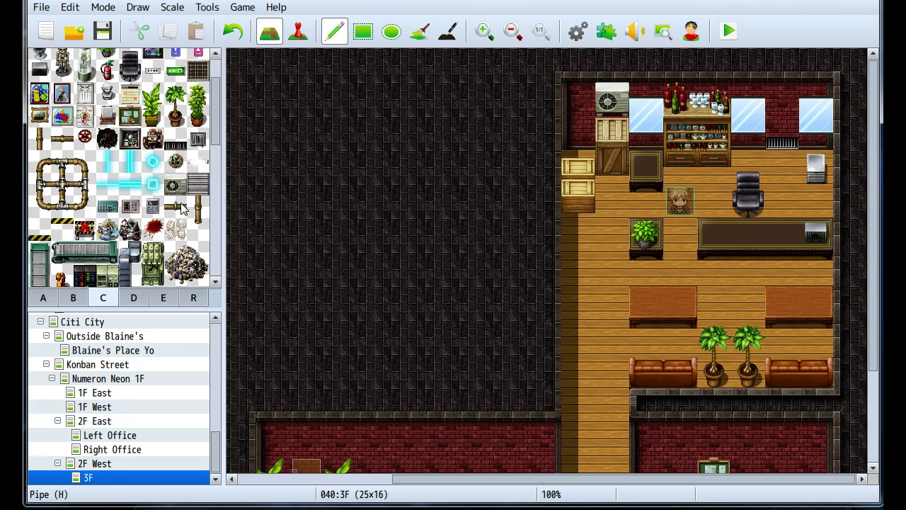
Try painting a Hole C (Stone Floor) patch on the 3F office floor between the two brown tables, and undo it.
scroll(182, 212, down, 2)
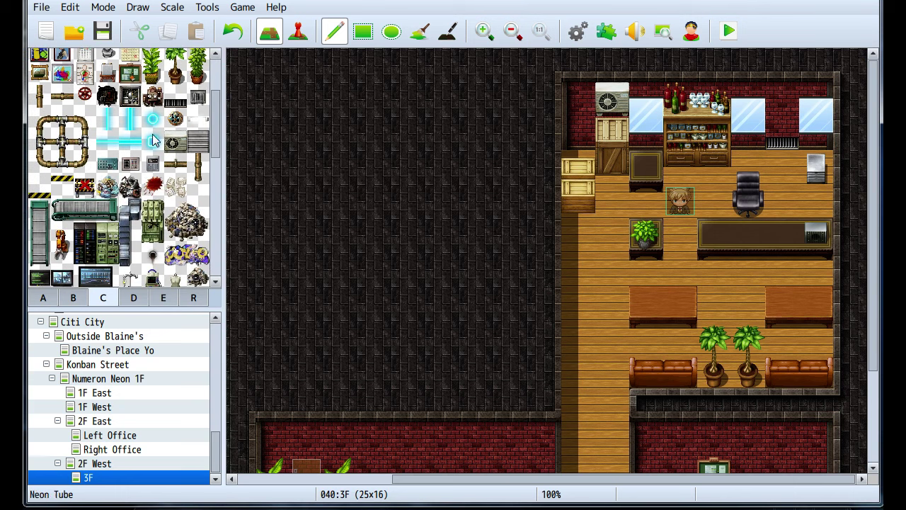
click(153, 164)
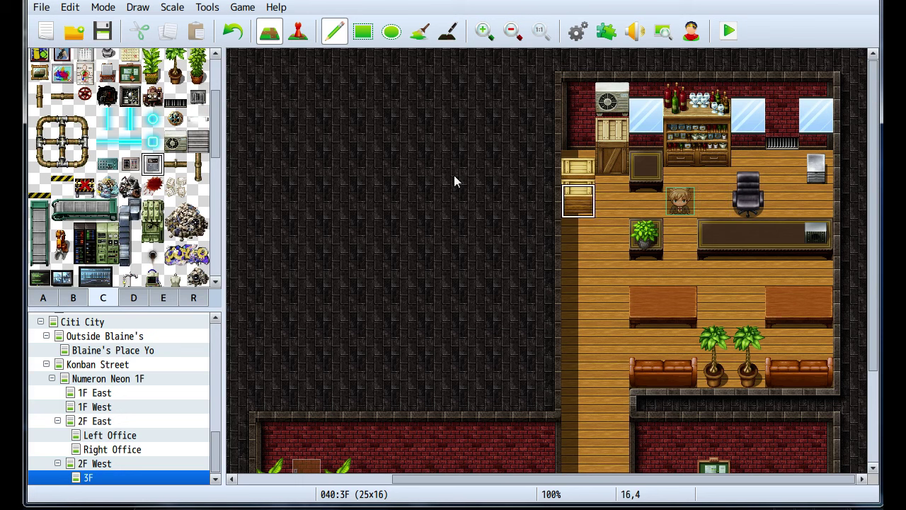
click(44, 297)
click(134, 173)
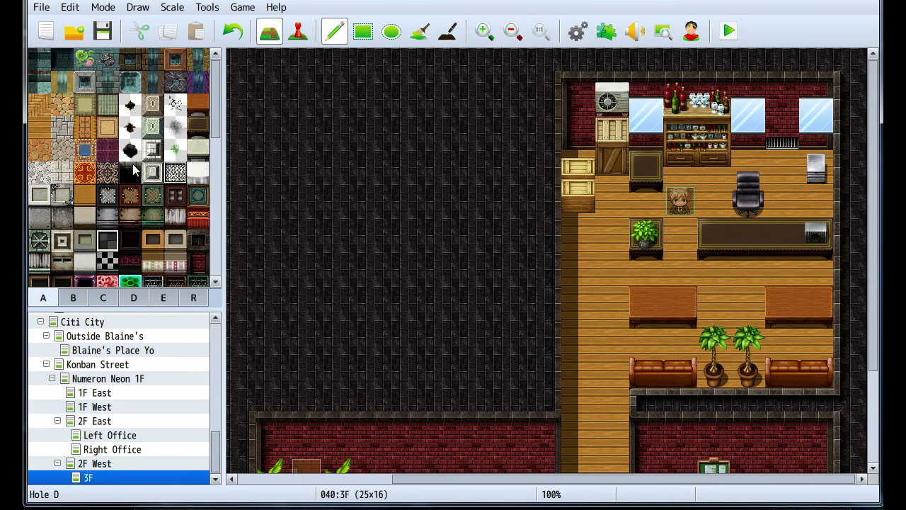
click(135, 151)
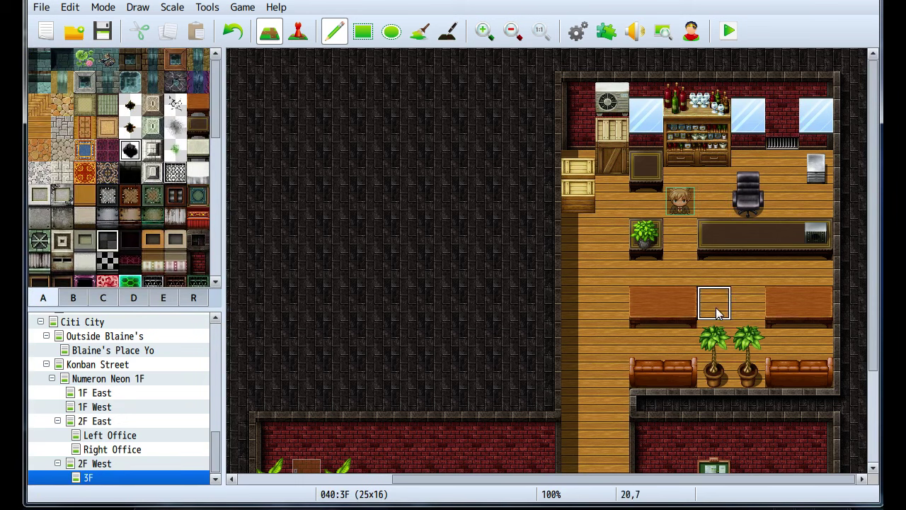
mouse_move(712, 307)
mouse_down()
mouse_move(742, 291)
mouse_move(716, 266)
mouse_up()
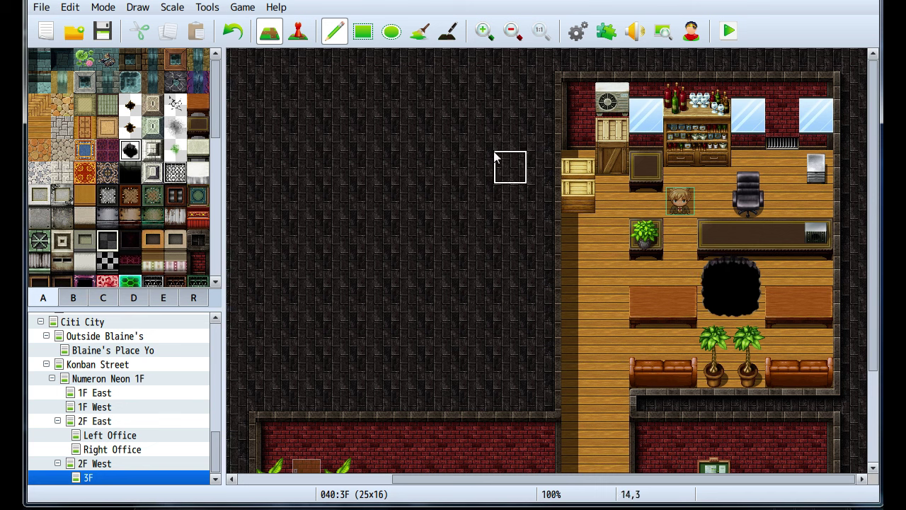
key(ctrl+z)
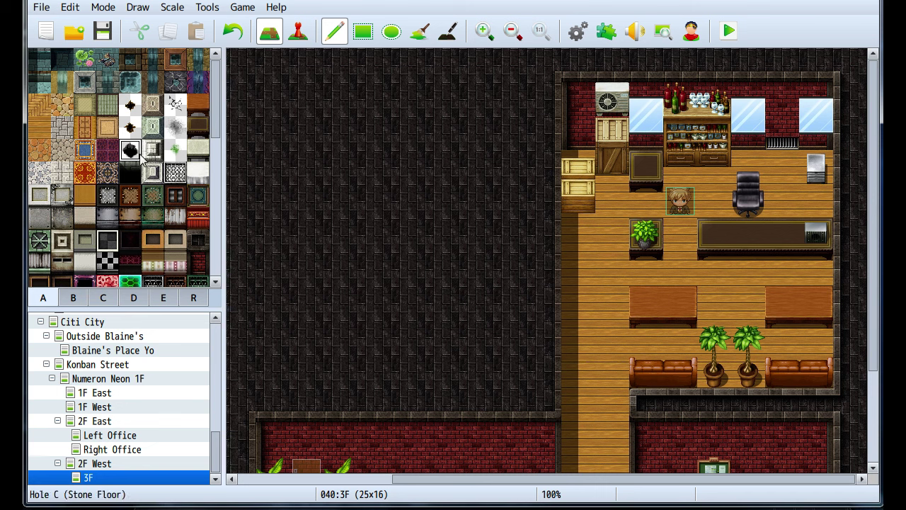
click(175, 133)
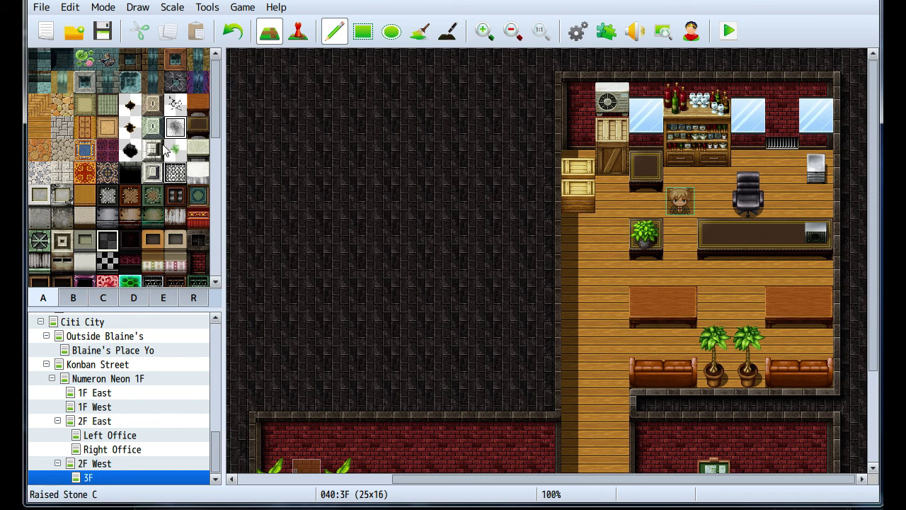
scroll(159, 151, down, 10)
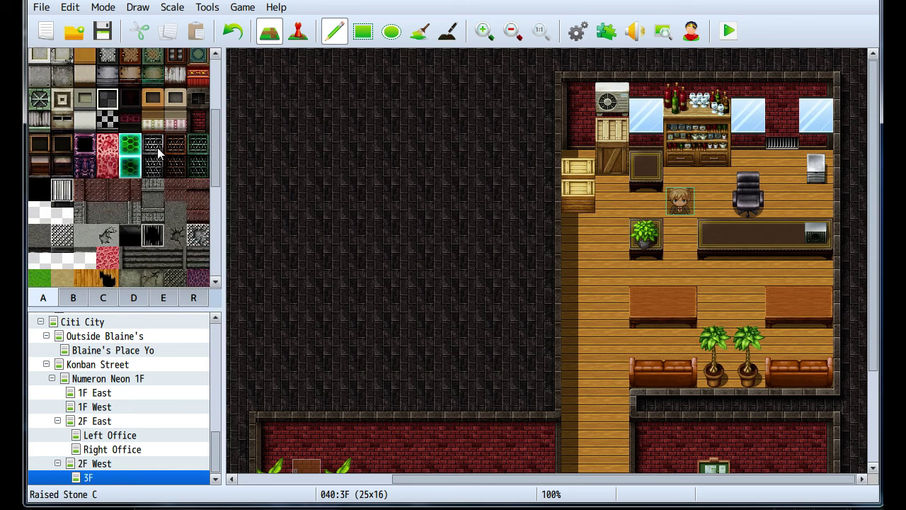
click(73, 297)
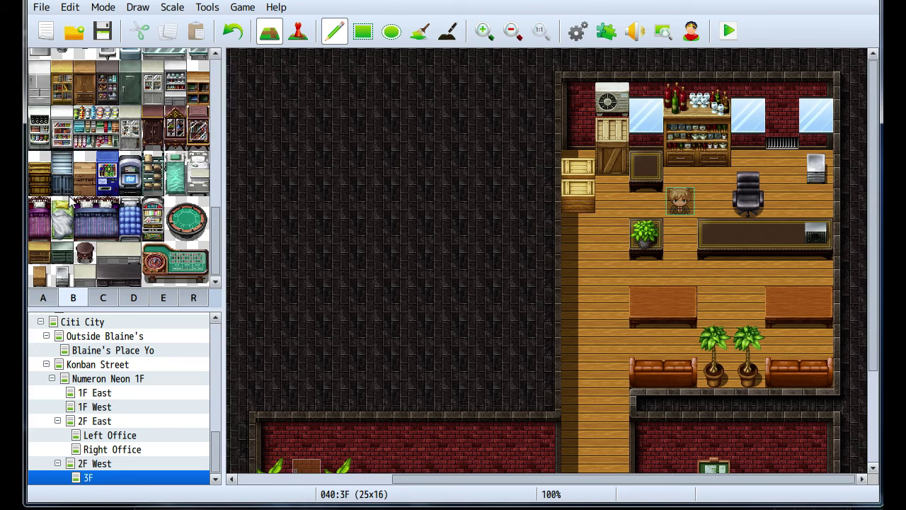
Copy a bouncer event from map 2F West and paste it at 17,12 in the corridor opening of map 3F.
click(298, 30)
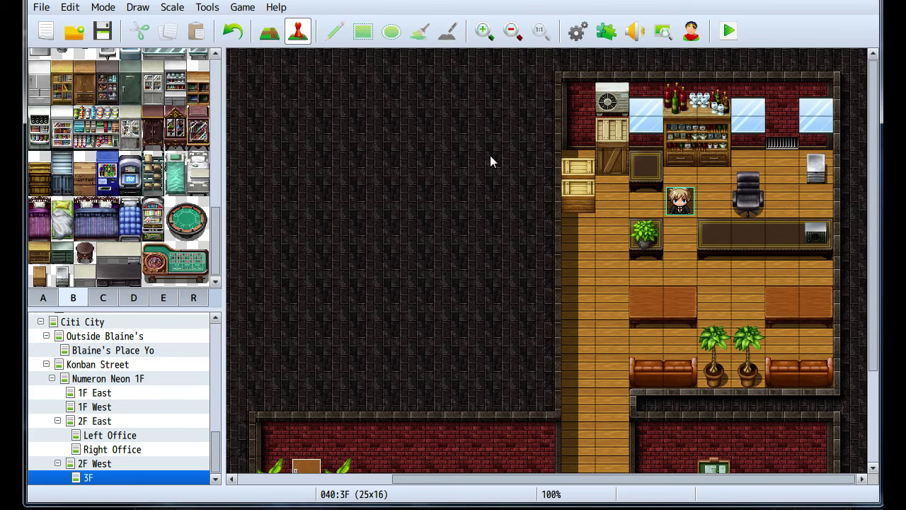
mouse_move(657, 281)
middle_down()
mouse_move(653, 342)
mouse_move(711, 360)
mouse_move(677, 347)
middle_up()
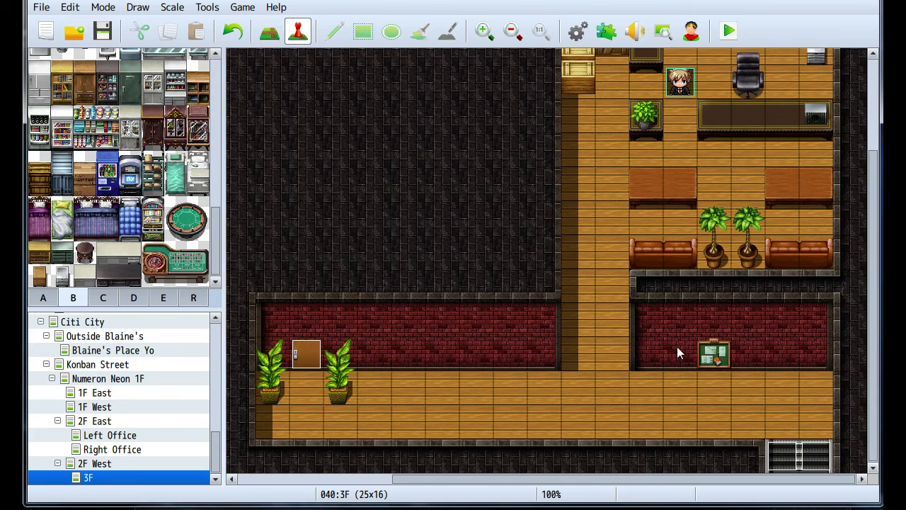
mouse_move(618, 379)
middle_down()
mouse_move(648, 366)
mouse_move(684, 328)
mouse_move(693, 382)
mouse_move(700, 359)
mouse_move(674, 376)
mouse_move(701, 389)
middle_up()
click(105, 465)
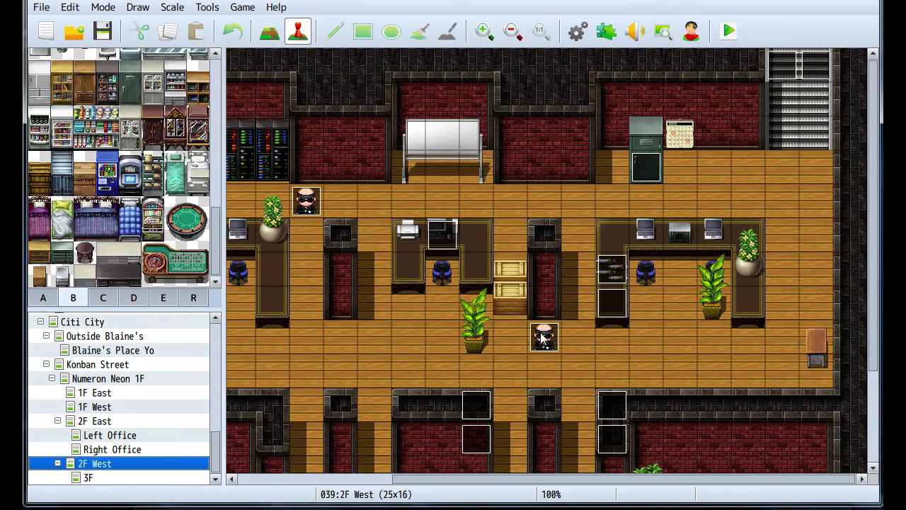
click(138, 479)
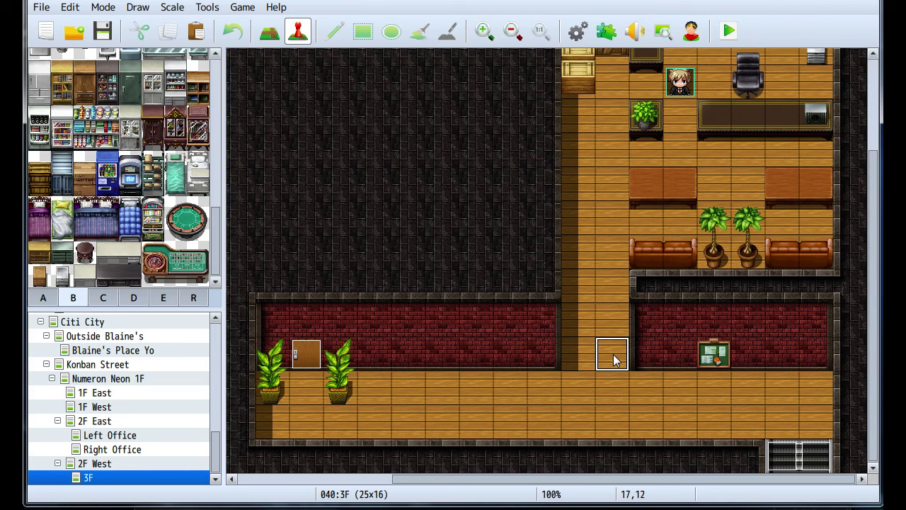
key(ctrl+v)
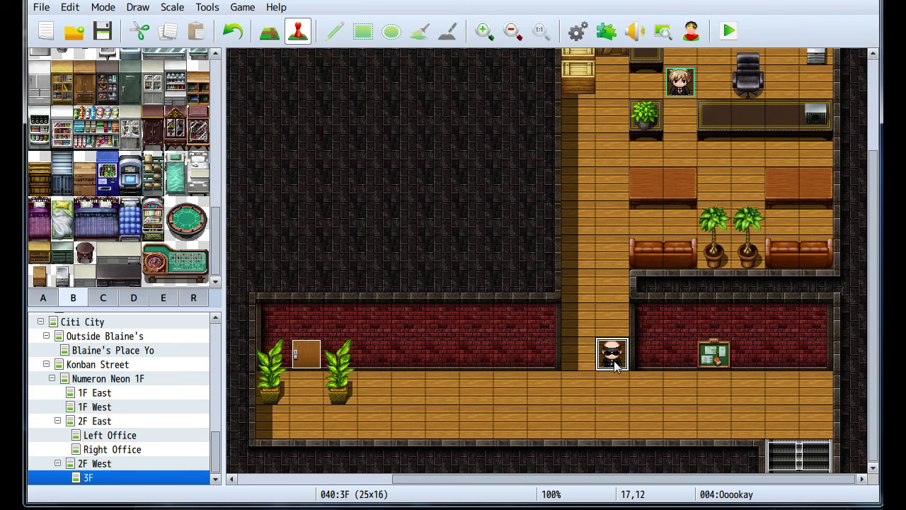
Delete the battle BGM, battle processing and self switch commands from the first page of the pasted bouncer event.
double_click(613, 358)
click(502, 95)
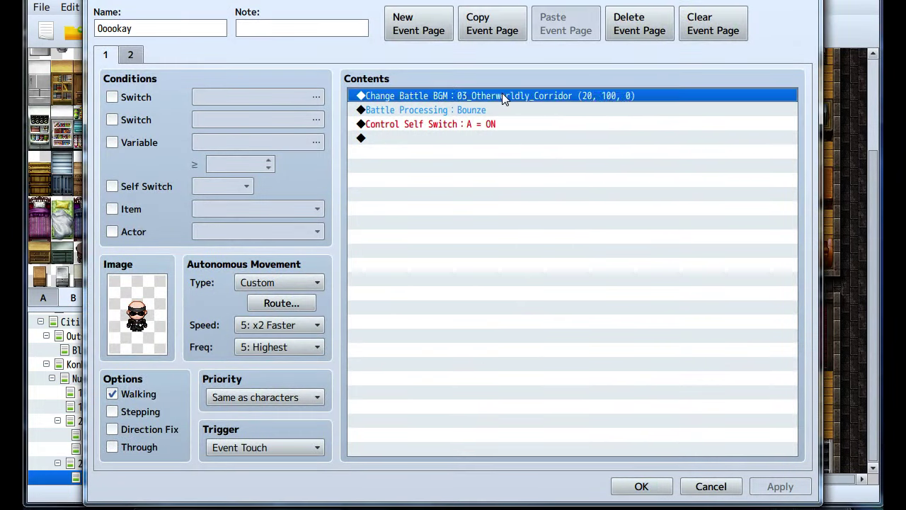
key(Delete)
key(Delete)
key(Delete)
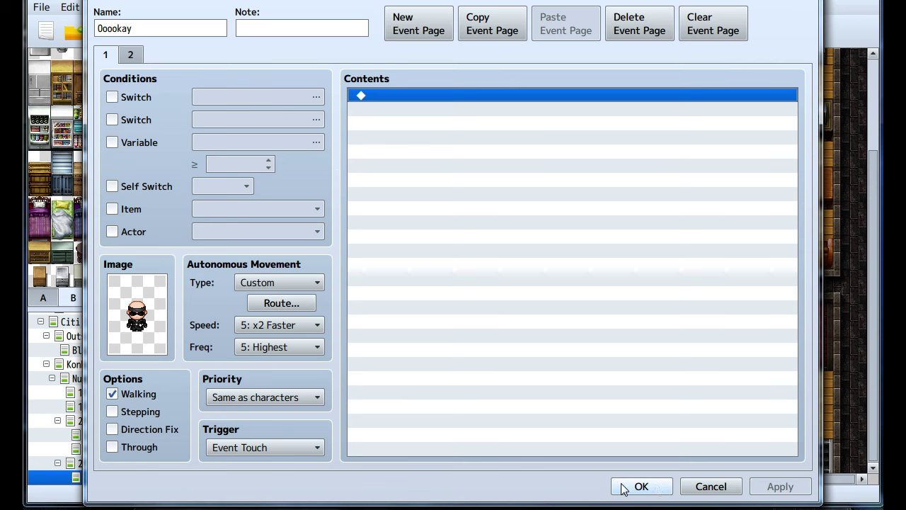
Set the bouncer event's trigger to Action Button and save the event.
click(266, 448)
click(245, 463)
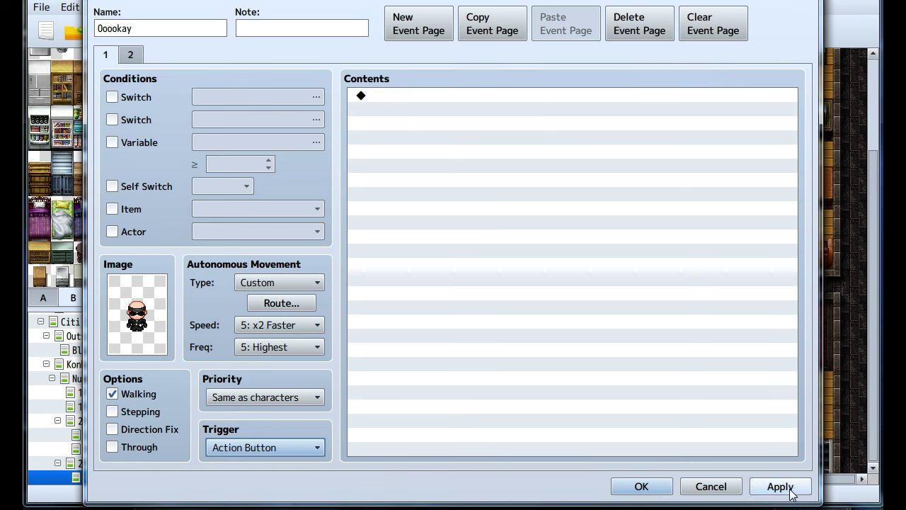
click(641, 485)
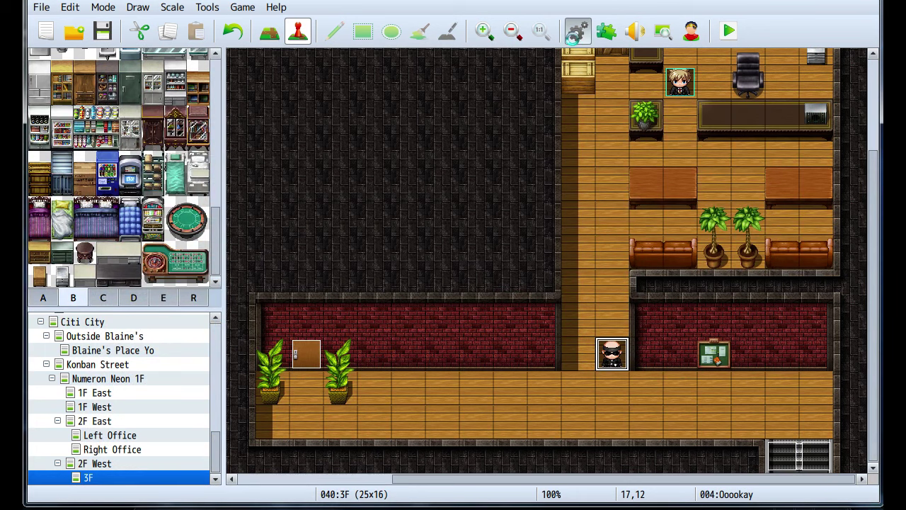
Name the empty database item slot 0018 "Pepperoni Pizza".
click(578, 31)
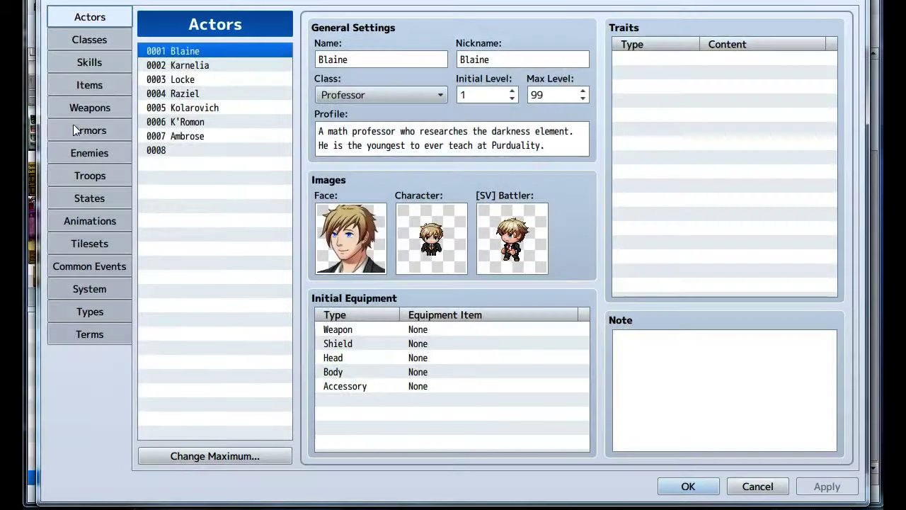
click(89, 86)
click(216, 291)
click(351, 61)
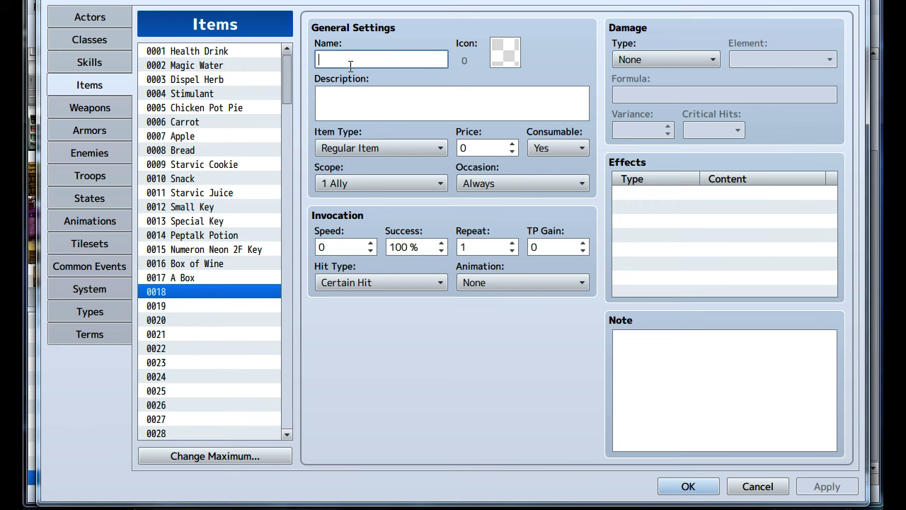
text(Pepperoni)
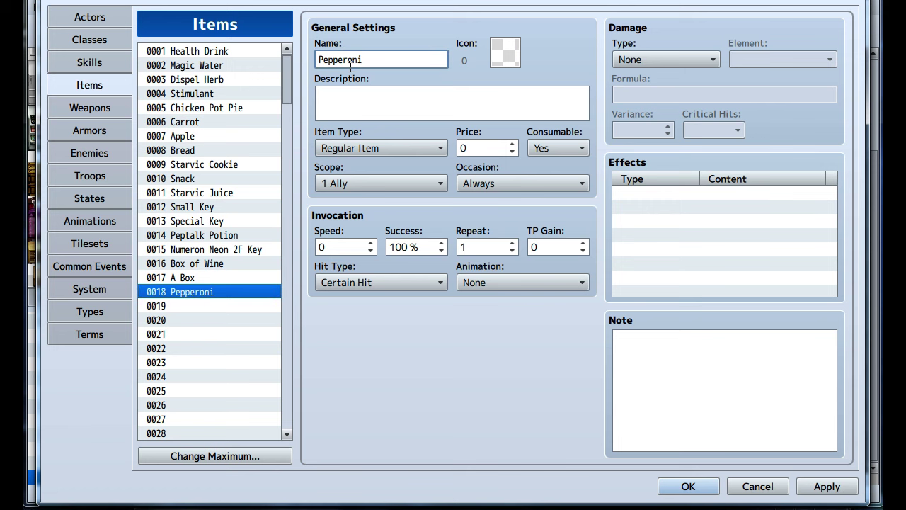
text( Pizza)
Give the Pepperoni Pizza item the red flame icon 64 and the description "Mmm...pizza.".
double_click(499, 50)
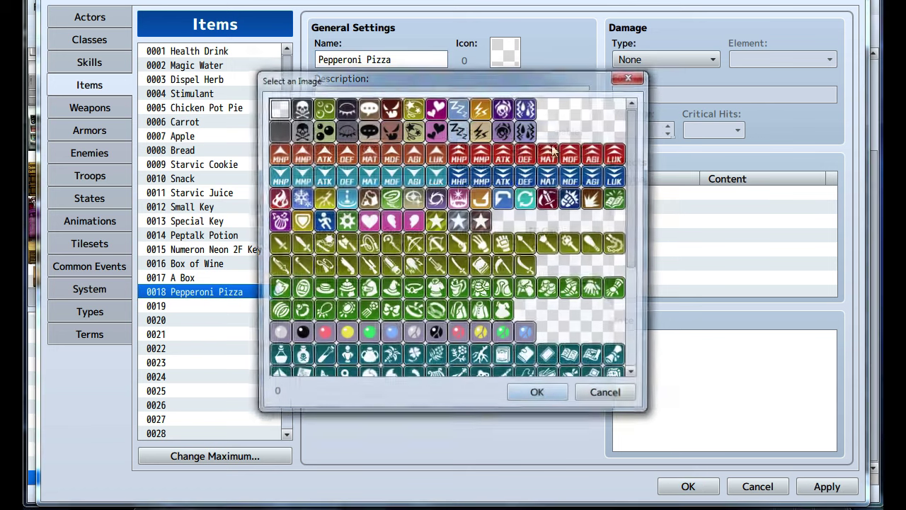
drag(633, 164, 632, 272)
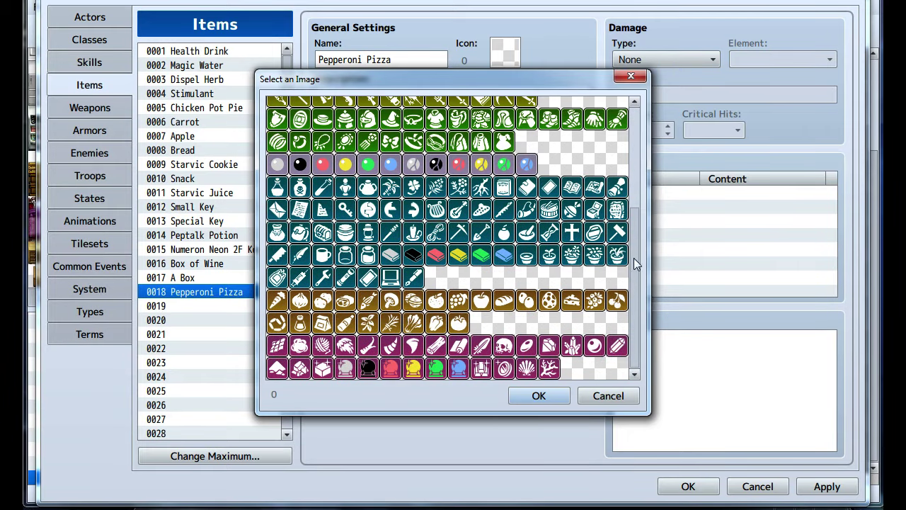
drag(633, 260, 648, 150)
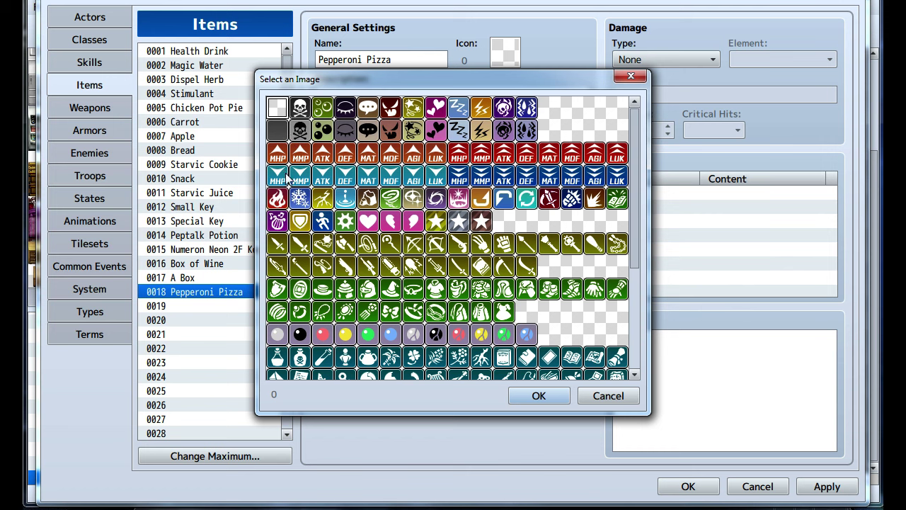
click(280, 198)
click(539, 405)
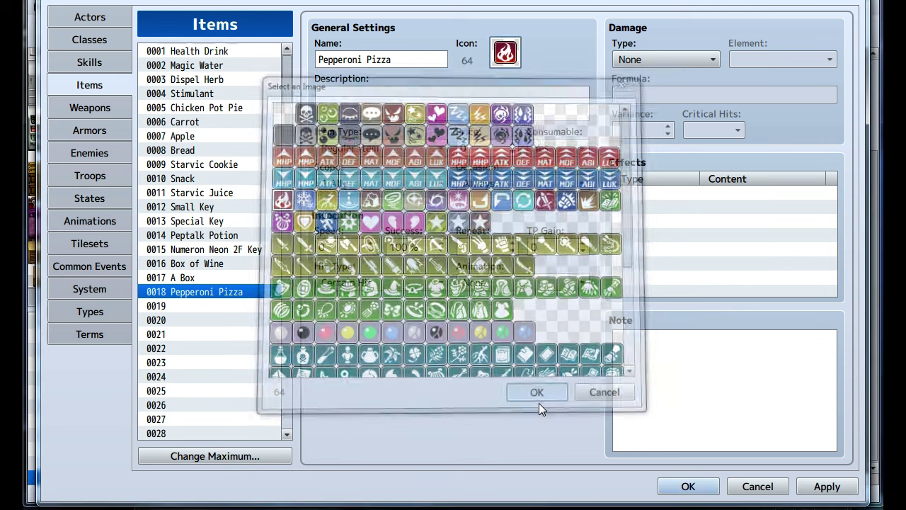
click(338, 101)
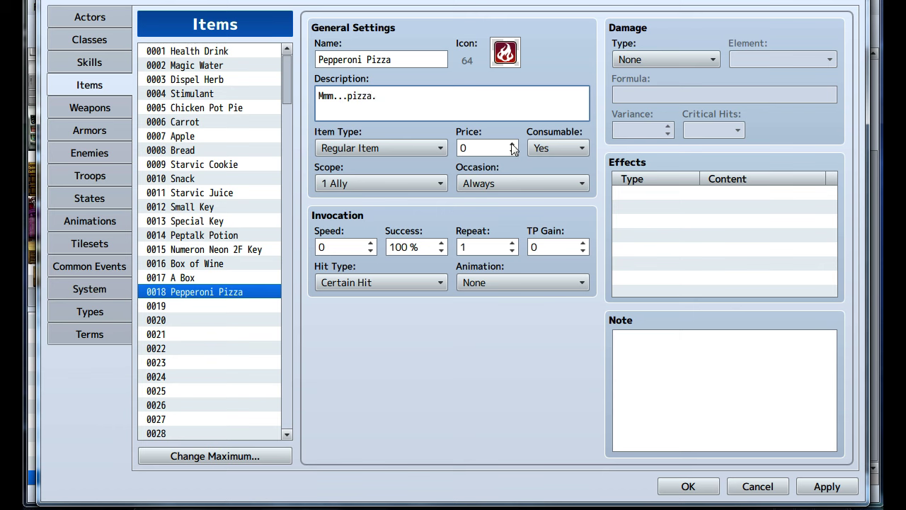
Set the pizza item to Consumable No, Occasion Never and Scope None, and save the database.
click(556, 148)
click(540, 182)
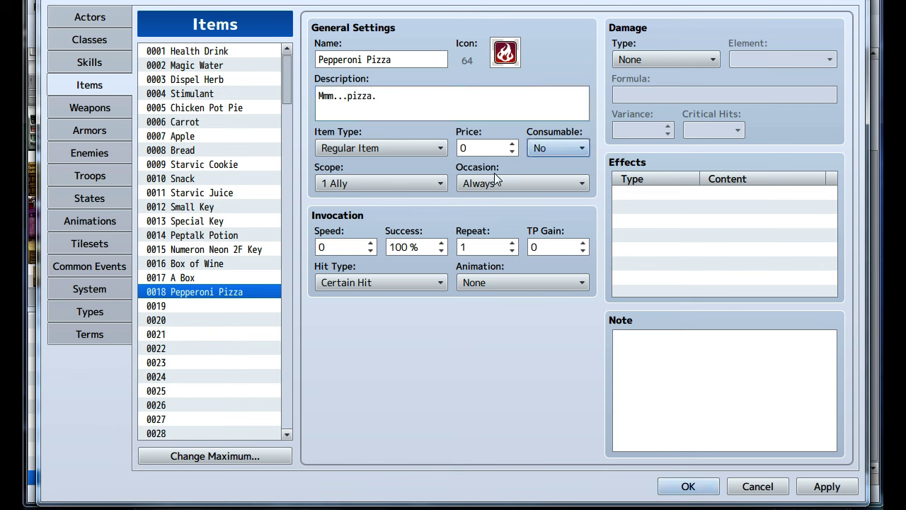
click(492, 182)
click(486, 252)
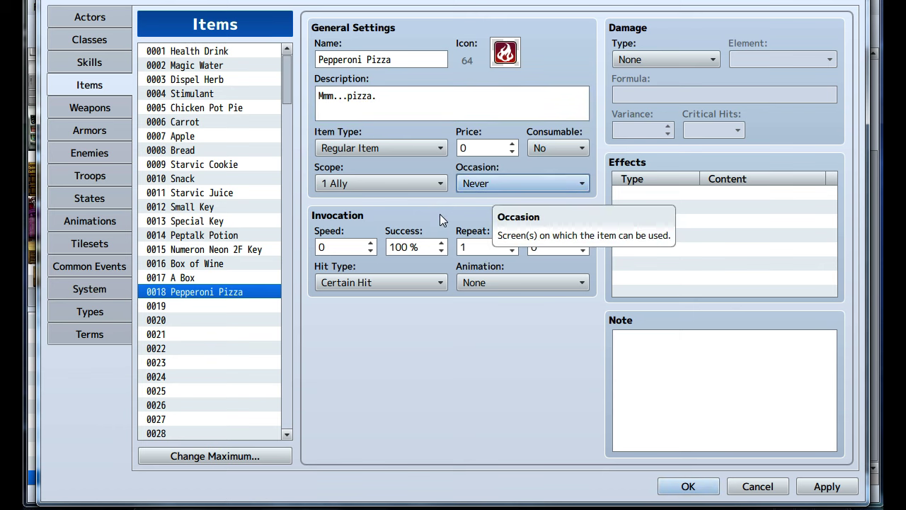
click(381, 183)
click(375, 202)
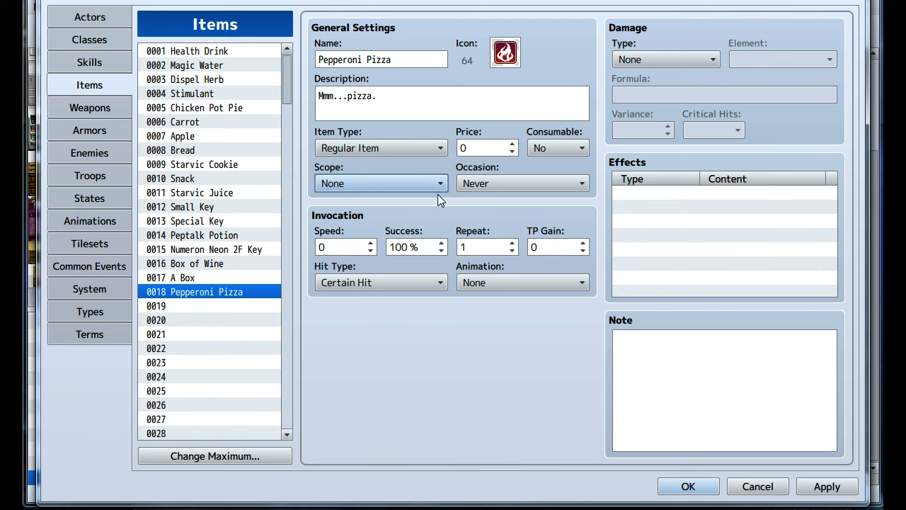
click(822, 486)
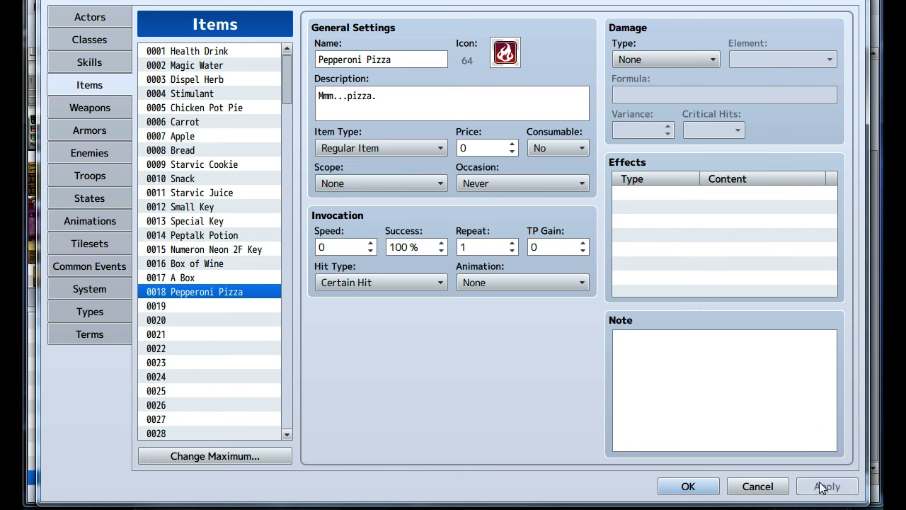
click(708, 487)
Create a new event on the brick wall to the east of the notice board with its trigger set to Autorun.
click(567, 342)
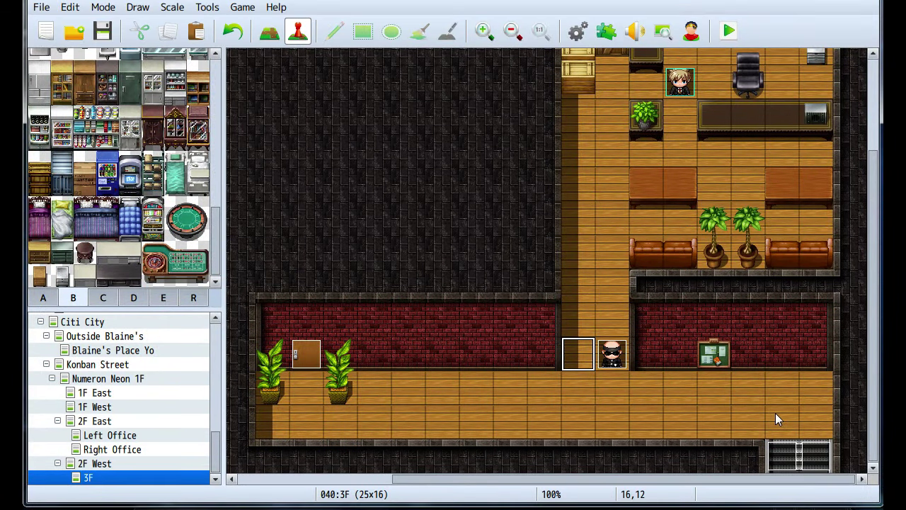
double_click(807, 357)
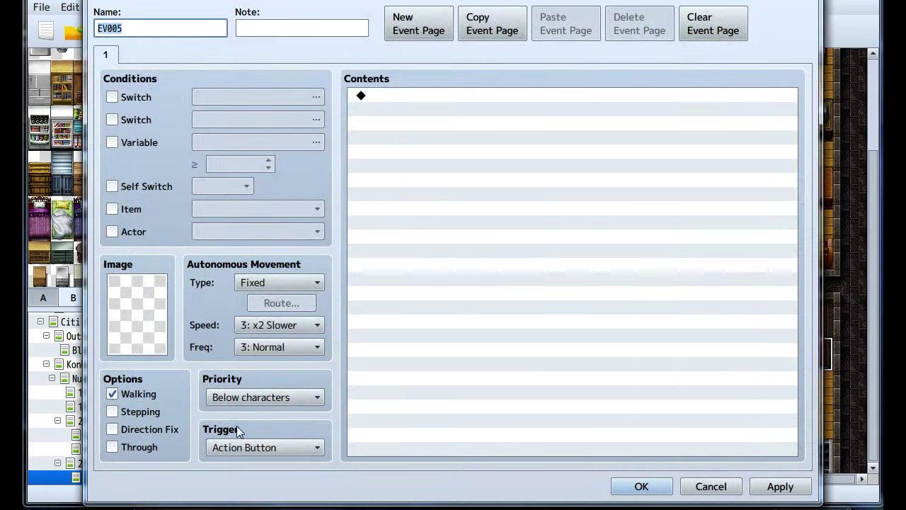
click(239, 447)
click(234, 507)
Add a Show Text command to the autorun event using the Bouncer face image.
double_click(482, 304)
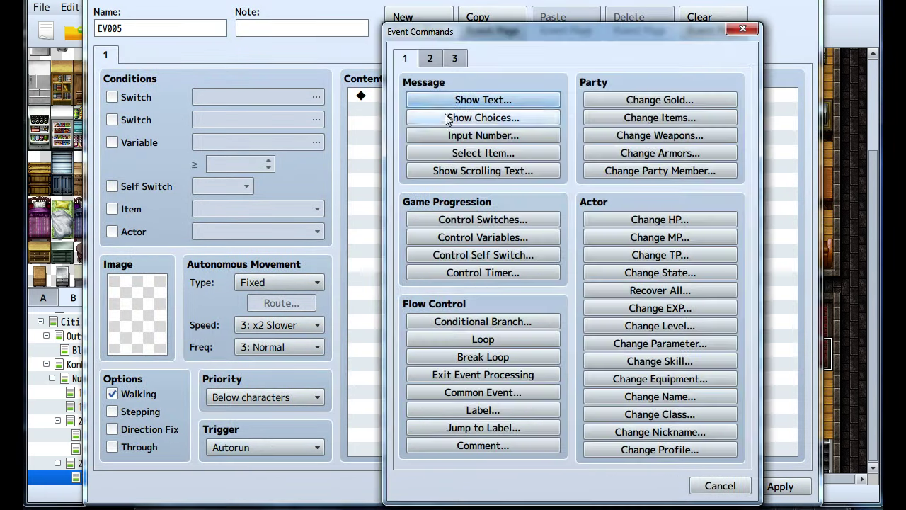
click(441, 100)
double_click(429, 252)
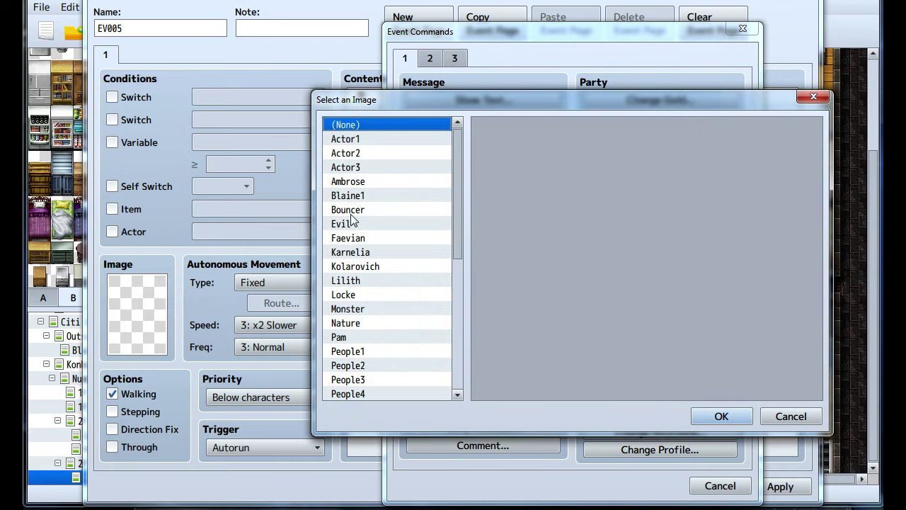
click(348, 197)
click(349, 210)
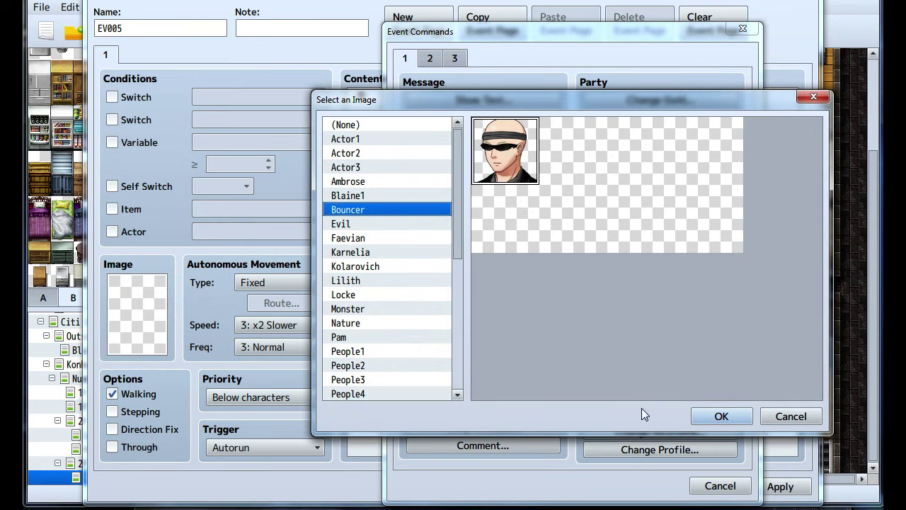
key(Return)
Enter the message "Man, standing here is a bummer...I haven't even \c[17]gotten to eat yet! I'm soooo hungry!", preview it and add it to the event.
text(Man)
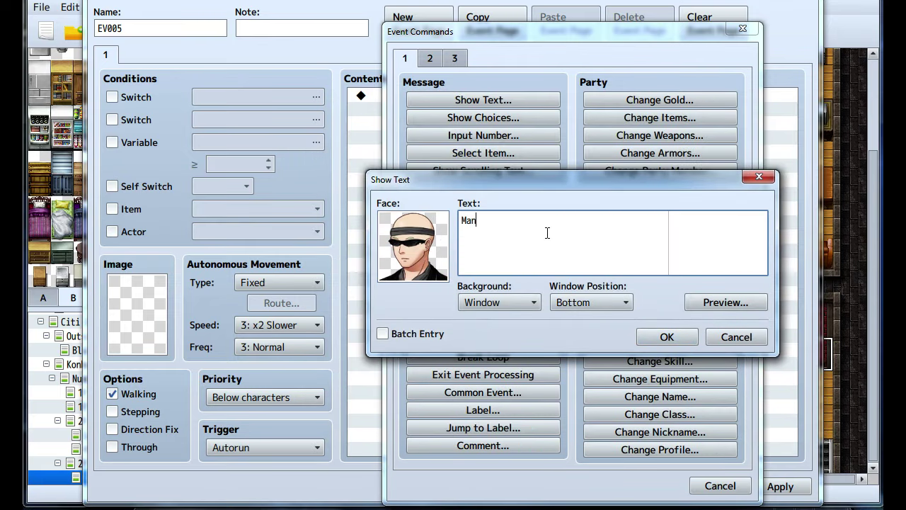
text(, standing here is a bummer...I haven't)
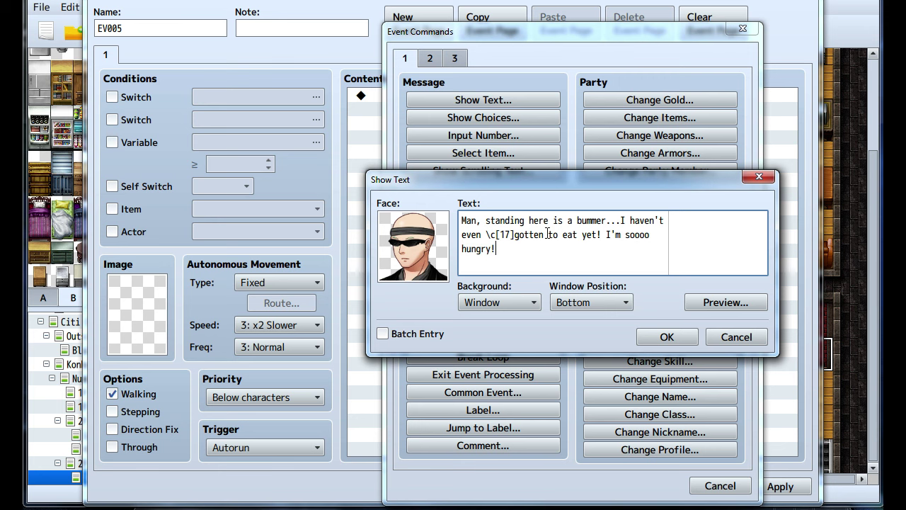
click(715, 303)
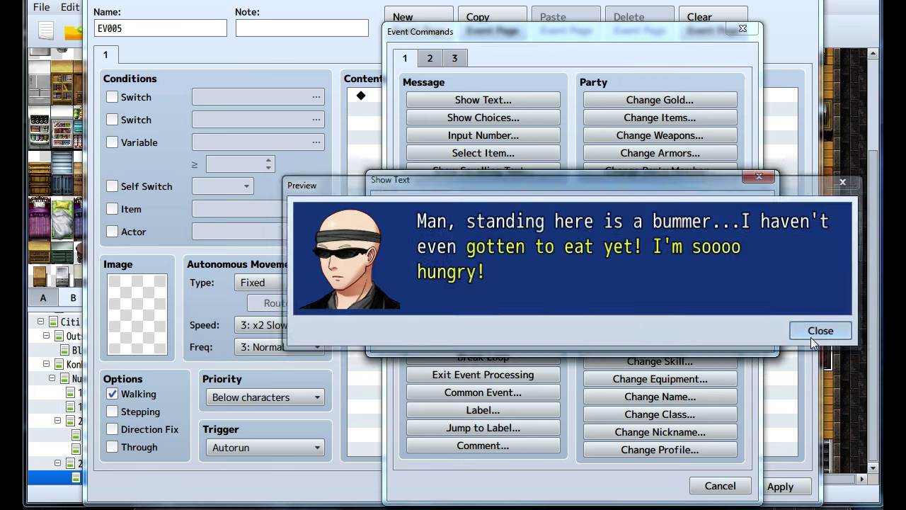
click(817, 330)
click(664, 337)
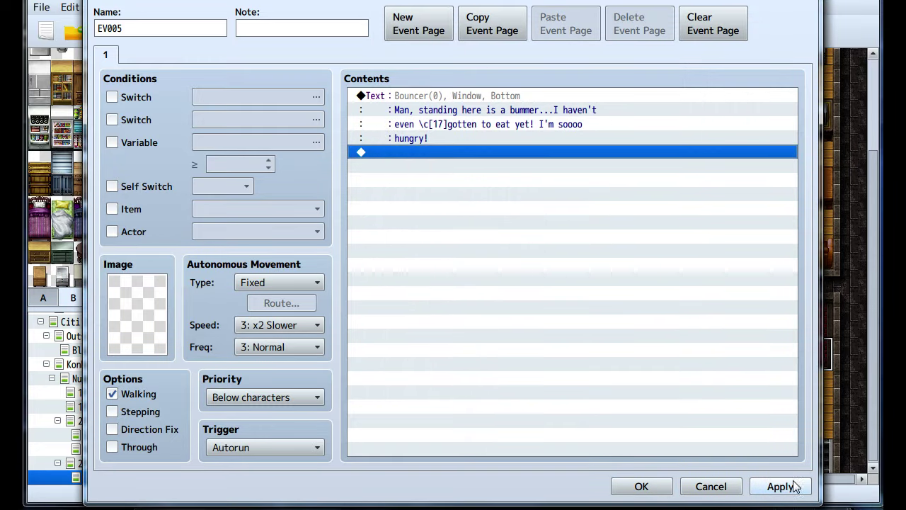
Add a Control Self Switch command setting A to ON after the bouncer's message.
double_click(419, 177)
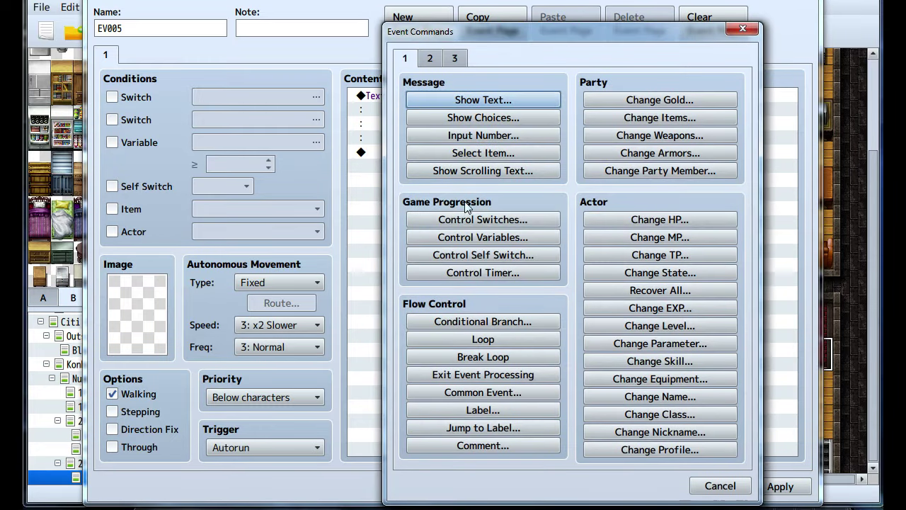
click(483, 255)
click(552, 314)
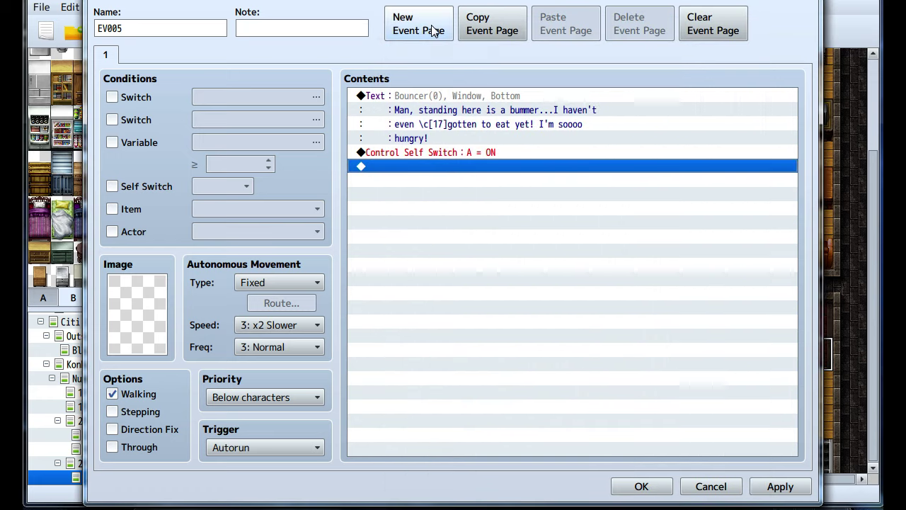
Add a blank second event page with the condition Self Switch A, and save the event.
click(434, 32)
click(137, 188)
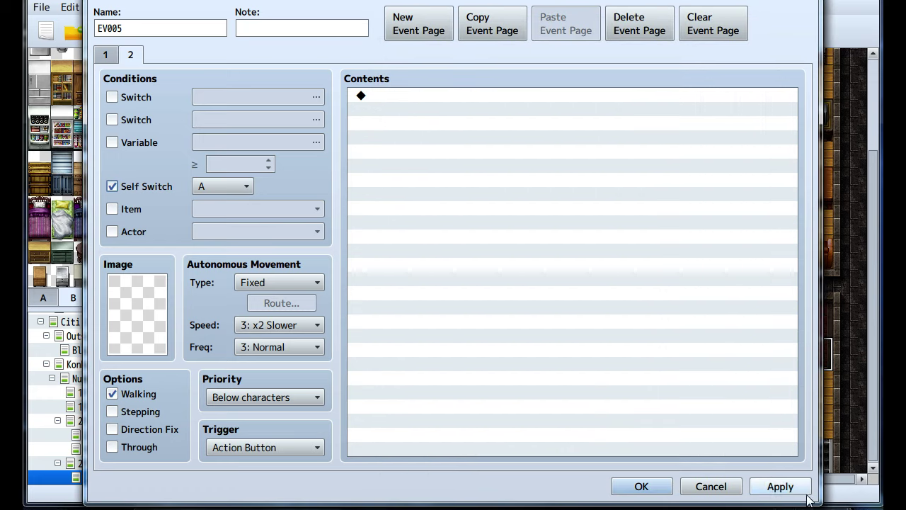
click(782, 487)
click(641, 487)
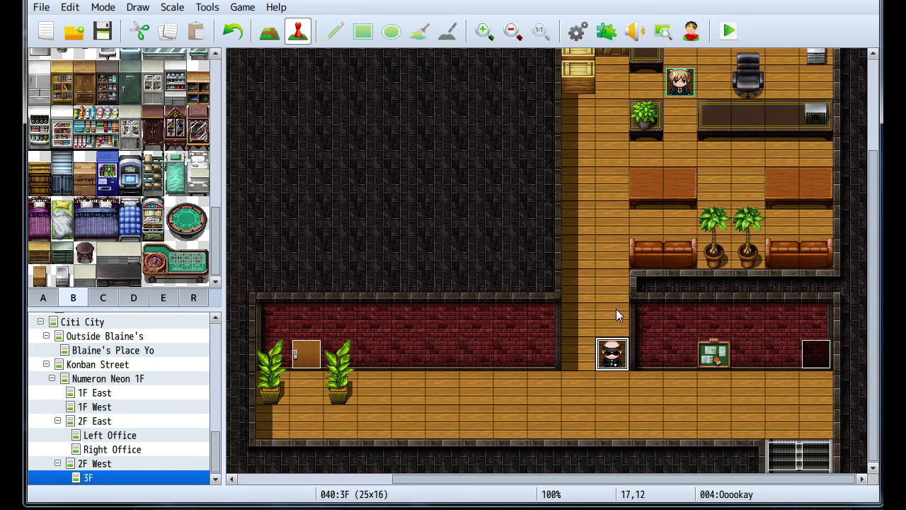
double_click(684, 390)
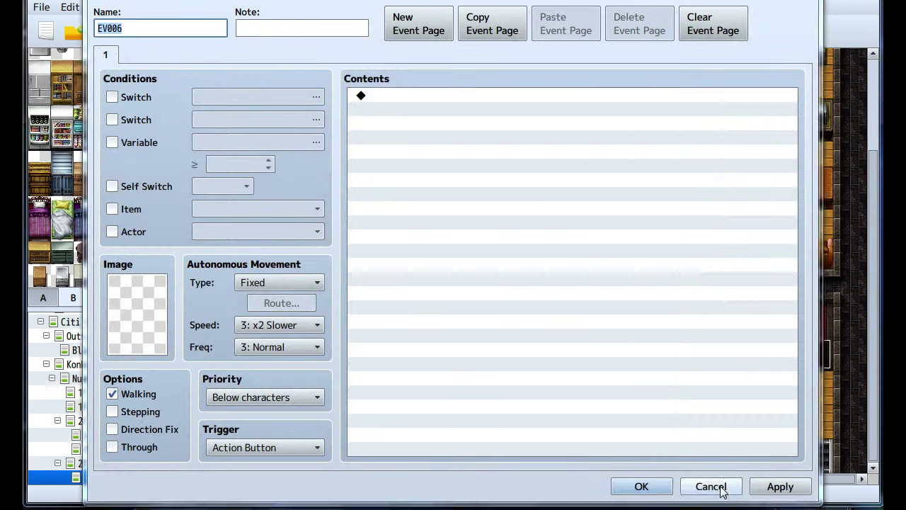
click(707, 482)
click(816, 355)
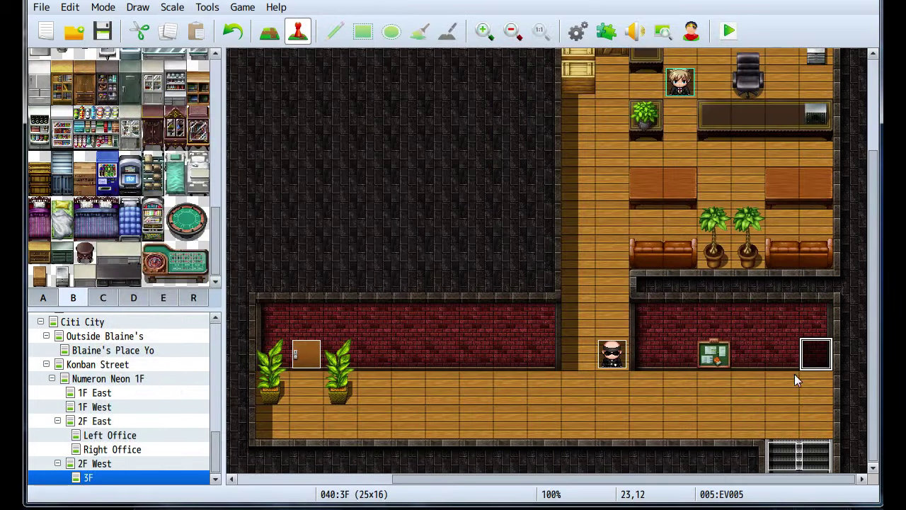
click(612, 360)
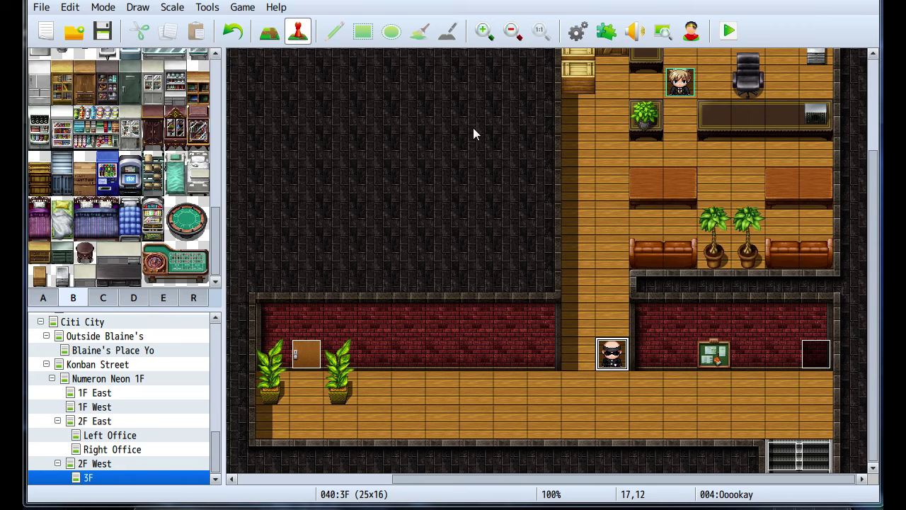
key(Return)
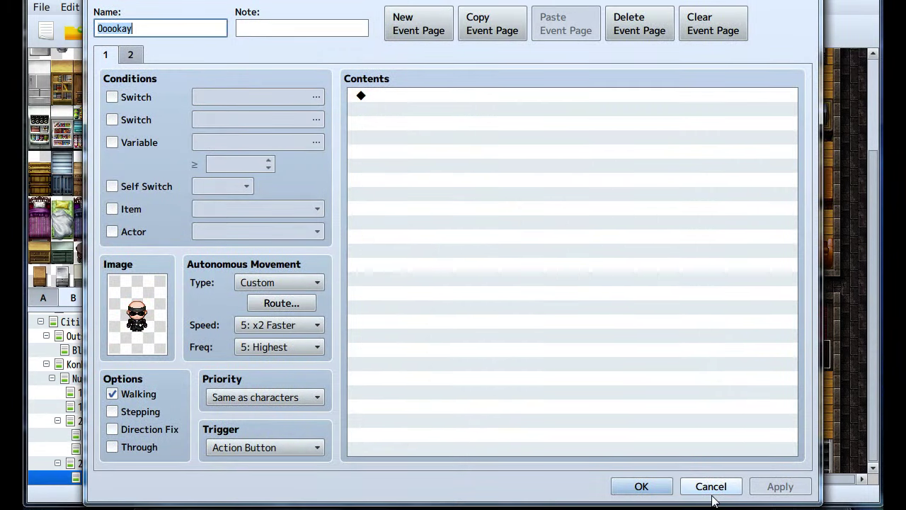
click(711, 487)
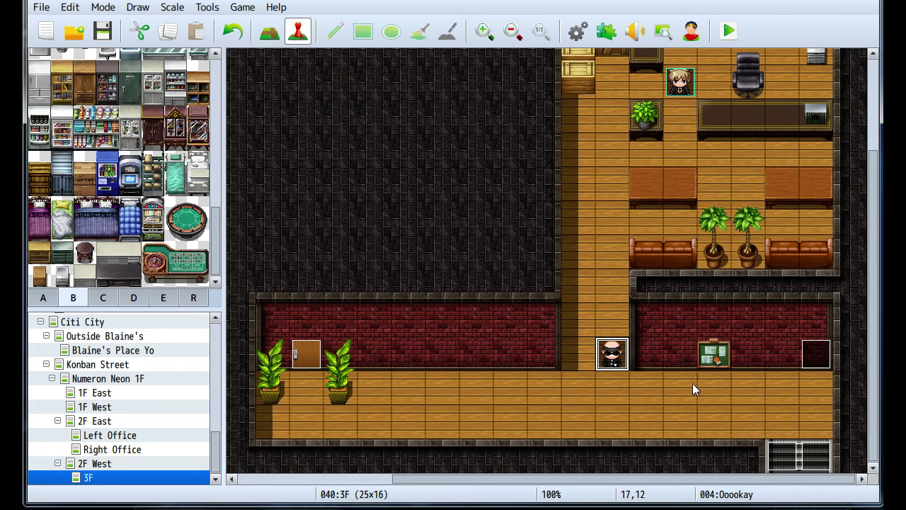
Switch to map editing and place the small wooden cabinet tile on the corridor floor east of the potted plants.
click(39, 275)
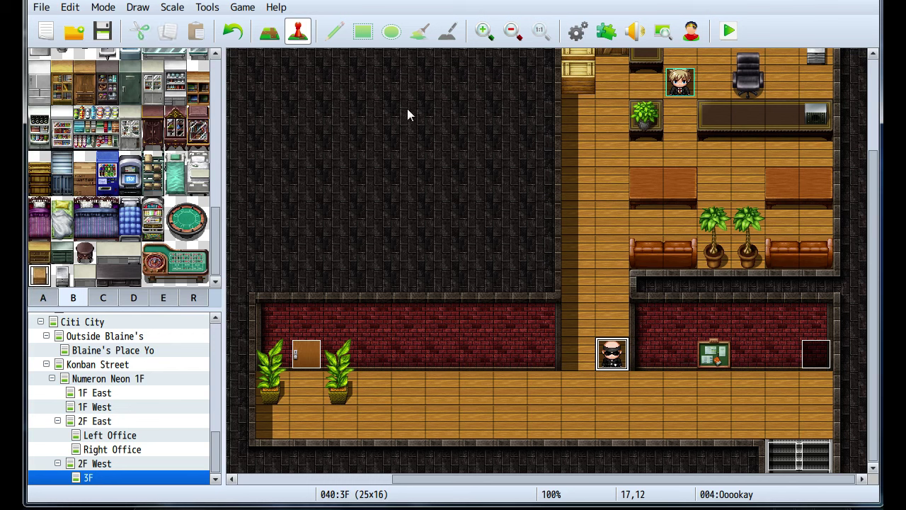
click(269, 30)
click(442, 388)
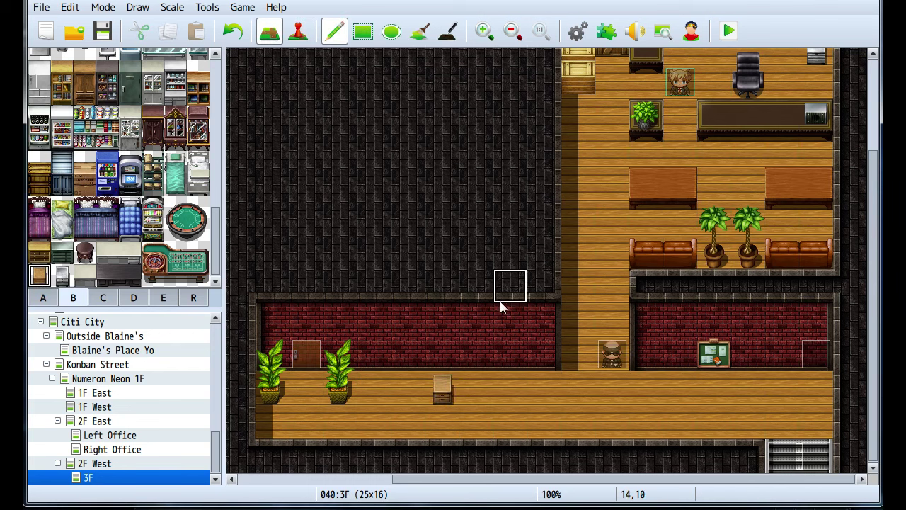
Place the two-tile wooden crate stack in the corridor east of the small cabinet and below the crates on the office's west side.
scroll(401, 248, up, 2)
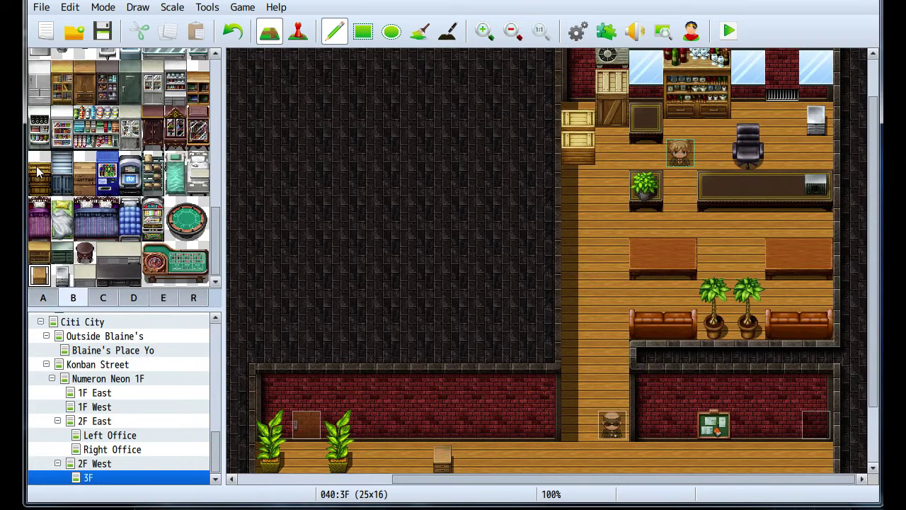
drag(40, 161, 39, 186)
scroll(415, 365, down, 2)
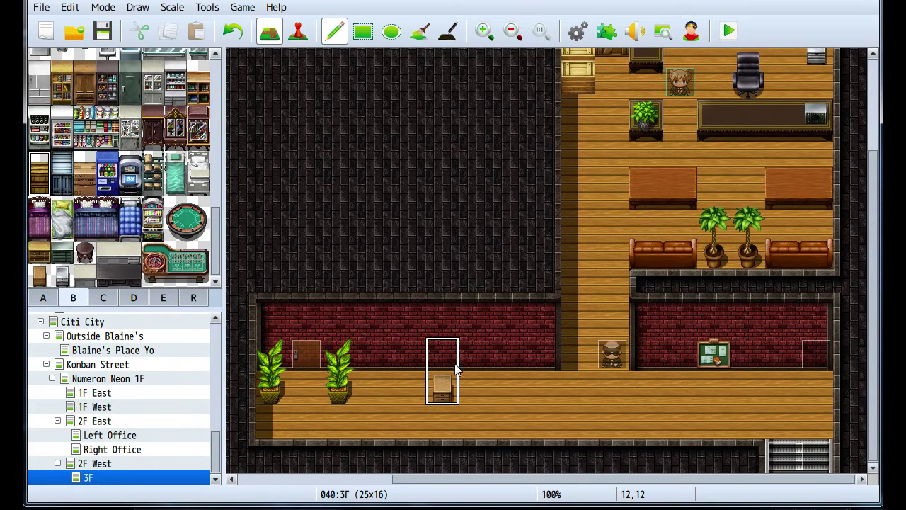
click(502, 363)
scroll(443, 254, up, 3)
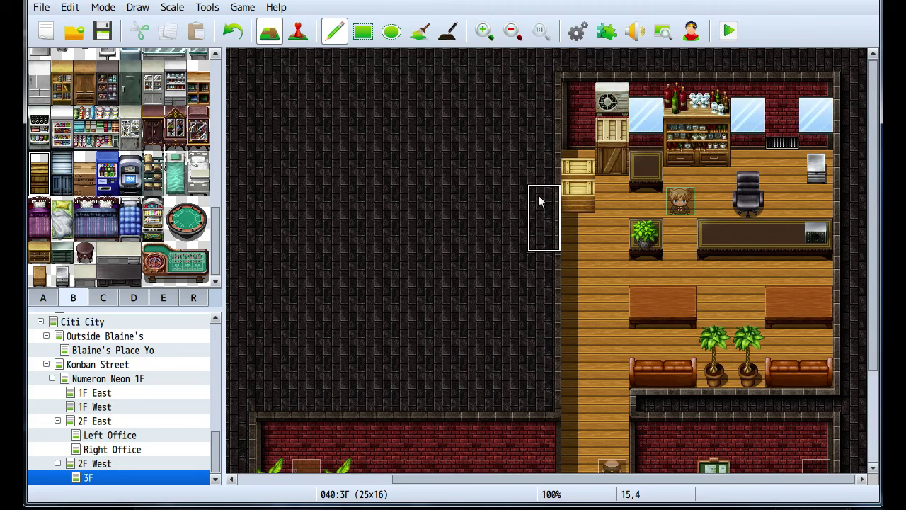
middle_drag(631, 291, 629, 354)
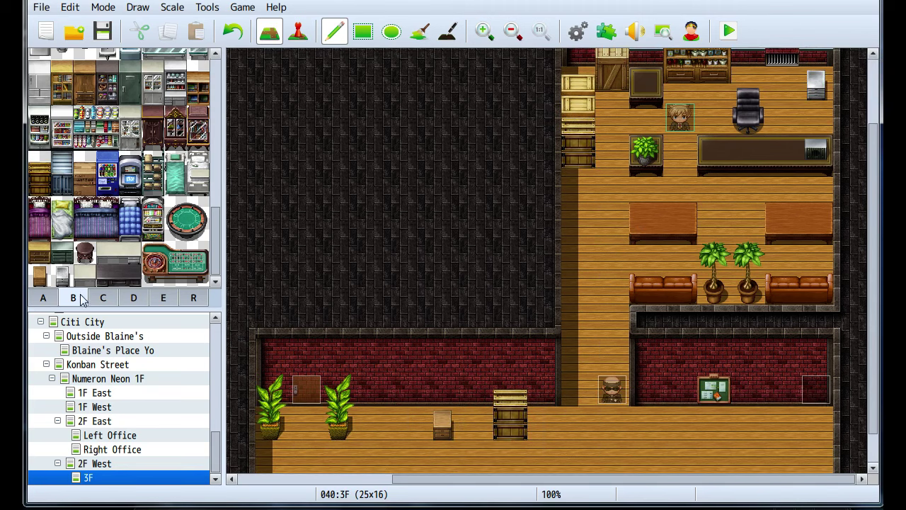
Replace the window east of the bottle shelf with a Large Monitor from tileset C on the office's north wall.
click(103, 298)
scroll(113, 205, down, 1)
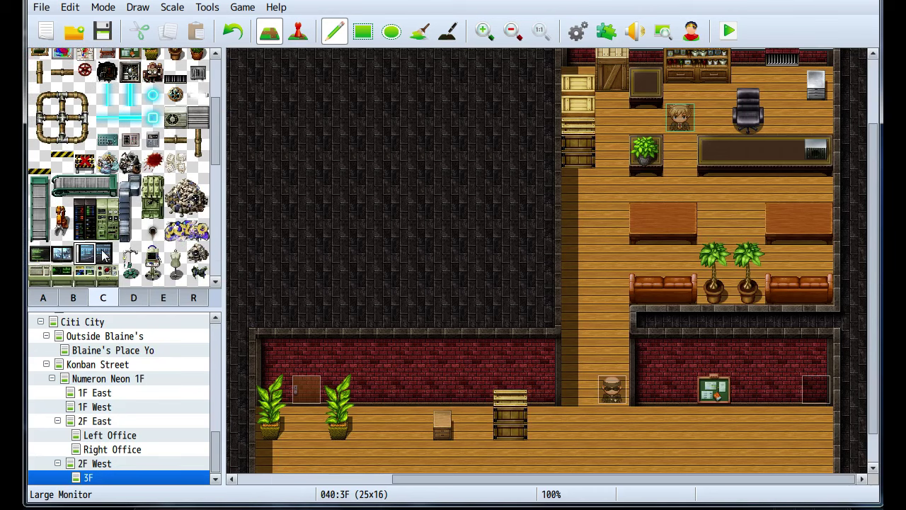
click(39, 254)
middle_drag(433, 299, 482, 202)
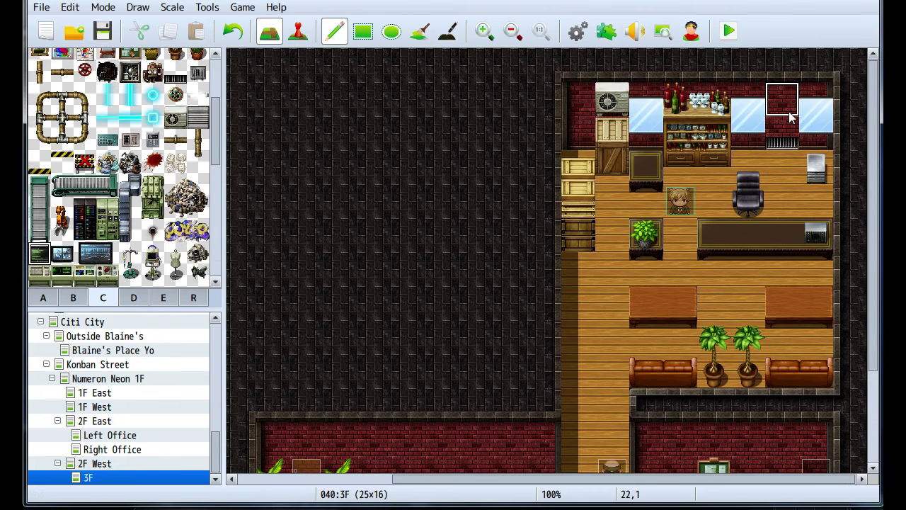
click(752, 103)
key(ctrl+z)
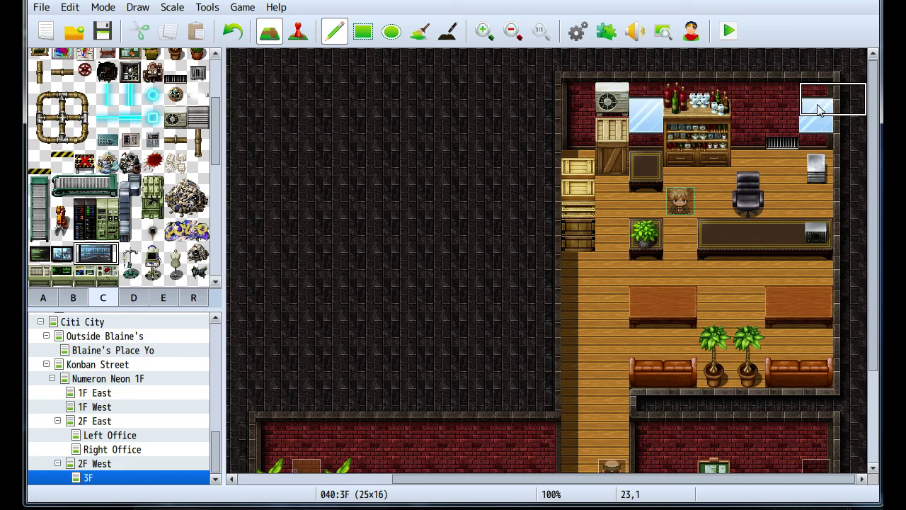
click(757, 112)
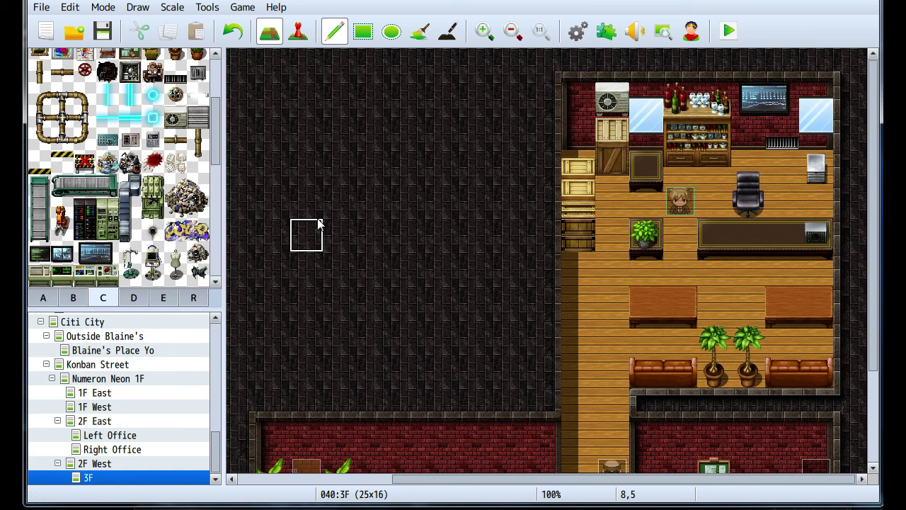
Place the fruit platter tile on the long dark desk below the office chair.
scroll(169, 156, down, 2)
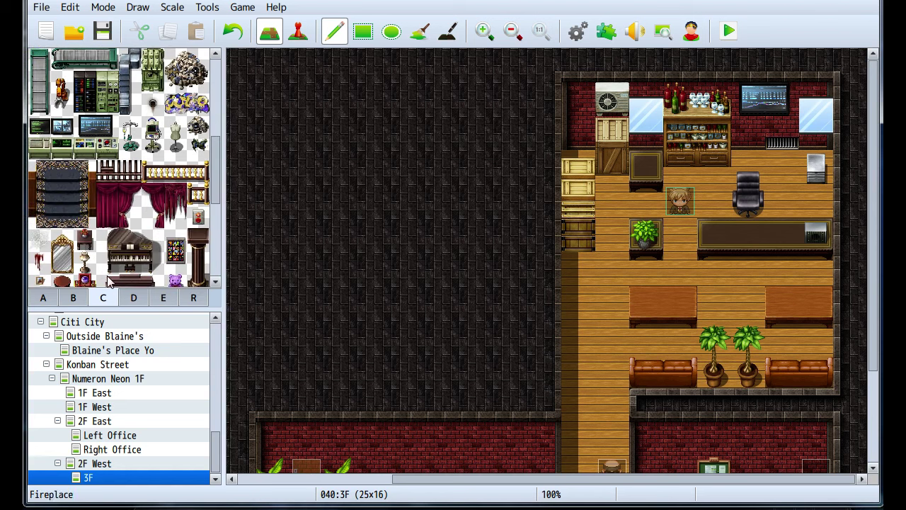
scroll(72, 222, down, 1)
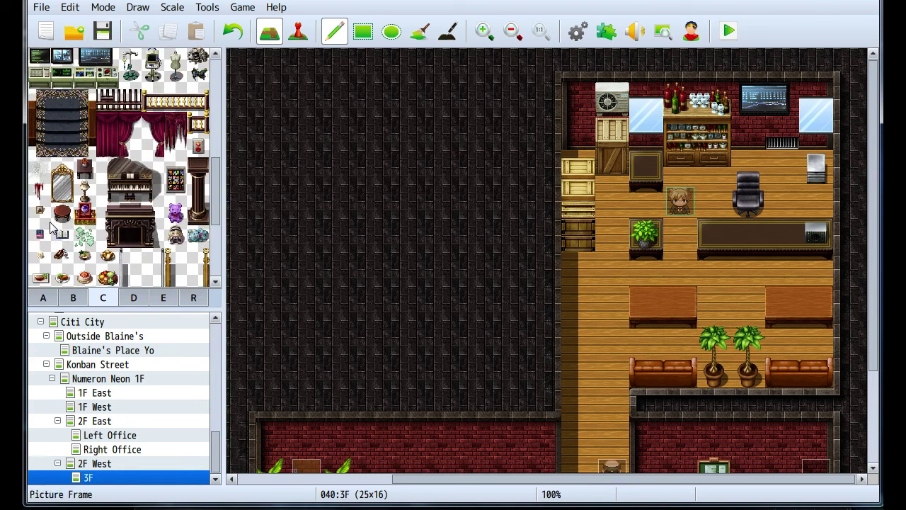
scroll(102, 264, down, 2)
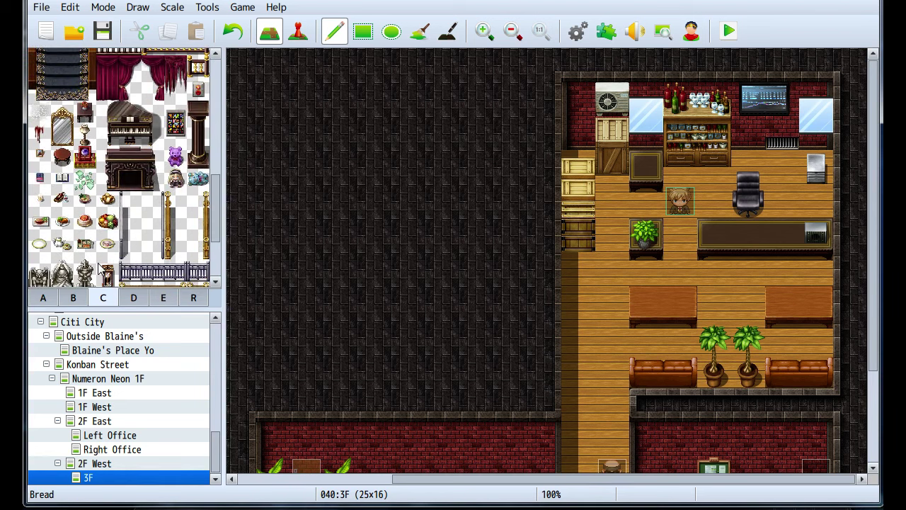
click(108, 224)
click(743, 245)
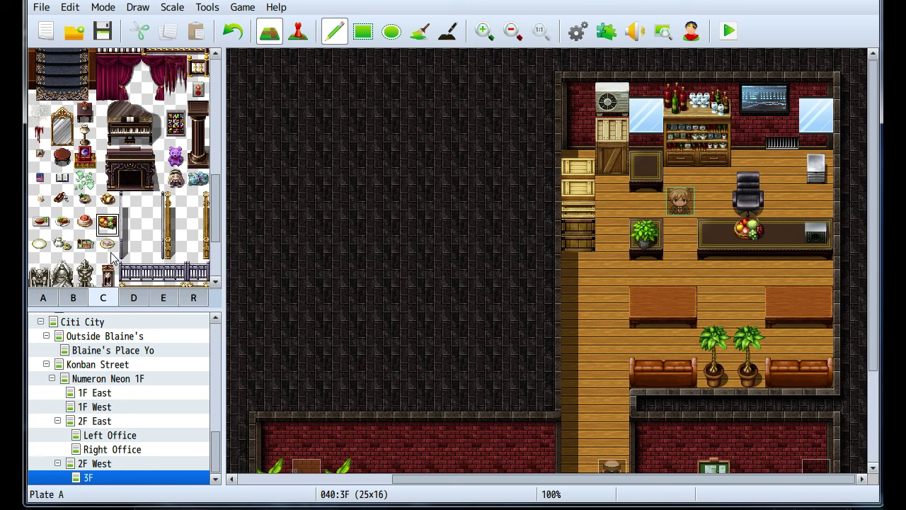
Try the Meat Dish tile on the long desk east of the fruit platter, and undo its placement.
click(39, 247)
click(39, 224)
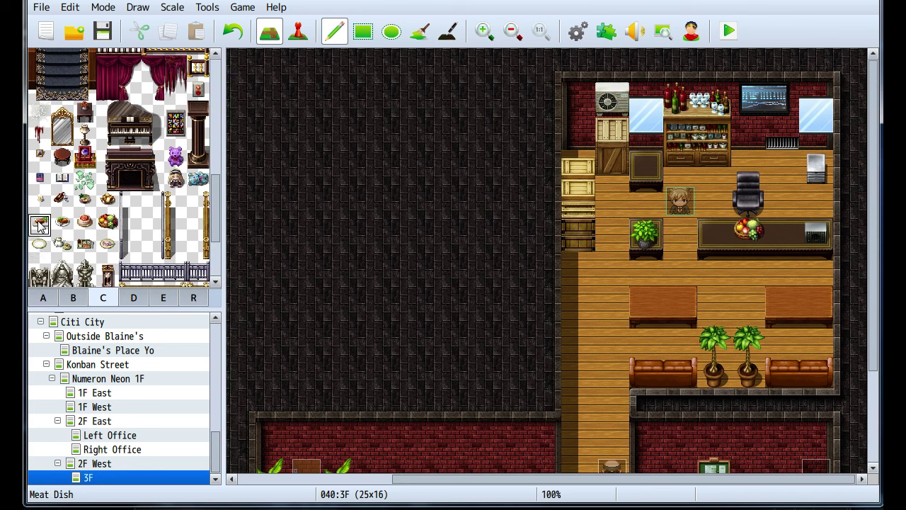
click(783, 234)
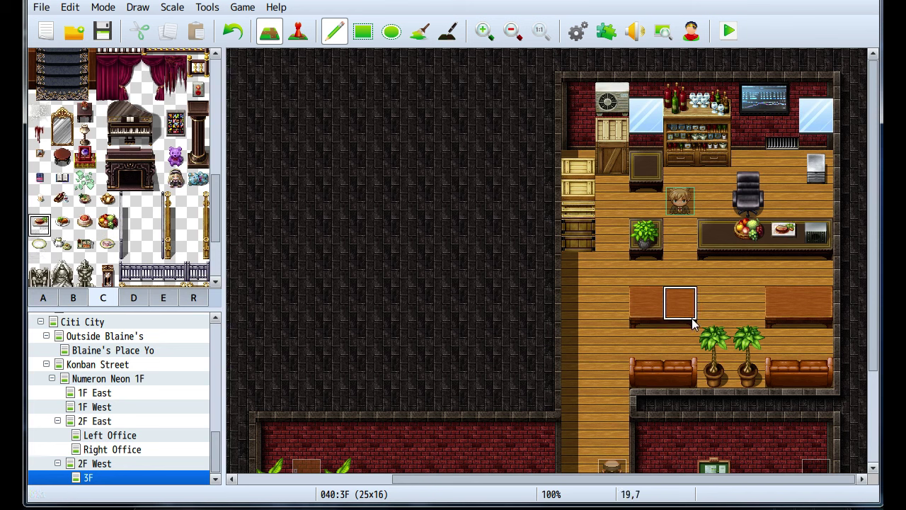
key(ctrl+z)
Place the laptop tile from tileset B on the small dark cabinet west of the bottle shelf.
scroll(151, 181, down, 3)
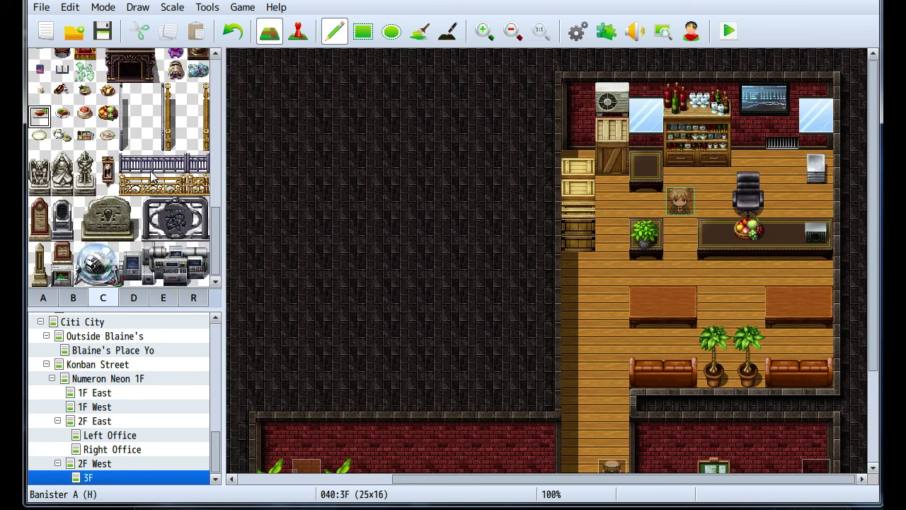
scroll(150, 177, up, 3)
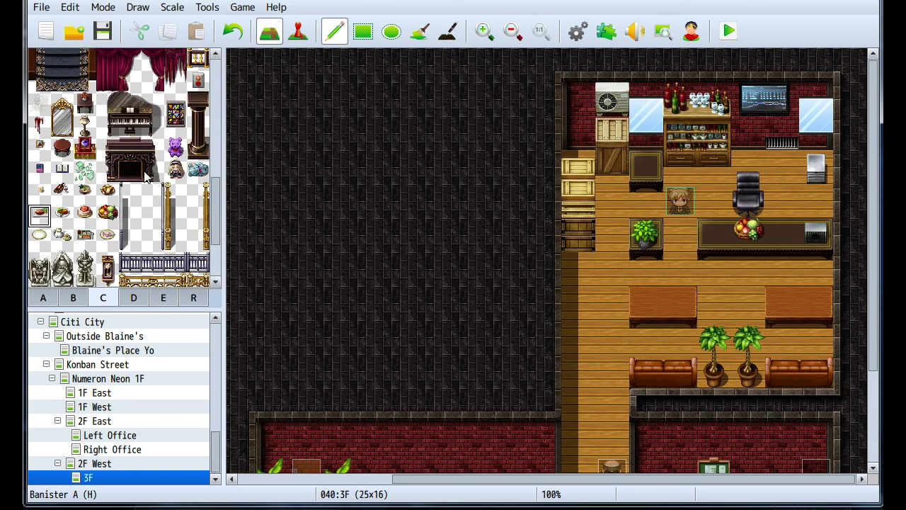
scroll(145, 177, up, 3)
scroll(146, 177, down, 1)
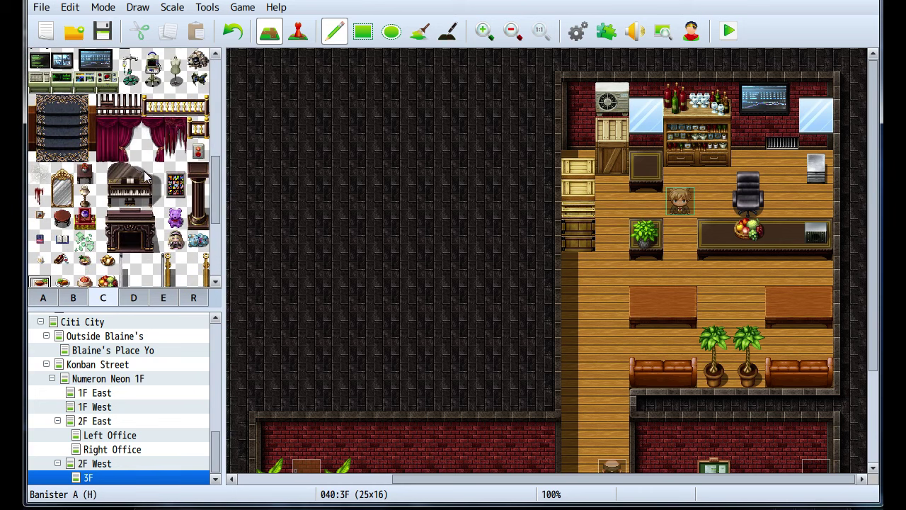
scroll(143, 171, up, 2)
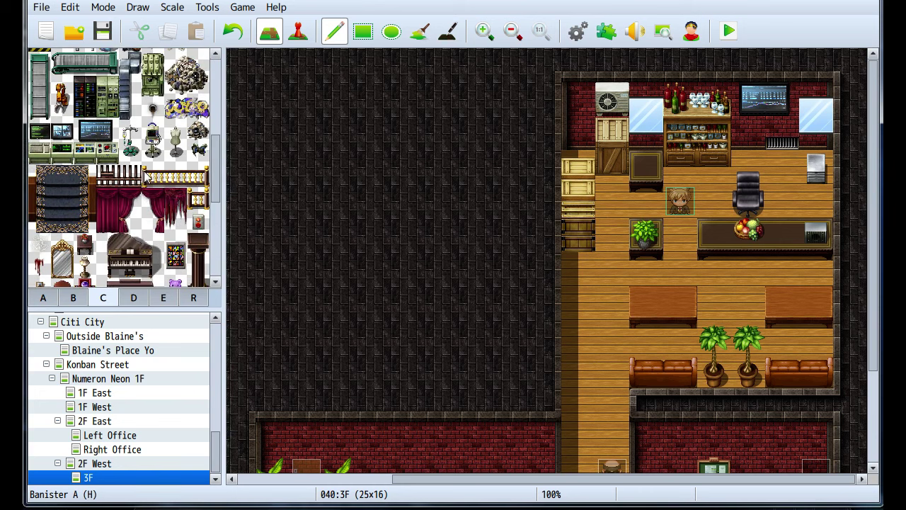
scroll(145, 177, up, 8)
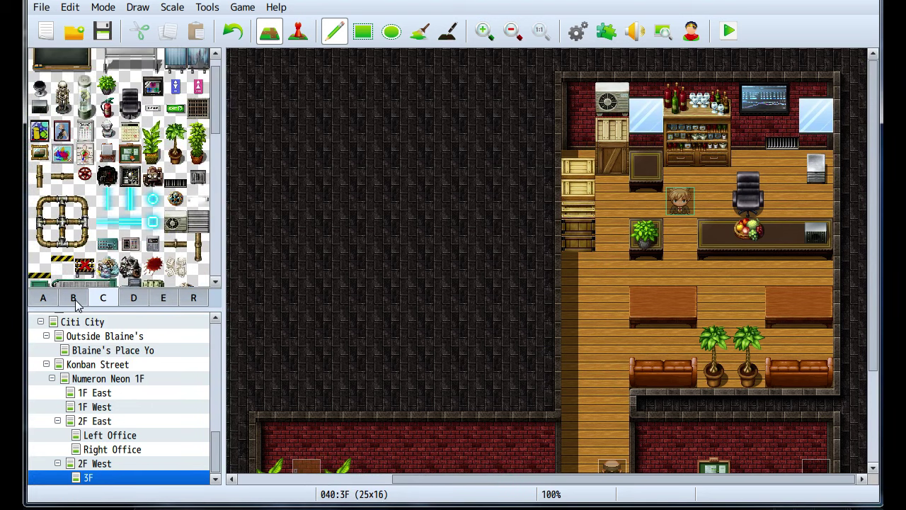
click(74, 298)
scroll(100, 203, up, 5)
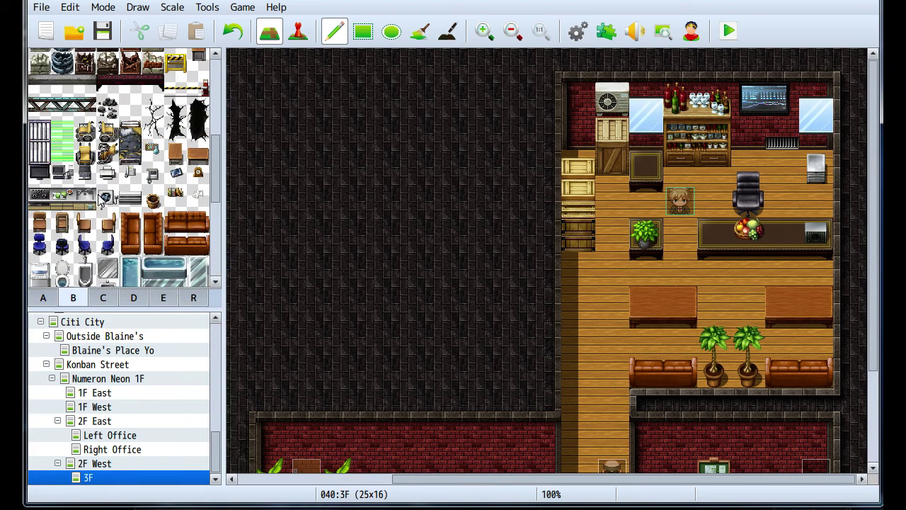
click(84, 176)
click(646, 167)
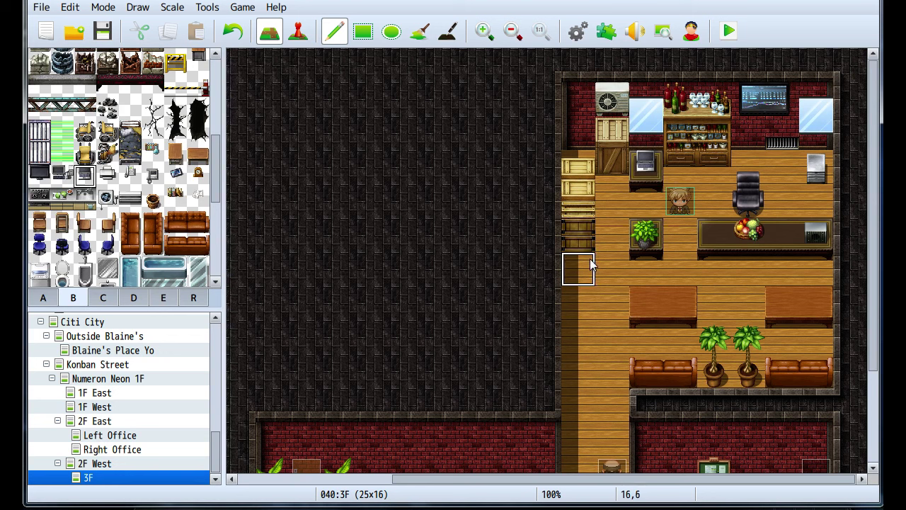
Adjust the passage settings of the shelf tiles in set E of the SF Inside More Items tileset and apply the change.
click(577, 31)
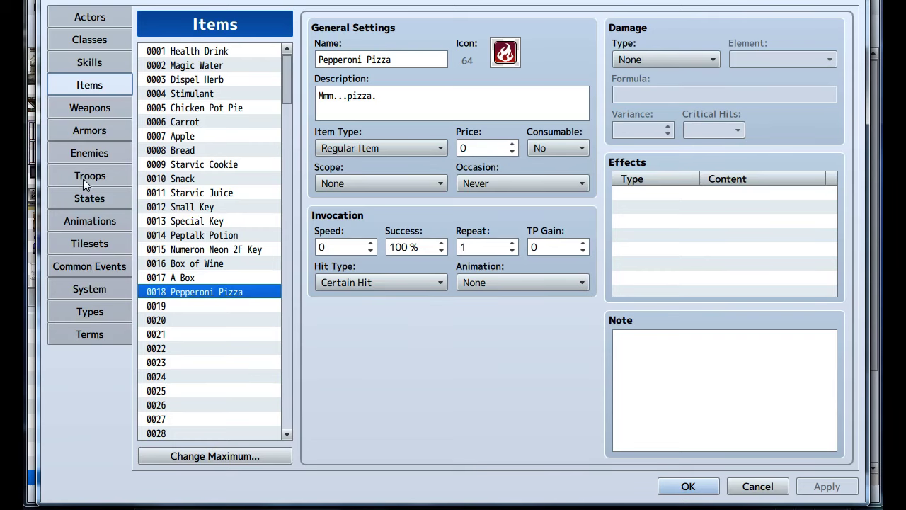
click(89, 245)
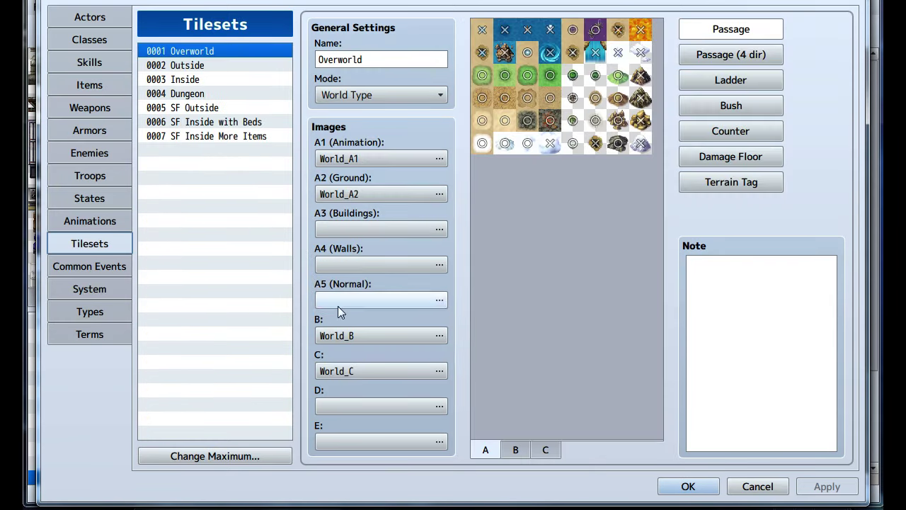
click(215, 136)
click(605, 449)
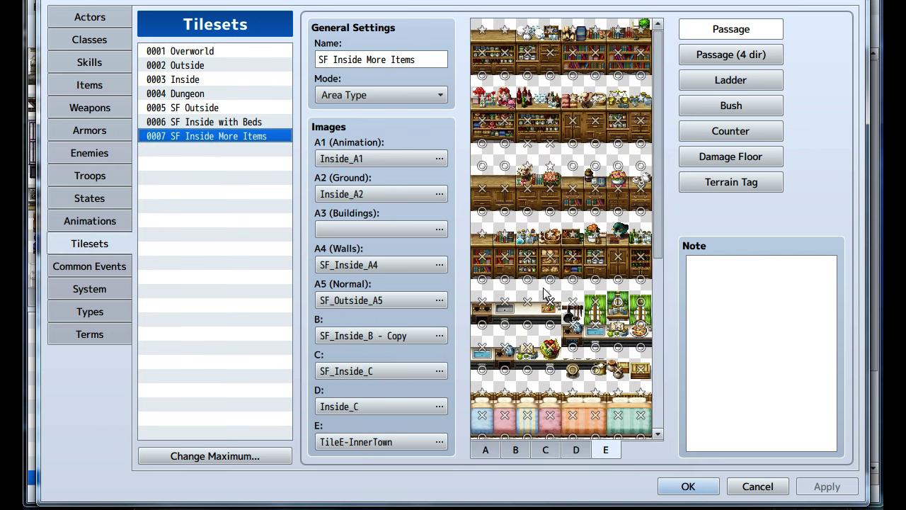
scroll(545, 283, down, 4)
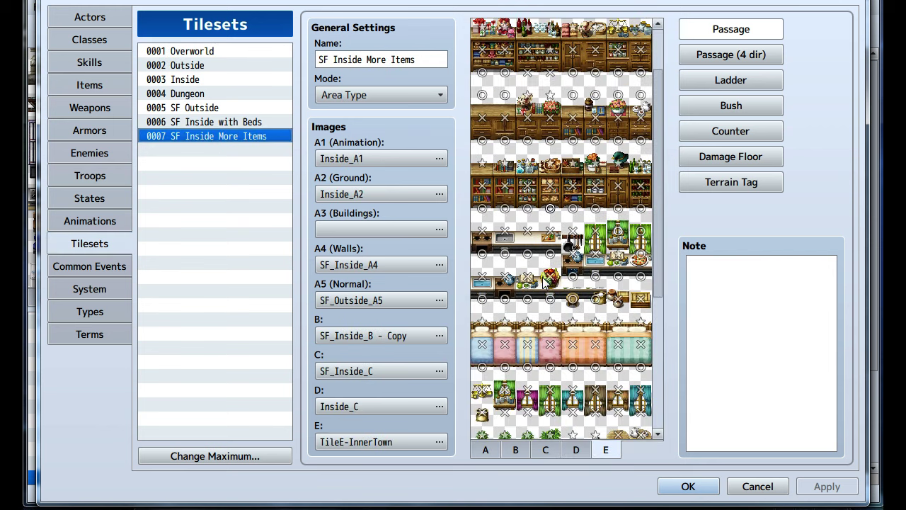
scroll(545, 284, up, 4)
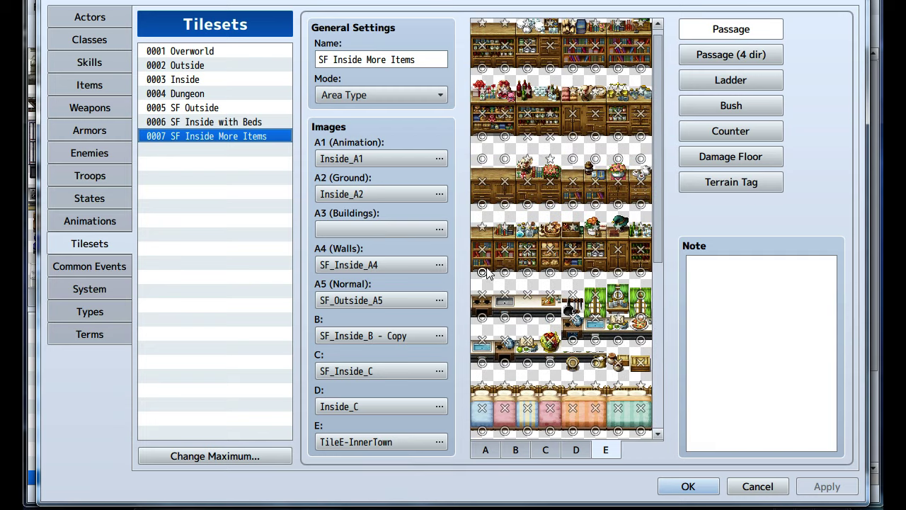
scroll(494, 230, up, 1)
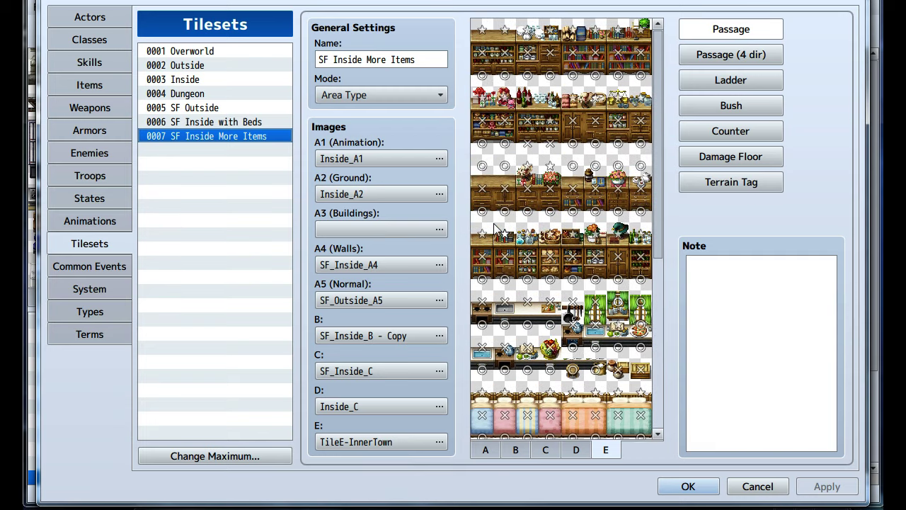
click(496, 220)
click(553, 124)
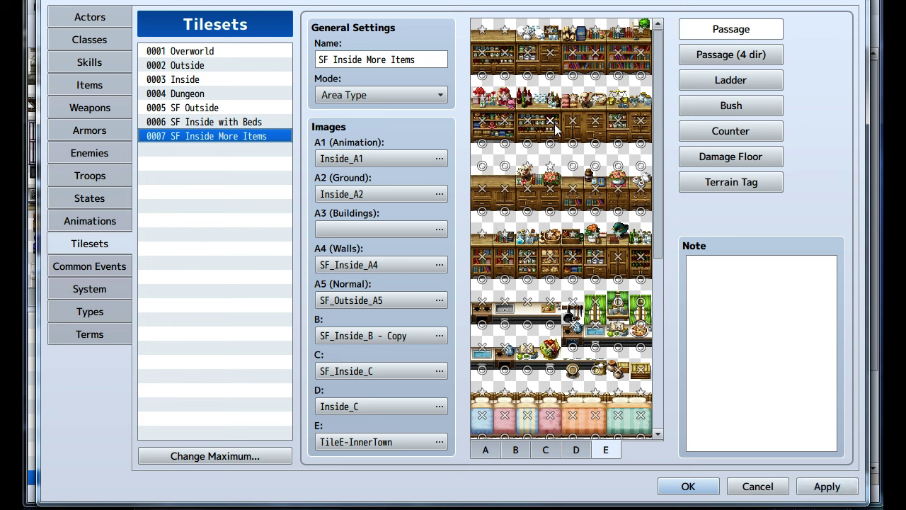
click(825, 487)
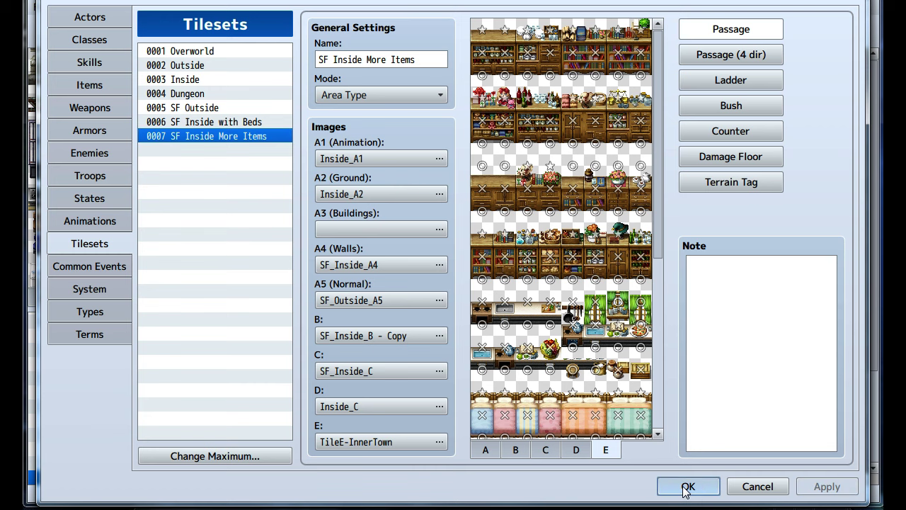
click(687, 487)
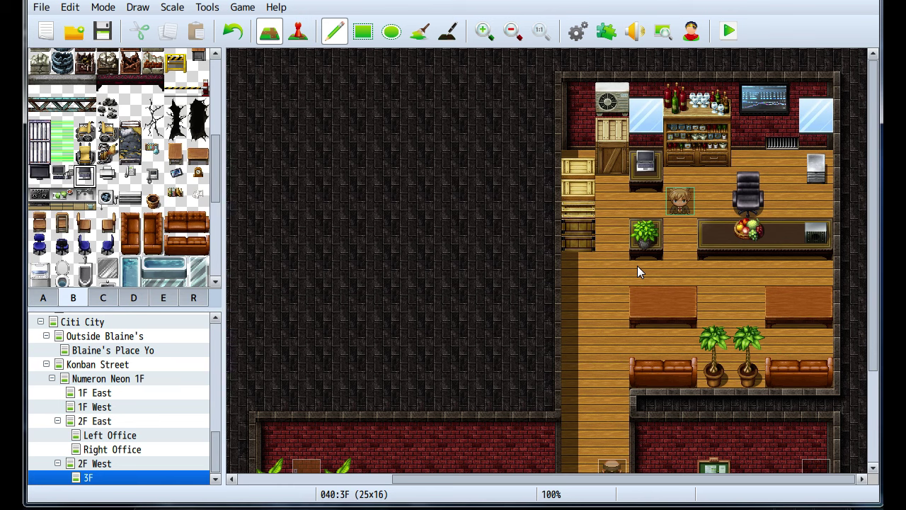
Place the round wastebasket tile in the lower corridor directly east of the wooden crates.
middle_click(597, 288)
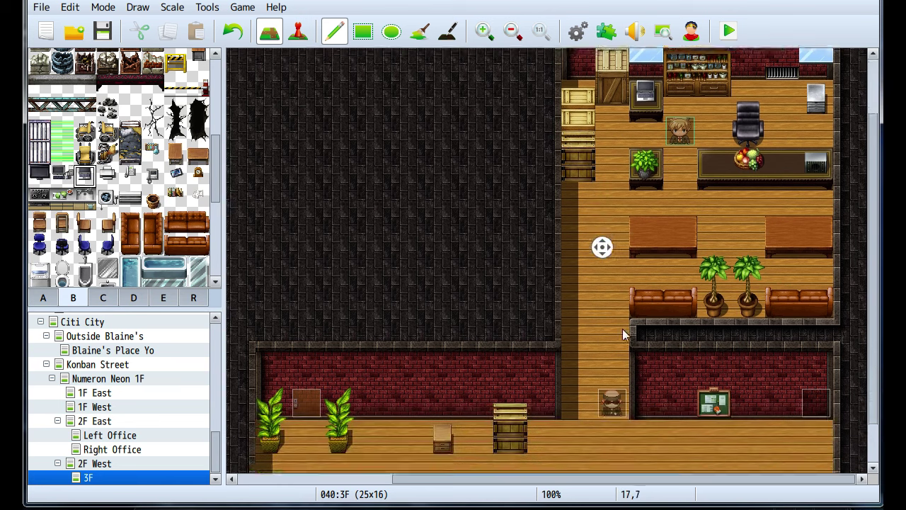
middle_click(600, 313)
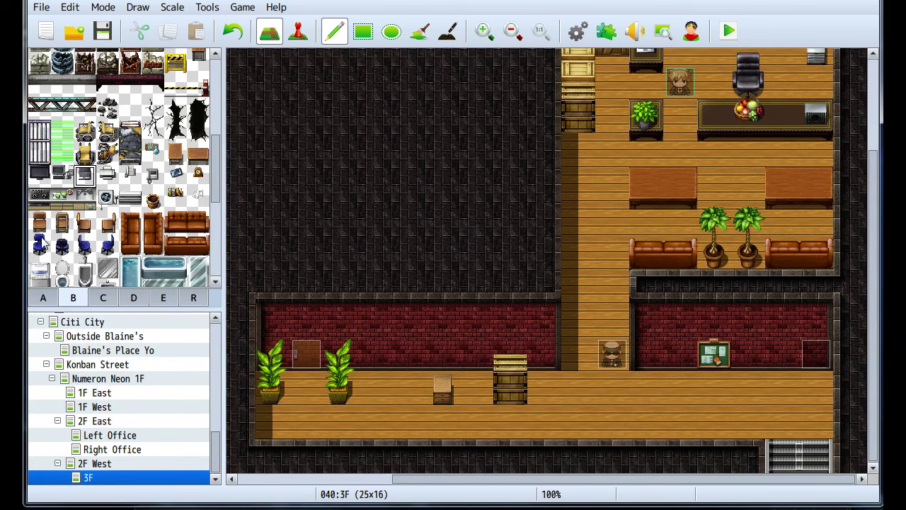
click(153, 201)
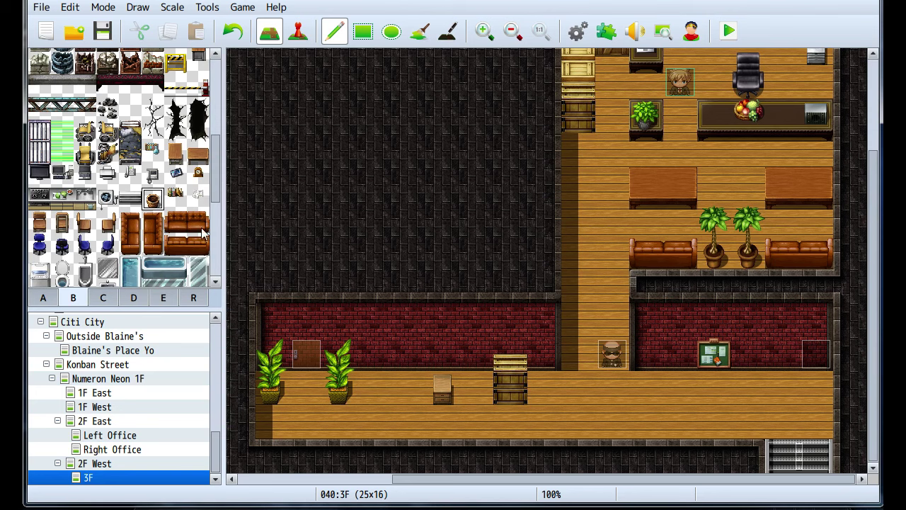
click(545, 389)
Look through the tiles of tileset B for further furniture suited to the office.
middle_drag(574, 310, 609, 258)
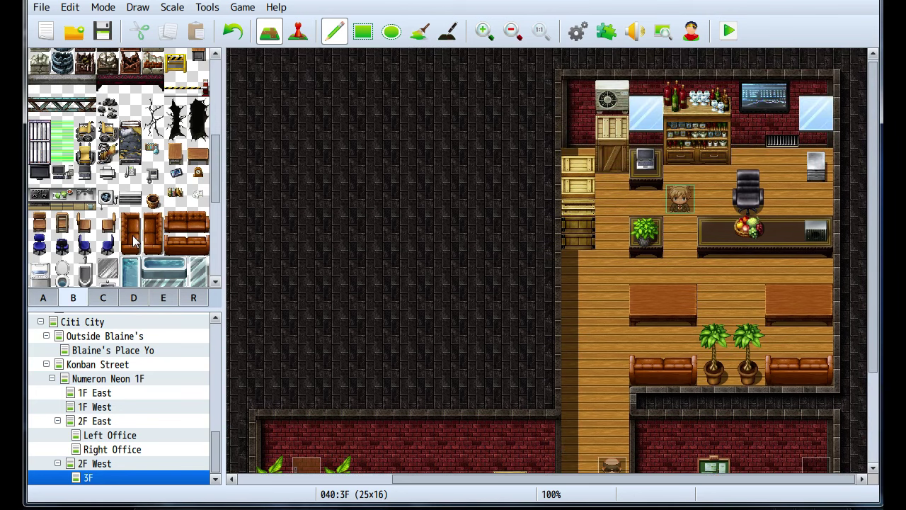
scroll(134, 241, down, 2)
scroll(134, 241, up, 1)
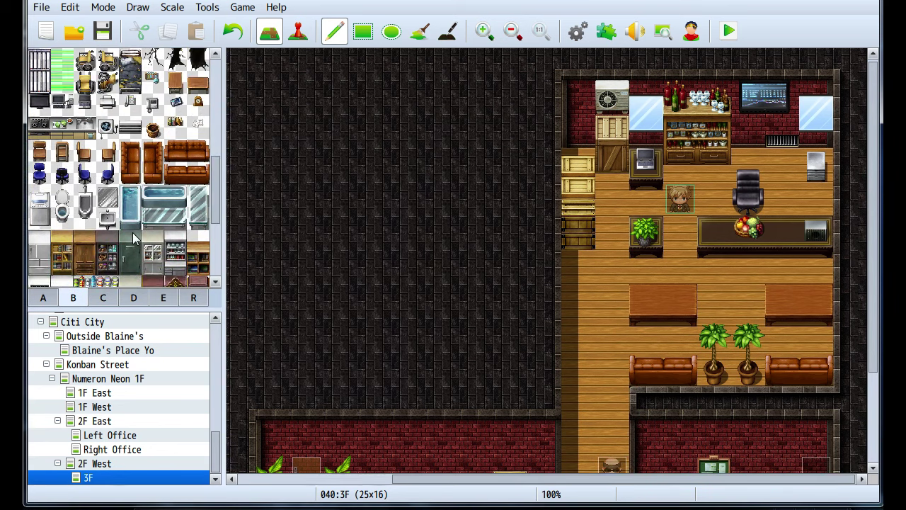
scroll(96, 188, down, 3)
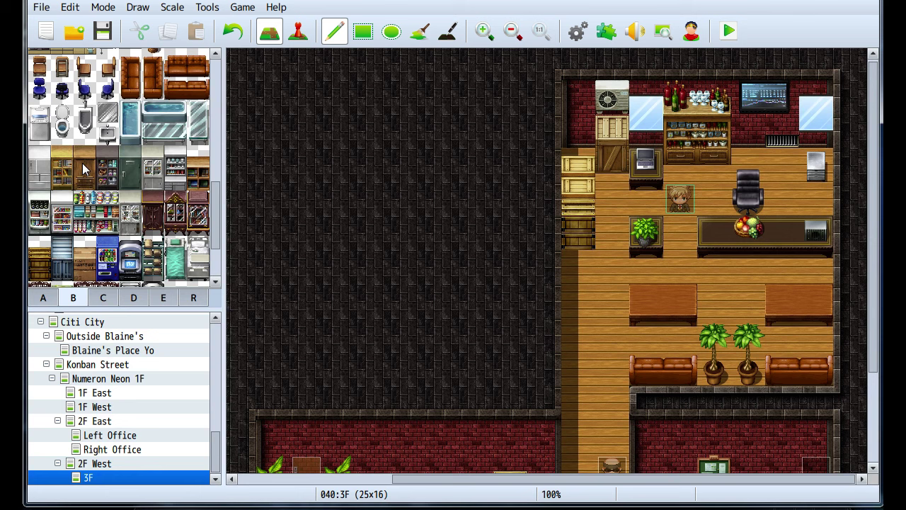
scroll(85, 173, down, 1)
scroll(95, 189, up, 2)
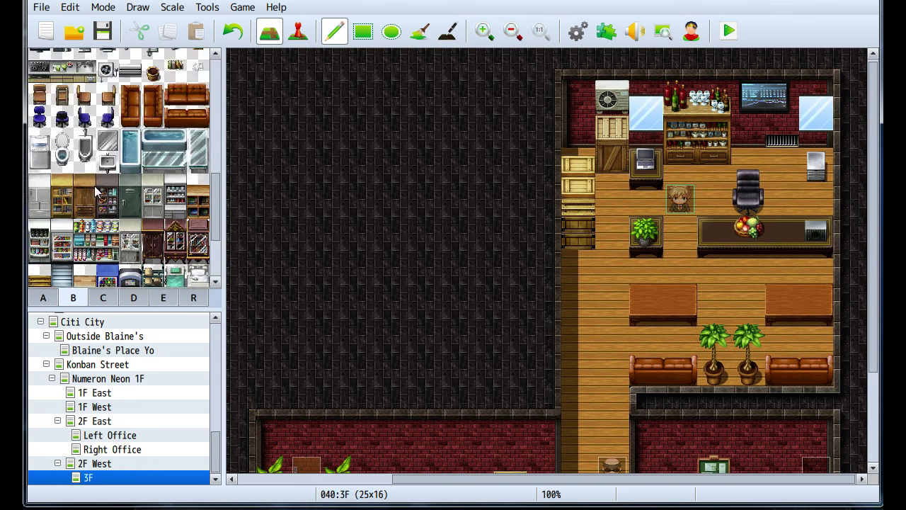
scroll(96, 191, up, 10)
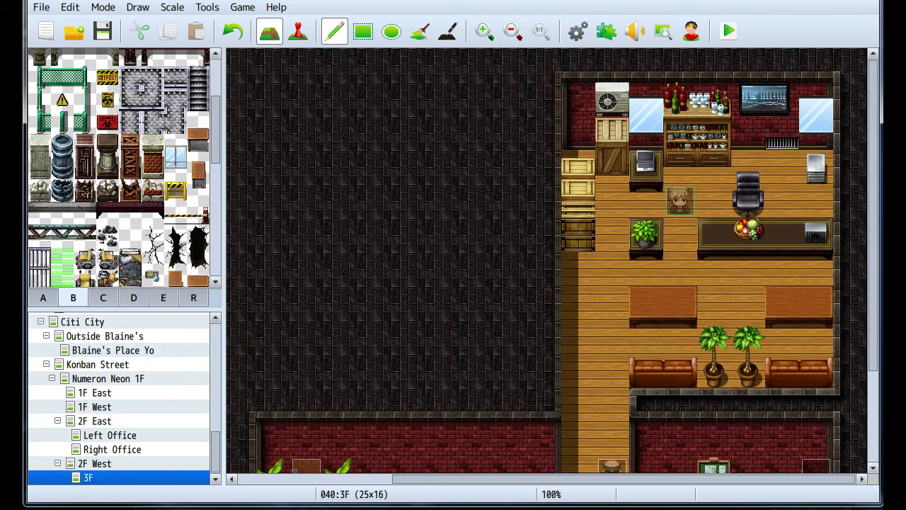
Create an event in the lower corridor southeast of the bouncer with its trigger set to Player Touch.
scroll(671, 260, down, 3)
shift+scroll(671, 260, left, 1)
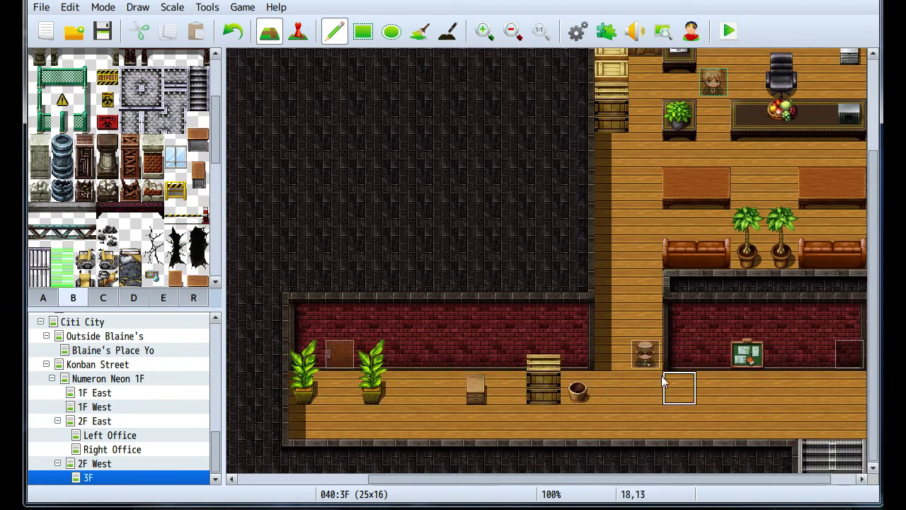
middle_drag(546, 210, 631, 217)
click(297, 31)
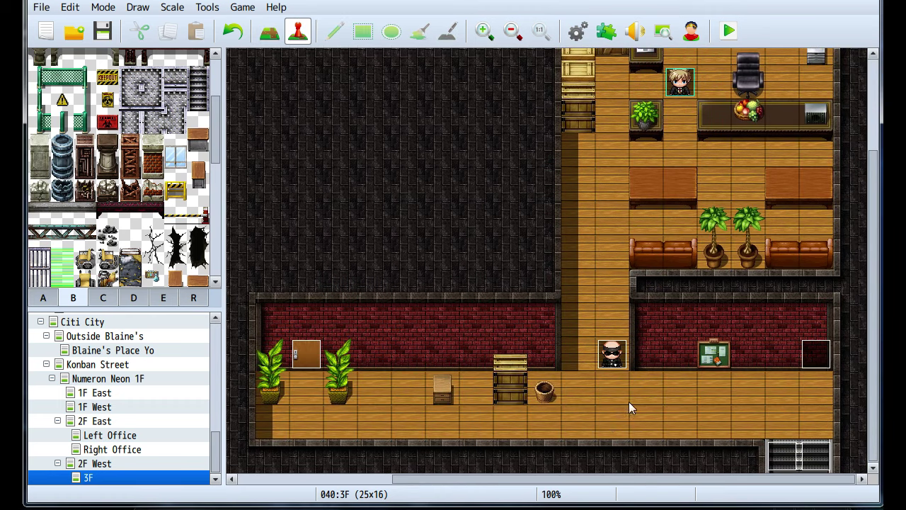
double_click(669, 394)
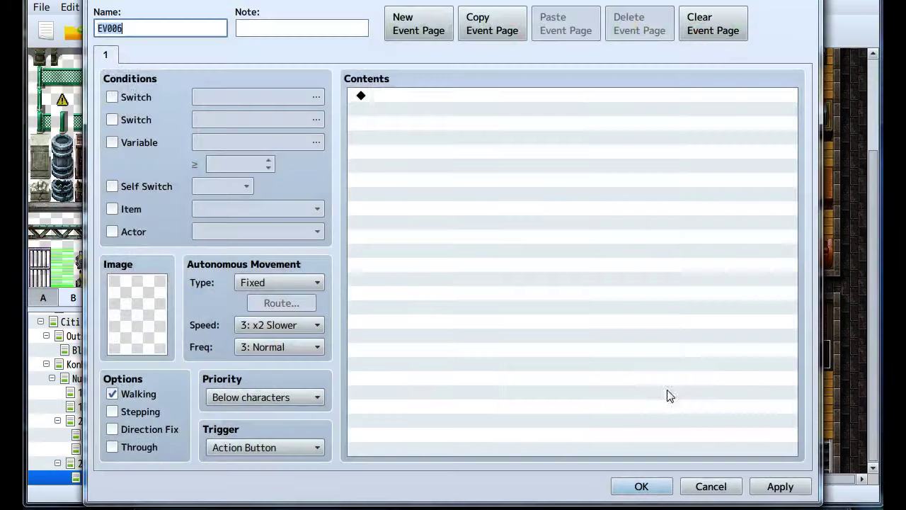
click(249, 448)
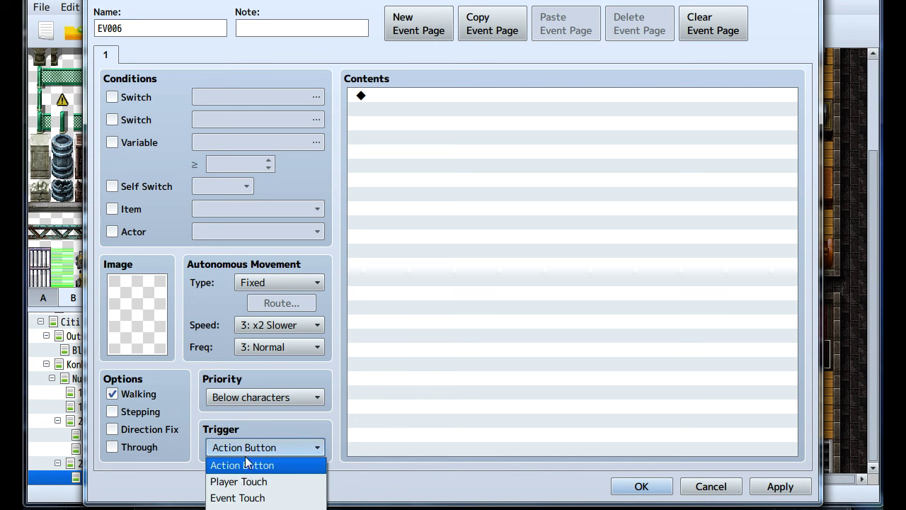
click(244, 481)
Add a conditional branch that checks whether the party has the Pepperoni Pizza item, with an Else branch.
double_click(548, 279)
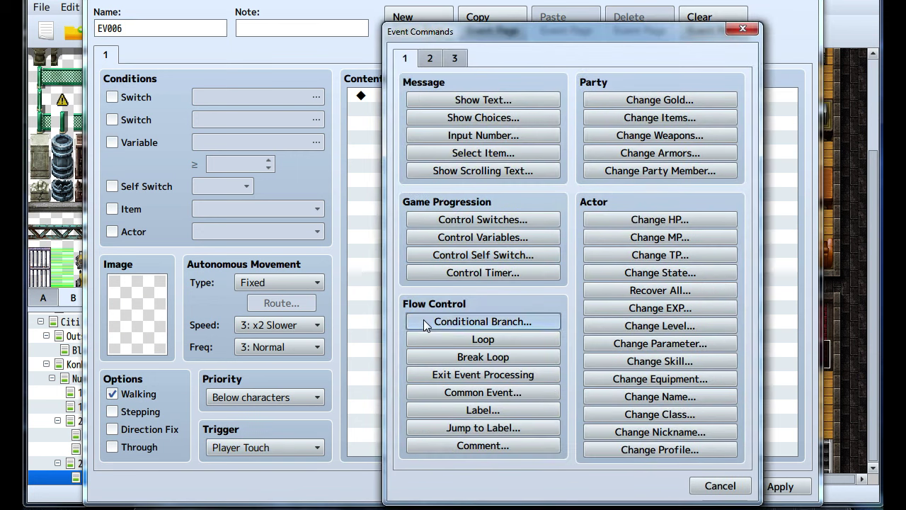
click(427, 325)
click(433, 369)
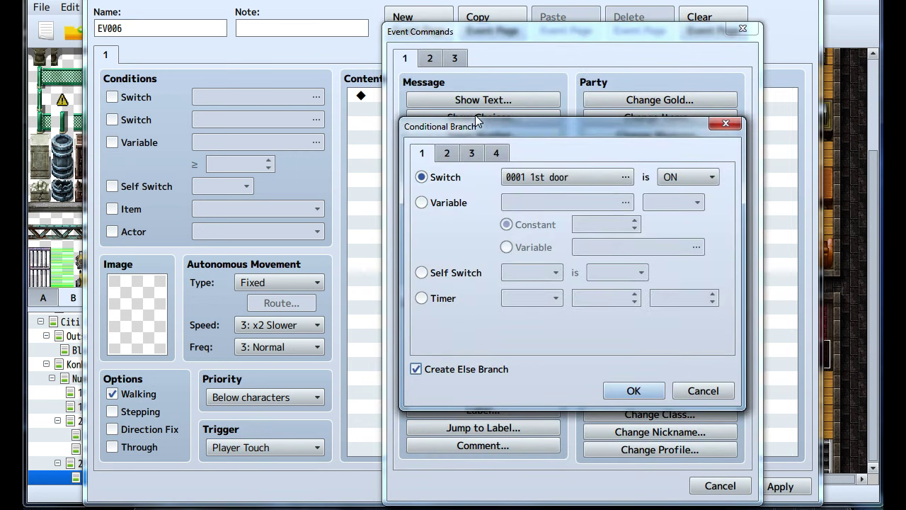
click(471, 154)
click(450, 156)
click(494, 156)
click(424, 202)
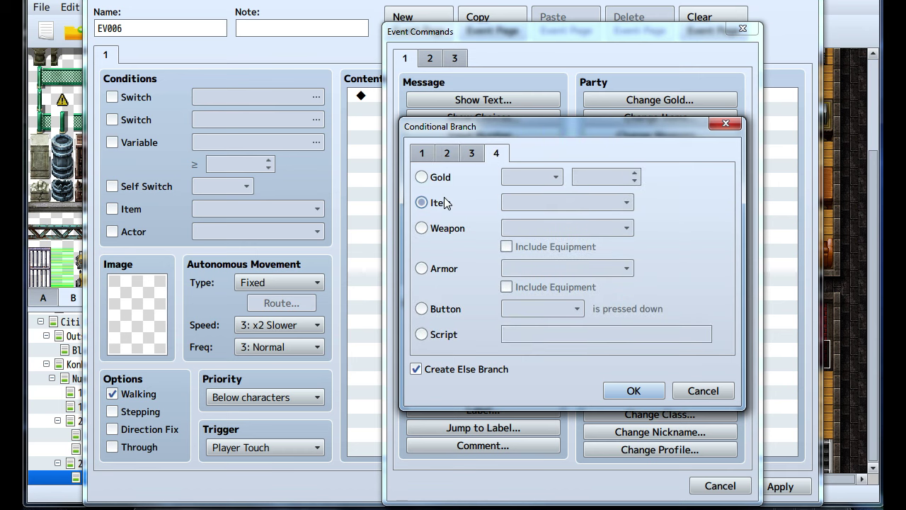
click(567, 203)
click(538, 450)
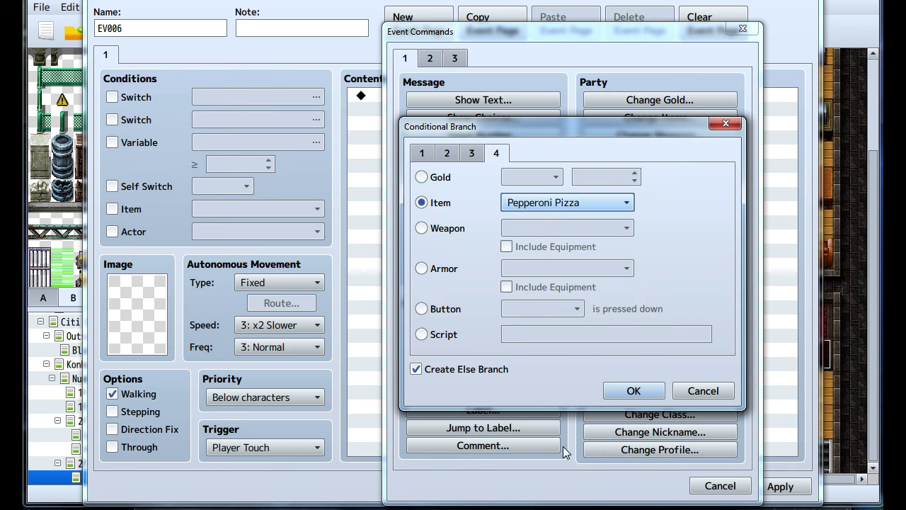
click(633, 392)
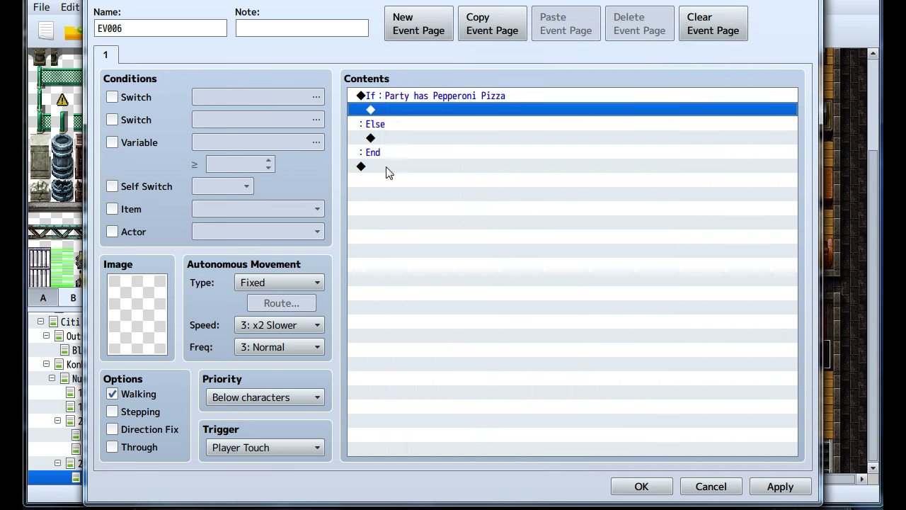
Start a text message in the Else branch of the Pepperoni Pizza check, using the Bouncer face image.
click(393, 139)
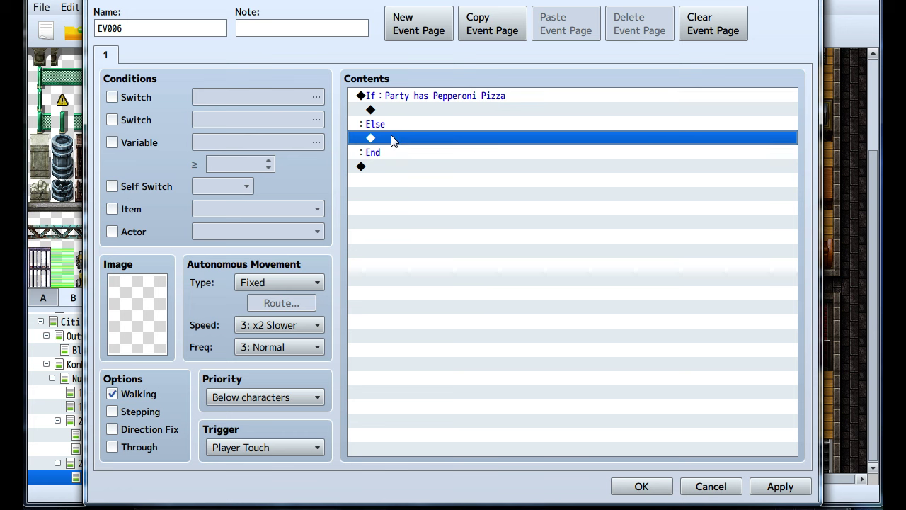
double_click(394, 139)
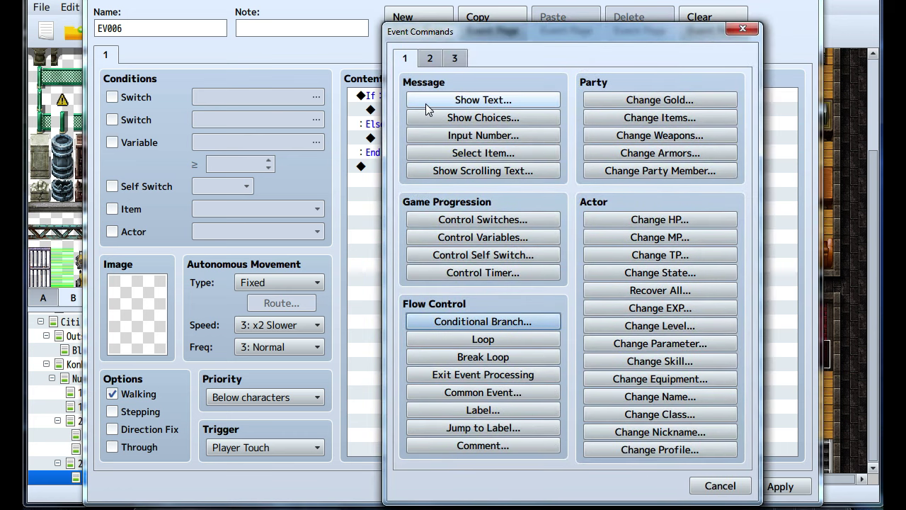
click(426, 103)
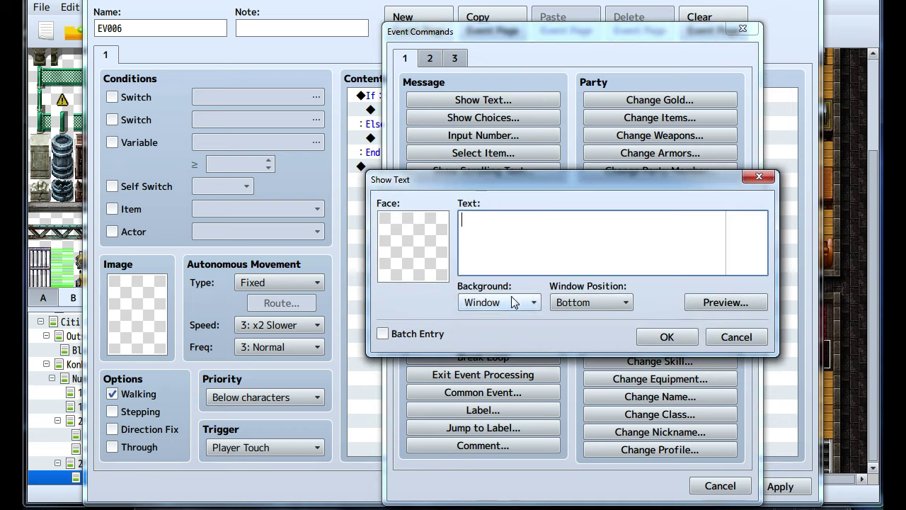
double_click(385, 257)
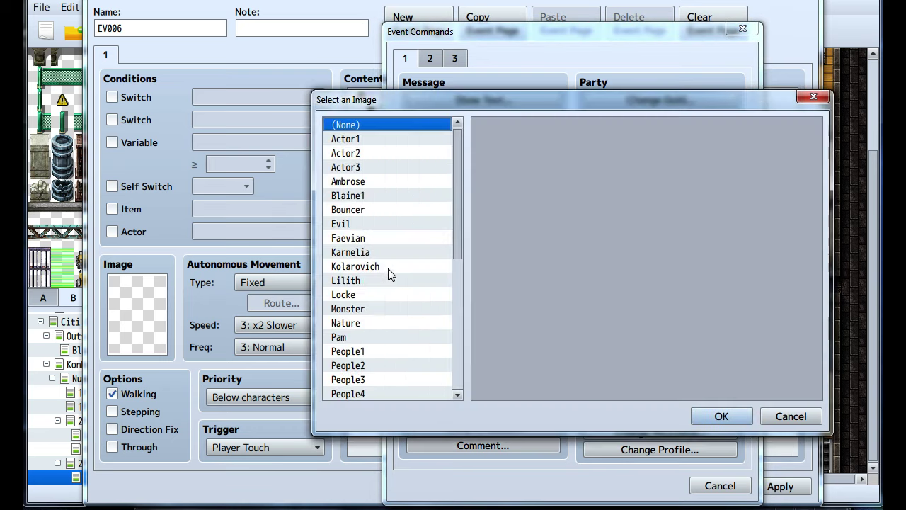
click(351, 211)
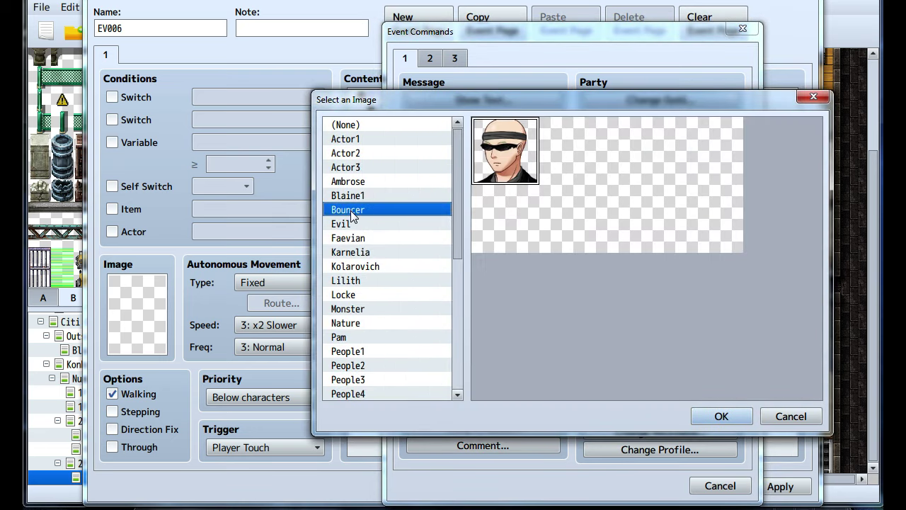
click(721, 416)
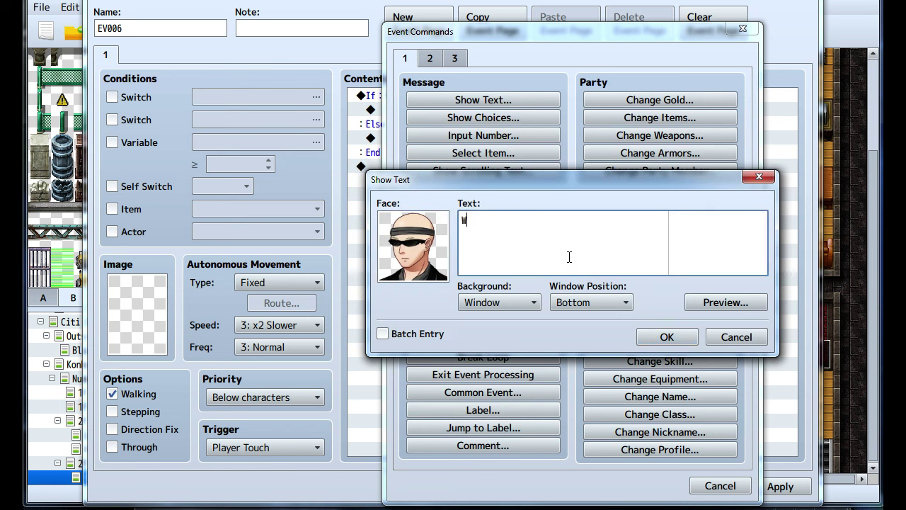
Enter the message "Whoa! How'd you get up here!? You're not allowed up here." and save the event.
text(hoa! How'd you get up )
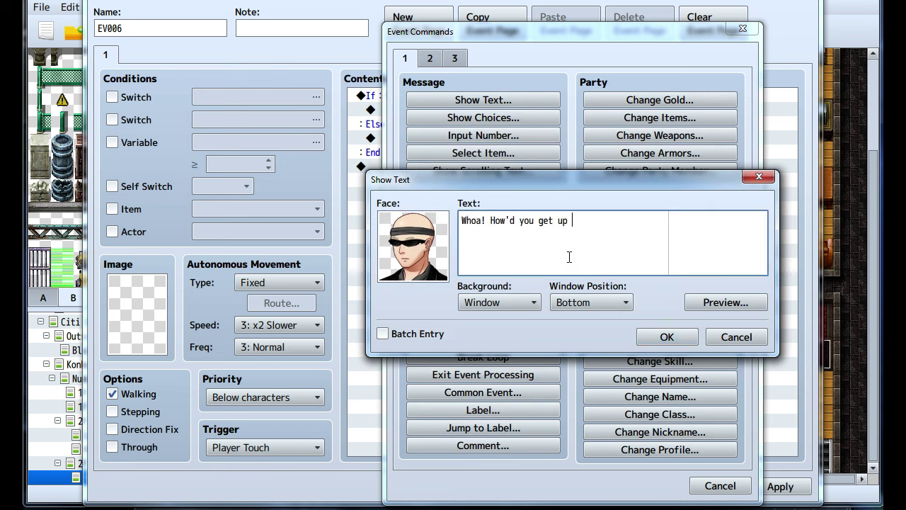
text(here!? You're not allowed up )
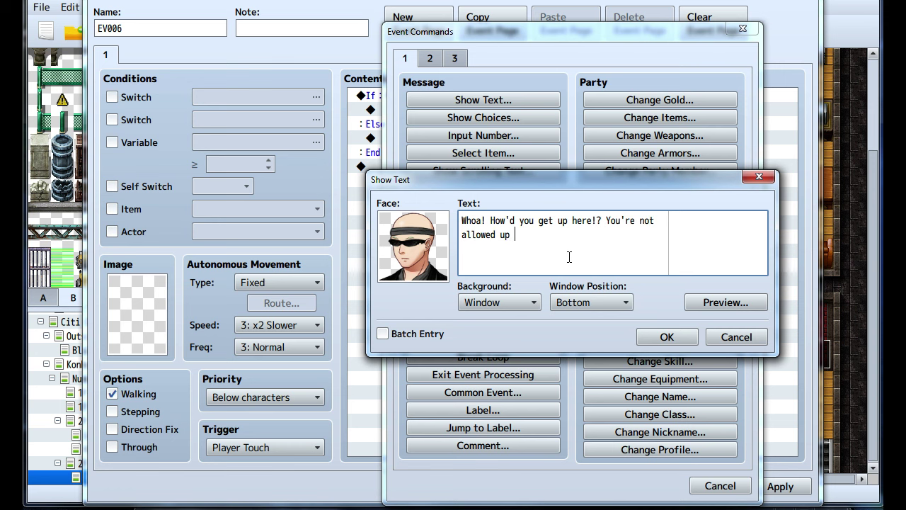
text(here.)
click(667, 337)
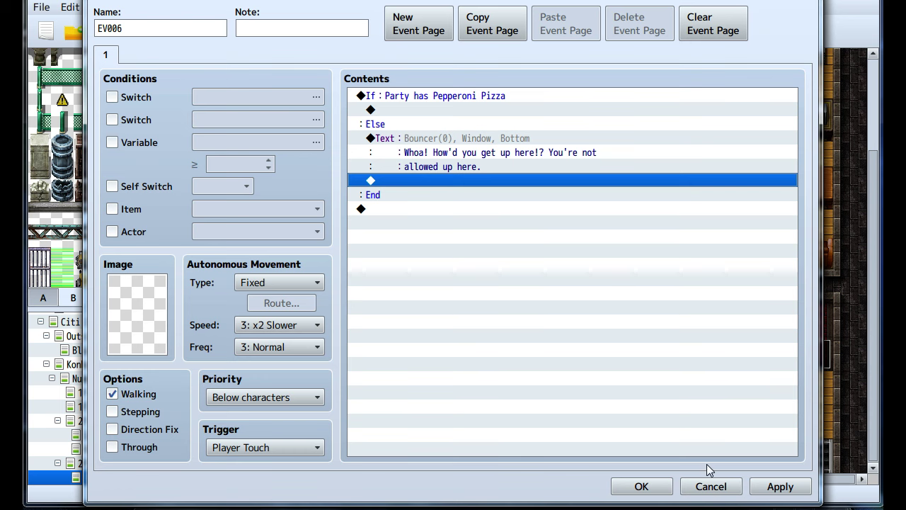
click(781, 486)
click(641, 487)
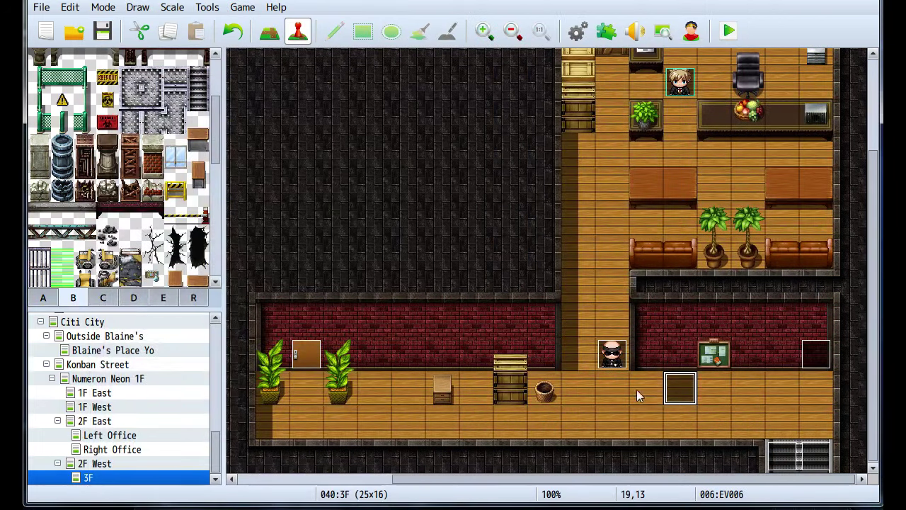
Move the player-touch event to tile 18,14 and place a stack of wooden crates directly north of it.
drag(650, 391, 647, 409)
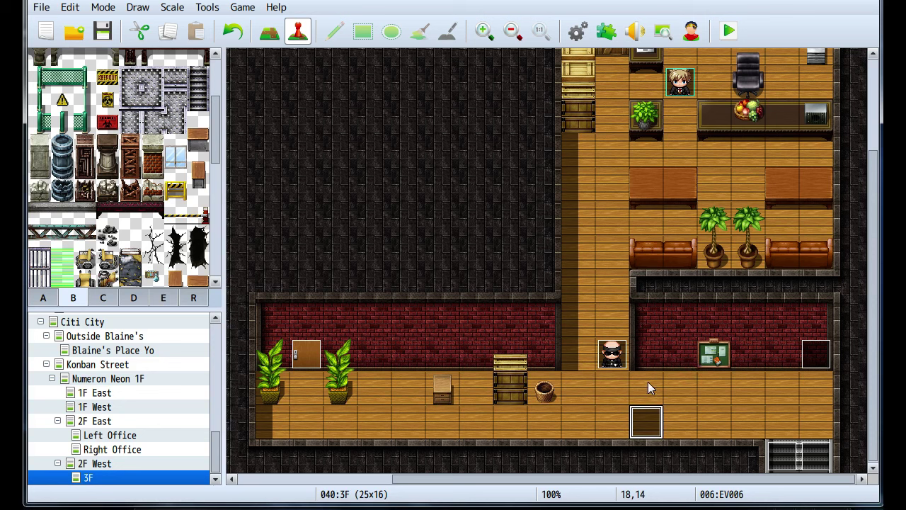
click(269, 31)
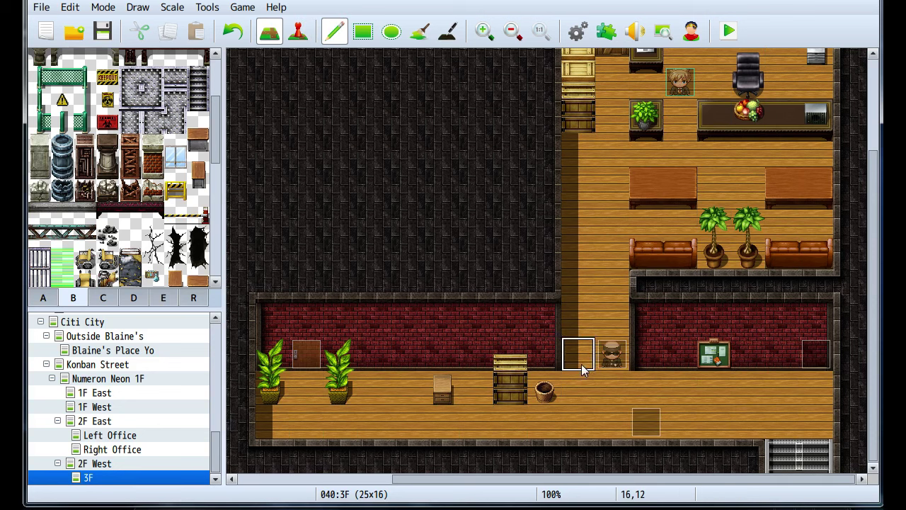
click(641, 381)
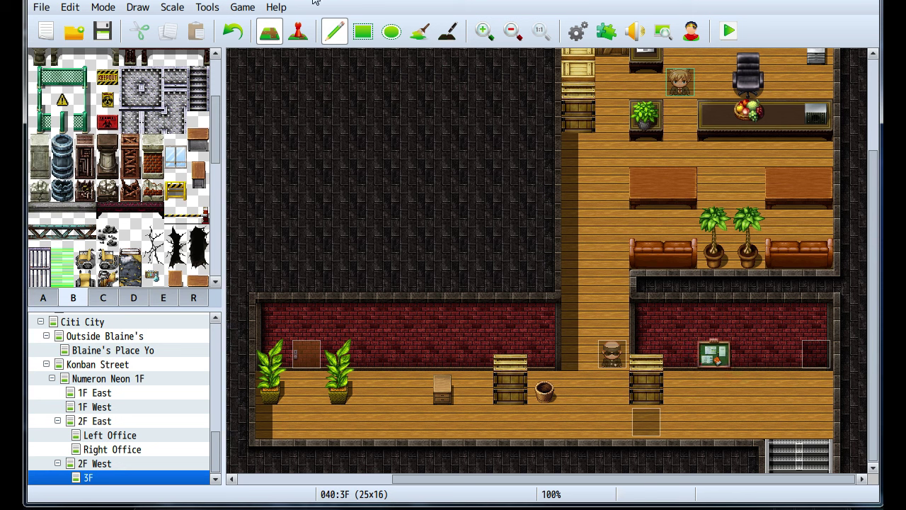
Begin a Switch ON command in a player movement route after the bouncer's message in the player-touch event's Else branch.
click(298, 30)
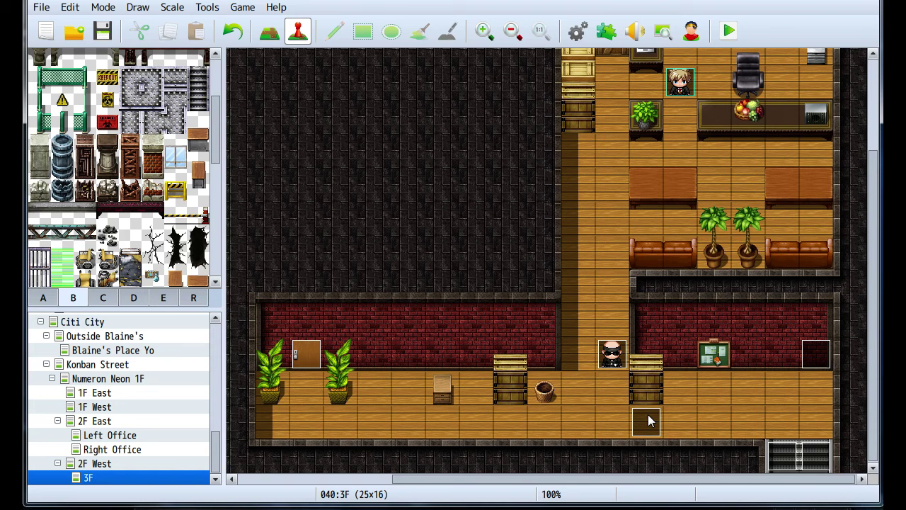
key(ctrl+v)
double_click(648, 414)
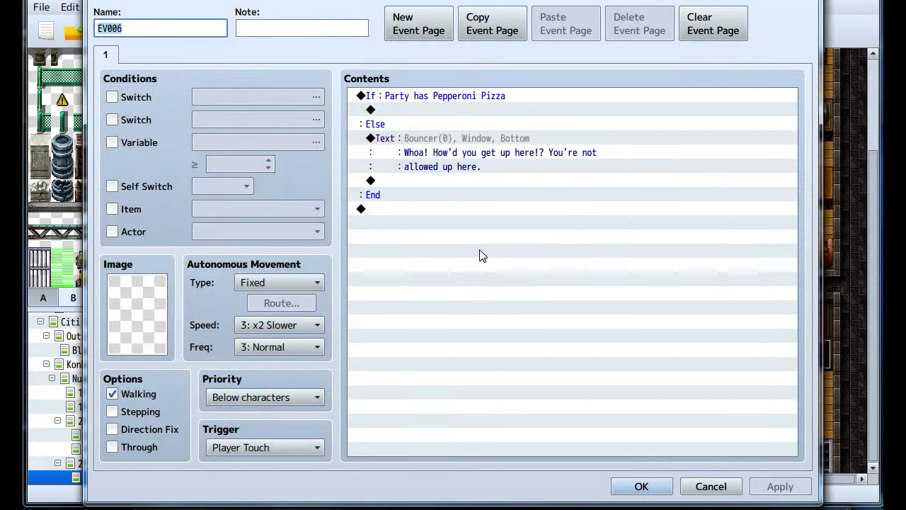
double_click(393, 181)
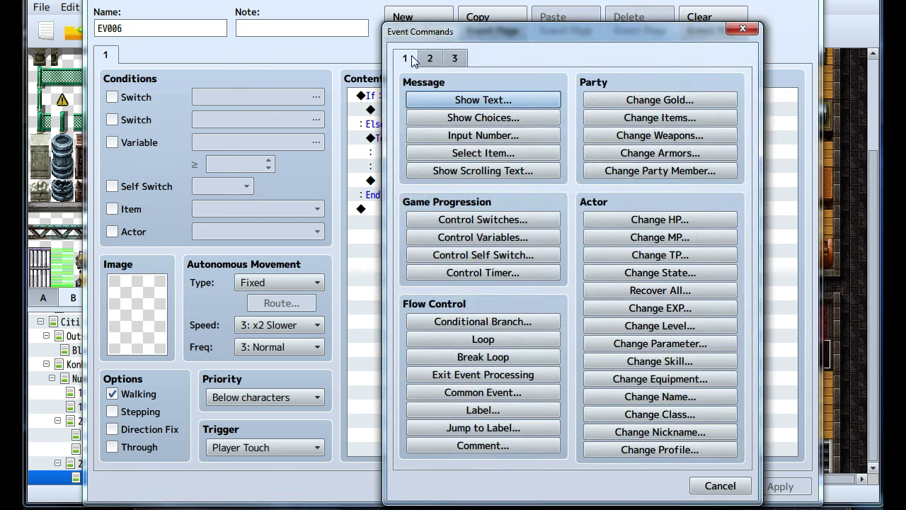
click(429, 58)
click(483, 171)
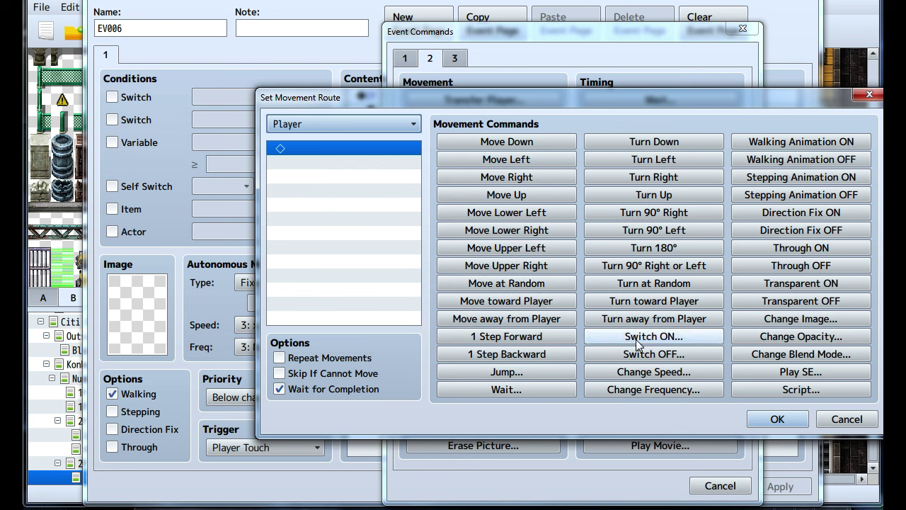
click(607, 335)
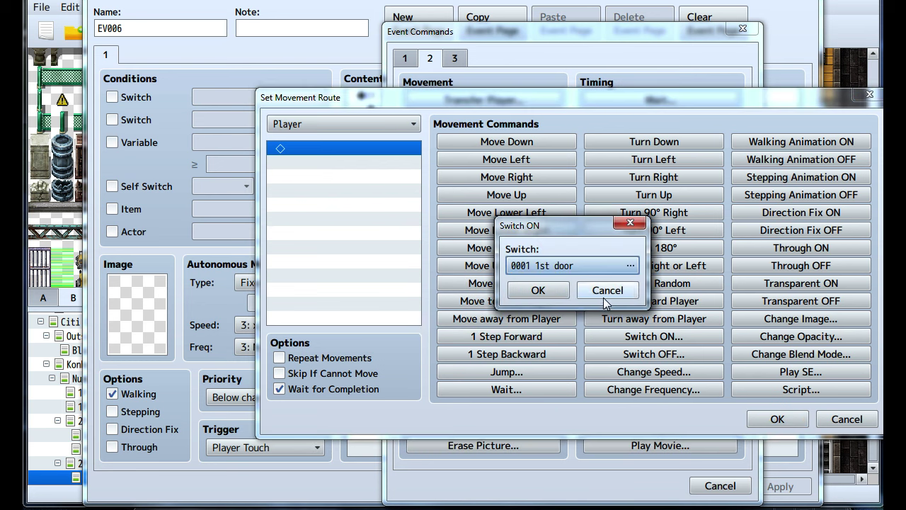
Name switch 0003 Pizza Guard, discard the movement route and close the event.
click(598, 262)
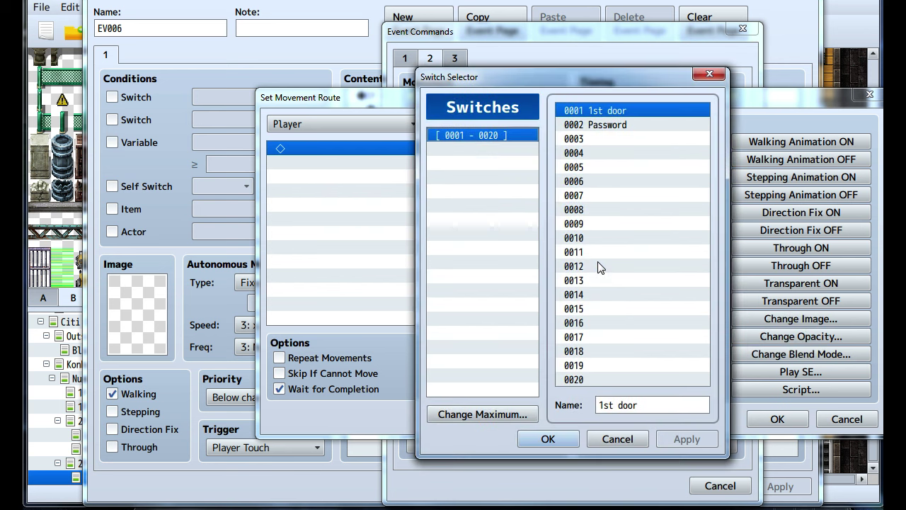
click(587, 140)
click(652, 402)
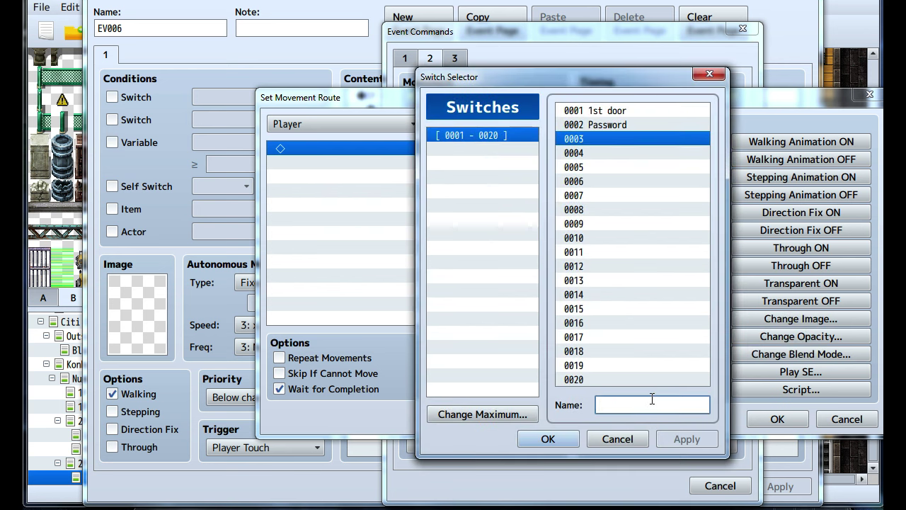
text(Pizza Guard)
key(Return)
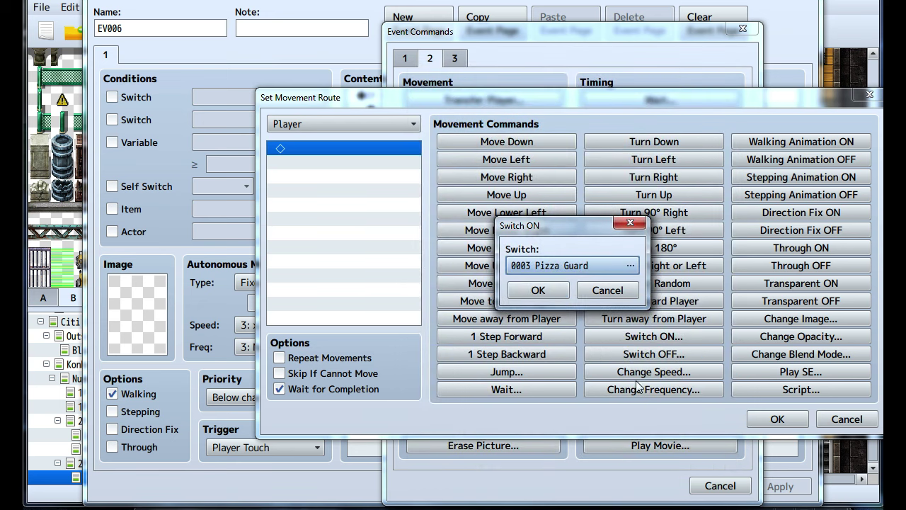
click(539, 290)
click(847, 418)
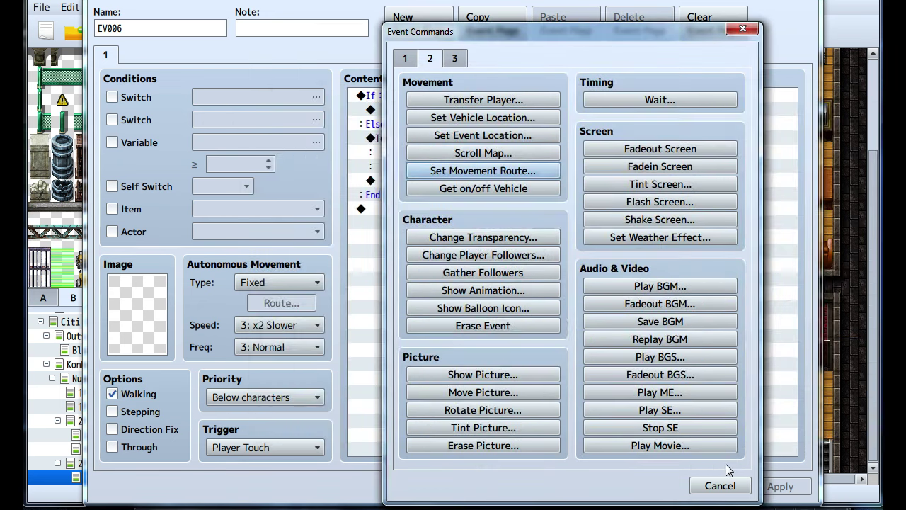
click(720, 486)
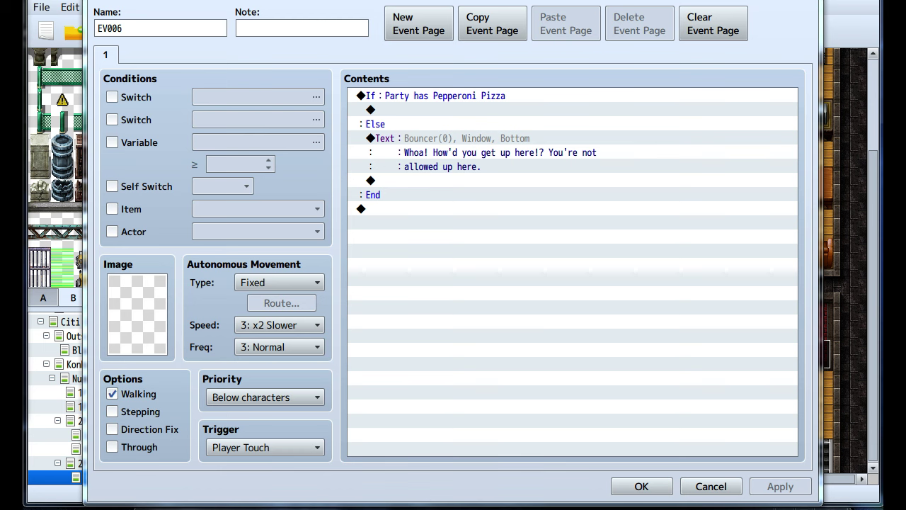
click(627, 328)
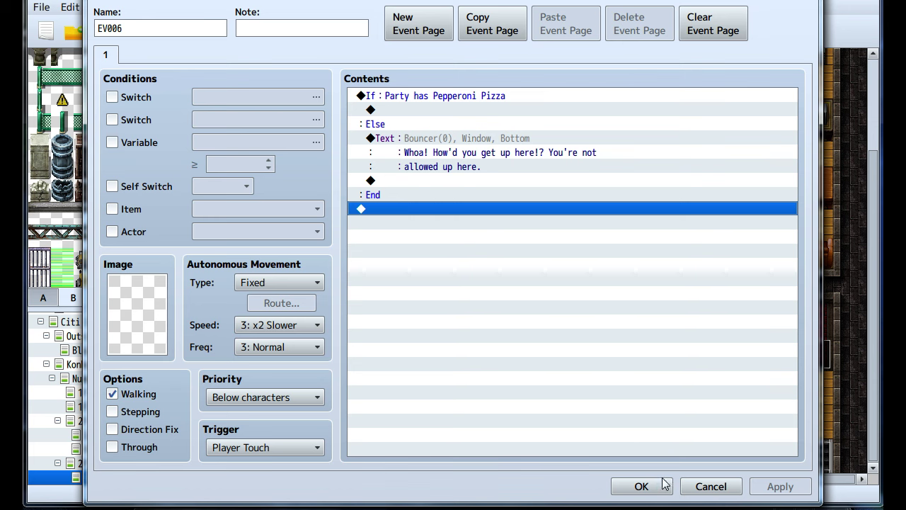
click(641, 486)
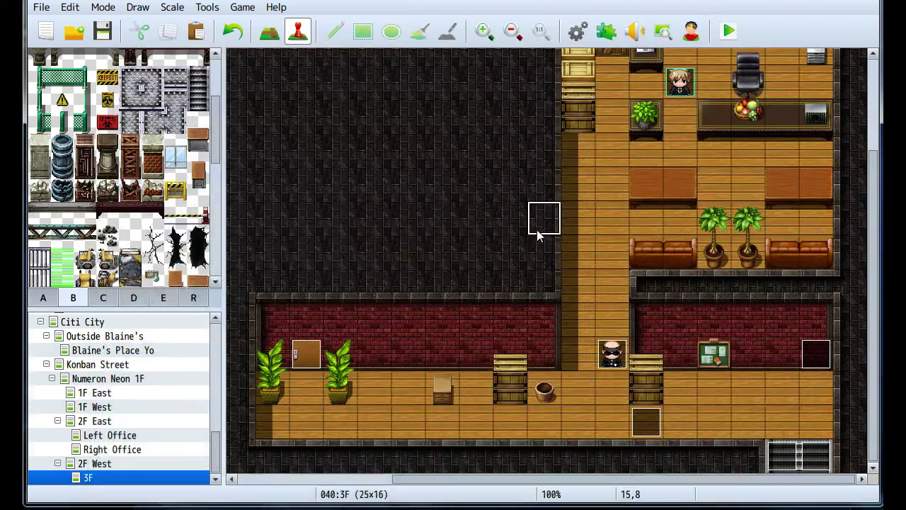
Duplicate the Elite Bounze*2 troop into the empty slot 0010 of the database.
click(578, 31)
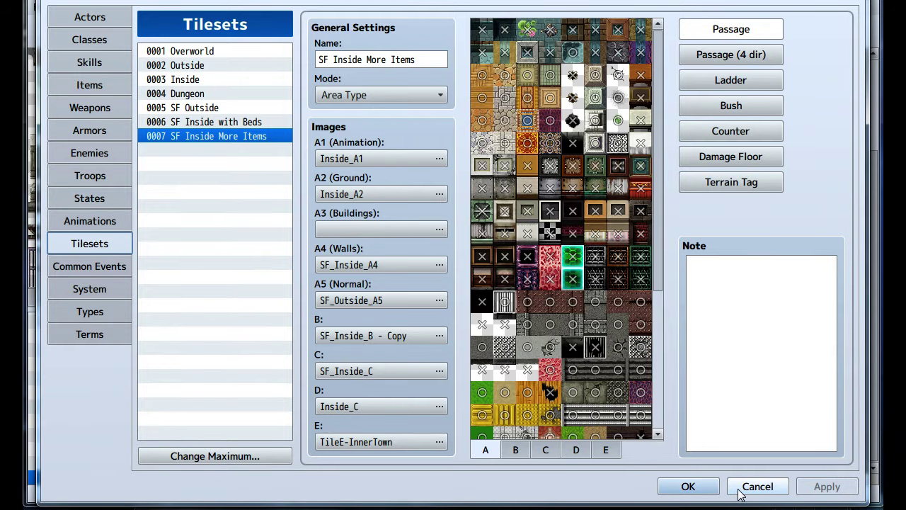
click(80, 152)
click(89, 180)
click(197, 136)
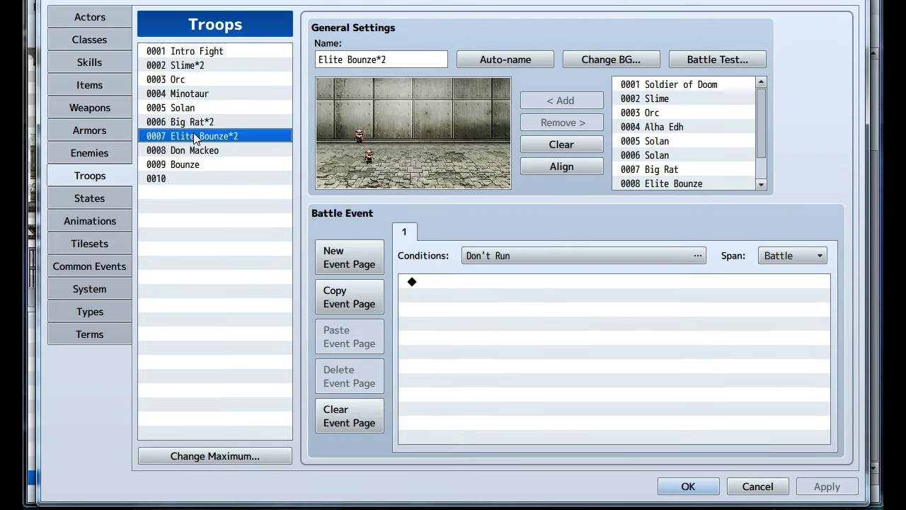
click(177, 181)
key(ctrl+v)
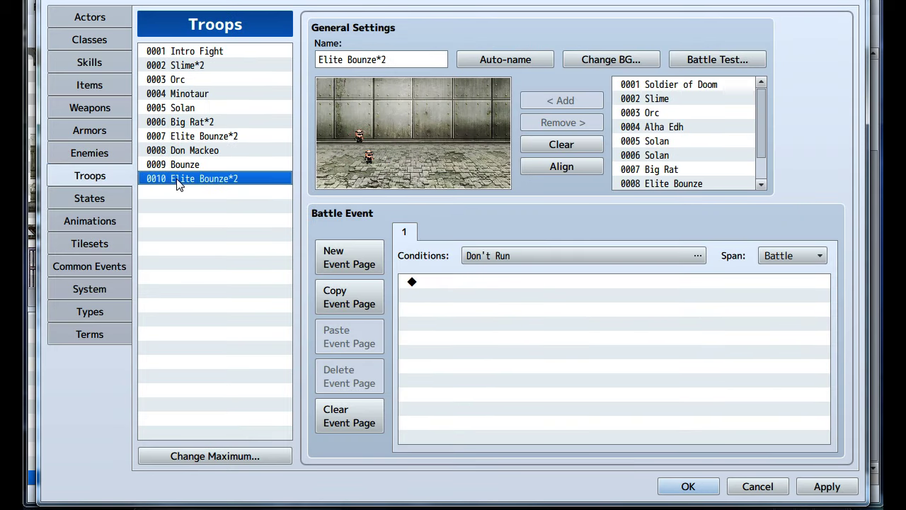
Rename troop 0010 to Elite Bounze Top, remove its lower bouncer enemy and apply the change.
key(Tab)
click(412, 64)
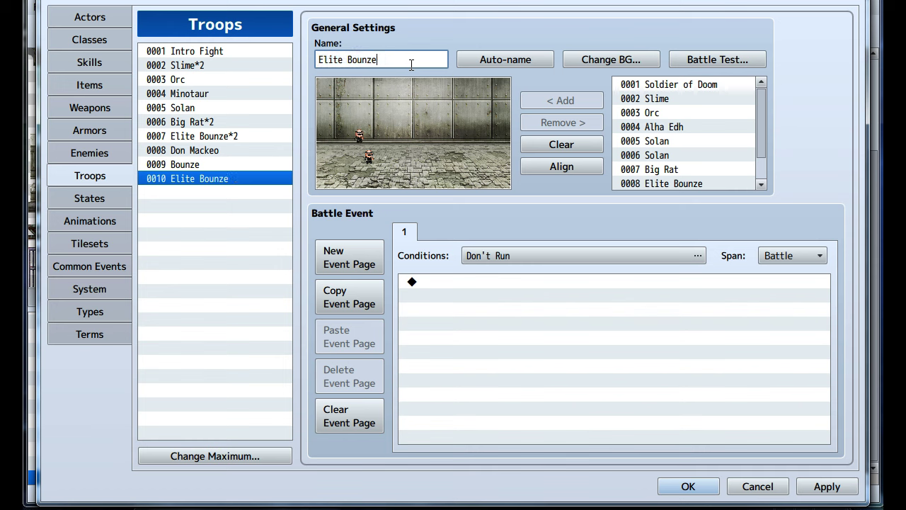
click(369, 157)
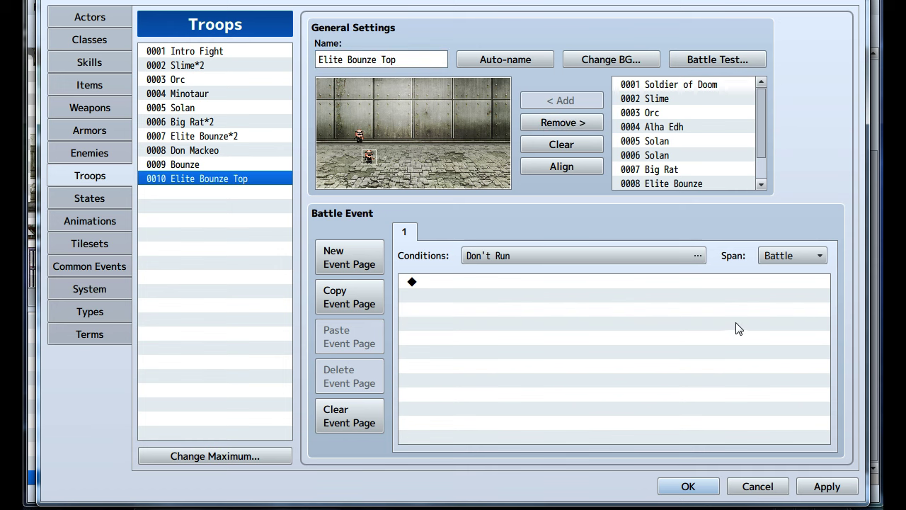
click(565, 123)
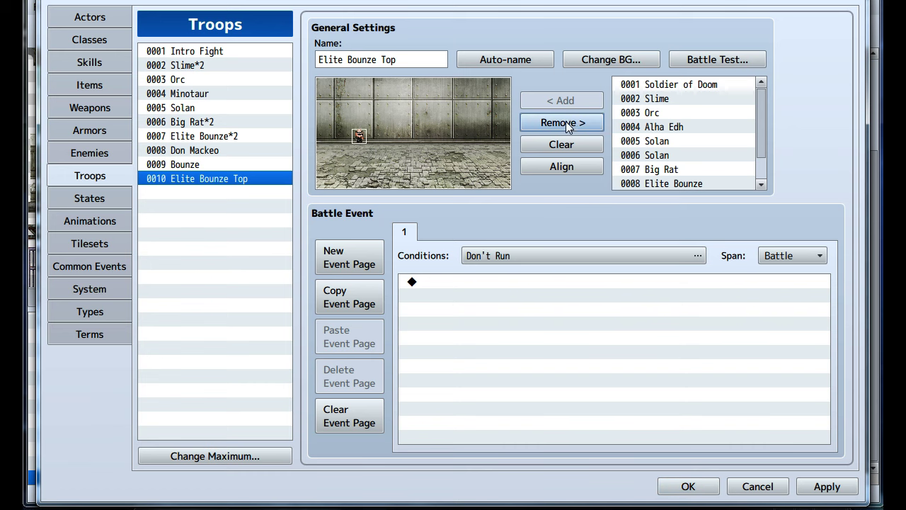
click(826, 486)
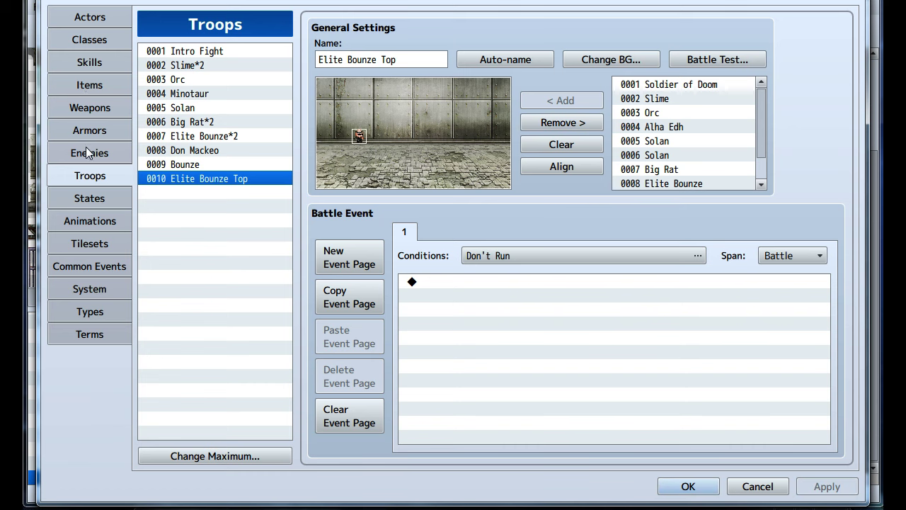
Examine the Quick Stab 4 skill and its cast animation 0122 Sharpshooter in the database.
click(80, 63)
click(193, 265)
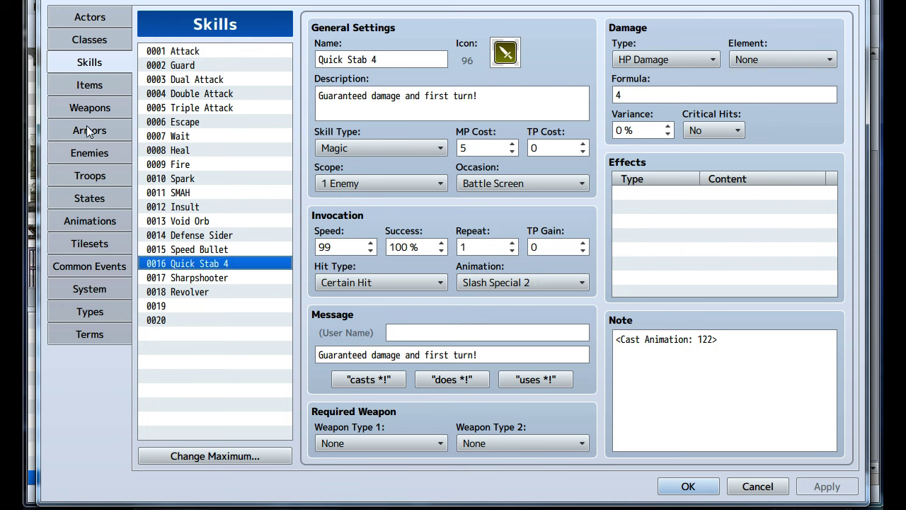
click(89, 220)
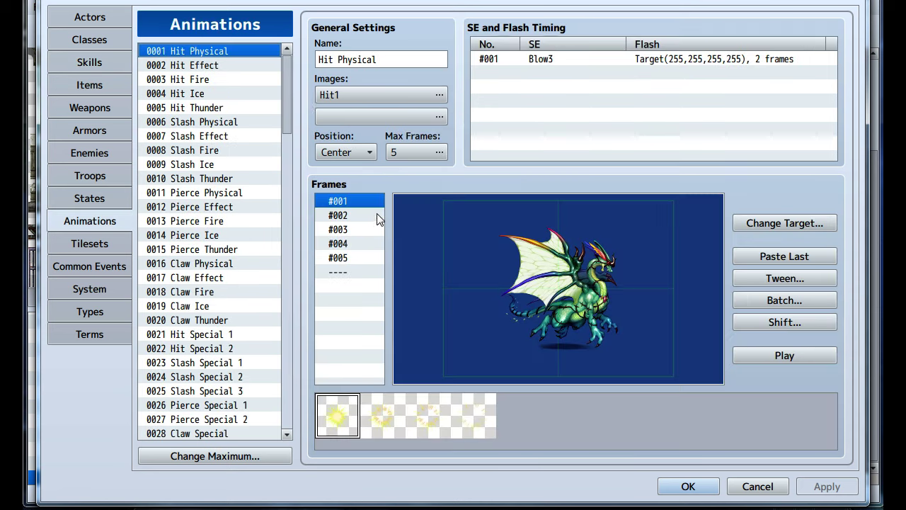
drag(289, 93, 292, 434)
click(184, 350)
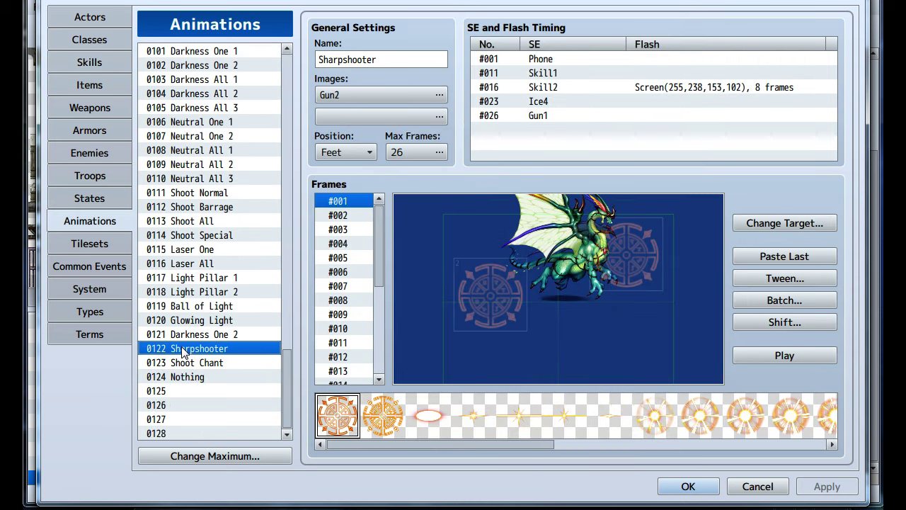
Change the Quick Stab 4 skill's note to <Cast Animation: 124> and apply the change.
click(187, 377)
click(81, 62)
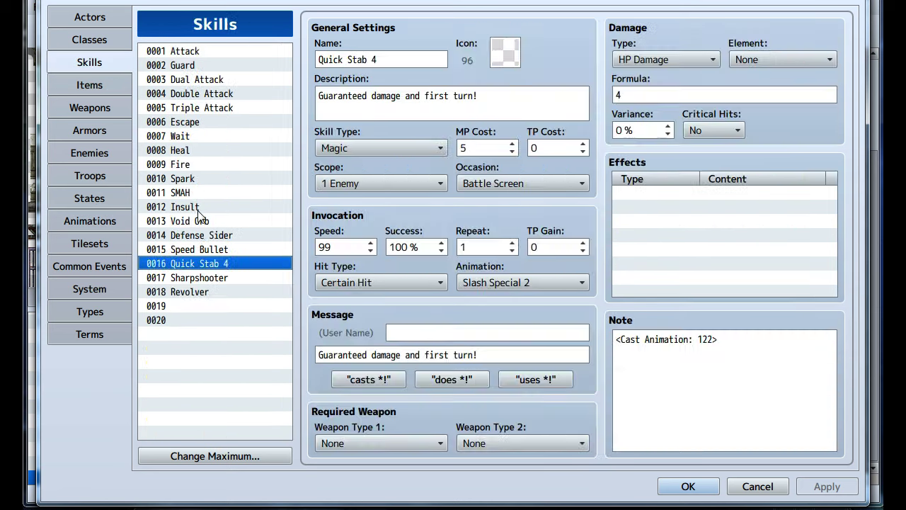
triple_click(719, 339)
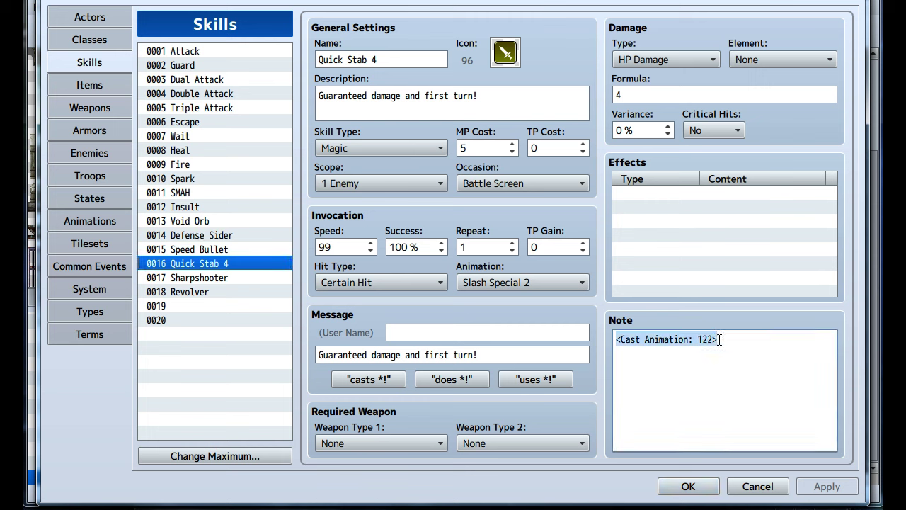
key(Left)
key(Right)
key(Right)
key(Right)
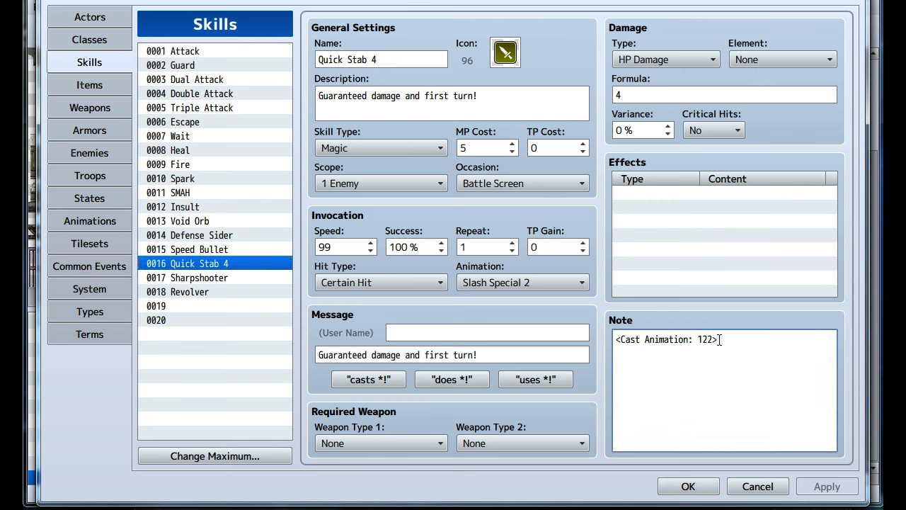
key(BackSpace)
text(4)
click(821, 486)
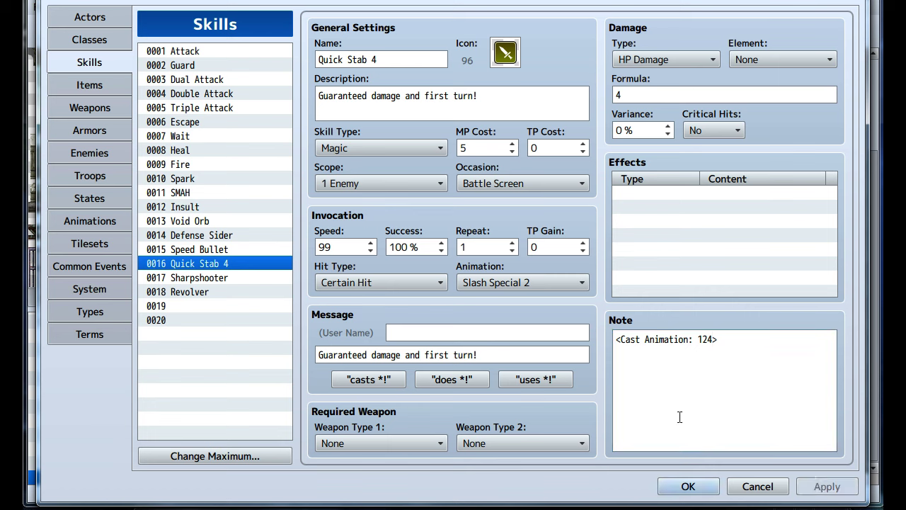
Check the cast animation notes of the Sharpshooter and Revolver skills and close the database.
click(201, 279)
click(196, 292)
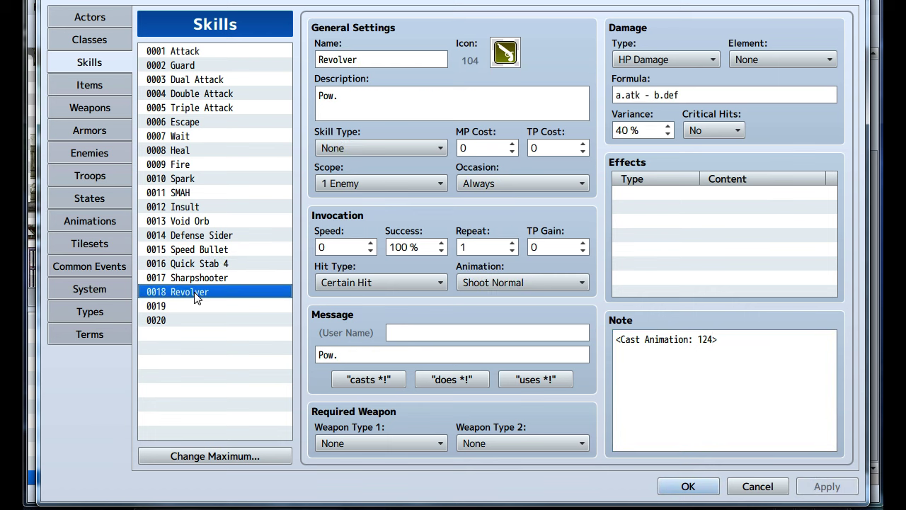
click(199, 281)
click(687, 487)
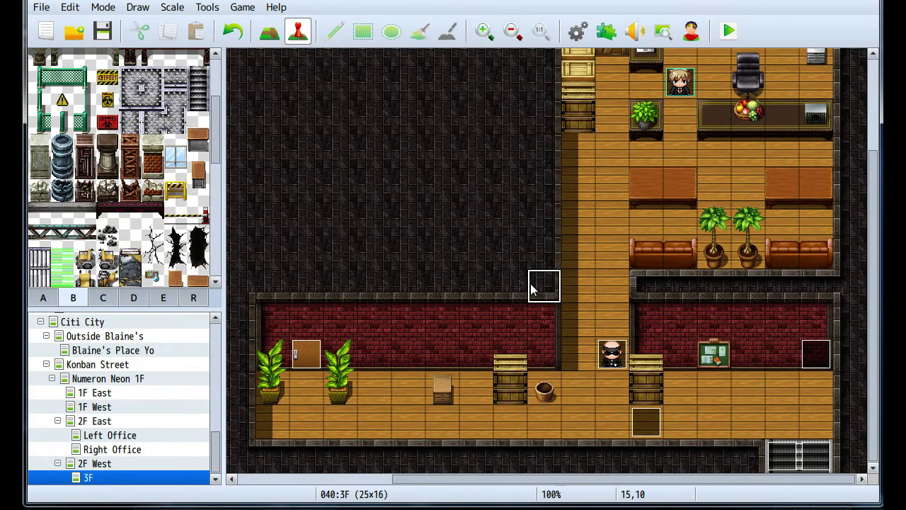
Add a Battle Processing command for the Elite Bounze Top troop after the warning in event EV006's Else branch and apply it.
scroll(531, 283, up, 3)
scroll(530, 283, down, 3)
double_click(645, 418)
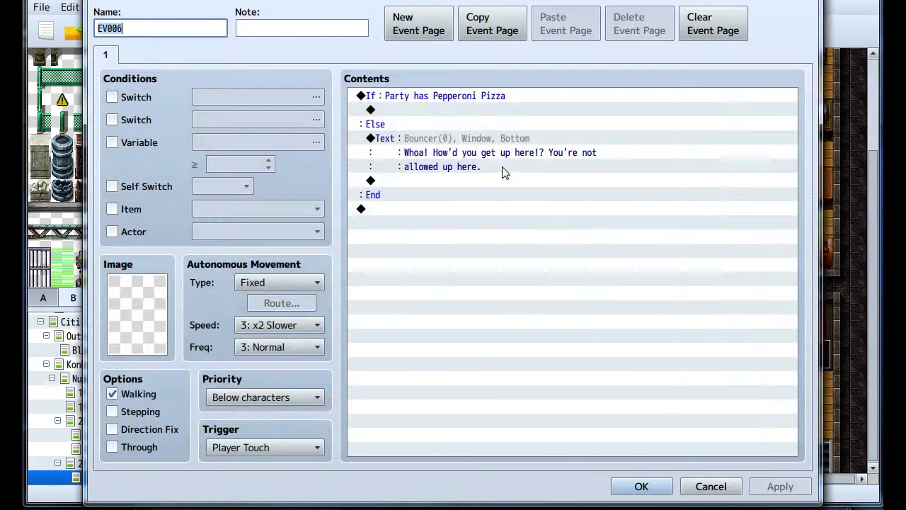
double_click(418, 182)
click(457, 56)
click(433, 105)
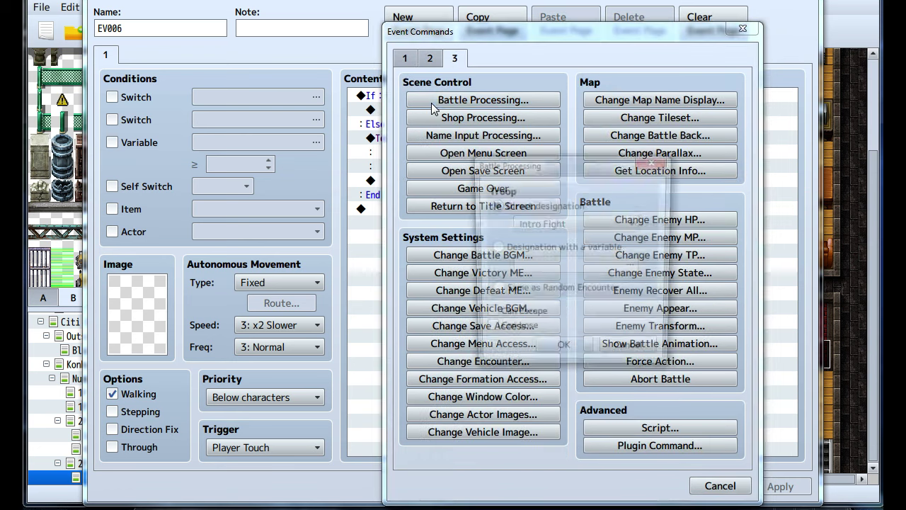
click(559, 224)
click(538, 386)
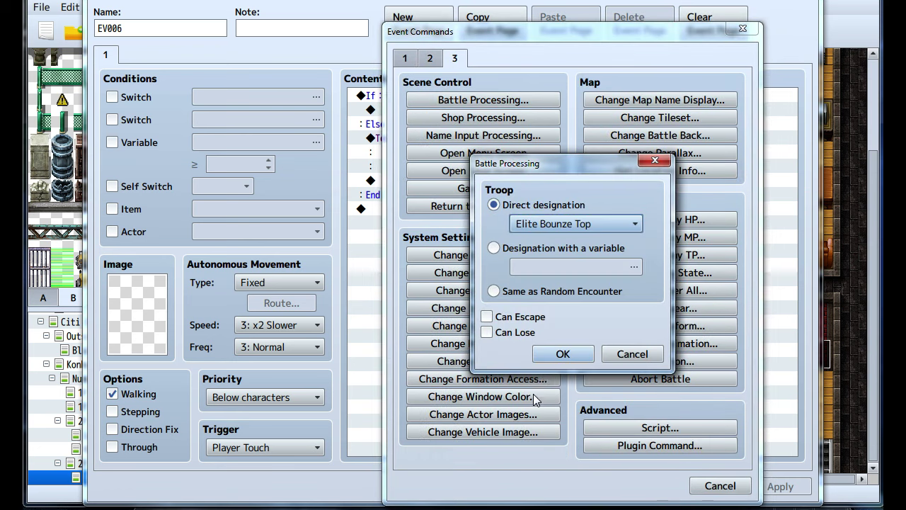
click(561, 354)
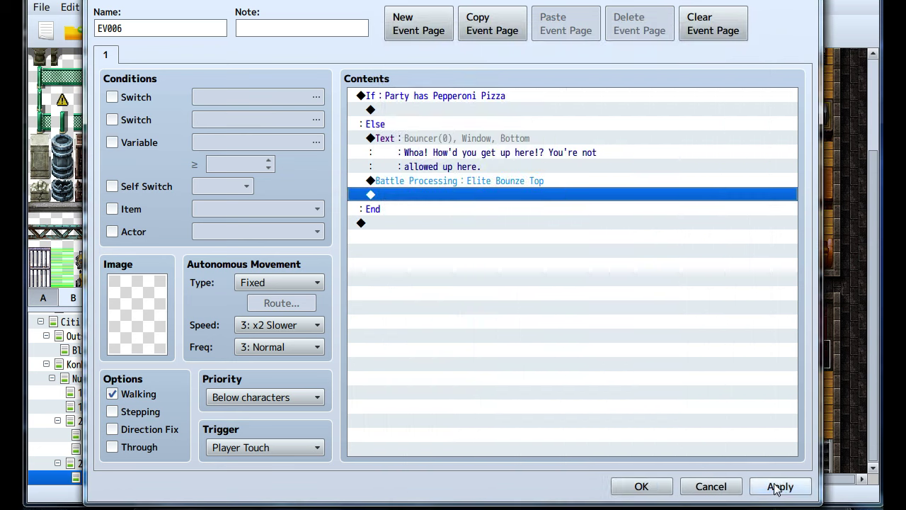
click(779, 487)
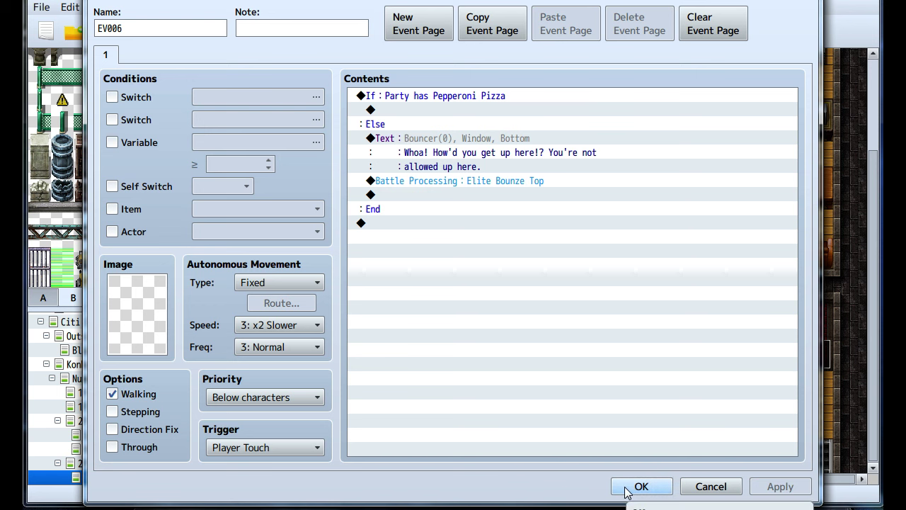
Copy the bouncer's warning text from the Else branch into the Pepperoni Pizza branch.
click(425, 146)
click(392, 111)
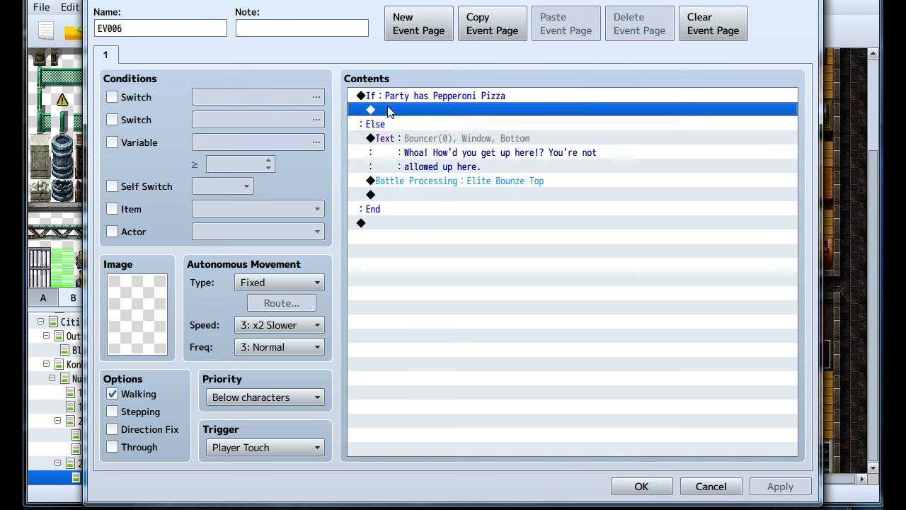
key(ctrl+v)
Add a faceless "..." message after the warning in the Pepperoni Pizza branch and save the event.
double_click(402, 151)
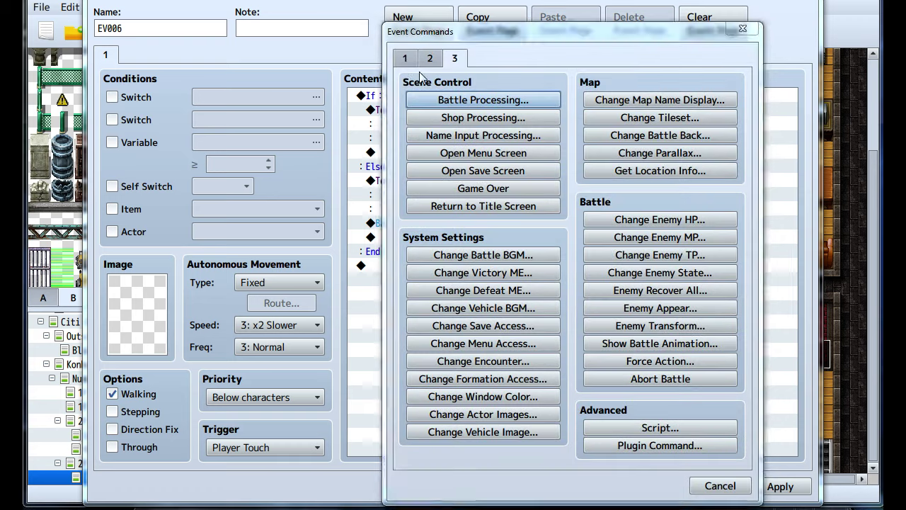
click(408, 61)
click(439, 102)
text(...)
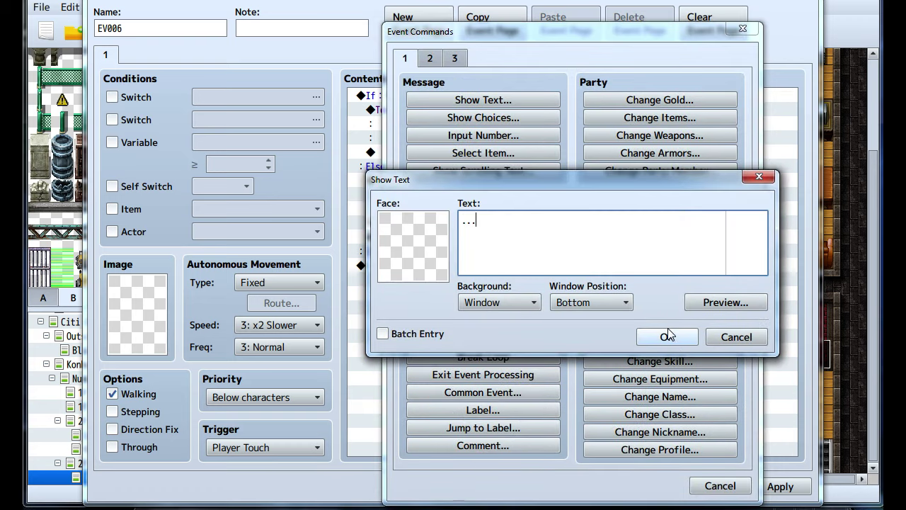
click(667, 336)
double_click(399, 180)
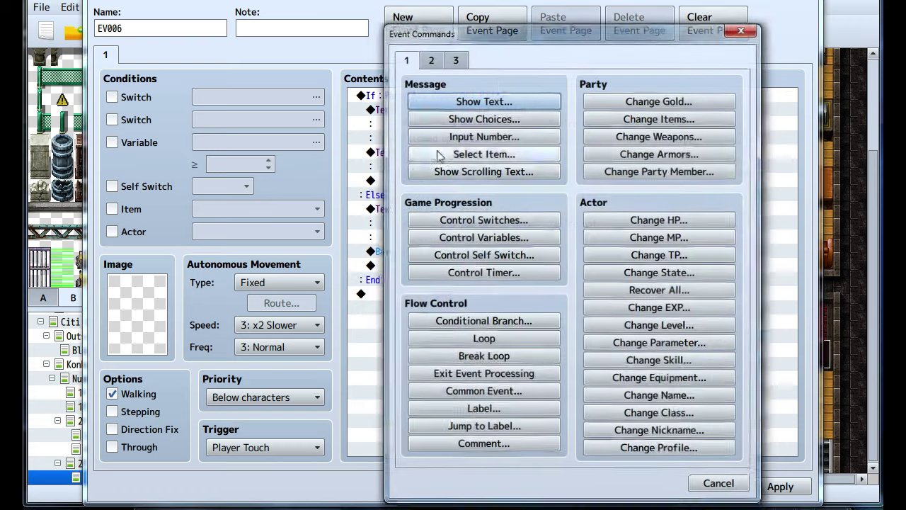
click(720, 486)
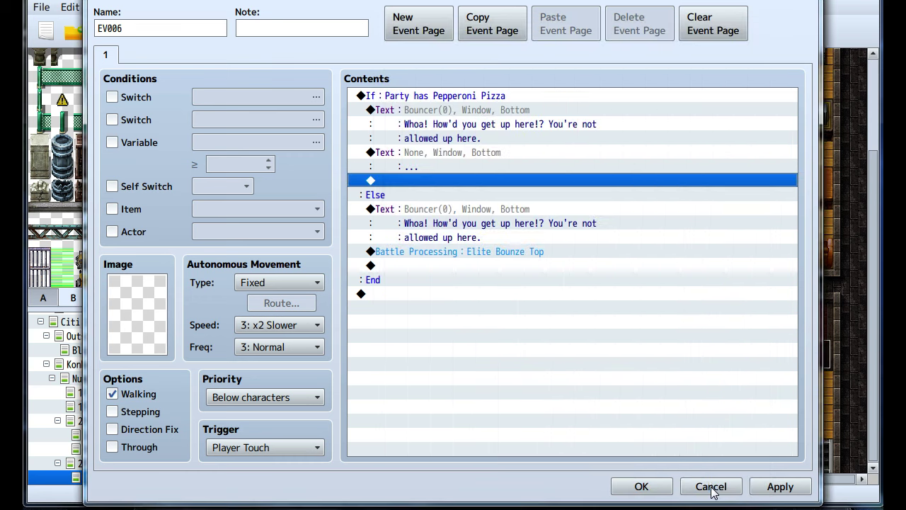
click(779, 486)
click(641, 487)
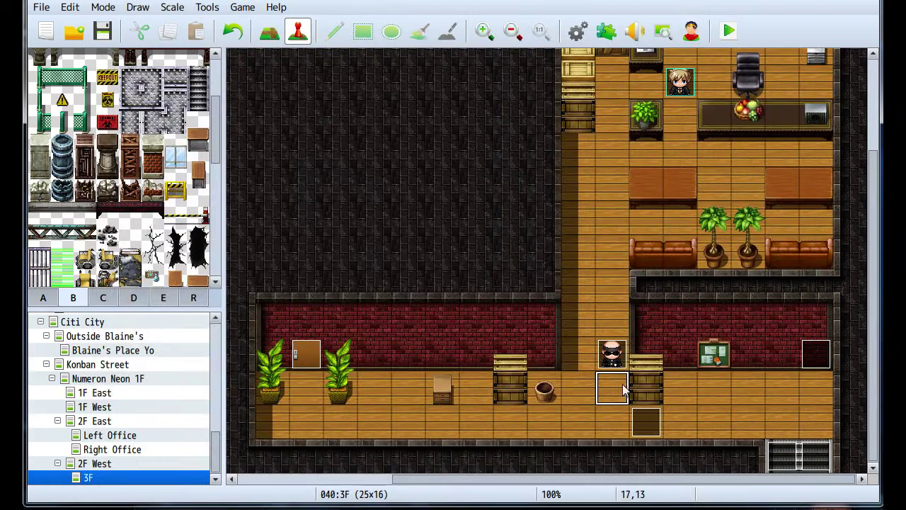
Insert a movement route for Ooookay before EV006's battle, moving down twice and turning right.
double_click(641, 418)
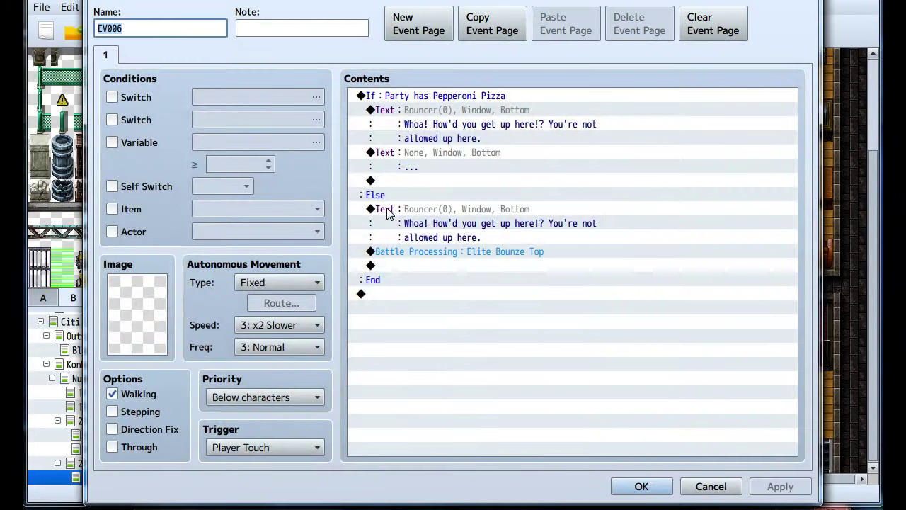
right_click(437, 258)
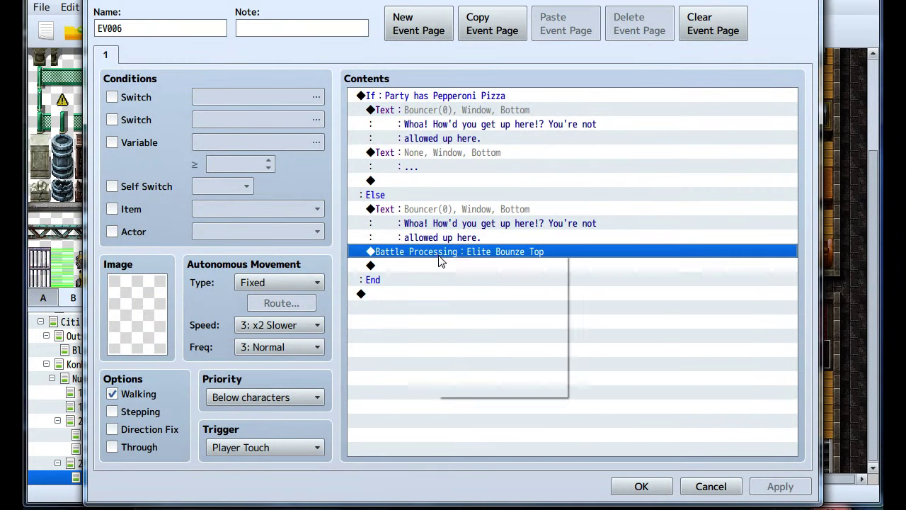
click(456, 264)
click(430, 58)
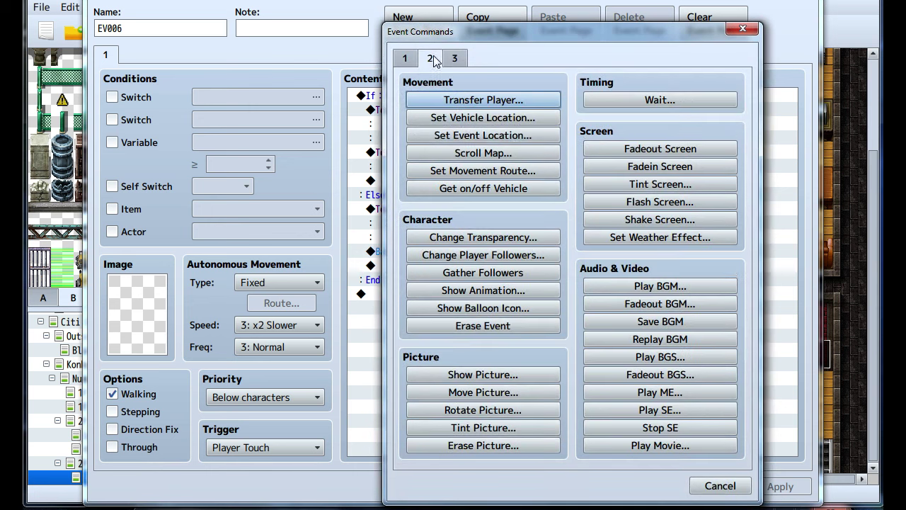
click(462, 170)
click(363, 130)
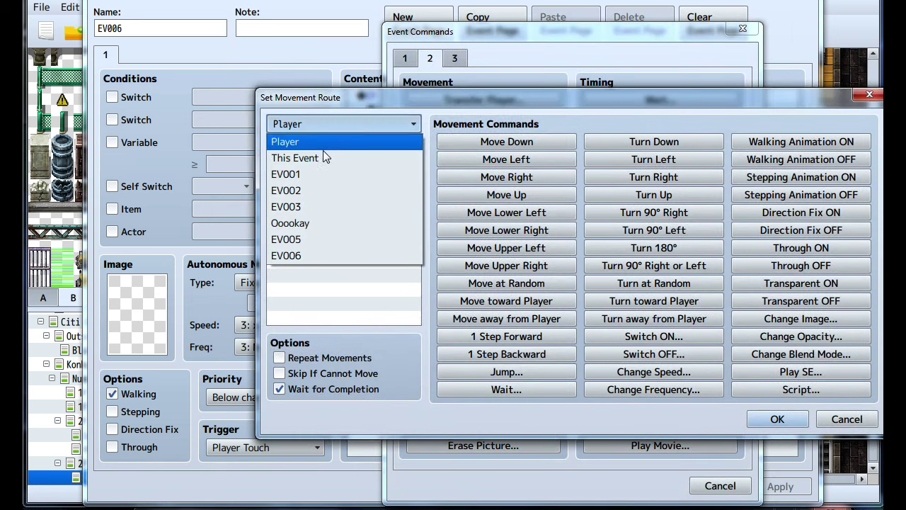
click(314, 223)
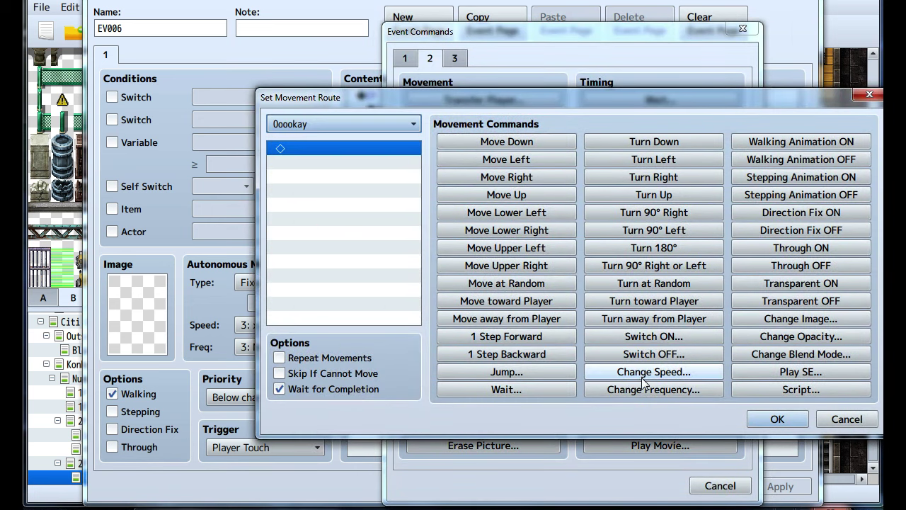
click(523, 143)
click(524, 144)
click(628, 177)
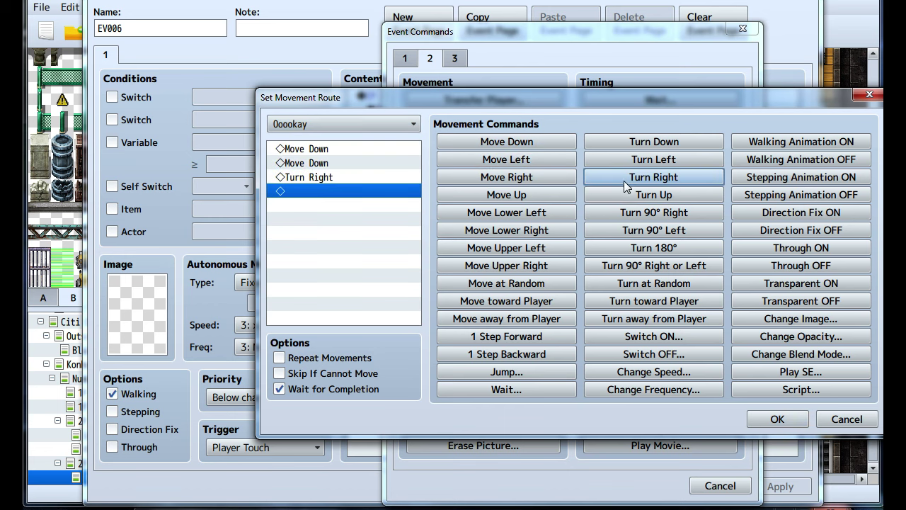
click(768, 418)
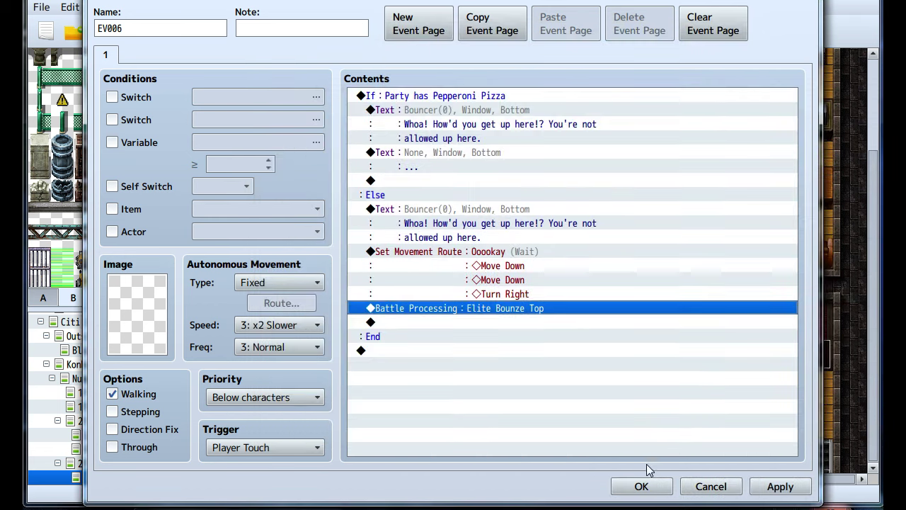
Copy the Ooookay movement route into the Pepperoni Pizza branch before the "..." message and apply the change.
click(450, 252)
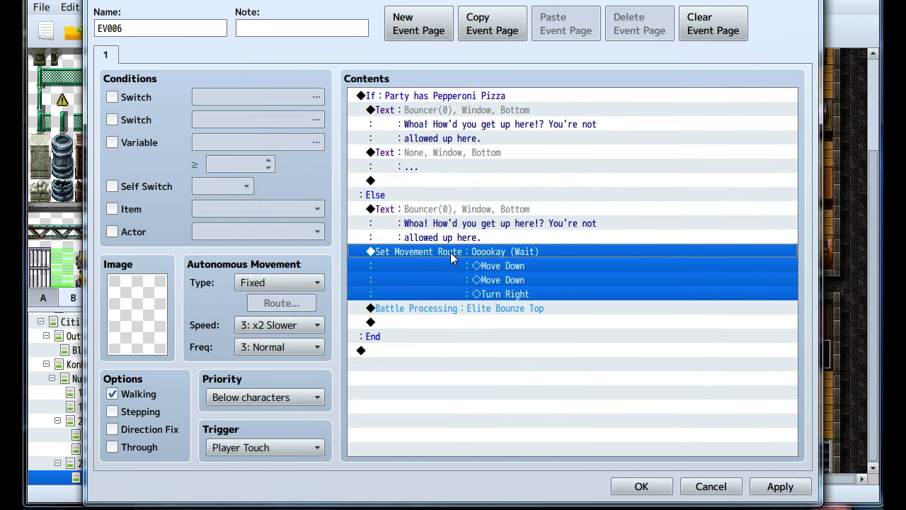
key(ctrl+c)
click(427, 156)
key(ctrl+v)
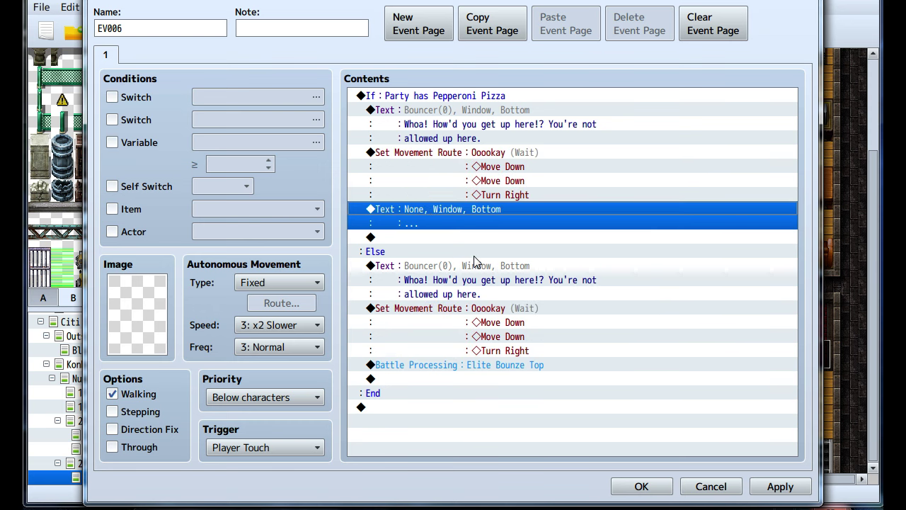
click(805, 487)
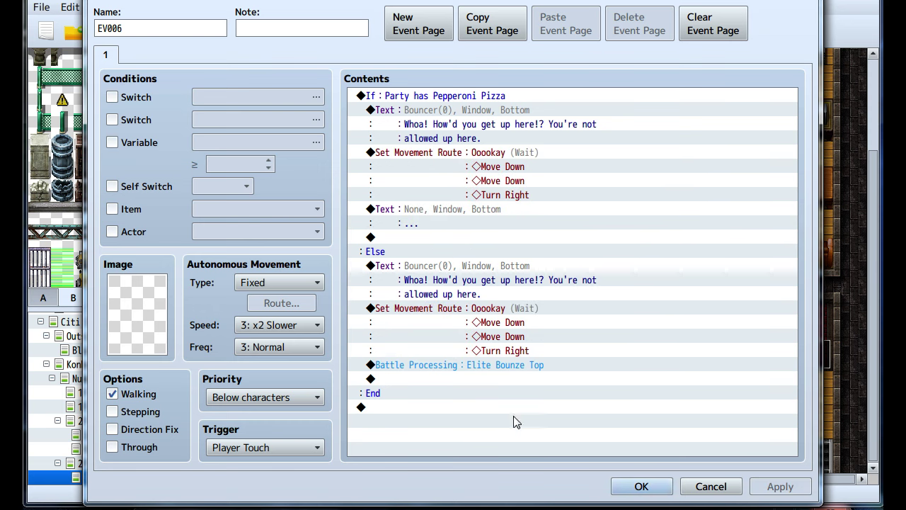
Copy the bouncer's warning text to the end of the Pepperoni Pizza branch and reword the copy as "Is...is that...?".
click(411, 118)
click(407, 237)
key(ctrl+v)
double_click(410, 239)
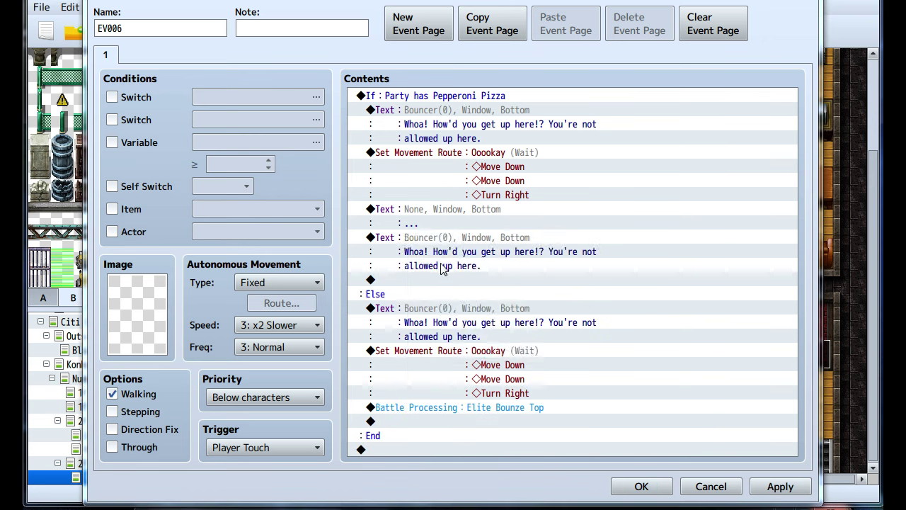
key(ctrl+a)
text(Is...i)
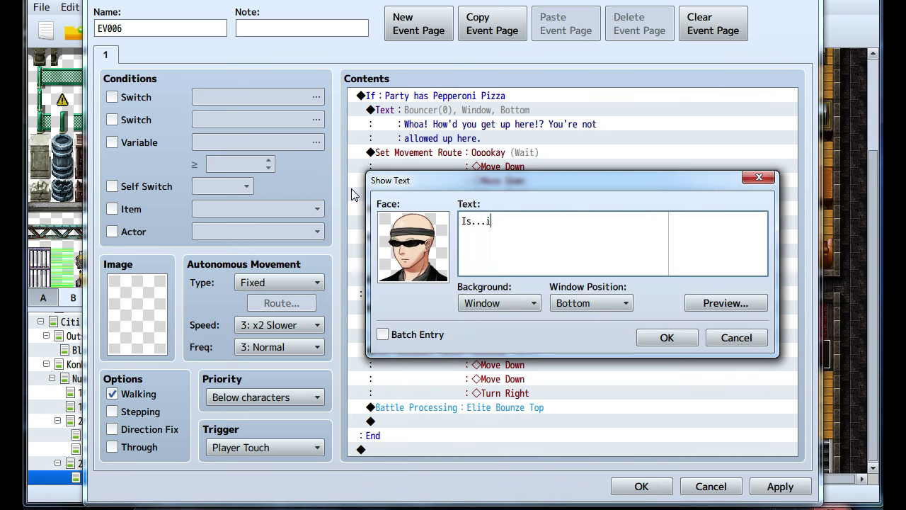
text(s that...?)
click(665, 338)
Append copies of the "..." message and the bouncer's "Is...is that...?" line to the end of the Pepperoni Pizza branch.
click(433, 212)
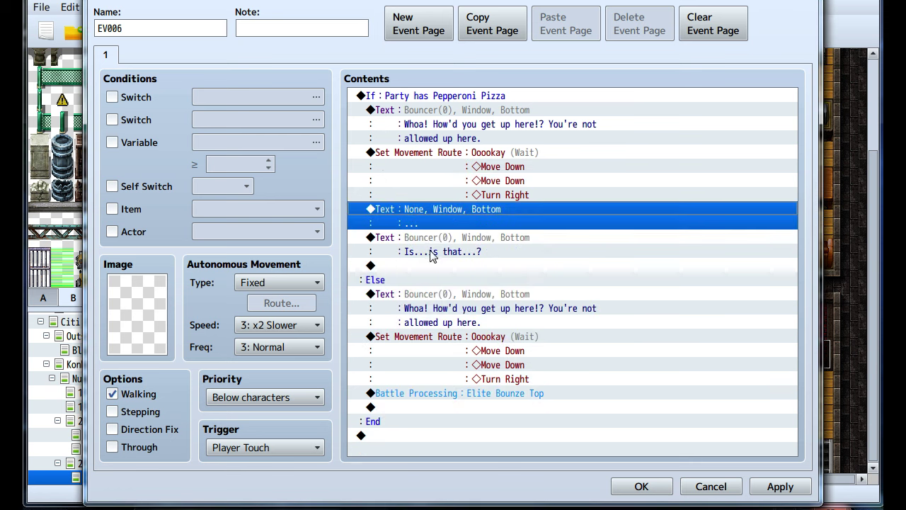
key(ctrl+c)
click(432, 267)
key(ctrl+v)
double_click(418, 294)
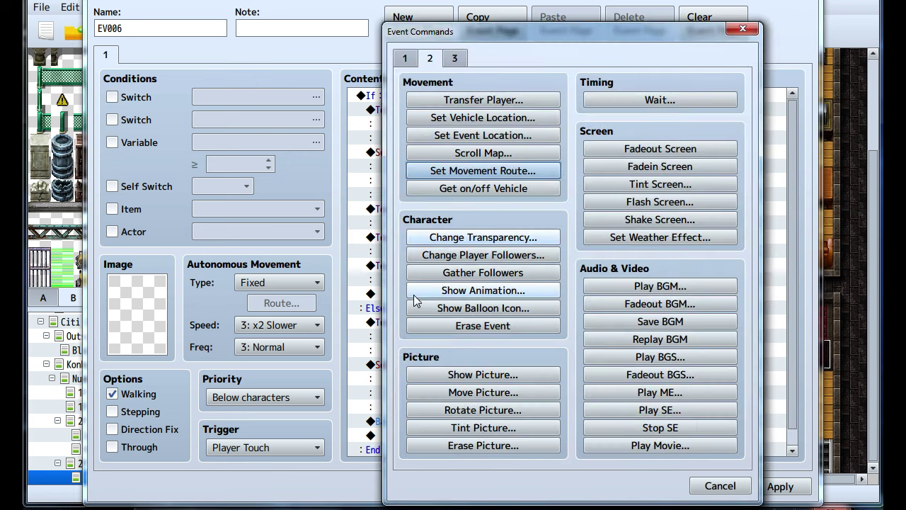
click(720, 486)
right_click(405, 303)
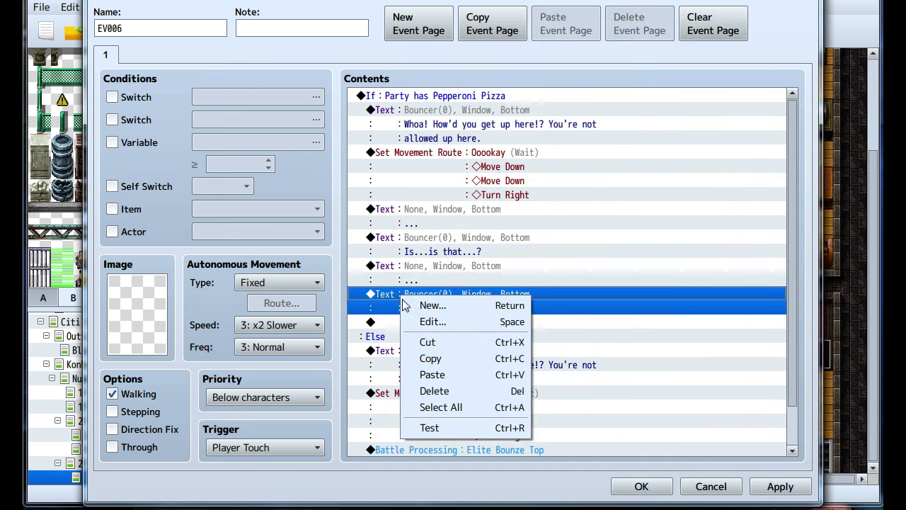
click(439, 340)
key(ctrl+v)
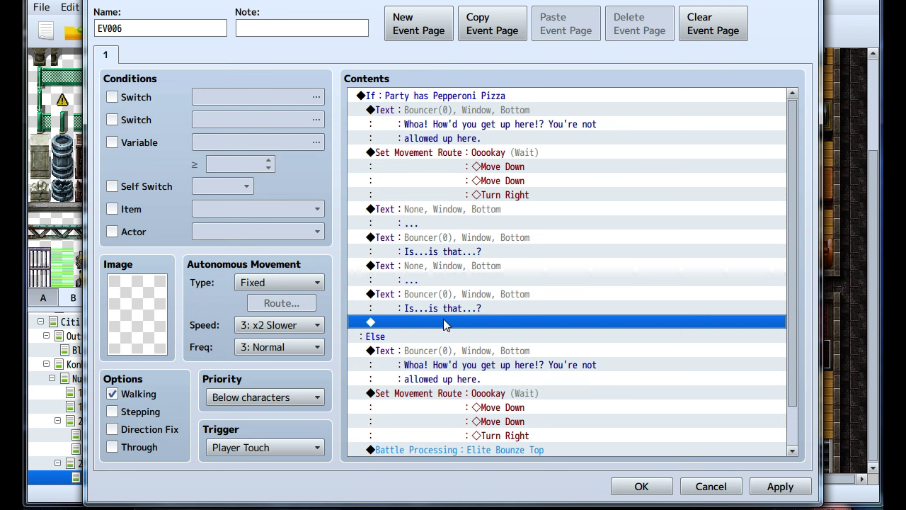
Reword the last copied bouncer line in the Pepperoni Pizza branch as "A PEPPERONI PIZZA!?".
right_click(425, 290)
click(438, 317)
double_click(437, 311)
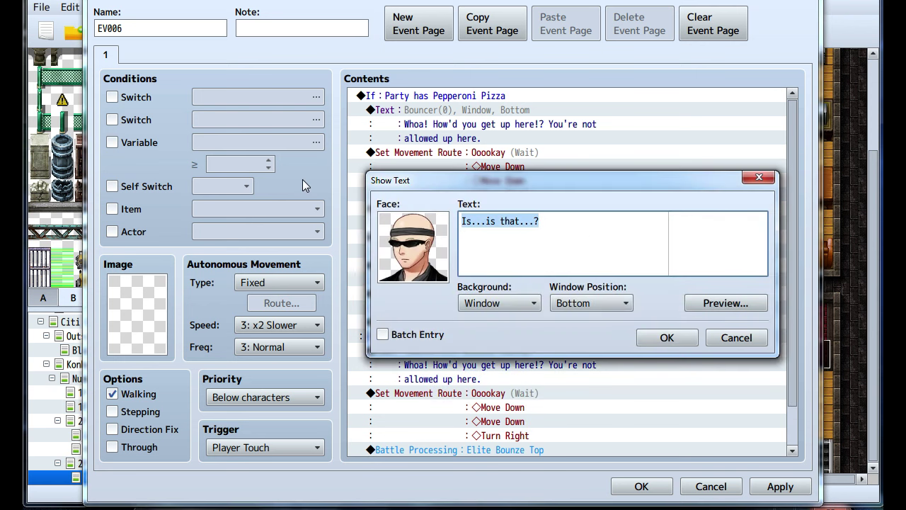
text(A PEPPERONI PIZZA!?)
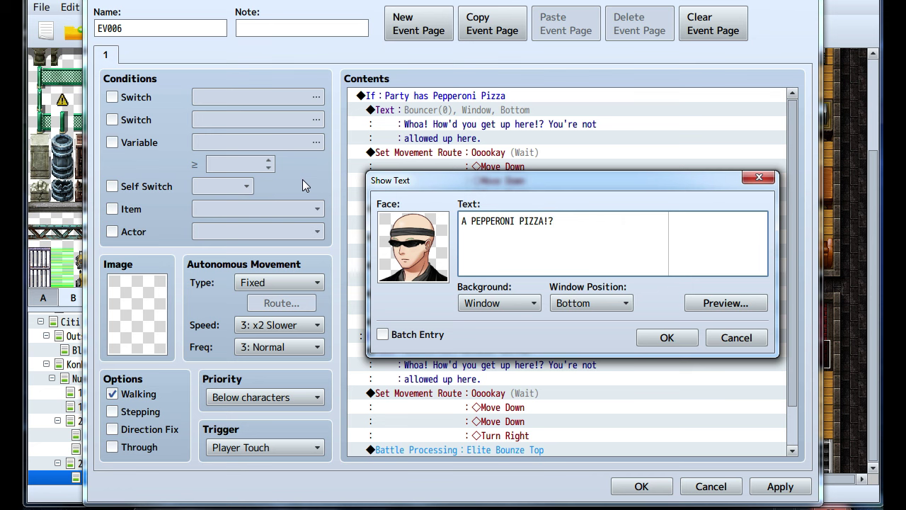
click(672, 336)
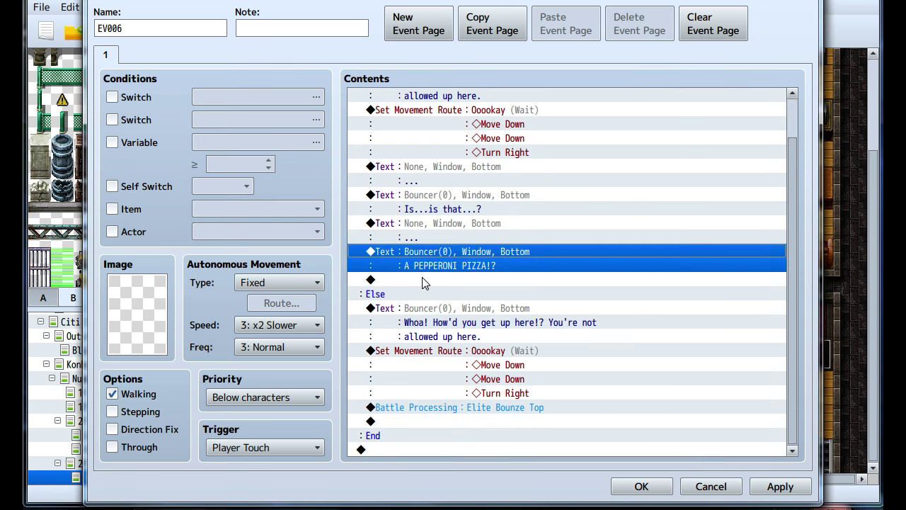
Add a choice command at the end of the Pepperoni Pizza branch with the options "(Give him the pizza.)" and "(Do nothing.)".
double_click(422, 280)
click(405, 58)
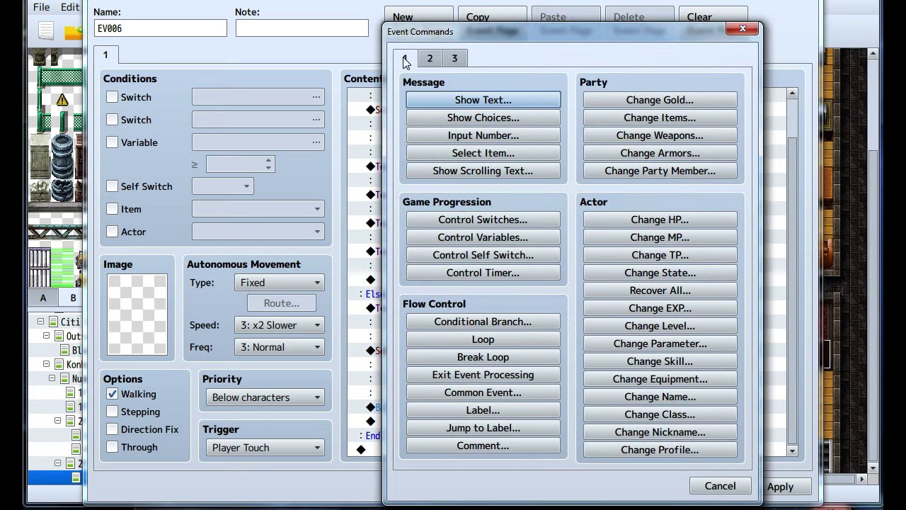
click(425, 119)
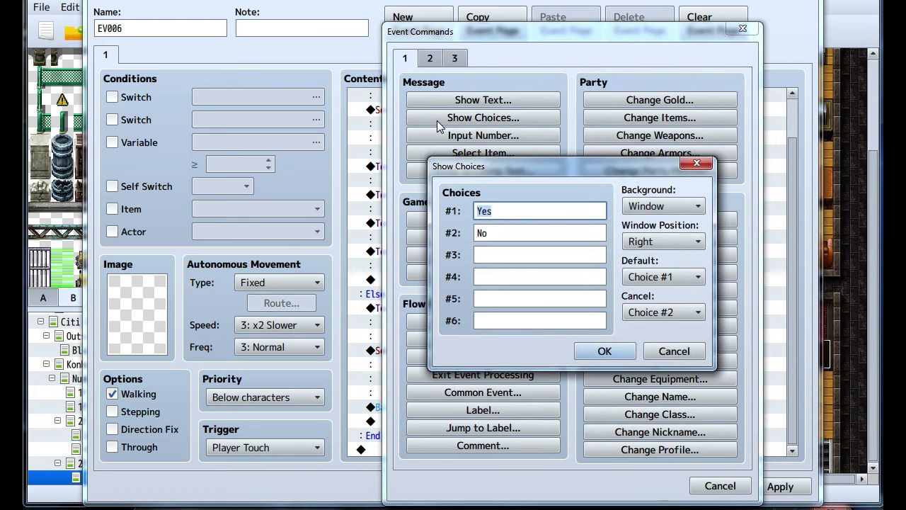
text((Give him the pizza.)
key(Tab)
text(()
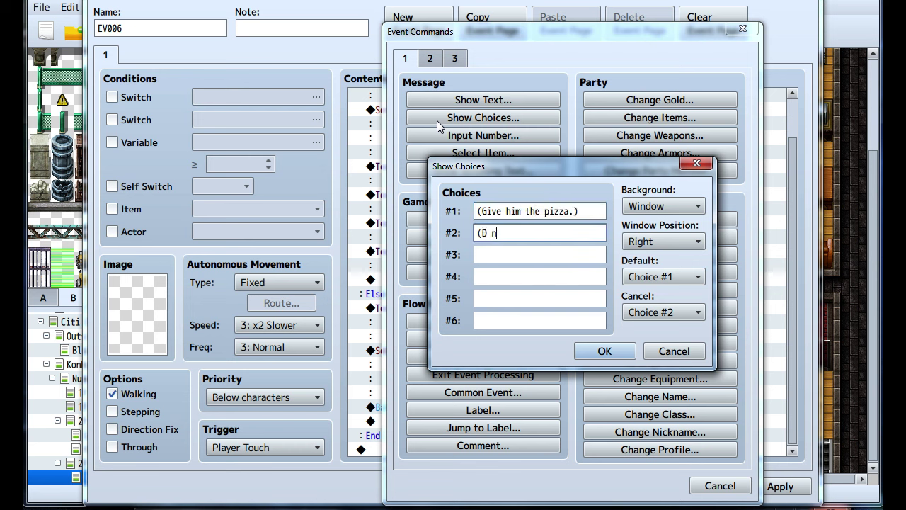
text(Do nothing.)
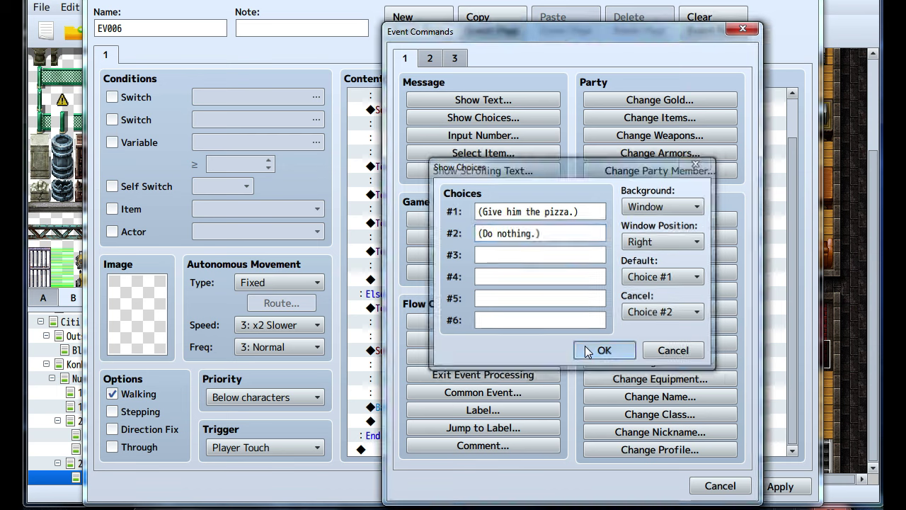
click(594, 350)
Insert a loop before the pizza choices and move the whole choice block inside it.
right_click(420, 291)
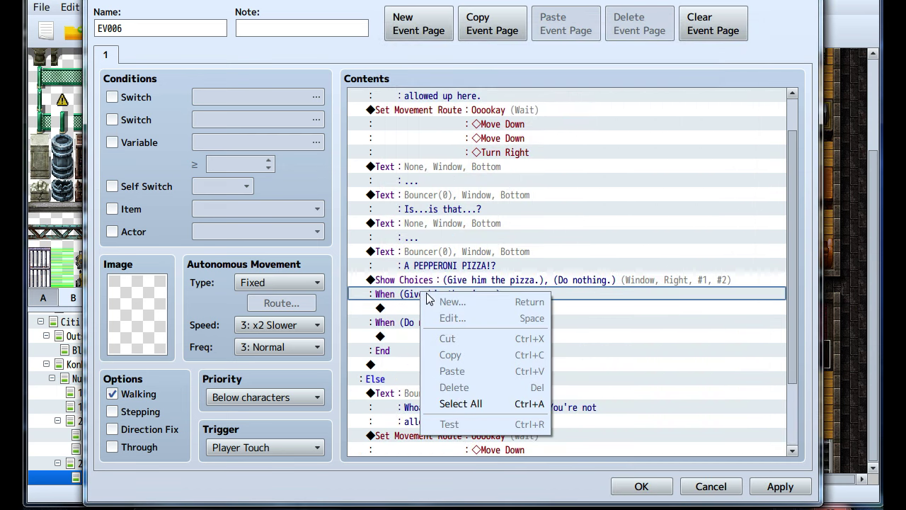
click(407, 282)
key(Insert)
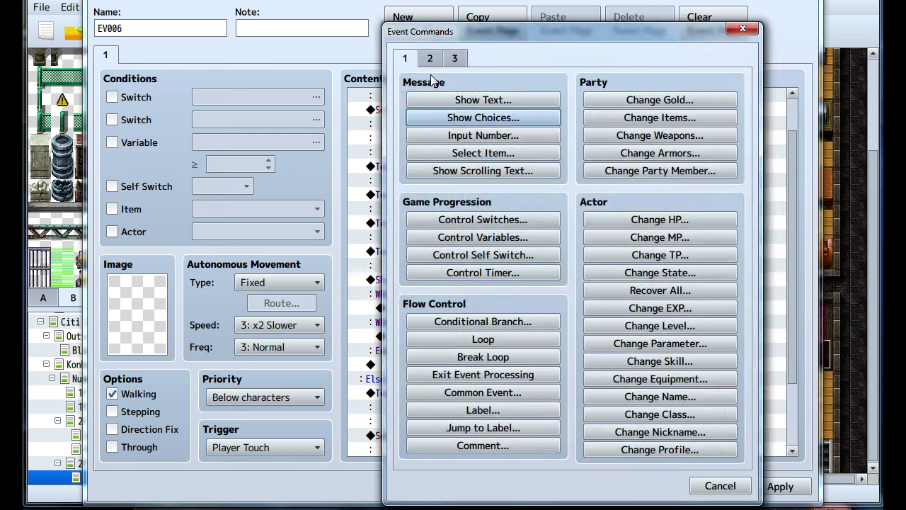
click(481, 339)
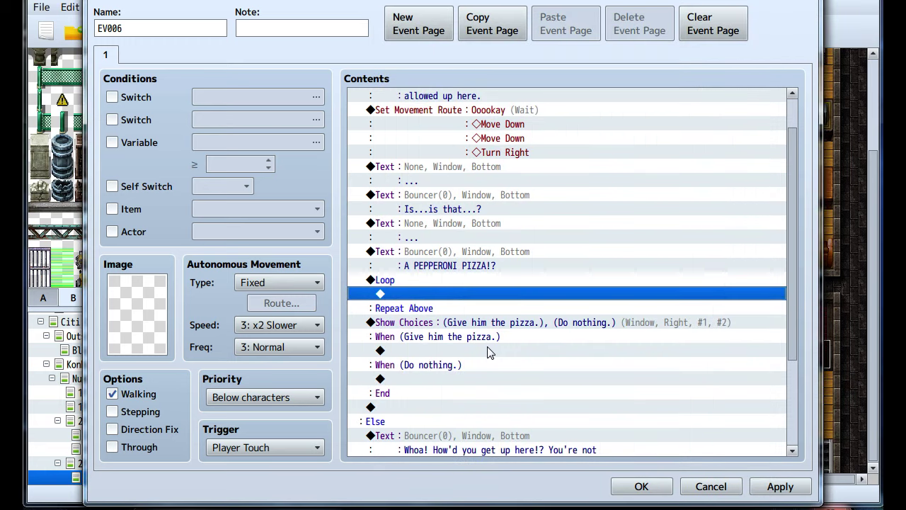
click(420, 323)
key(ctrl+x)
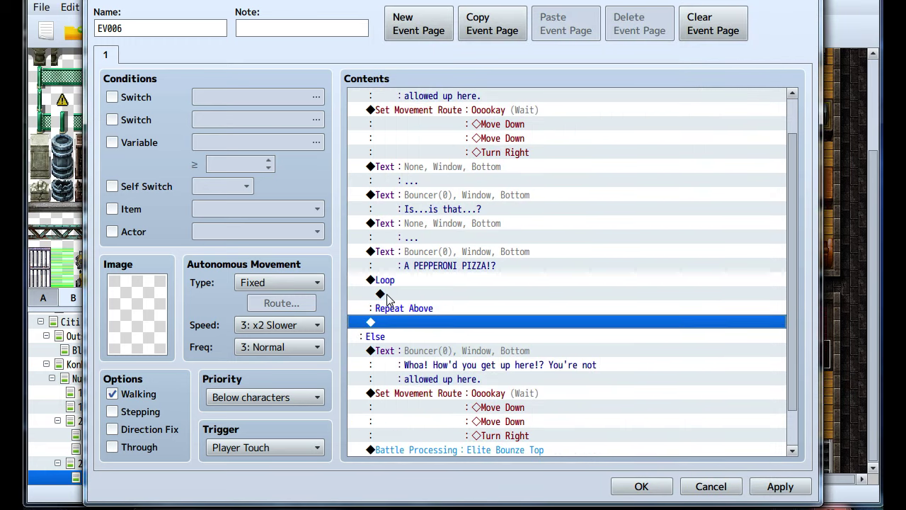
click(388, 294)
key(ctrl+v)
Add a faceless message to the "(Do nothing.)" branch beginning "Are you daft? Clearly if you give him the pizza".
double_click(415, 354)
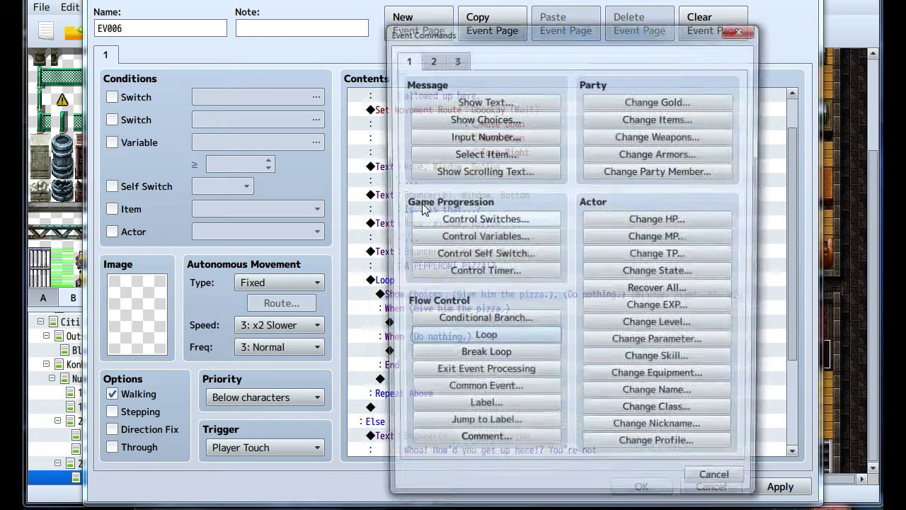
click(444, 103)
text(Are o)
key(BackSpace)
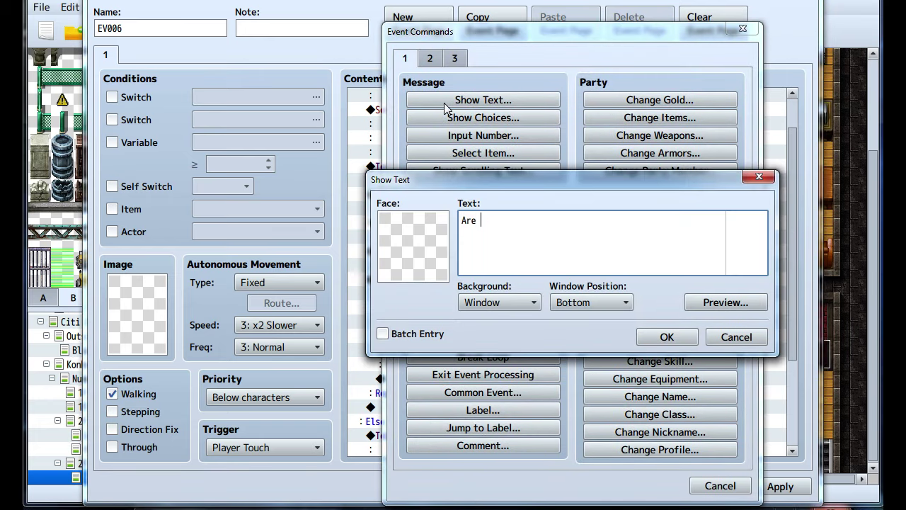
text(you daft? Clearly if you give him the pizz)
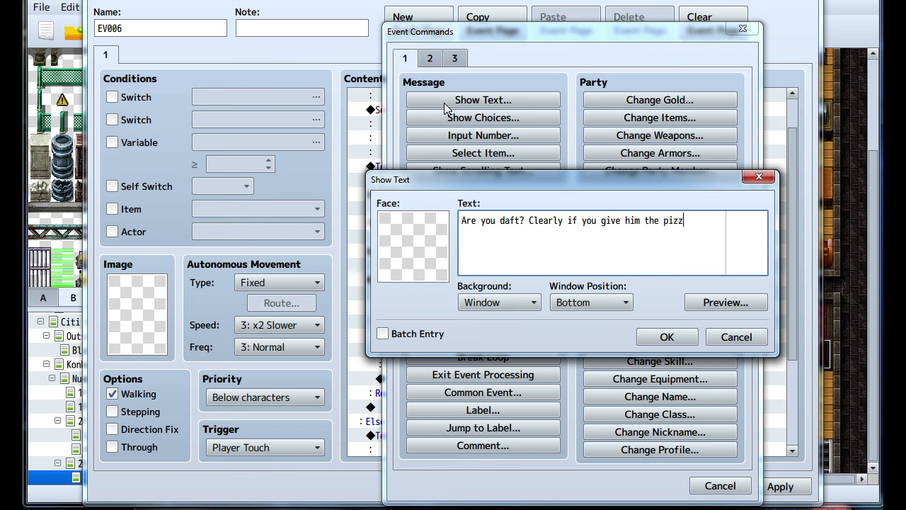
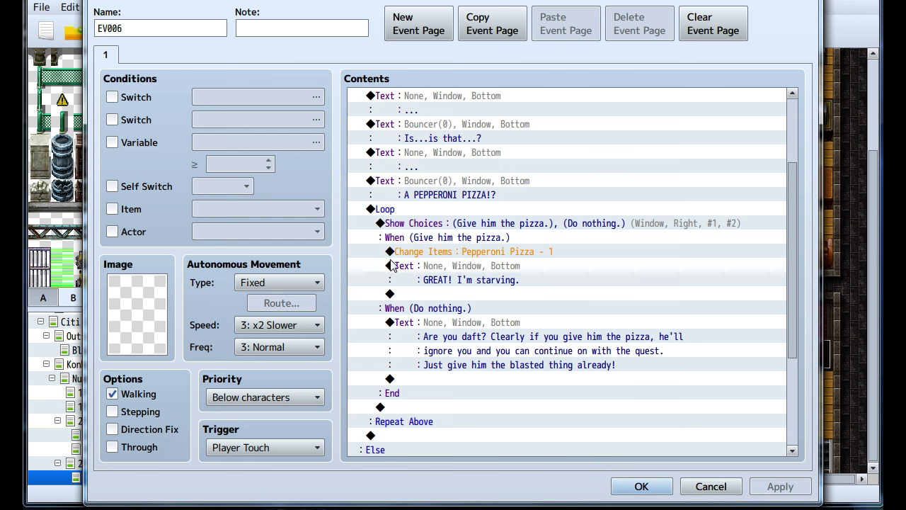
click(401, 298)
double_click(401, 297)
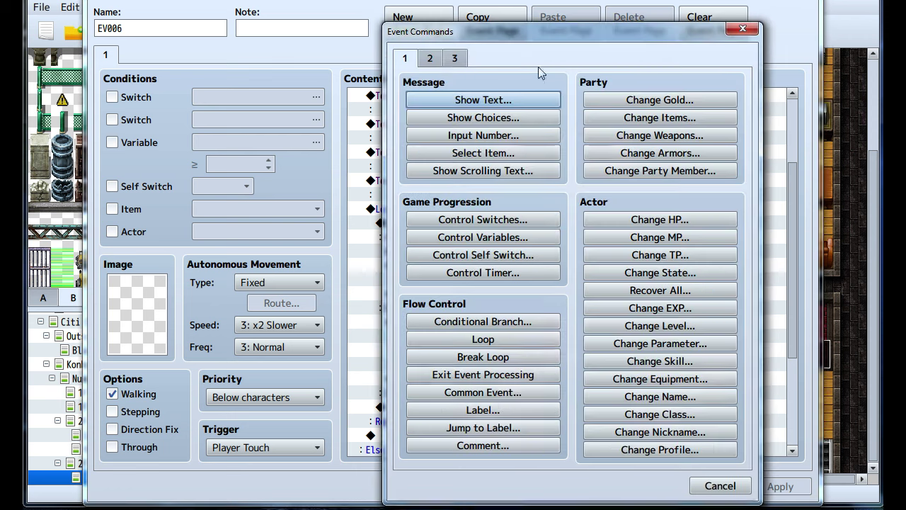
click(455, 58)
click(430, 59)
click(405, 60)
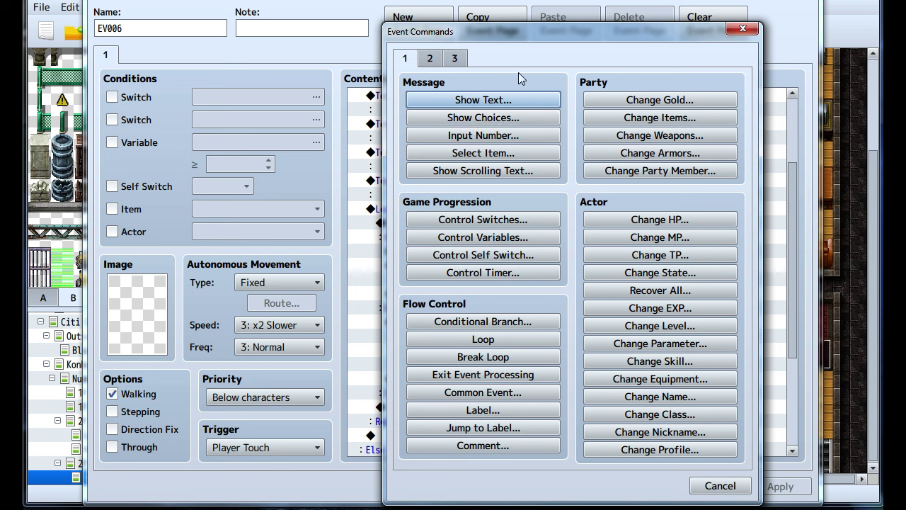
click(743, 28)
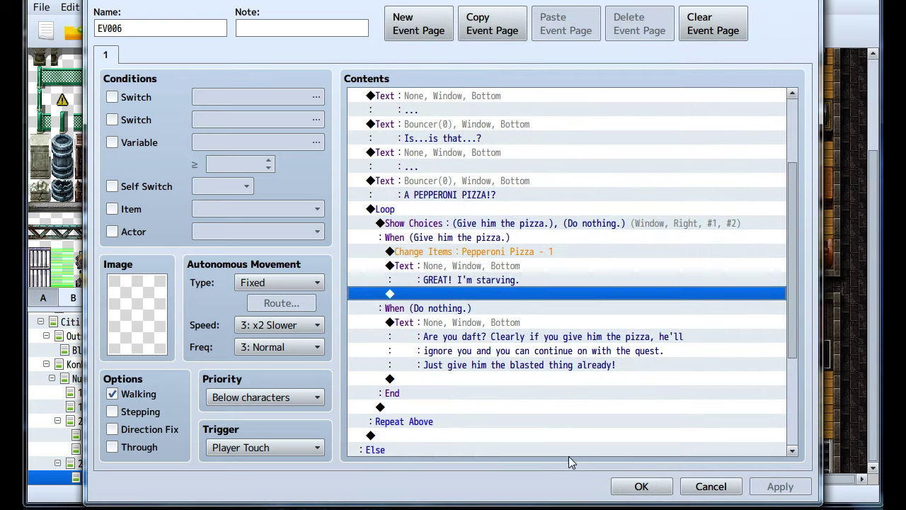
Accept EV006 and set the player's starting position at tile 22,13 in the 3F corridor.
click(641, 486)
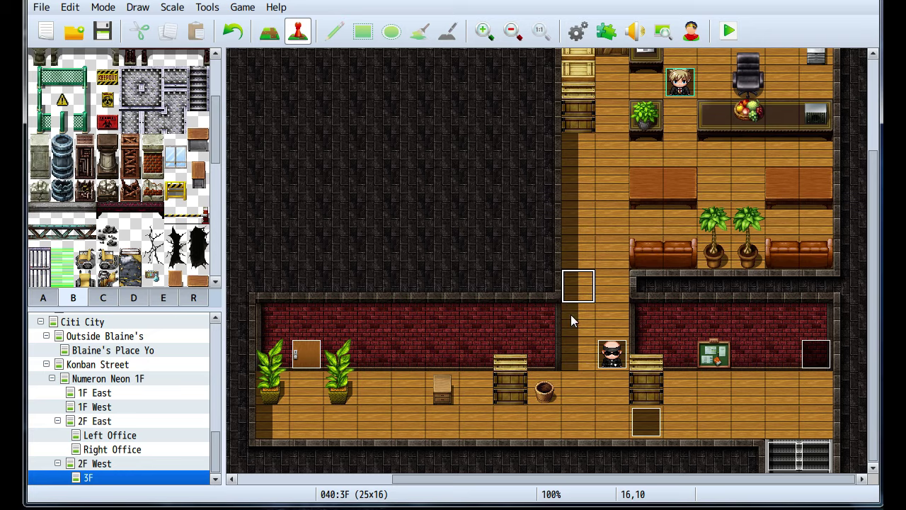
mouse_move(616, 223)
middle_down()
mouse_move(537, 285)
mouse_move(676, 312)
middle_up()
right_click(781, 388)
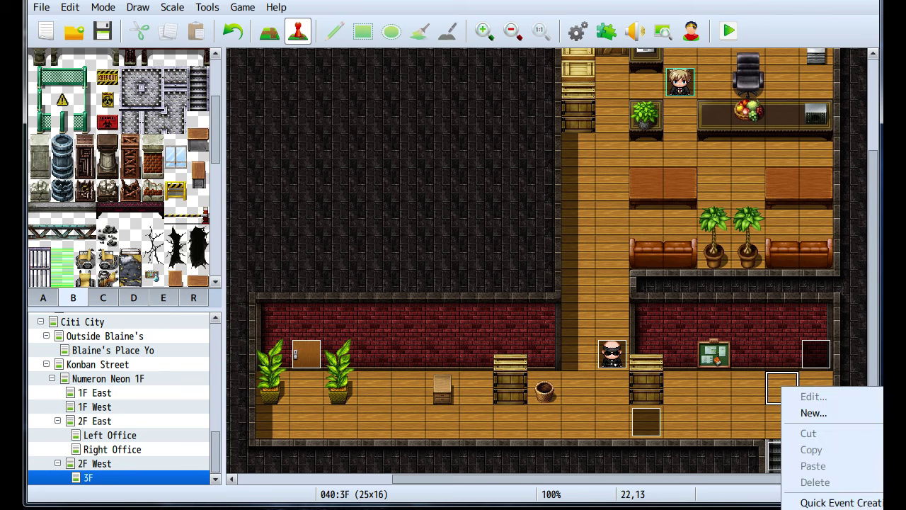
click(814, 504)
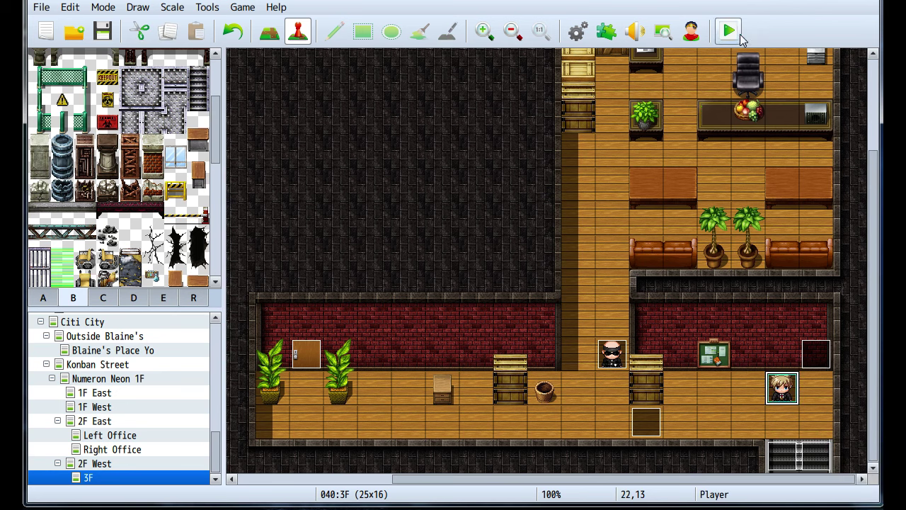
Playtest the 3F map, walk the player along the corridor into the bouncer's event, and close the game.
click(729, 30)
key(Return)
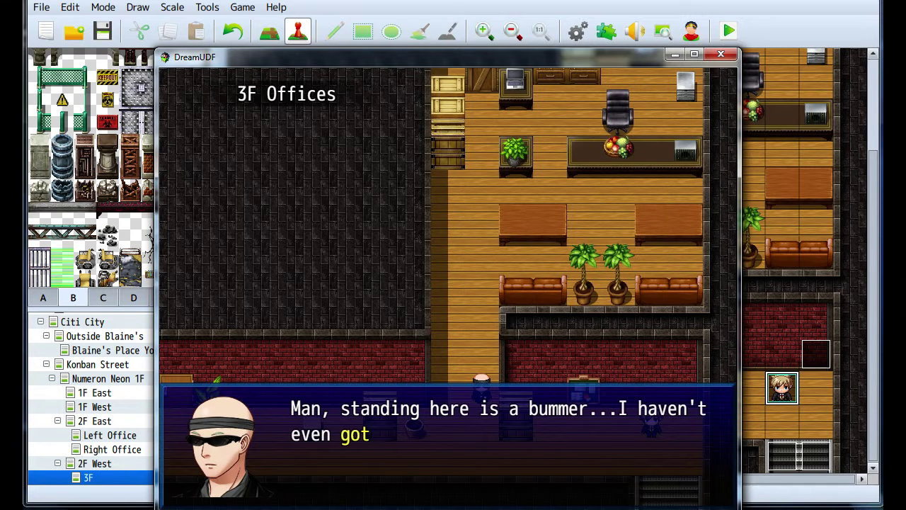
key(Return)
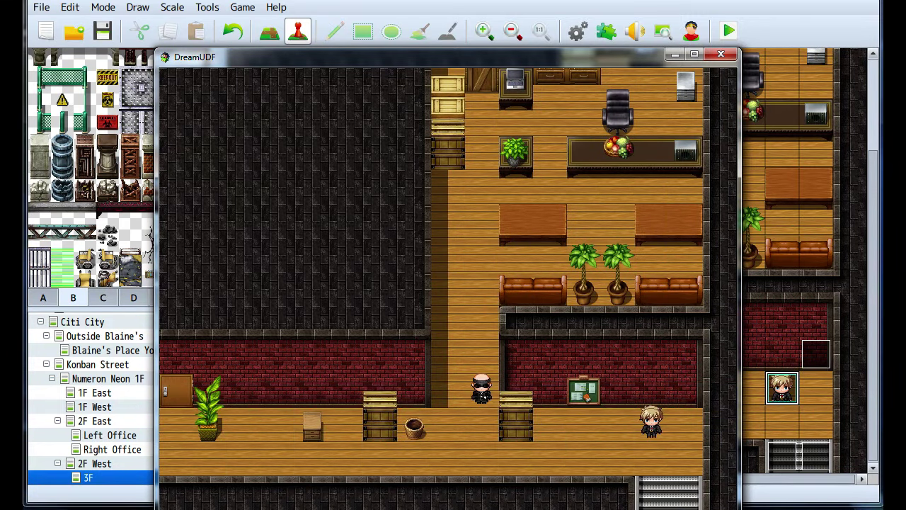
key(Left)
key(Left)
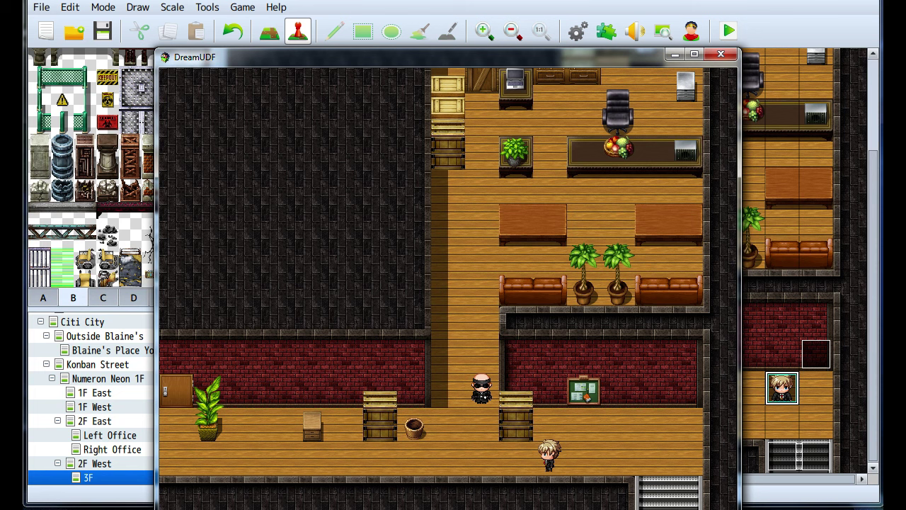
key(Left)
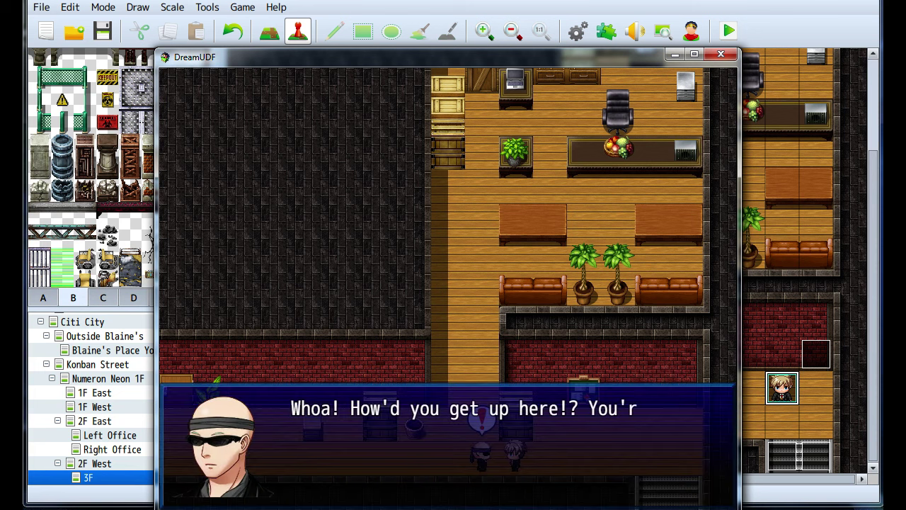
key(Return)
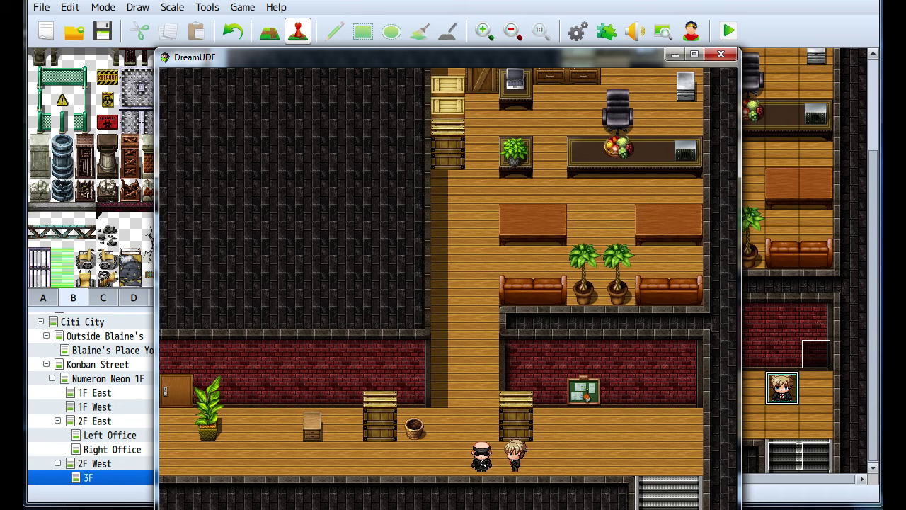
click(721, 55)
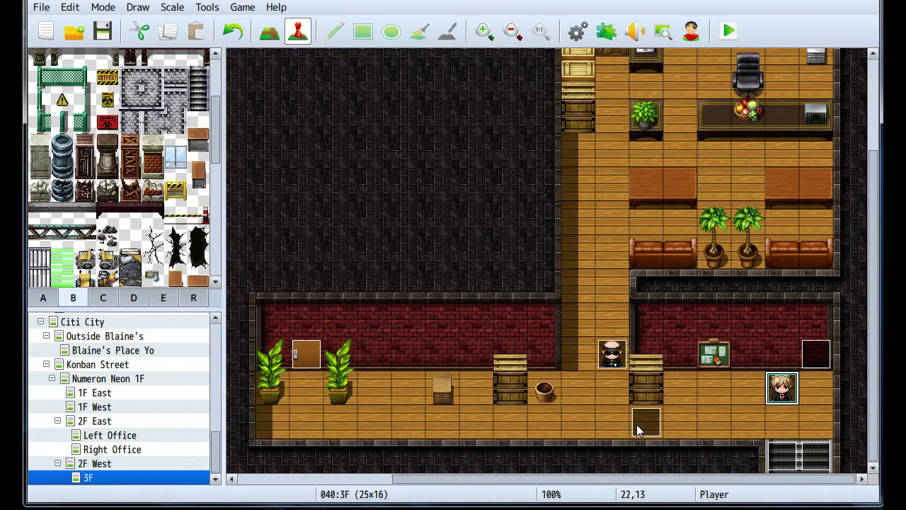
Review EV006's commands from the Pepperoni Pizza branch through the Else branch's Elite Bounze Top battle.
double_click(637, 424)
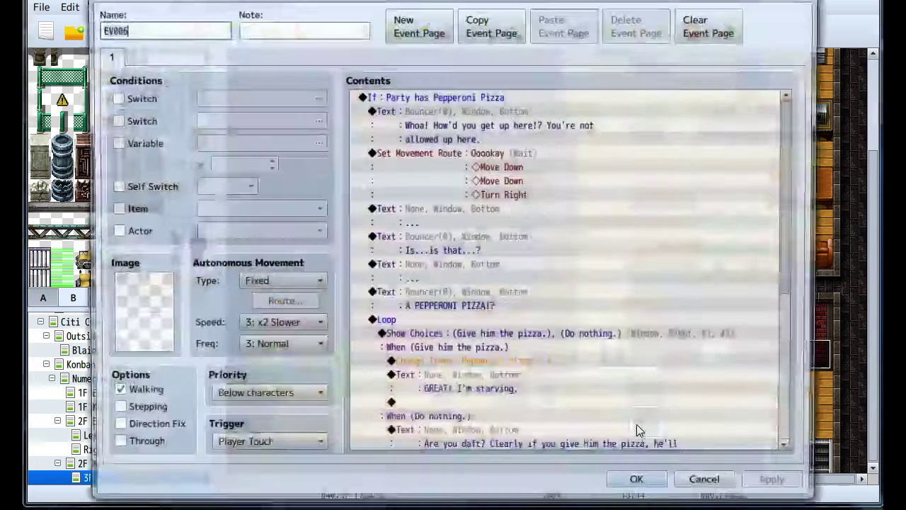
scroll(570, 380, down, 3)
scroll(570, 380, down, 2)
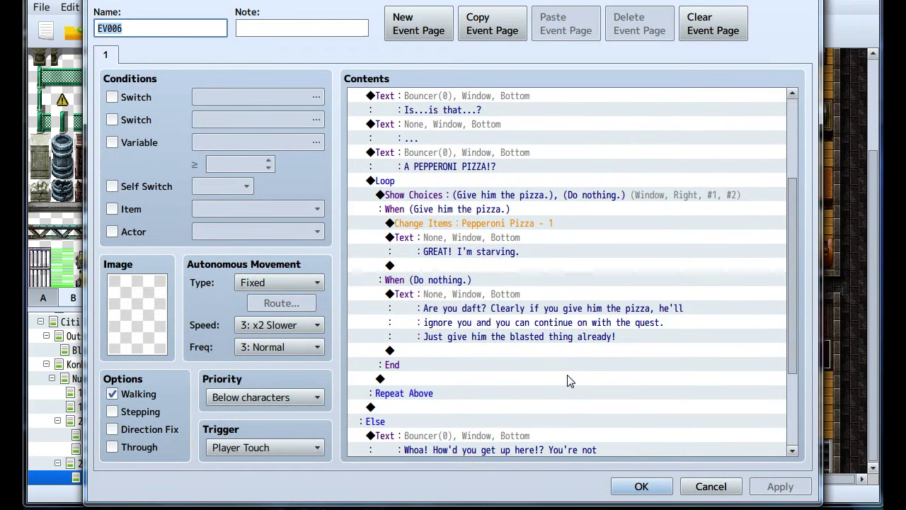
scroll(570, 381, up, 4)
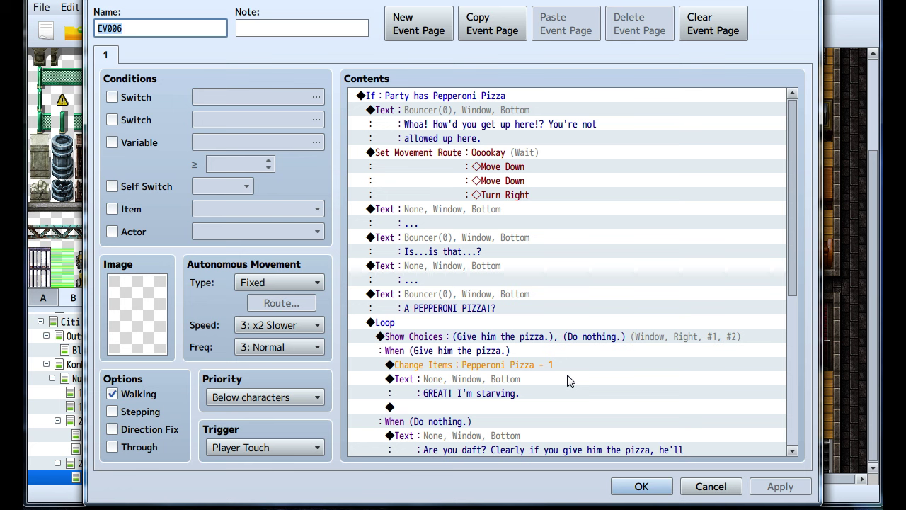
scroll(570, 381, down, 6)
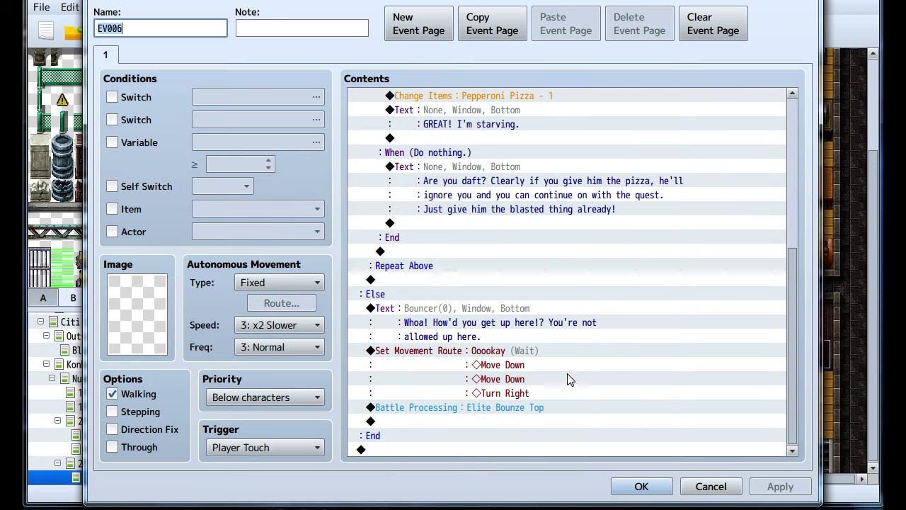
click(471, 413)
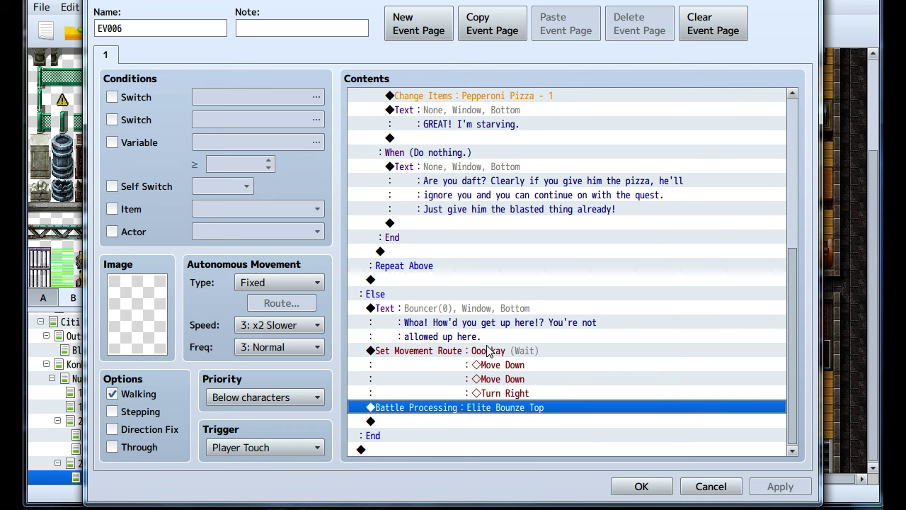
click(641, 487)
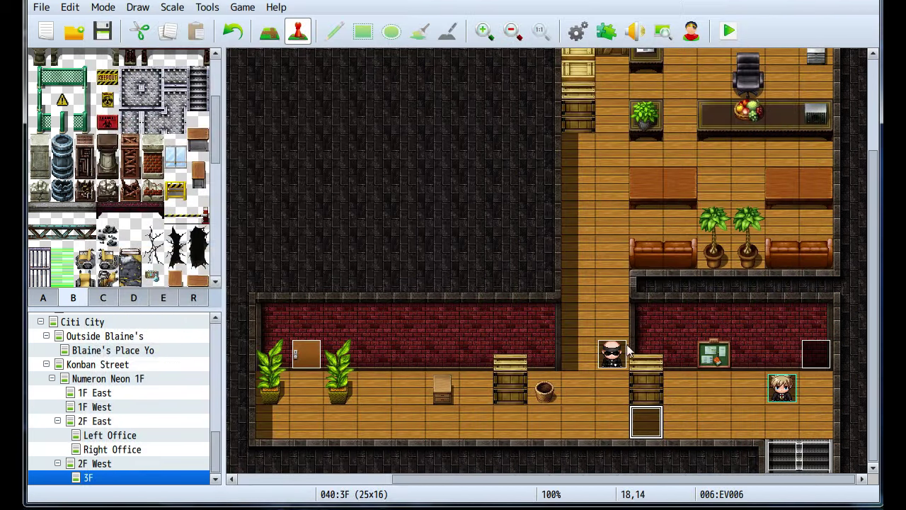
Check the Battle Processing command for Elite Bounze Top in EV006's Else branch and accept the event.
double_click(636, 411)
drag(793, 252, 780, 434)
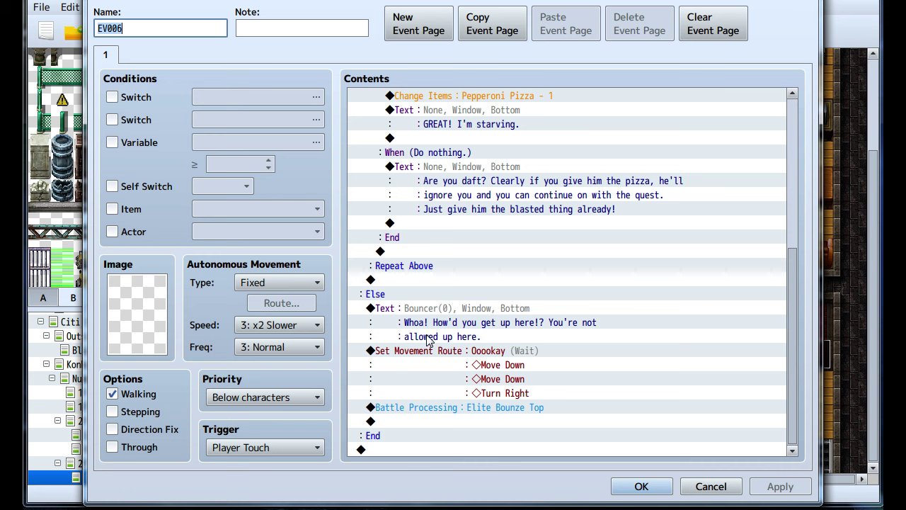
click(492, 410)
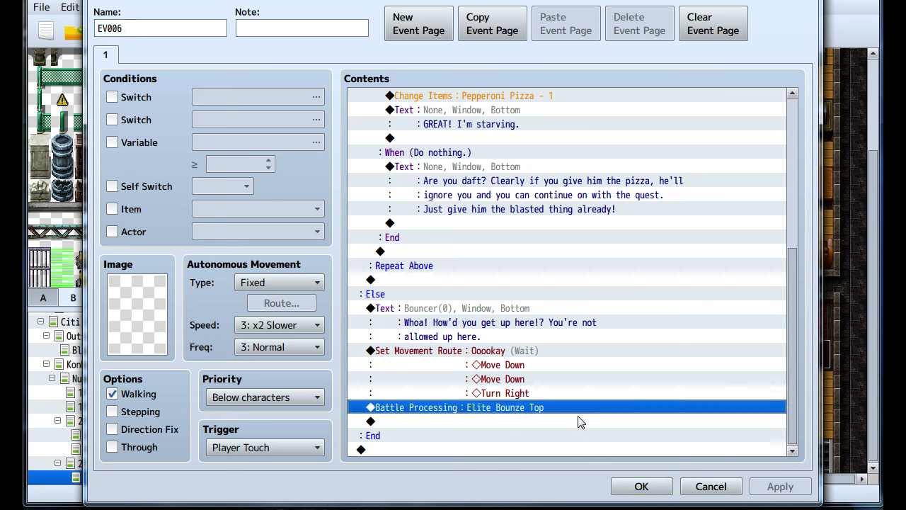
click(642, 487)
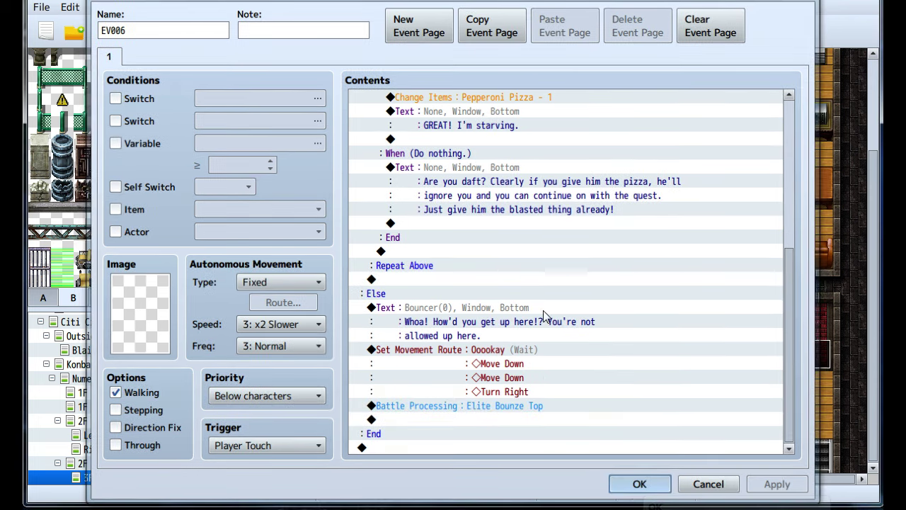
Review EV006's commands from the Pepperoni Pizza condition down to its Else branch and accept the event.
click(653, 426)
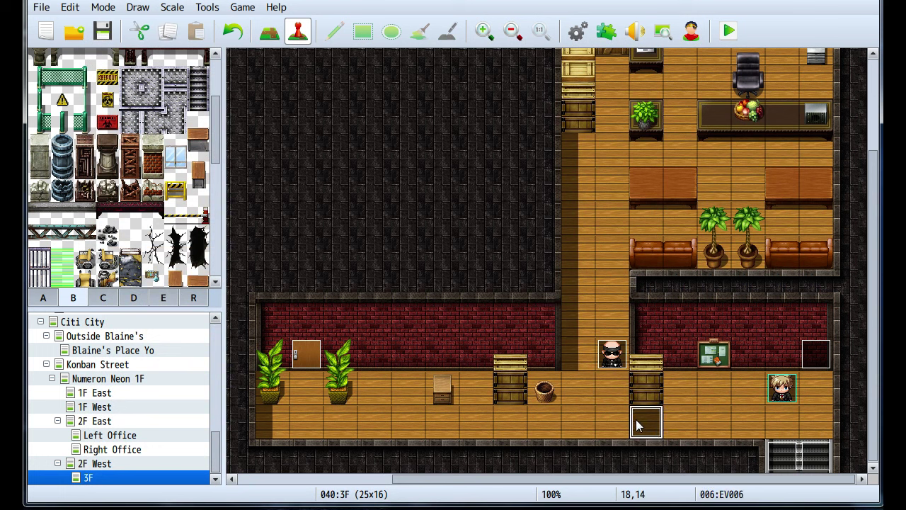
key(Left)
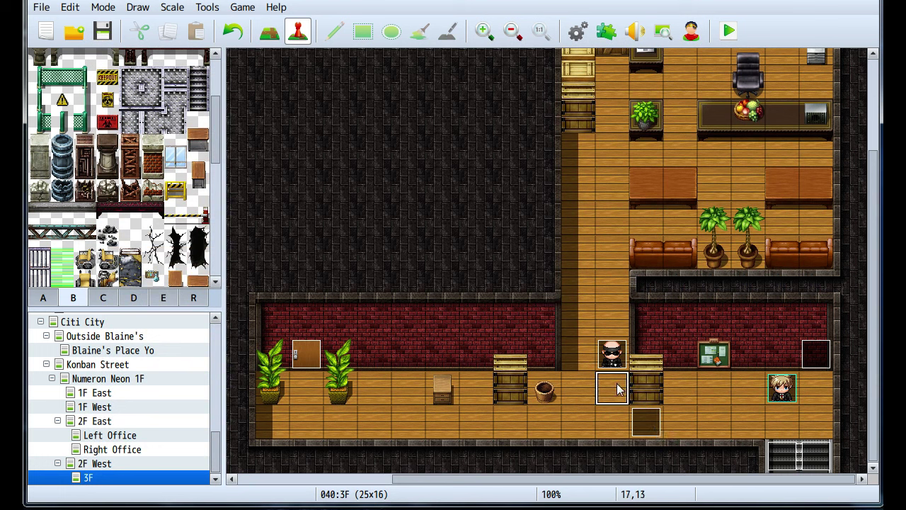
double_click(640, 421)
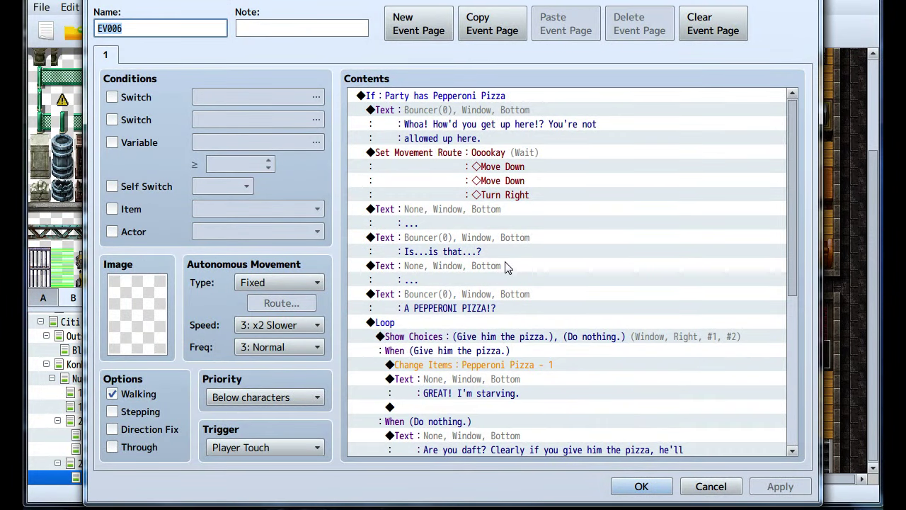
scroll(507, 266, down, 5)
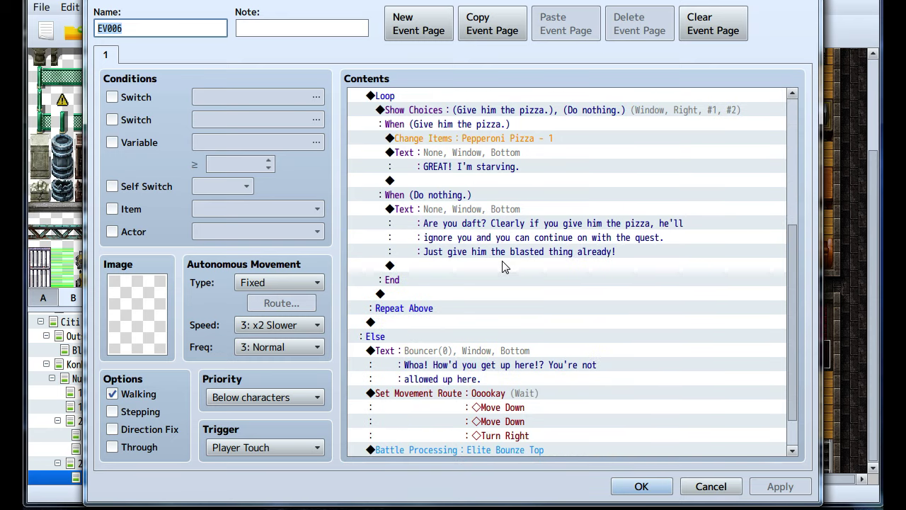
scroll(505, 266, down, 1)
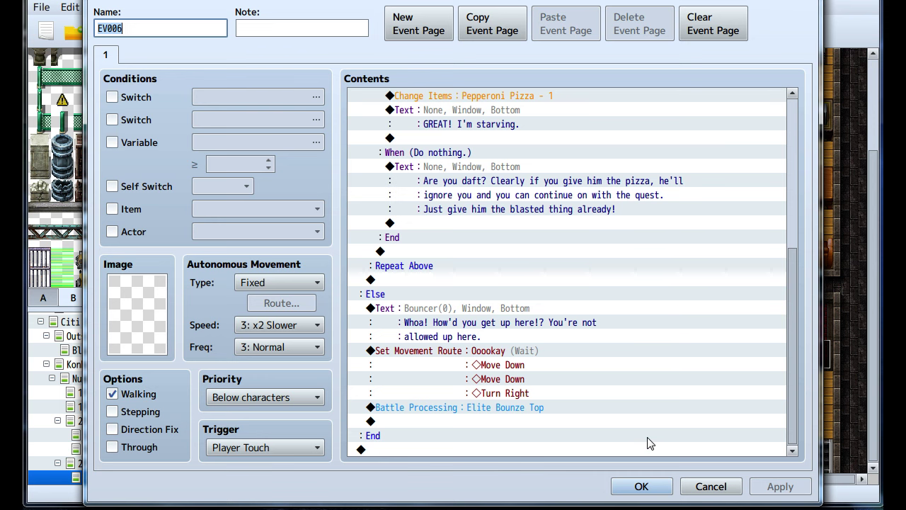
scroll(418, 354, up, 6)
click(446, 95)
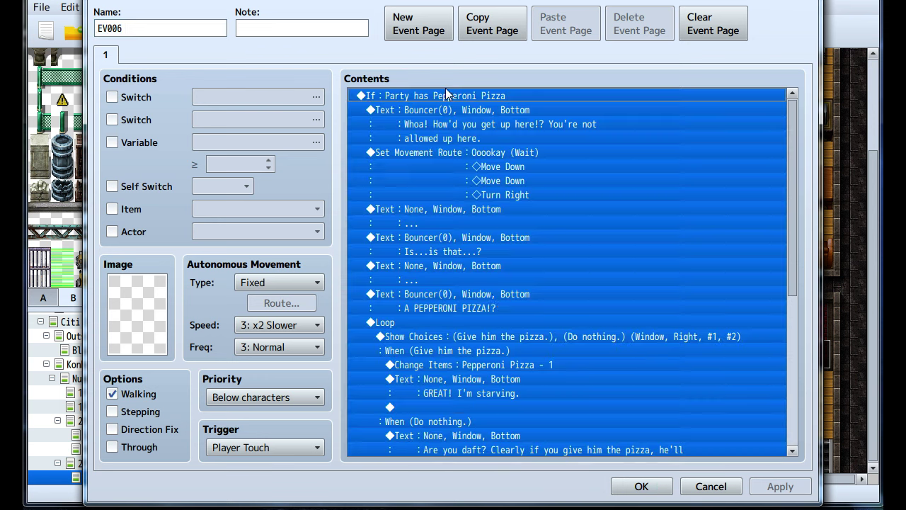
scroll(496, 308, down, 6)
click(415, 294)
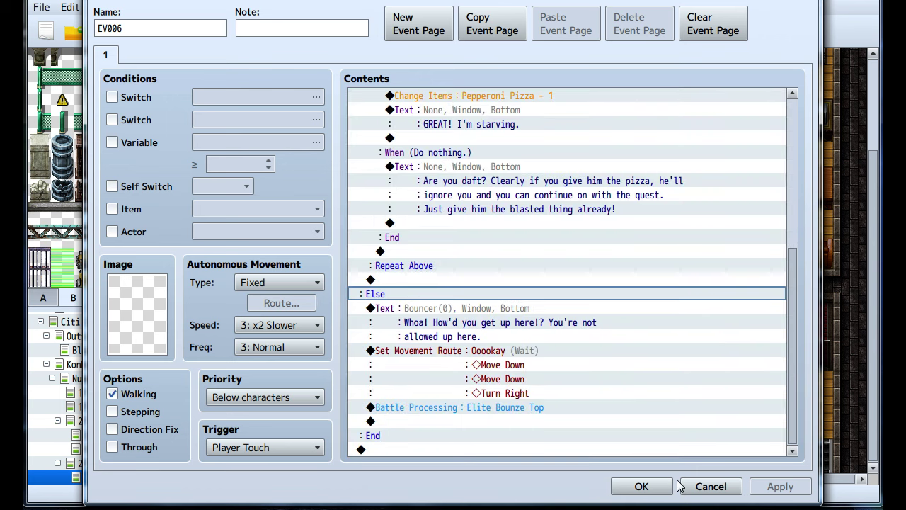
click(641, 486)
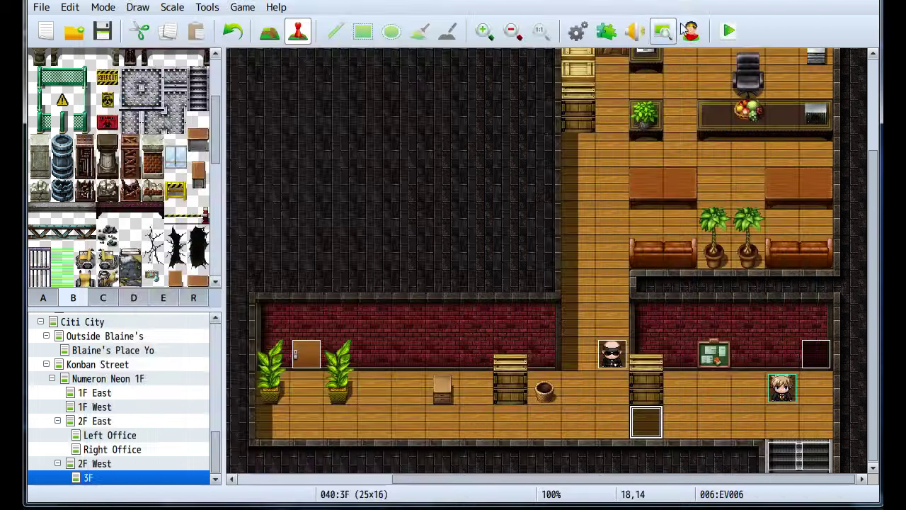
Playtest the bouncer's event on the 3F map, advance his "Whoa!" message, and close the game.
key(alt+F4)
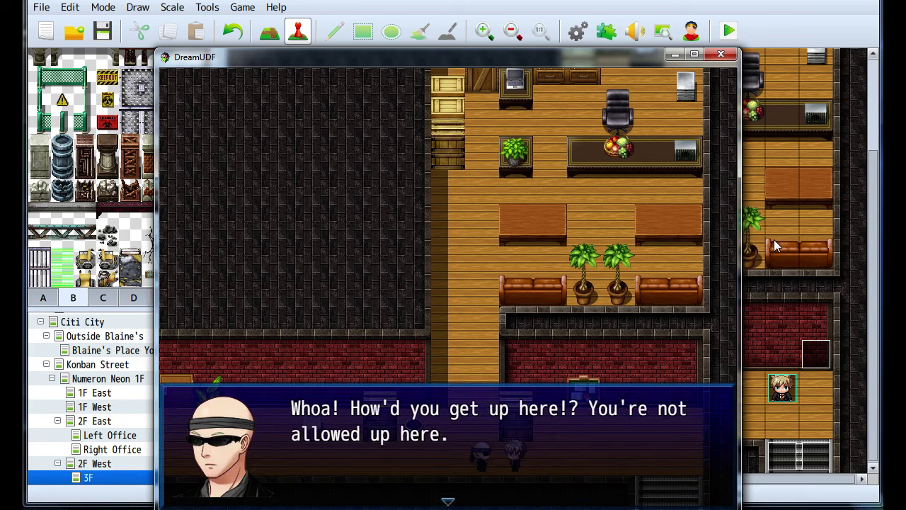
key(Return)
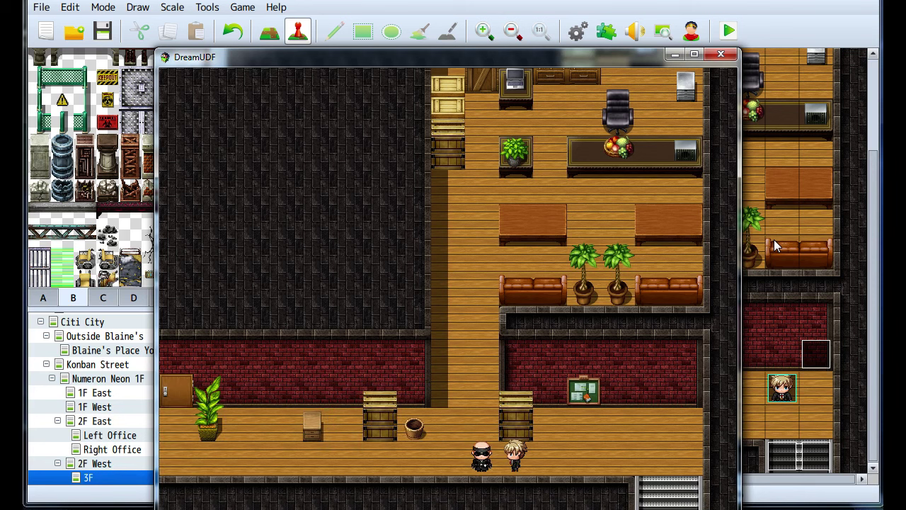
click(721, 54)
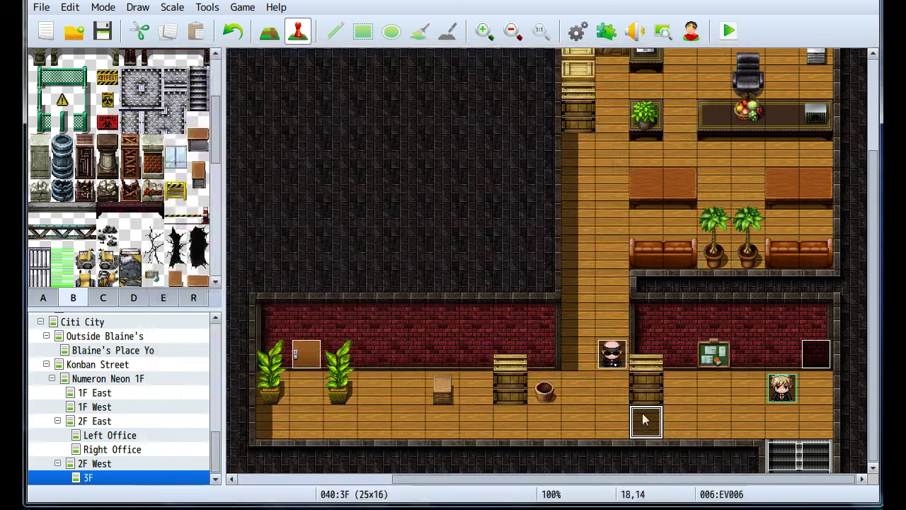
Cut the whole pizza choice Loop from EV006's Pepperoni Pizza branch and accept the event.
double_click(642, 417)
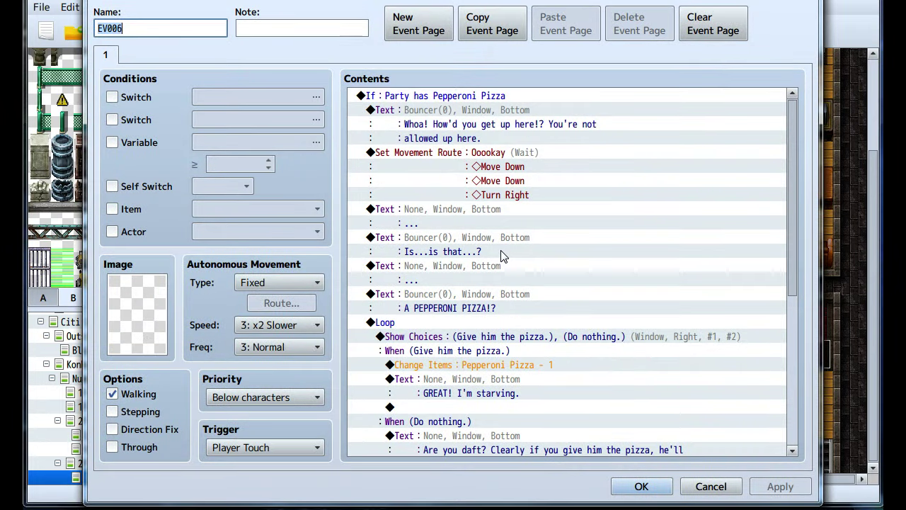
scroll(503, 256, down, 2)
click(425, 239)
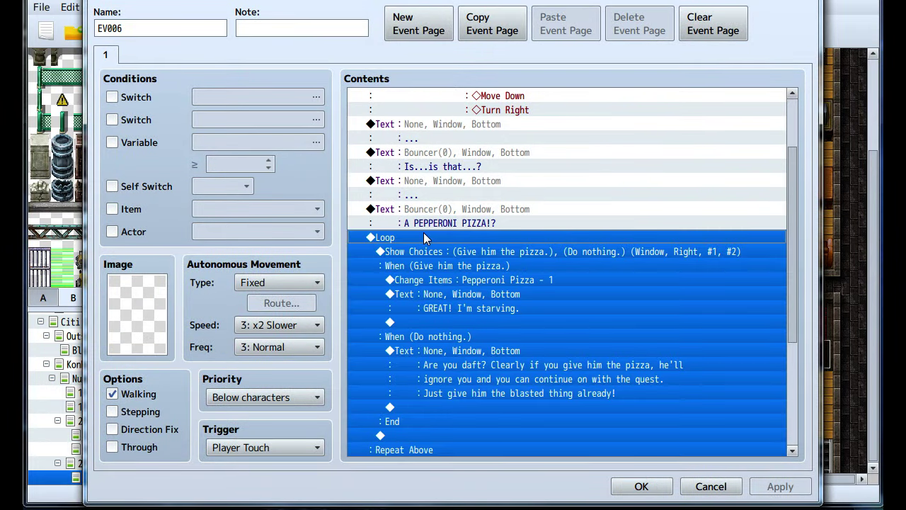
key(Delete)
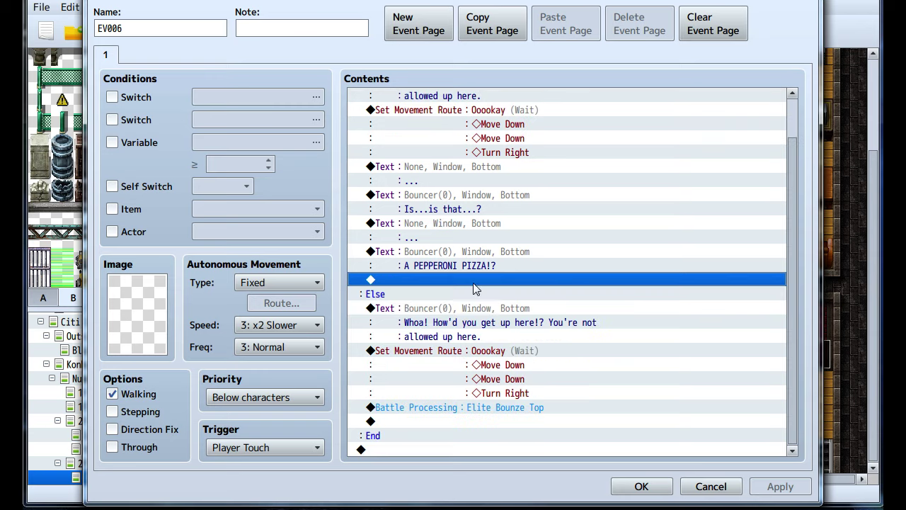
click(641, 487)
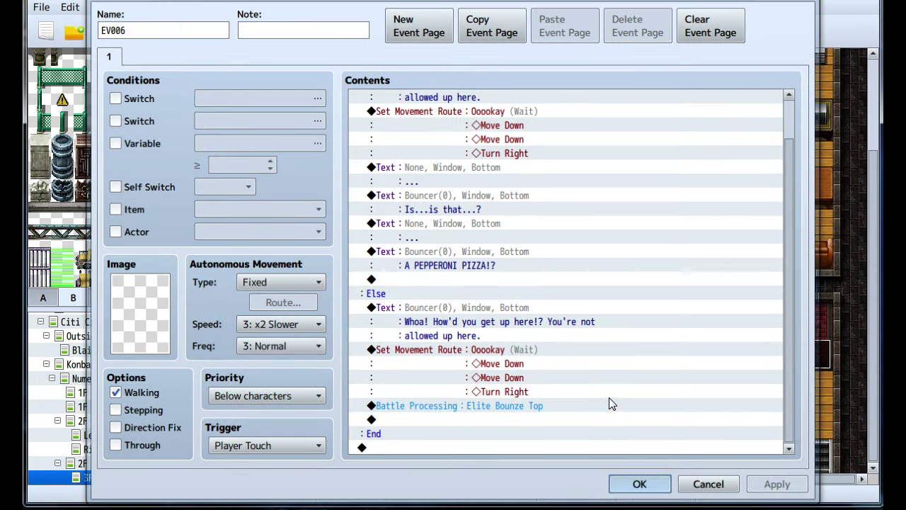
Playtest 3F without the choice loop, walk the player into the bouncer's event, advance his message, and close the game.
click(729, 31)
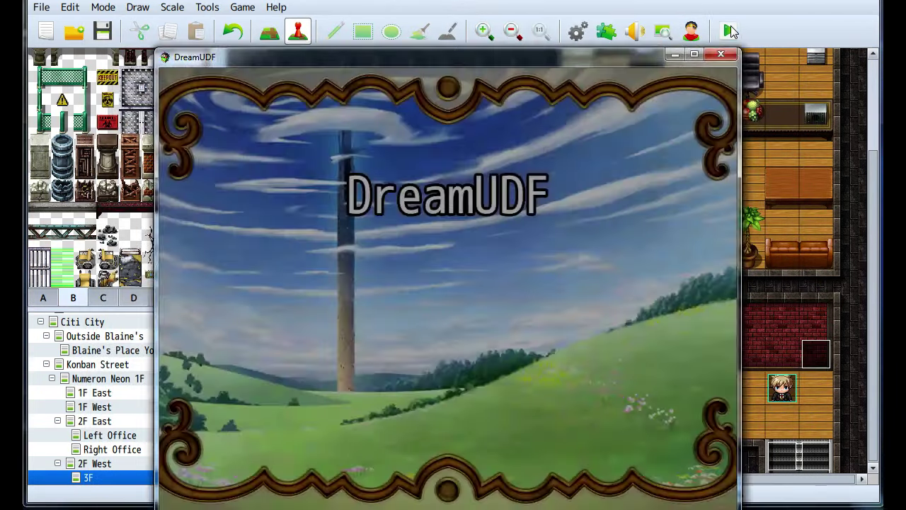
key(Return)
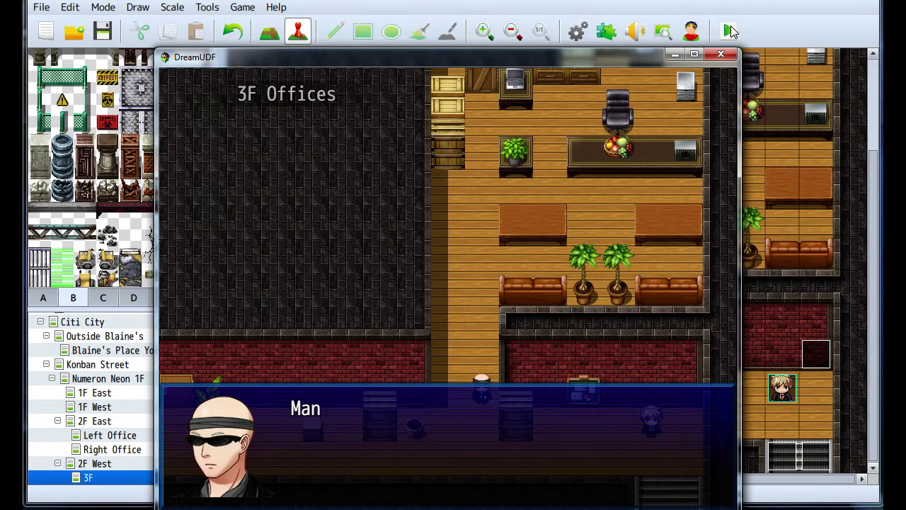
key(Return)
key(Down)
key(Left)
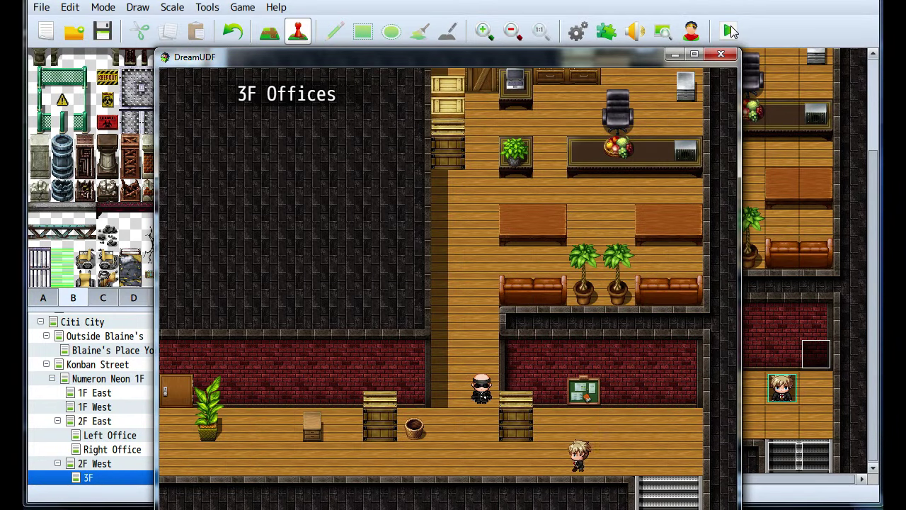
key(Return)
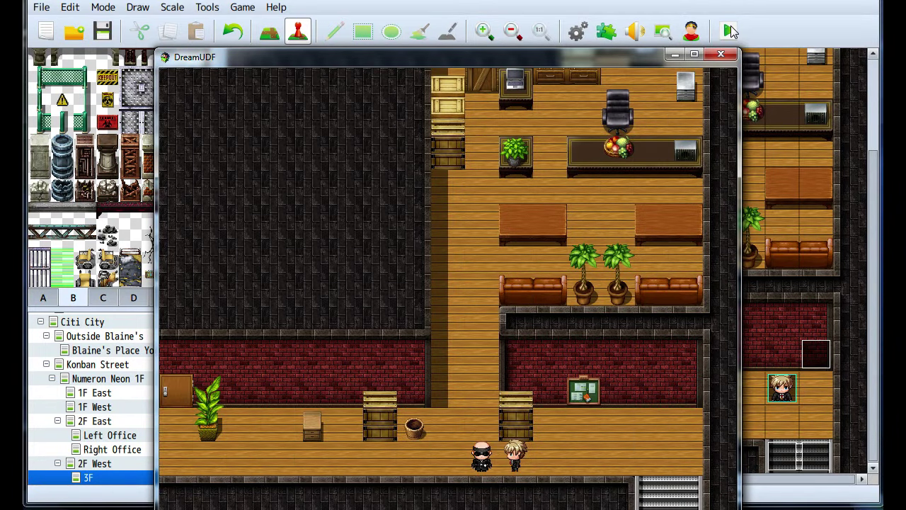
click(721, 54)
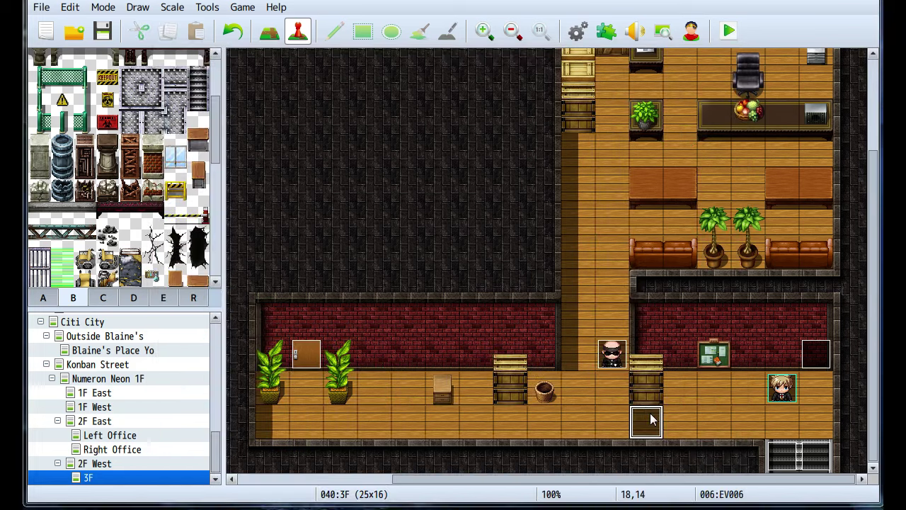
Paste the pizza choice Loop back into EV006 after the "A PEPPERONI PIZZA!?" message.
double_click(647, 419)
click(433, 323)
key(ctrl+v)
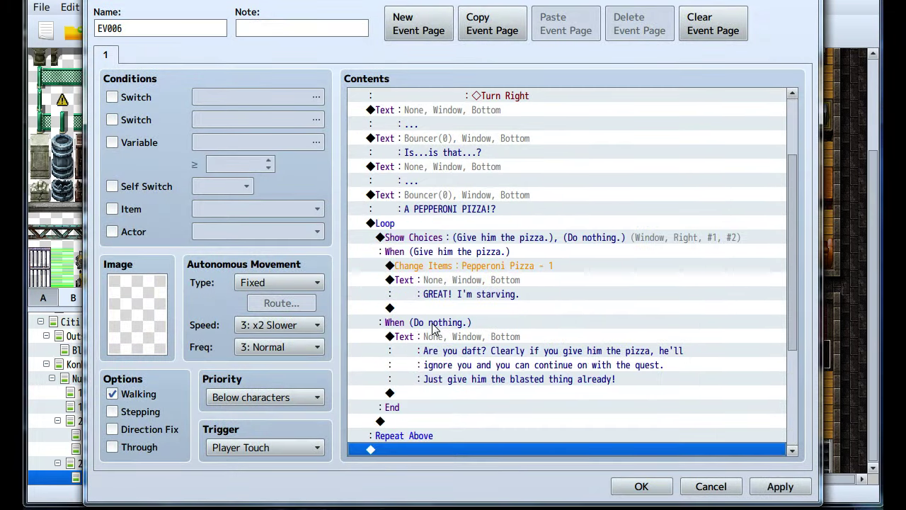
Examine the troop, escape and lose settings of the Else branch's Elite Bounze Top battle.
scroll(617, 340, down, 4)
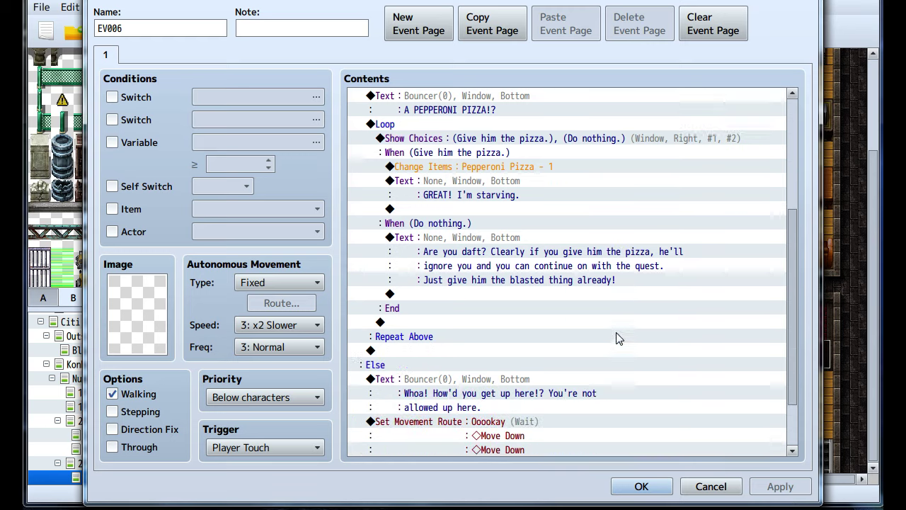
click(423, 409)
right_click(499, 412)
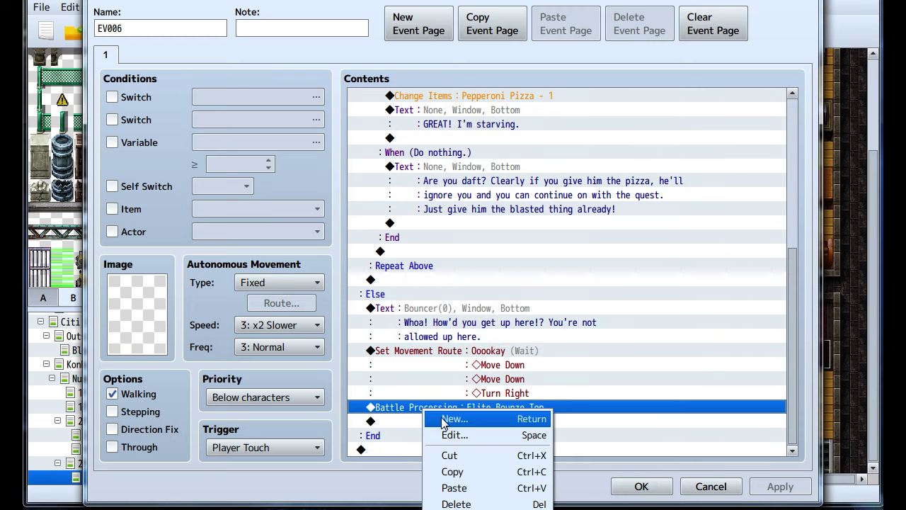
click(513, 433)
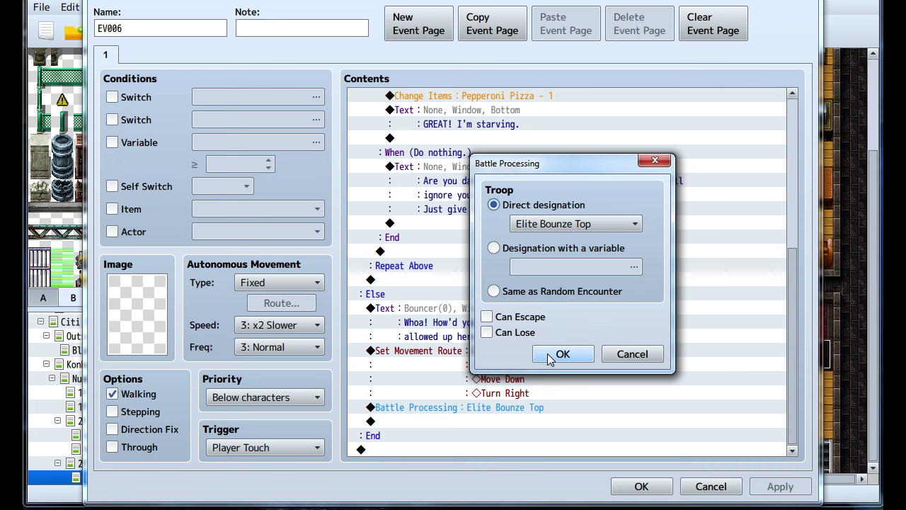
click(563, 354)
click(788, 494)
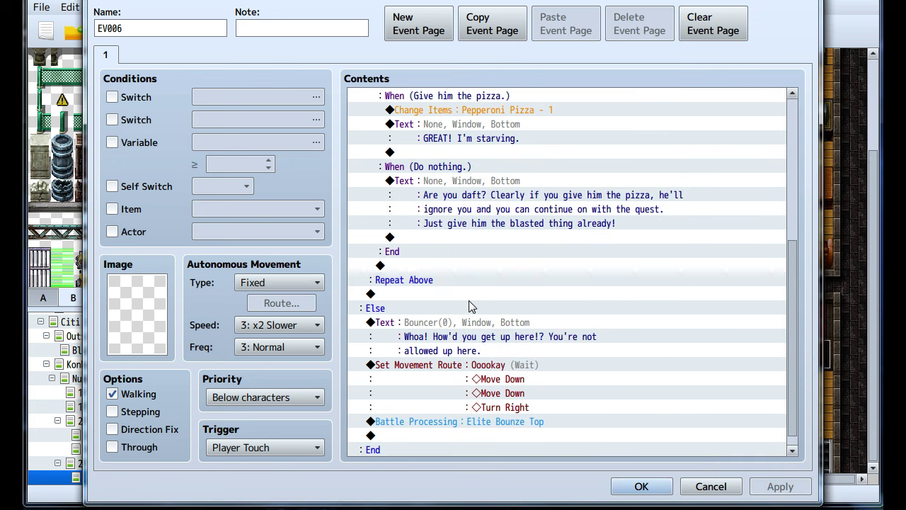
Check the "Party has Pepperoni Pizza" conditional block at the start of EV006 and accept the event.
scroll(469, 301, up, 6)
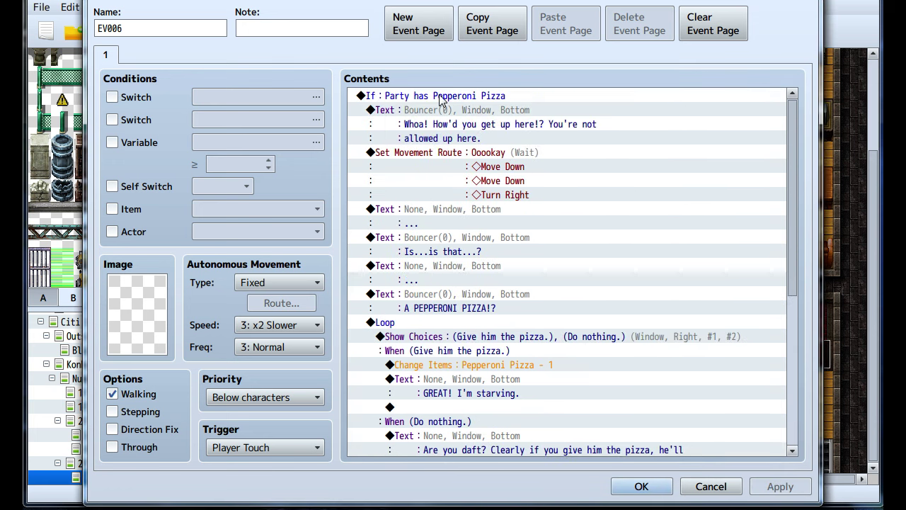
click(439, 99)
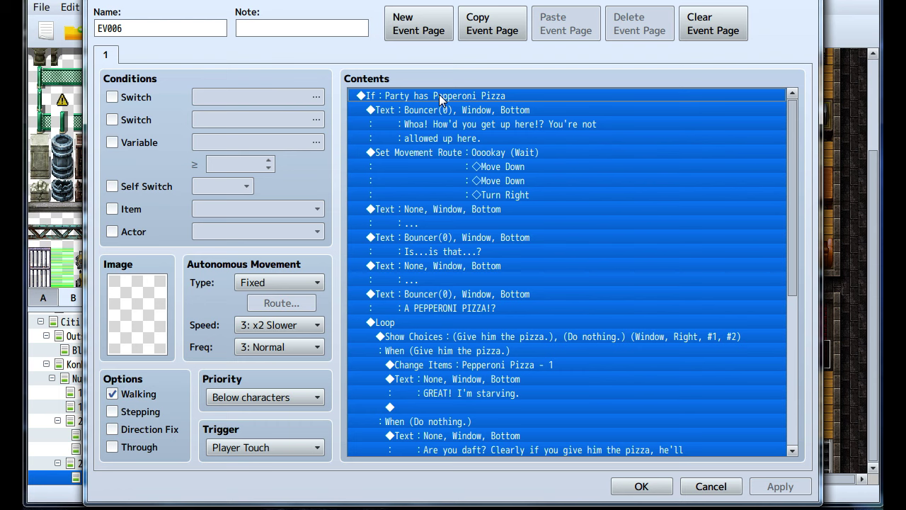
click(643, 487)
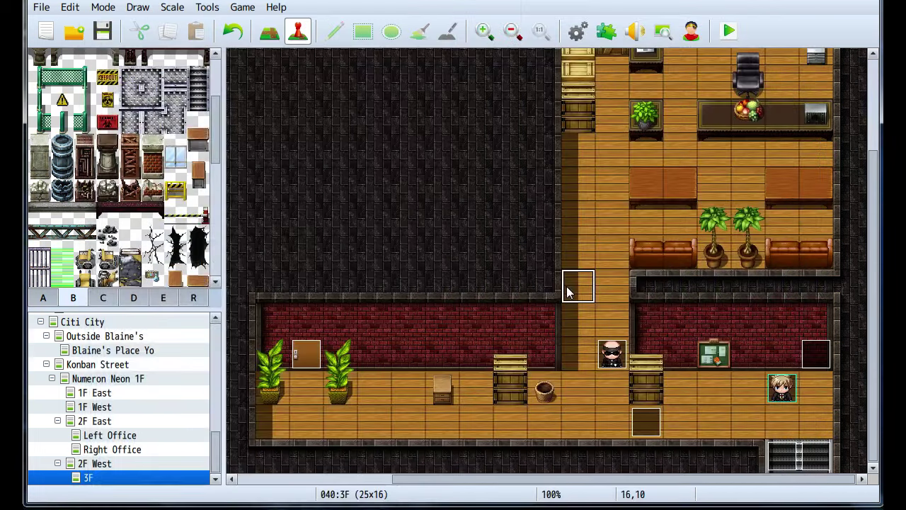
Start a new playtest on 3F and check the Key Item category of the player's inventory.
click(729, 31)
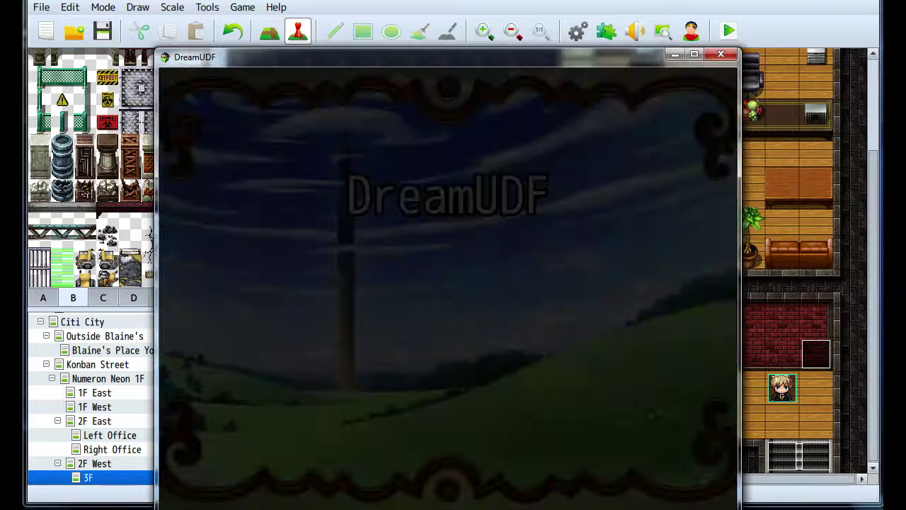
key(Up)
key(Return)
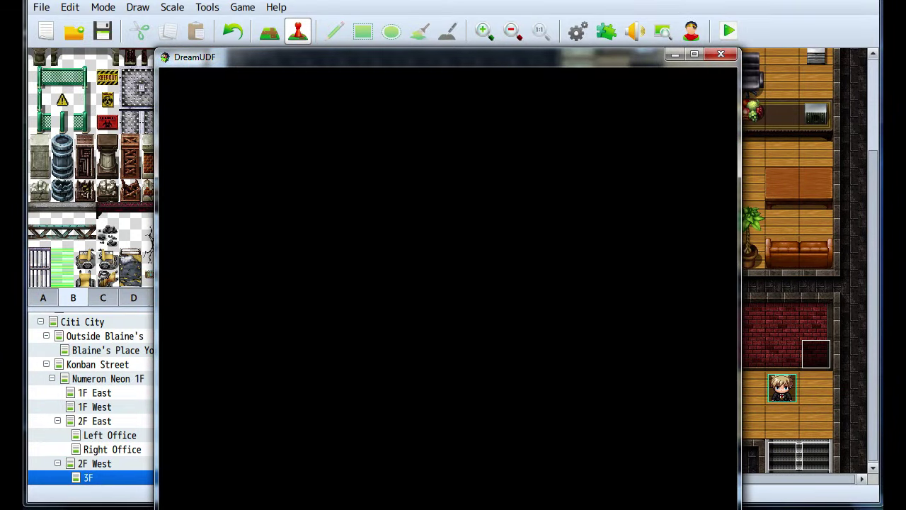
key(Return)
key(Escape)
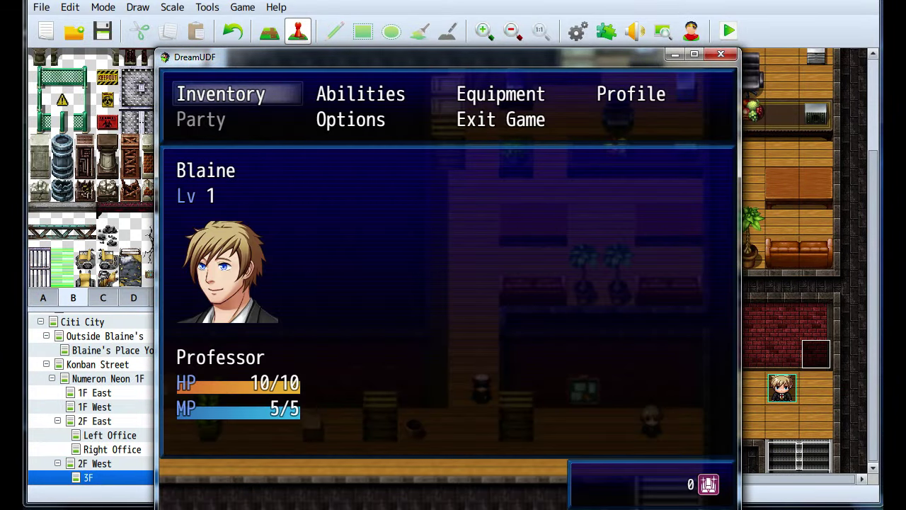
key(Return)
key(Right)
key(Right)
key(Right)
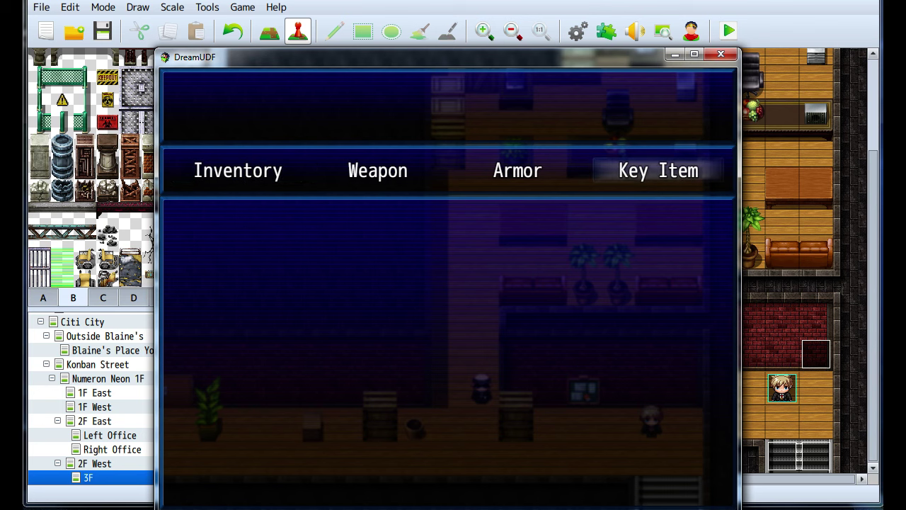
Check the Inventory category of the player's items, walk the player toward the bouncer, and end the playtest.
key(Left)
key(Left)
key(Left)
key(Return)
key(Escape)
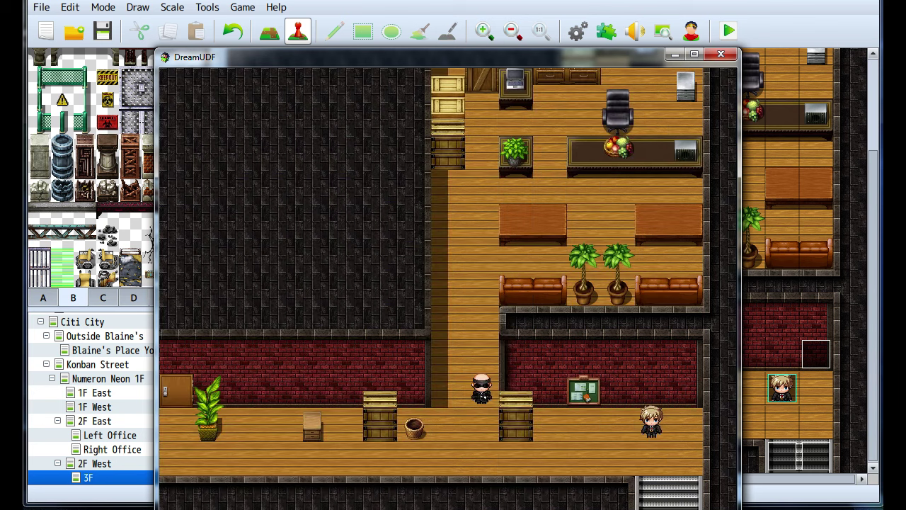
key(Left)
key(Left)
key(Down)
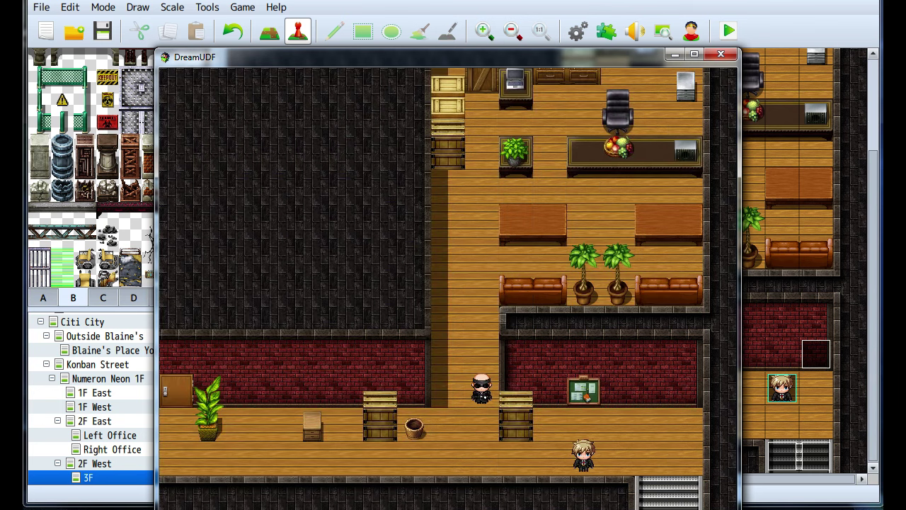
click(724, 57)
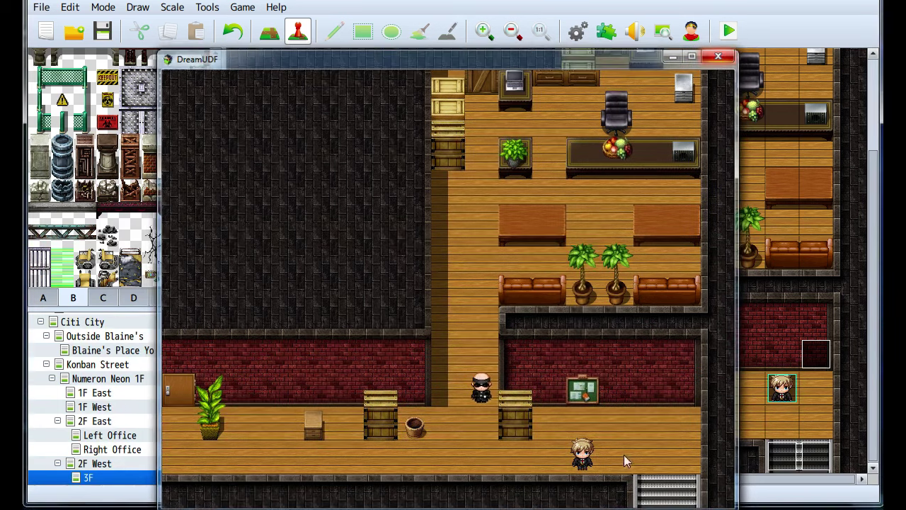
Examine the extent of EV006's Pepperoni Pizza condition and its Else branch.
double_click(644, 420)
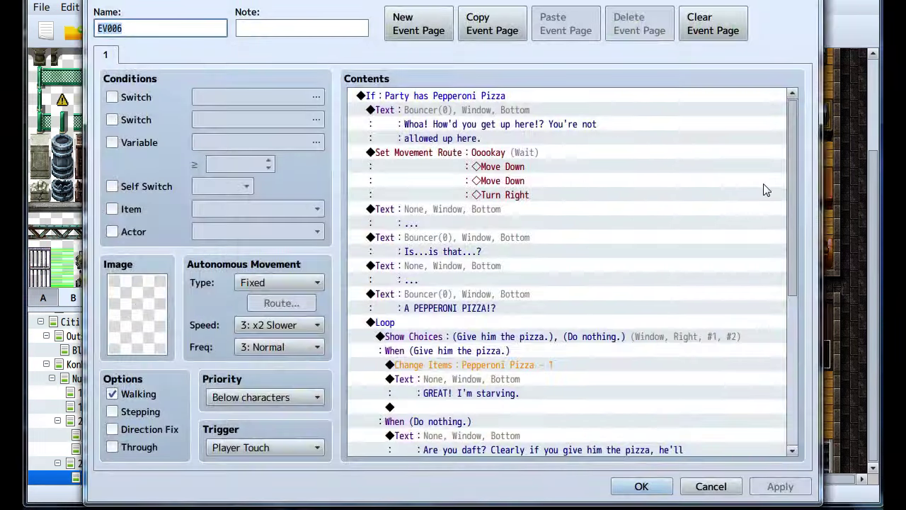
drag(793, 175, 793, 354)
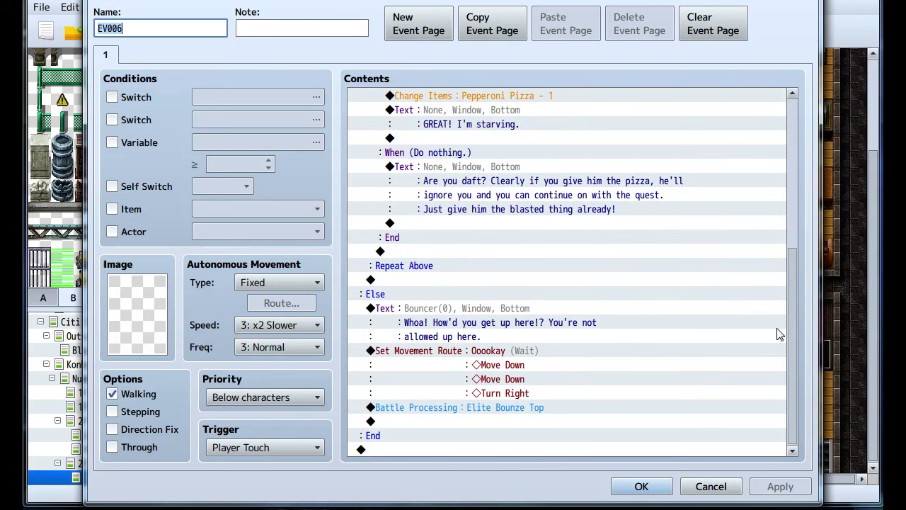
click(393, 312)
click(391, 296)
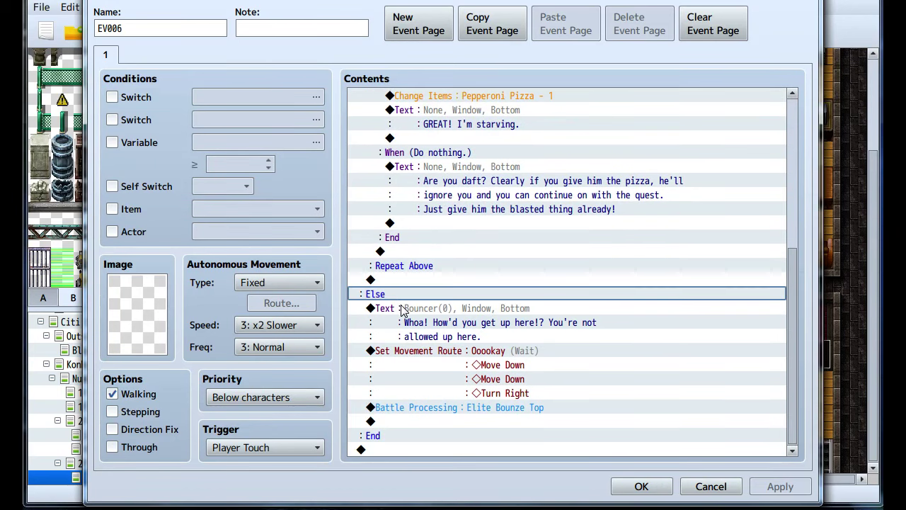
click(401, 310)
scroll(425, 283, up, 6)
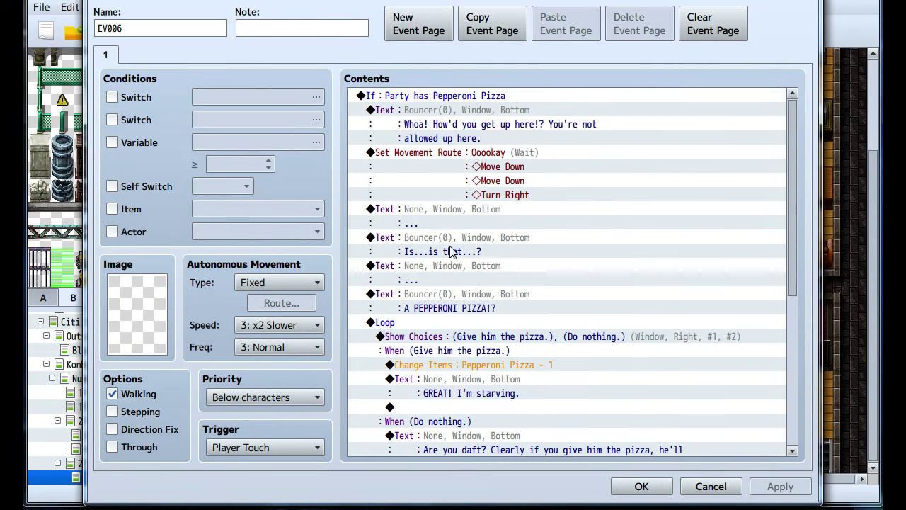
click(437, 99)
scroll(436, 101, down, 6)
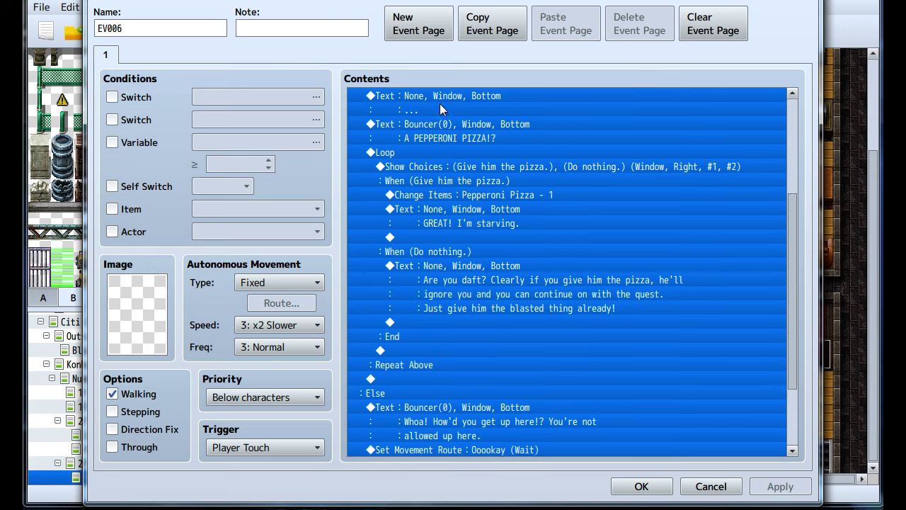
Check the message, movement route and Elite Bounze Top battle in EV006's Else branch and accept the event.
click(385, 322)
click(432, 339)
scroll(434, 339, down, 1)
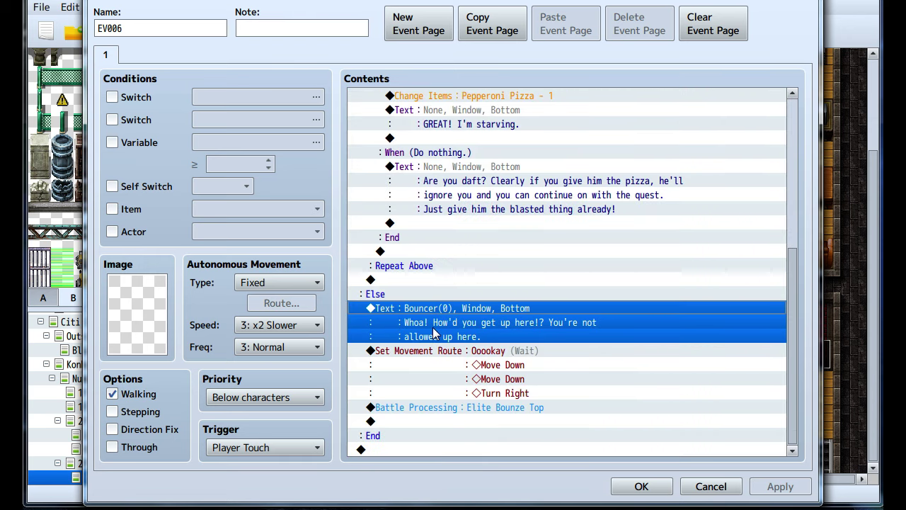
click(446, 363)
click(452, 408)
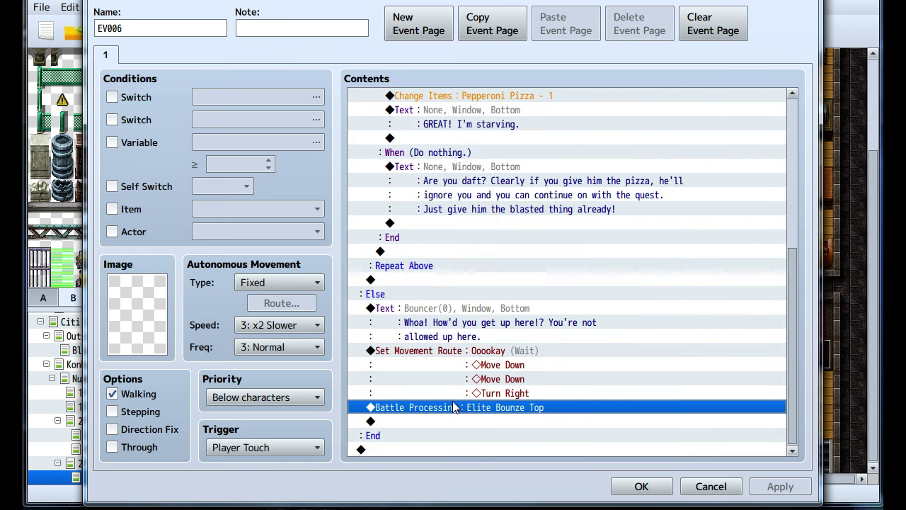
click(641, 487)
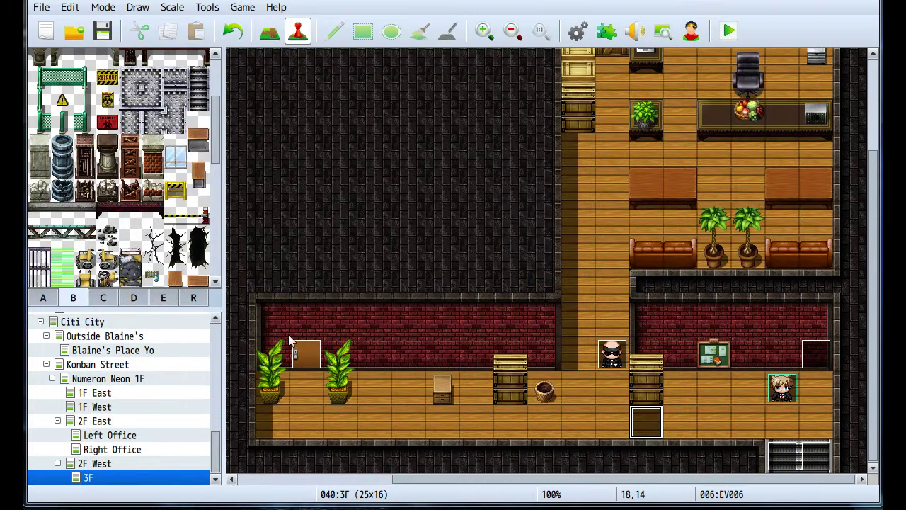
Start a battle test of the Elite Bounze Top troop from the database with the existing party settings.
key(F9)
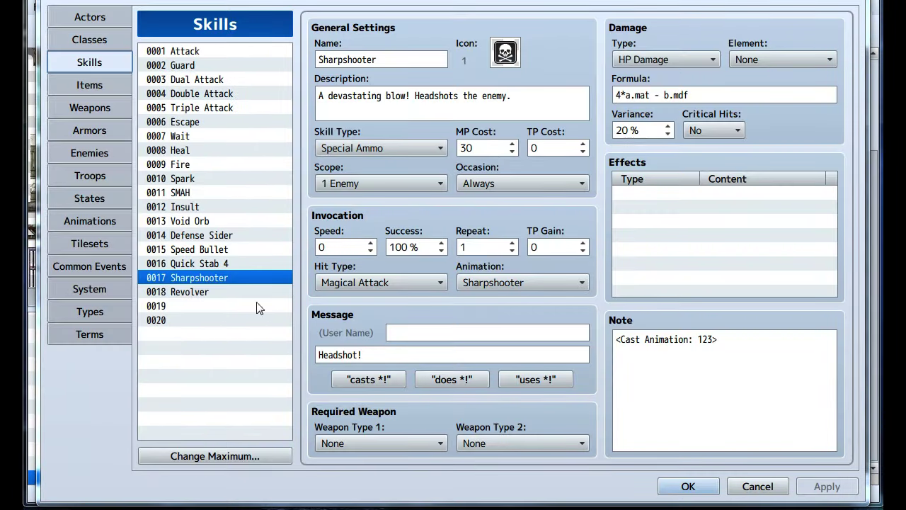
click(97, 177)
click(357, 139)
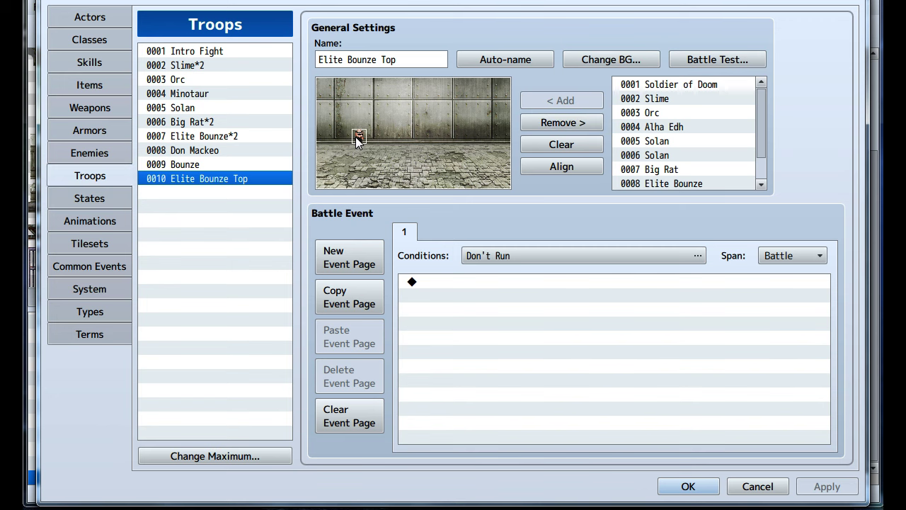
click(717, 58)
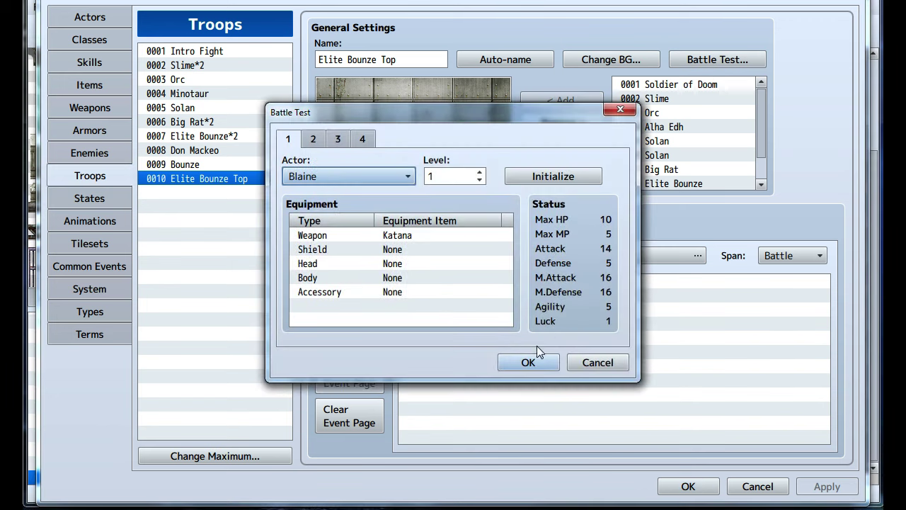
click(533, 360)
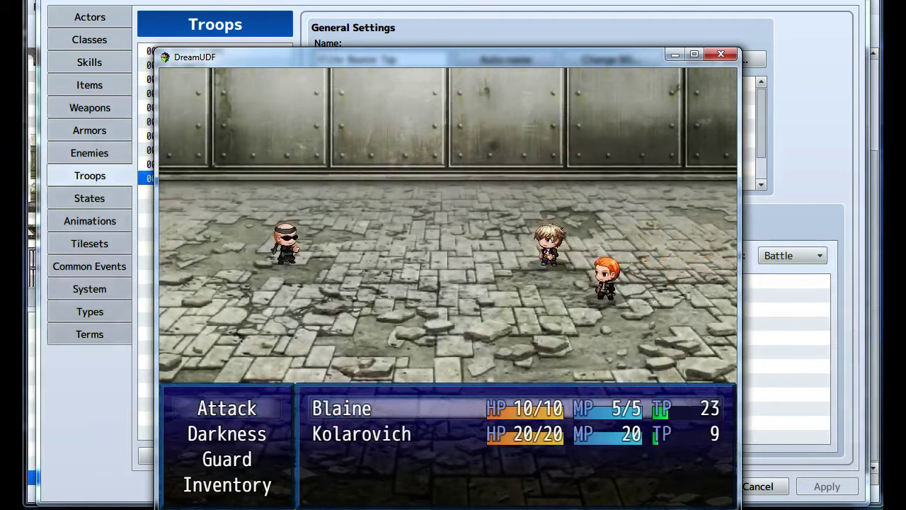
Attack the enemy with both party members, watch the battle turn, and end the battle test and accept the database.
key(Return)
key(Return)
key(Return)
key(Return)
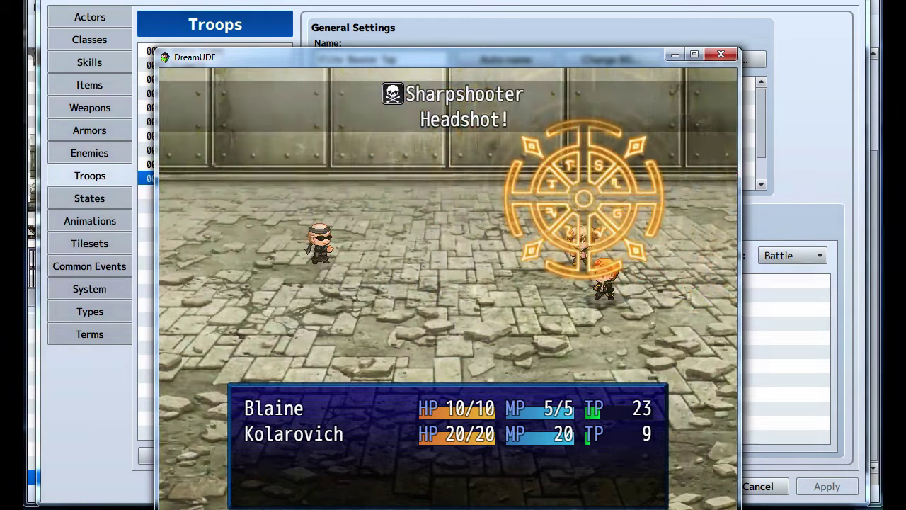
click(727, 56)
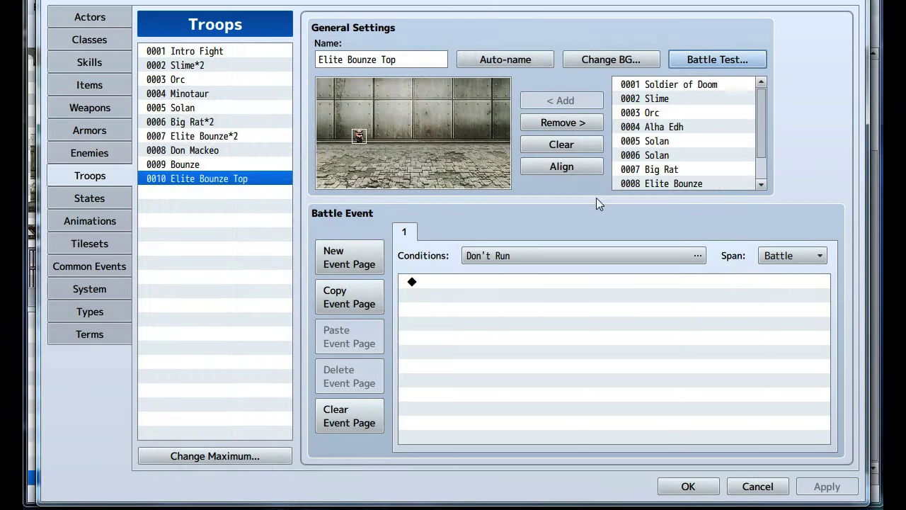
click(688, 486)
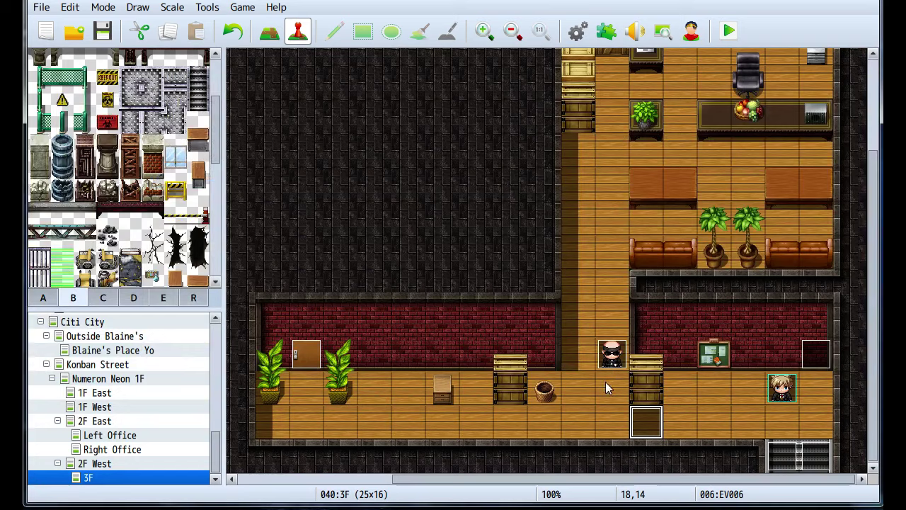
Review EV006's commands again, including the Else branch's Ooookay movement route, and accept the event.
double_click(645, 421)
drag(794, 201, 791, 370)
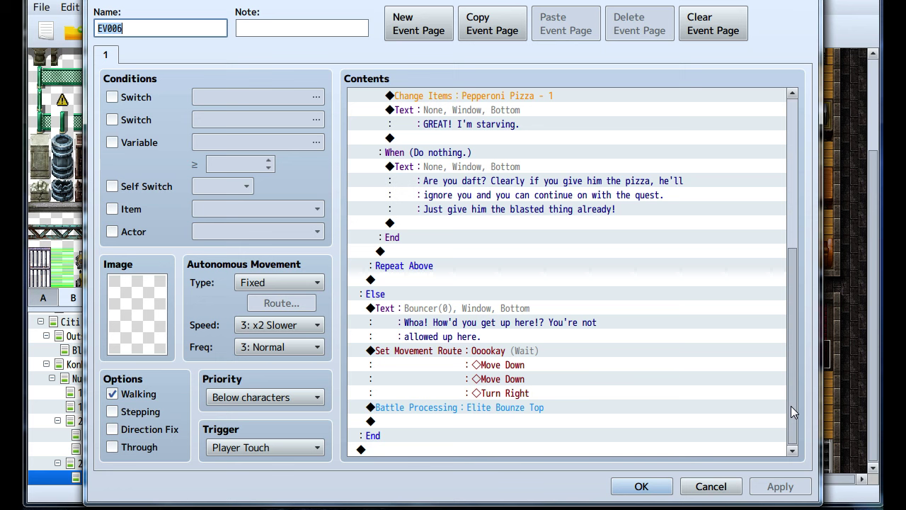
scroll(613, 325, up, 6)
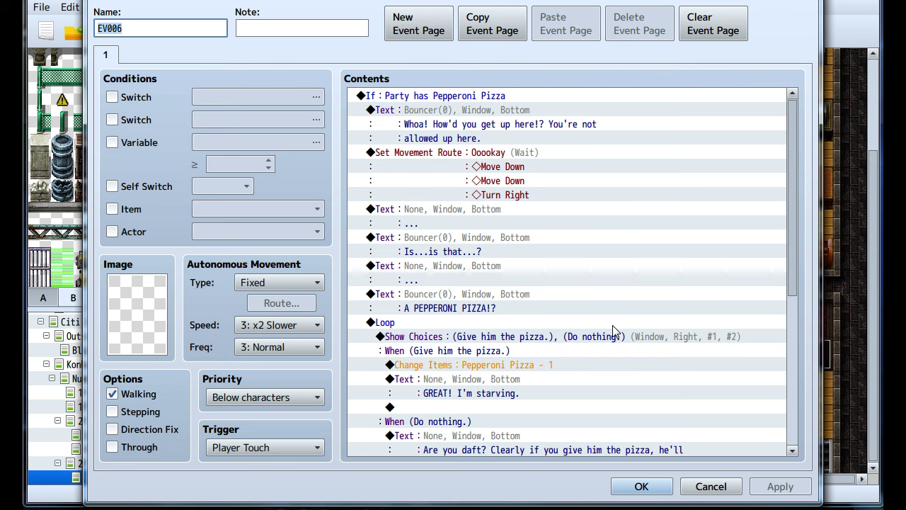
scroll(612, 325, down, 6)
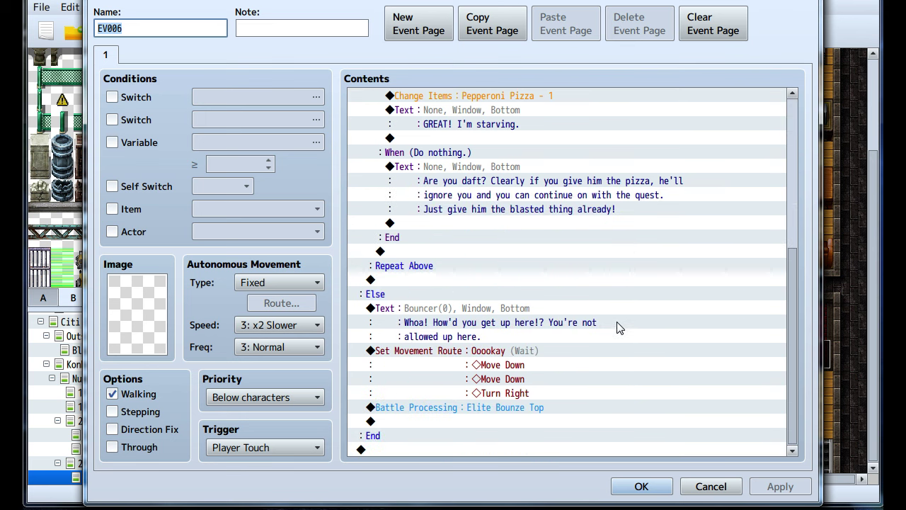
click(501, 354)
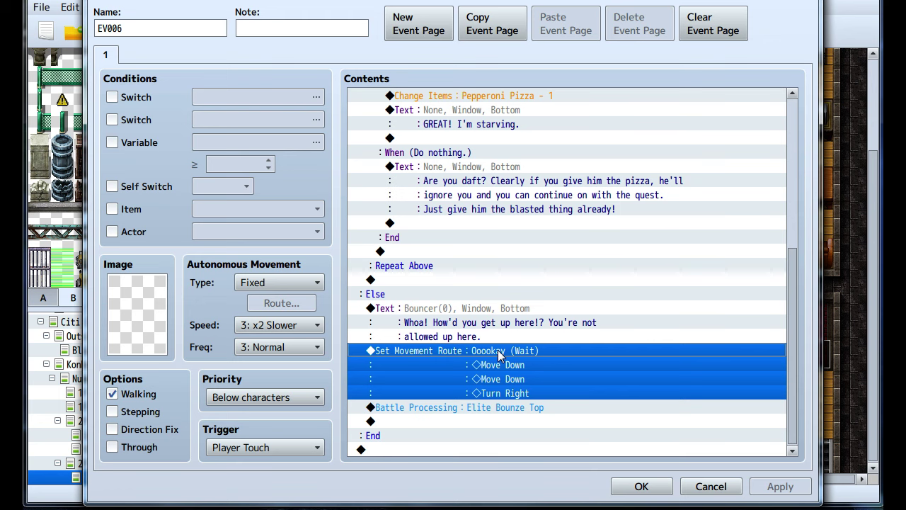
click(623, 485)
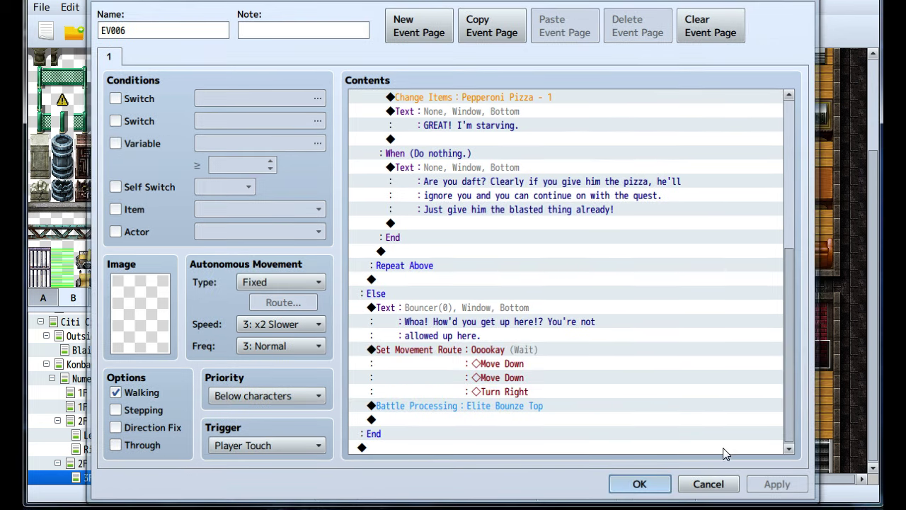
Delete the chase and sight scripts from the custom autonomous movement route on page 1 of the Ooookay bouncer event.
double_click(604, 344)
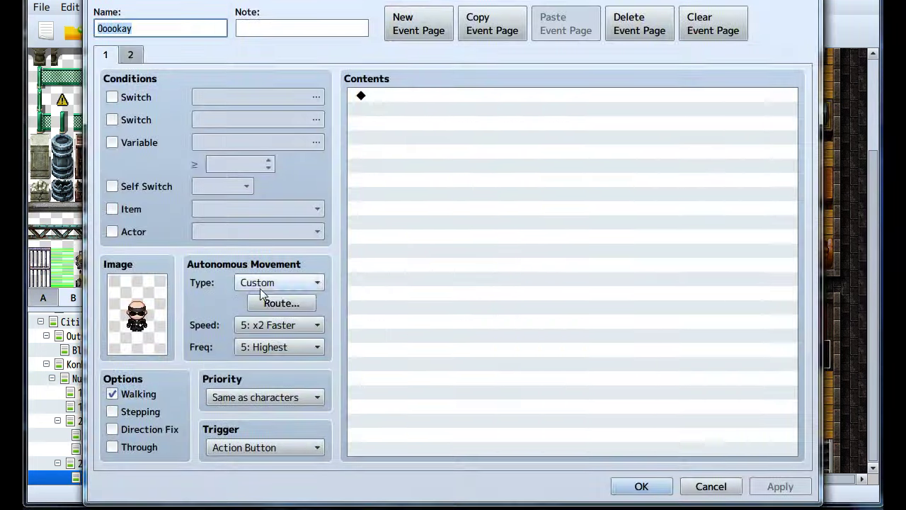
click(286, 300)
drag(248, 128, 251, 140)
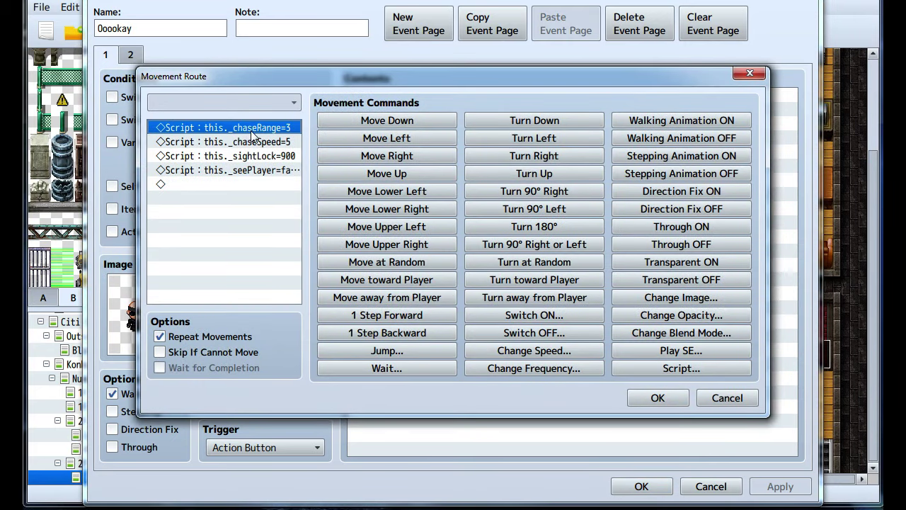
key(Delete)
key(Delete)
key(Delete)
click(654, 396)
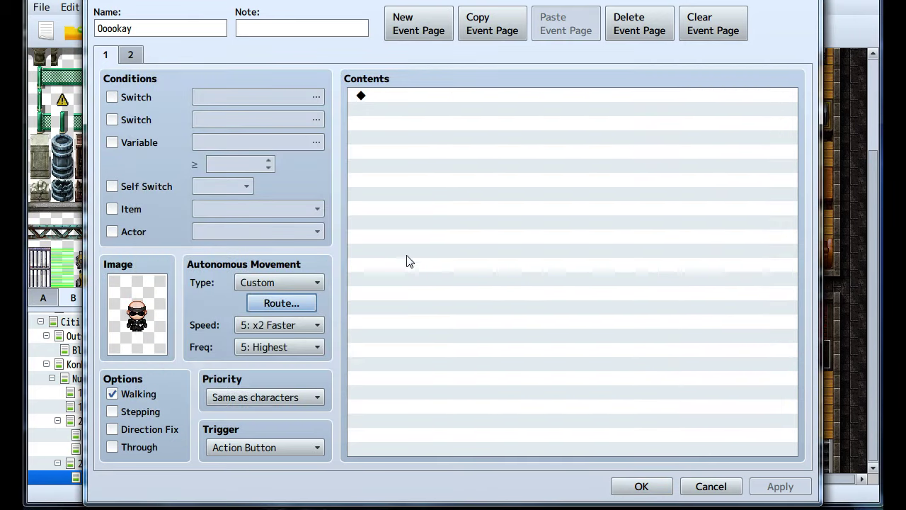
Remove the Self Switch A condition from page 2 of the Ooookay event, return to page 1, and accept the event.
click(136, 54)
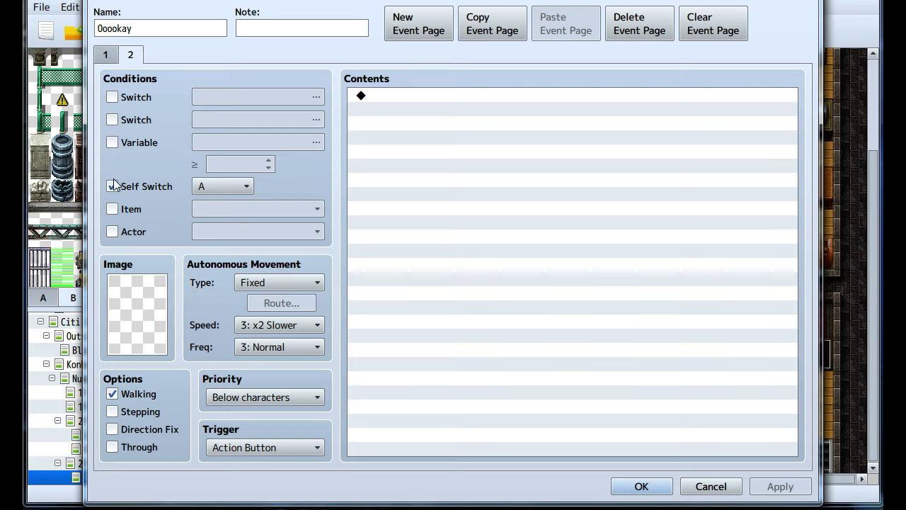
click(112, 186)
click(115, 55)
click(780, 486)
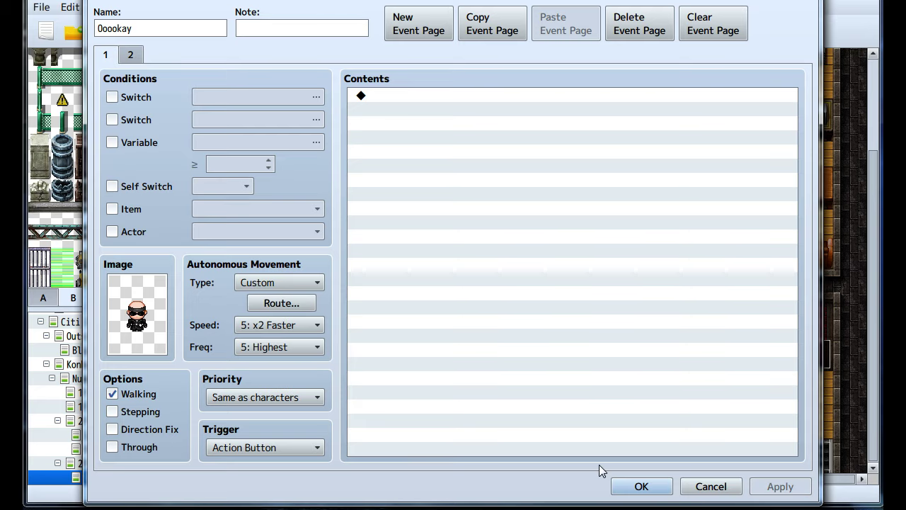
click(641, 486)
Start a new game playtest on 3F, walk the player left until the bouncer's message triggers, and end the playtest.
click(729, 30)
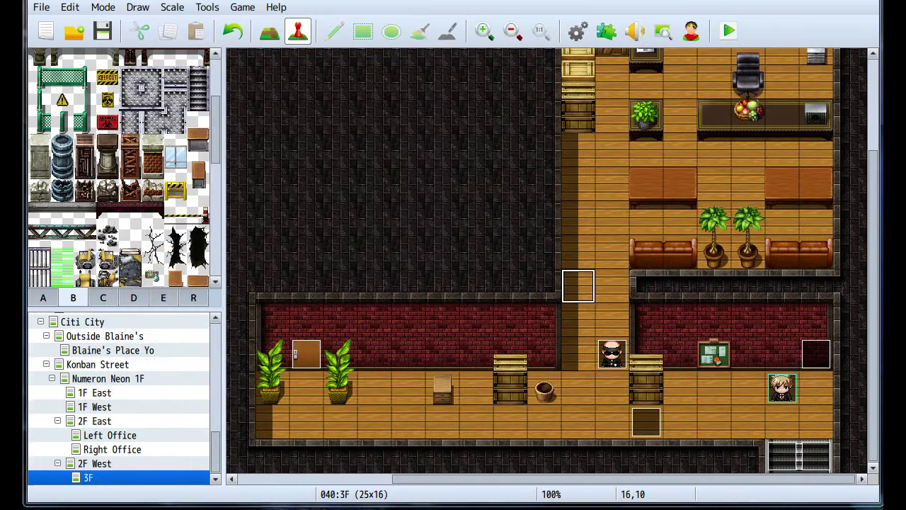
key(Up)
key(Return)
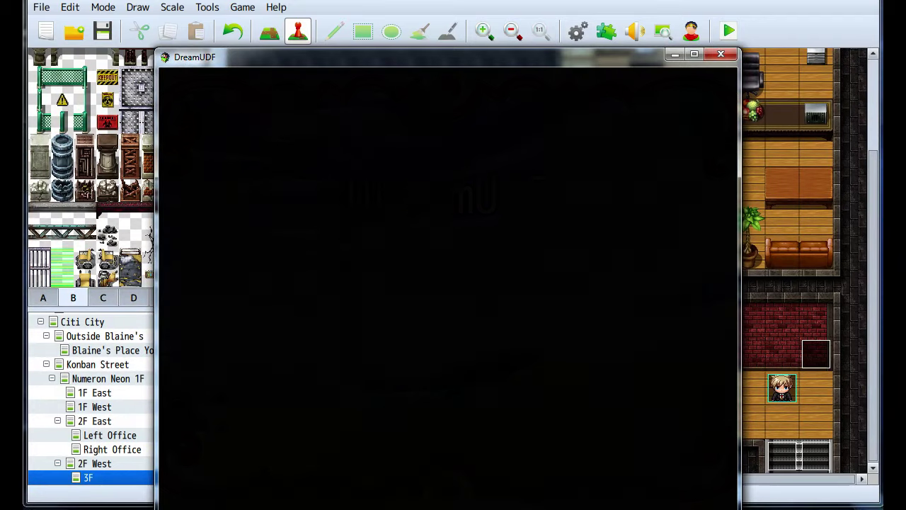
key(Return)
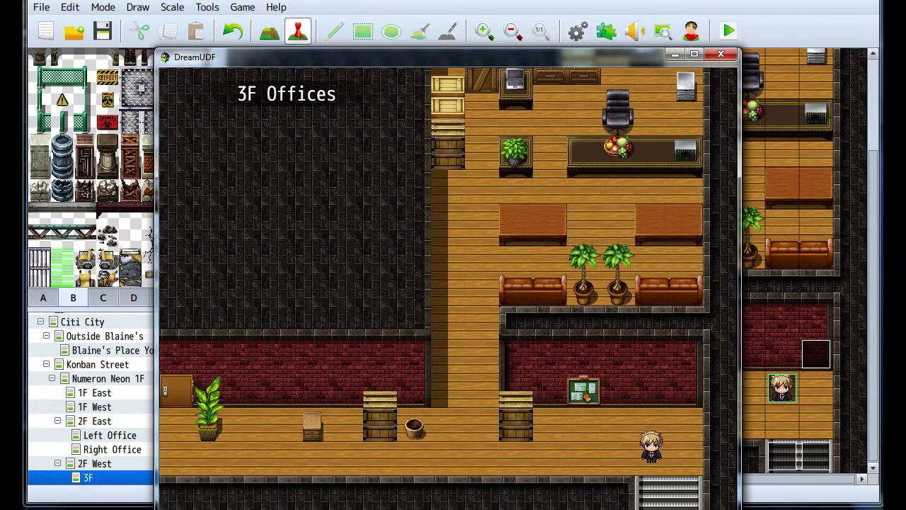
key(Left)
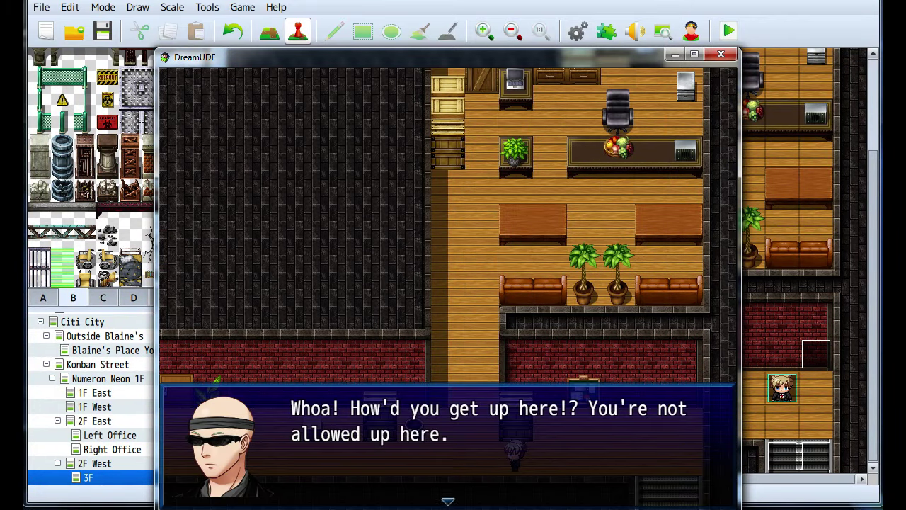
click(720, 54)
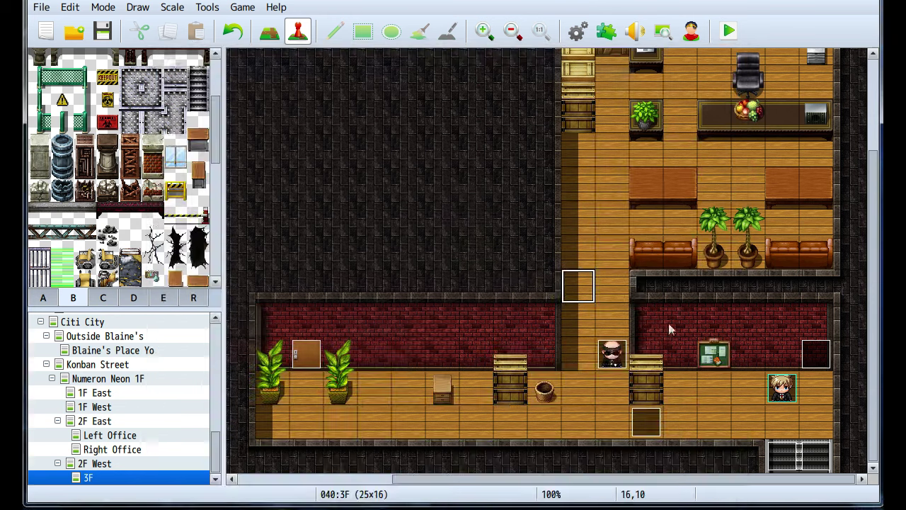
Delete the blank second page of the Ooookay bouncer event.
click(609, 355)
double_click(609, 354)
click(131, 57)
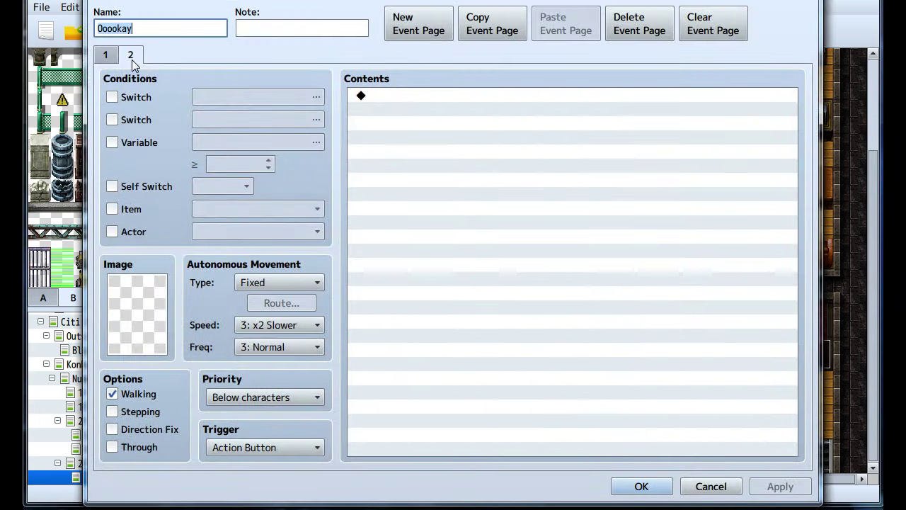
click(637, 25)
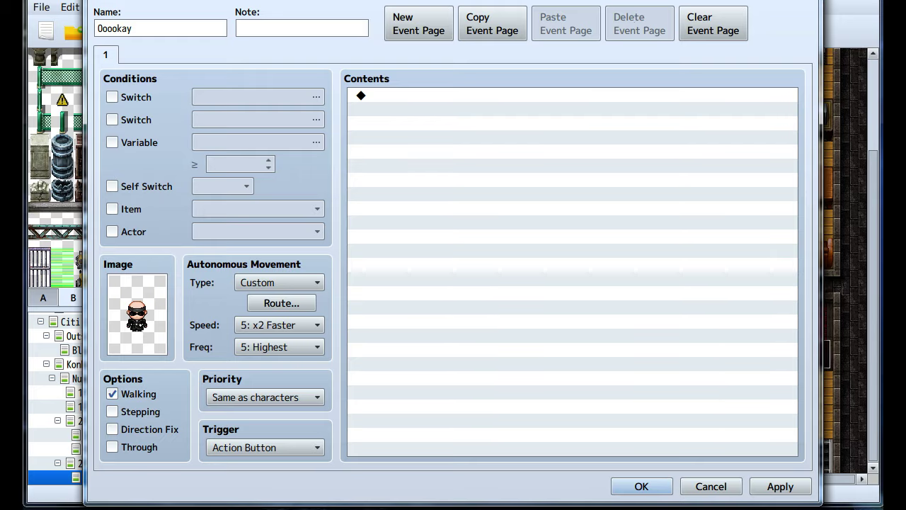
Accept the Ooookay event and start a 3F playtest, advancing through the bouncer's warning into the battle.
click(779, 486)
click(662, 487)
click(730, 32)
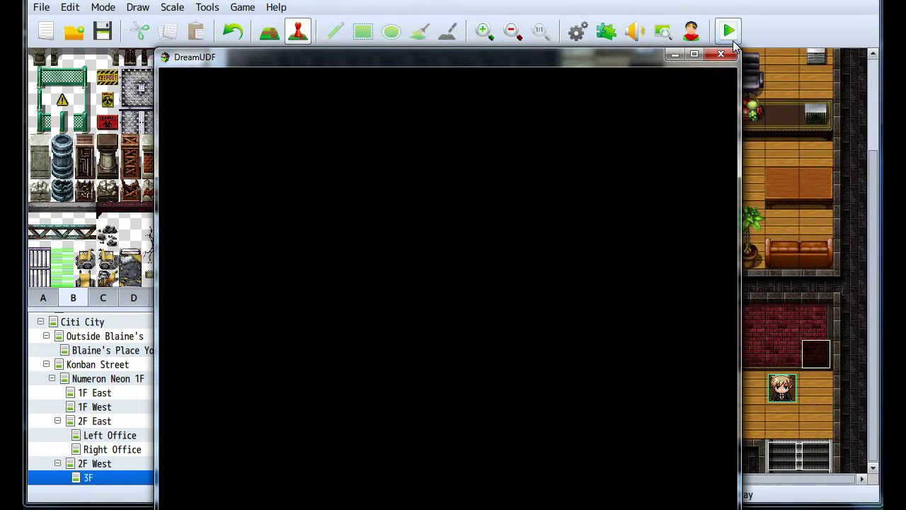
key(Return)
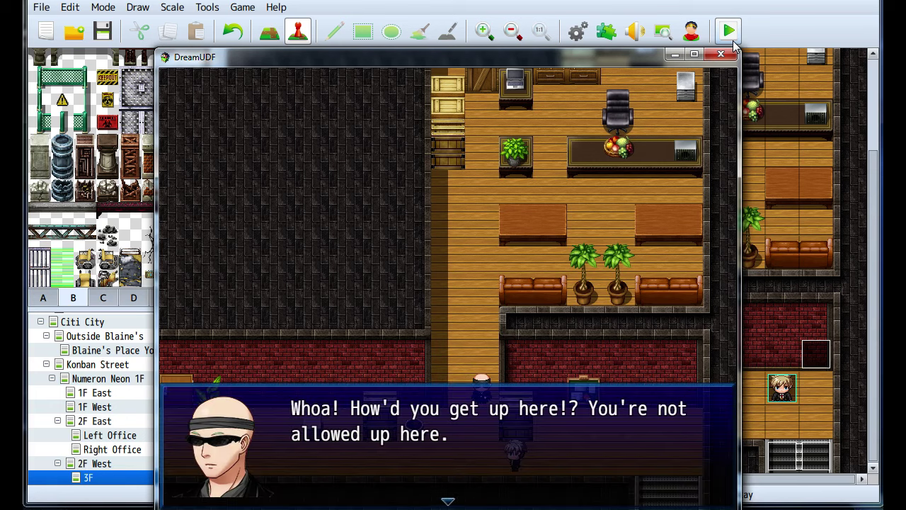
key(Return)
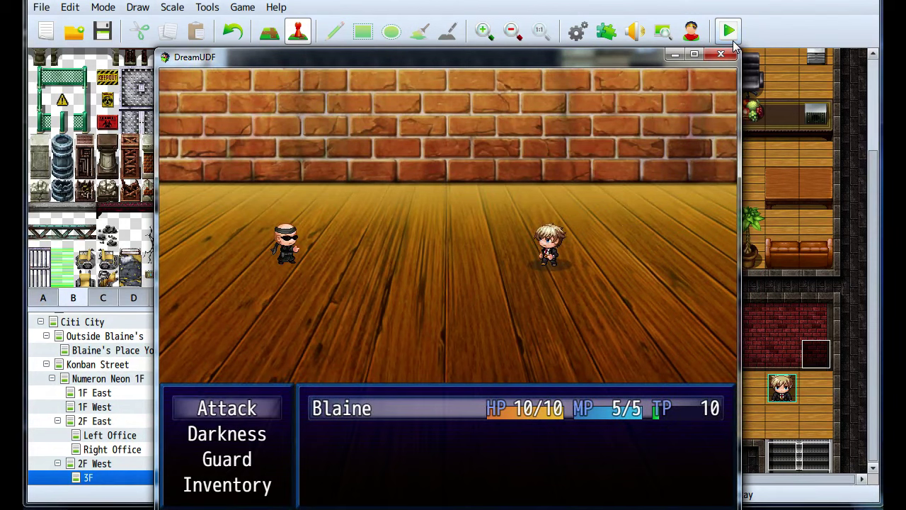
Use Blaine's Darkness command in the bouncer battle and end the playtest.
key(Down)
key(Return)
key(Return)
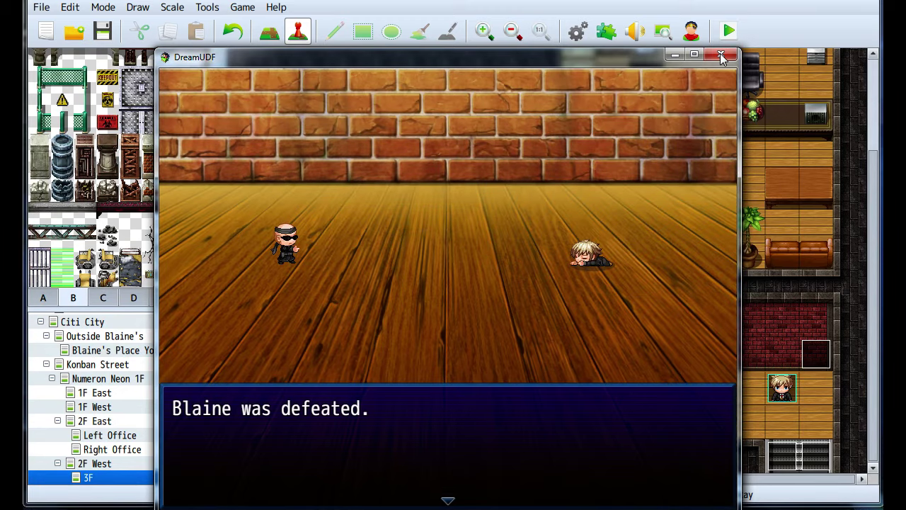
click(722, 55)
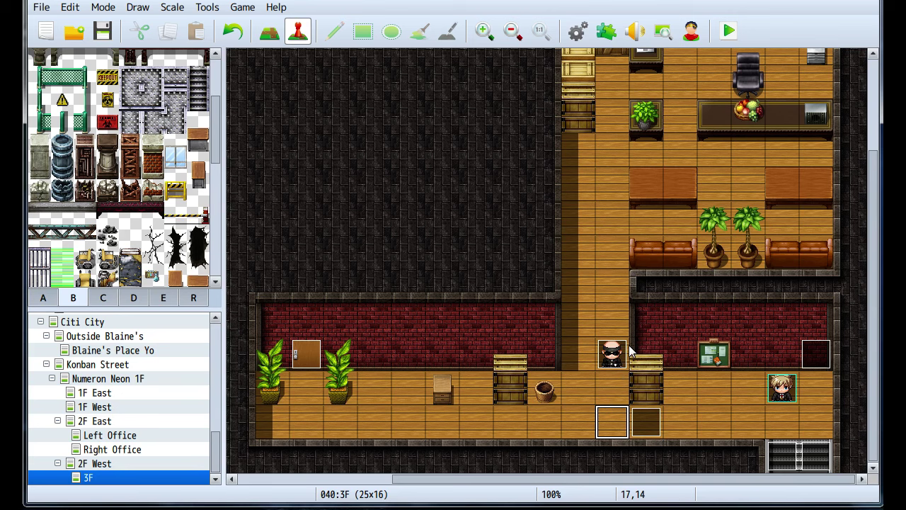
Look over the 2F West map and recheck the Ooookay event on 3F without changing anything.
click(94, 463)
scroll(538, 361, down, 3)
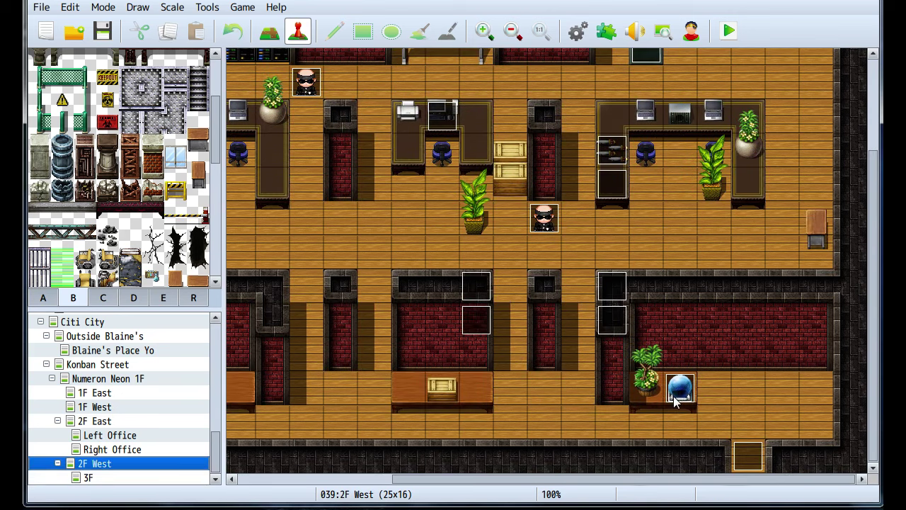
scroll(588, 394, up, 3)
click(88, 478)
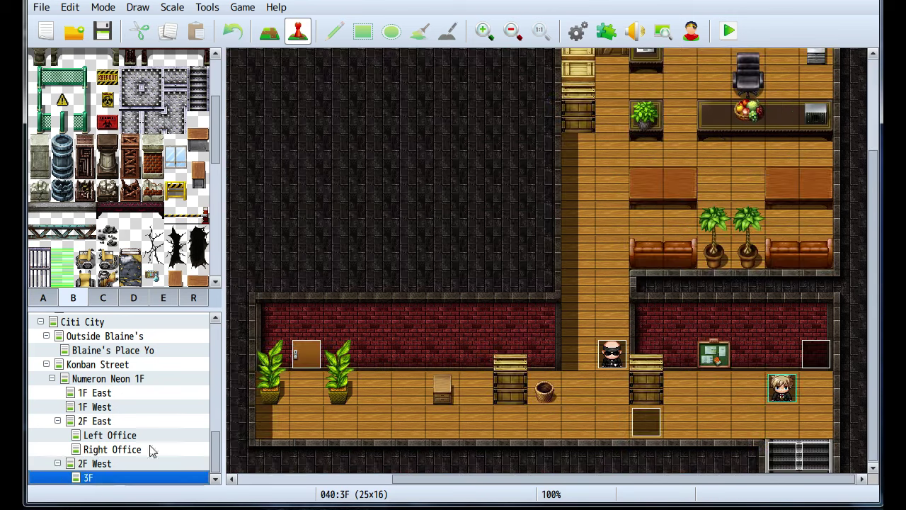
scroll(597, 313, up, 2)
scroll(620, 385, down, 2)
double_click(610, 360)
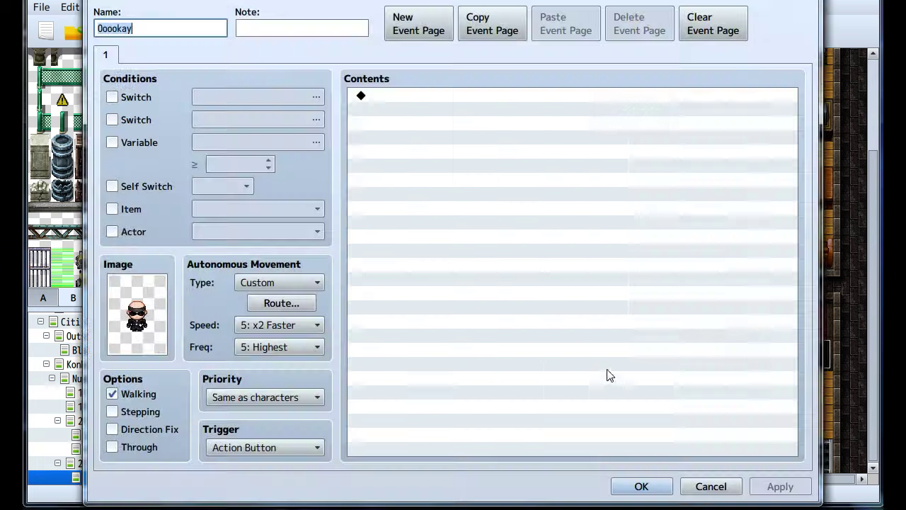
click(706, 481)
Inspect Ooookay's movement route in the Pepperoni Pizza branch of EV006 and leave it unchanged.
double_click(646, 422)
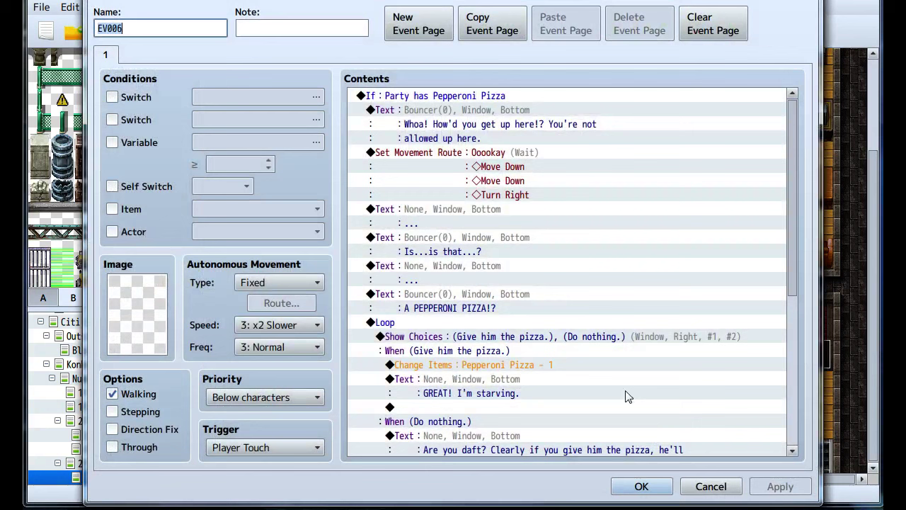
click(453, 156)
right_click(453, 156)
click(482, 179)
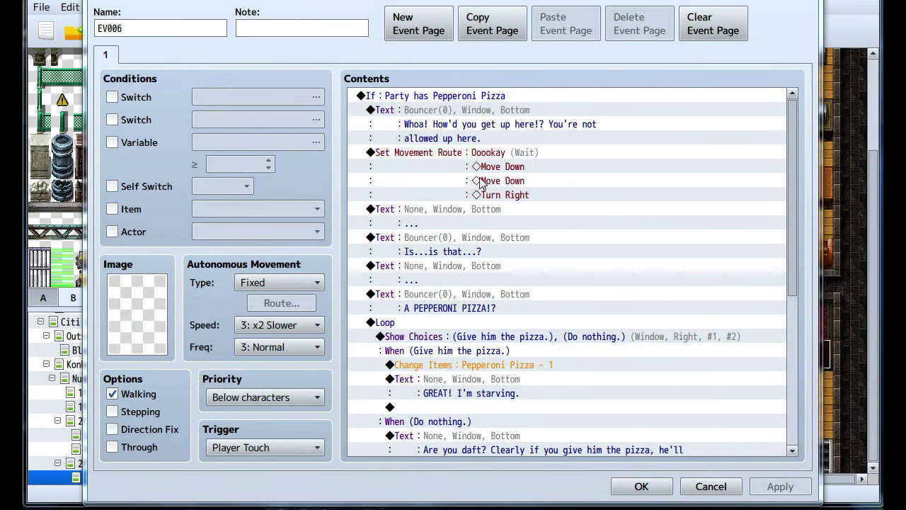
click(242, 150)
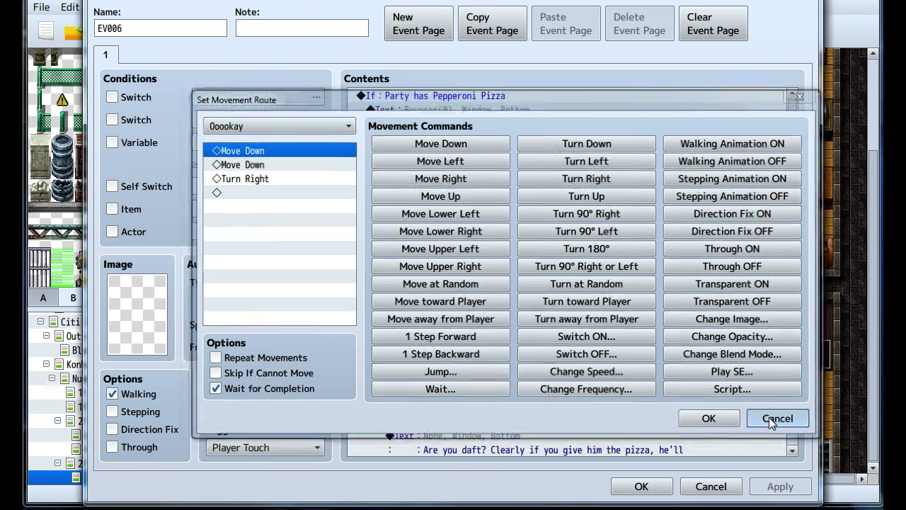
click(772, 420)
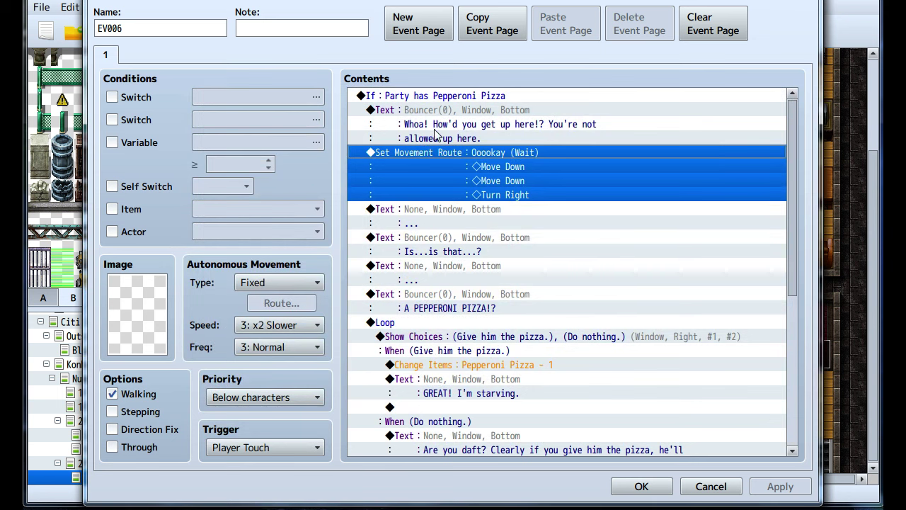
Insert an Exclamation balloon icon for Ooookay before the first text in EV006's Pepperoni Pizza branch.
click(415, 111)
key(Insert)
click(454, 58)
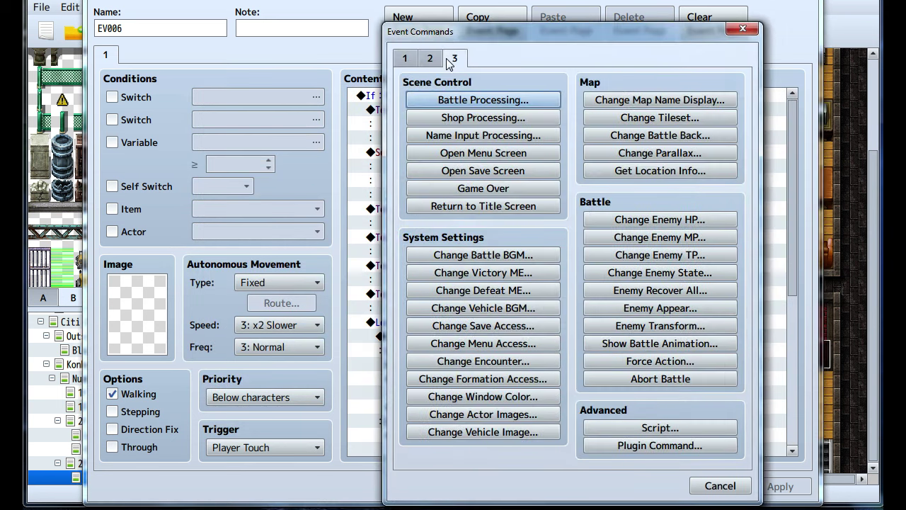
click(430, 59)
click(483, 308)
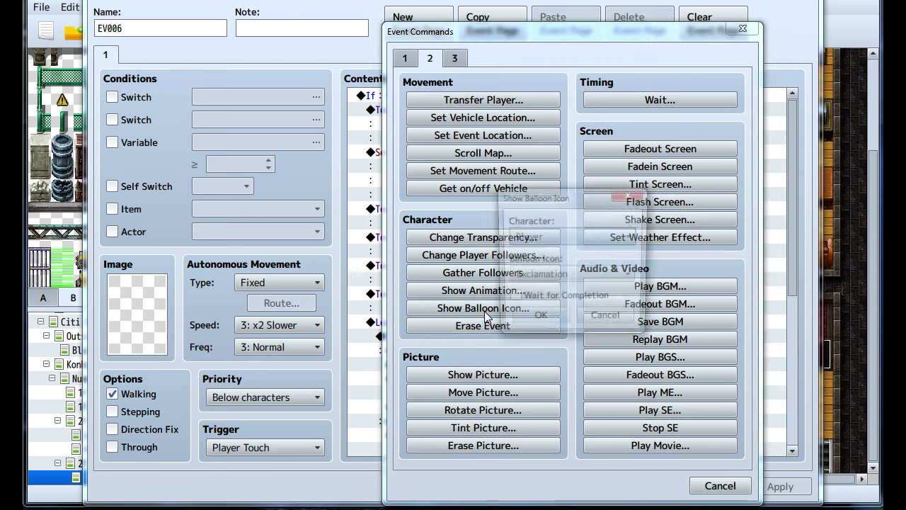
click(520, 236)
click(528, 335)
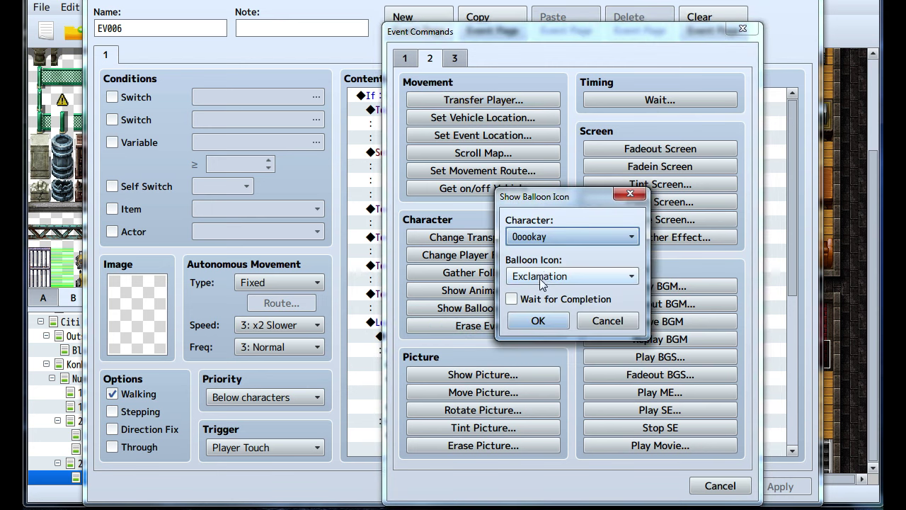
click(533, 327)
Copy the Ooookay balloon icon command to the start of EV006's Else branch and accept the event.
click(422, 113)
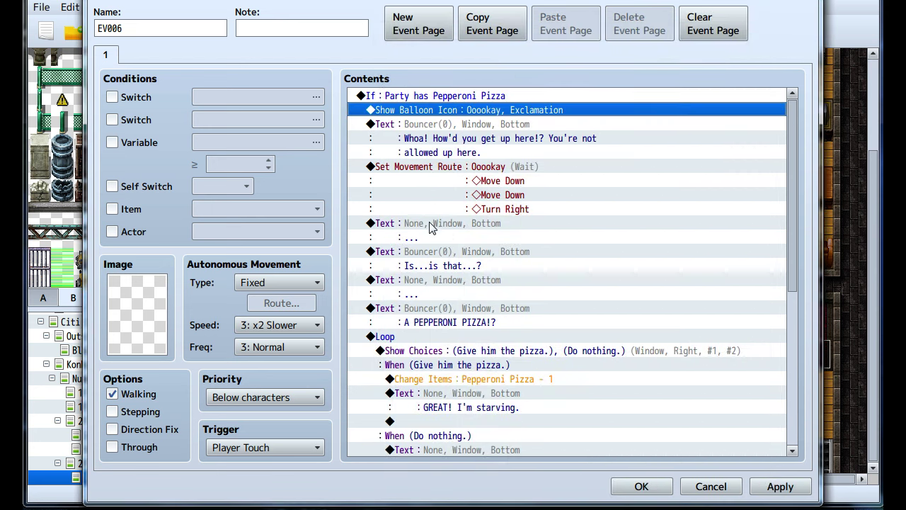
scroll(433, 228, down, 7)
click(473, 312)
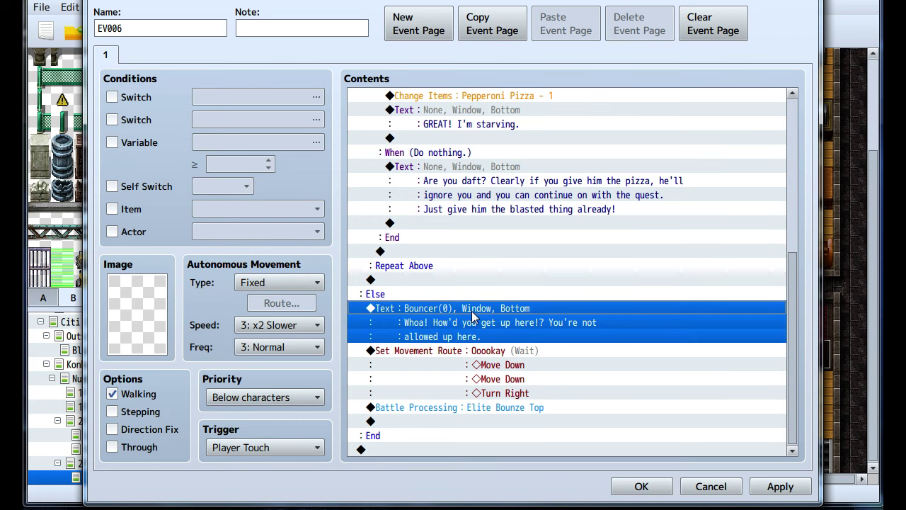
key(ctrl+v)
click(779, 489)
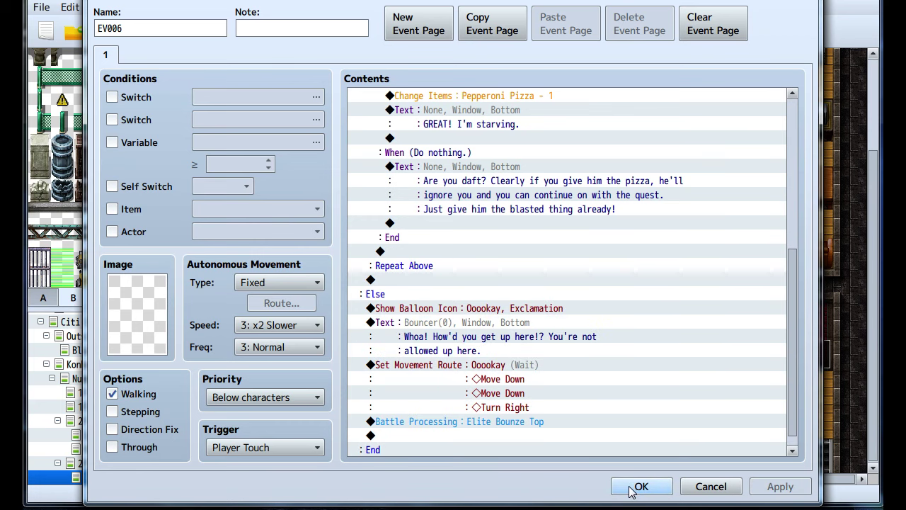
click(664, 486)
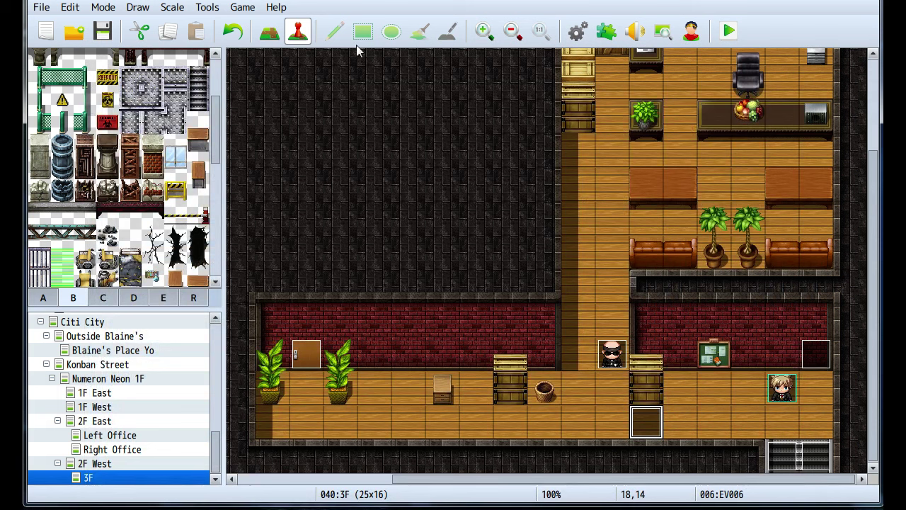
Move the crate stack beside the bouncer one tile right on the 3F map, restoring the floor and wall behind it.
click(271, 32)
click(650, 356)
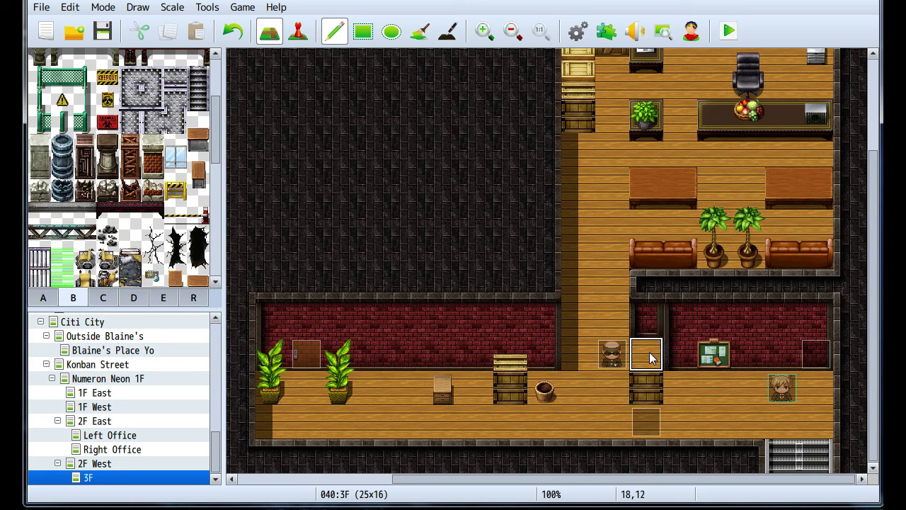
key(ctrl+z)
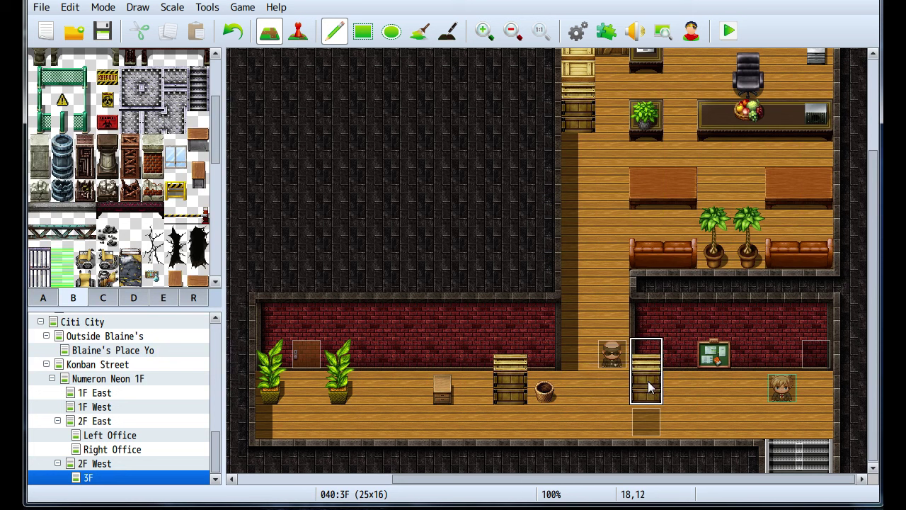
click(674, 380)
right_click(655, 370)
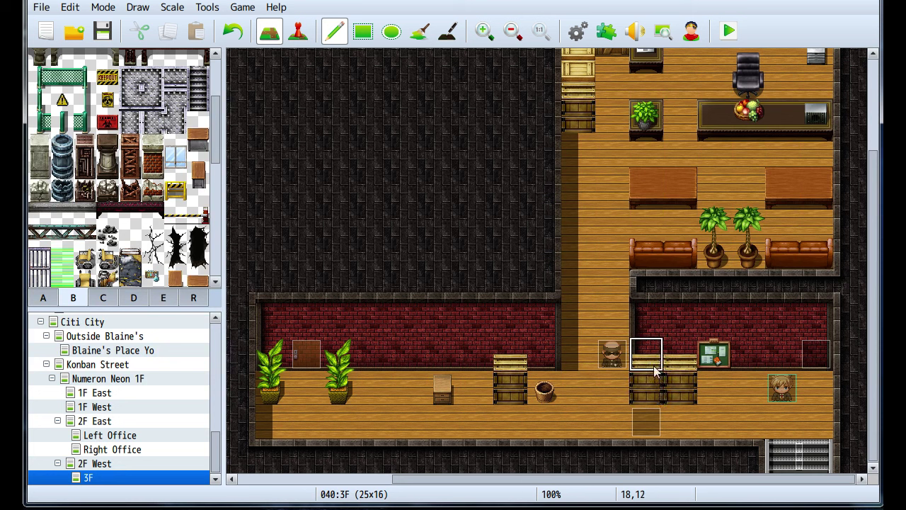
click(641, 390)
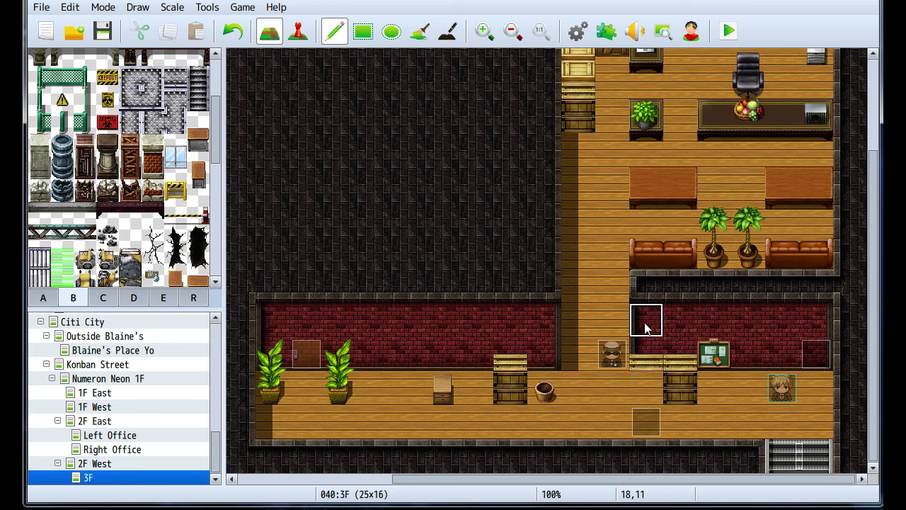
click(644, 358)
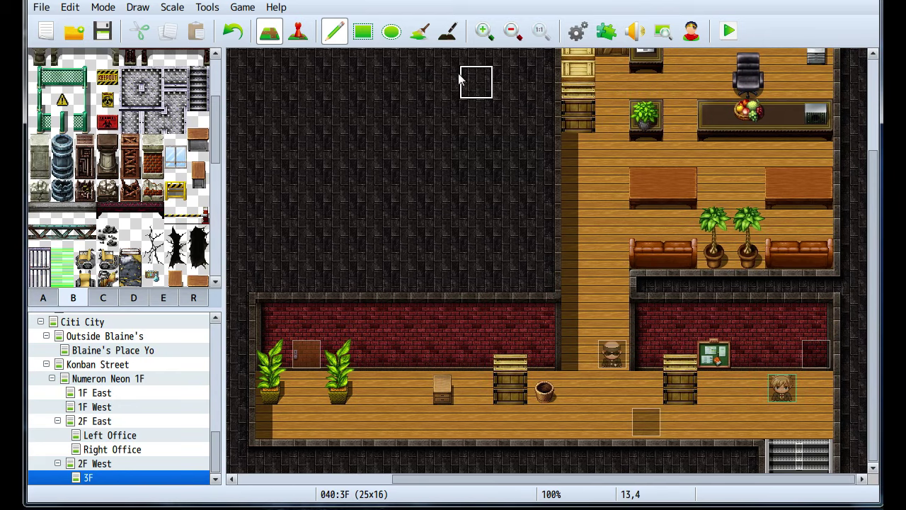
Return to event editing and count the tiles along the lower corridor row from beside EV006 to the left wall.
click(298, 32)
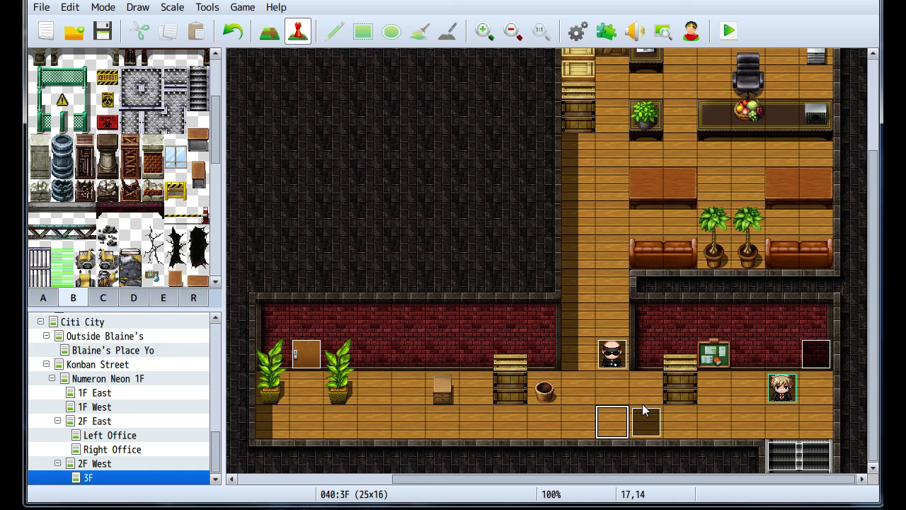
key(Left)
key(Left)
key(Left)
key(Left)
key(Left)
key(Left)
key(Left)
key(Left)
key(Left)
key(Left)
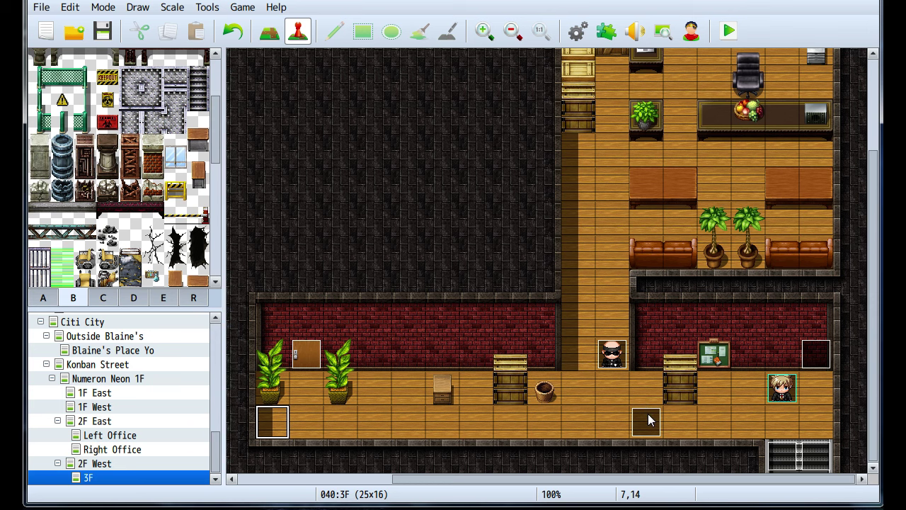
Add a player movement route command after "GREAT! I'm starving." in EV006's "Give him the pizza." choice.
click(647, 418)
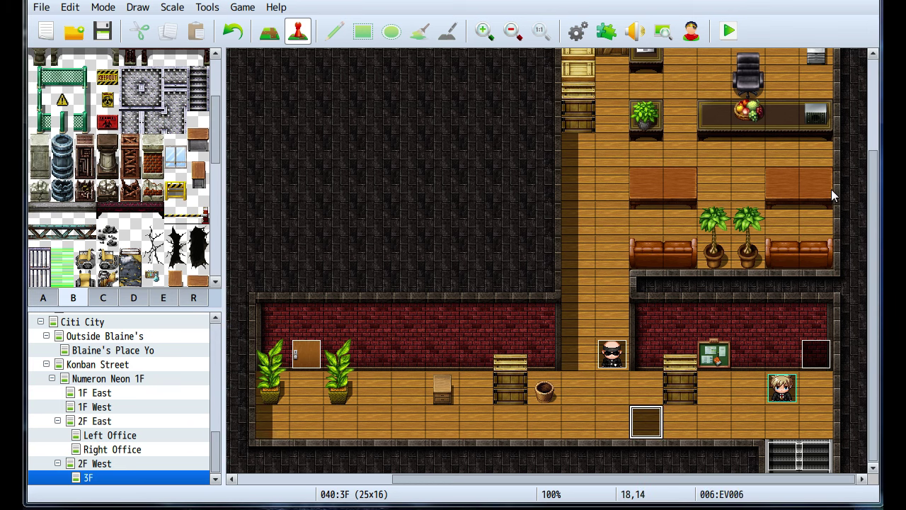
key(Return)
scroll(792, 150, down, 1)
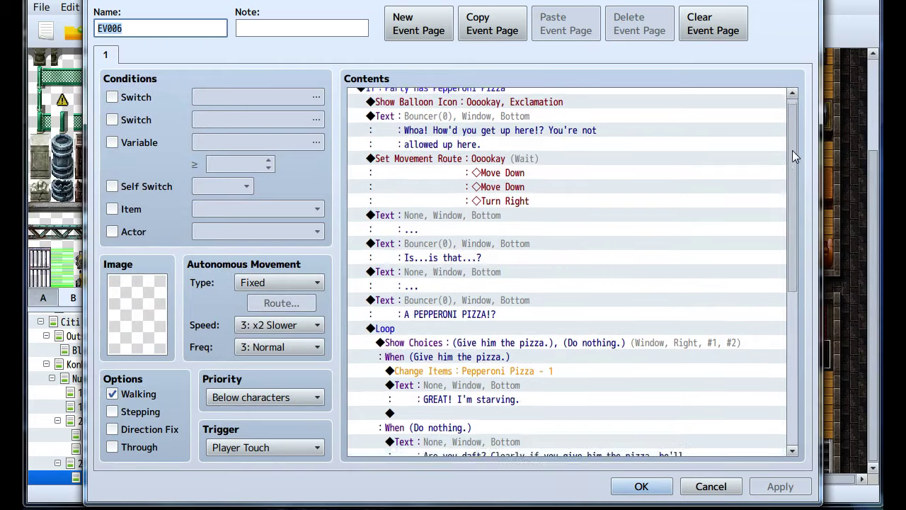
drag(793, 151, 797, 182)
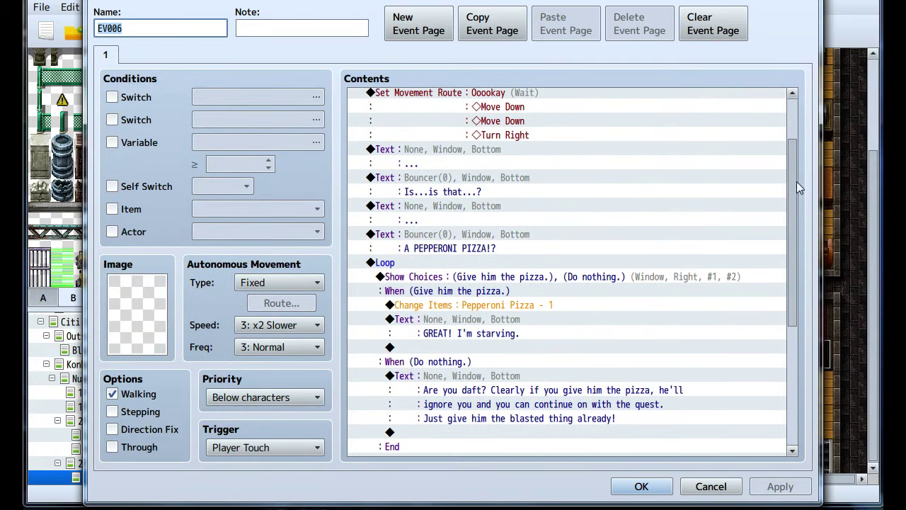
scroll(449, 295, down, 3)
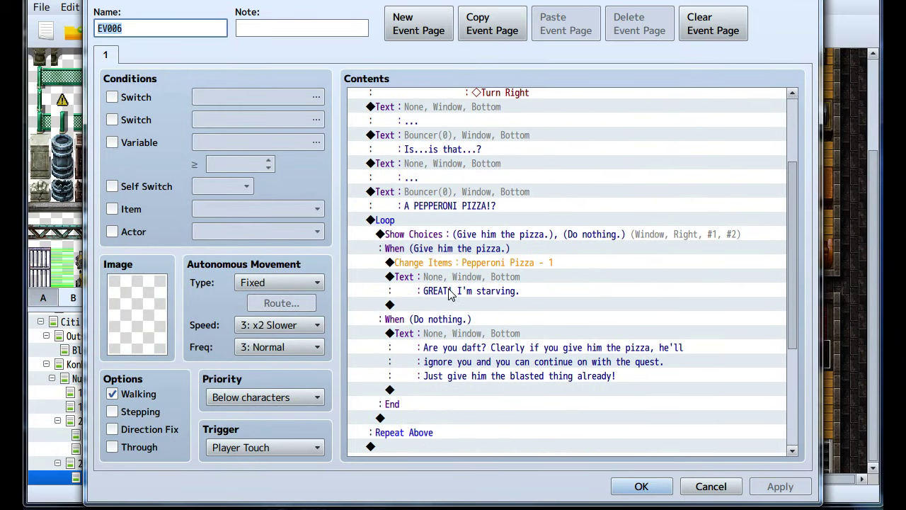
scroll(449, 295, down, 1)
click(441, 291)
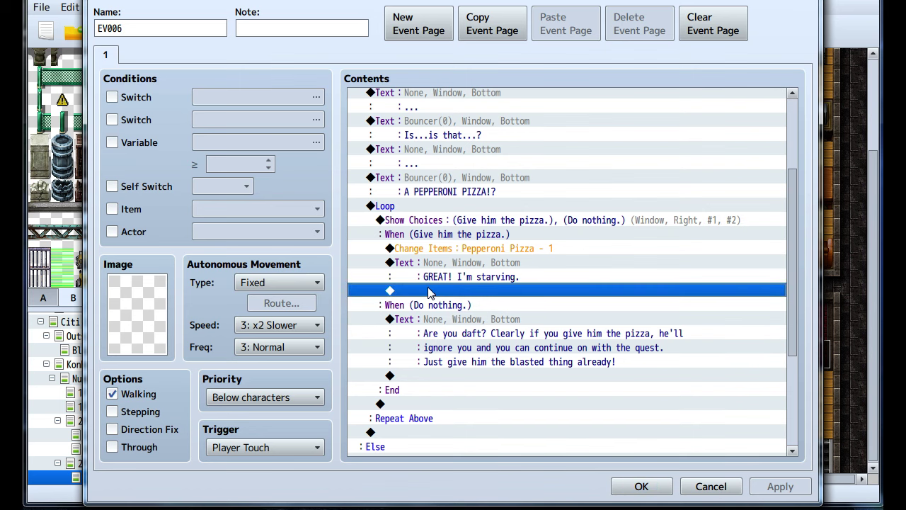
double_click(430, 291)
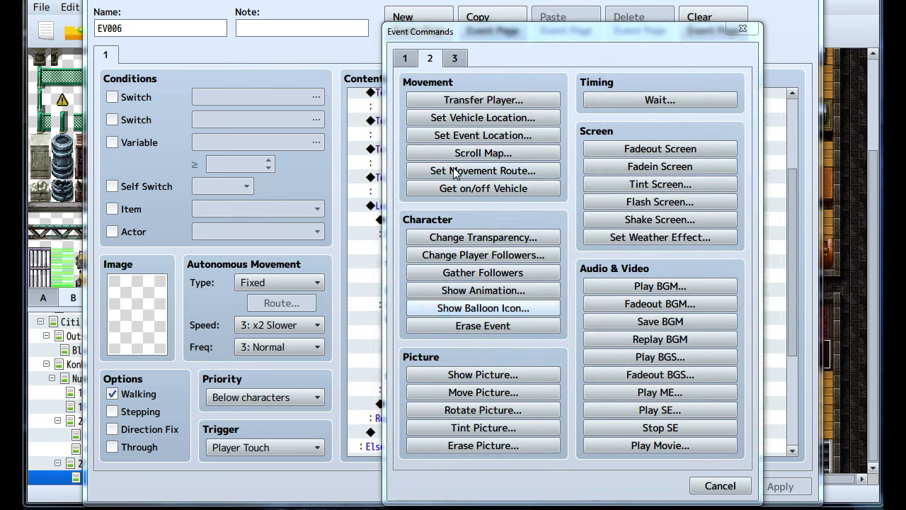
click(455, 172)
Add a Change Speed command with speed 6 to the new movement route.
click(654, 371)
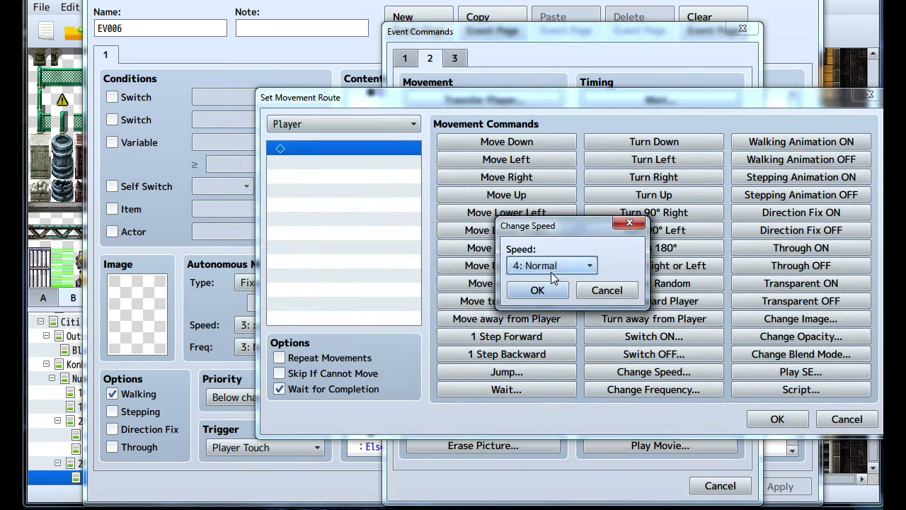
click(552, 267)
click(546, 362)
click(538, 291)
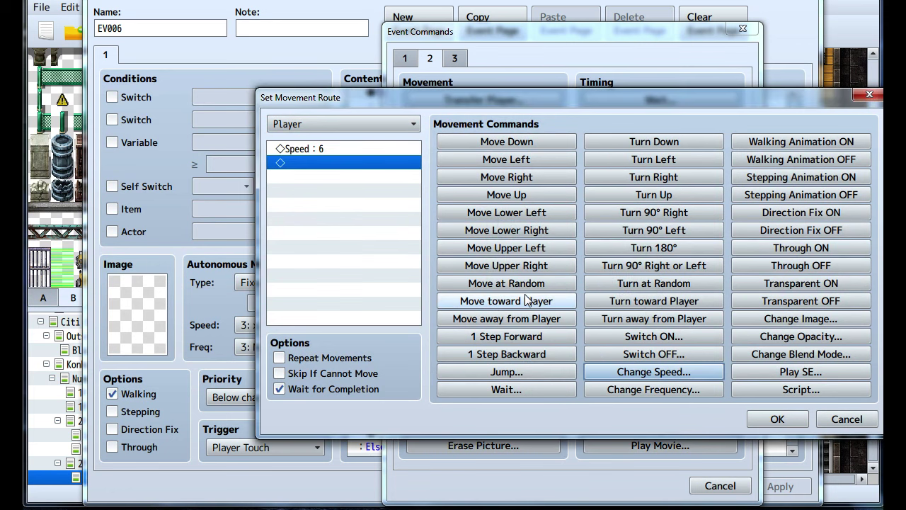
Add ten Move Left commands to the player's movement route and enable Skip If Cannot Move, keeping Wait for Completion on.
click(504, 161)
click(500, 163)
click(500, 165)
double_click(497, 160)
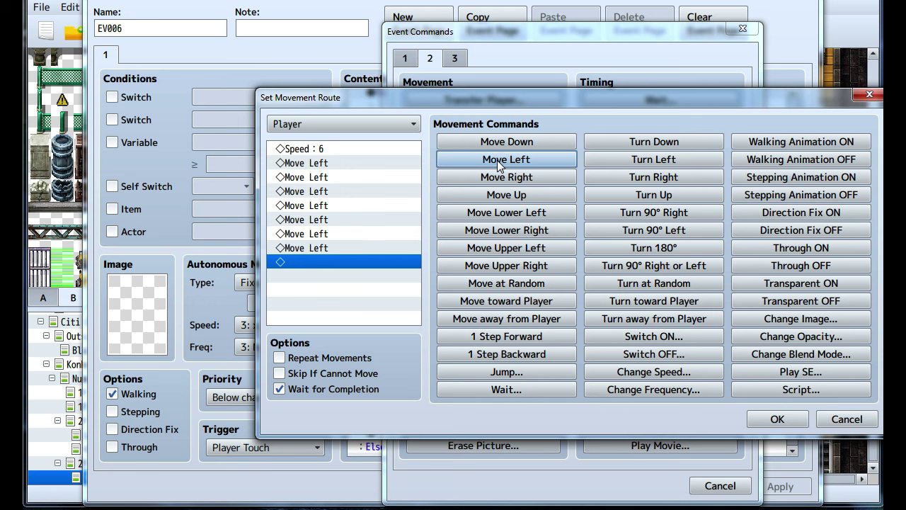
click(497, 160)
double_click(497, 160)
click(280, 388)
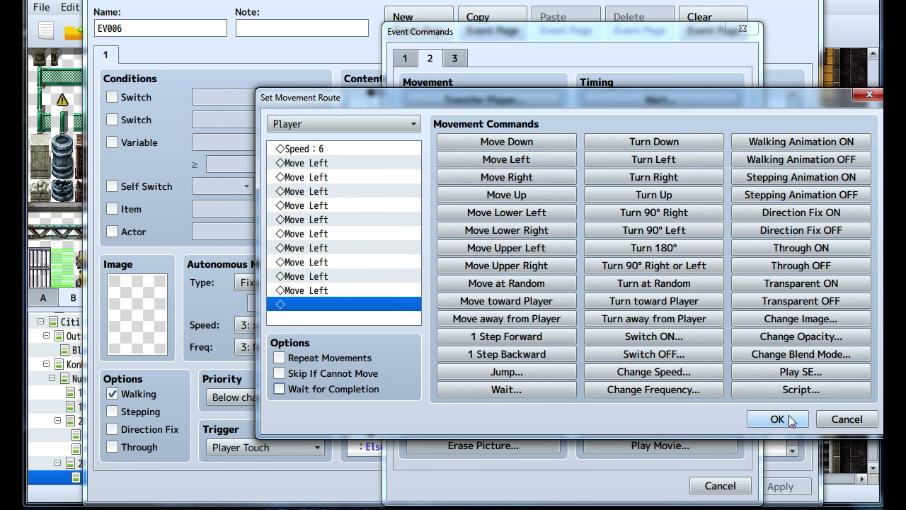
click(326, 388)
click(315, 373)
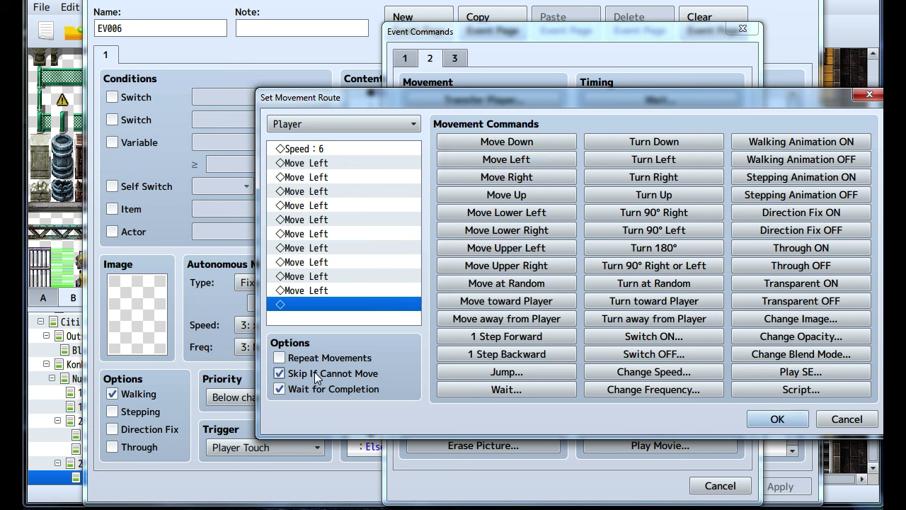
click(775, 418)
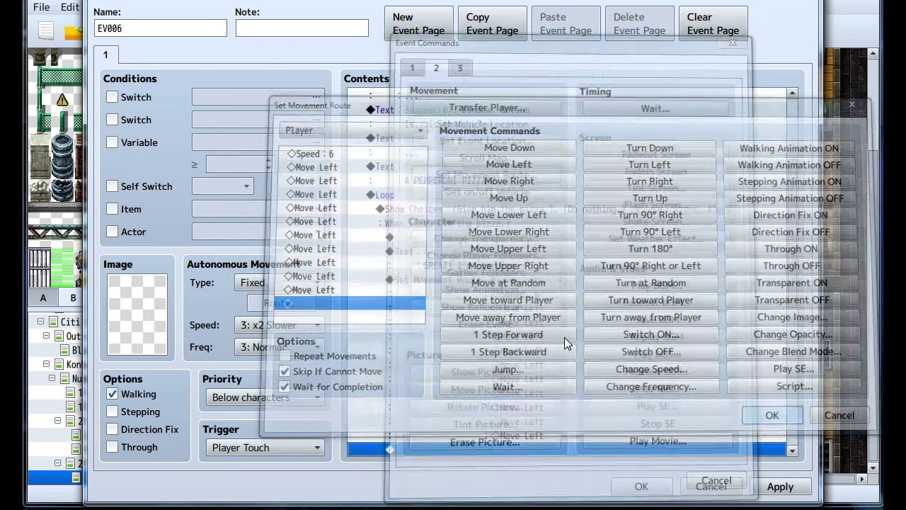
Add a Control Switches command turning 0003 Pizza Guard ON after the player's movement route, and apply the event changes.
scroll(519, 305, down, 3)
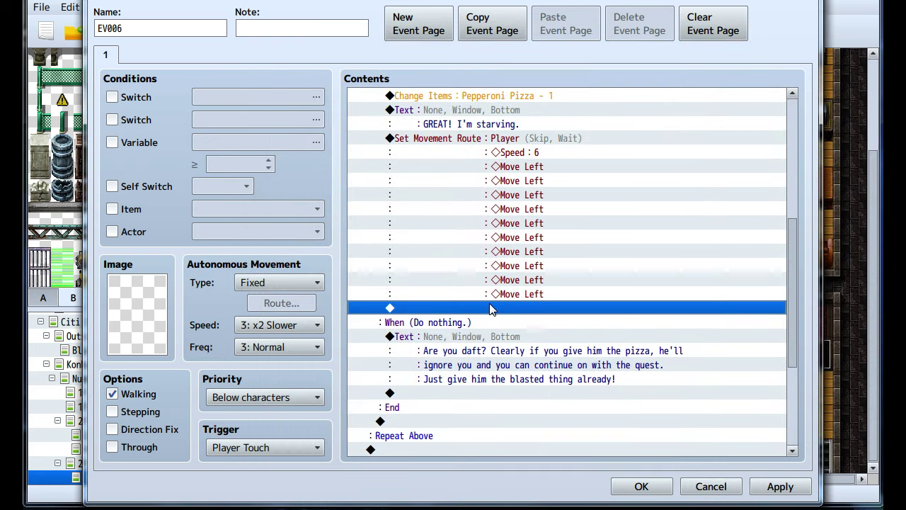
double_click(492, 309)
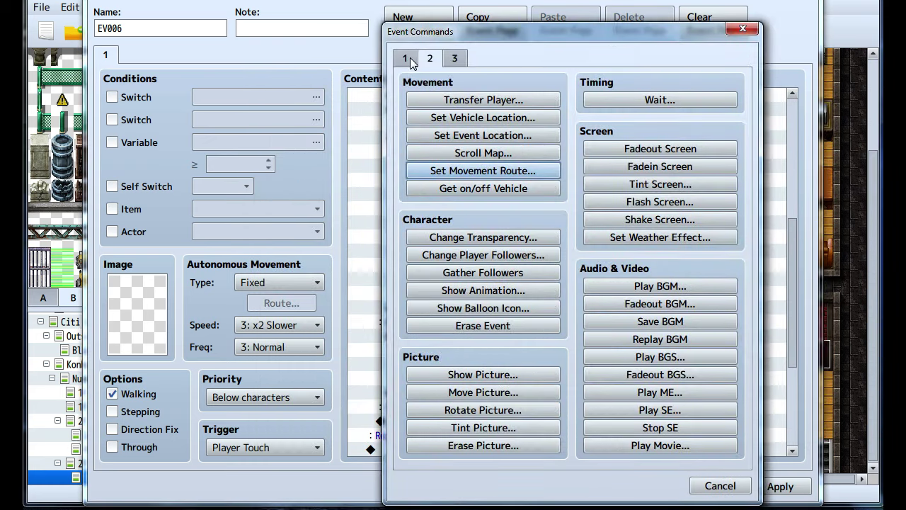
click(410, 63)
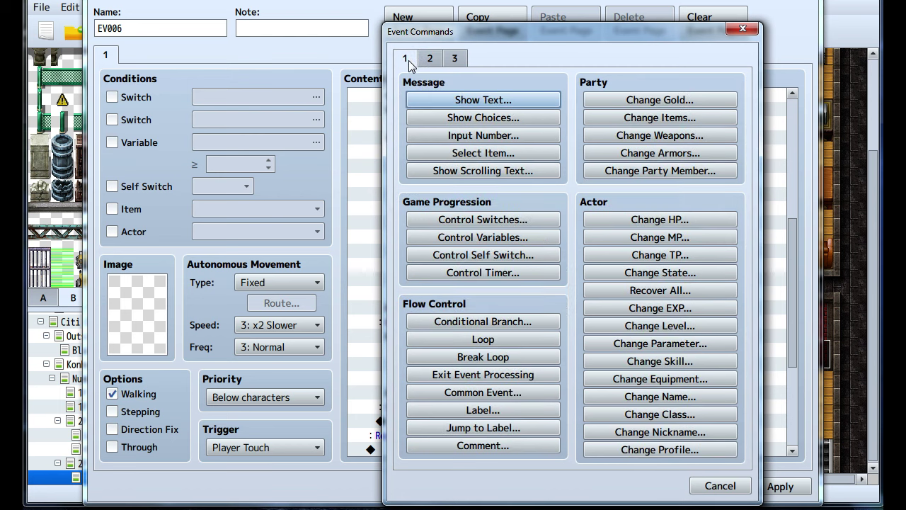
click(479, 219)
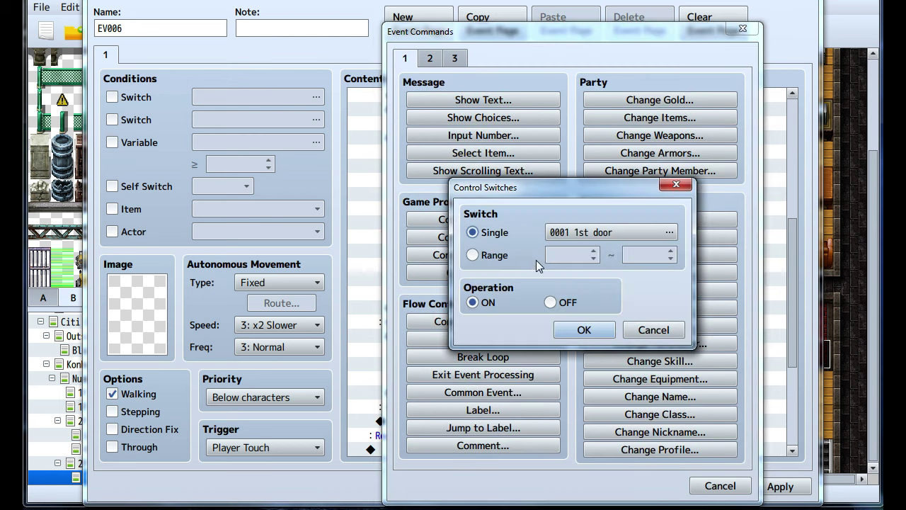
click(577, 232)
click(548, 439)
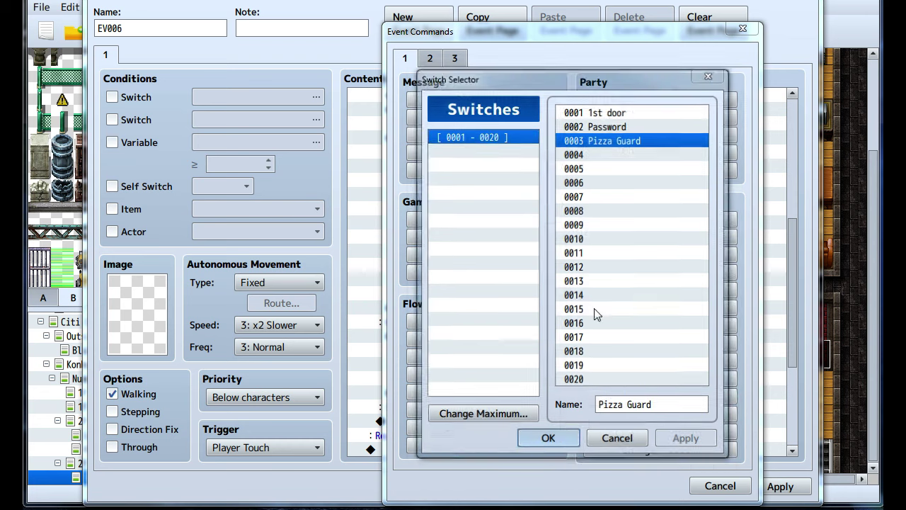
click(583, 330)
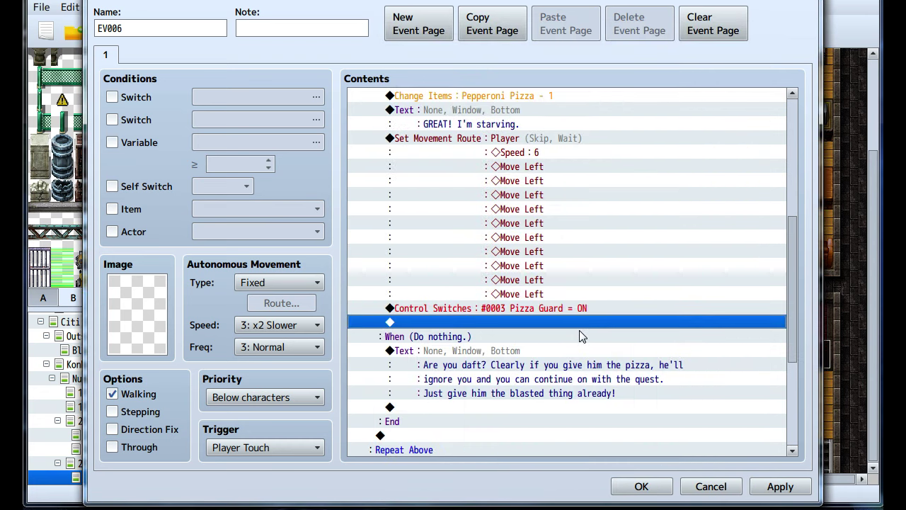
click(779, 486)
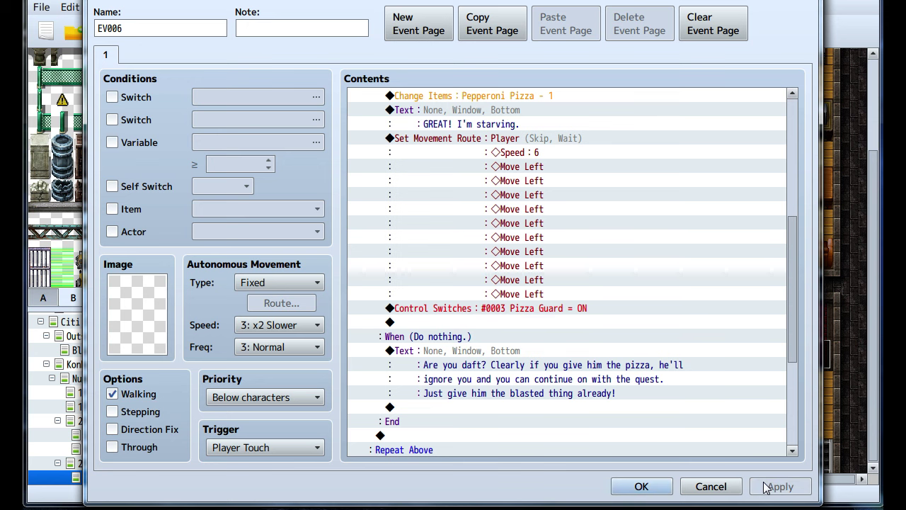
Add a text message after the Pizza Guard switch with Blaine1's fifth face and the text "\n<Blaine>", and save EV006.
scroll(439, 331, up, 4)
scroll(438, 333, down, 3)
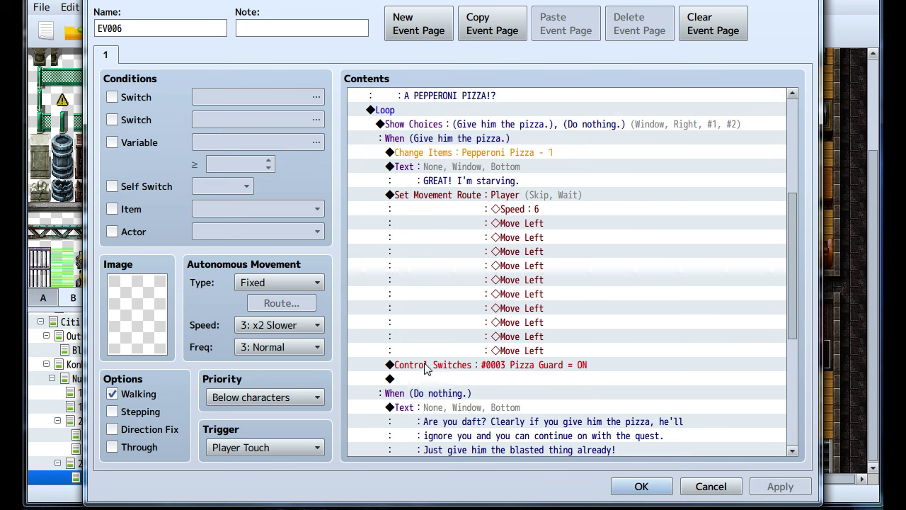
click(421, 381)
double_click(421, 380)
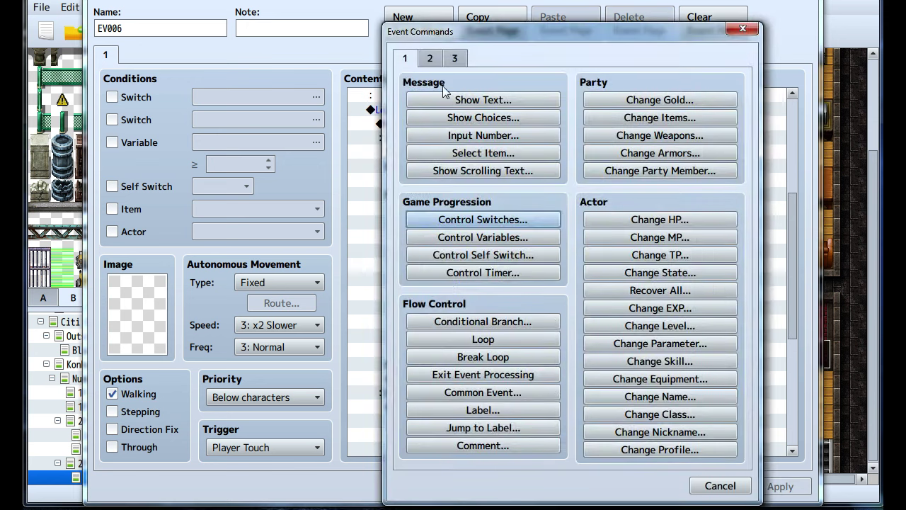
click(483, 100)
double_click(435, 240)
click(357, 196)
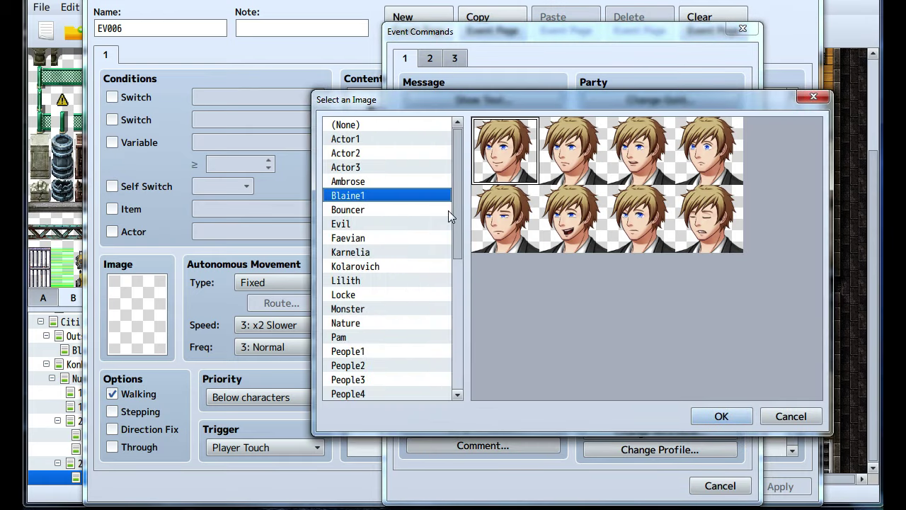
click(721, 414)
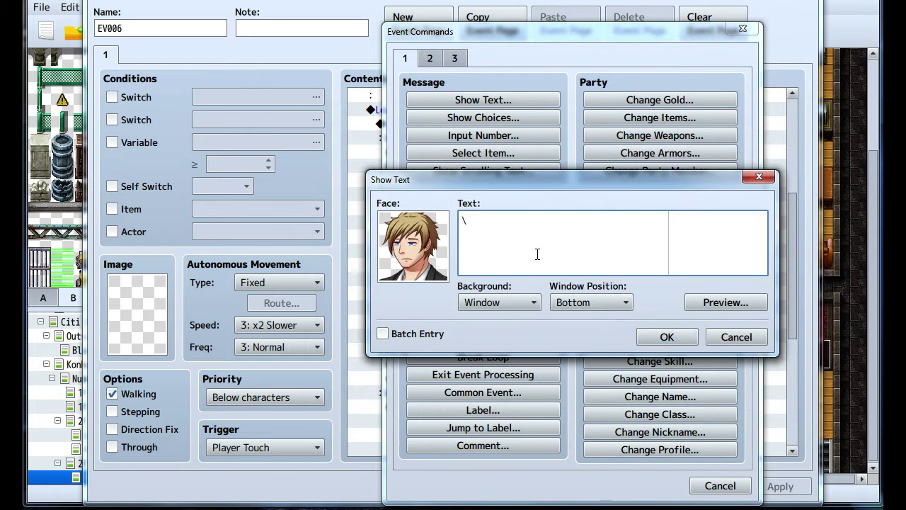
click(679, 336)
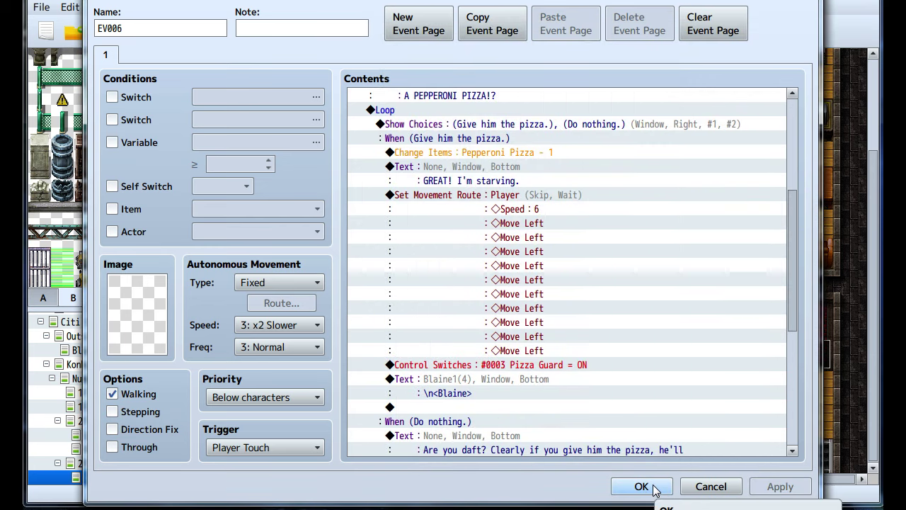
click(651, 487)
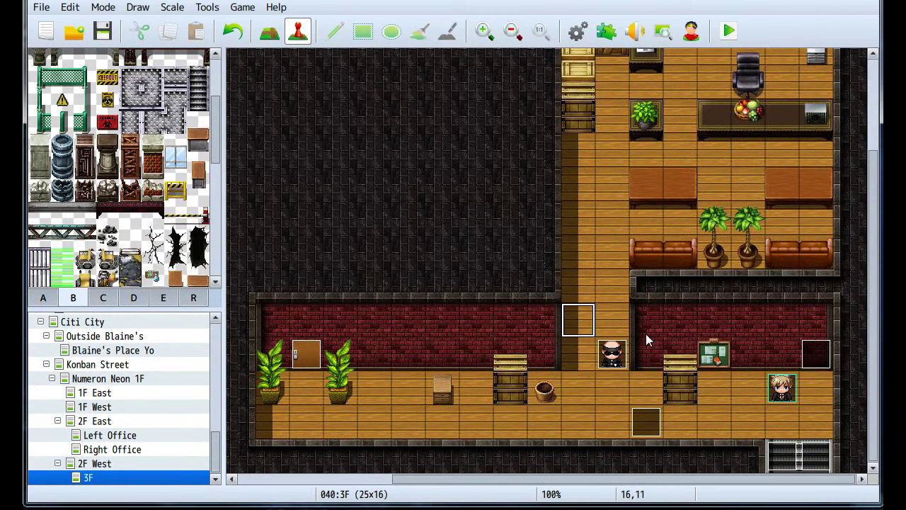
Look over the office room on the 3F map and open the database's troop settings.
scroll(697, 205, up, 3)
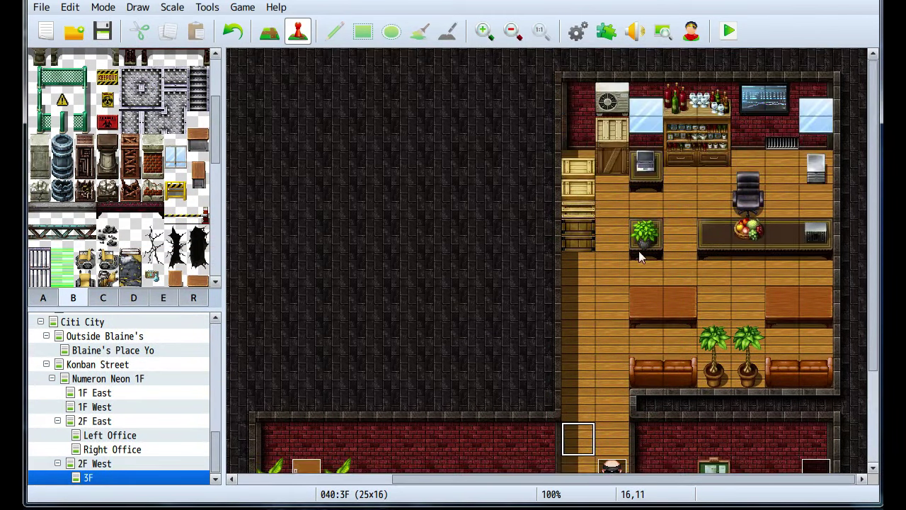
scroll(639, 253, down, 1)
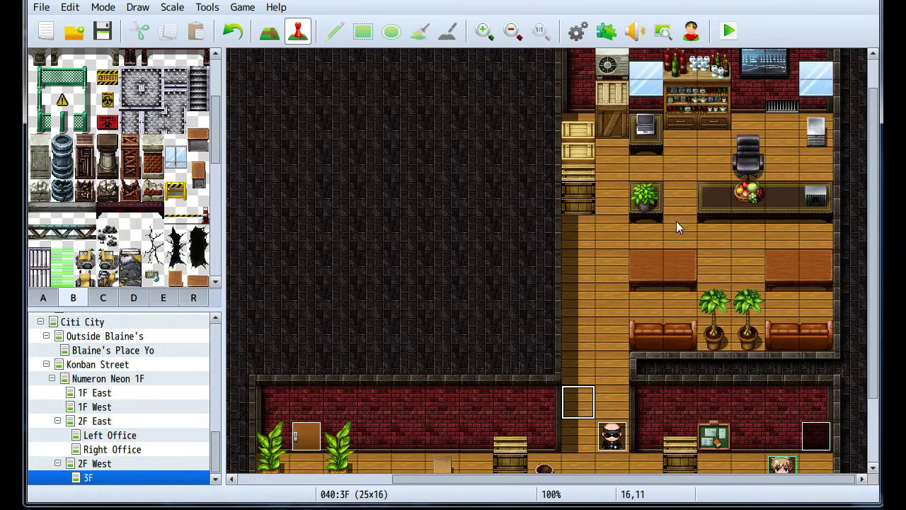
click(578, 31)
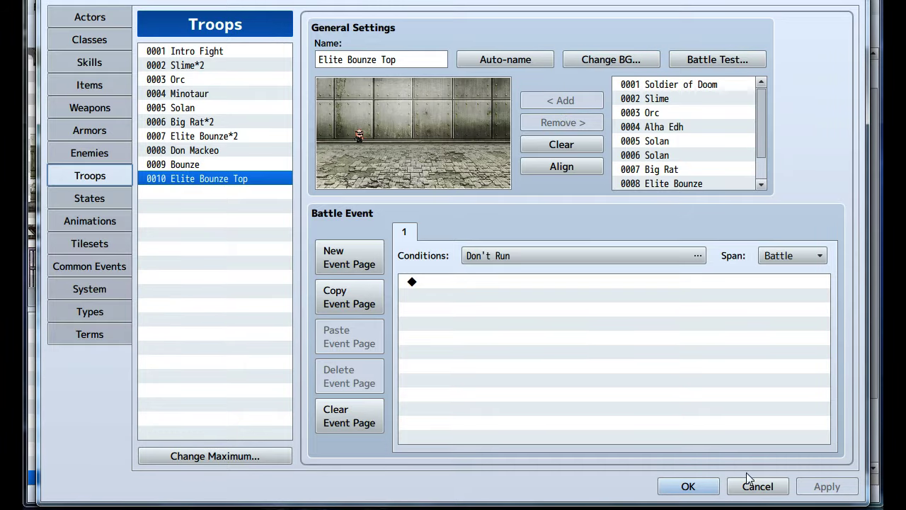
Close the database without saving and create an event on the desk's fruit basket with priority Same as characters.
click(749, 482)
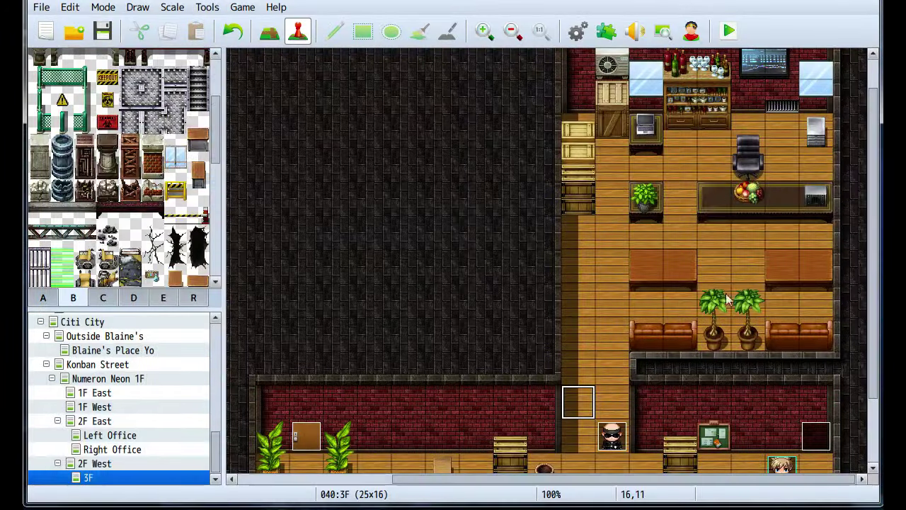
double_click(748, 199)
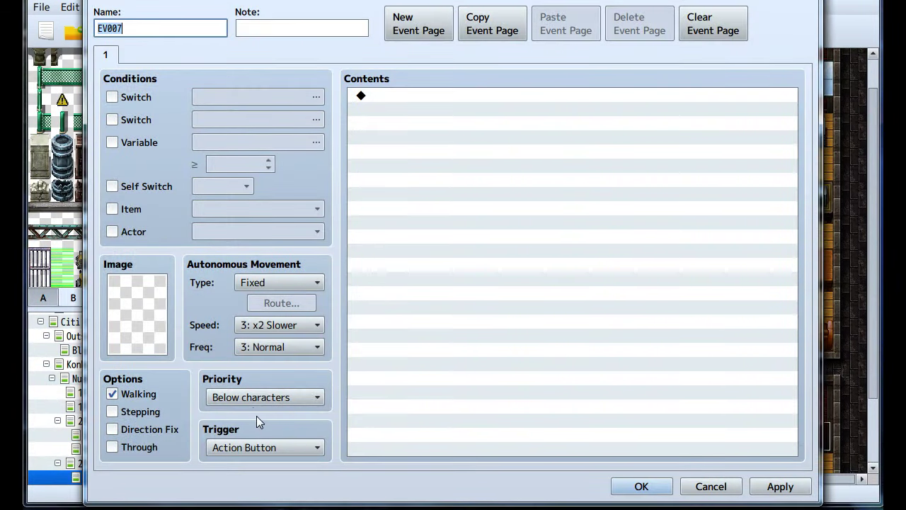
click(255, 397)
click(245, 430)
Add a Show Text command to the basket event reading "There's an apple in the basket! Yummy!".
double_click(550, 232)
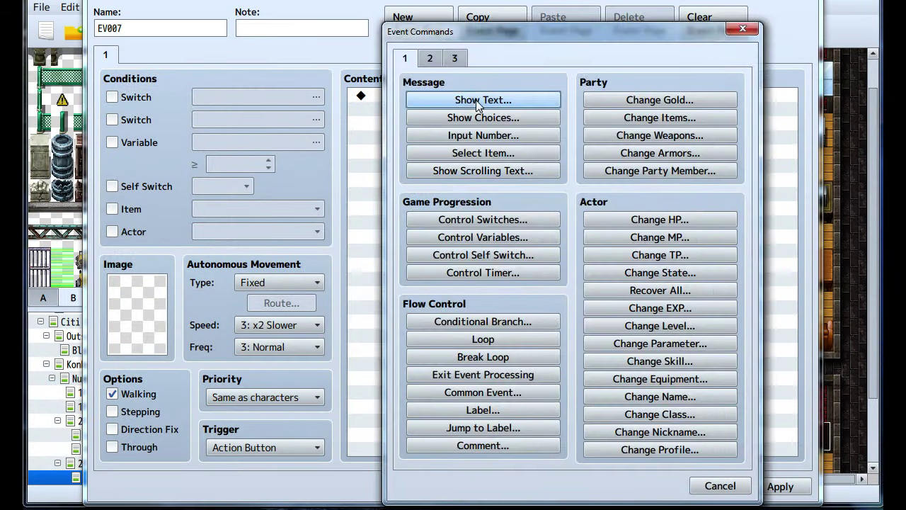
click(473, 99)
text(There's an apple in the )
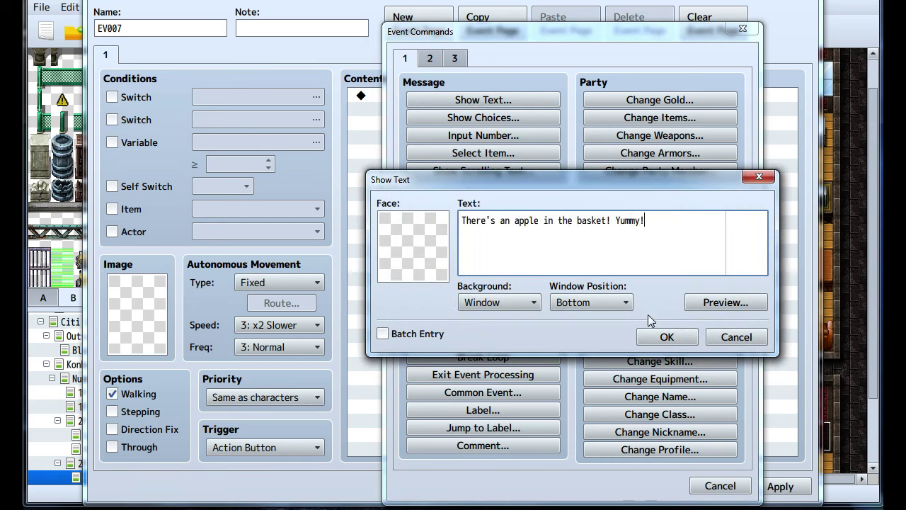
text(basket! Yummy!)
click(667, 336)
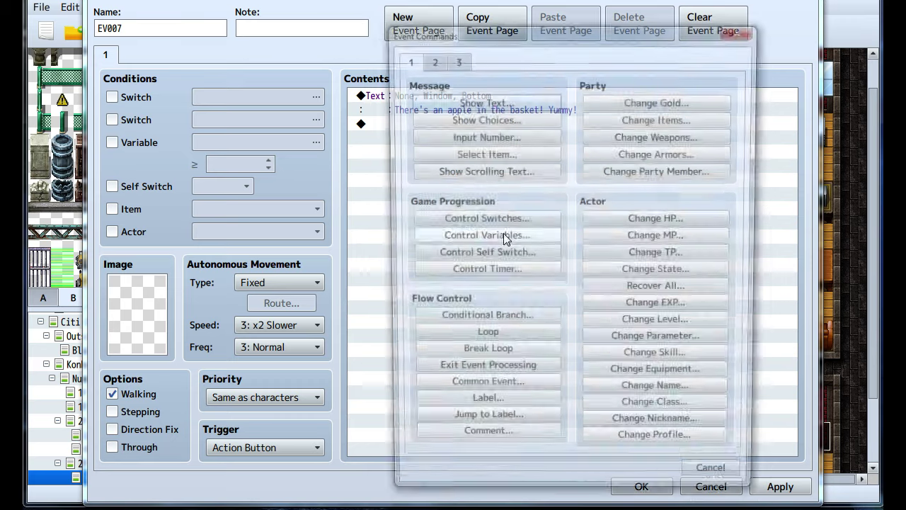
Add a Play SE command with the Item1 sound after the basket message.
double_click(482, 242)
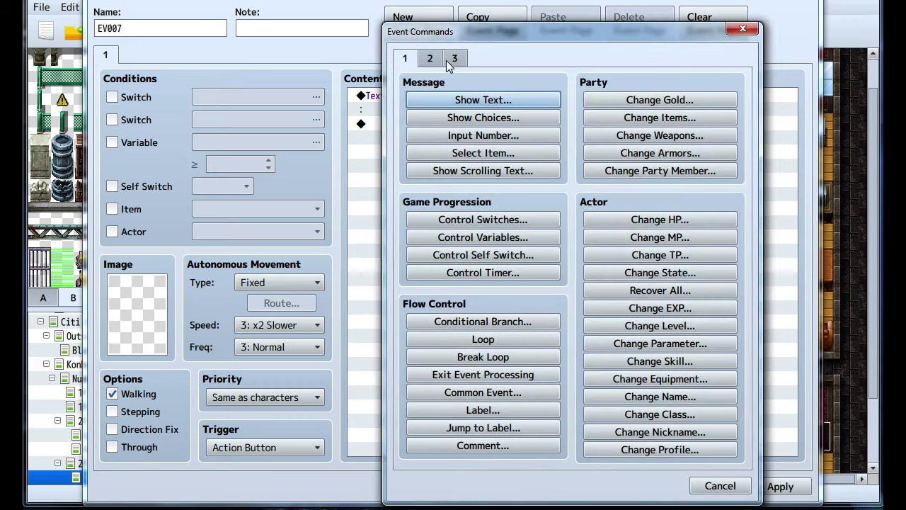
click(431, 60)
click(623, 410)
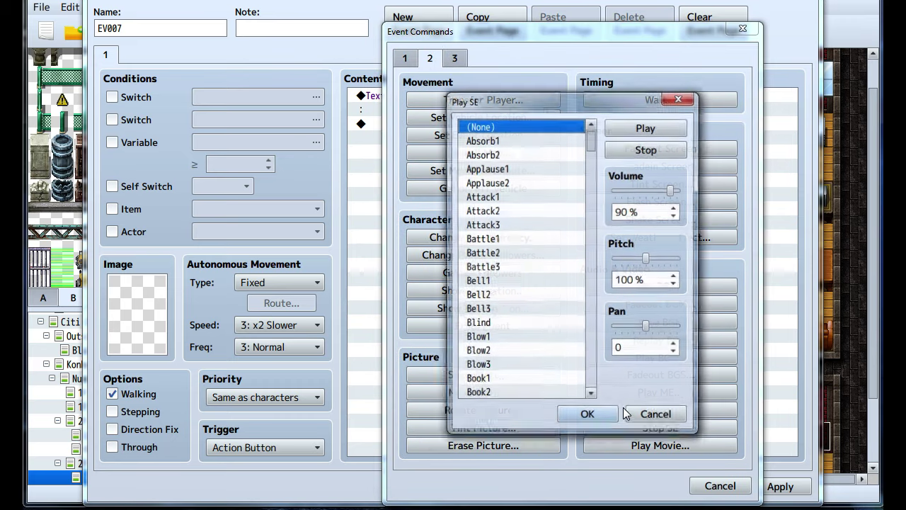
drag(592, 138, 590, 241)
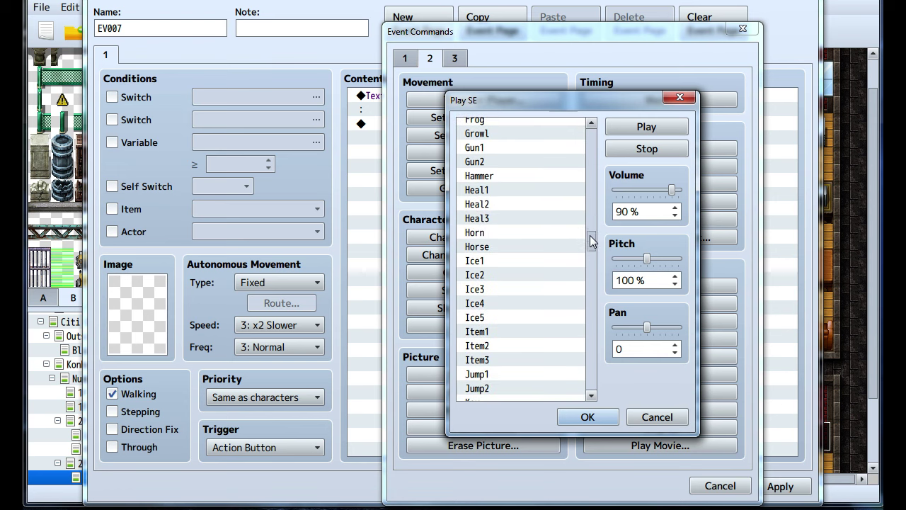
click(507, 333)
click(587, 416)
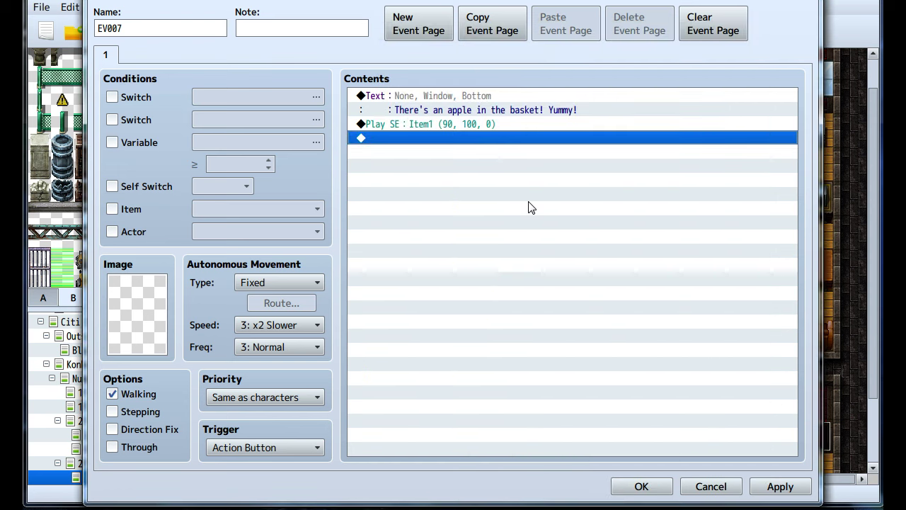
Add a Change Items command that increases Apple by 1 after the sound effect.
double_click(529, 137)
click(406, 58)
click(658, 117)
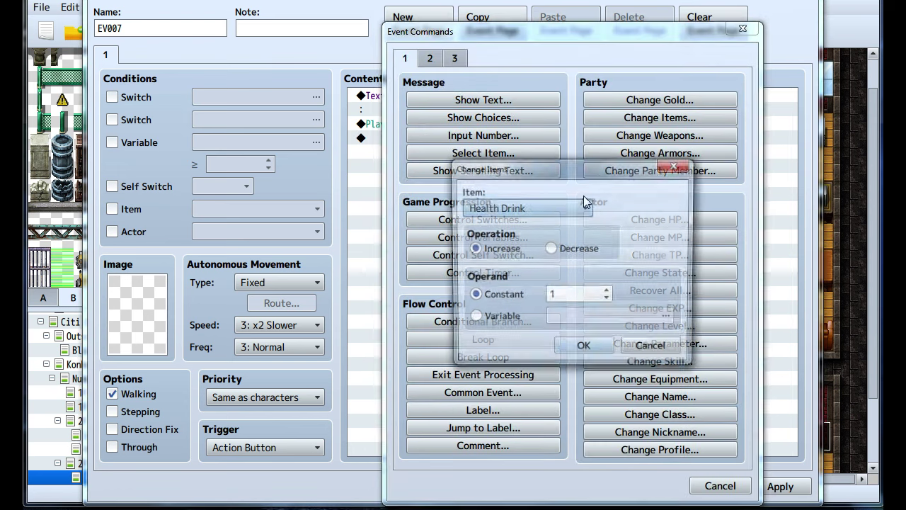
click(541, 208)
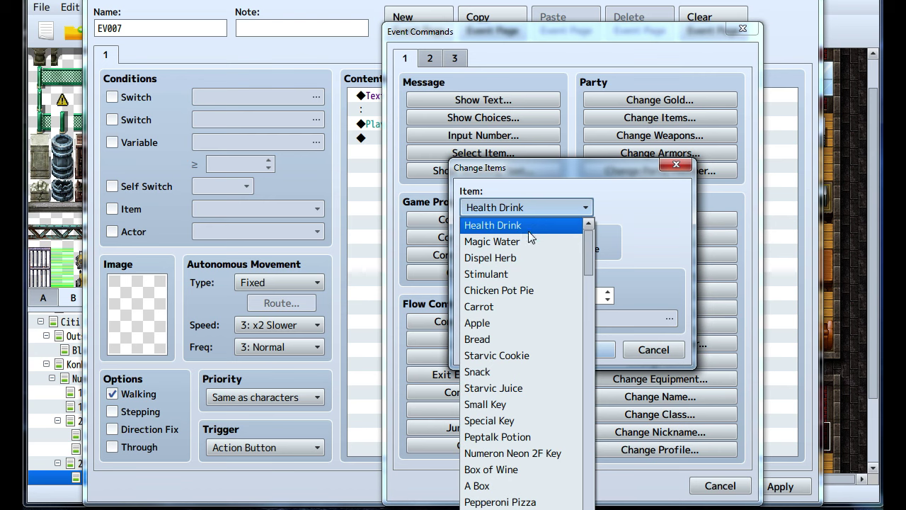
click(490, 325)
click(578, 350)
Add a second Show Text command reading "\c[17]Found an apple!" after the item change.
double_click(464, 152)
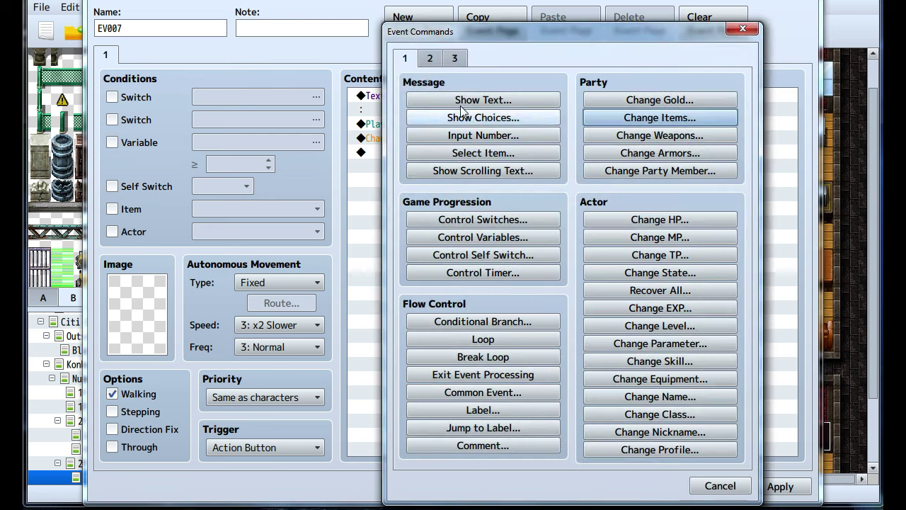
click(430, 99)
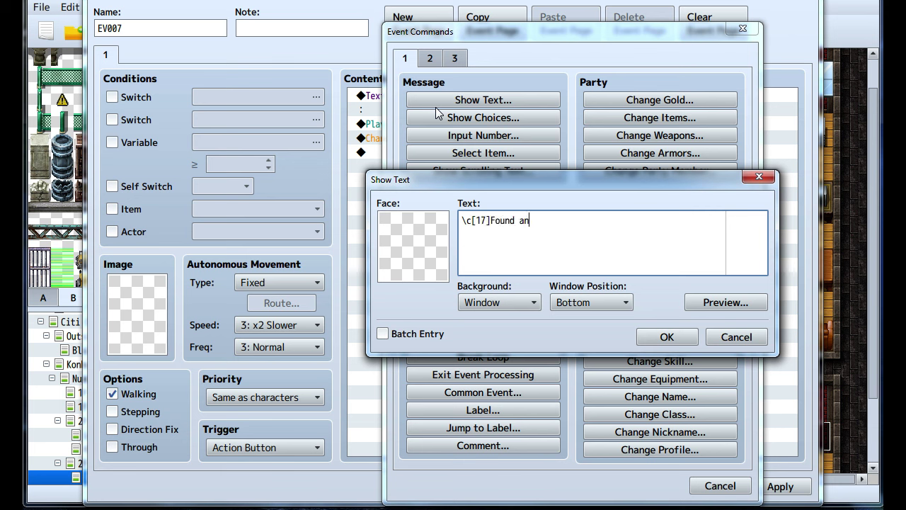
click(712, 303)
click(814, 331)
click(670, 337)
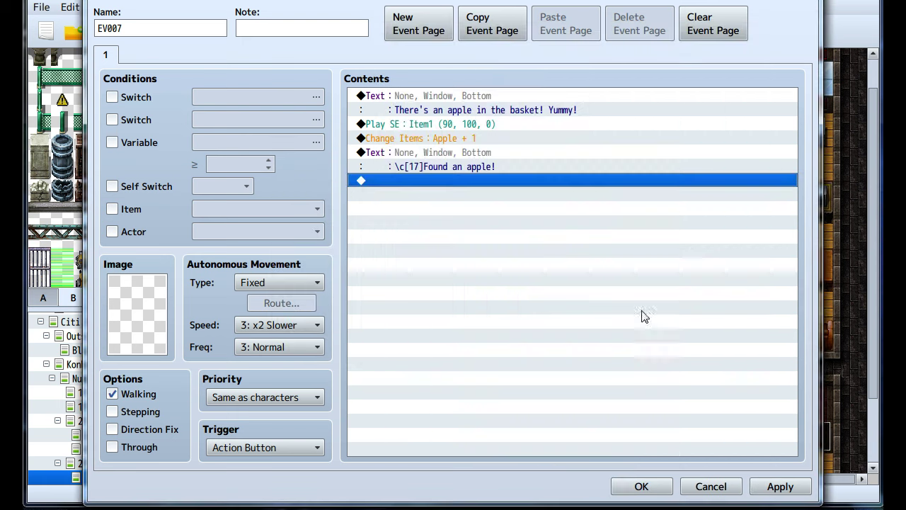
Add a Control Self Switch command that turns self switch A ON at the end of the basket event.
double_click(441, 206)
click(458, 254)
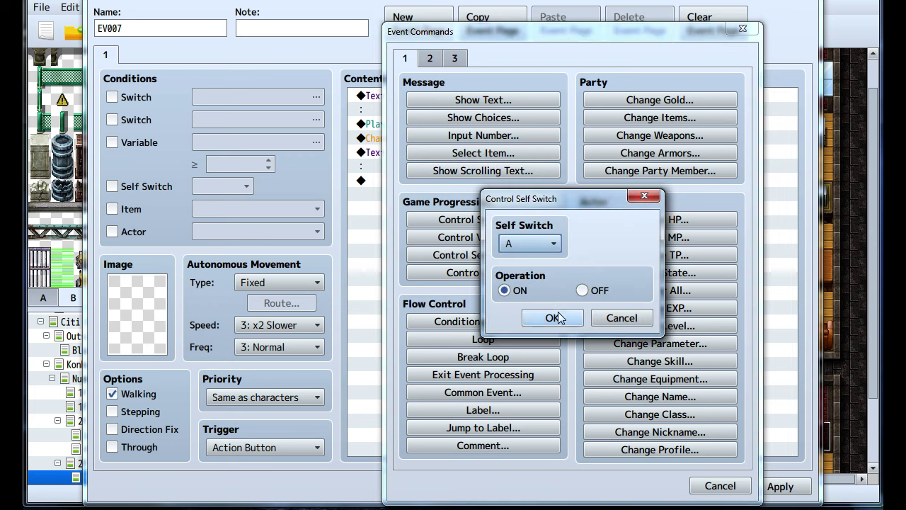
click(551, 318)
Add an empty second event page conditioned on self switch A and save the basket event.
click(401, 29)
click(124, 190)
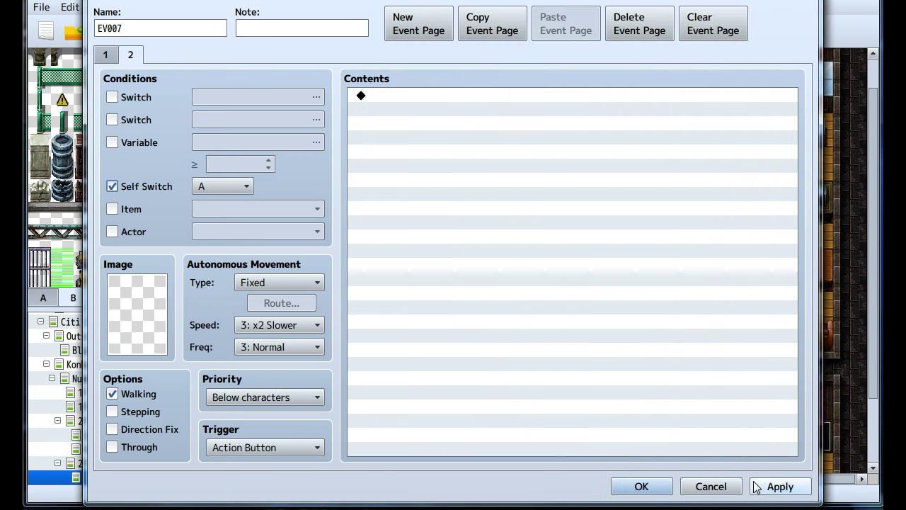
click(780, 486)
click(642, 486)
Create an empty event on the bucket in the lower hallway with priority Same as characters.
scroll(512, 184, down, 3)
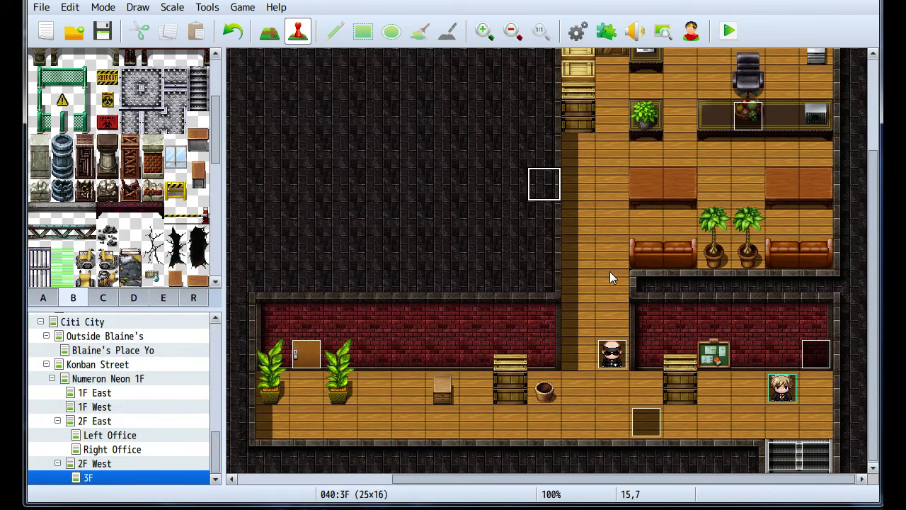
scroll(610, 277, up, 4)
scroll(684, 276, down, 3)
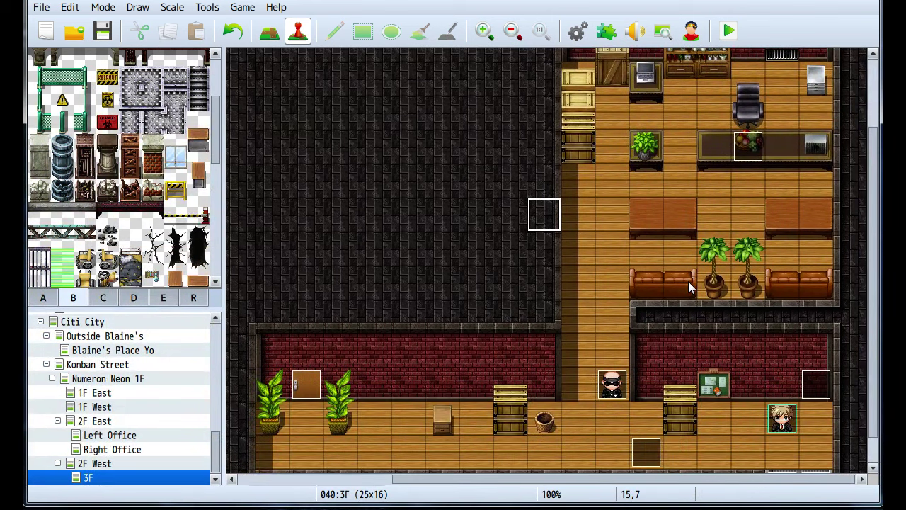
scroll(577, 228, up, 2)
scroll(596, 183, down, 3)
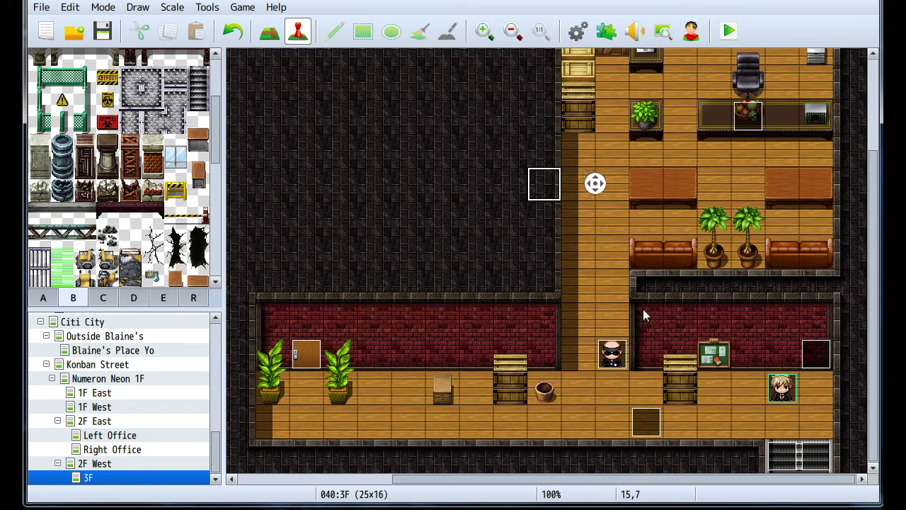
double_click(546, 391)
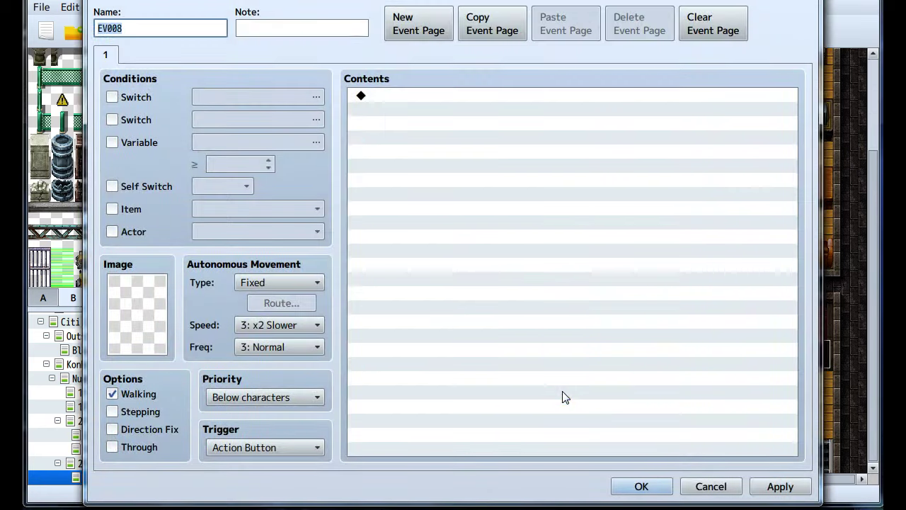
click(266, 397)
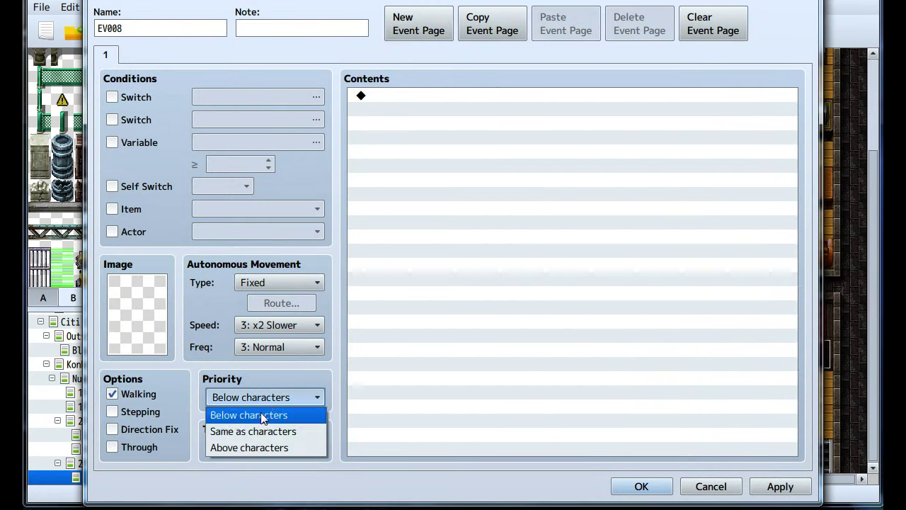
click(262, 429)
double_click(456, 282)
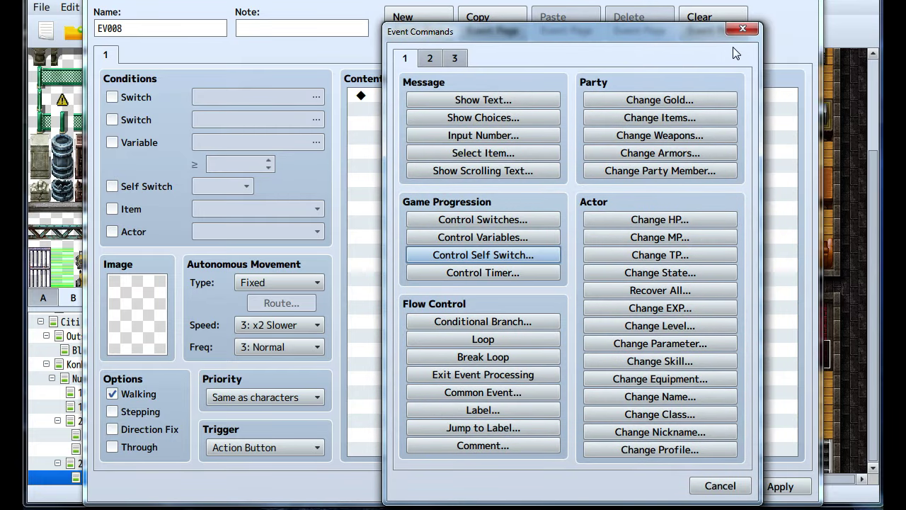
click(742, 28)
click(780, 486)
click(642, 486)
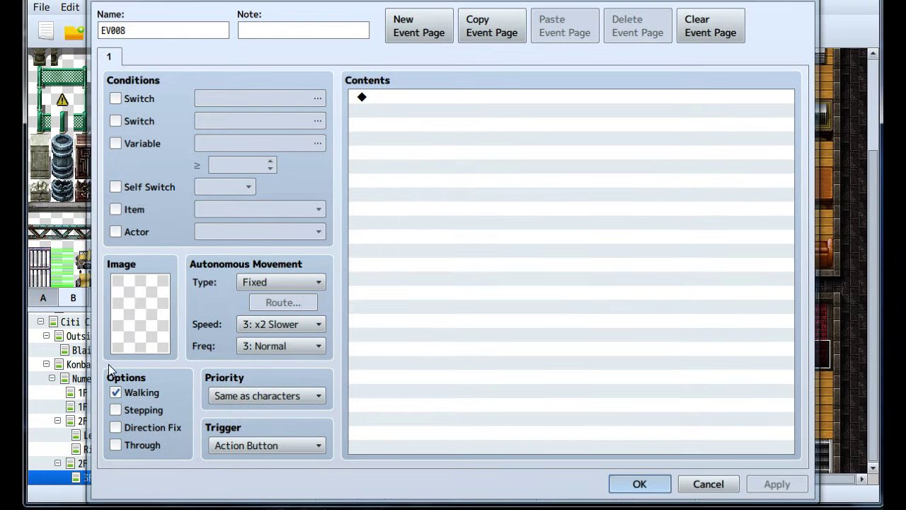
Copy the pot event from the Inside the Locker map and paste it onto the hallway bucket on the 3F map.
scroll(99, 404, up, 5)
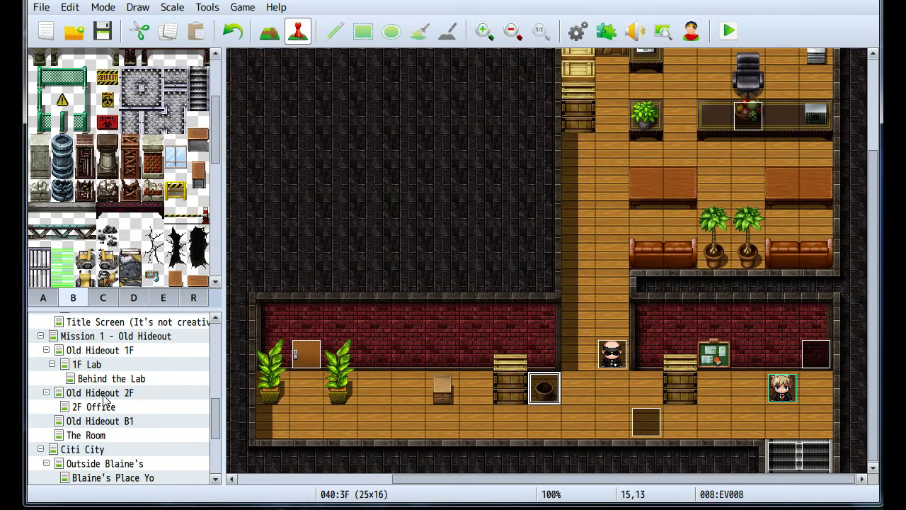
scroll(103, 399, up, 2)
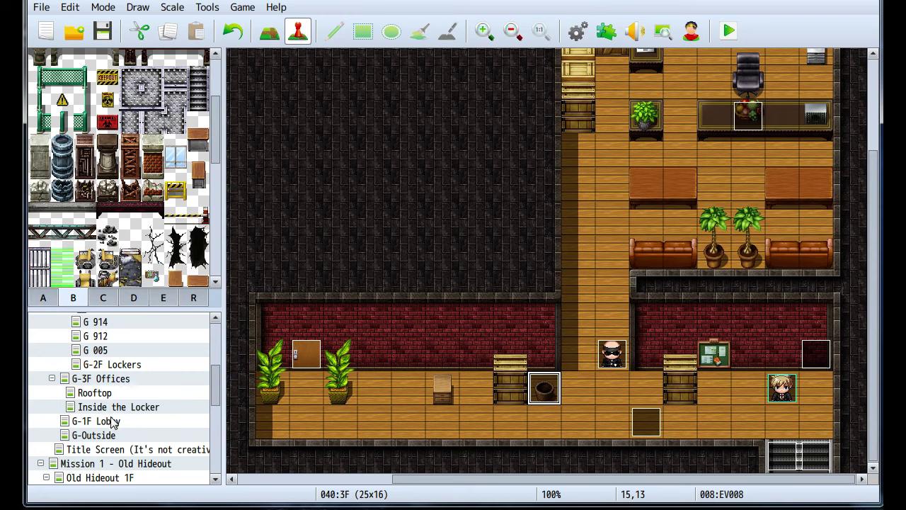
click(113, 407)
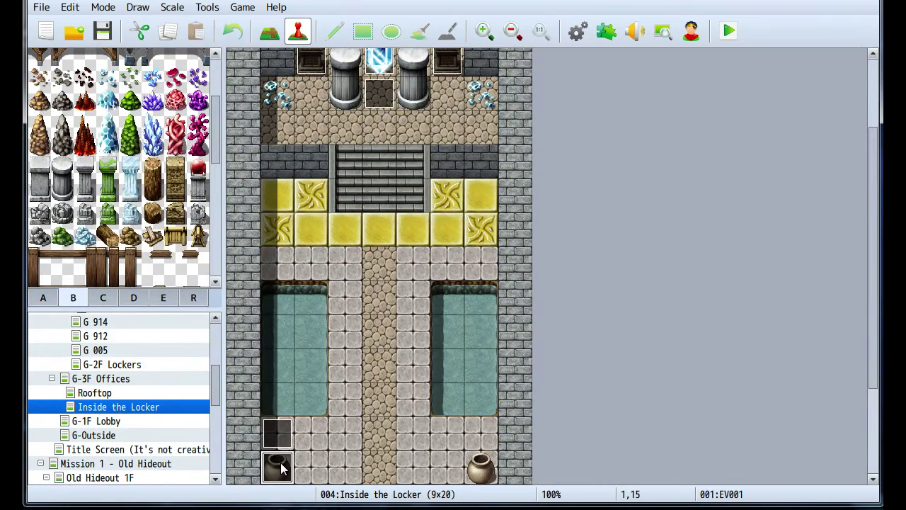
scroll(149, 439, down, 7)
click(120, 464)
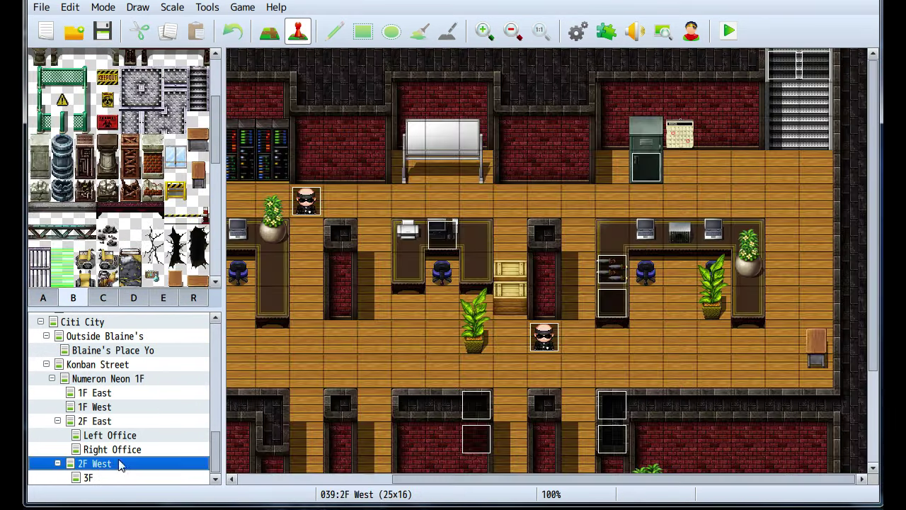
click(92, 479)
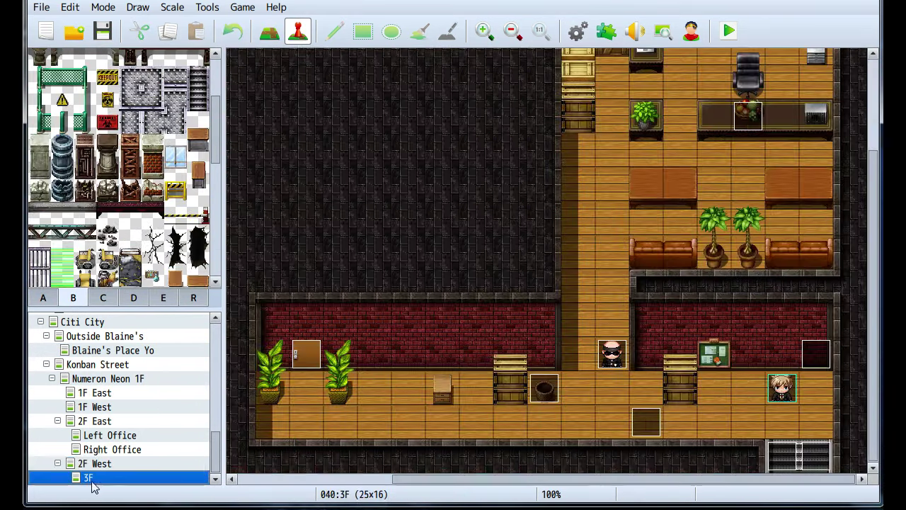
Change the bucket event's first message to "Who keeps leaving all this money behind!?" and save the event.
double_click(544, 388)
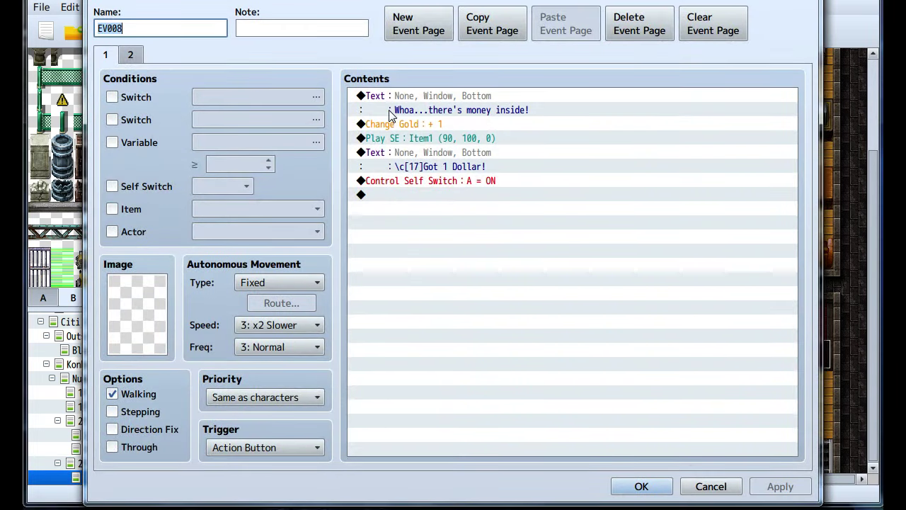
right_click(415, 103)
click(445, 121)
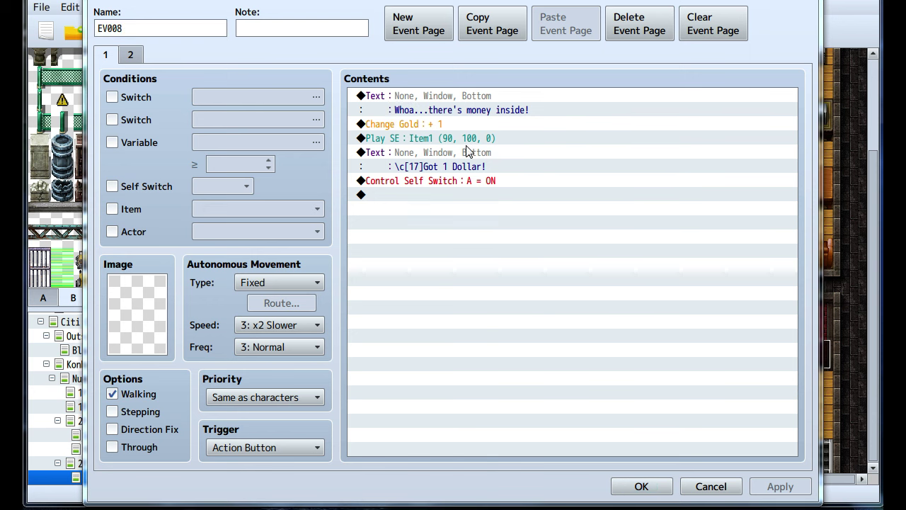
text(Wh)
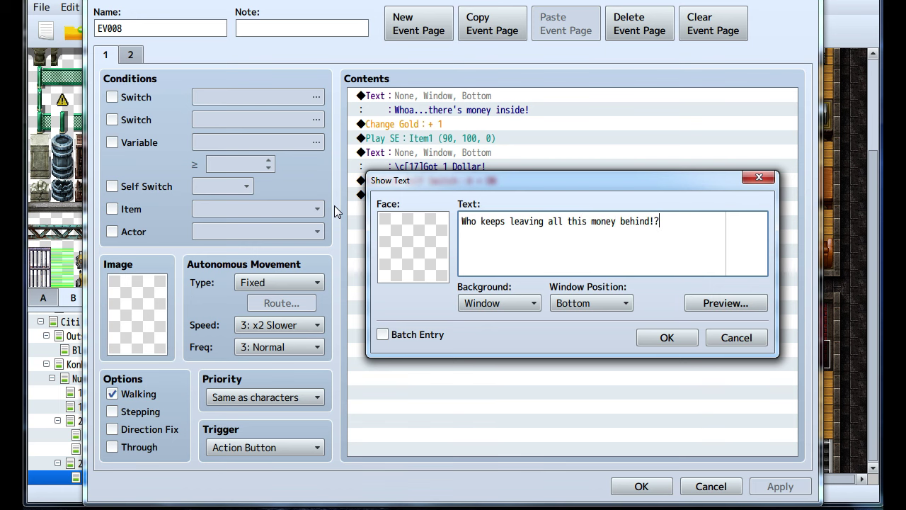
click(660, 340)
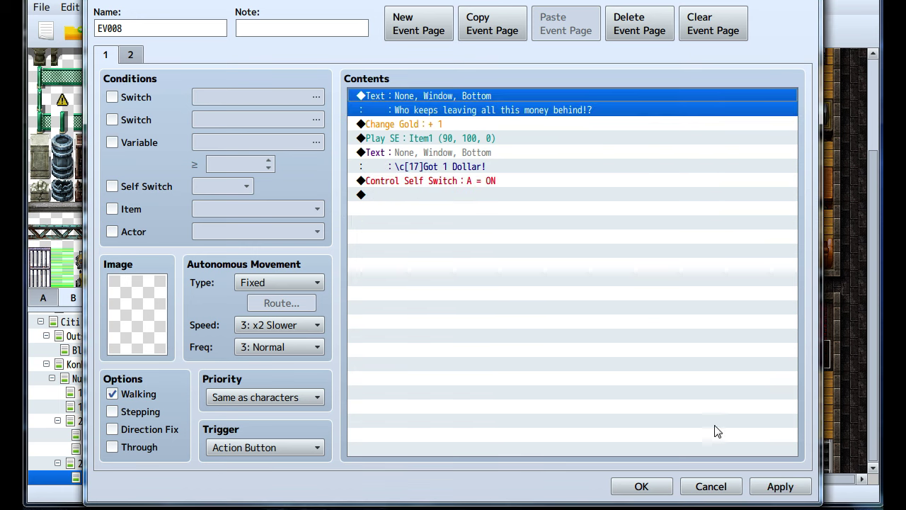
click(771, 489)
click(641, 485)
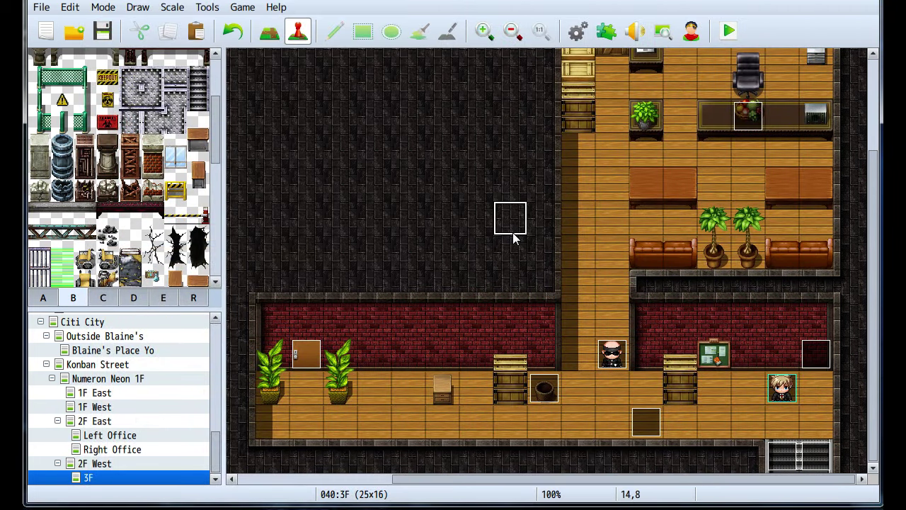
Open the guard event Ooookay at the hallway corner and set its trigger to Parallel with priority Same as characters.
scroll(744, 280, up, 4)
scroll(690, 317, down, 4)
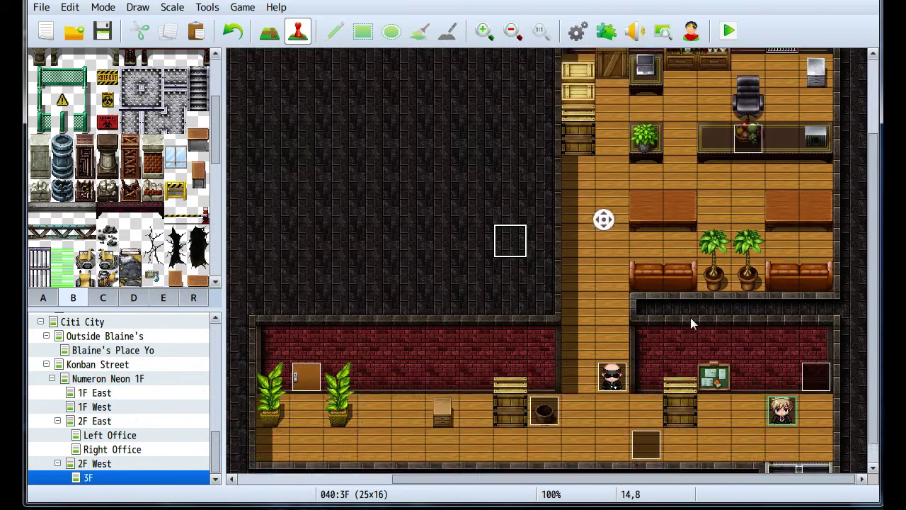
scroll(639, 267, down, 1)
double_click(612, 356)
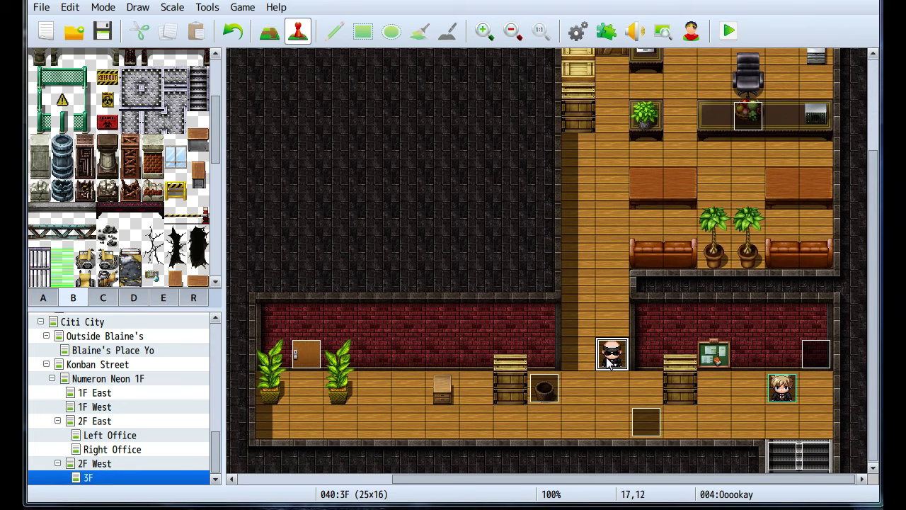
click(264, 447)
click(258, 509)
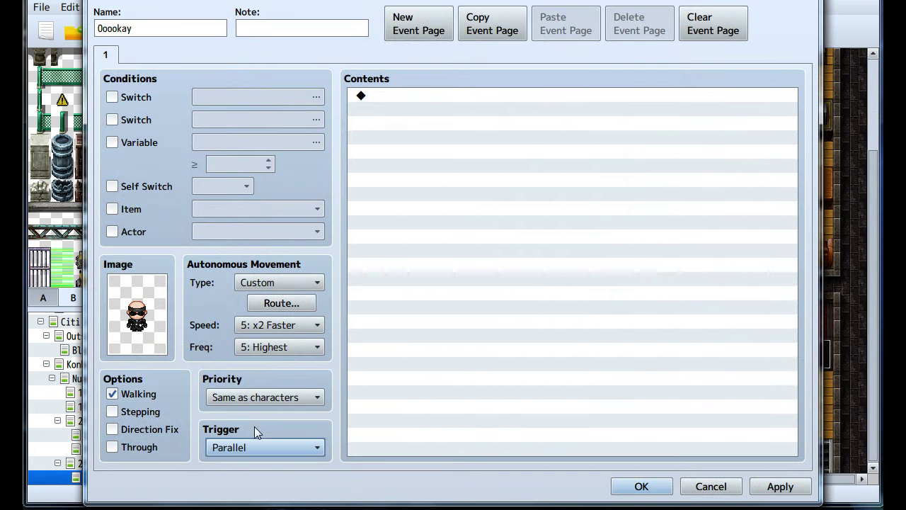
click(263, 397)
click(243, 433)
Add a conditional branch to the guard event that checks whether switch 0003 Pizza Guard is ON.
double_click(497, 236)
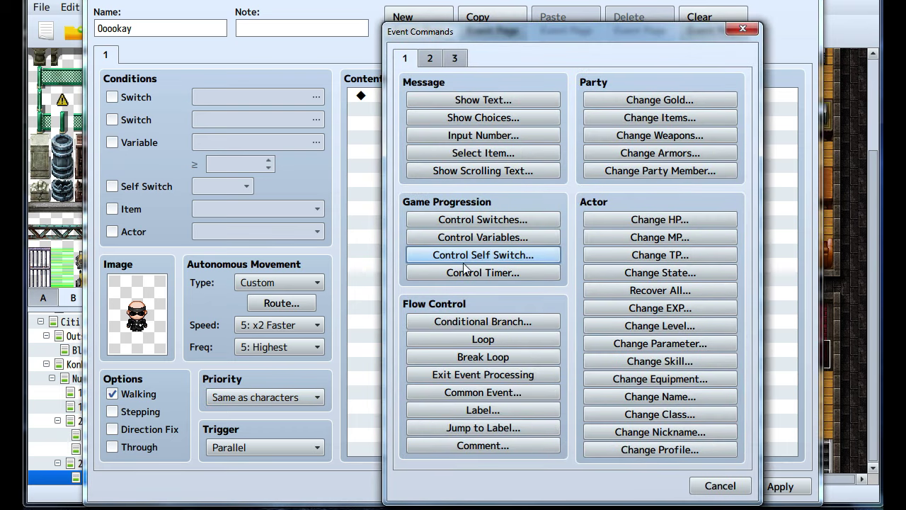
click(446, 321)
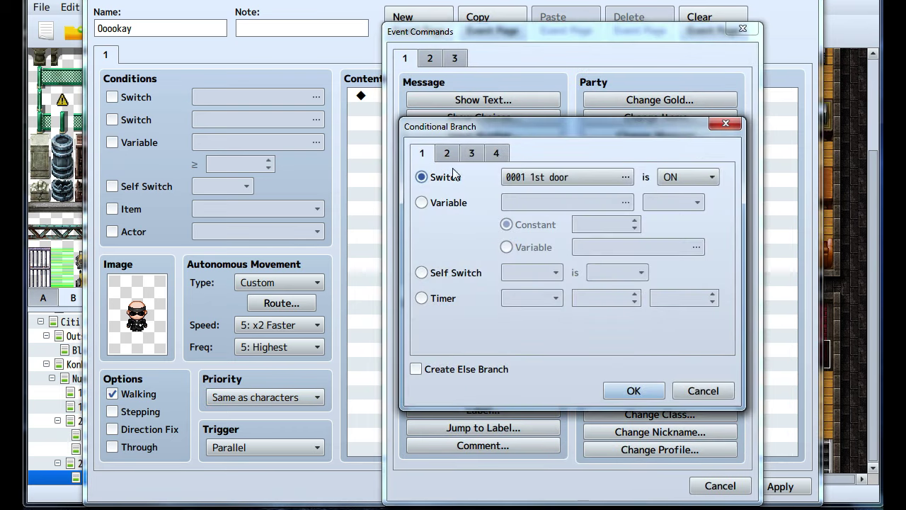
click(559, 177)
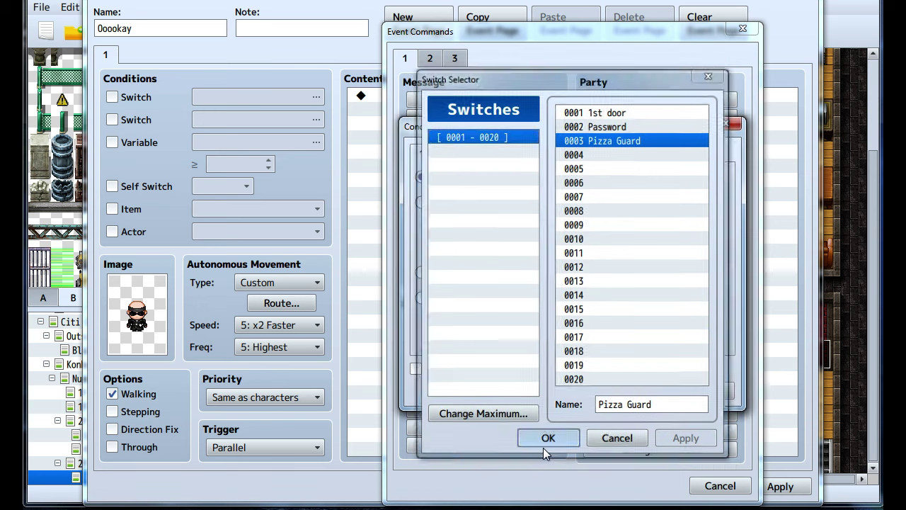
click(544, 443)
click(632, 389)
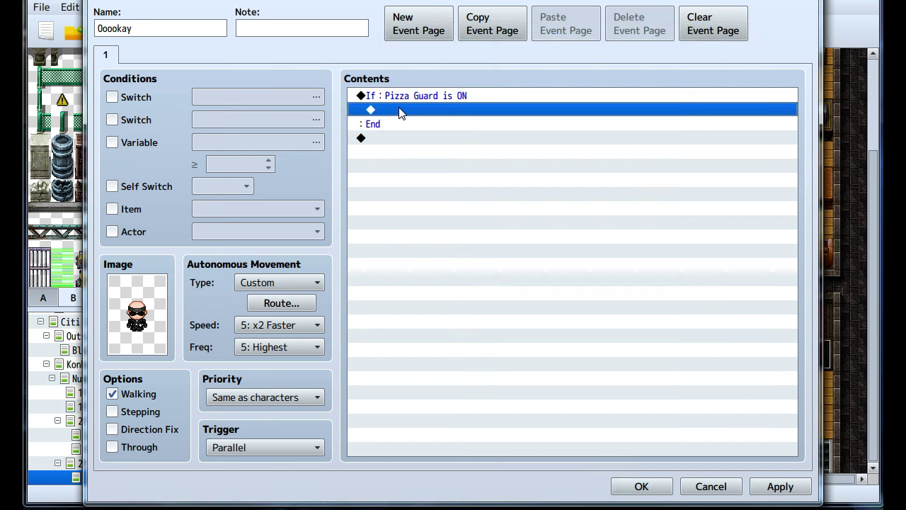
Set self switch A to ON inside the Pizza Guard branch, add a second event page and save the guard event.
double_click(398, 107)
click(482, 255)
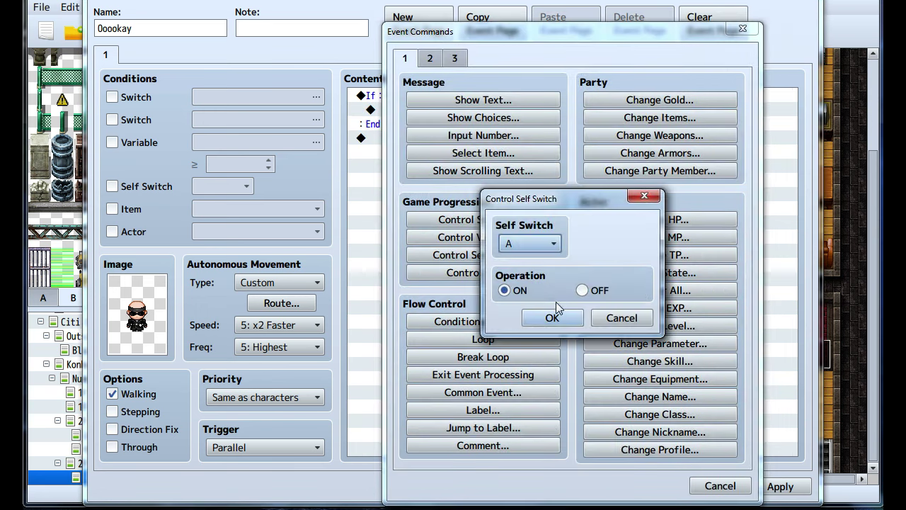
click(554, 307)
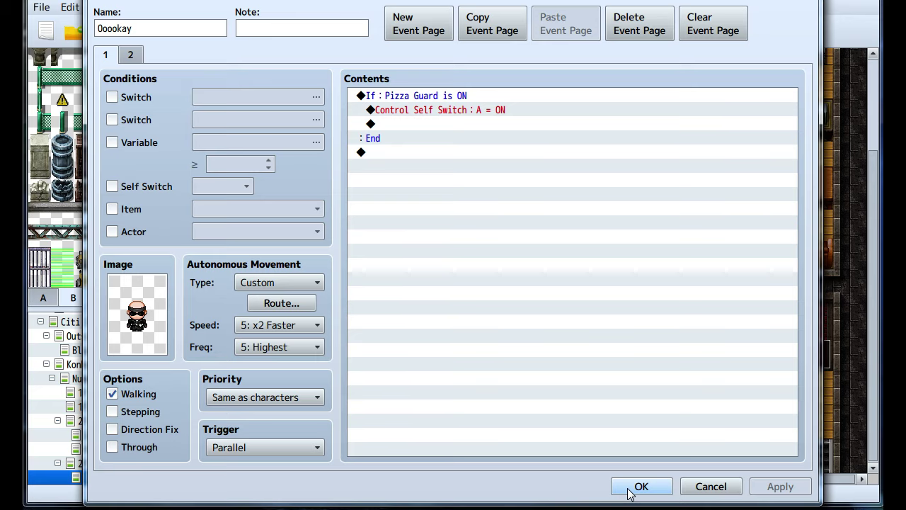
click(631, 487)
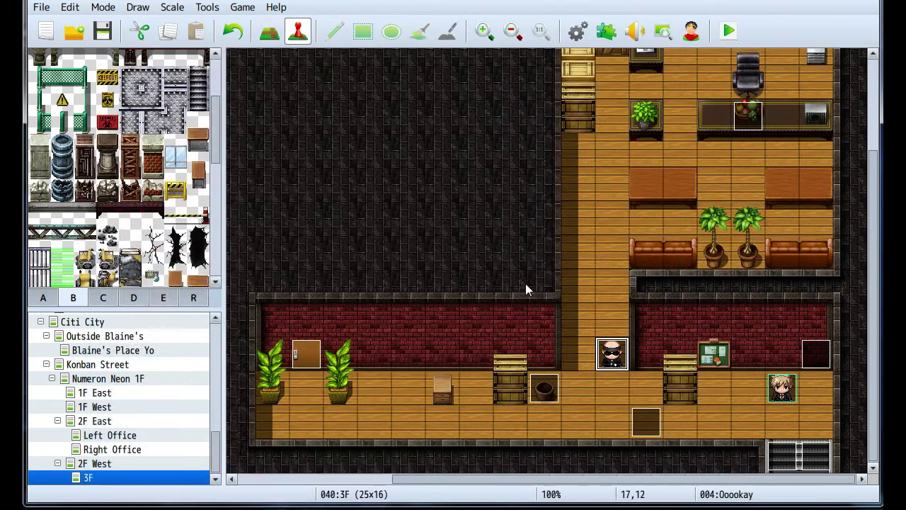
In the hallway floor event EV006, add a Control Self Switch command after the Blaine message that precedes the "Do nothing." choice.
double_click(644, 422)
scroll(476, 309, down, 7)
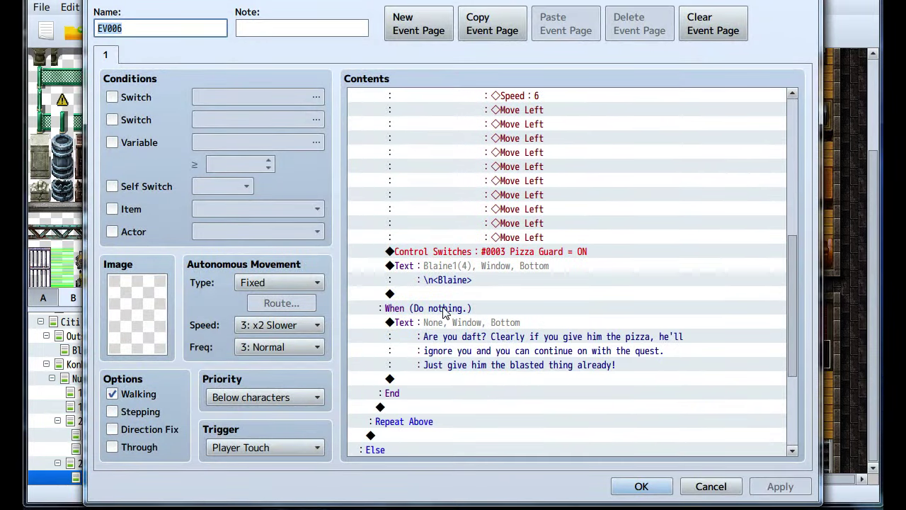
double_click(443, 301)
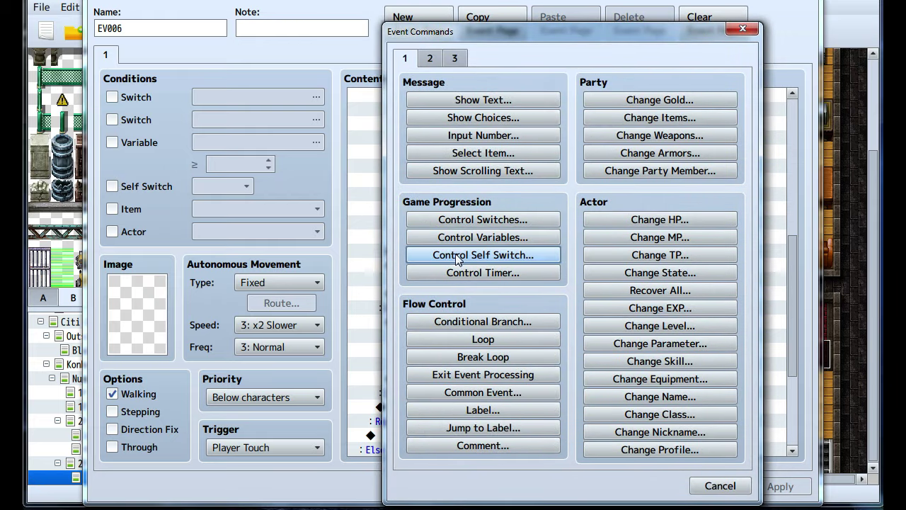
click(483, 255)
click(554, 317)
Add an empty second page to EV006 with a self switch condition and save the event.
click(405, 33)
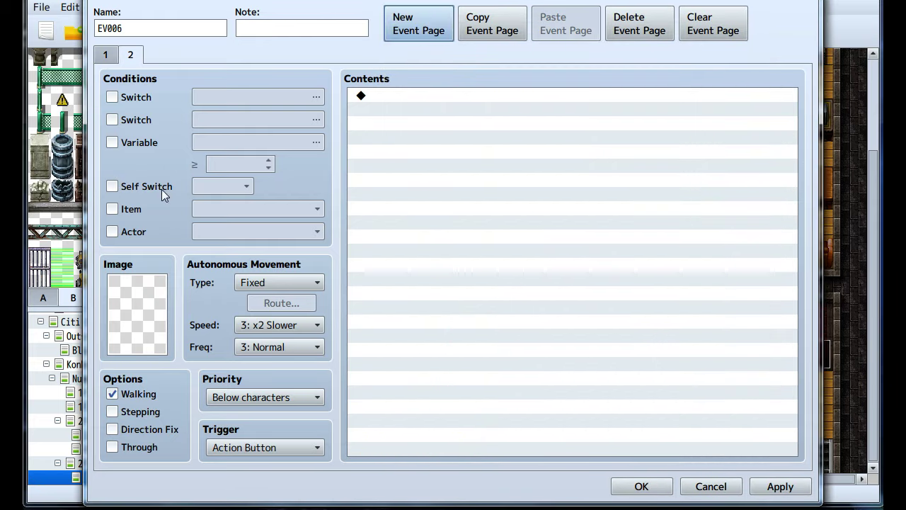
click(142, 186)
click(642, 486)
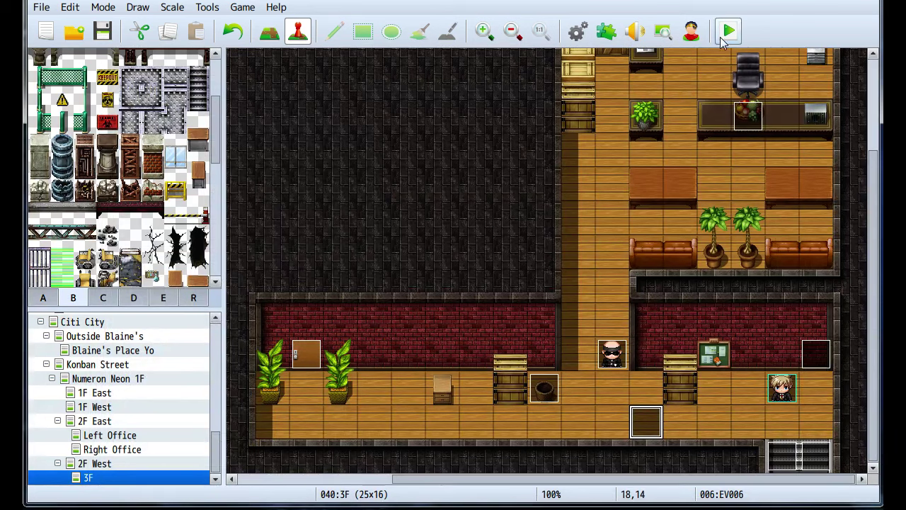
Run a playtest of the game past the title screen and close the game window.
click(725, 39)
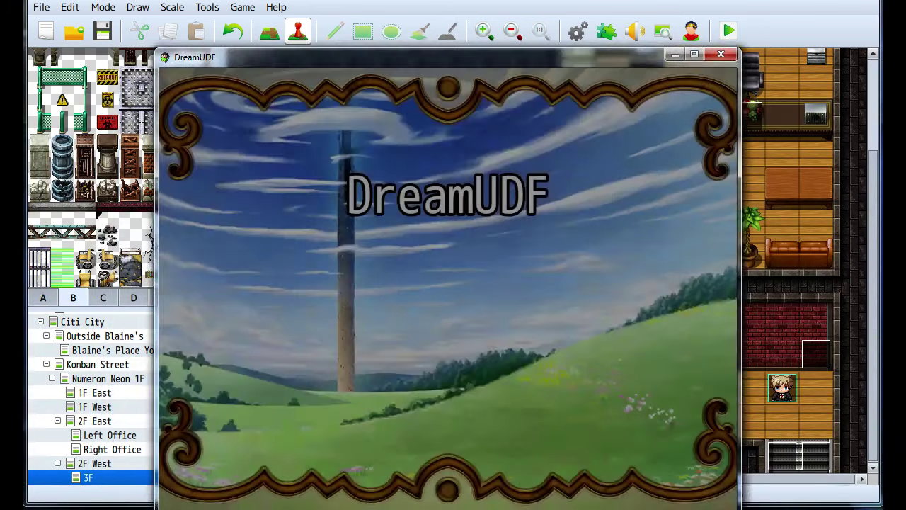
key(Return)
key(Return)
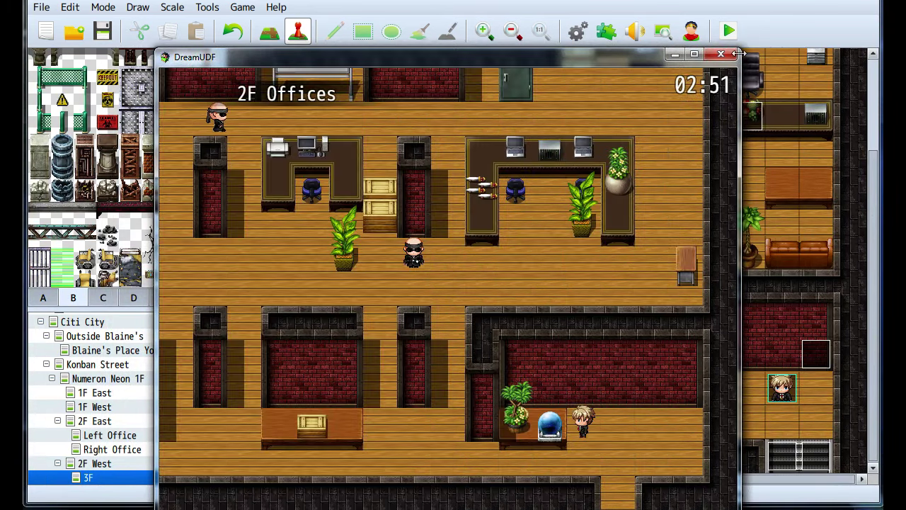
click(721, 54)
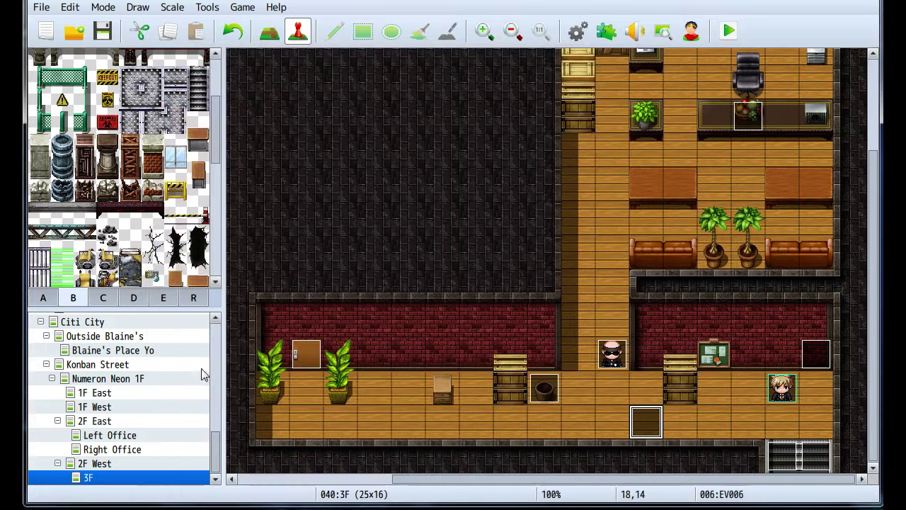
Look through the building's maps for the Numeron Neon 1F bar and examine the contents of its pizza event.
click(98, 462)
click(103, 449)
click(103, 435)
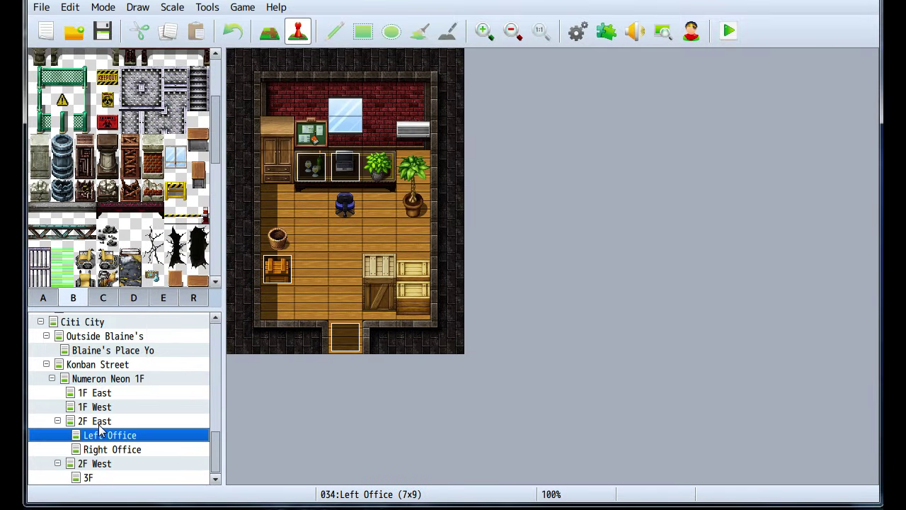
click(97, 421)
click(101, 364)
click(106, 380)
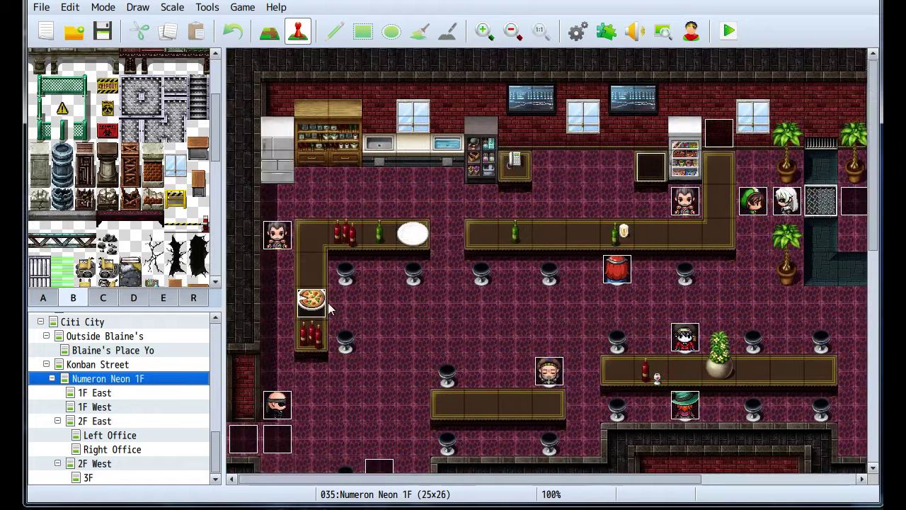
double_click(323, 303)
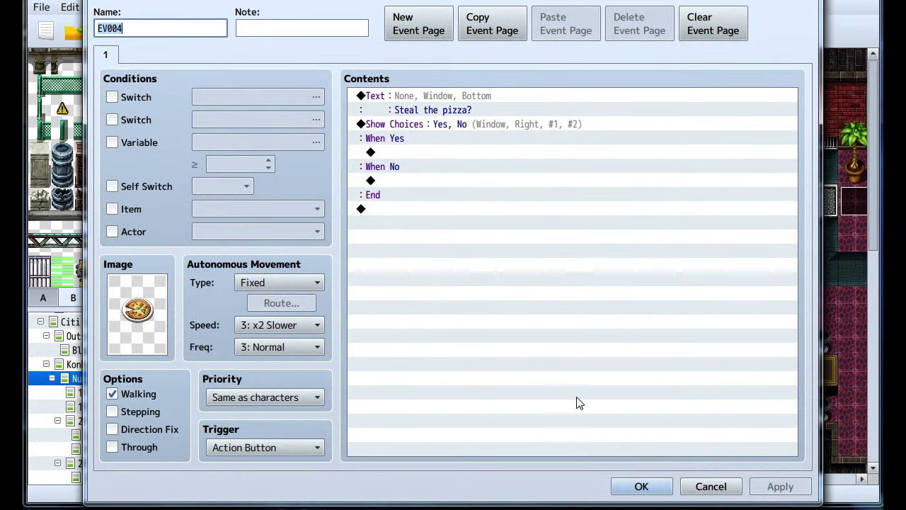
click(711, 487)
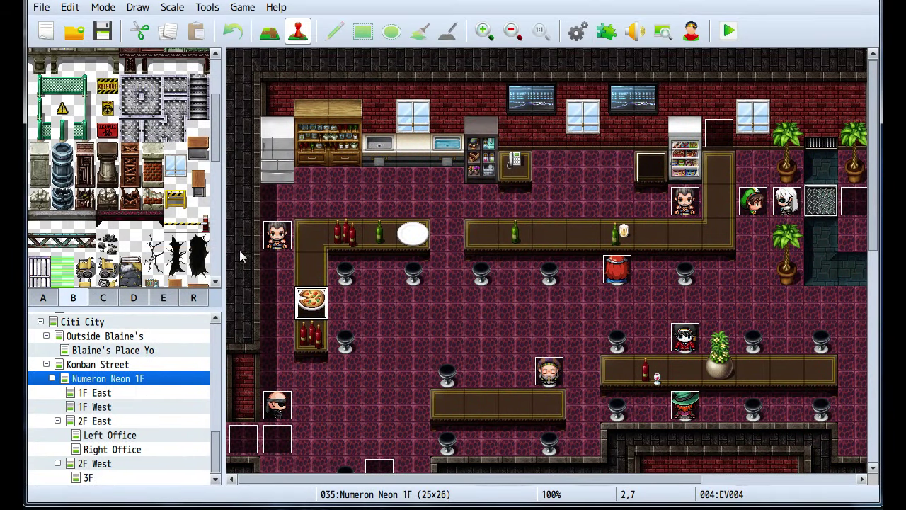
click(280, 245)
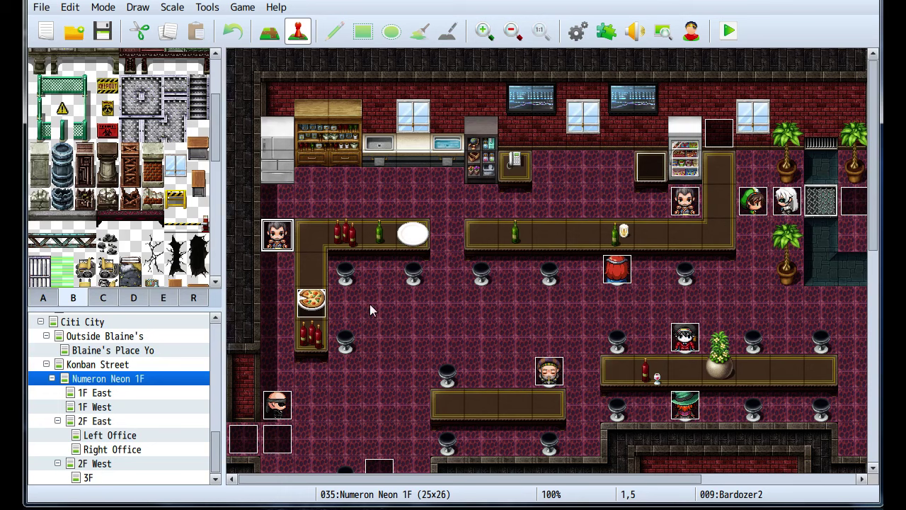
Add a Play SE command with the sound Item1 to the Yes choice of the pizza event.
double_click(309, 301)
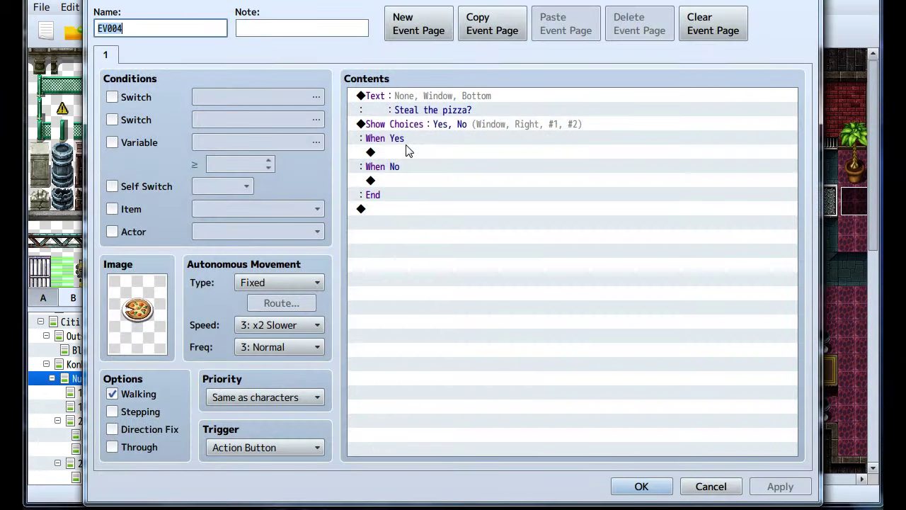
click(407, 150)
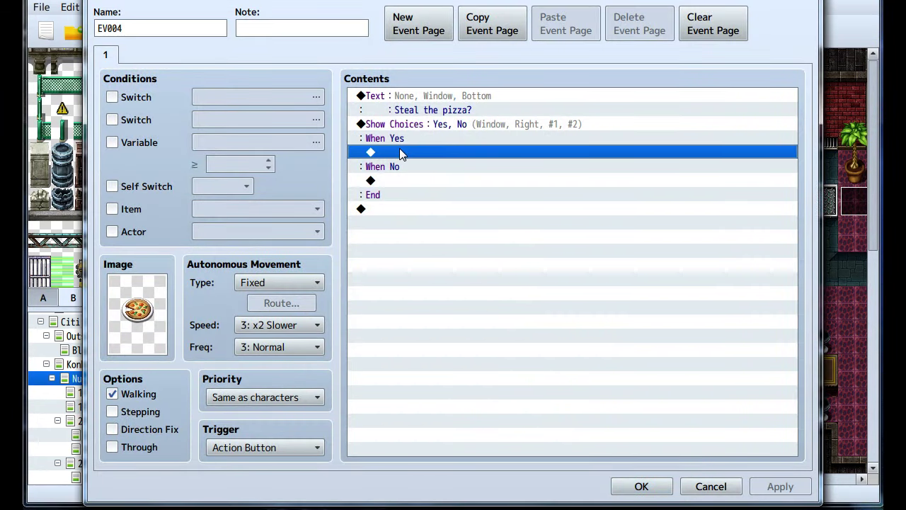
double_click(400, 152)
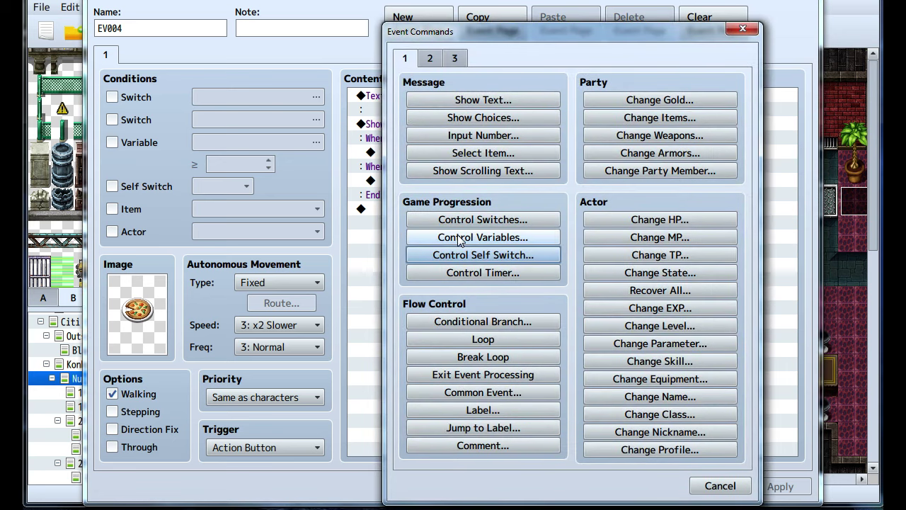
click(430, 58)
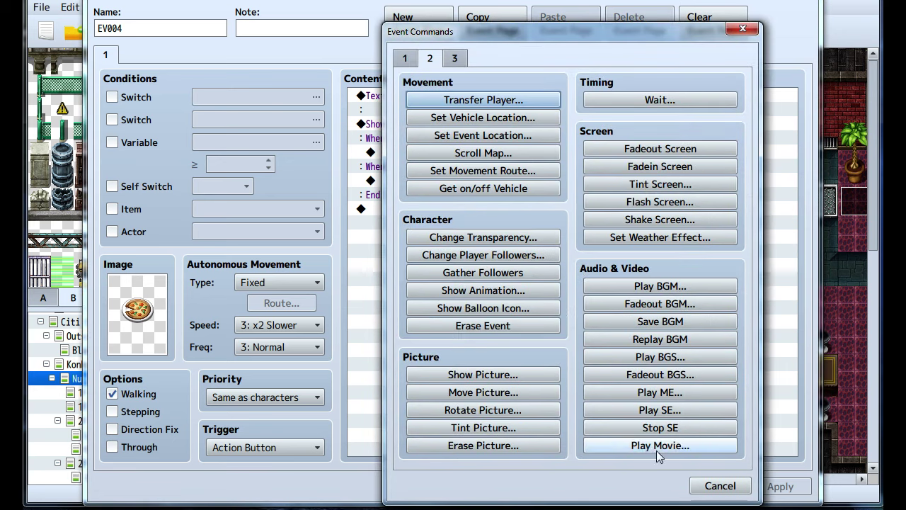
click(655, 410)
drag(591, 146, 592, 254)
click(458, 266)
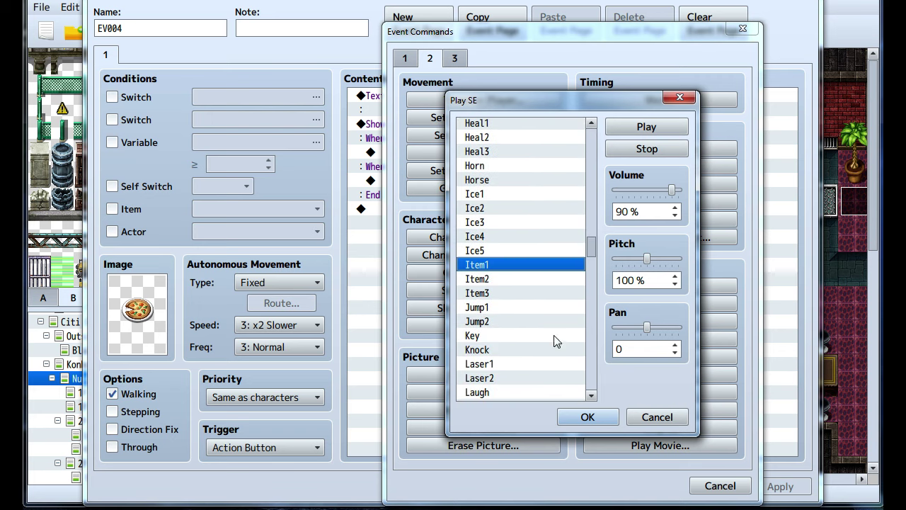
click(588, 417)
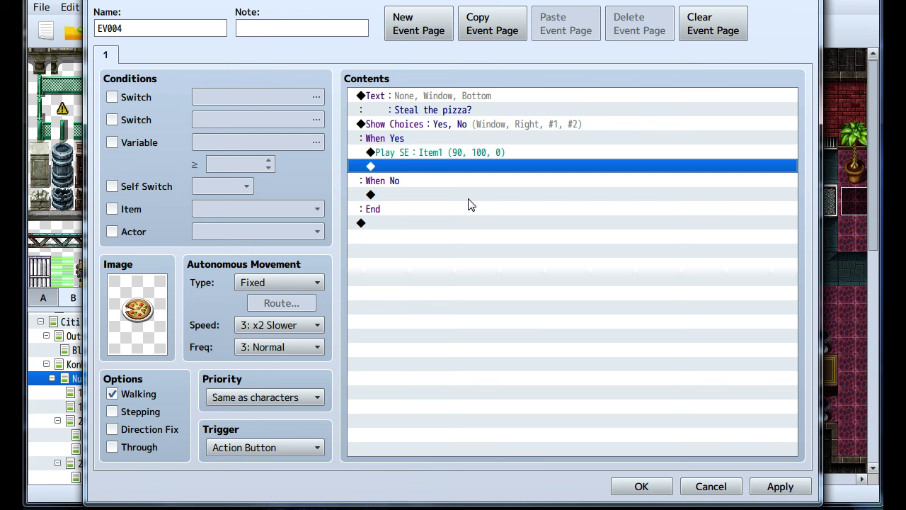
click(477, 154)
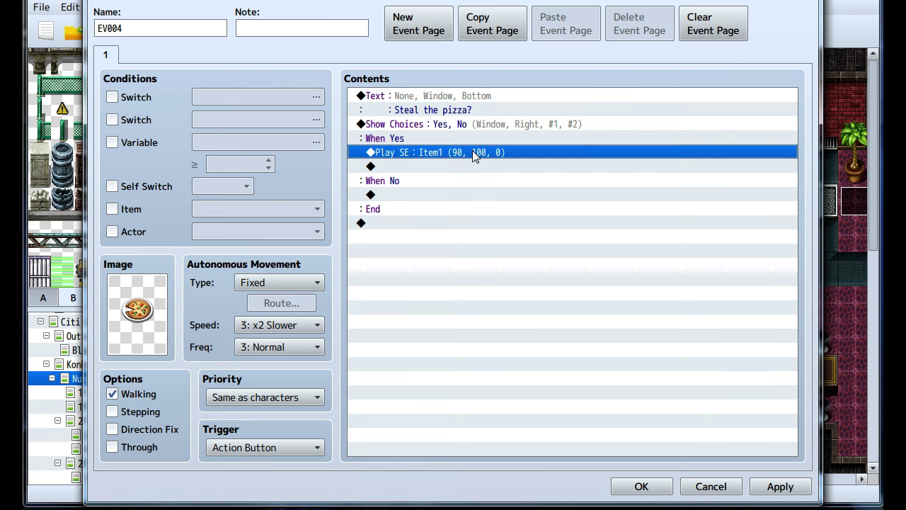
right_click(477, 154)
click(497, 162)
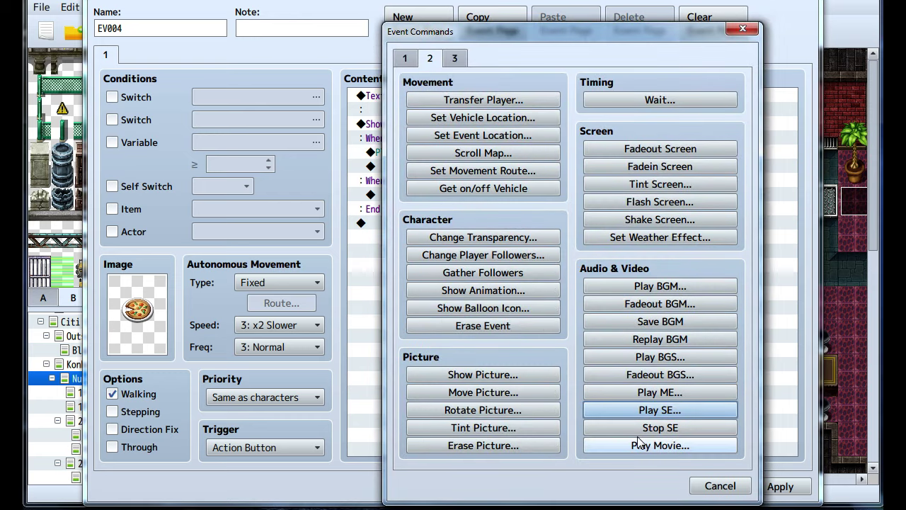
click(715, 485)
Save the pizza event, identify the event name of the character behind the pizza counter, and reopen the pizza event.
click(628, 479)
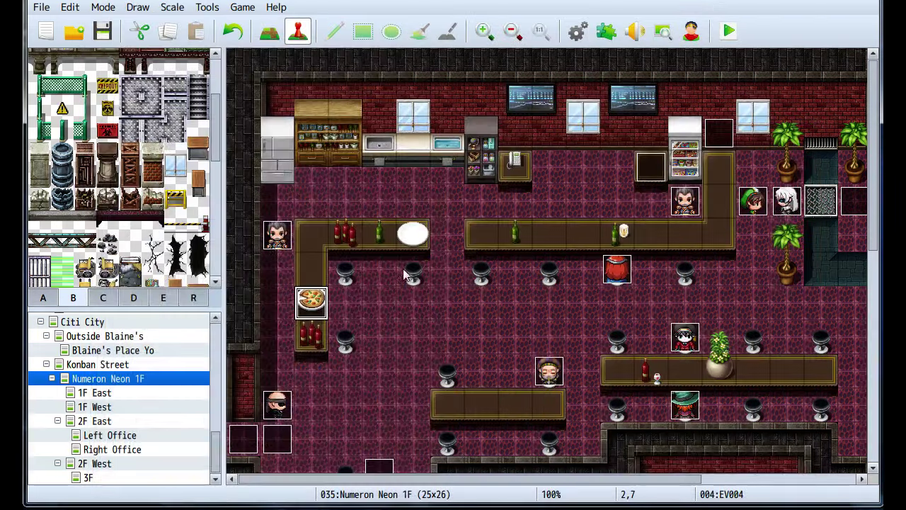
click(277, 241)
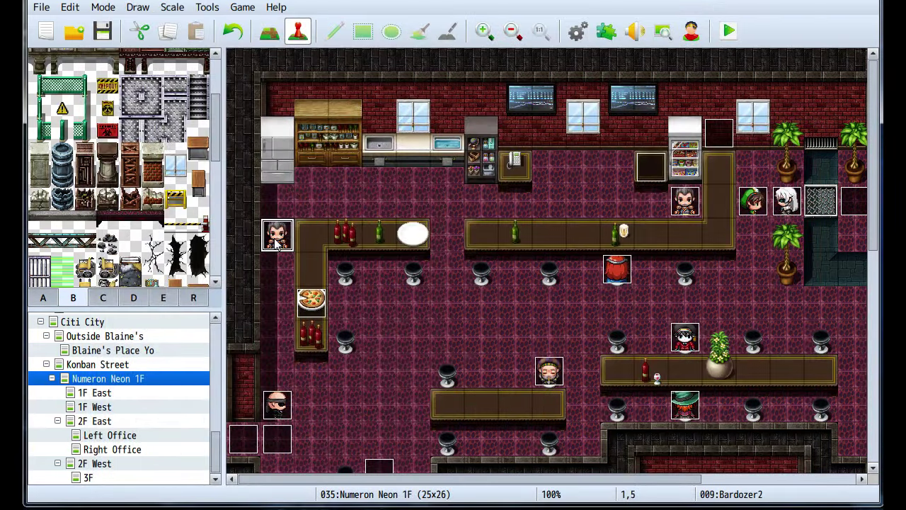
double_click(311, 301)
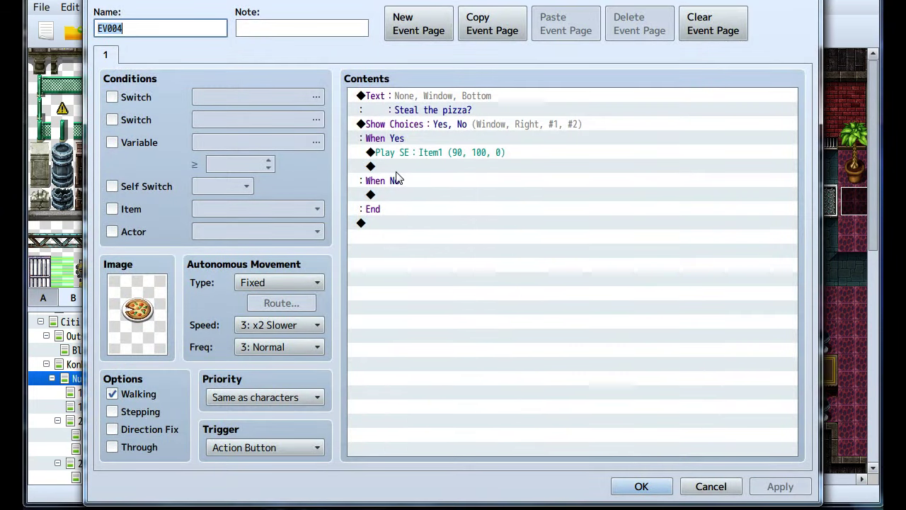
Add a Conditional Branch to the Yes choice checking whether the character Bardozer2 is facing Down, and save the event.
double_click(387, 165)
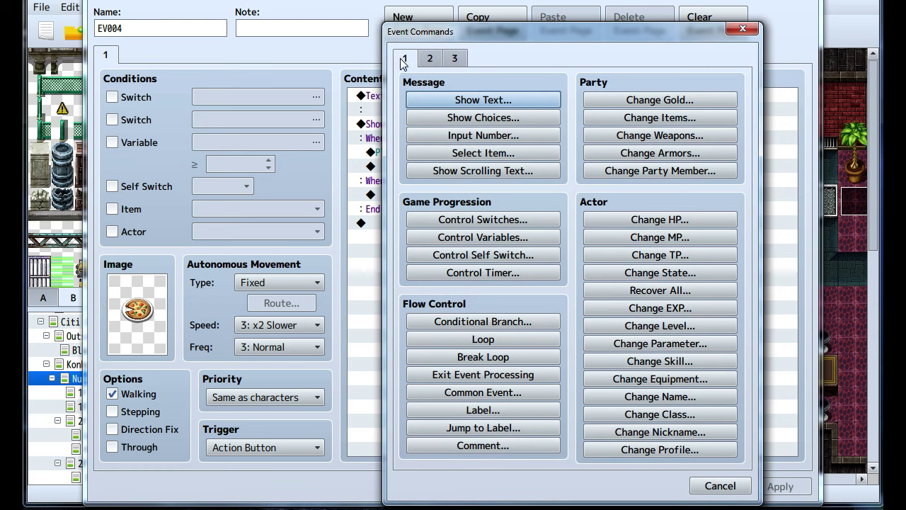
click(439, 321)
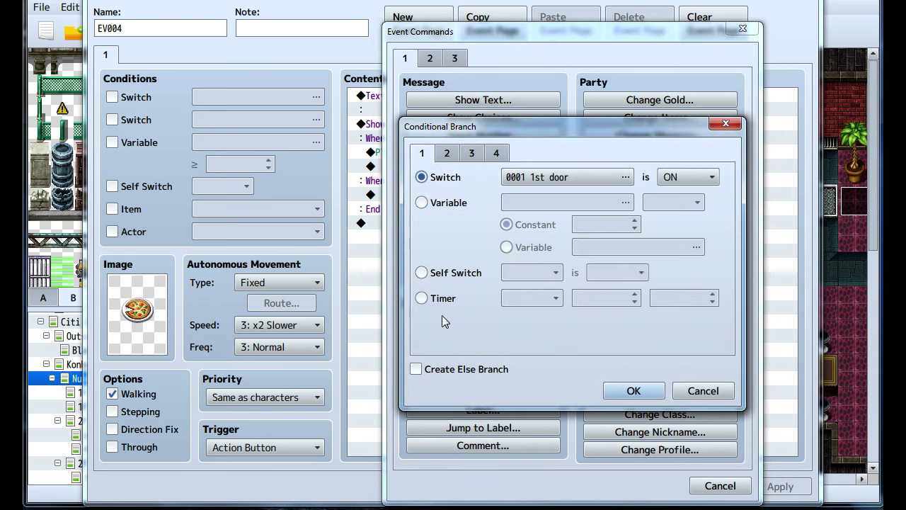
click(447, 154)
click(471, 154)
click(462, 247)
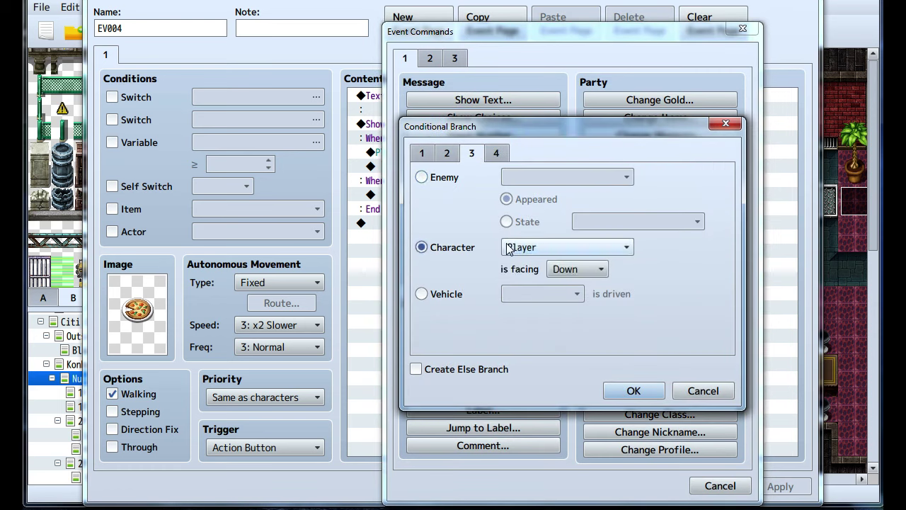
click(524, 247)
click(533, 435)
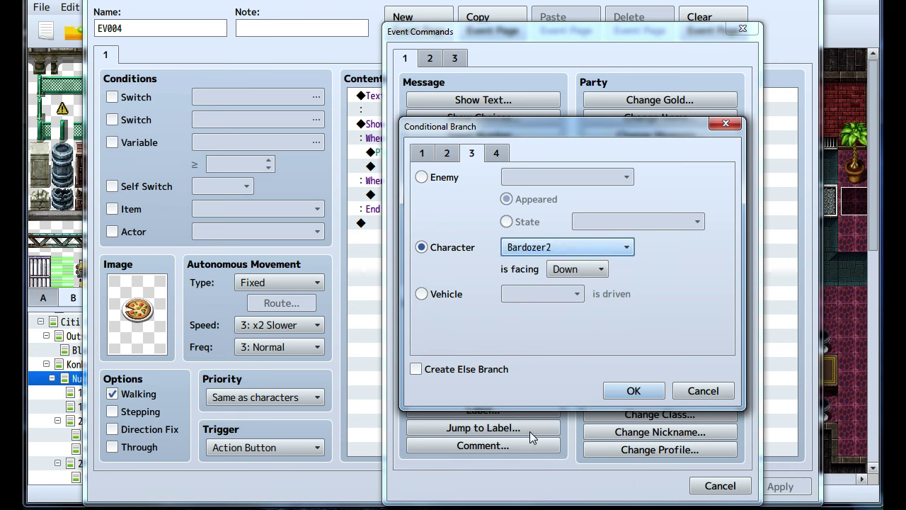
click(587, 269)
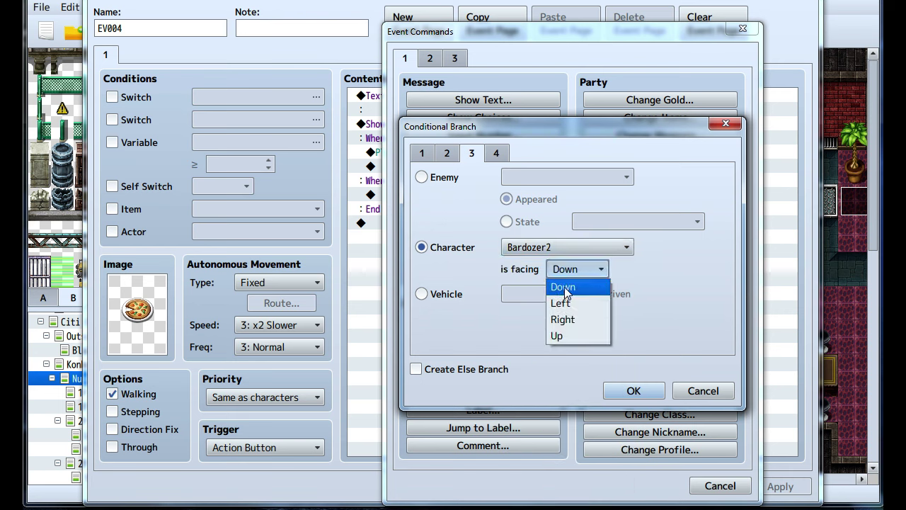
click(566, 288)
click(634, 391)
click(646, 486)
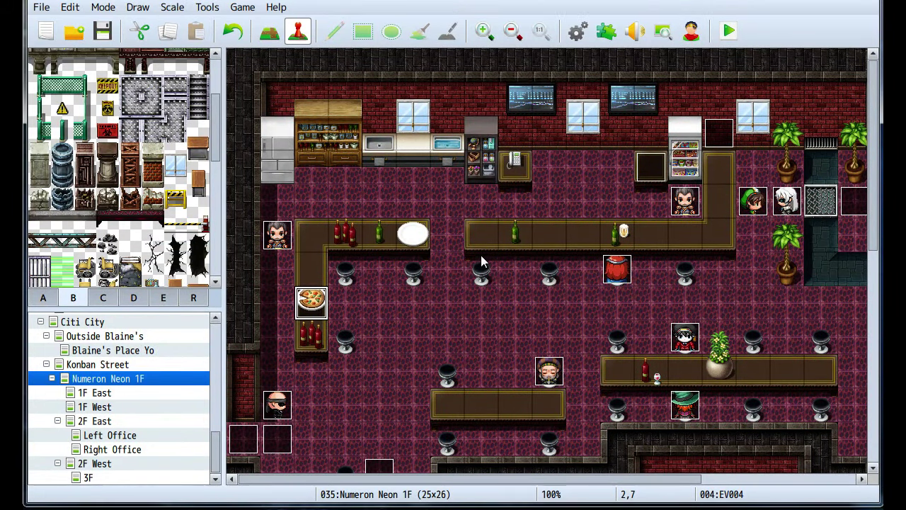
Reopen the pizza event and change its conditional branch to check that Bardozer2 is facing Right.
double_click(317, 305)
right_click(460, 153)
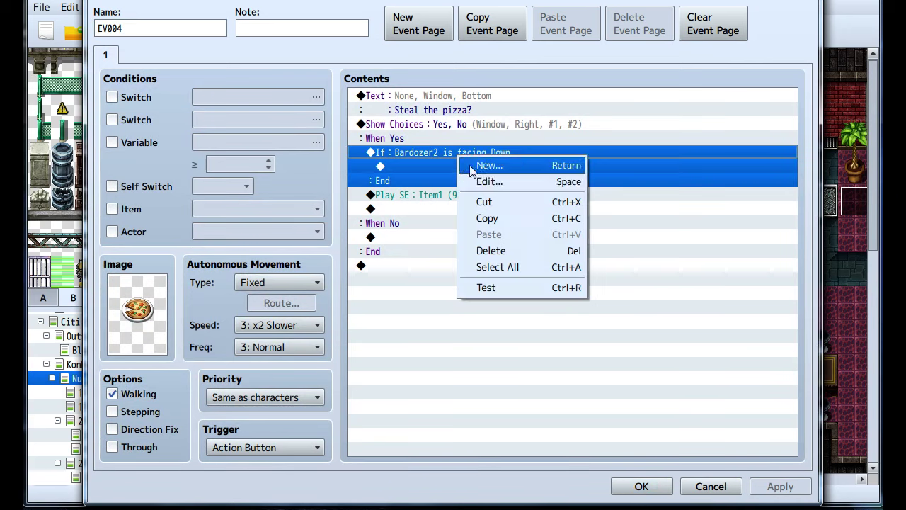
click(487, 182)
click(577, 269)
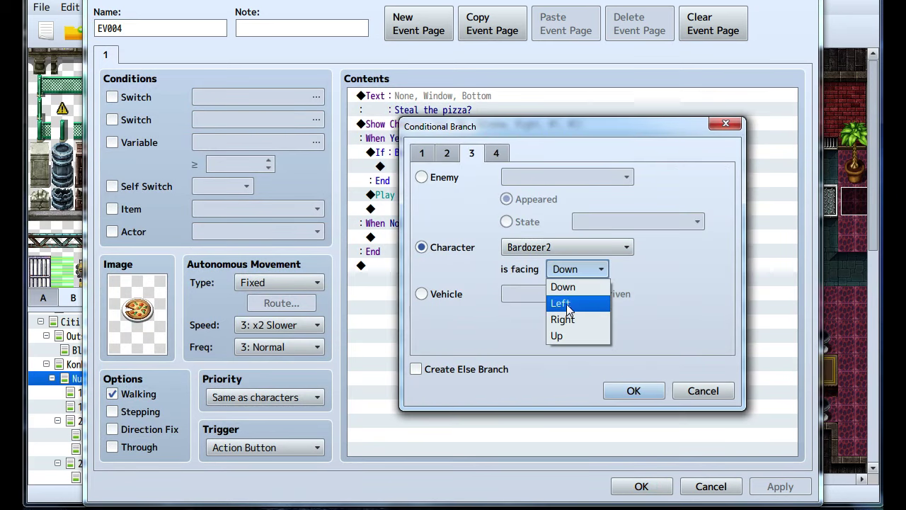
click(563, 319)
click(634, 391)
Move the Item1 Play SE command inside the conditional branch and add a Change Items command increasing Pepperoni Pizza by 1.
click(446, 198)
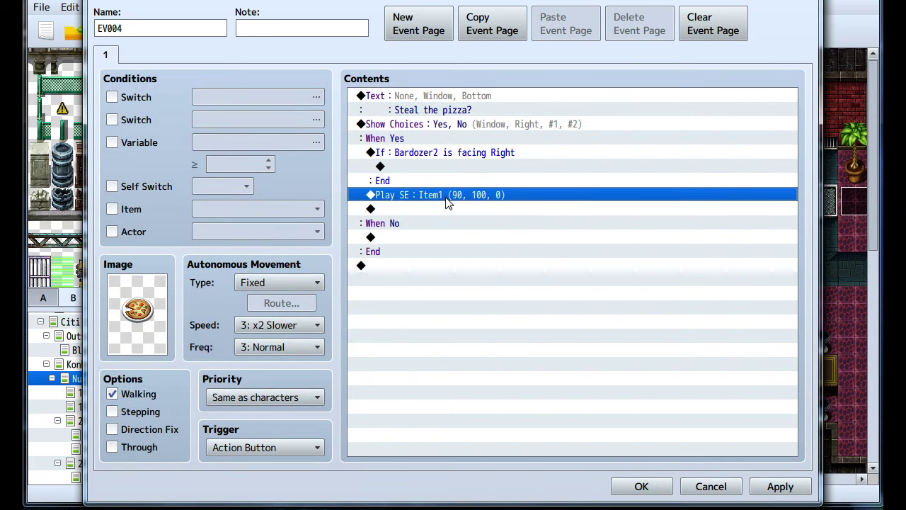
drag(446, 202, 401, 175)
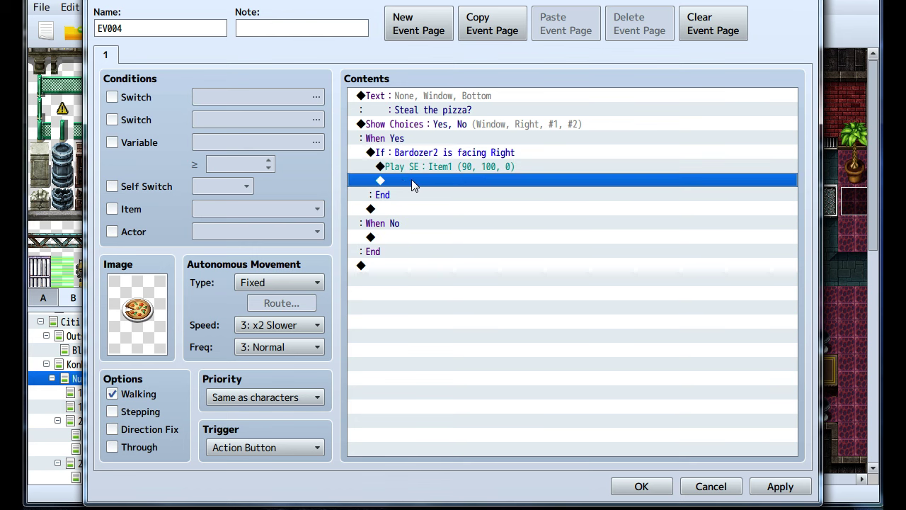
double_click(413, 181)
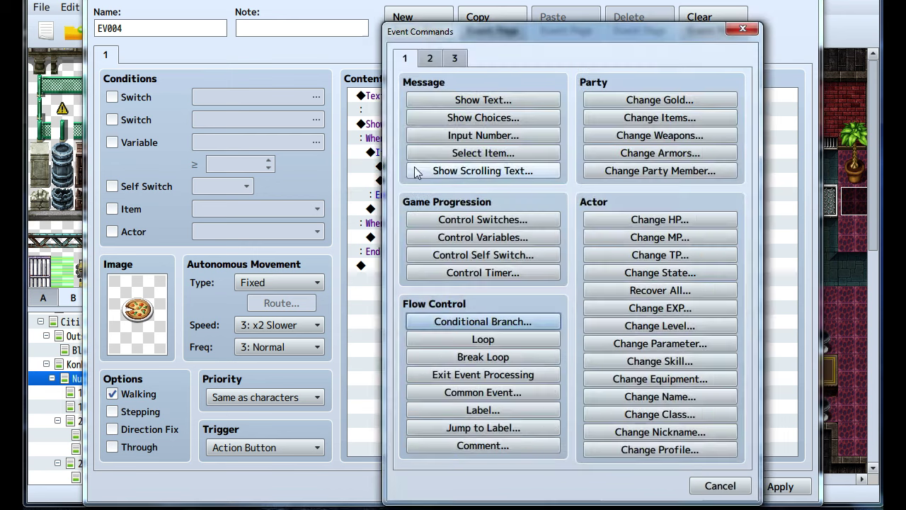
click(614, 119)
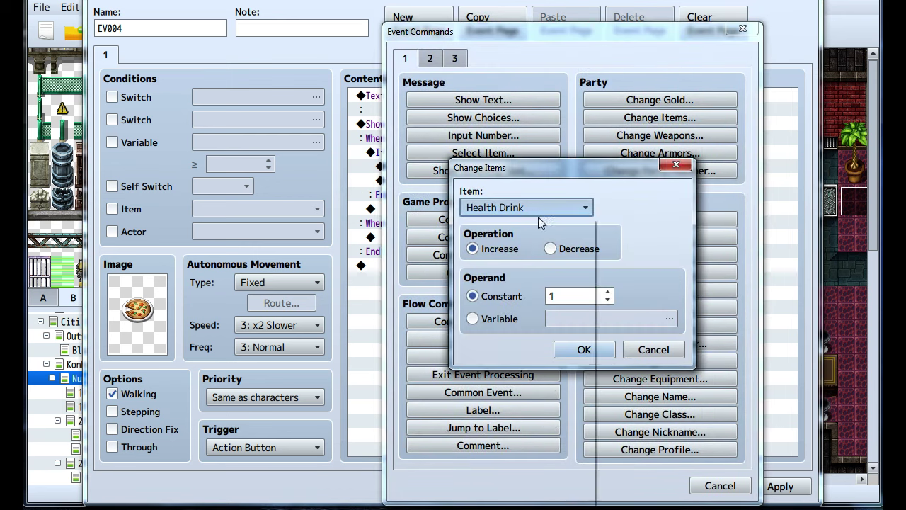
click(538, 208)
click(539, 469)
click(584, 349)
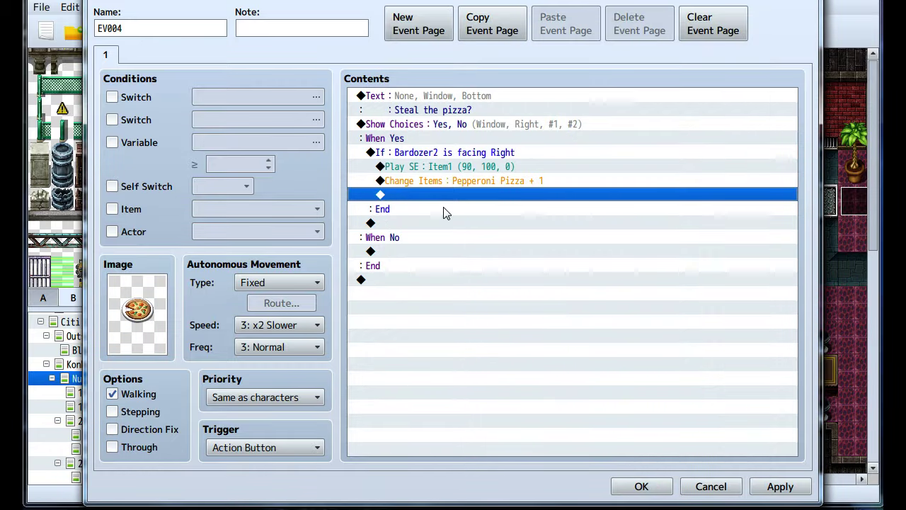
Add a Show Text command below the item change reading "\c[17]Picked up the pizza!".
double_click(428, 204)
click(426, 100)
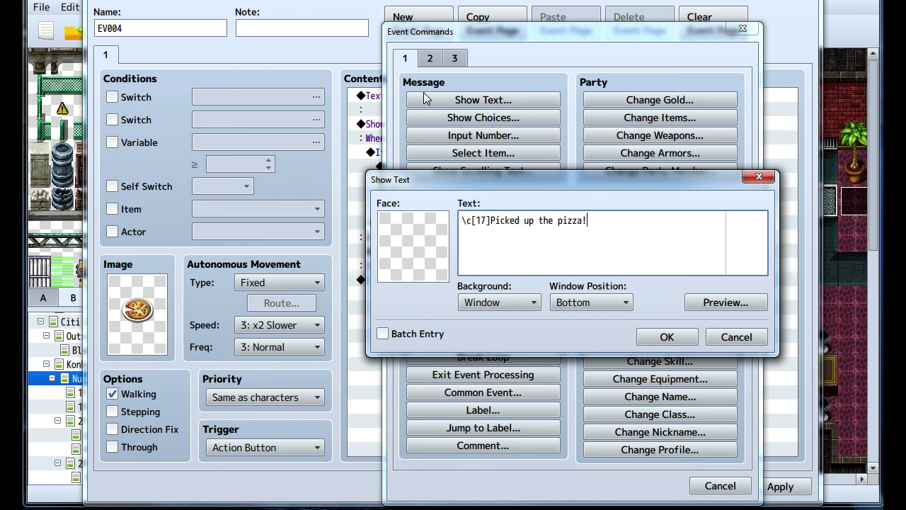
click(664, 336)
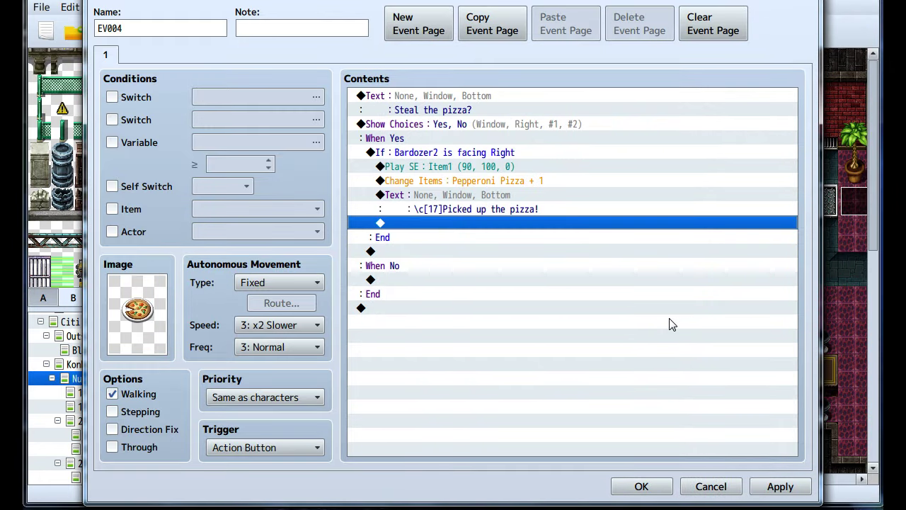
Edit the Bardozer2 conditional branch to create an Else branch.
right_click(439, 161)
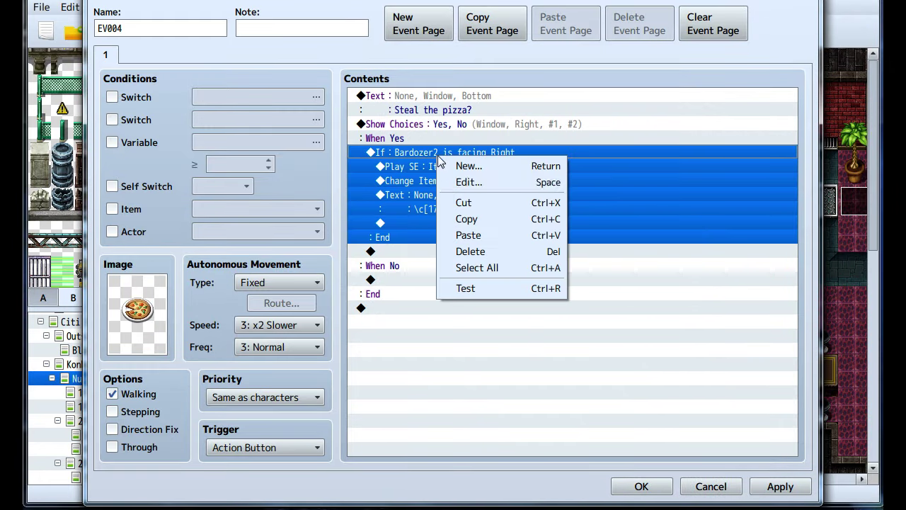
click(459, 182)
click(634, 391)
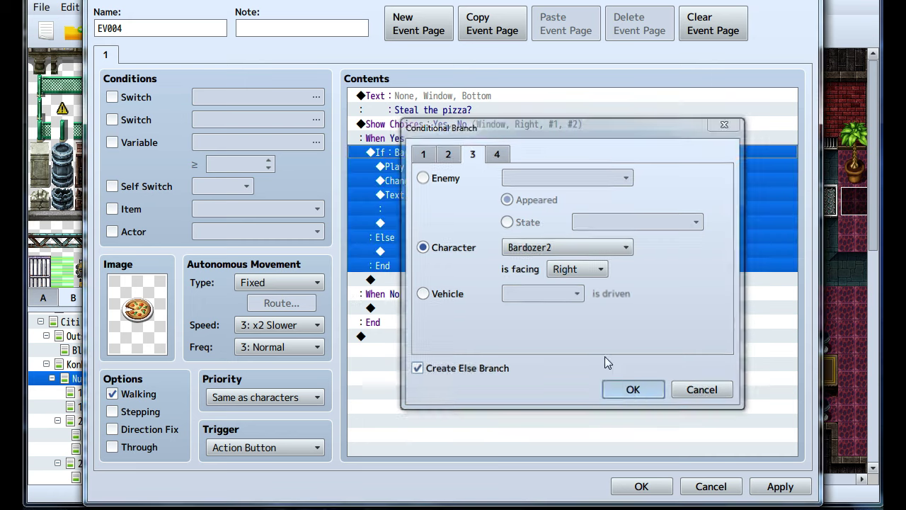
Add a Control Self Switch command turning A ON after the pickup message.
click(445, 238)
double_click(432, 223)
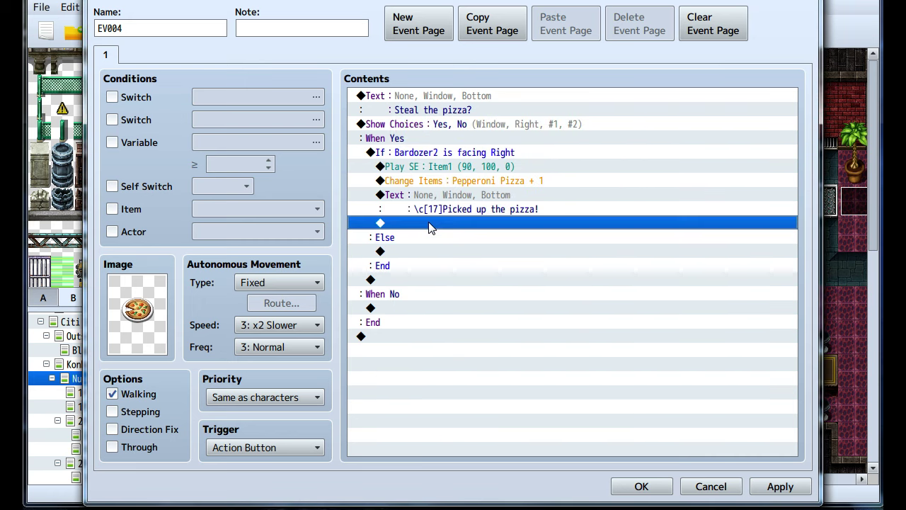
click(462, 255)
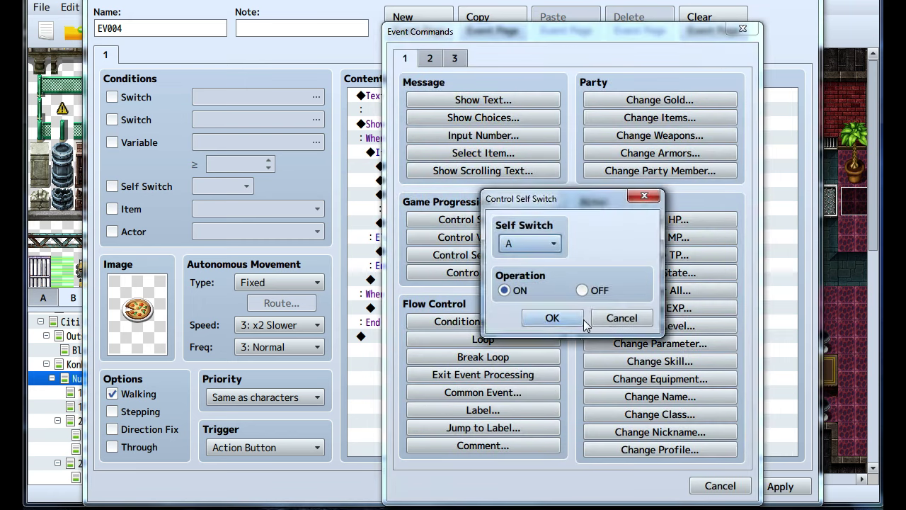
click(563, 316)
Create an empty second event page conditioned on Self Switch A and apply the change.
click(418, 24)
click(112, 186)
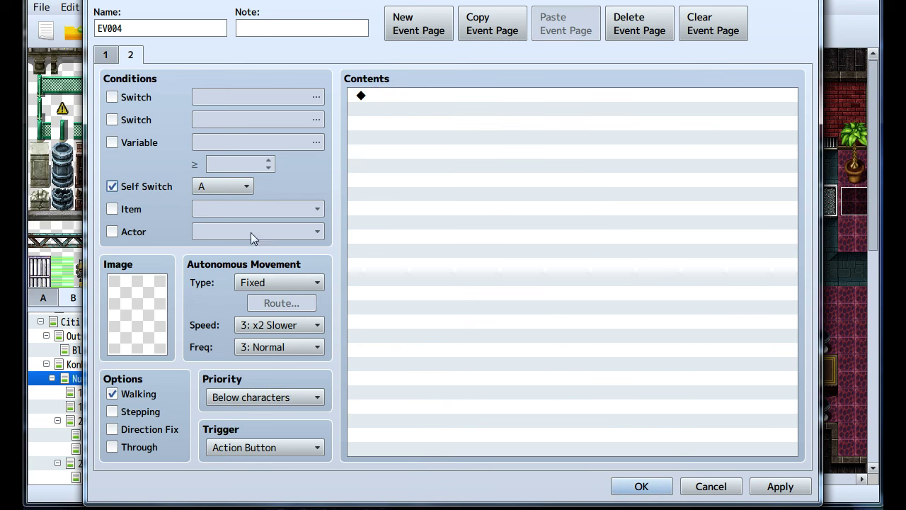
click(765, 485)
On page 1, add a Show Balloon Icon command to the Else branch with an Exclamation balloon over Bardozer2.
click(106, 56)
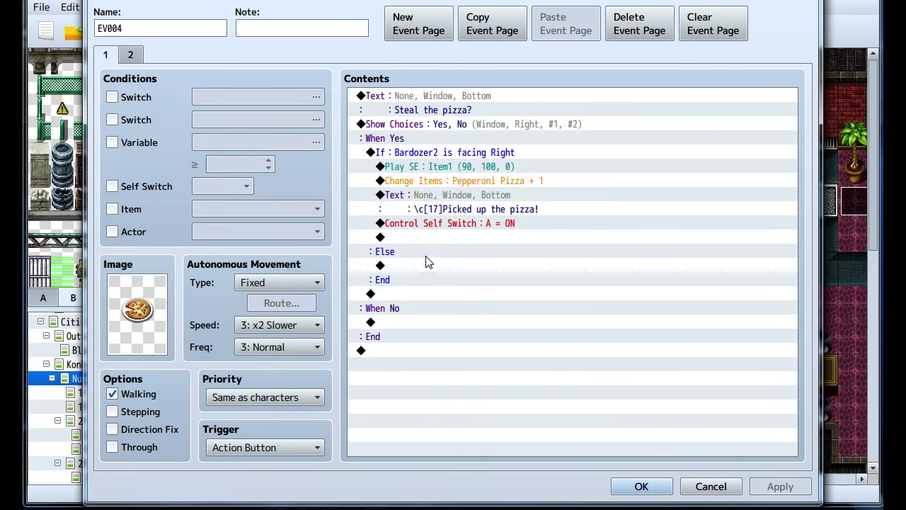
double_click(393, 264)
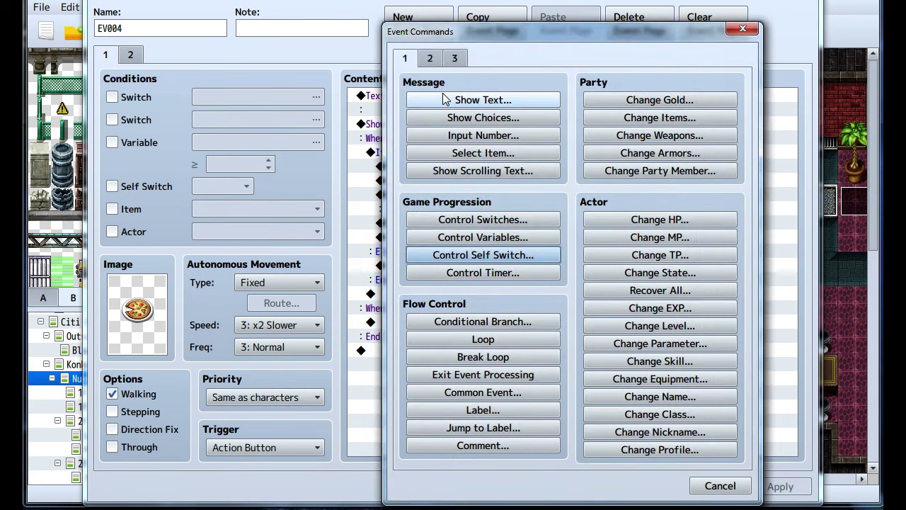
click(431, 60)
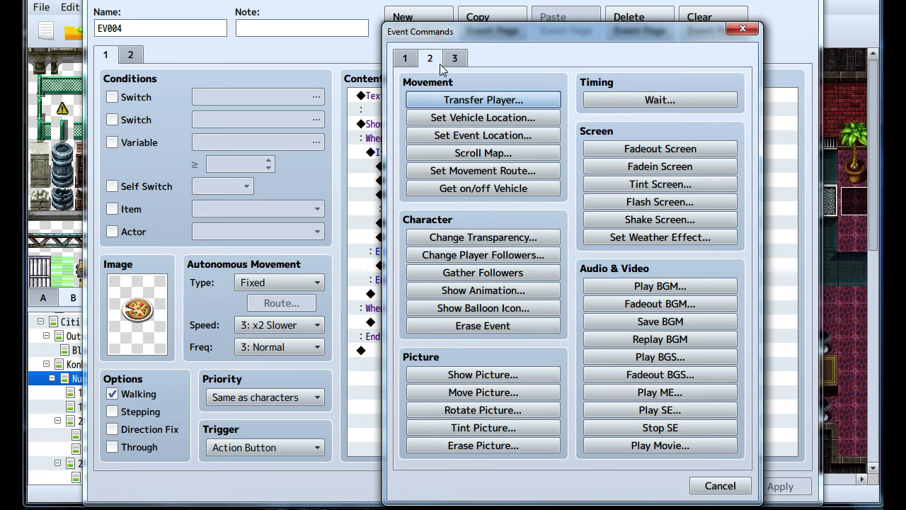
click(489, 312)
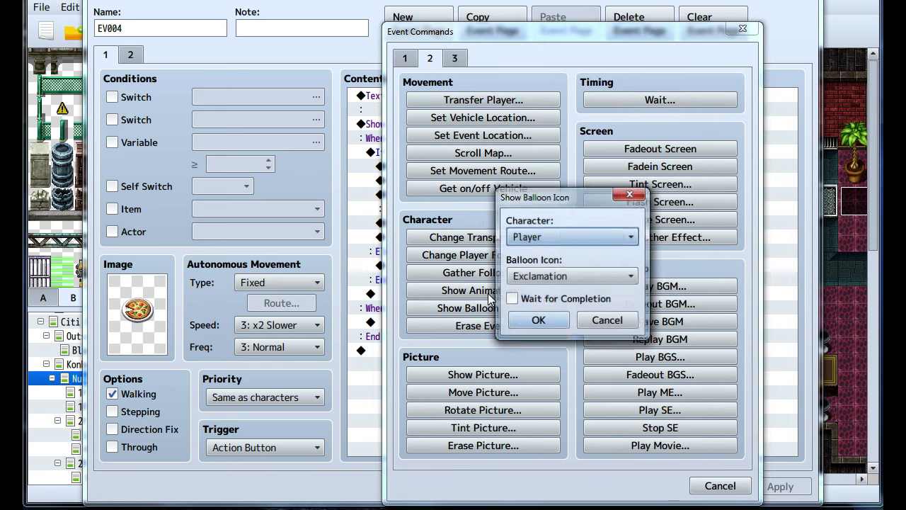
click(537, 237)
click(533, 417)
click(538, 320)
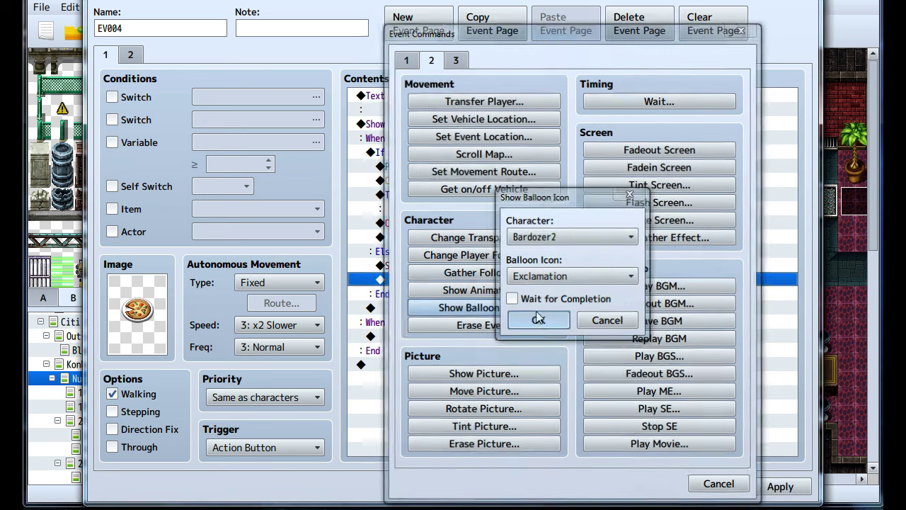
Add Show Text below the balloon with the bearded People4 face reading "Hey, you! Don't touch that pizza!", and save the event.
double_click(444, 286)
click(402, 60)
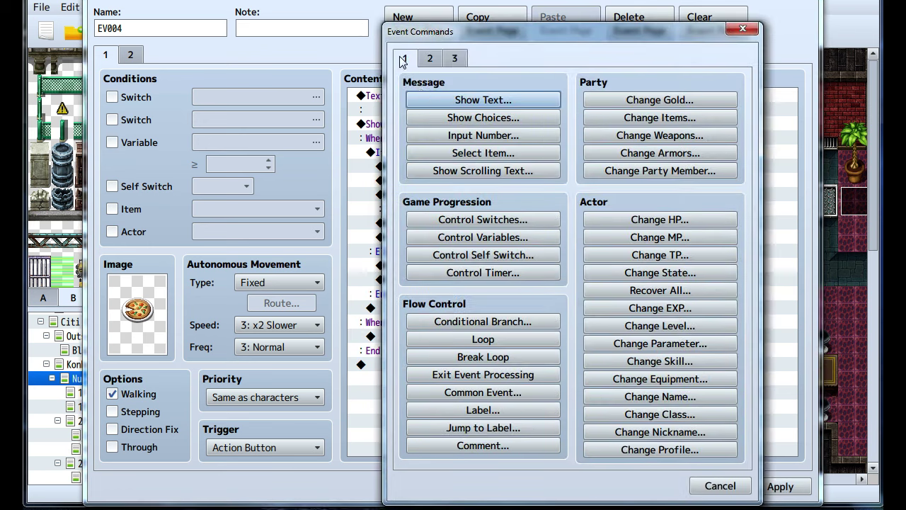
click(424, 99)
double_click(431, 233)
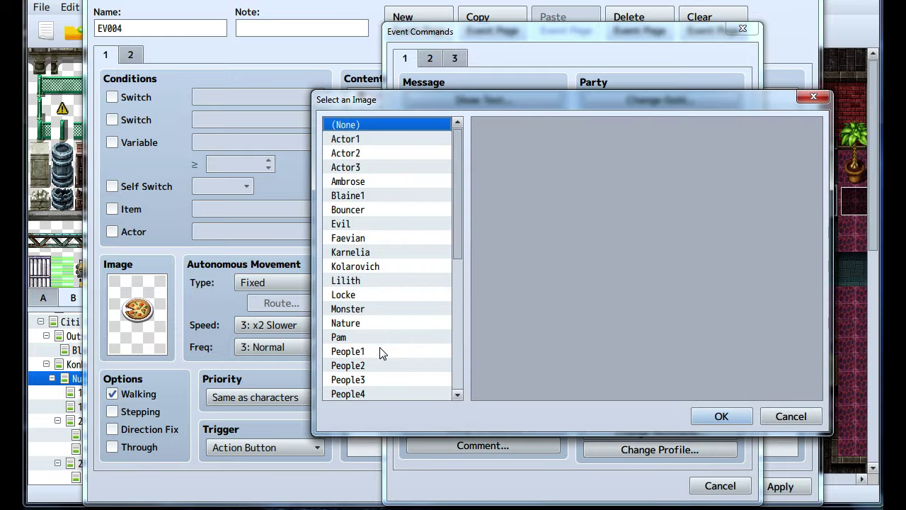
click(366, 394)
click(720, 417)
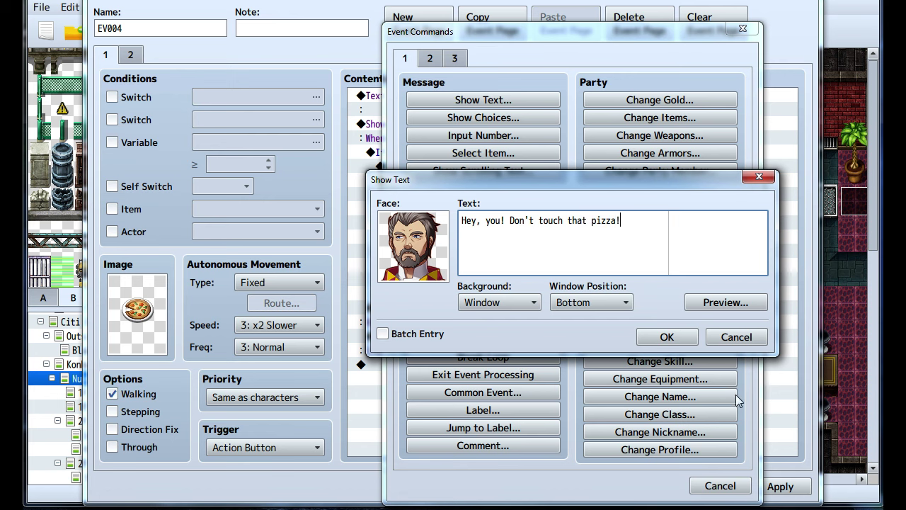
click(666, 336)
click(773, 486)
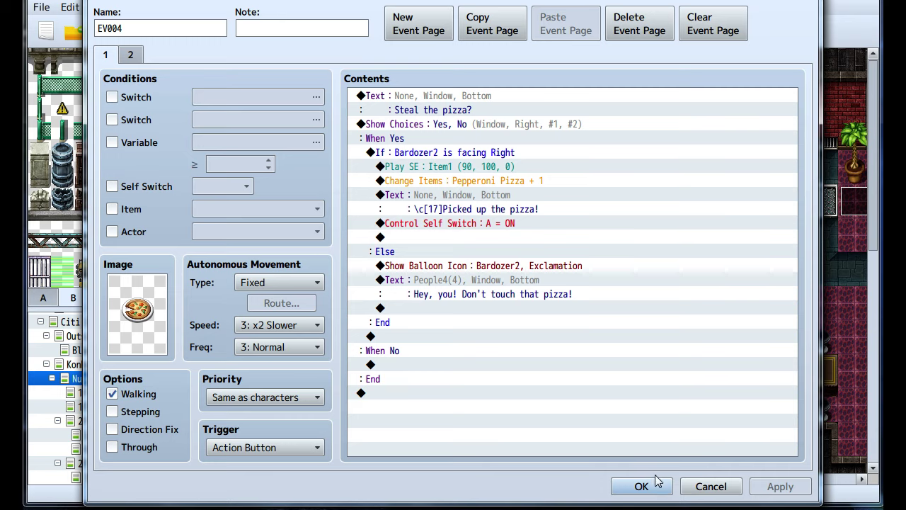
click(646, 482)
Start a playtest of the game and load the File 4 save.
click(728, 31)
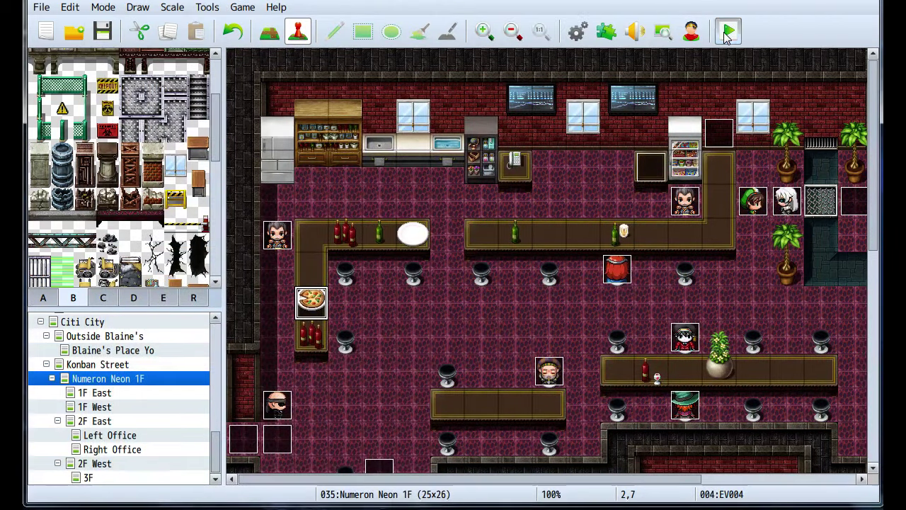
key(Return)
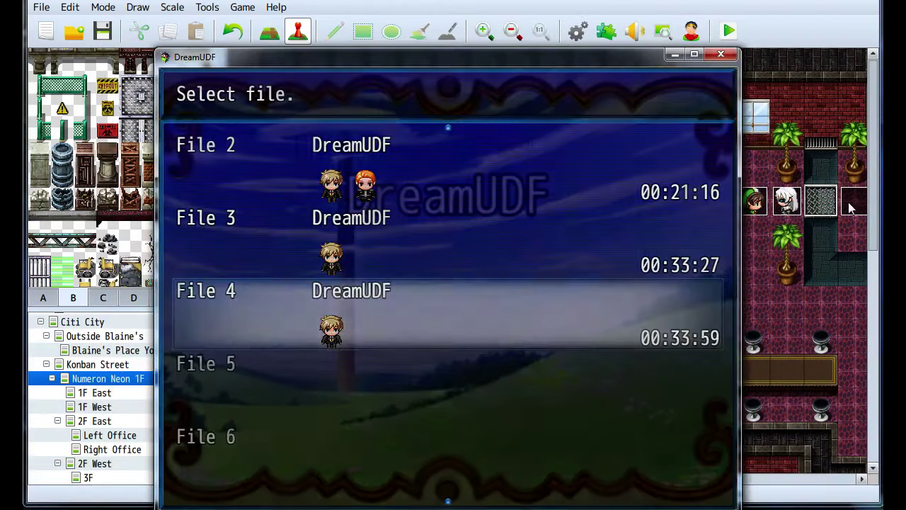
key(Return)
Walk the character from the 2F offices across the Konban Street roof and down to the pizza in Numeron Neon.
key(Down)
key(Right)
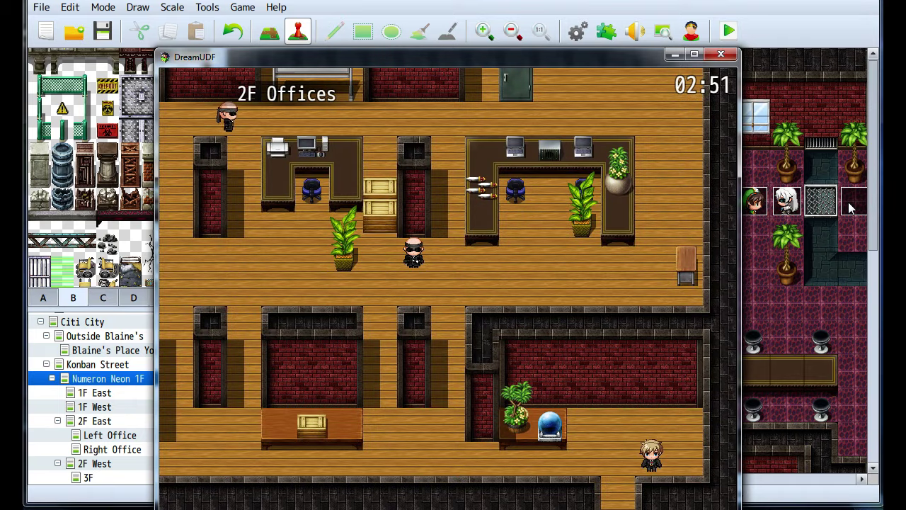
key(Left)
key(Down)
key(Up)
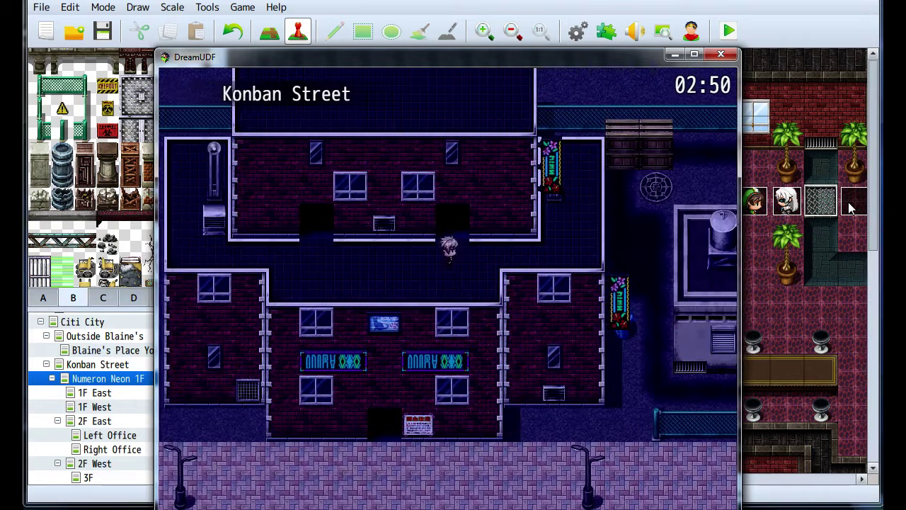
key(Right)
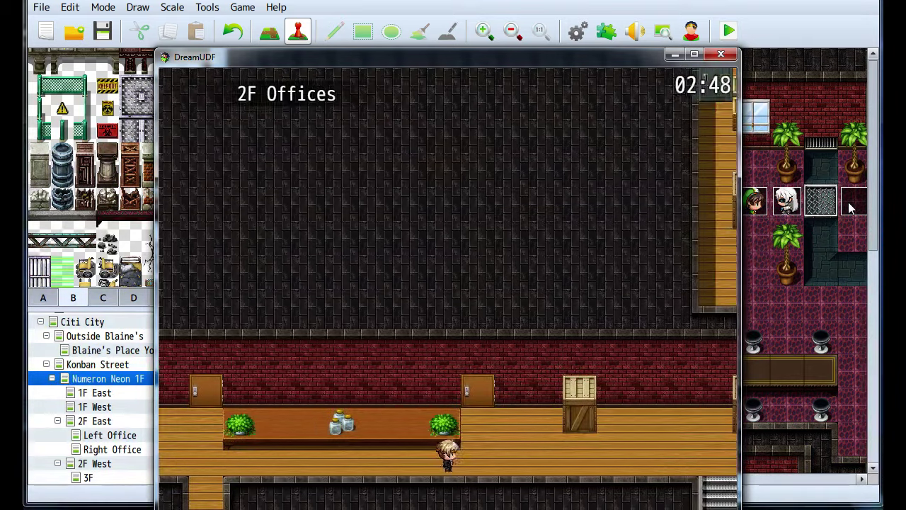
key(Down)
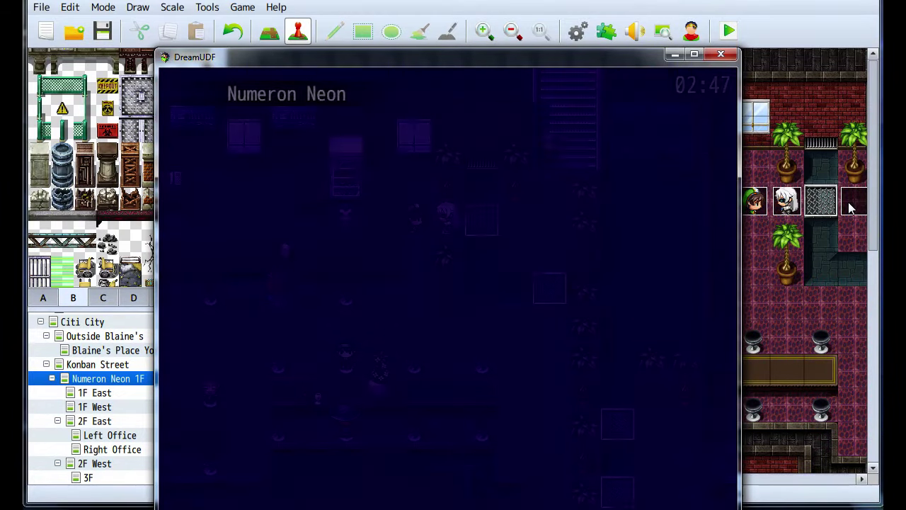
key(Down)
key(Left)
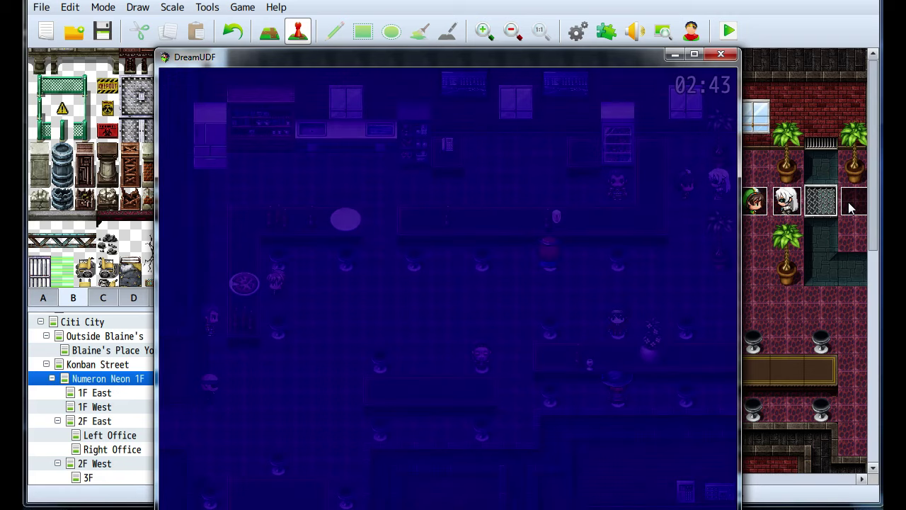
Test the pizza event by answering Yes to "Steal the pizza?" and dismissing the pickup message.
key(Return)
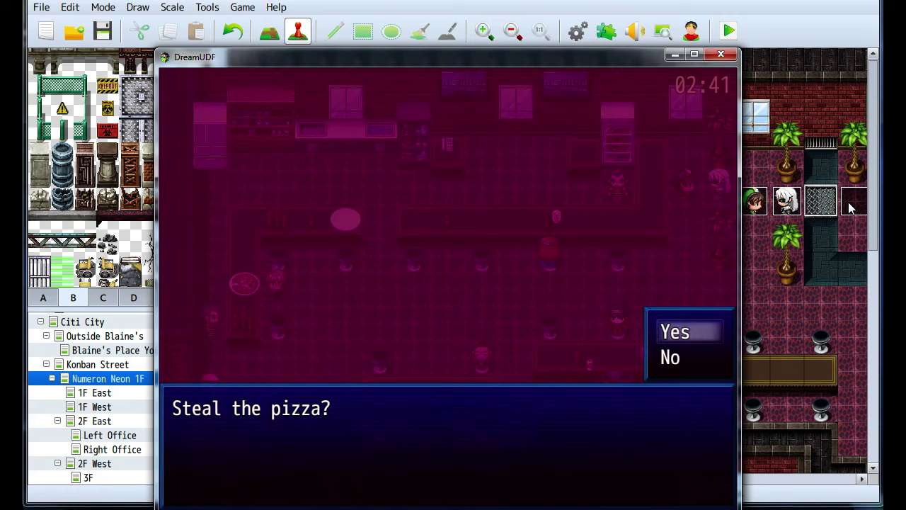
key(Down)
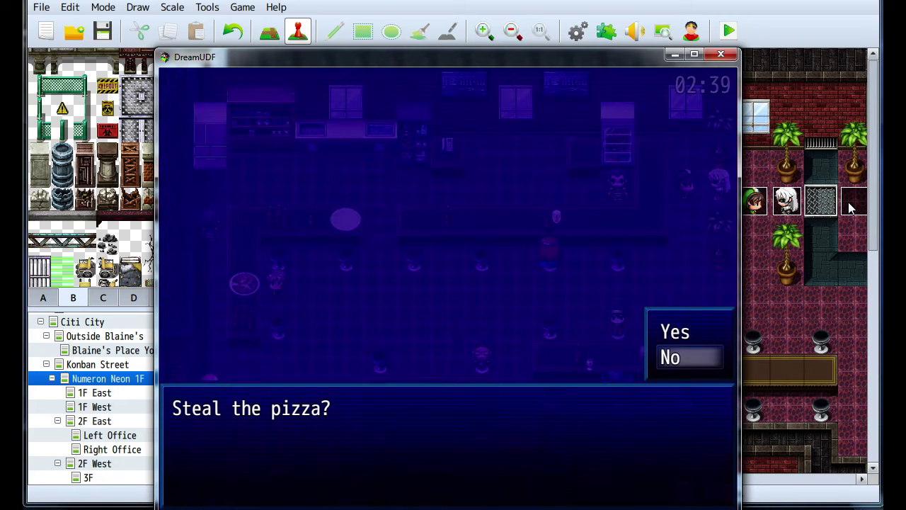
key(Up)
key(Return)
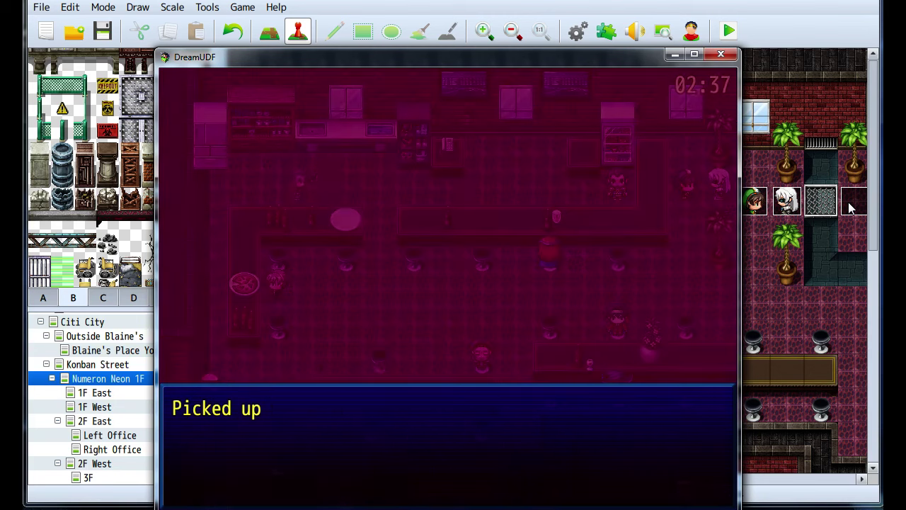
key(Return)
key(Right)
key(Right)
key(Right)
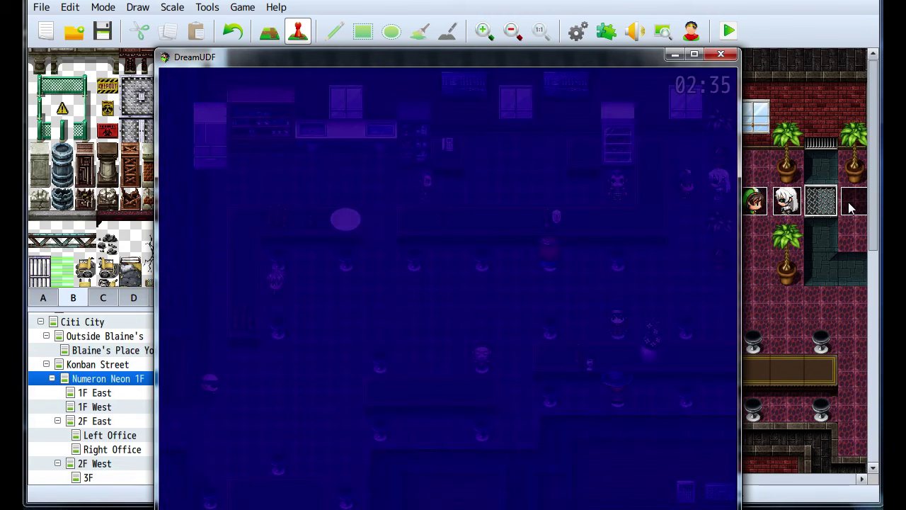
Walk the character along the bar counter and close the playtest.
key(Up)
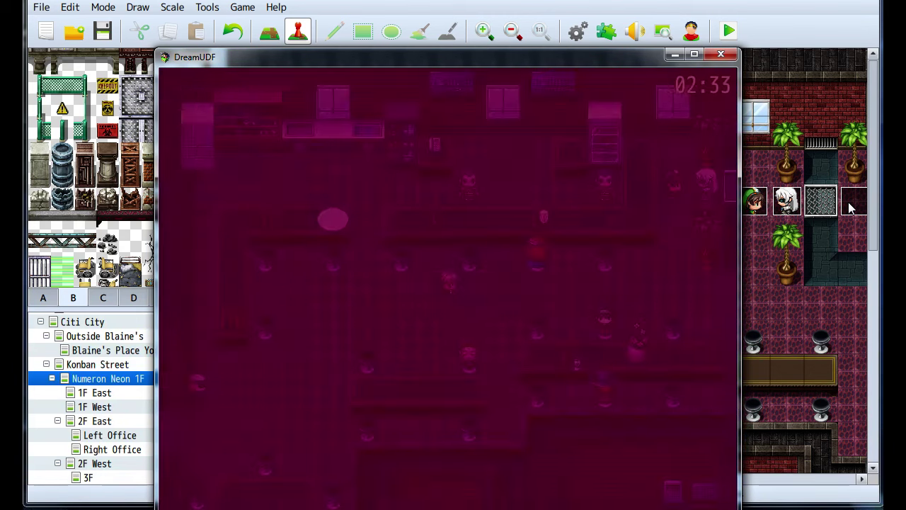
key(Right)
key(Right)
key(Right)
key(Right)
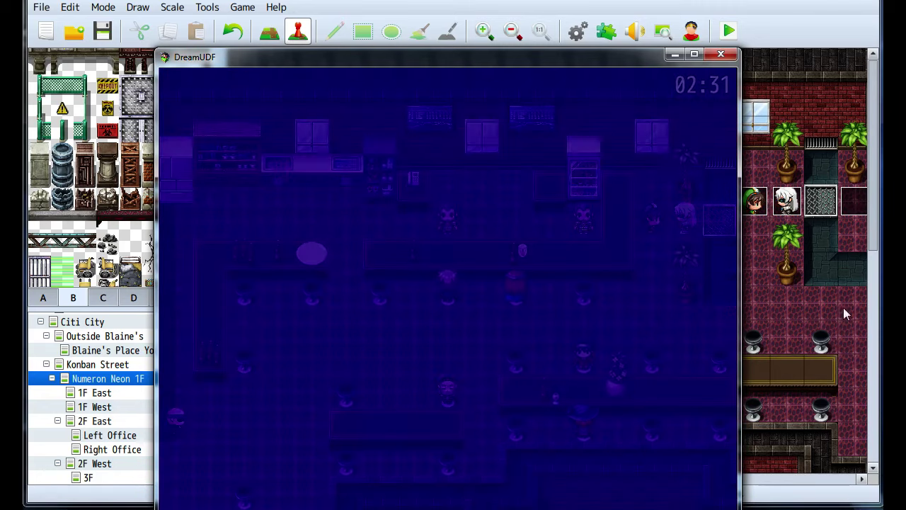
click(721, 55)
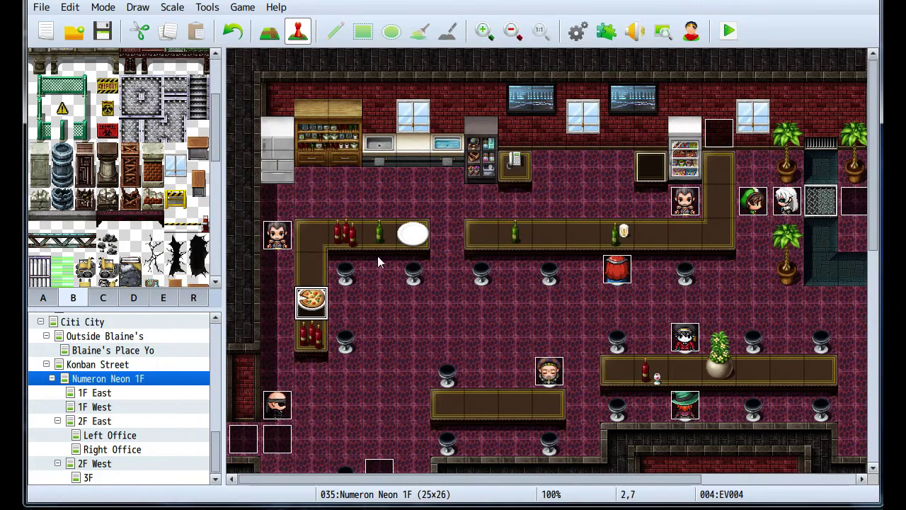
Delete the Turn Right command before the first 300-frame wait in Bardozer2's movement route.
double_click(277, 243)
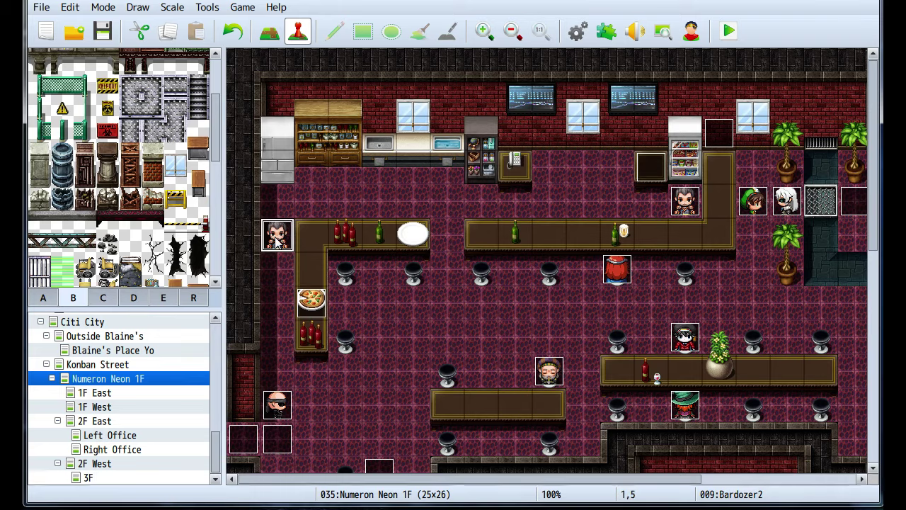
click(274, 307)
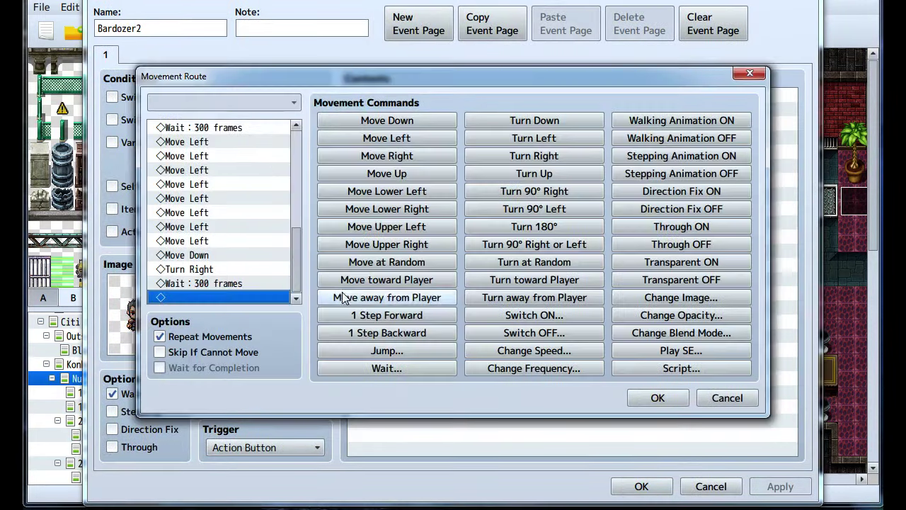
drag(300, 240, 296, 127)
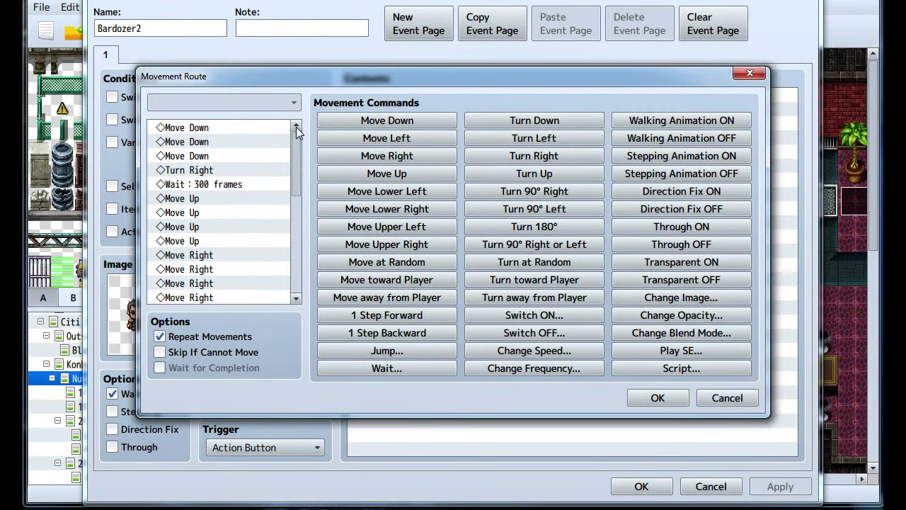
click(200, 172)
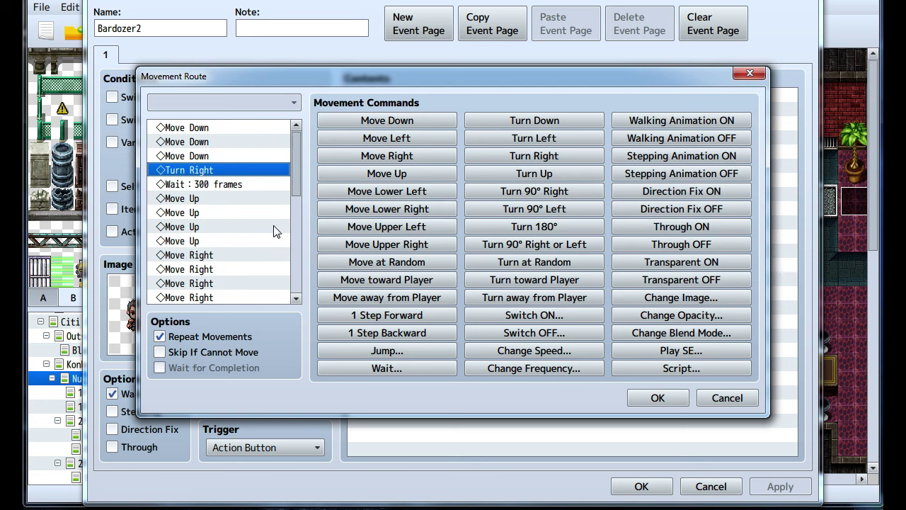
key(Delete)
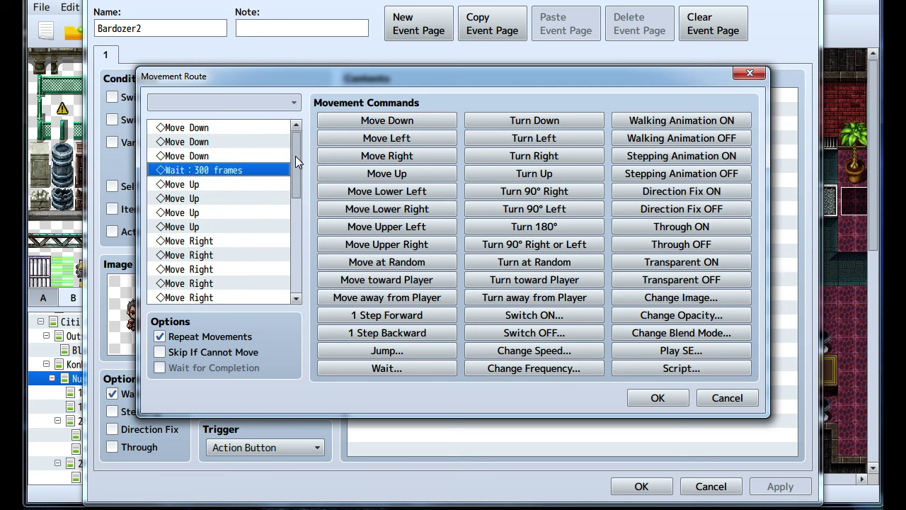
Review the remaining commands in Bardozer2's movement route and save the route and the event.
mouse_move(295, 156)
mouse_down()
mouse_move(288, 248)
mouse_move(300, 141)
mouse_up()
click(288, 249)
key(Up)
key(Up)
key(Up)
key(Up)
key(Up)
key(Up)
key(Up)
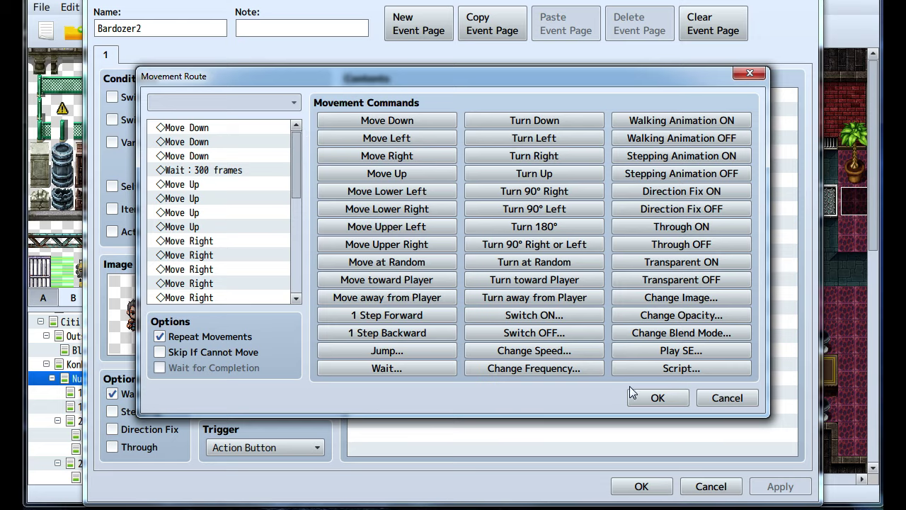
click(652, 397)
click(640, 485)
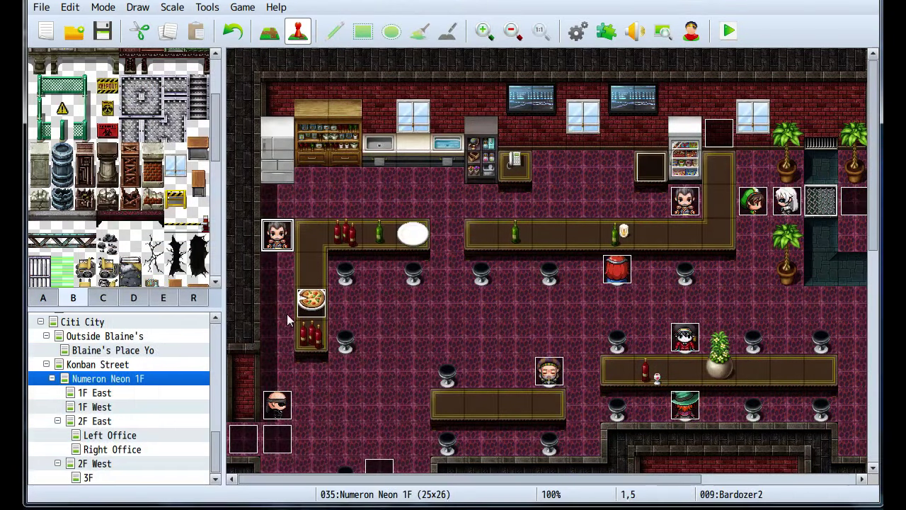
Extend the bar counter below the wine bottles to the west wall and place a food tray tile on its end.
click(269, 31)
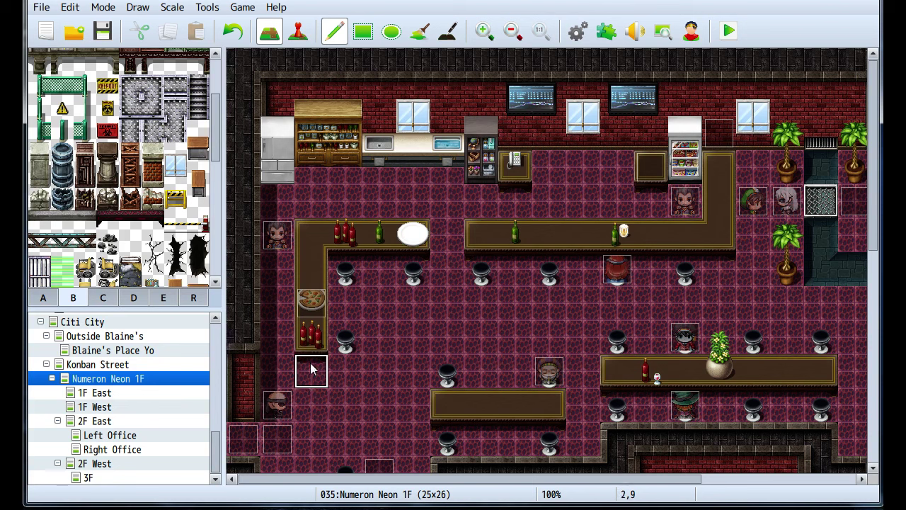
drag(312, 371, 278, 371)
click(103, 298)
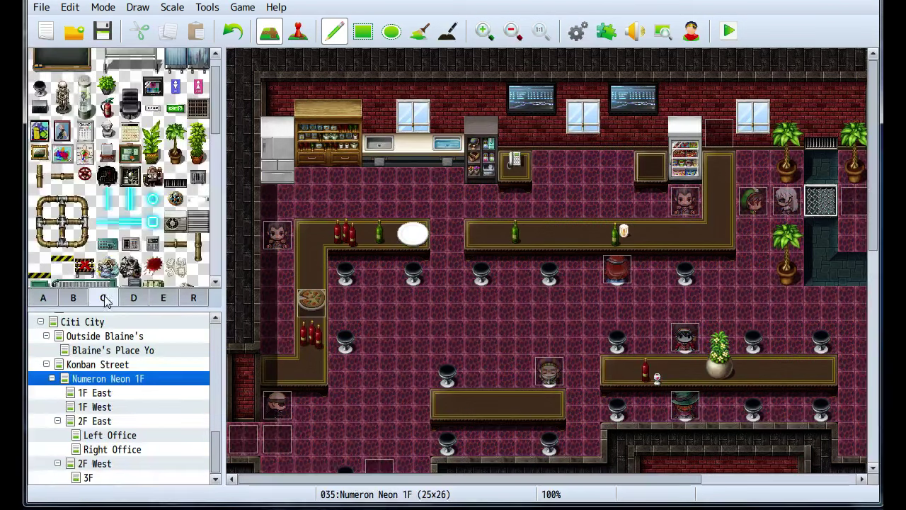
scroll(128, 175, down, 2)
scroll(128, 175, up, 2)
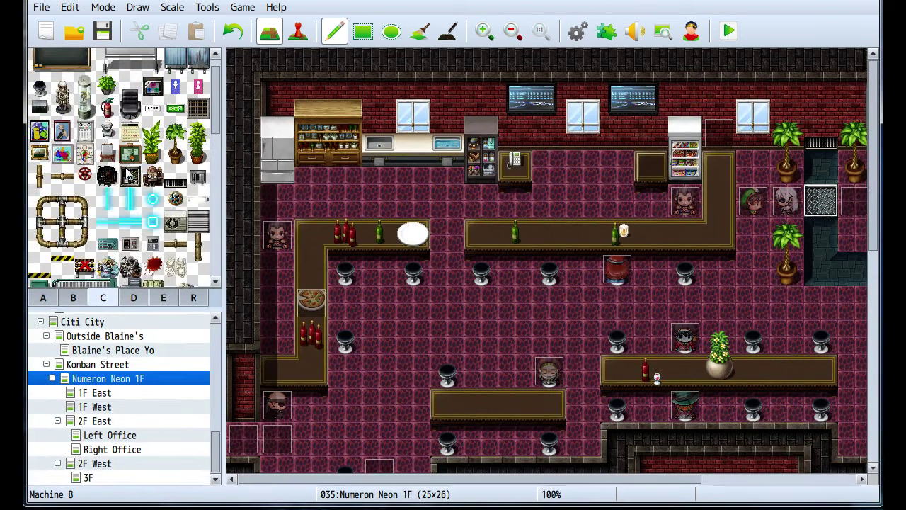
scroll(128, 175, down, 5)
scroll(90, 220, down, 4)
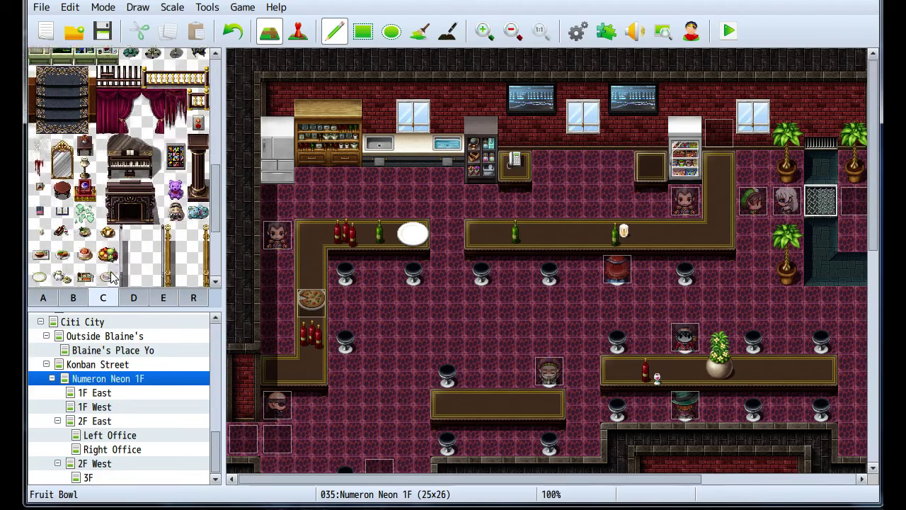
click(85, 206)
click(277, 370)
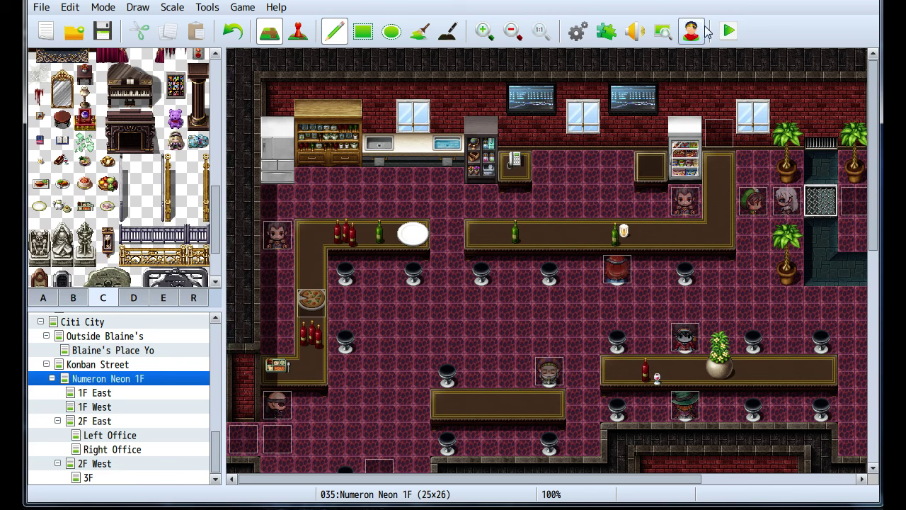
Launch a new playtest of the edited map and load the most recent save.
click(729, 31)
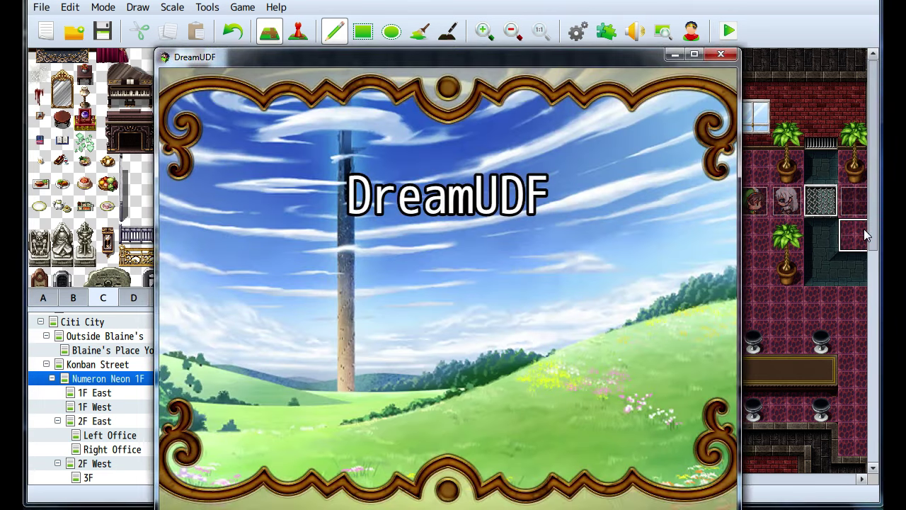
key(Return)
key(Return)
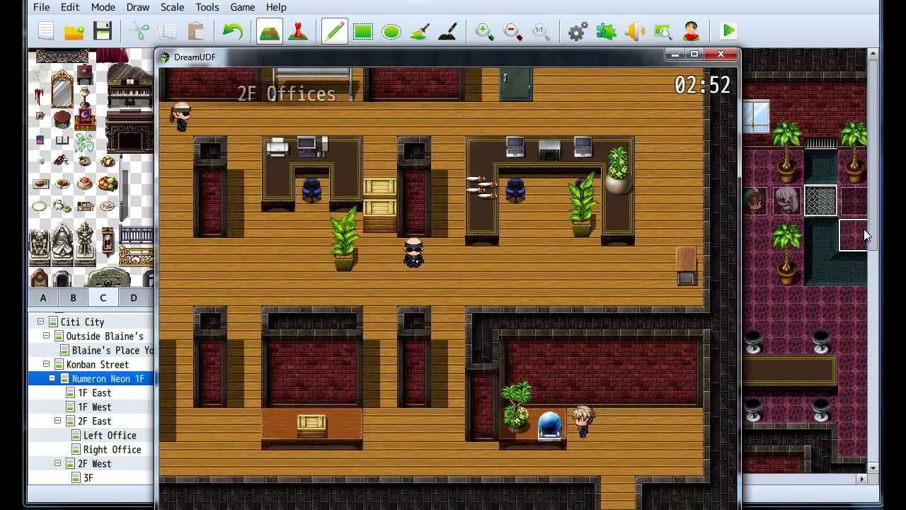
Take the rooftop path out of the 2F offices again and head downstairs to Numeron Neon's bar.
key(Right)
key(Down)
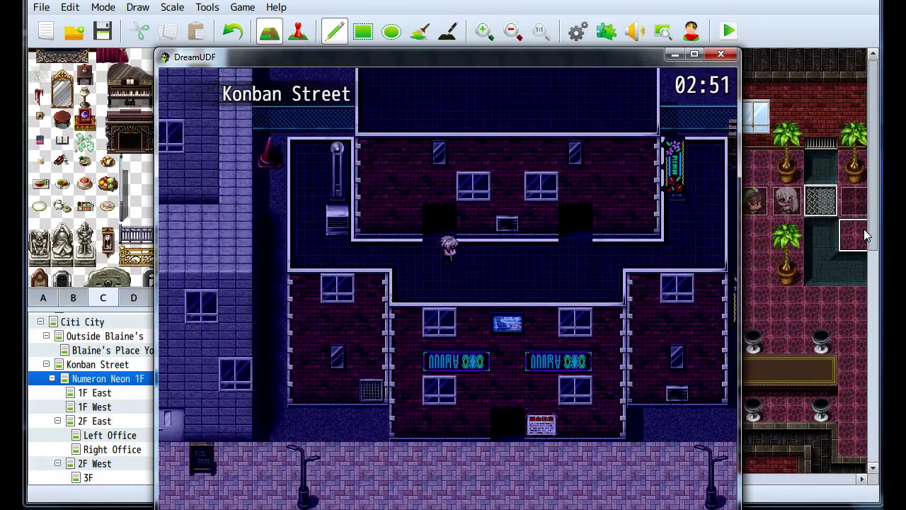
key(Up)
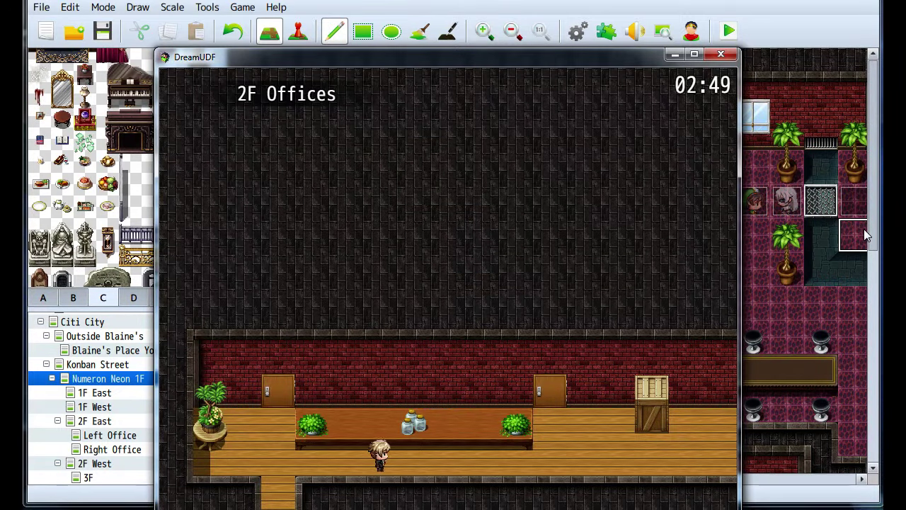
key(Right)
key(Down)
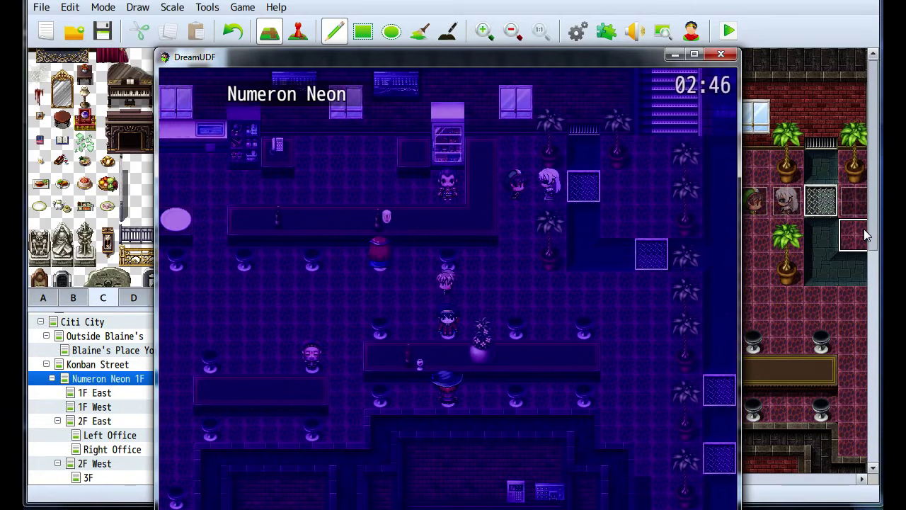
Test the pizza event with Bardozer2 beside the counter, and again while he walks right, choosing to steal the pizza and moving away.
key(Return)
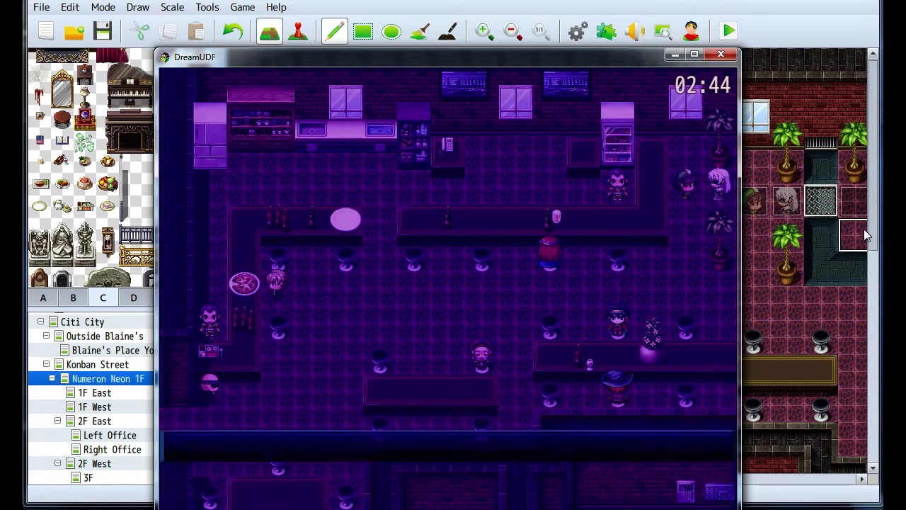
key(Return)
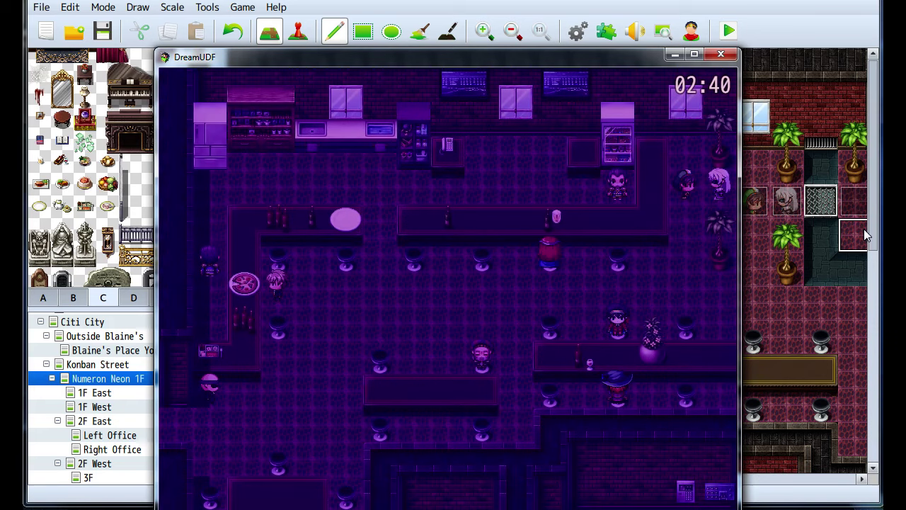
key(Return)
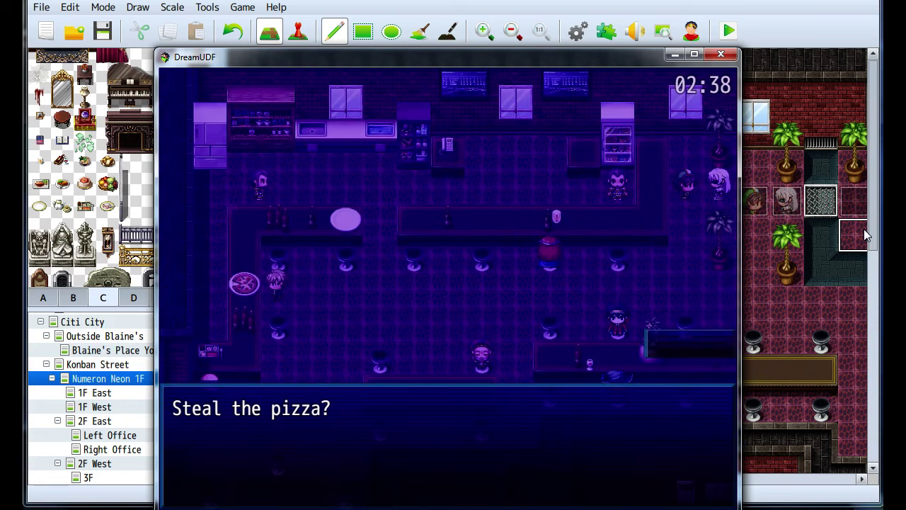
key(Return)
key(Return)
key(Right)
key(Right)
key(Right)
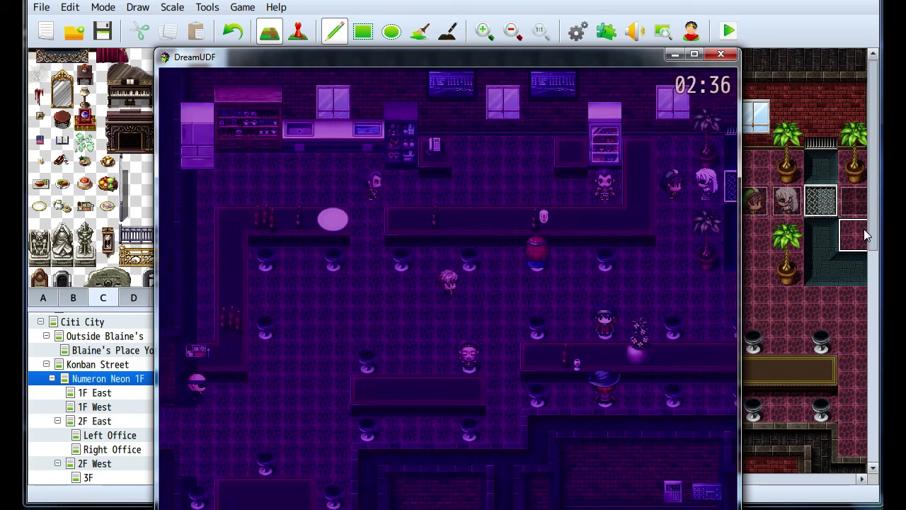
Walk around Numeron Neon's bar to observe Bardozer2's full patrol behind the counter, and close the playtest.
key(Down)
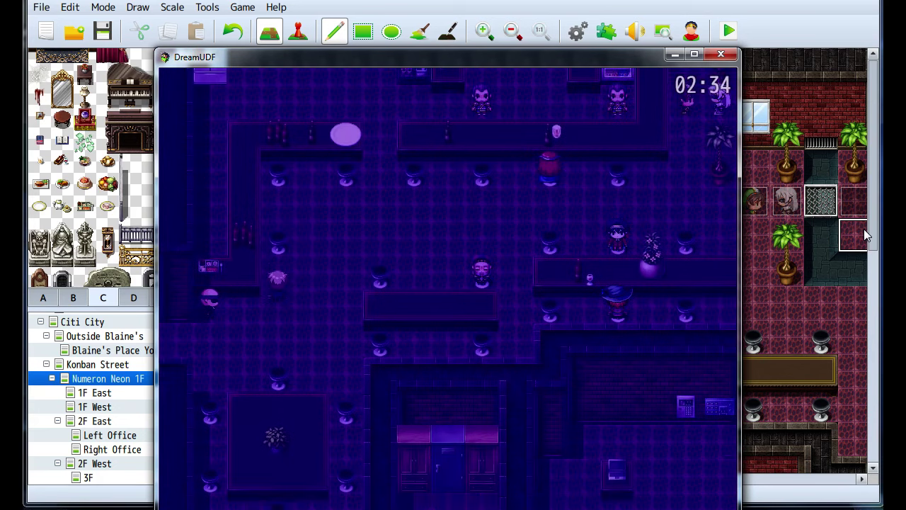
key(Up)
key(Down)
key(Up)
key(Left)
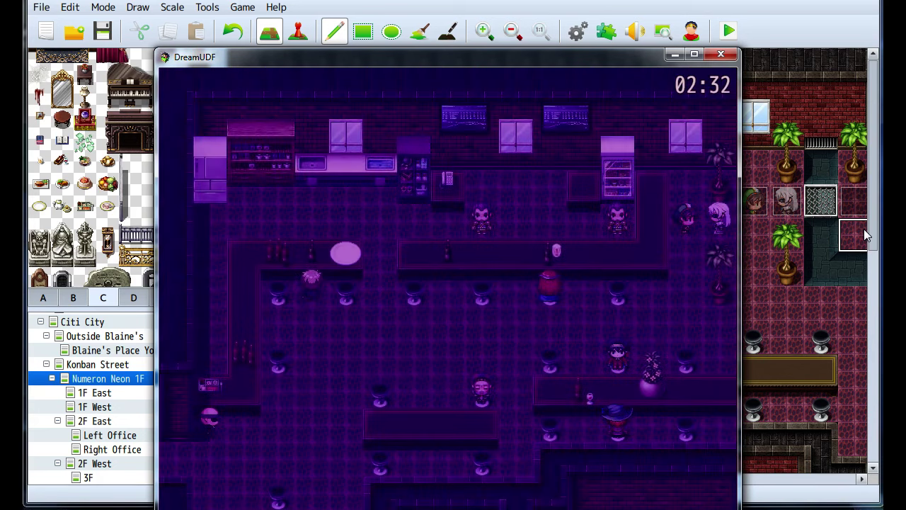
key(Right)
key(Down)
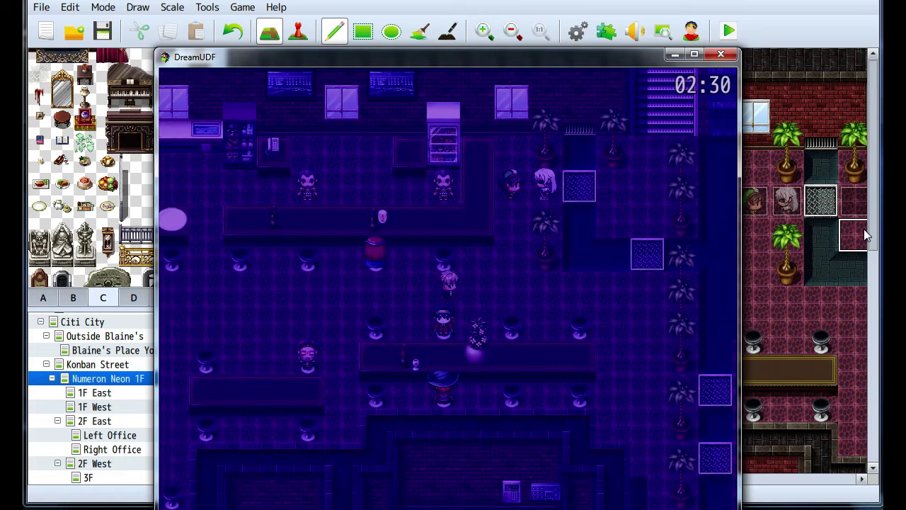
key(Left)
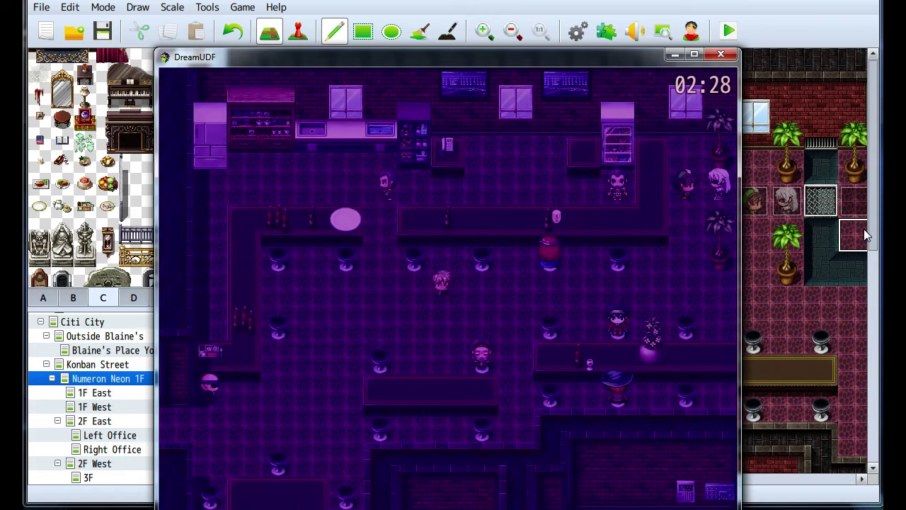
key(Right)
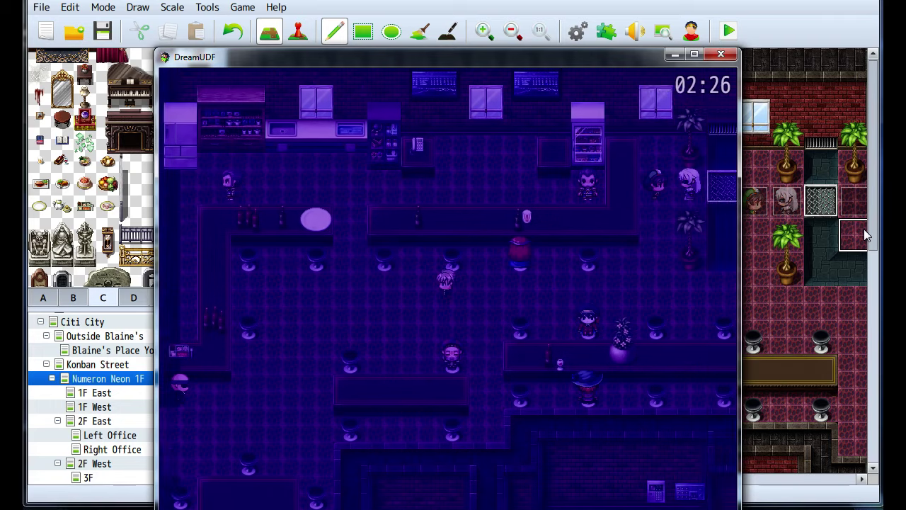
key(Left)
key(Left)
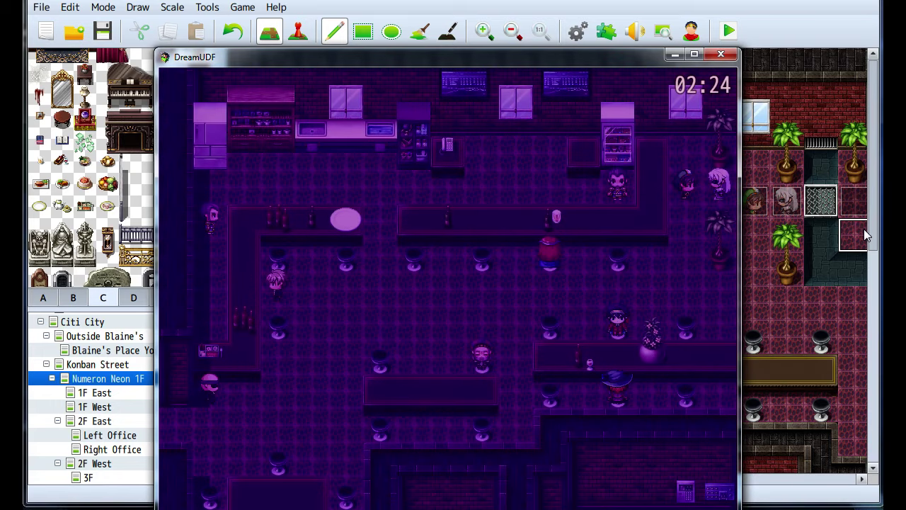
key(Up)
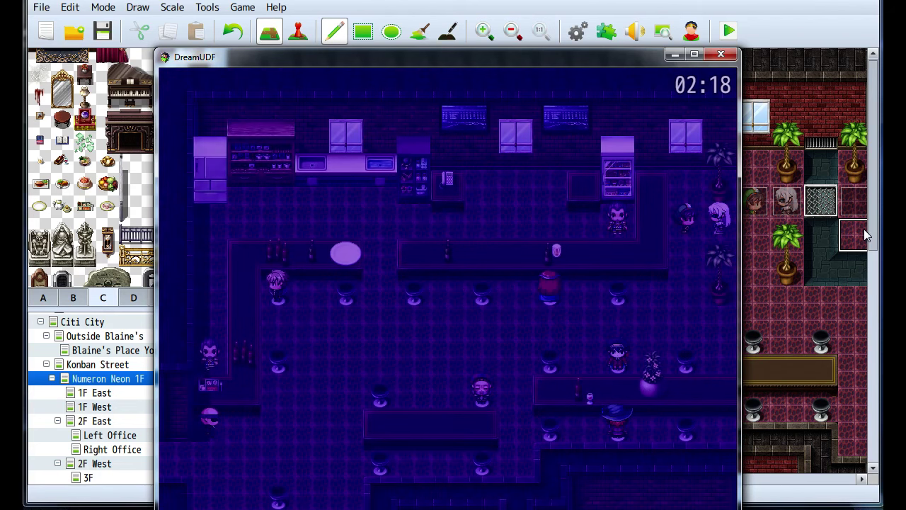
key(Down)
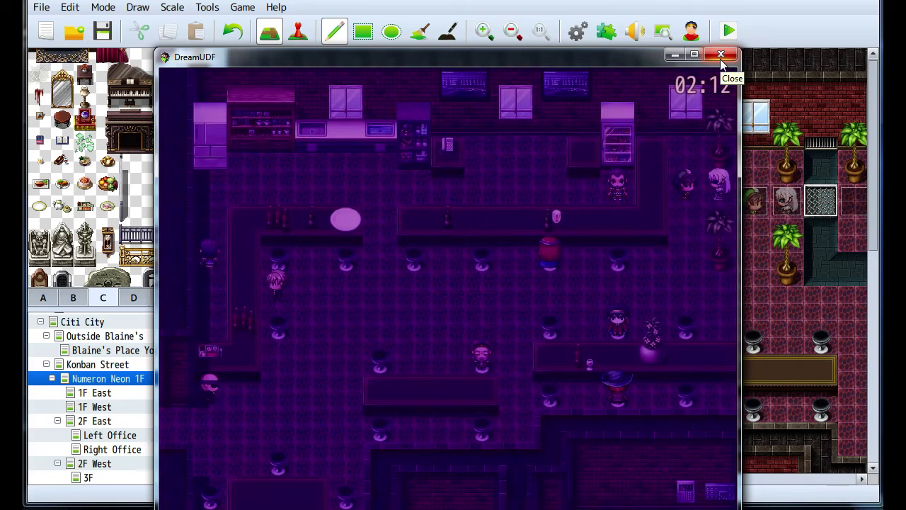
click(720, 55)
key(F6)
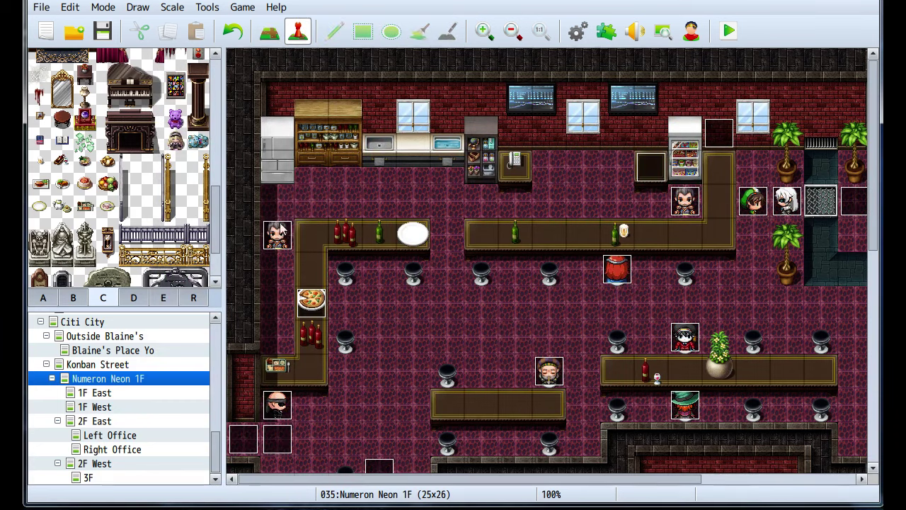
double_click(282, 231)
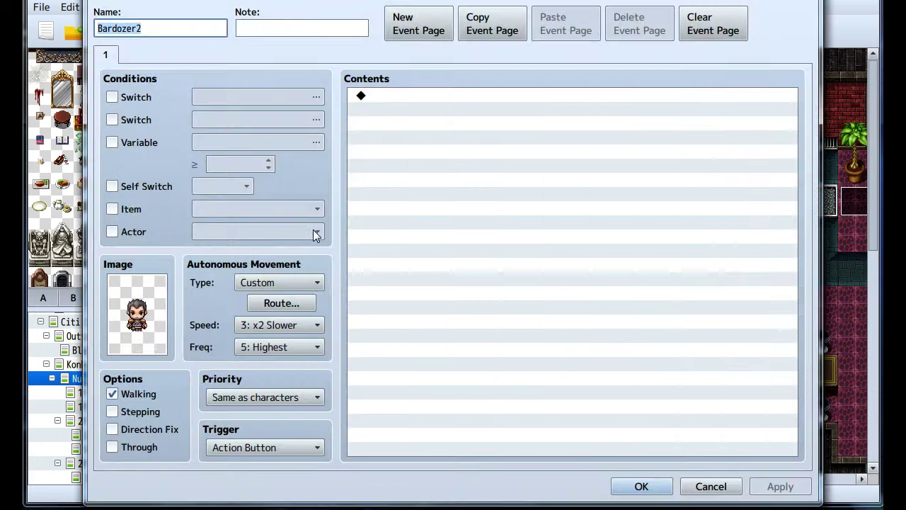
click(711, 487)
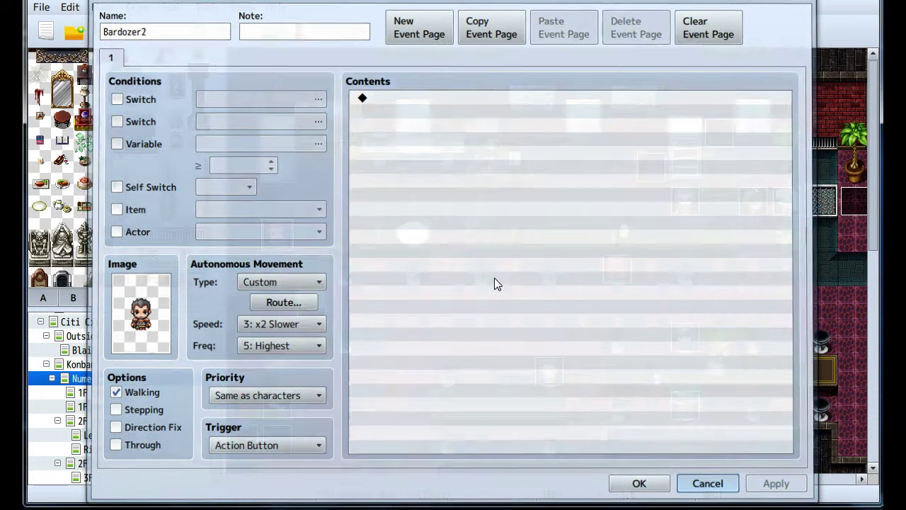
Move the counter's west end piece with the food tray up to the tile directly below Bardozer2.
click(273, 31)
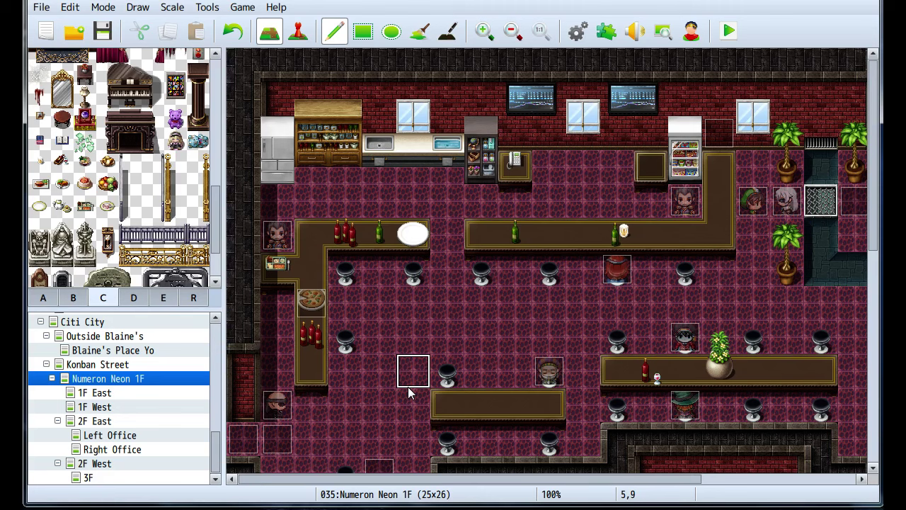
click(298, 32)
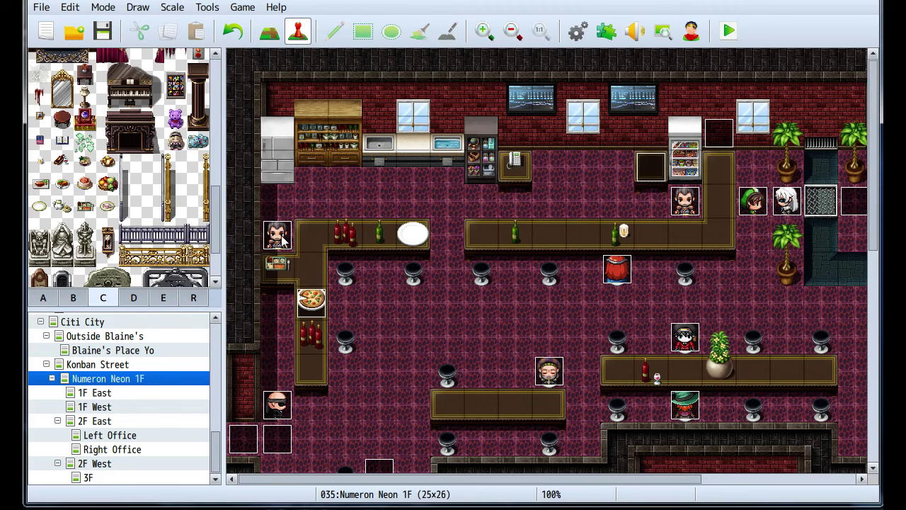
Remove the opening Move Down commands from Bardozer2's custom route and keep only one Move Up after the first 300-frame wait.
double_click(280, 239)
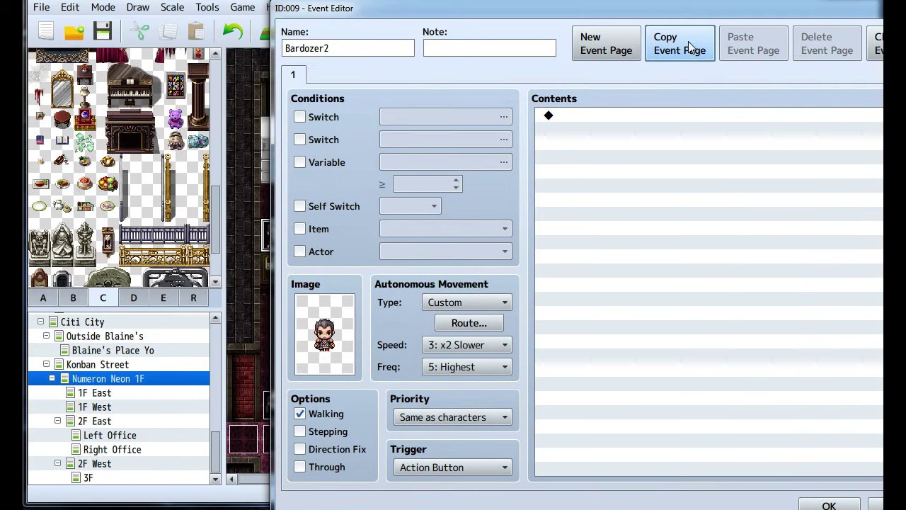
drag(489, 7, 840, 56)
click(798, 376)
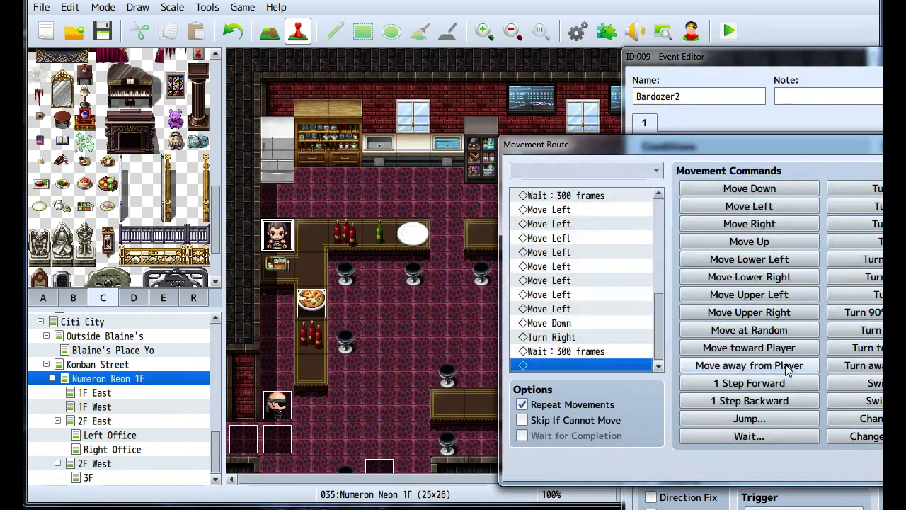
drag(700, 330, 713, 214)
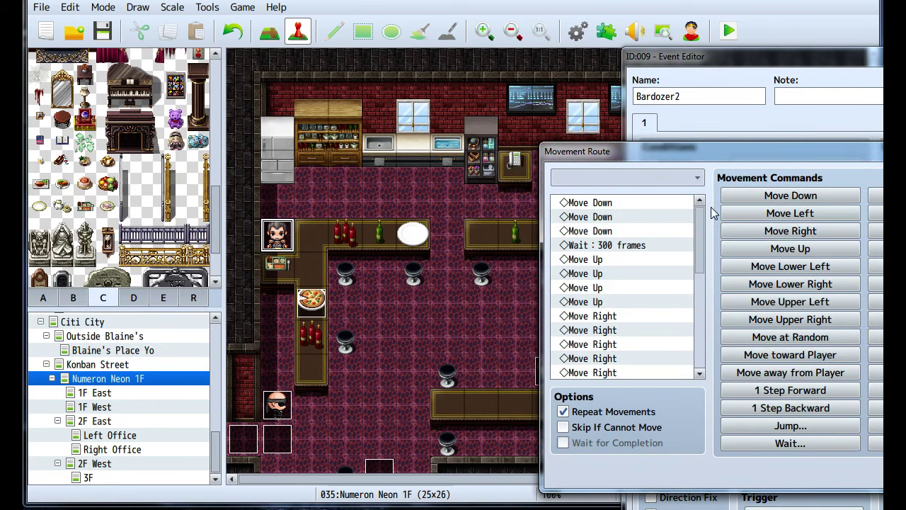
click(621, 203)
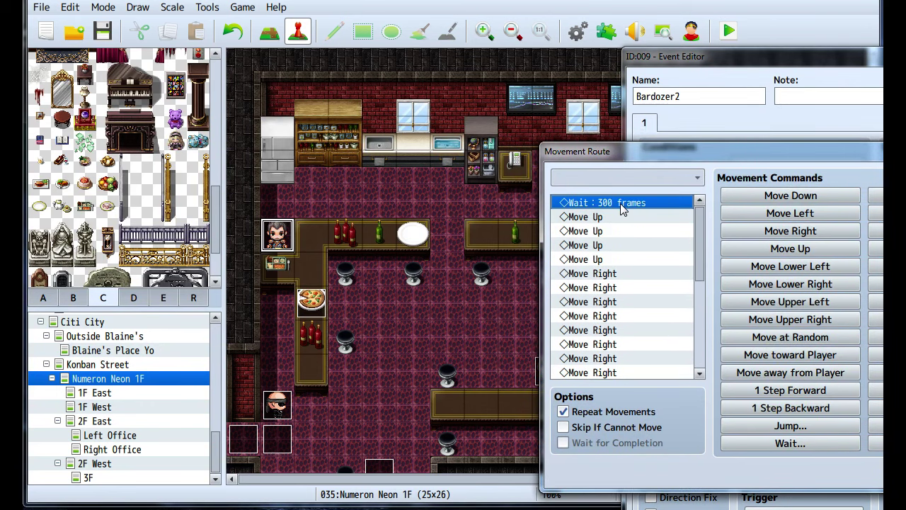
click(617, 216)
key(Delete)
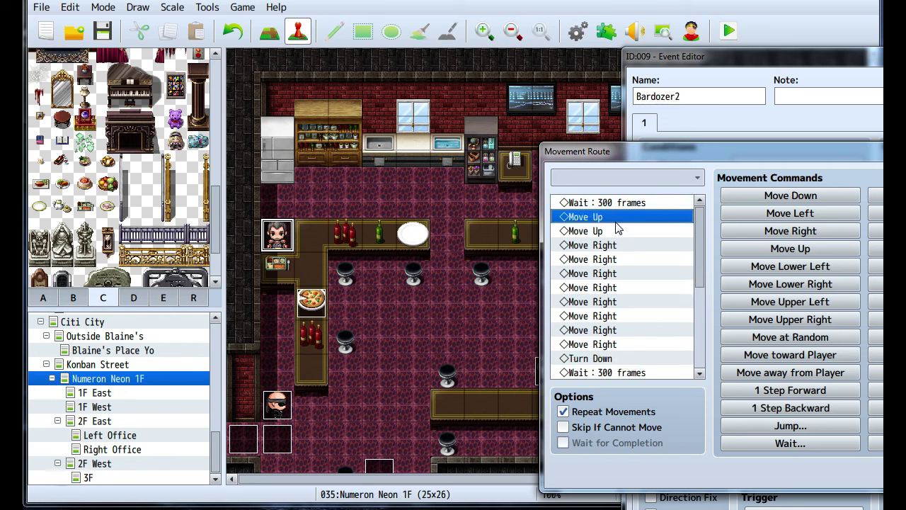
key(Delete)
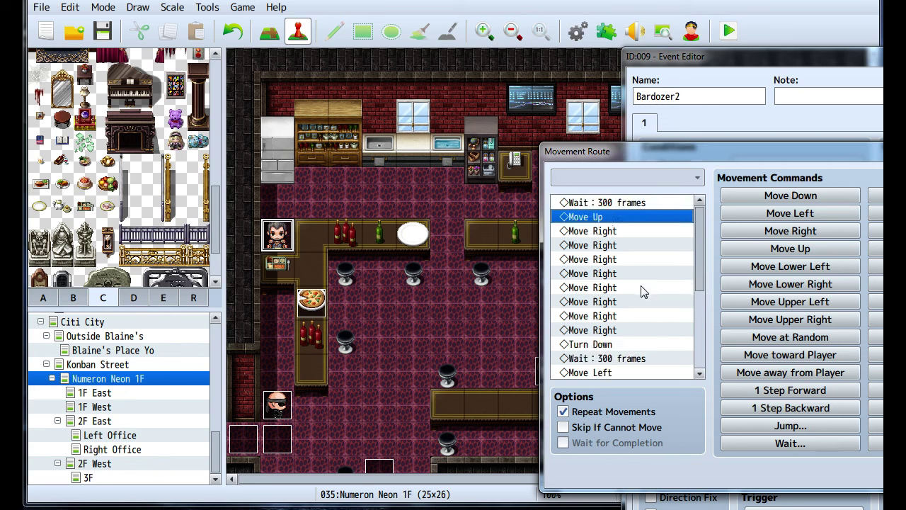
Delete the Turn Right command before the route's final 300-frame wait and save the Bardozer2 event.
scroll(643, 292, down, 5)
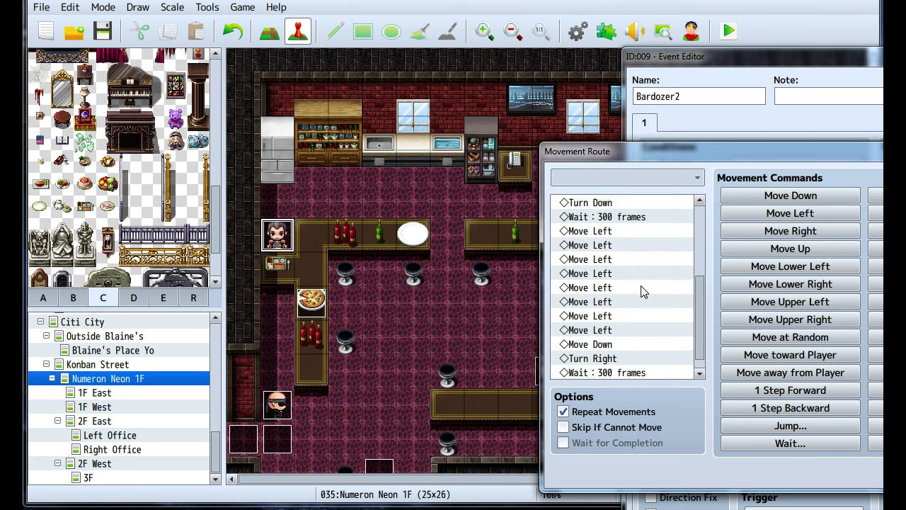
scroll(643, 292, down, 1)
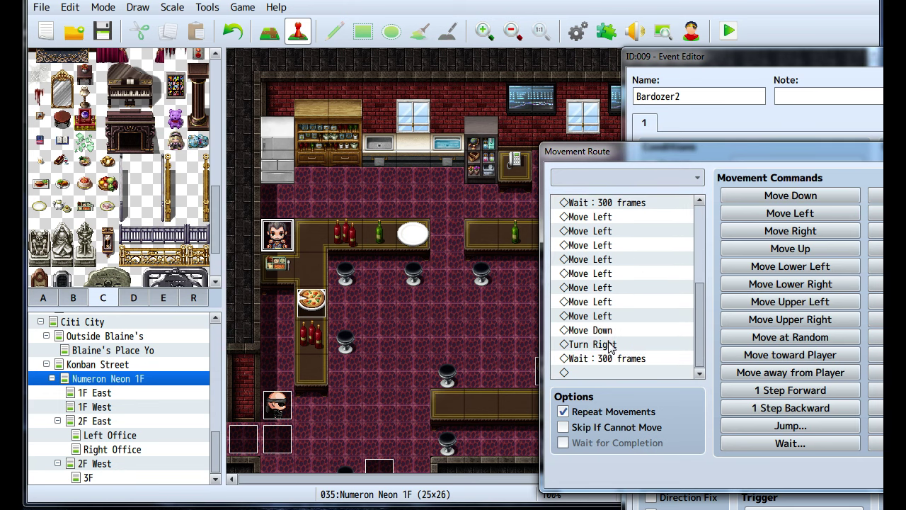
click(610, 345)
key(Delete)
key(Return)
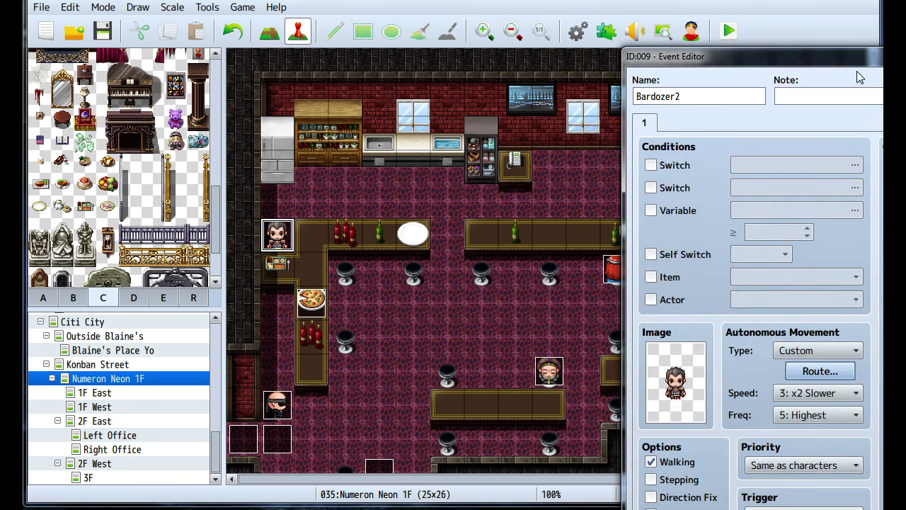
drag(856, 63, 340, 27)
key(Return)
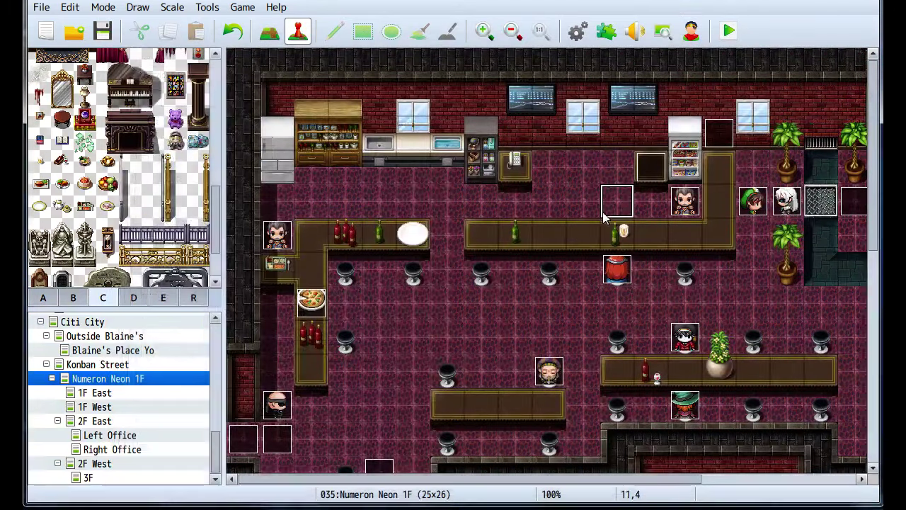
Launch a playtest with Bardozer2's shortened route and load the latest save.
click(729, 33)
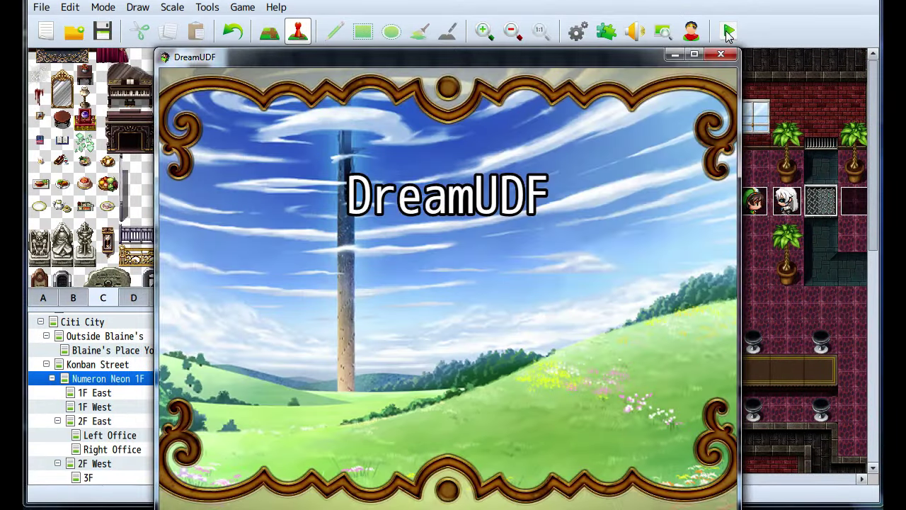
key(Return)
key(Return)
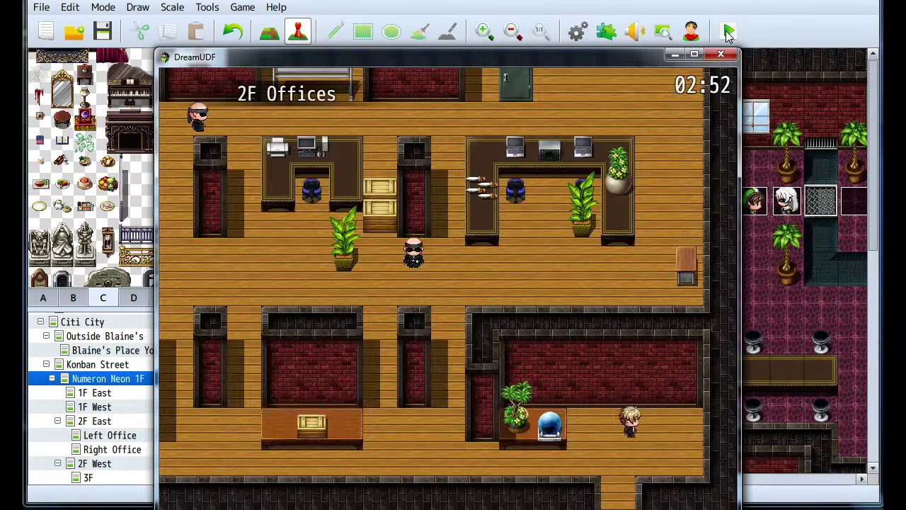
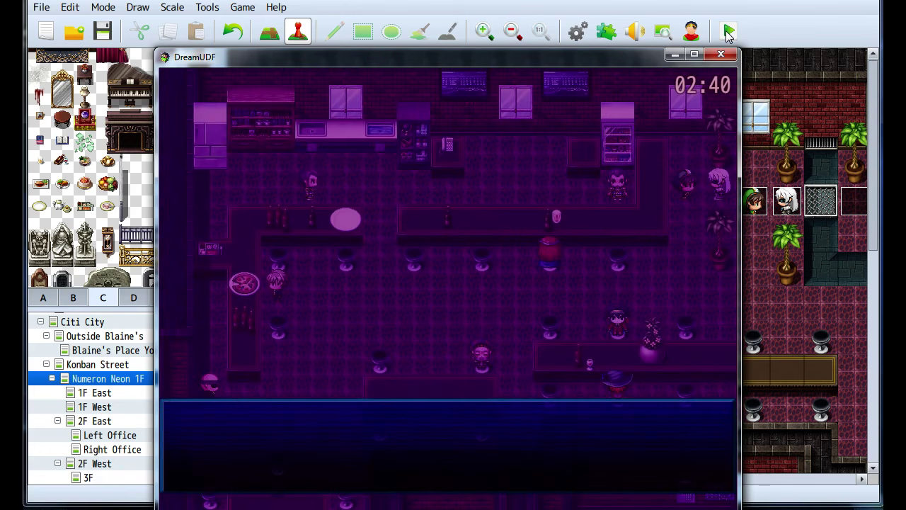
key(Return)
key(Return)
key(Down)
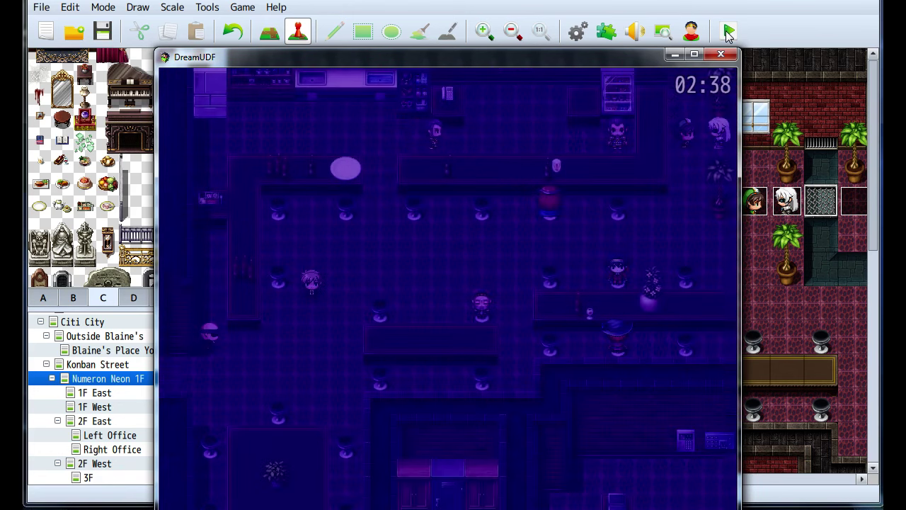
key(Down)
key(Right)
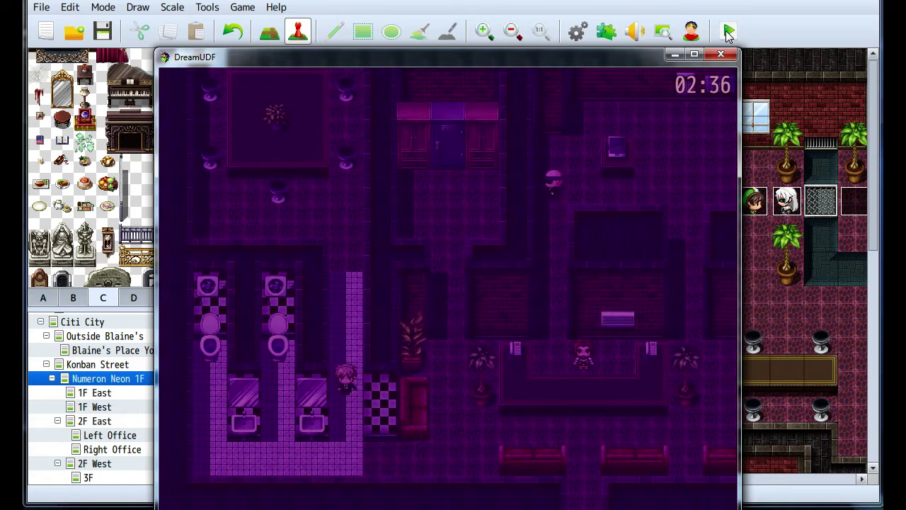
Leave the restroom onto Konban Street, follow the alley north and enter 1F West.
key(Return)
key(Return)
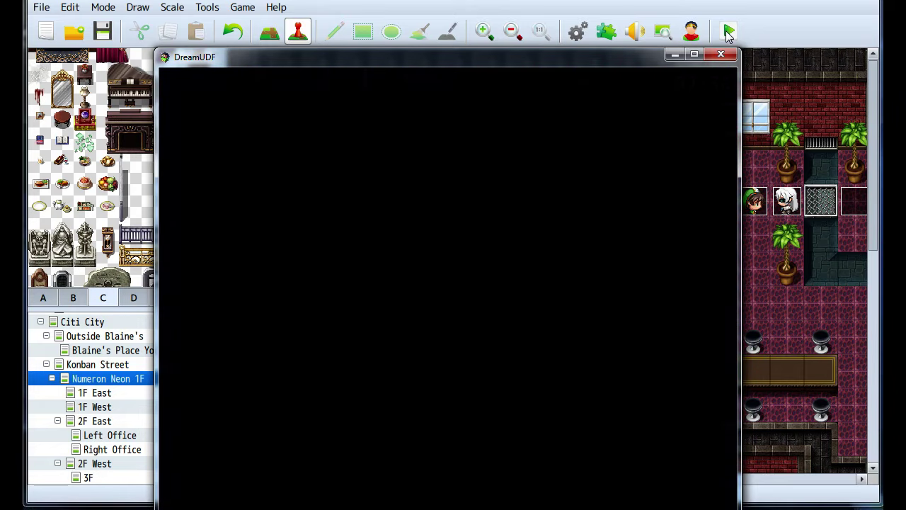
key(Up)
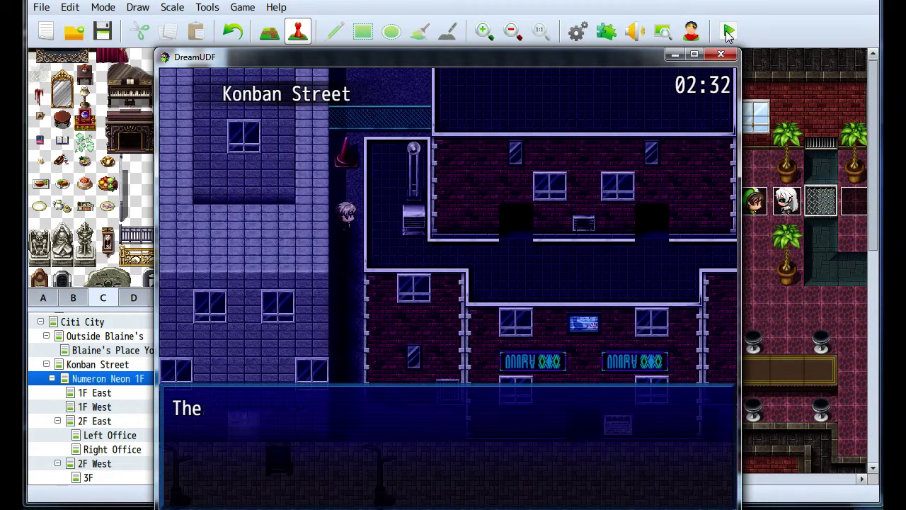
key(Return)
key(Right)
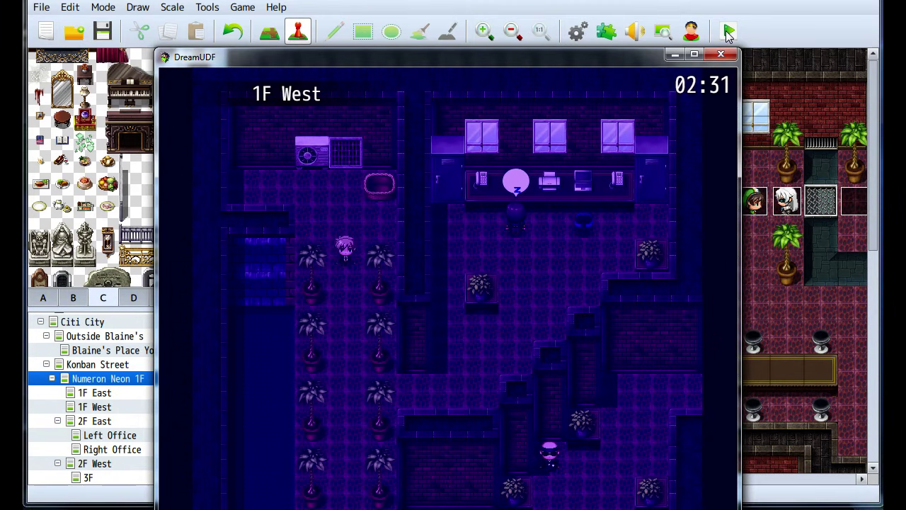
Walk to the sleeping character's desk in 1F West and interact with the cabinet on its west side.
key(Down)
key(Up)
key(Return)
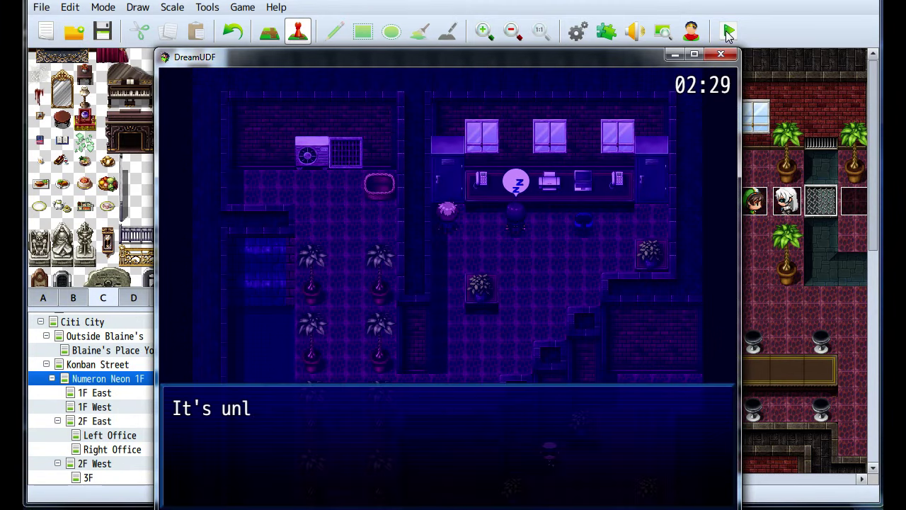
key(Return)
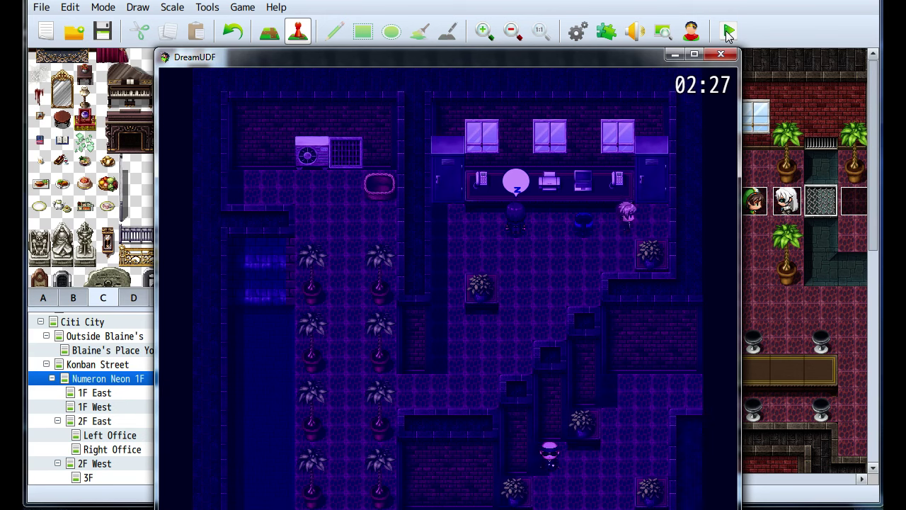
Check the cabinet on the desk's east side and take the stairs in Numeron Neon up to the 2F Offices.
key(Right)
key(Return)
key(Return)
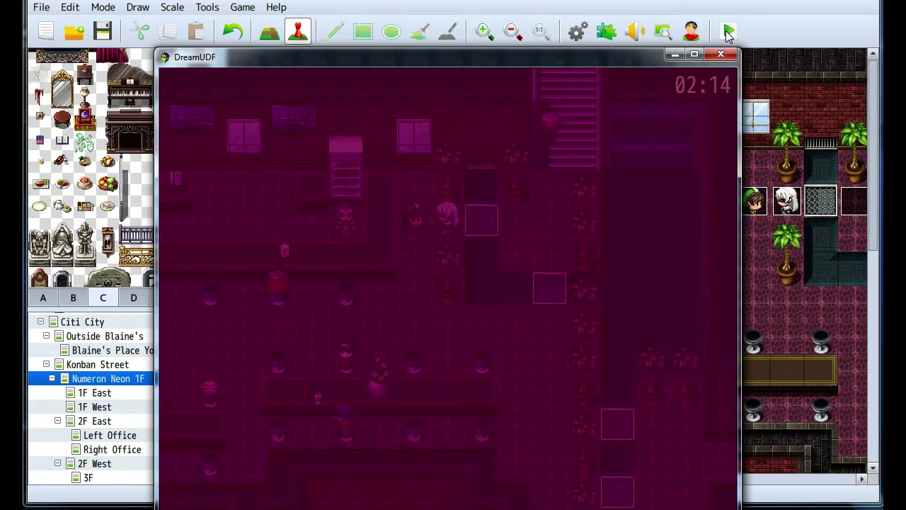
key(Left)
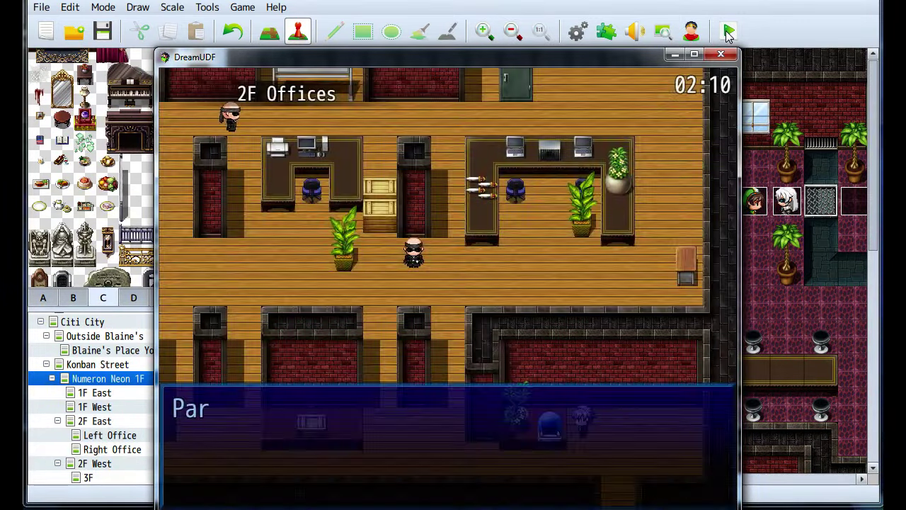
Select File 4 in the file list and walk through the 2F Offices to the guard patrolling beside the whiteboard.
key(Return)
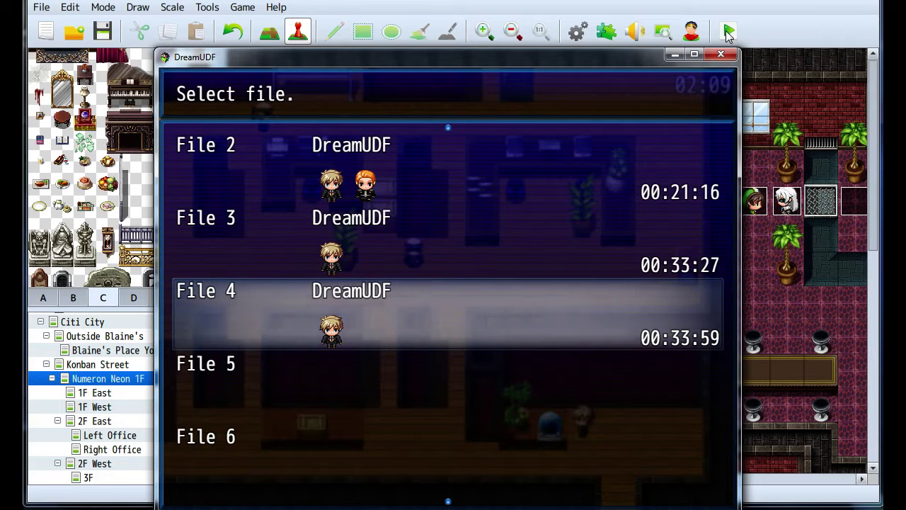
key(Return)
key(Up)
key(Up)
key(Up)
key(Up)
key(Up)
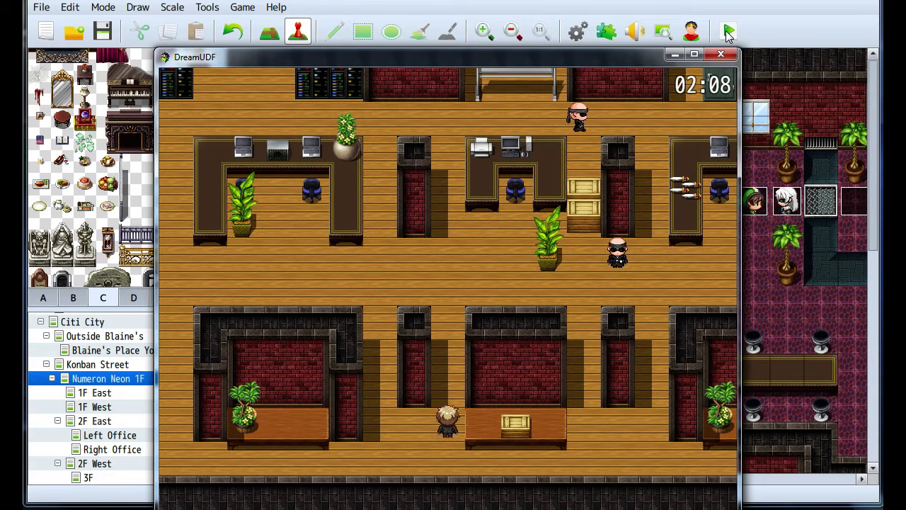
key(Up)
key(Right)
key(Right)
key(Right)
key(Right)
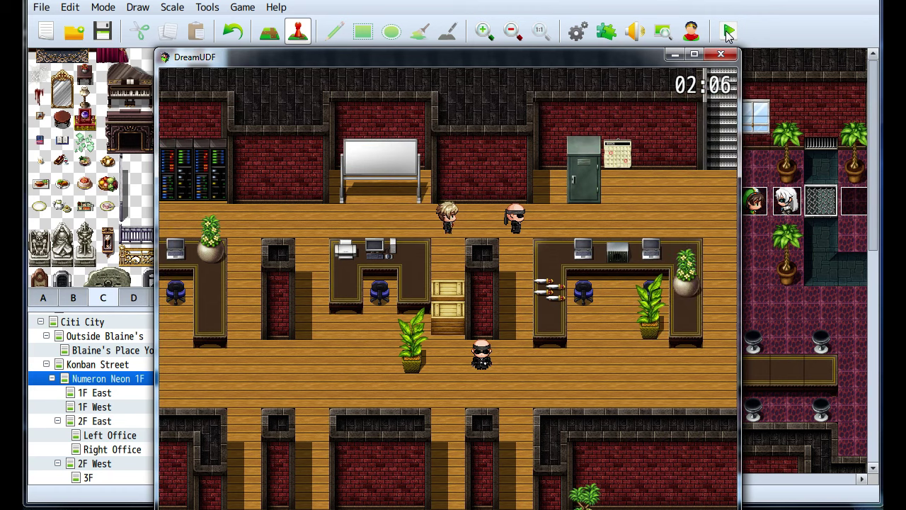
key(Up)
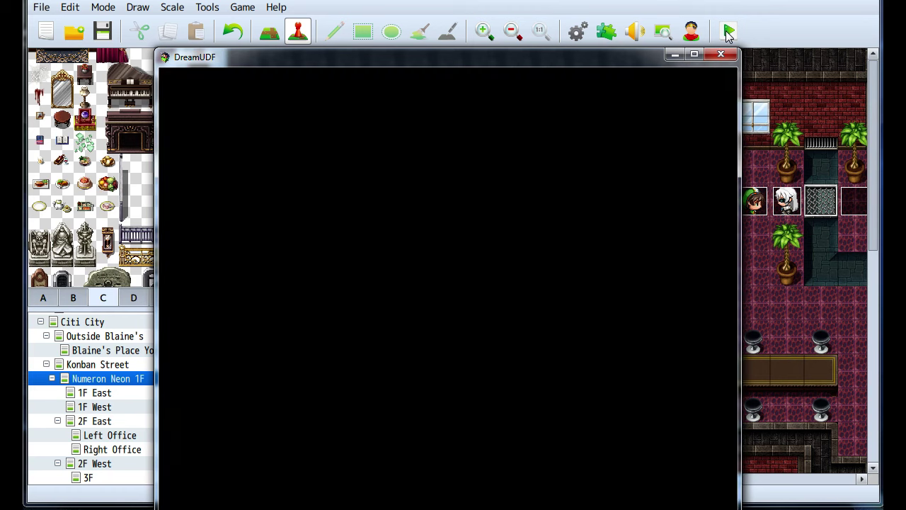
Fight the guard using Void Orb and collect the Box from the locker beside the wall calendar.
key(Down)
key(Return)
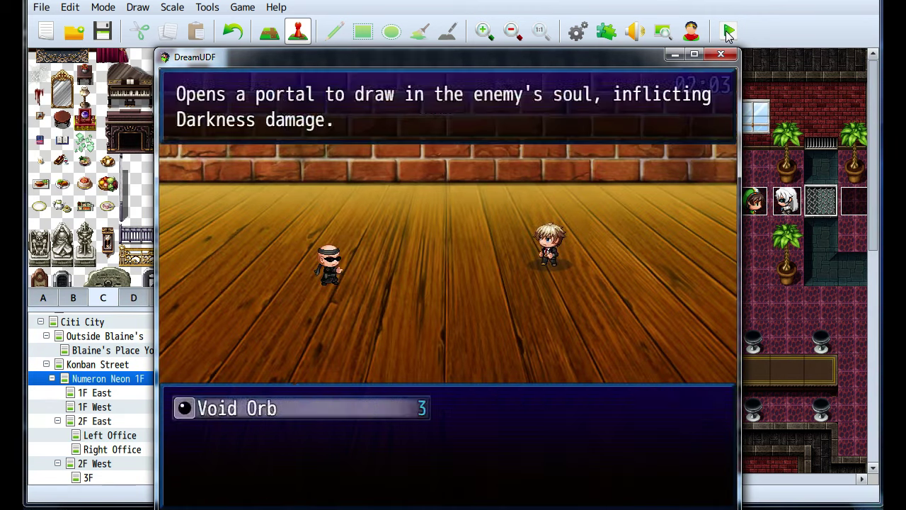
key(Return)
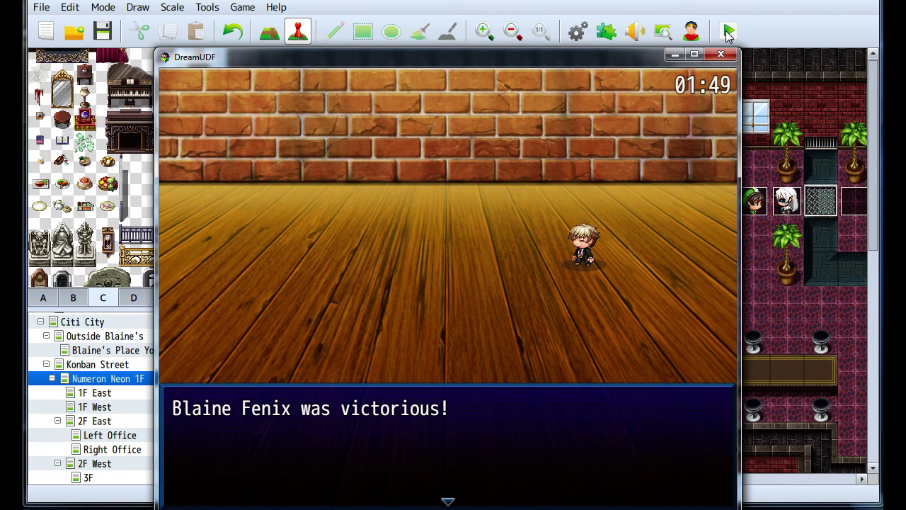
key(Return)
key(Return)
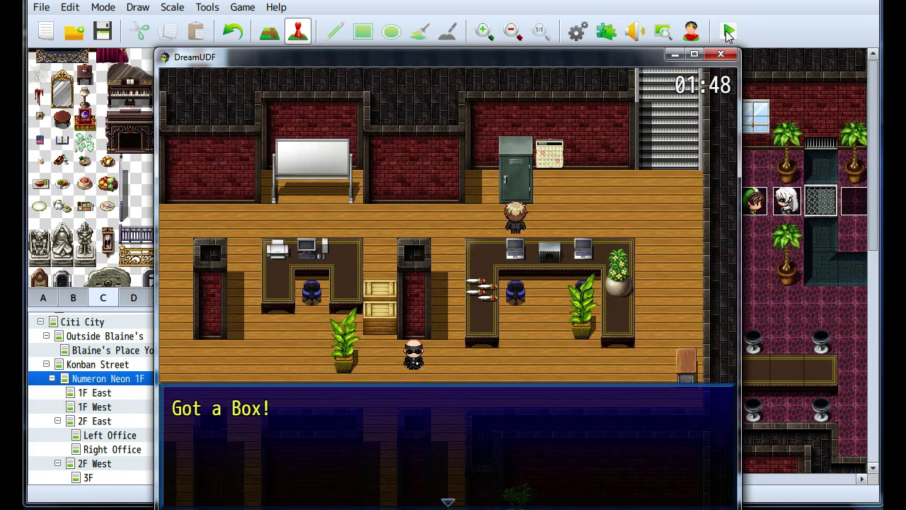
key(Return)
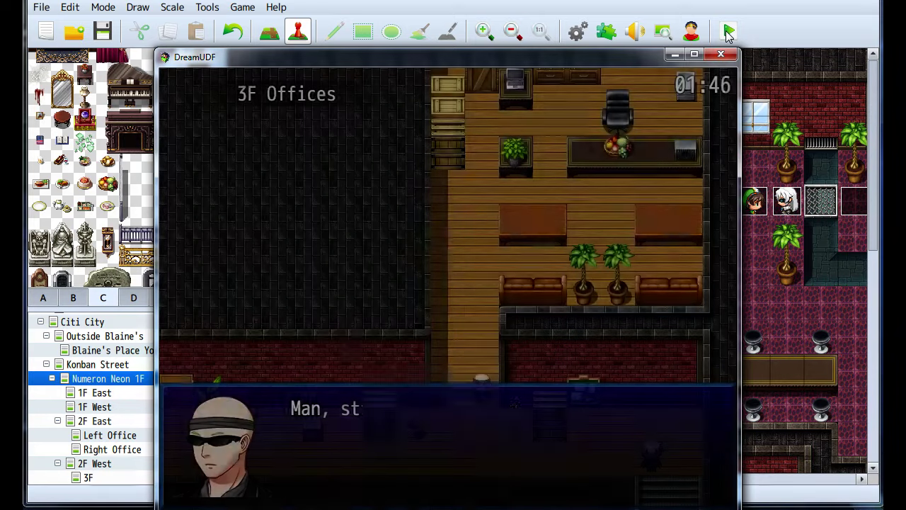
Advance the 3F Offices guard's conversation about the pepperoni pizza and answer with (Do nothing.).
key(Return)
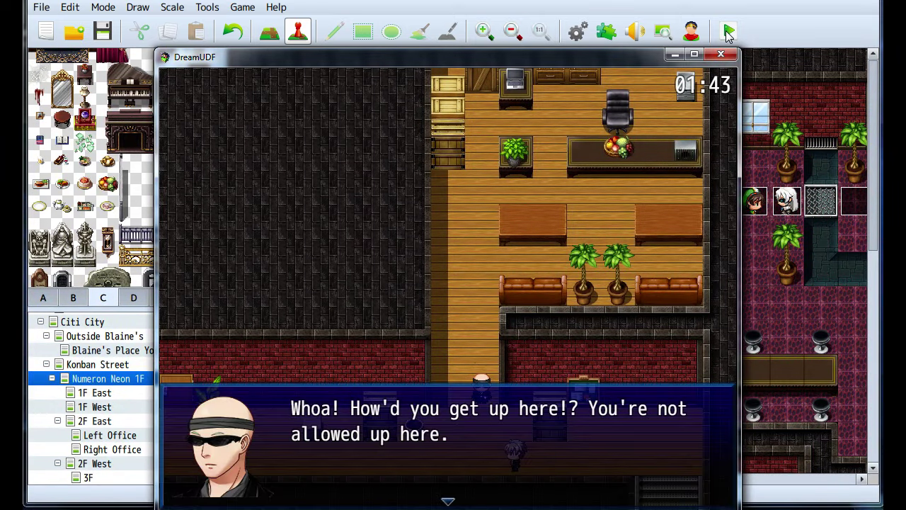
key(Return)
key(Return)
key(Return)
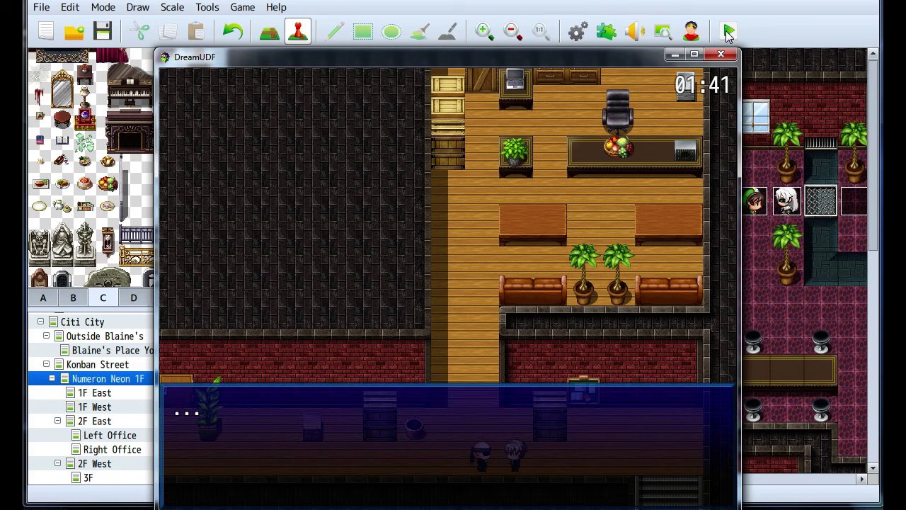
key(Return)
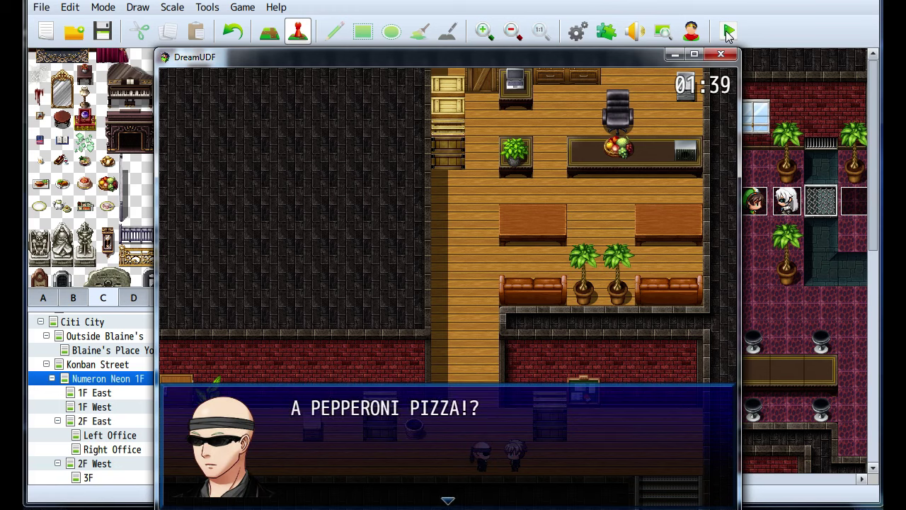
key(Return)
key(Down)
key(Return)
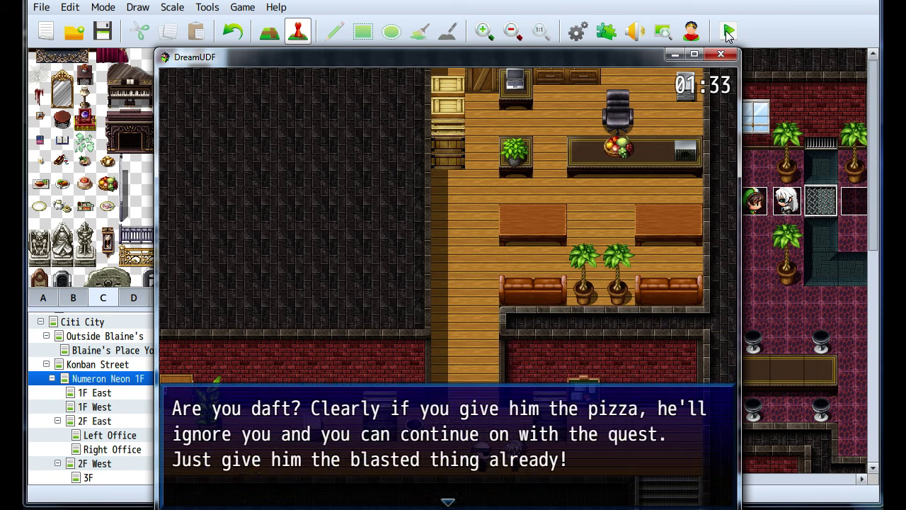
Answer the repeated choice with (Give him the pizza.), advance the dialogue and close the playtest.
key(Return)
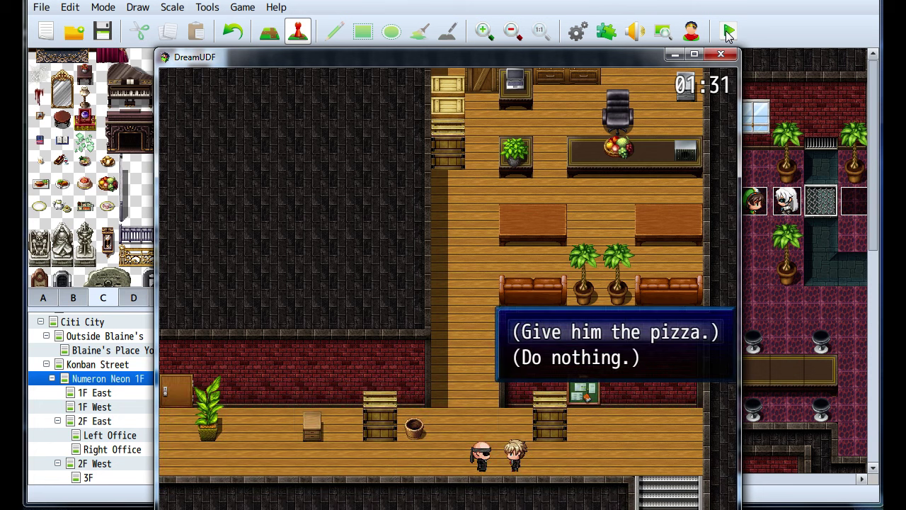
key(Return)
key(Return)
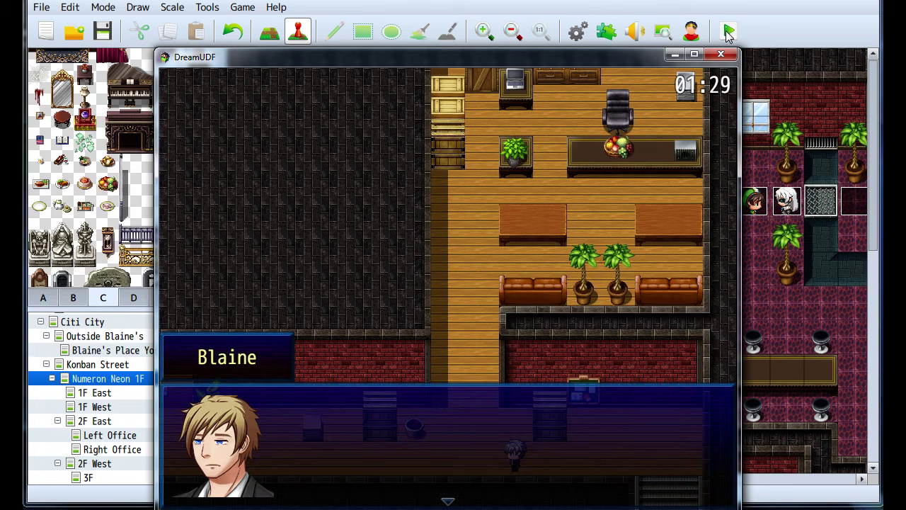
key(Return)
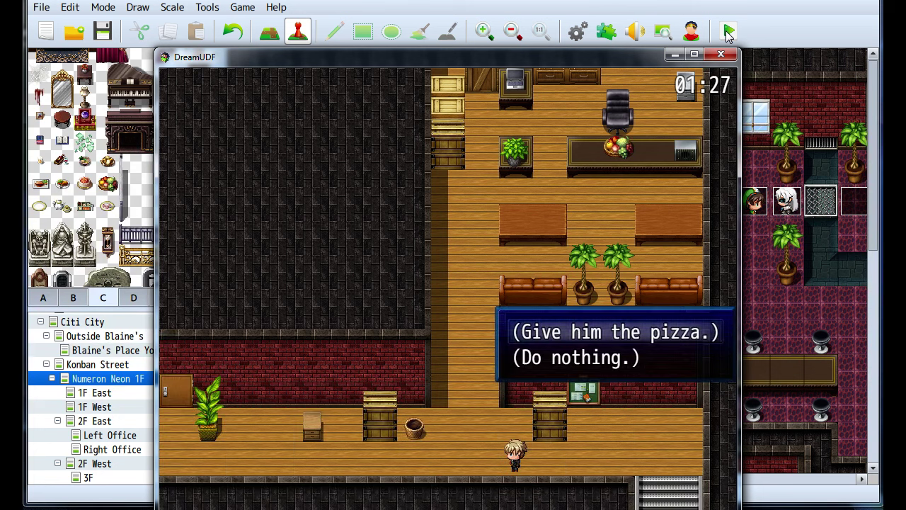
click(721, 55)
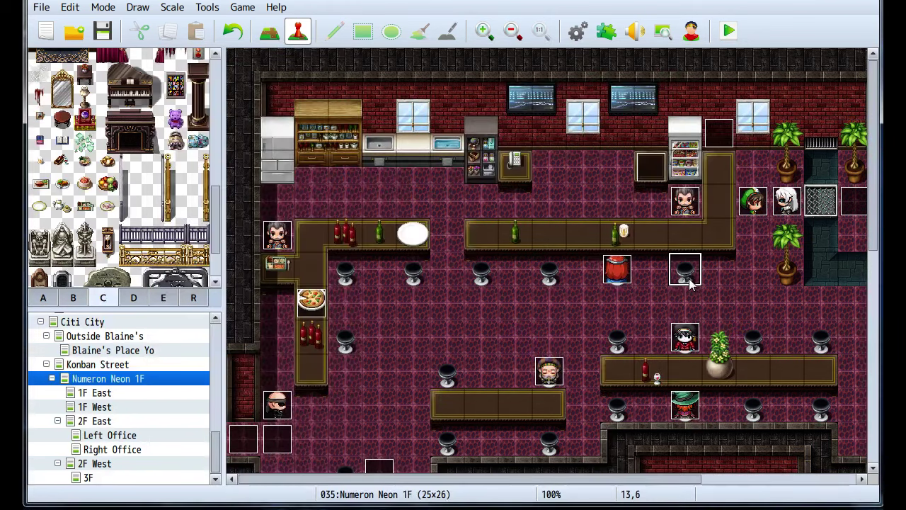
In the 3F map's event EV006, insert a Break Loop before the pizza removal in the (Give him the pizza.) branch and apply it.
scroll(476, 315, right, 3)
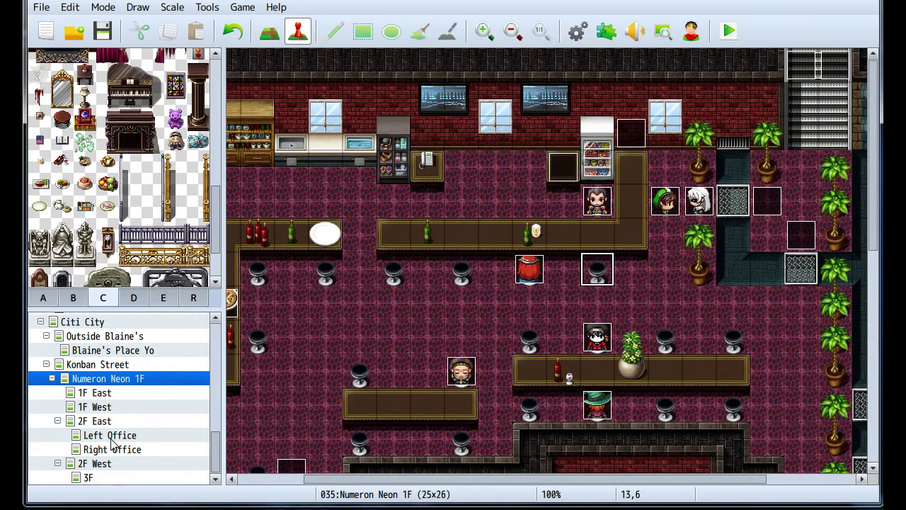
click(116, 479)
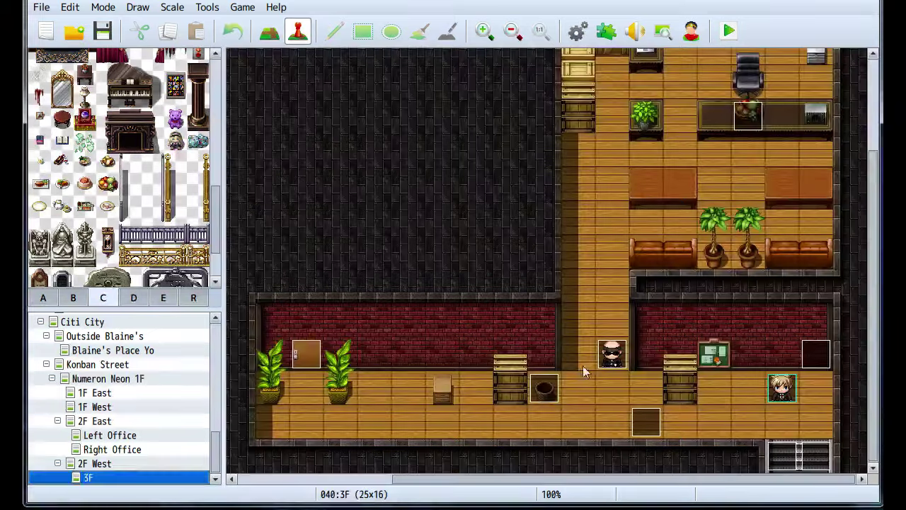
double_click(643, 415)
scroll(522, 306, down, 2)
scroll(522, 306, down, 2)
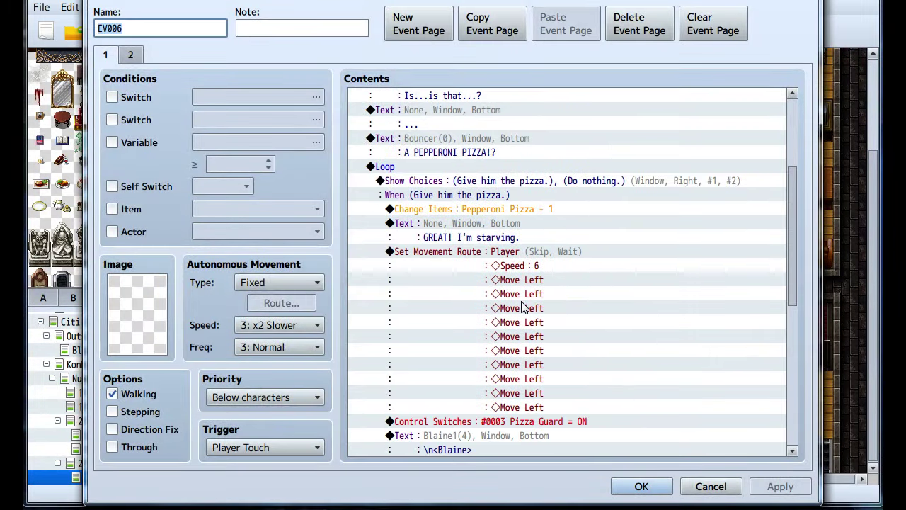
click(437, 209)
key(Insert)
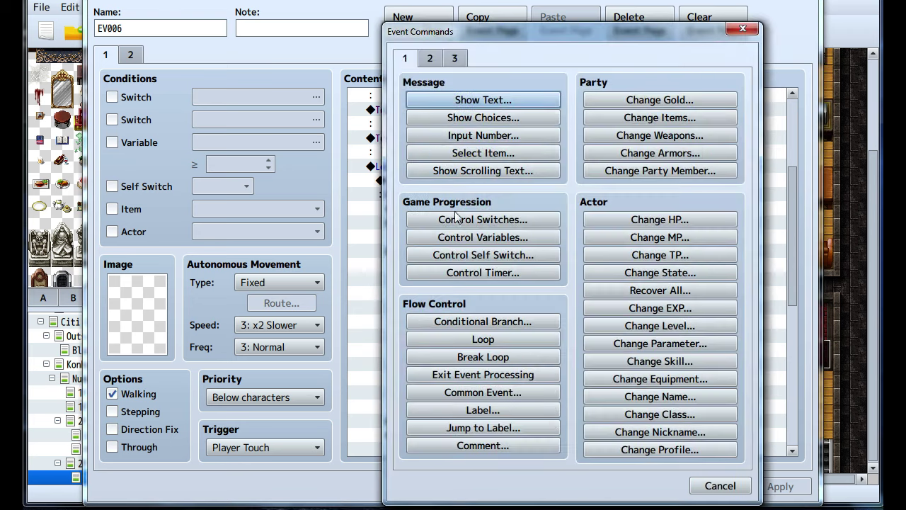
click(483, 357)
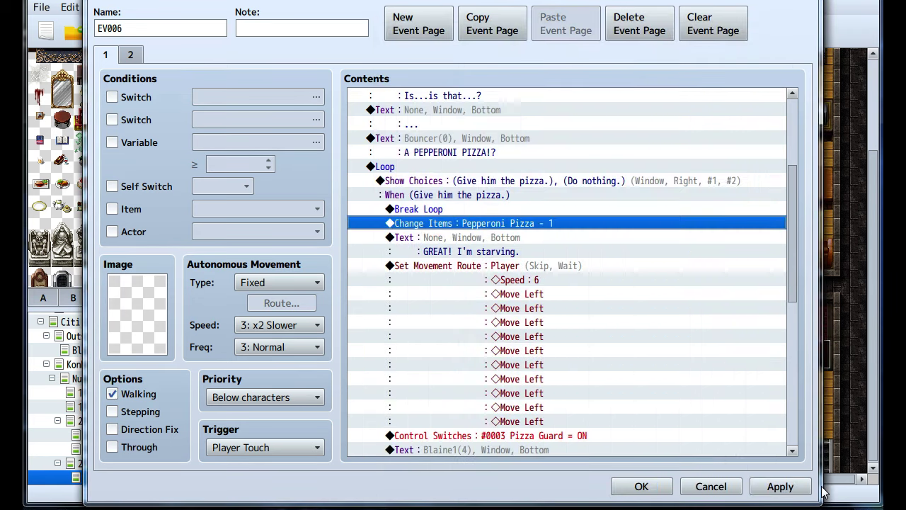
click(781, 487)
Assign the movement route in the (Give him the pizza.) branch to the Ooookay event and save EV006.
scroll(582, 330, down, 1)
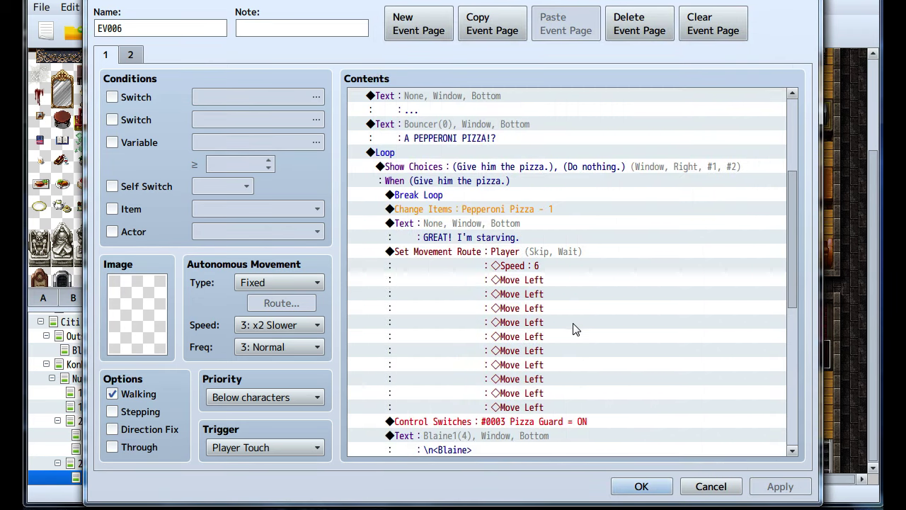
scroll(577, 330, down, 2)
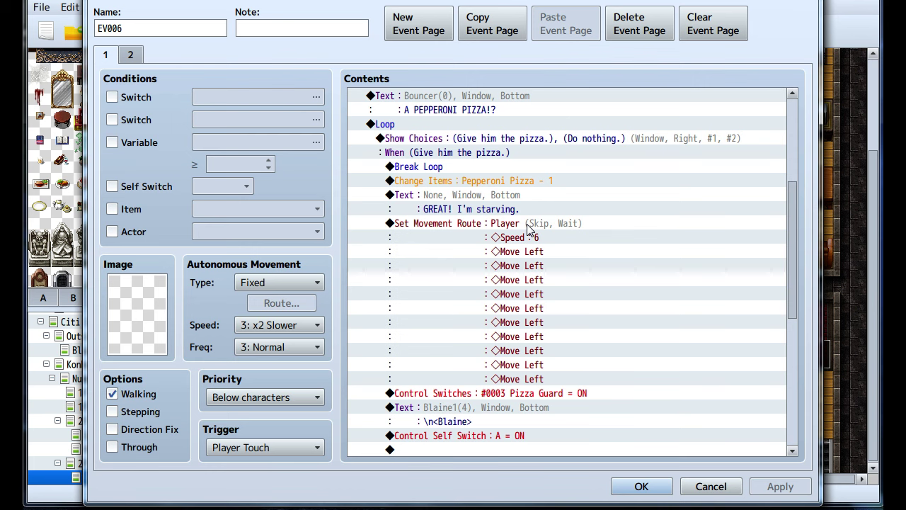
click(509, 394)
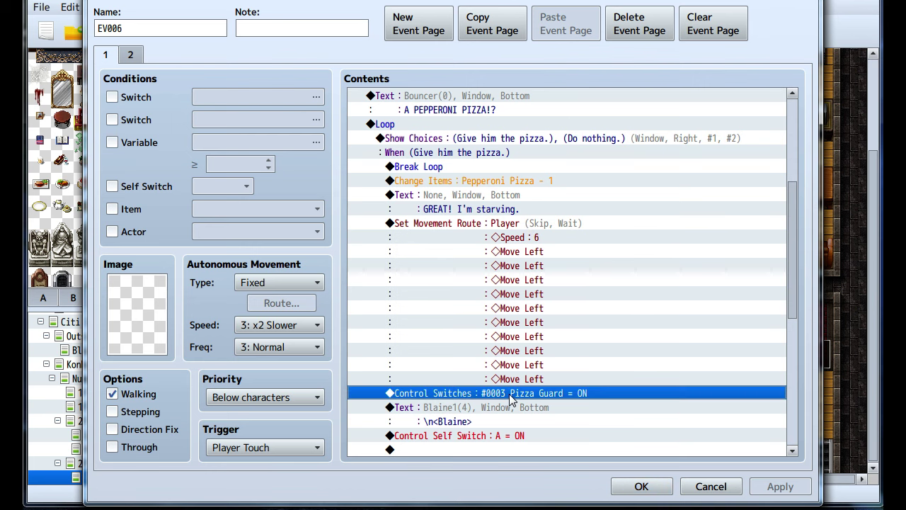
scroll(512, 397, down, 4)
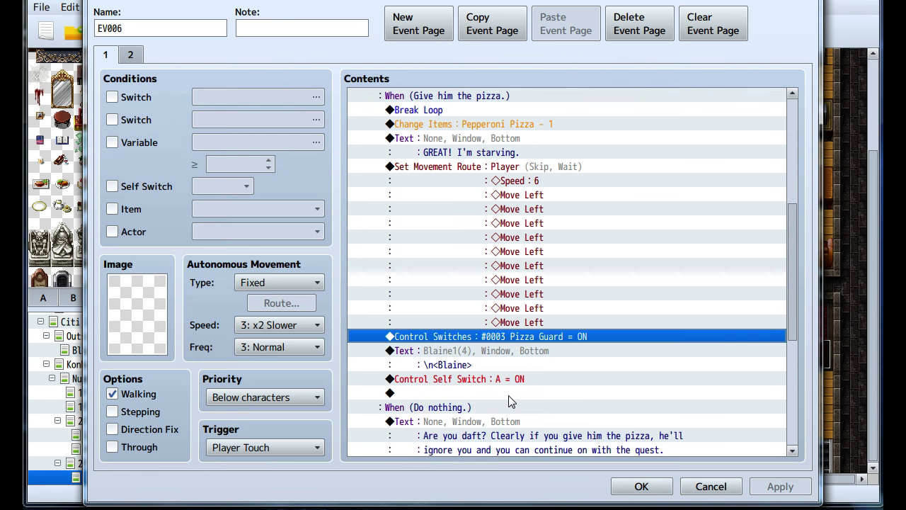
click(480, 167)
right_click(479, 168)
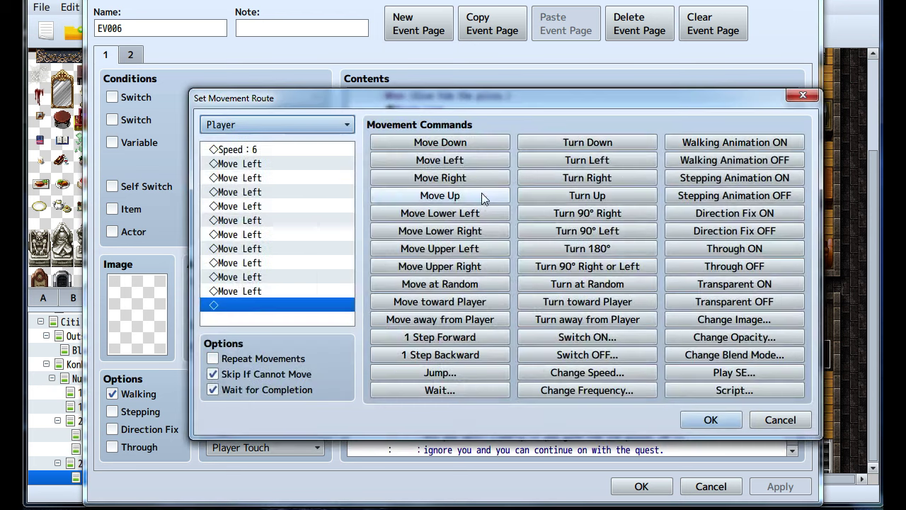
click(277, 124)
click(240, 224)
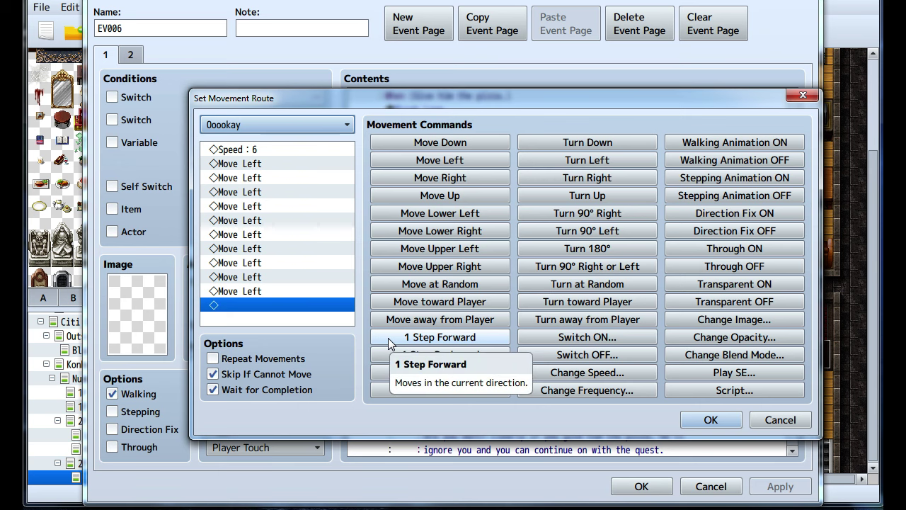
click(710, 420)
click(777, 486)
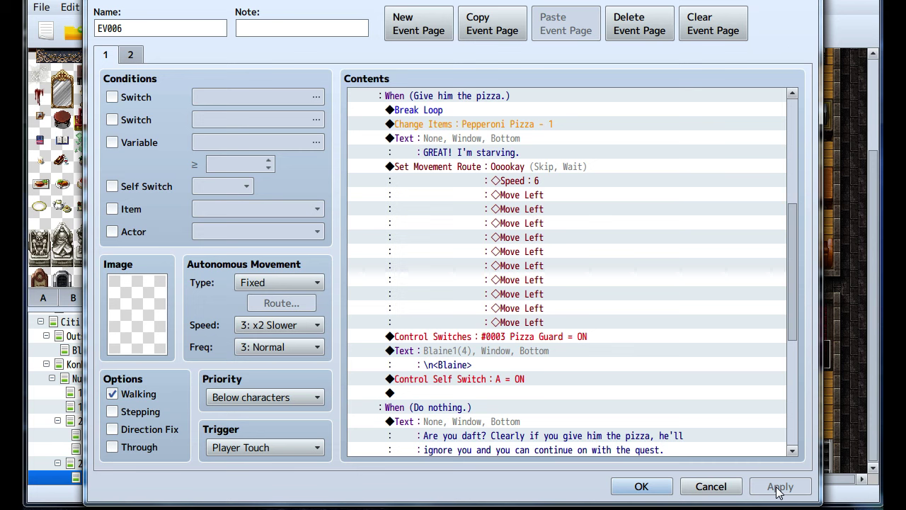
click(642, 486)
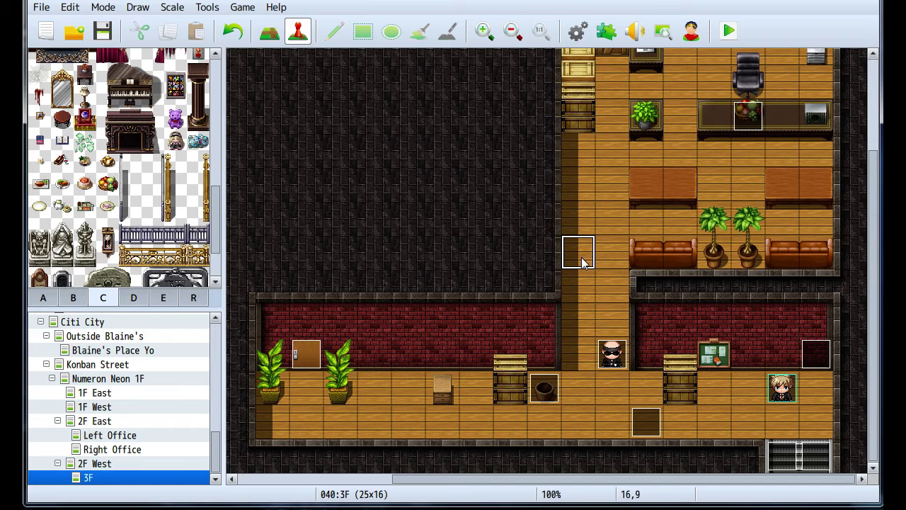
Look over the 3F map, the Right Office and Left Office maps, and the 2F East map.
scroll(617, 190, up, 3)
scroll(507, 264, down, 3)
scroll(462, 206, up, 3)
scroll(485, 325, down, 3)
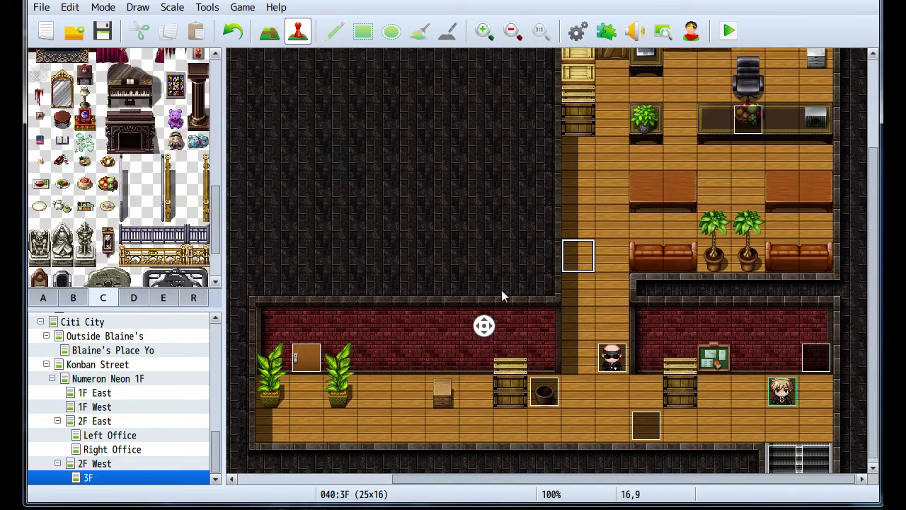
scroll(501, 290, up, 3)
scroll(523, 201, down, 3)
scroll(516, 262, right, 3)
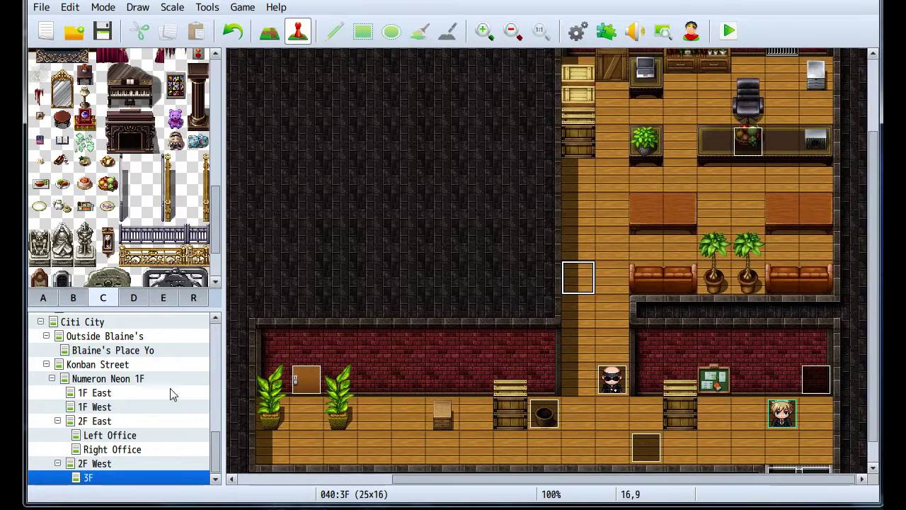
click(103, 464)
click(103, 454)
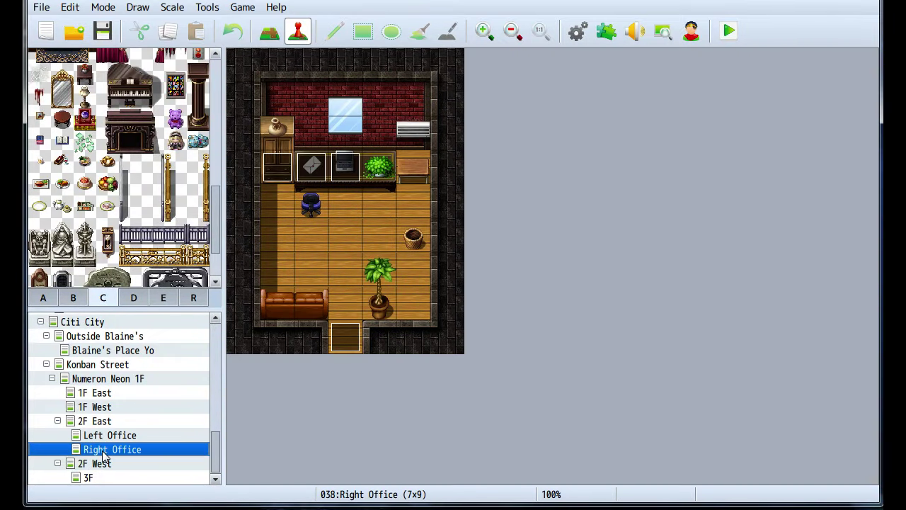
click(99, 439)
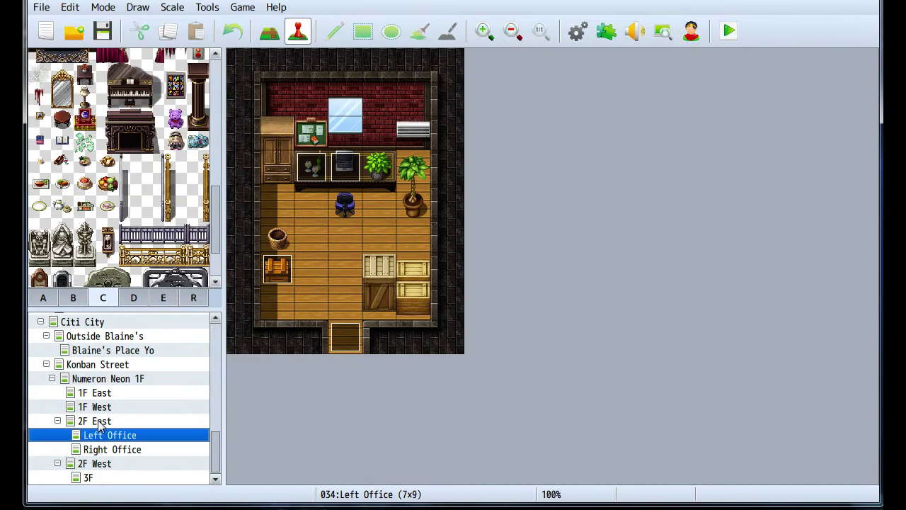
click(99, 424)
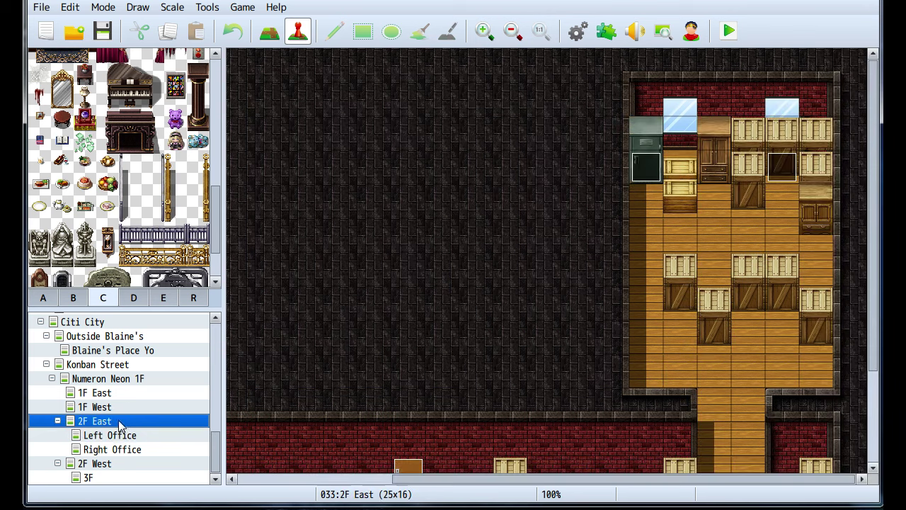
scroll(553, 399, down, 4)
scroll(538, 351, up, 4)
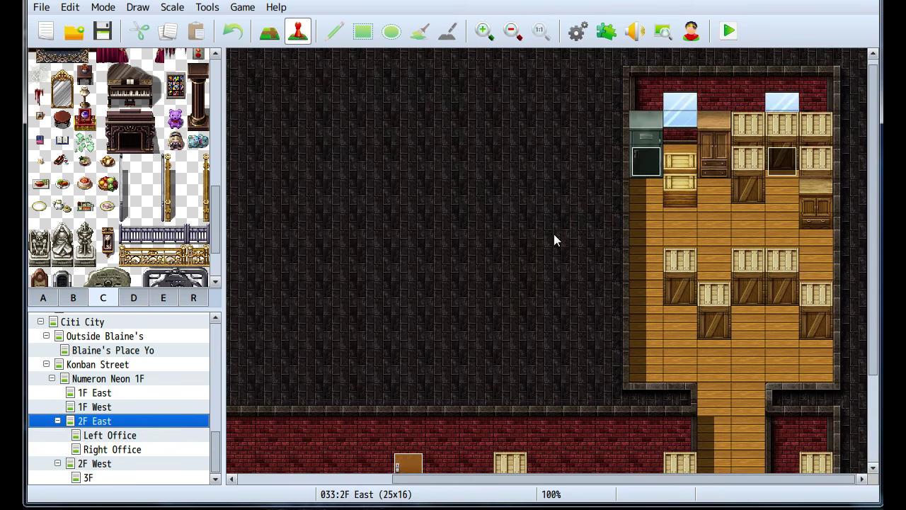
Examine the layout and events of the 2F East and 2F West maps.
mouse_move(553, 233)
middle_down()
mouse_move(434, 277)
mouse_move(546, 220)
middle_up()
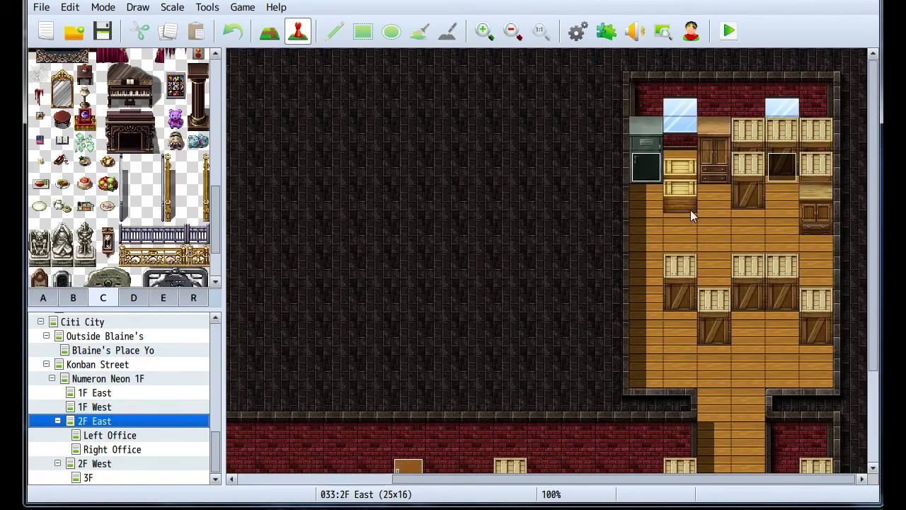
scroll(569, 348, down, 3)
scroll(568, 348, right, 3)
scroll(386, 345, right, 3)
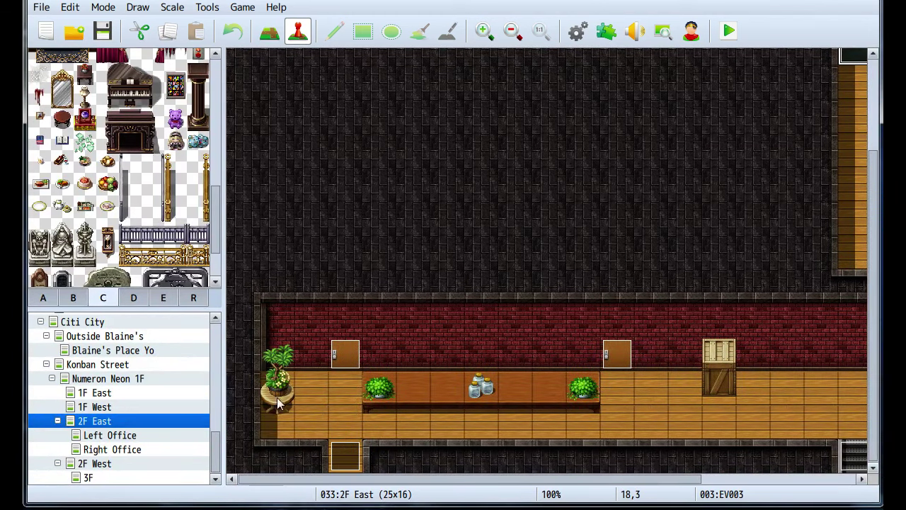
click(99, 463)
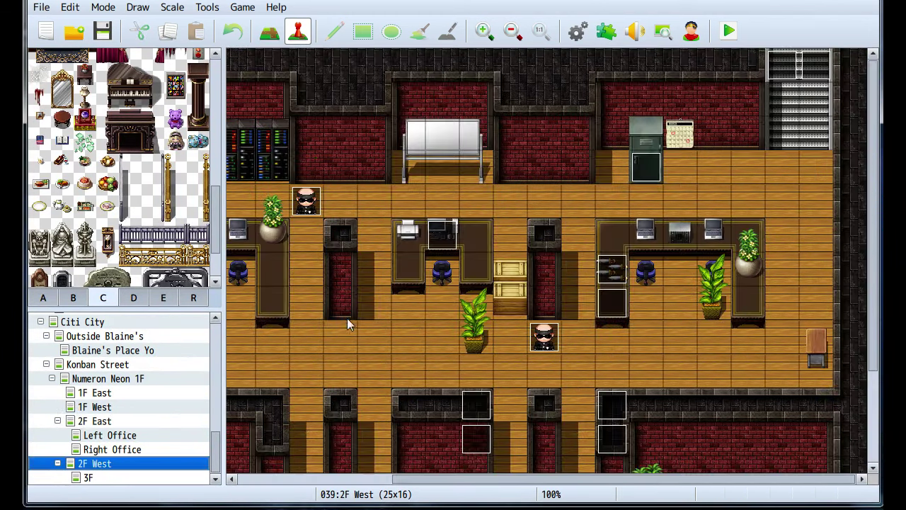
scroll(467, 342, down, 3)
scroll(586, 236, up, 3)
scroll(409, 215, left, 3)
scroll(677, 190, right, 3)
scroll(550, 376, down, 3)
scroll(691, 156, up, 2)
scroll(691, 156, up, 2)
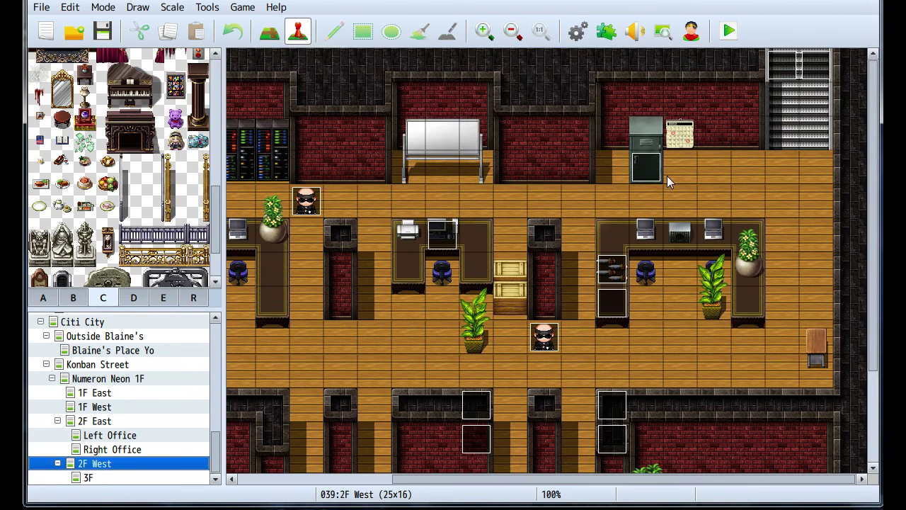
Review the 3F map and the (Give him the pizza.) branch of its event EV006.
click(107, 478)
scroll(549, 324, down, 1)
scroll(565, 187, up, 3)
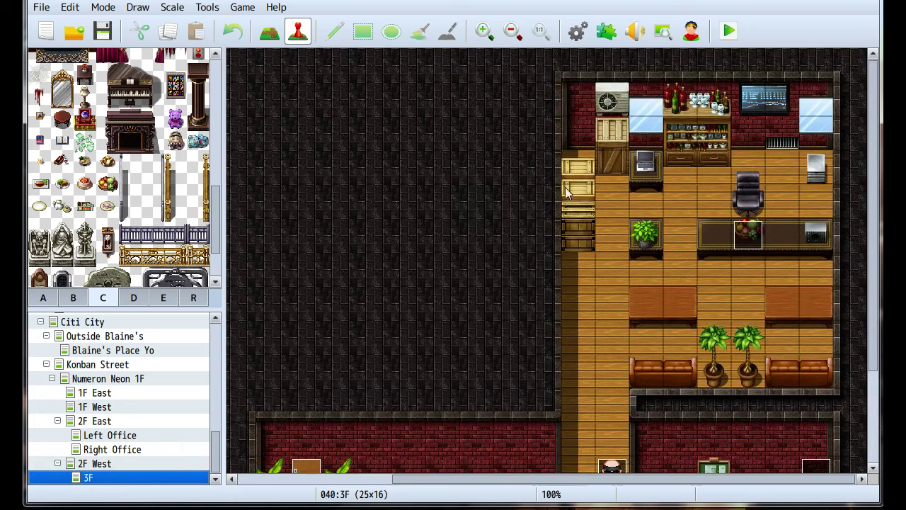
scroll(557, 213, down, 3)
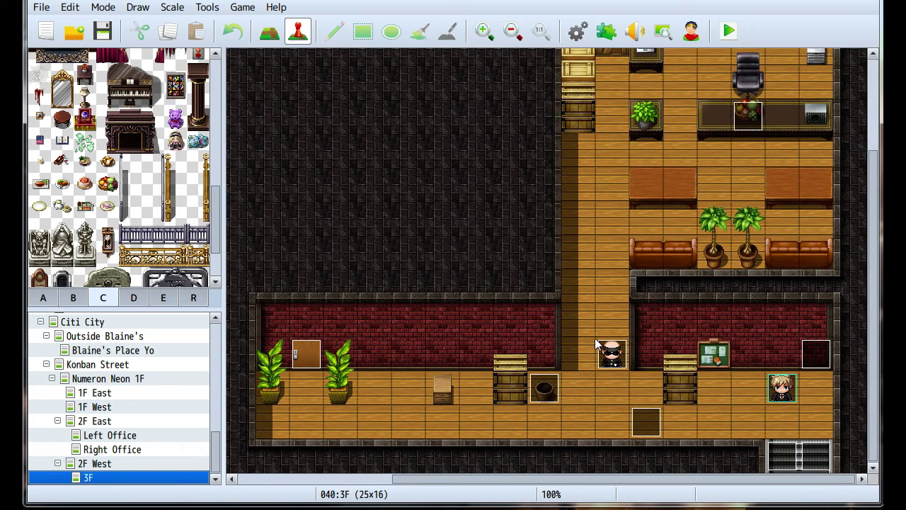
double_click(640, 420)
scroll(499, 296, down, 7)
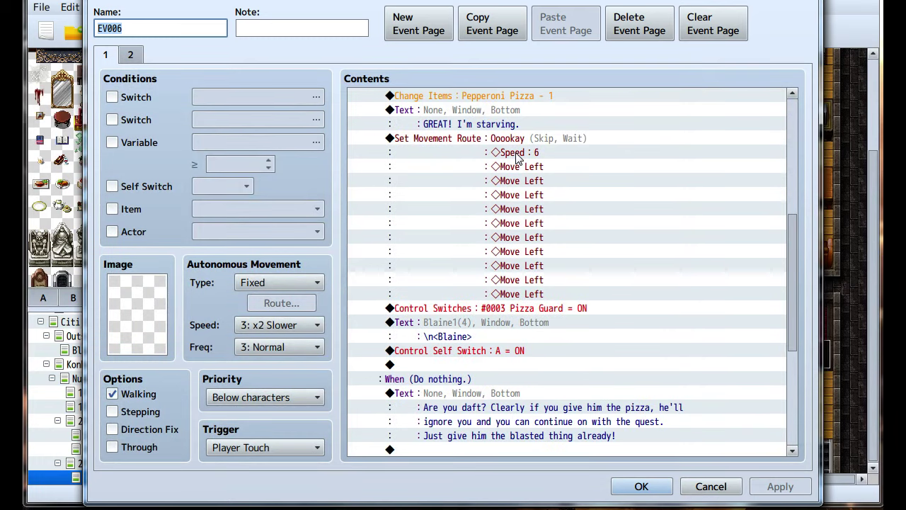
click(643, 488)
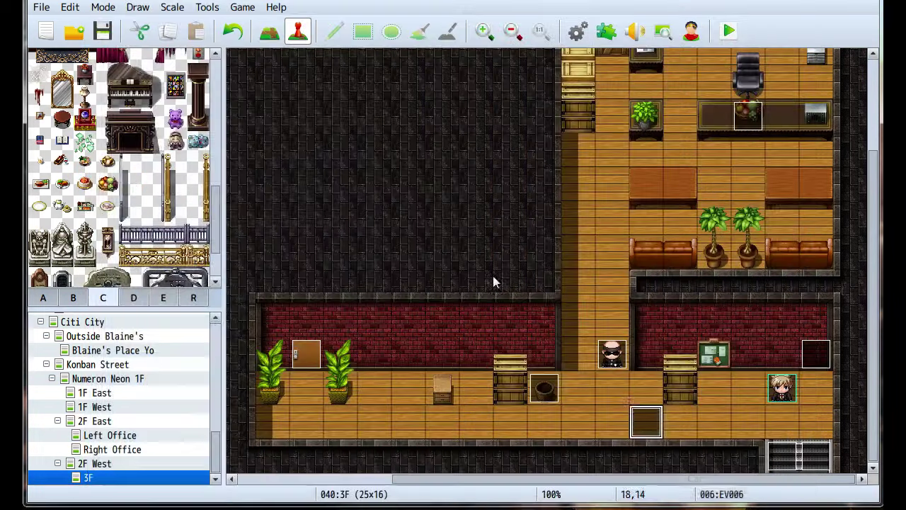
Playtest the game from save File 4, fighting the 2F guard on the way up to the 3F Offices.
click(727, 36)
key(Return)
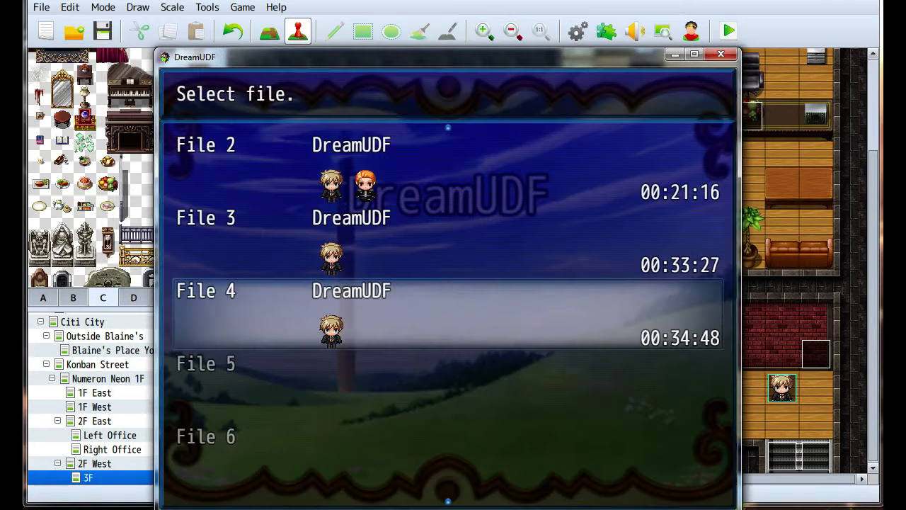
key(Return)
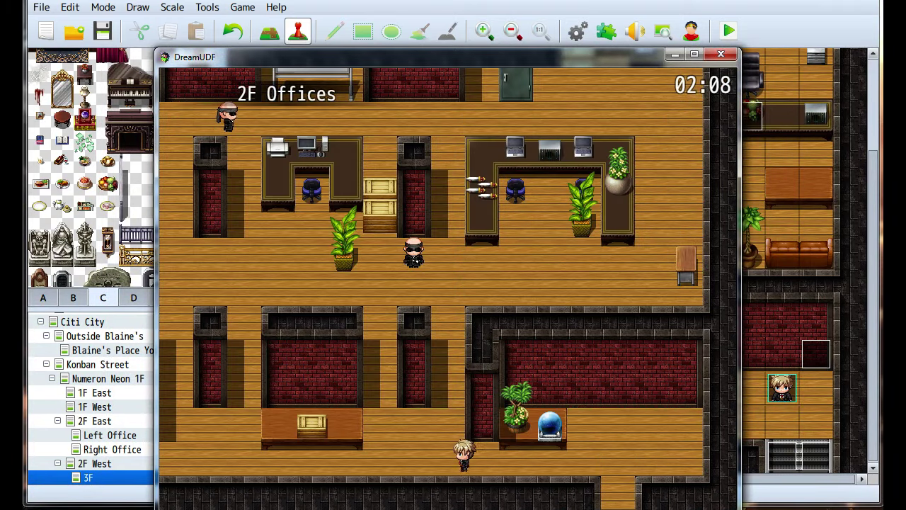
key(Up)
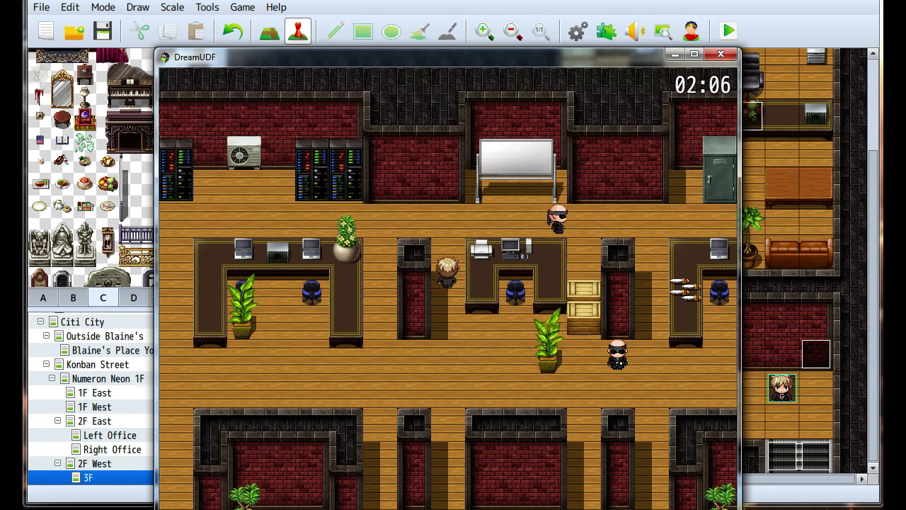
key(Up)
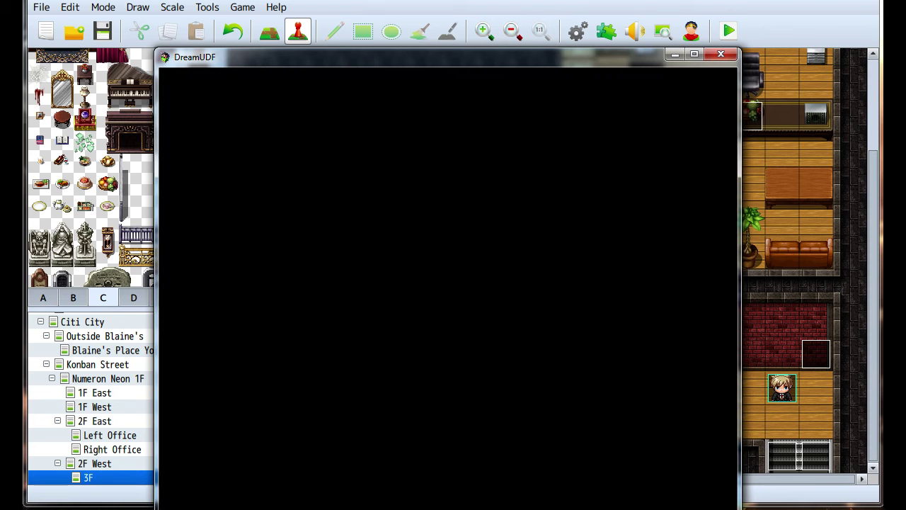
key(Return)
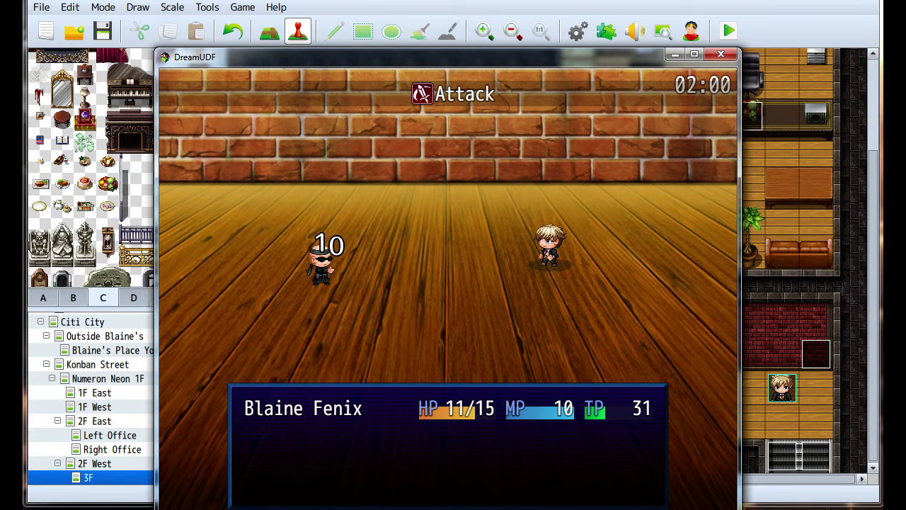
key(Up)
key(Return)
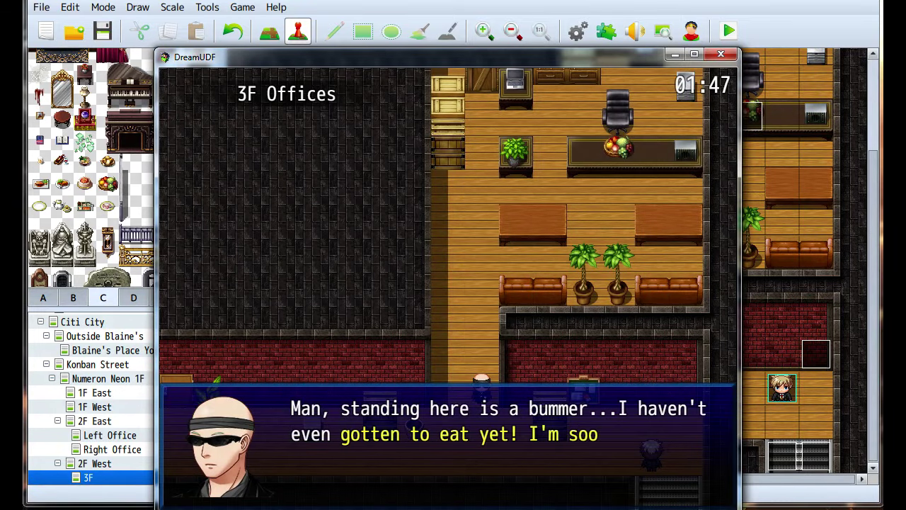
Advance the hungry guard's dialogue, choose (Give him the pizza.) and close the playtest.
key(Return)
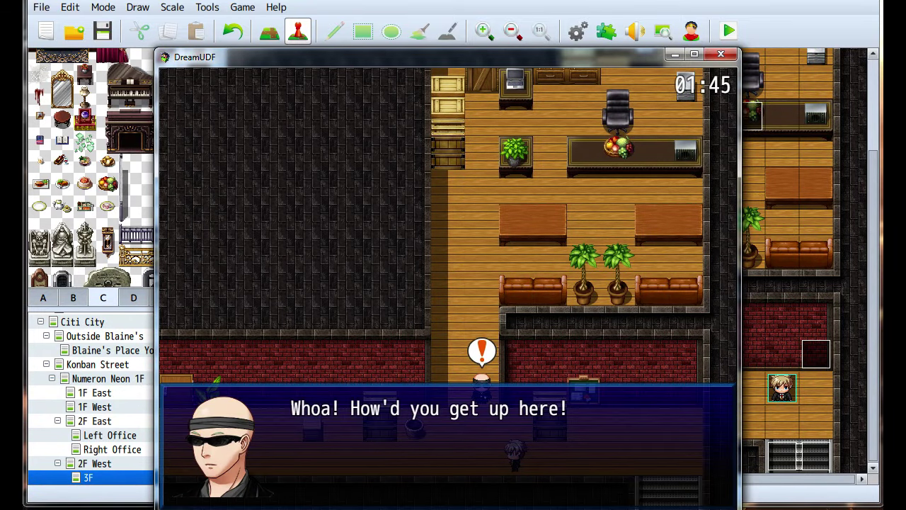
key(Return)
key(Return)
key(Return)
key(Return)
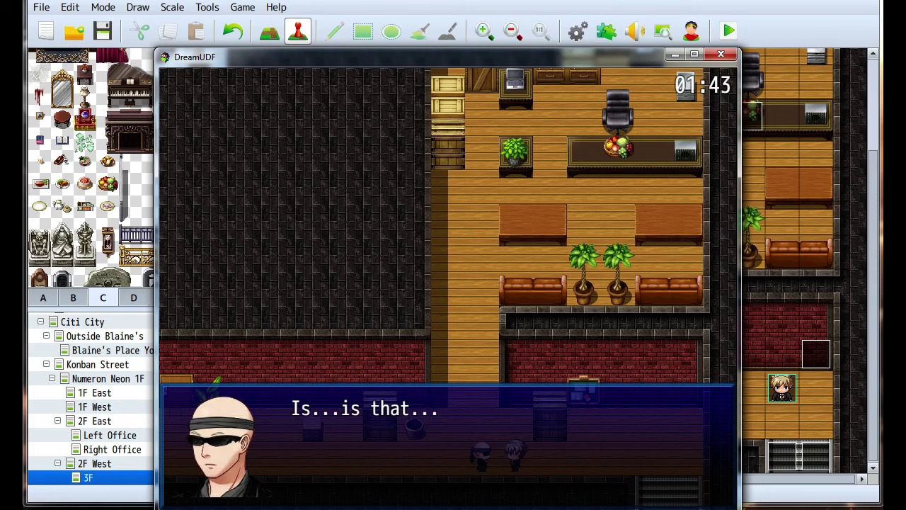
key(Return)
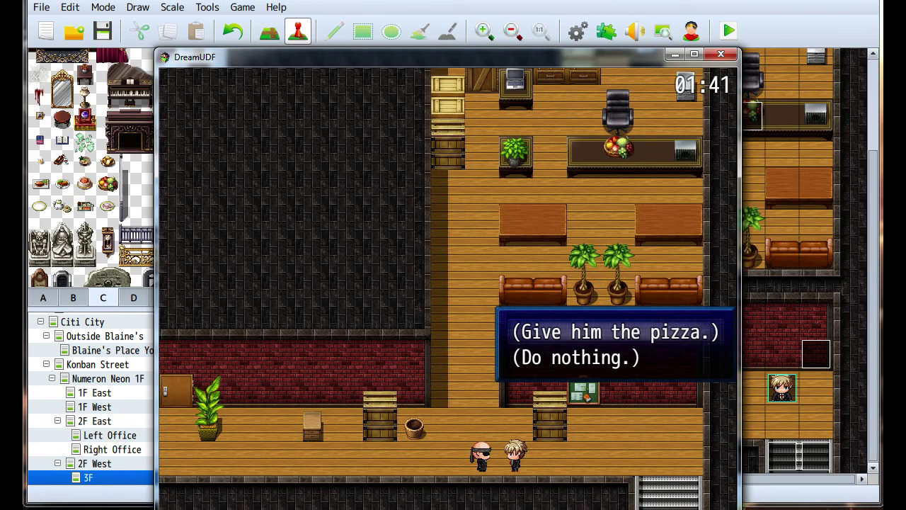
key(Return)
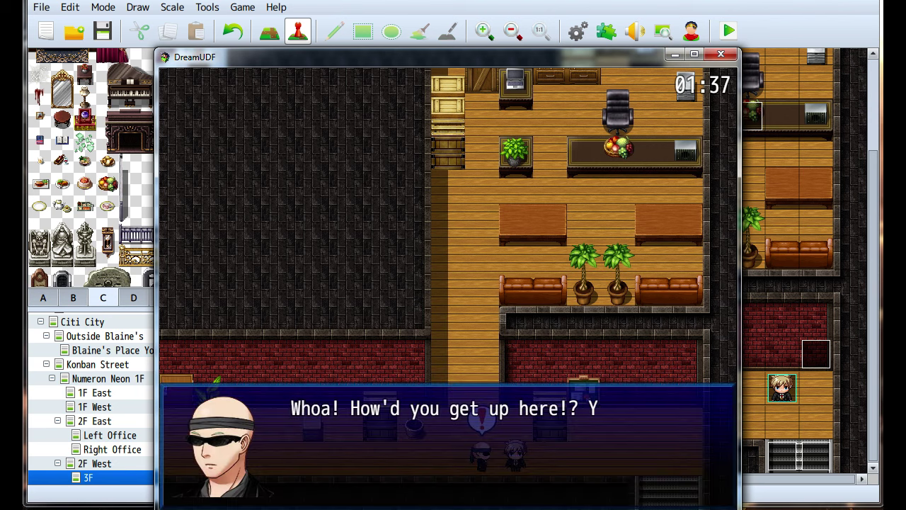
key(Return)
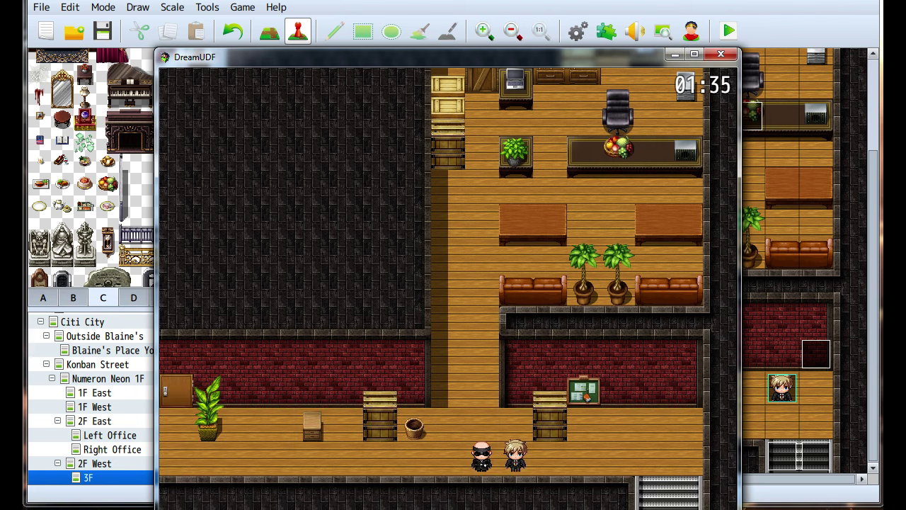
click(722, 55)
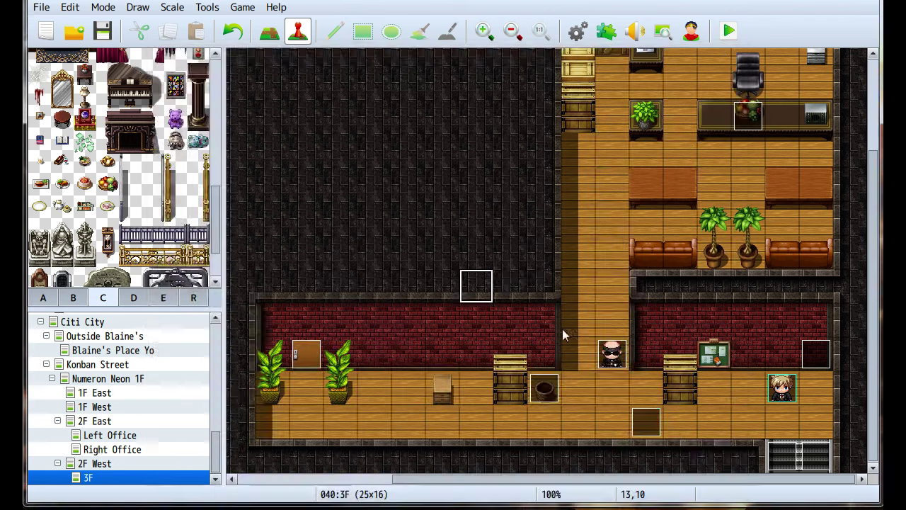
In EV006, move Break Loop to the end of the (Give him the pizza.) branch, below Control Self Switch A = ON, and save the event.
double_click(655, 427)
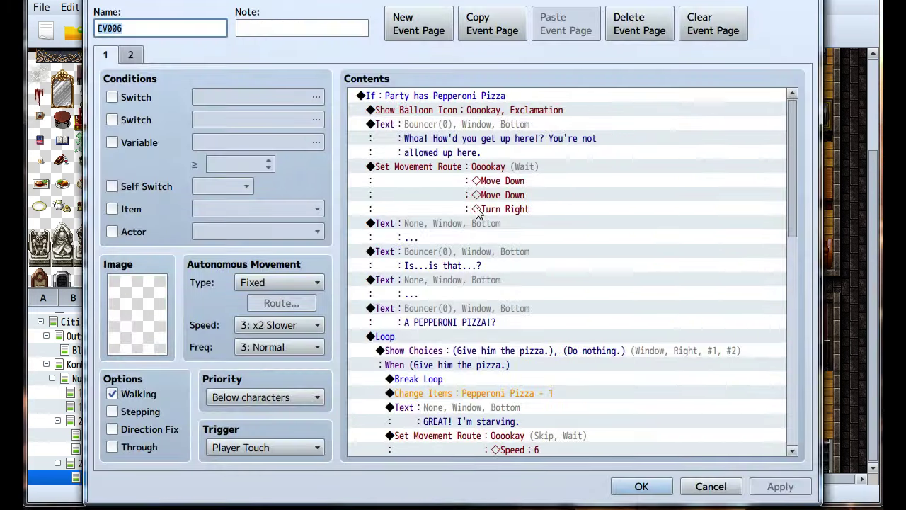
scroll(463, 299, down, 4)
click(423, 238)
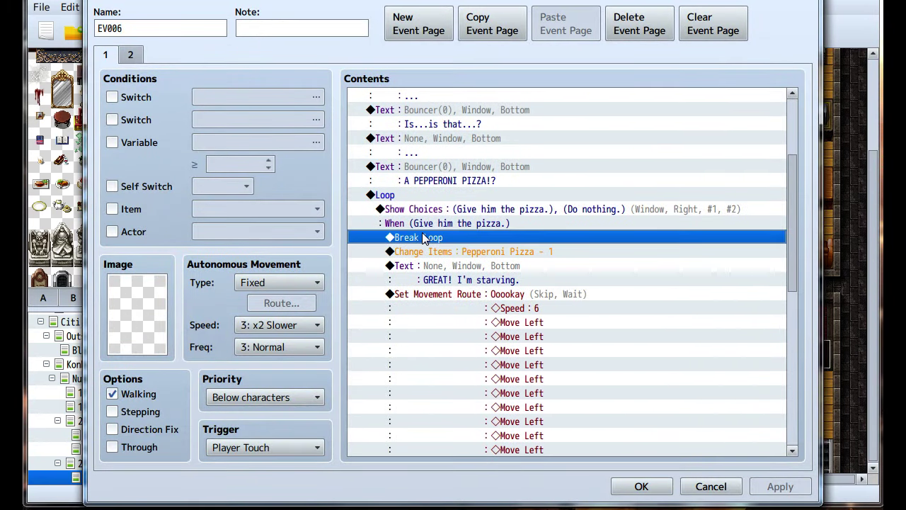
key(Delete)
scroll(453, 262, down, 4)
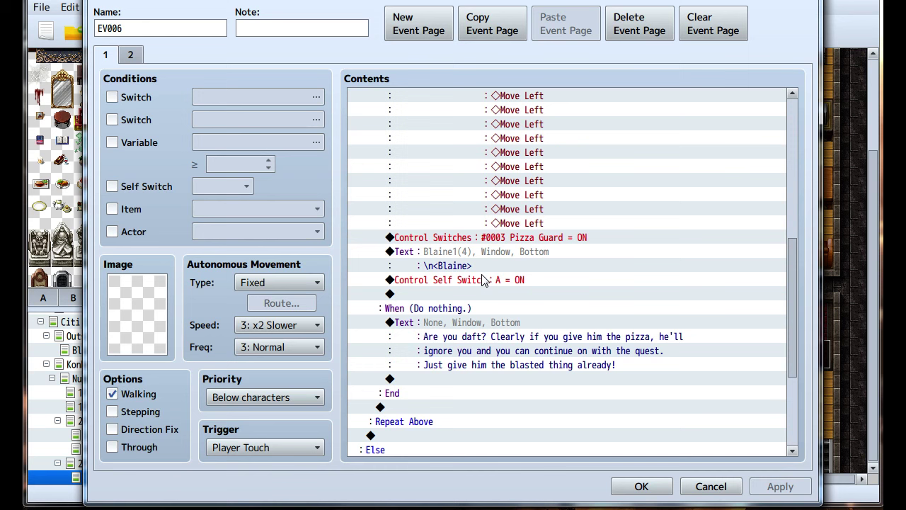
click(435, 294)
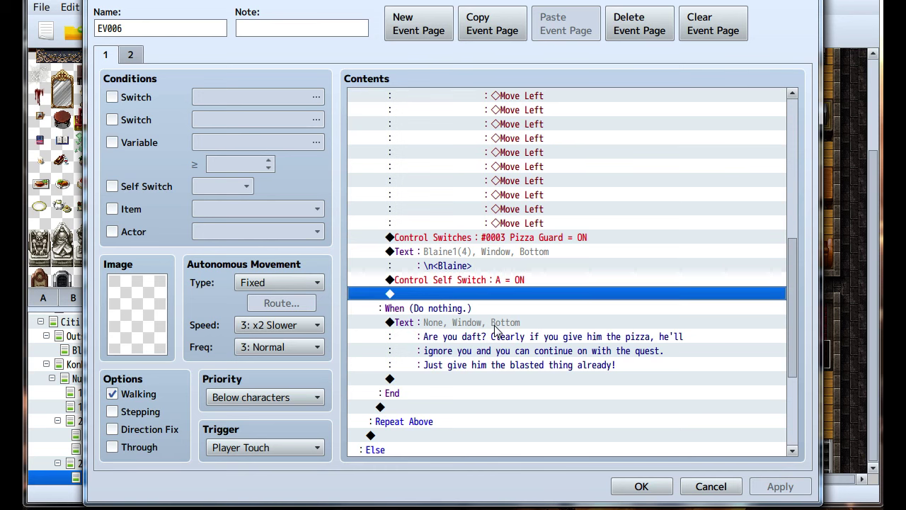
key(ctrl+v)
click(780, 486)
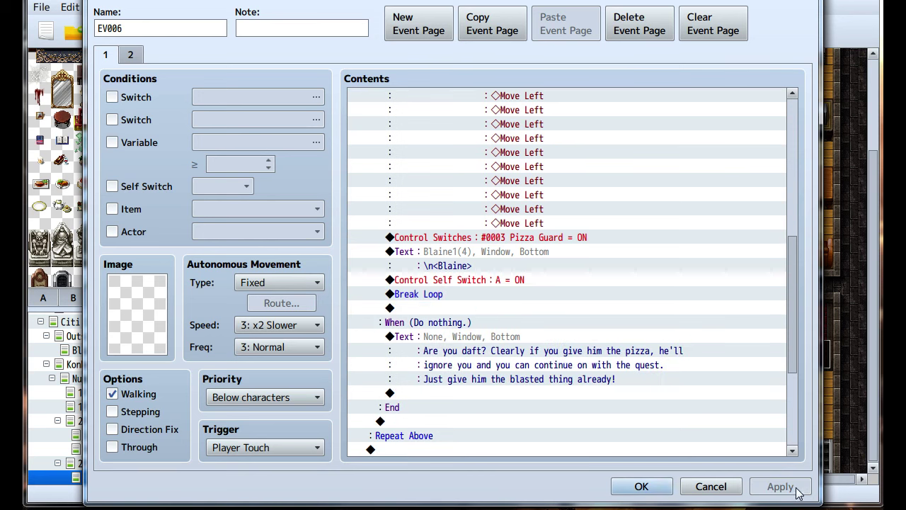
click(641, 486)
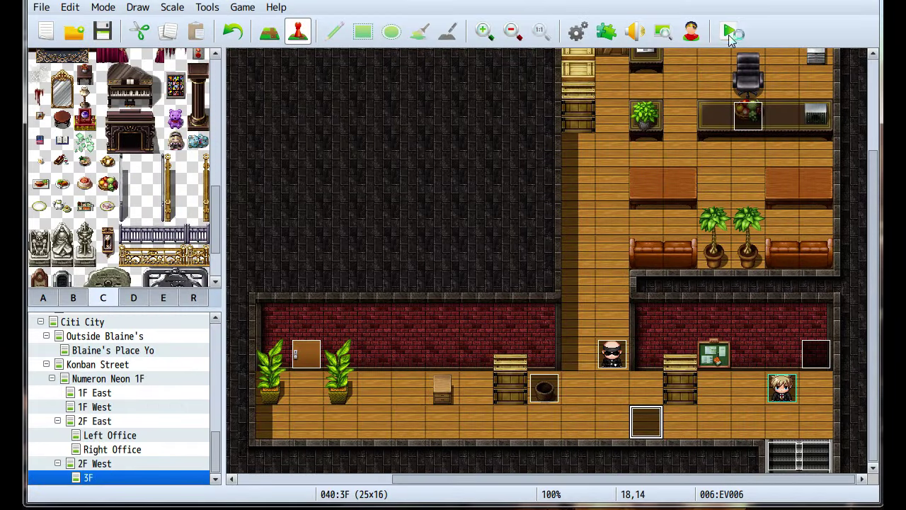
Start another playtest from save File 4 and defeat the 2F guard to reach the 3F Offices.
click(731, 39)
key(Return)
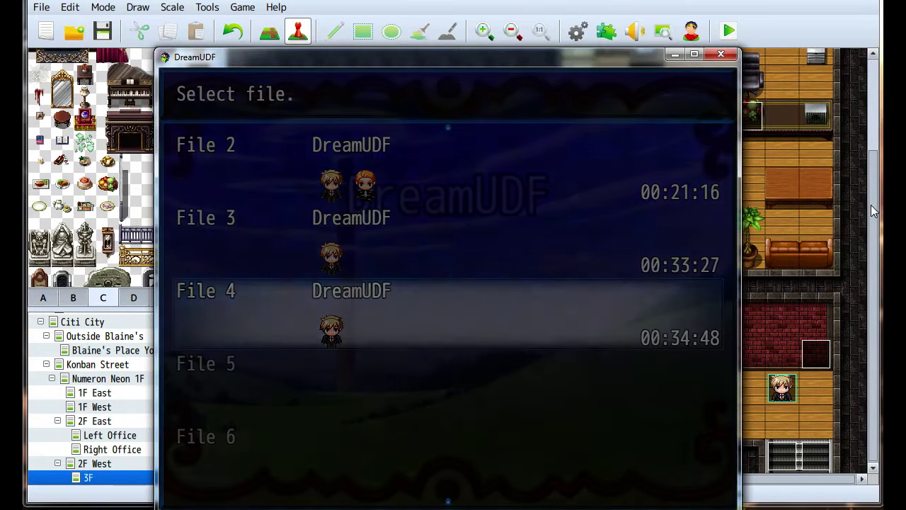
key(Return)
key(Left)
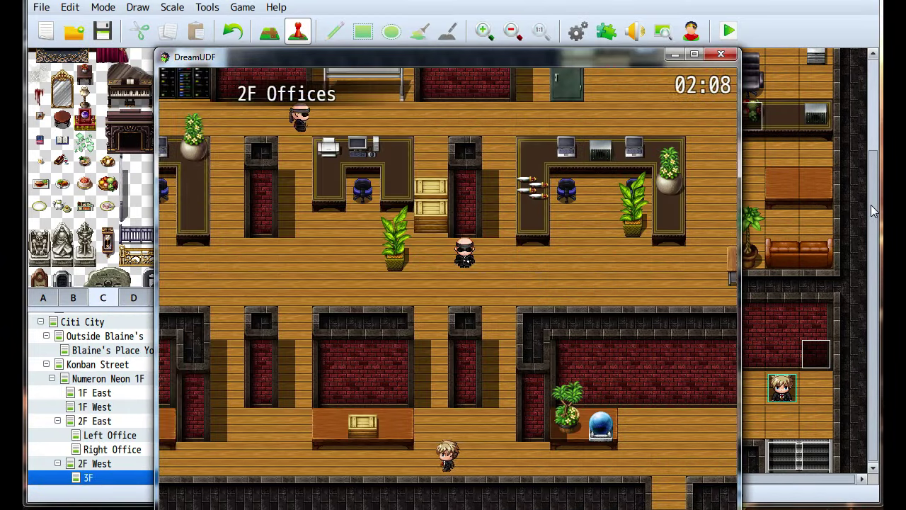
key(Up)
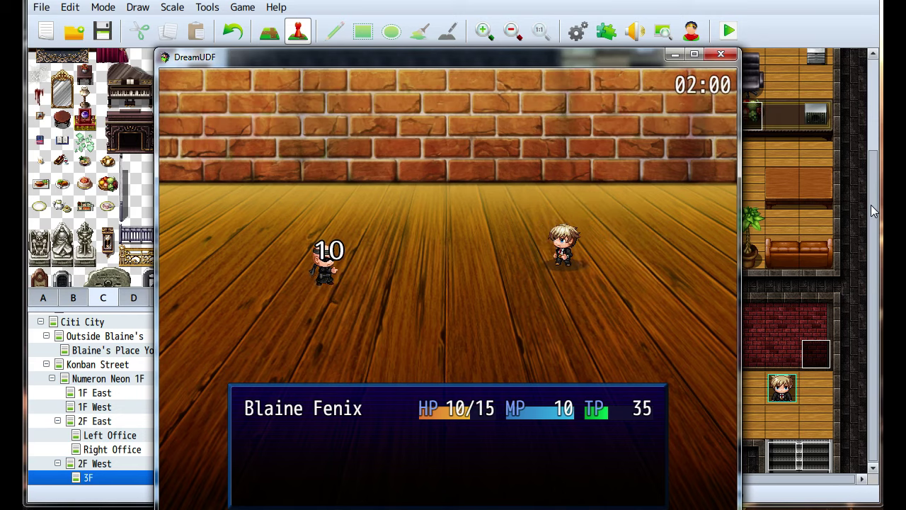
key(Down)
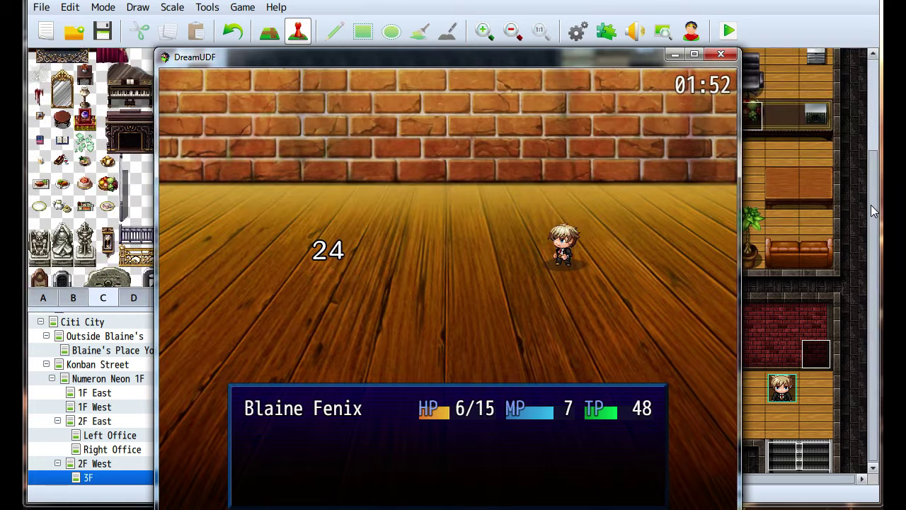
key(Return)
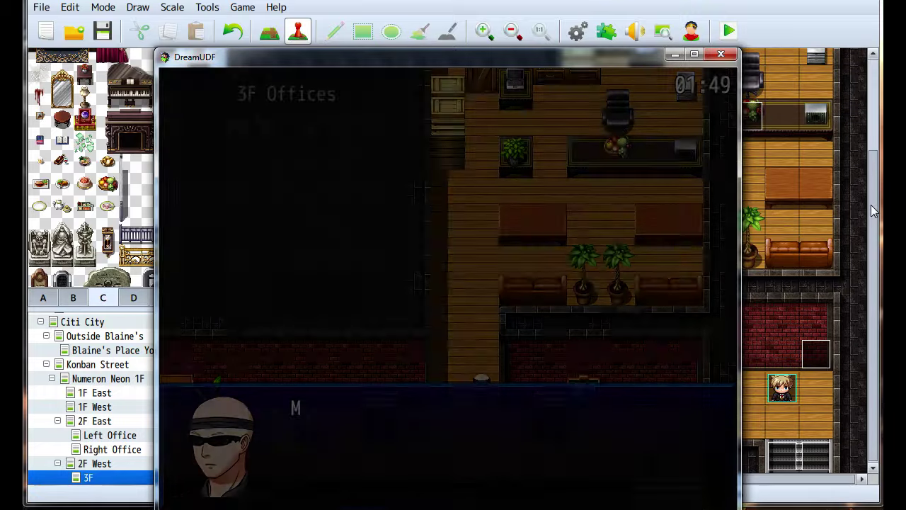
Advance the 3F guard's dialogue and answer the choice with (Give him the pizza.) to test the revised branch.
key(Return)
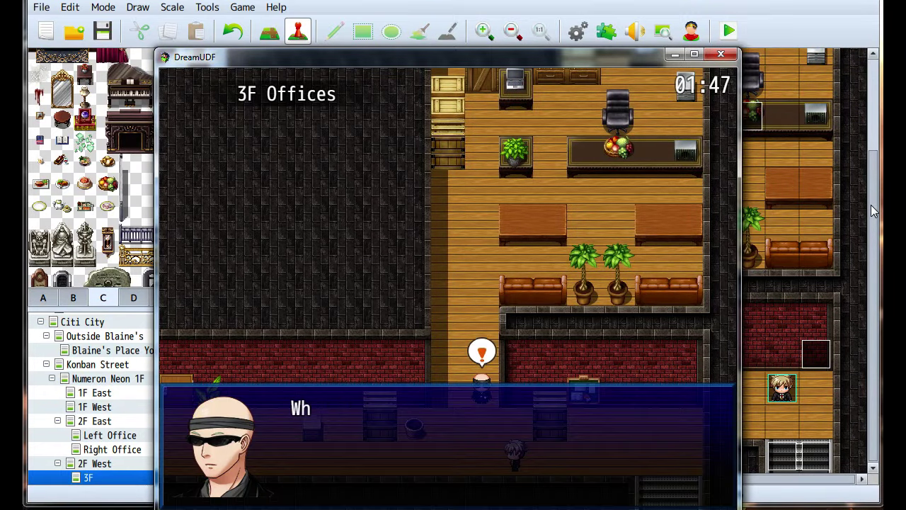
key(Return)
key(Return)
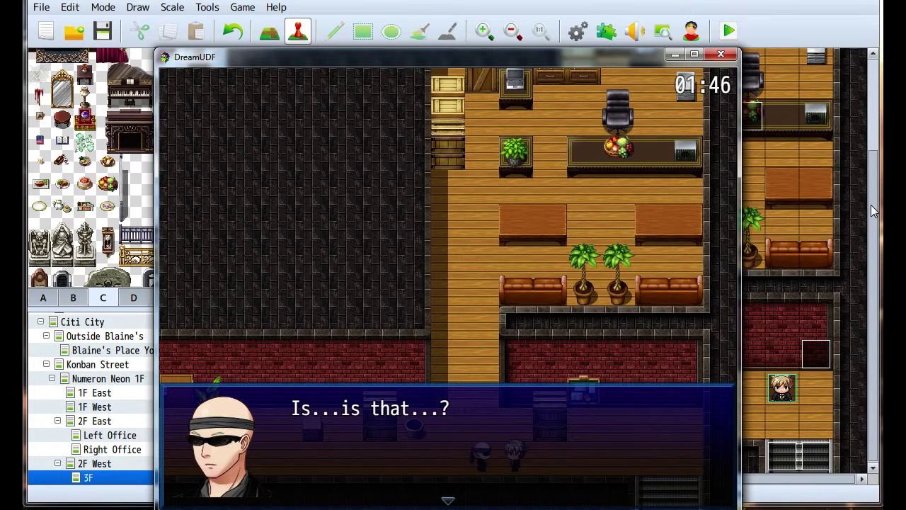
key(Return)
key(Return)
key(Return)
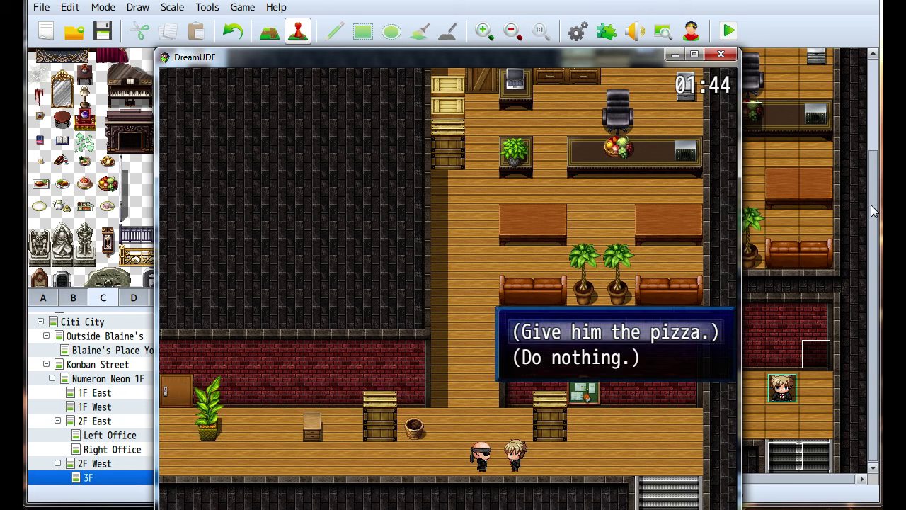
key(Return)
key(Return)
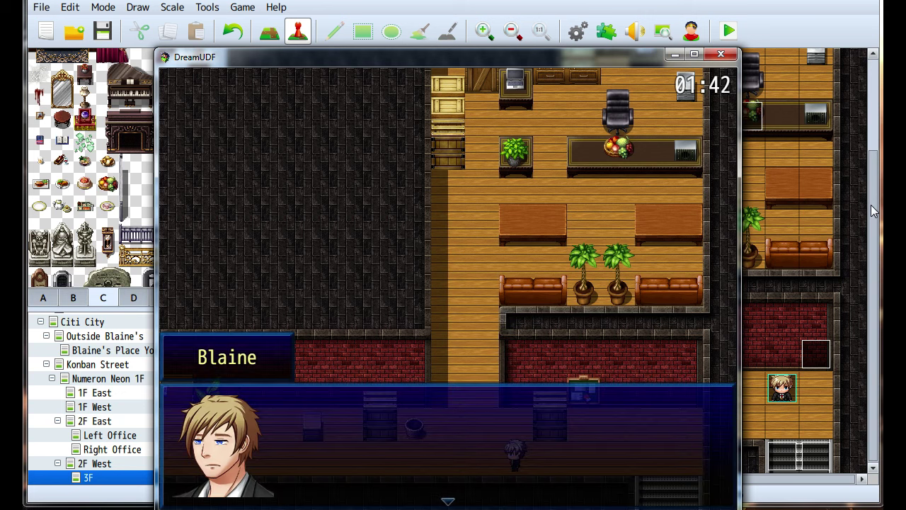
Finish the guard's dialogue and walk the 3F corridor to its far door and back.
key(Return)
key(Left)
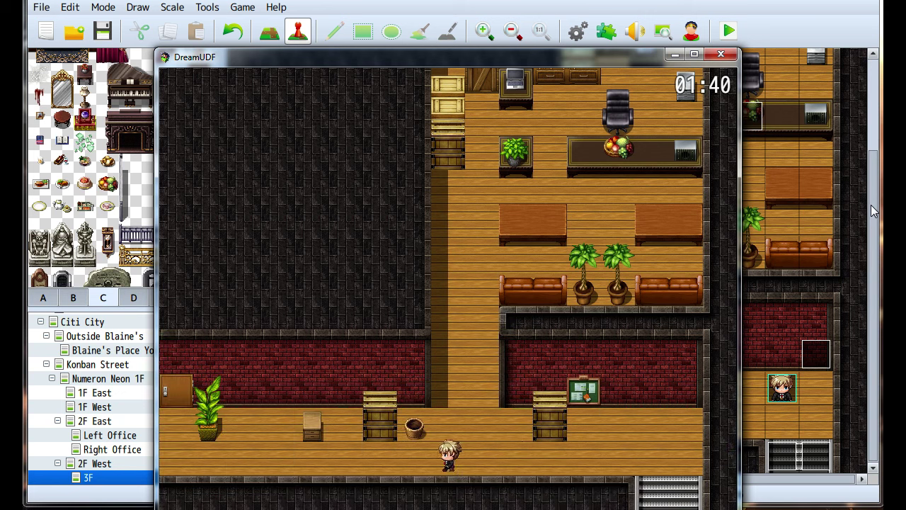
key(Right)
key(Left)
key(Left)
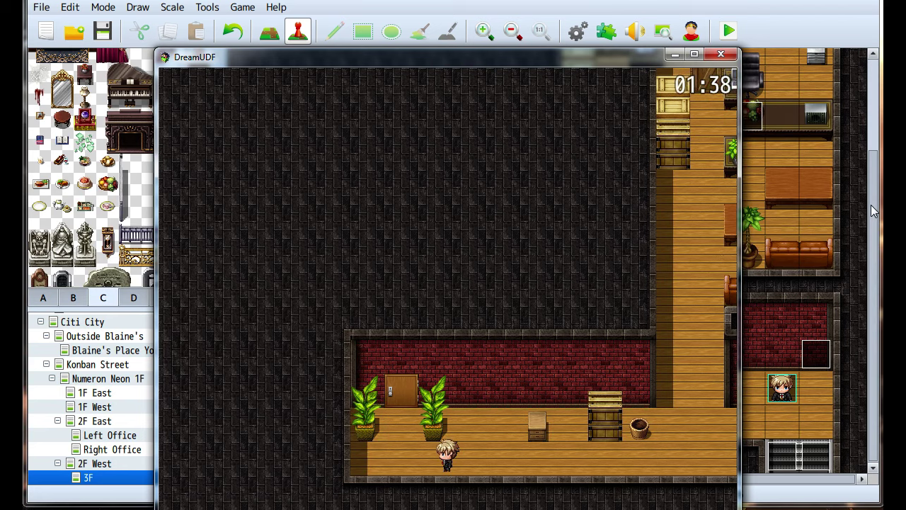
key(Right)
key(Right)
key(Up)
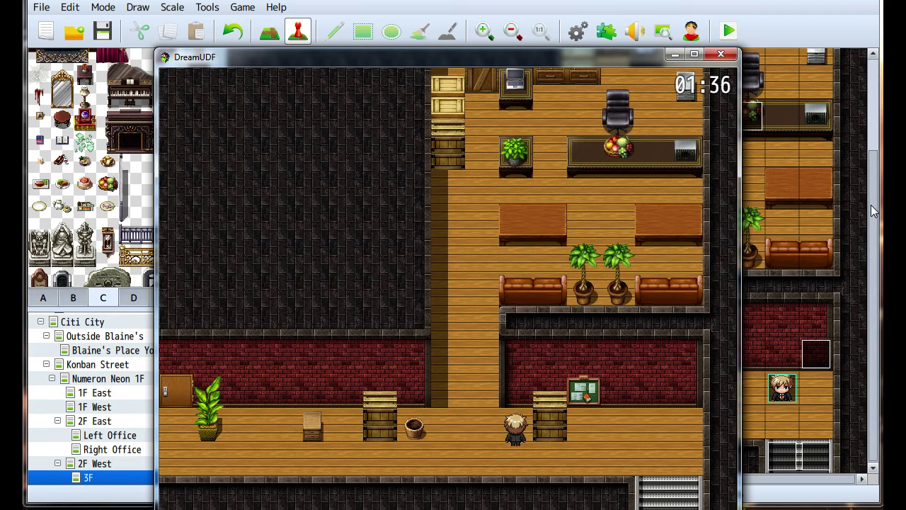
Walk up the 3F hallway into the office and check the fruit basket on the desk.
key(Left)
key(Down)
key(Right)
key(Up)
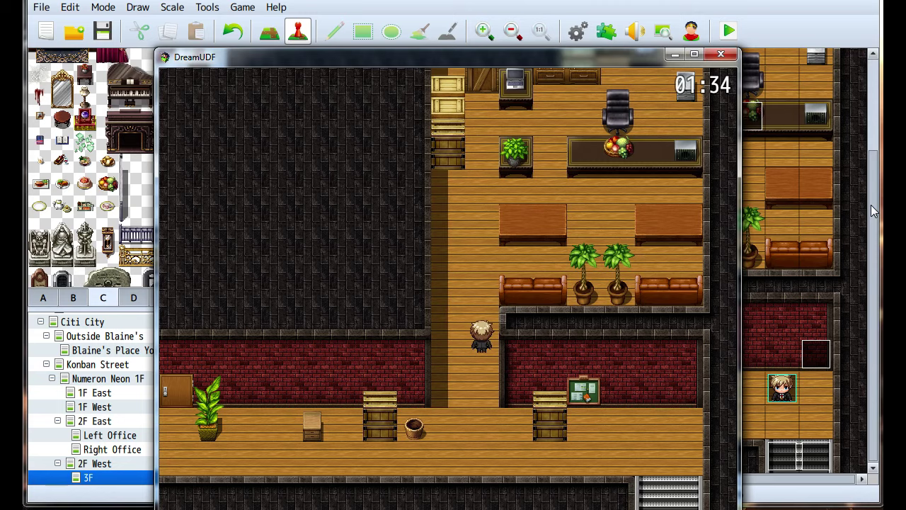
key(Right)
key(Down)
key(Right)
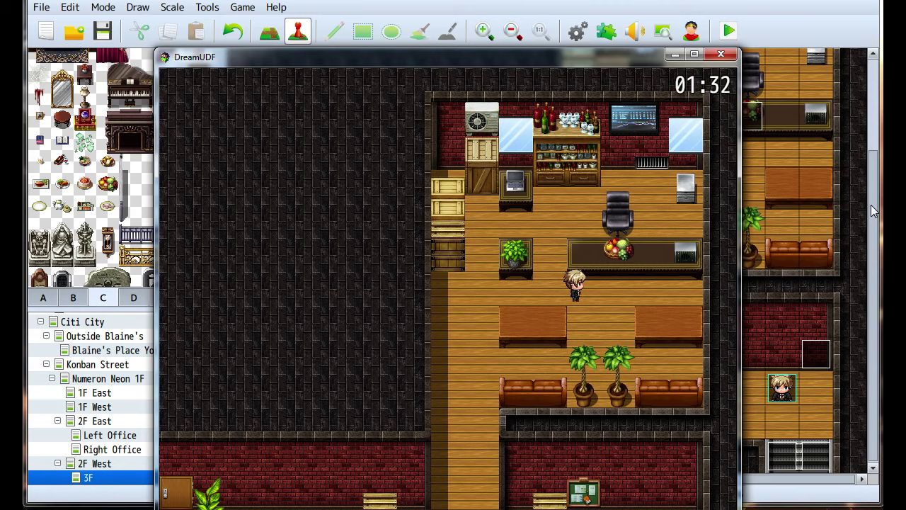
key(Right)
key(Up)
key(Return)
key(Return)
key(Return)
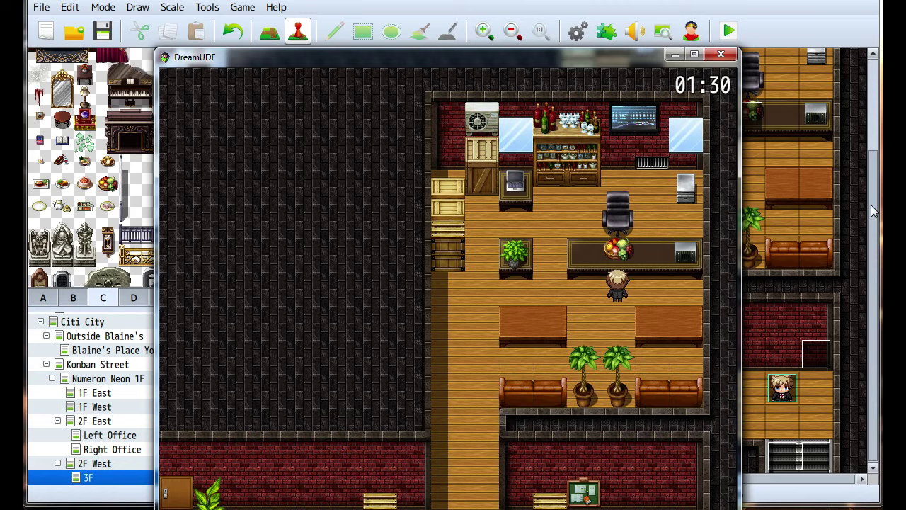
Return to the 3F corridor and check the waste basket beside the shelf.
key(Left)
key(Down)
key(Down)
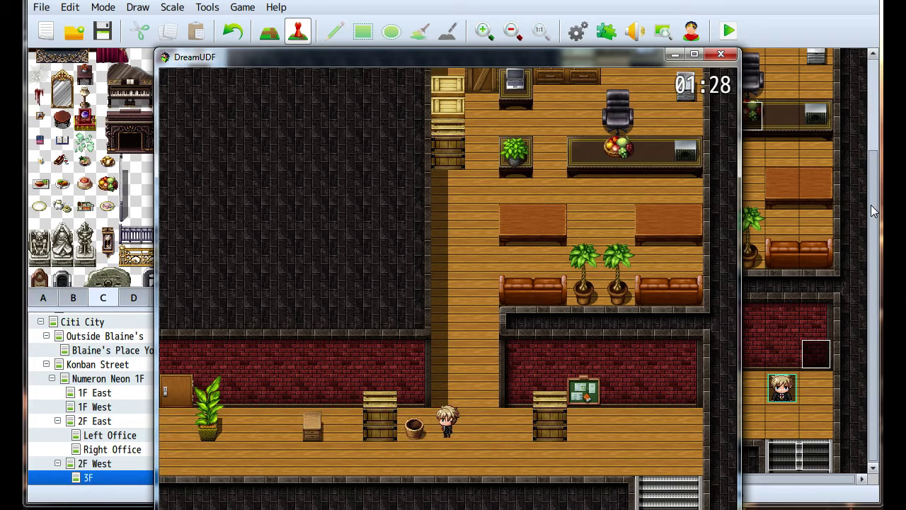
key(Return)
key(Left)
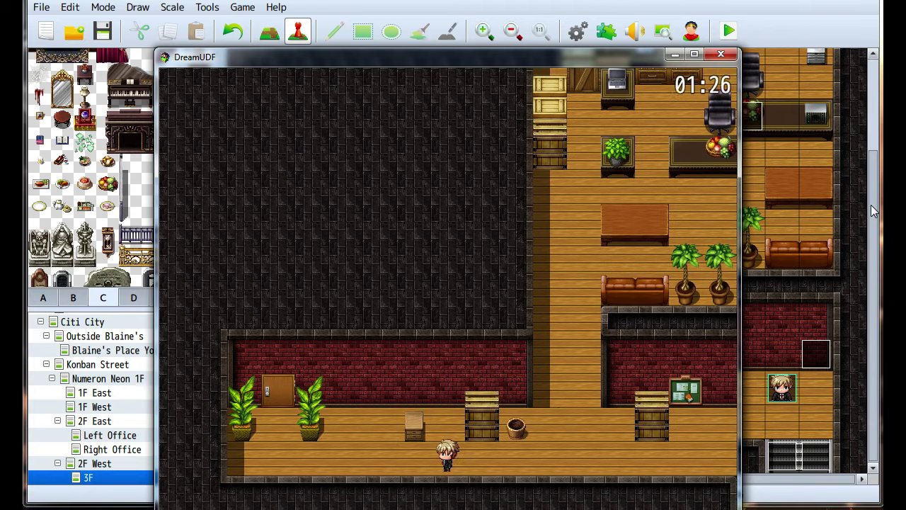
Take the stairs down through the 2F Offices to Numeron Neon and walk along the bar.
key(Right)
key(Down)
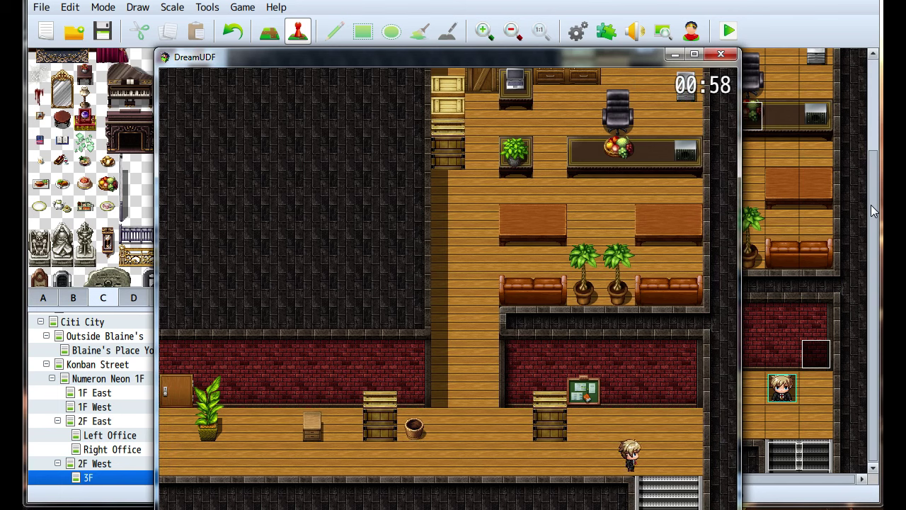
key(Down)
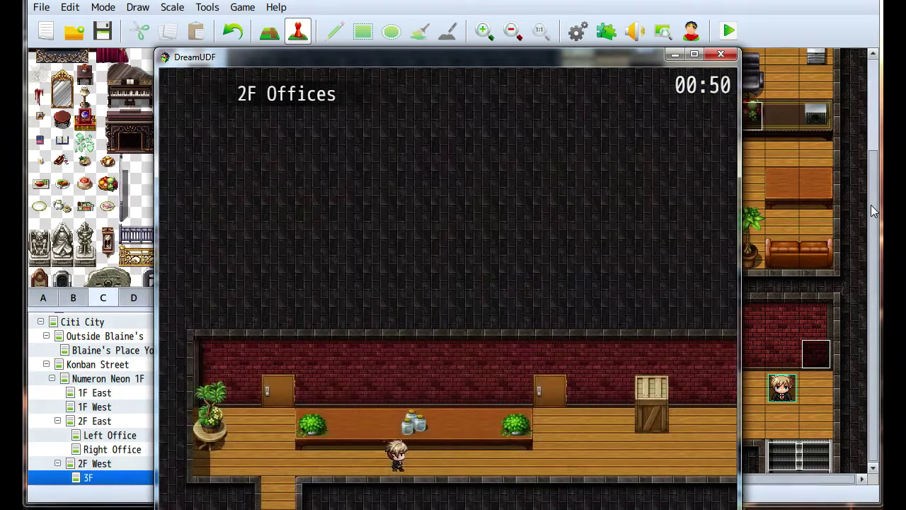
key(Right)
key(Down)
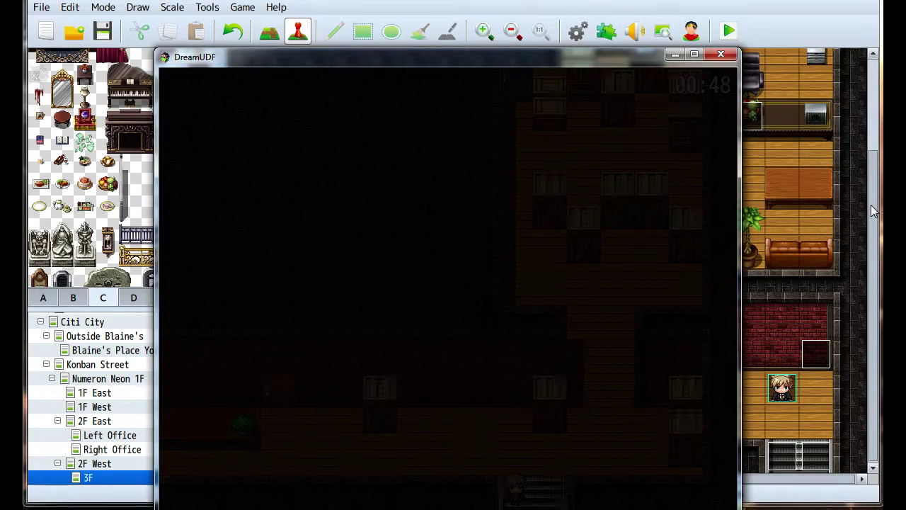
key(Left)
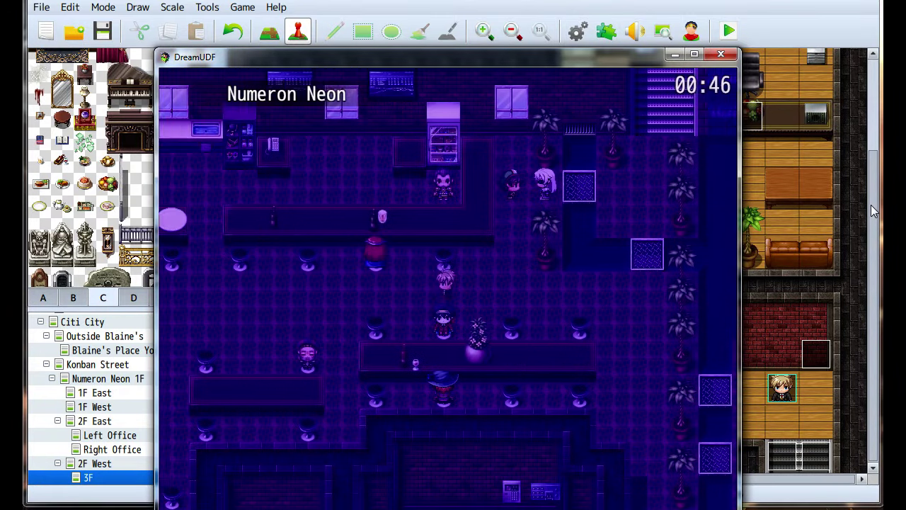
key(Right)
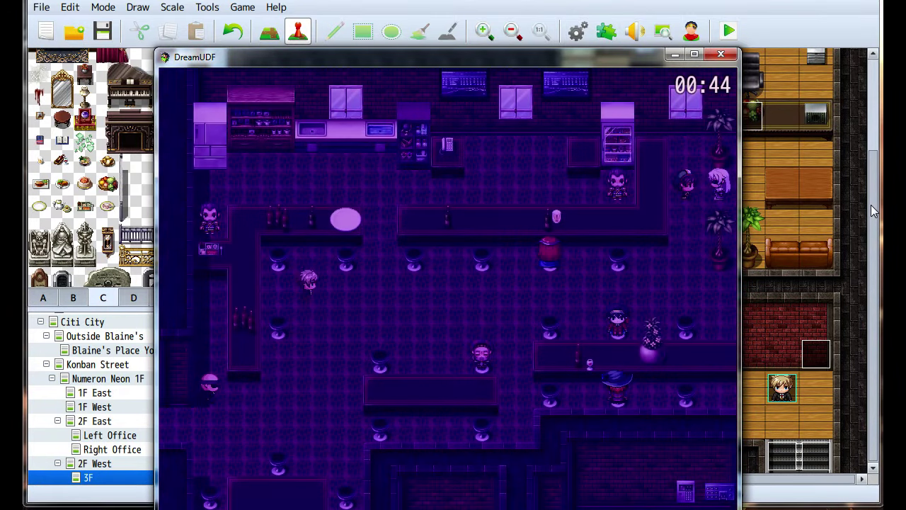
key(Down)
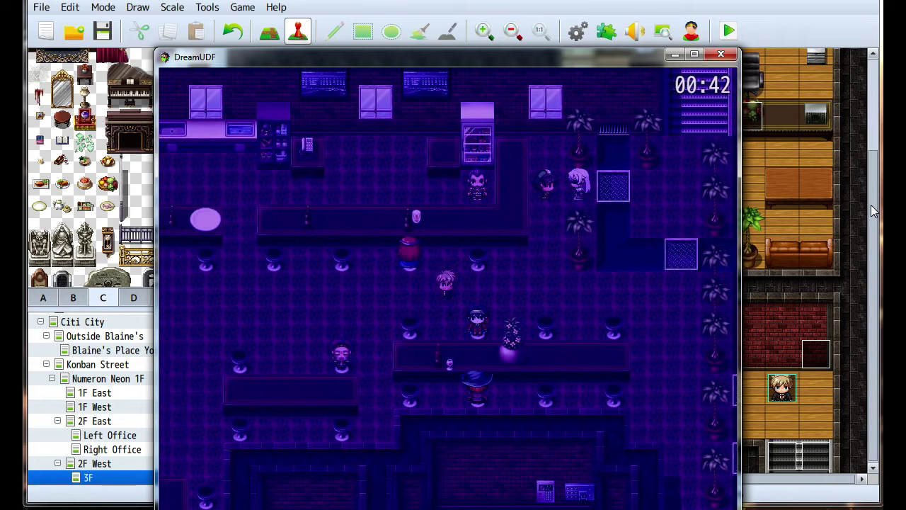
Go back up to the 2F Offices and check the green locker in the storage room.
key(Up)
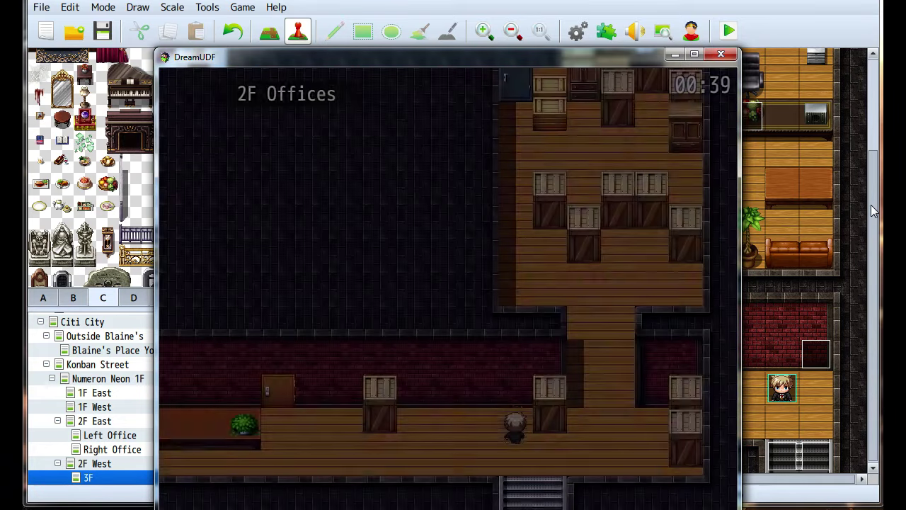
key(Up)
key(Left)
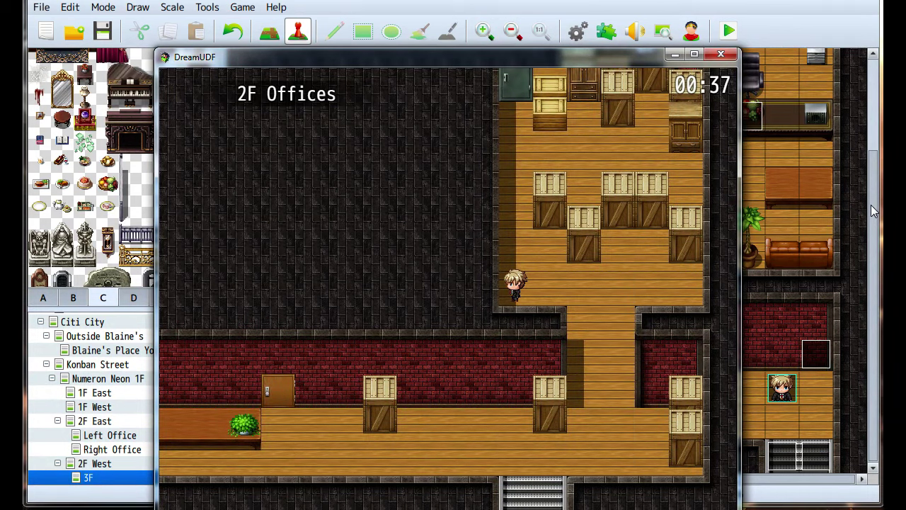
key(Up)
key(Return)
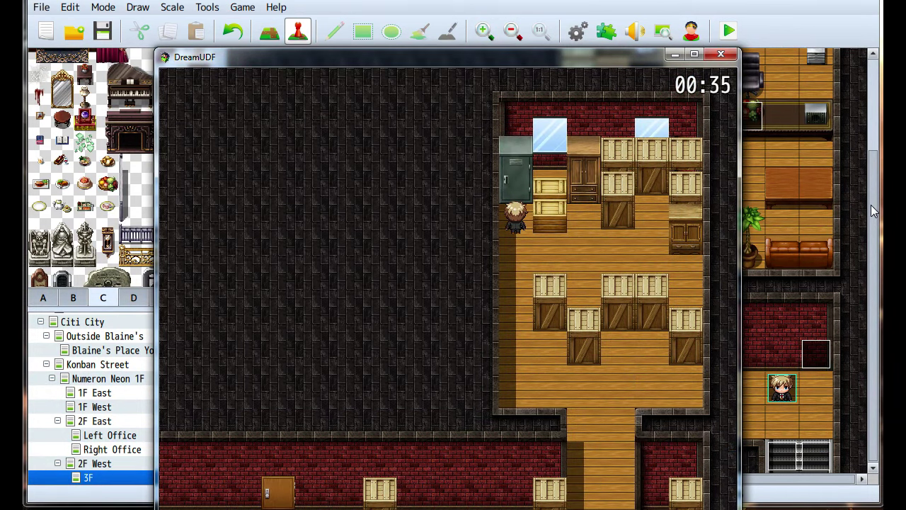
Inspect the crate beside the cabinet in the 2F storage room and dismiss its message.
key(Down)
key(Right)
key(Right)
key(Up)
key(Return)
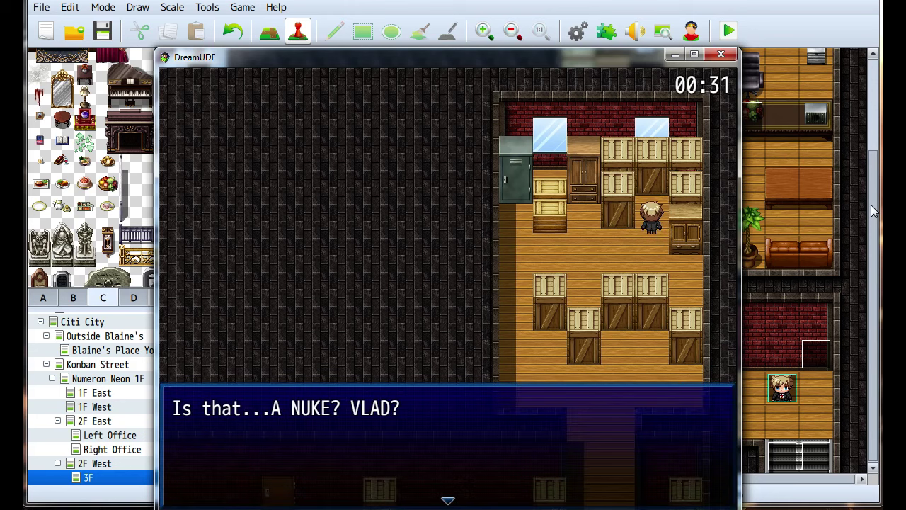
key(Return)
Leave the 2F storage room and take the stairs down to Numeron Neon.
key(Left)
key(Down)
key(Down)
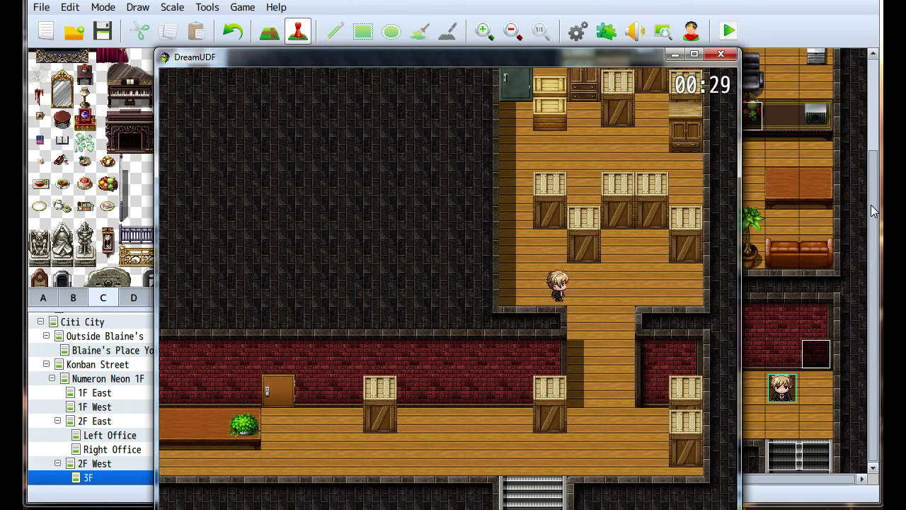
key(Right)
key(Down)
key(Left)
key(Down)
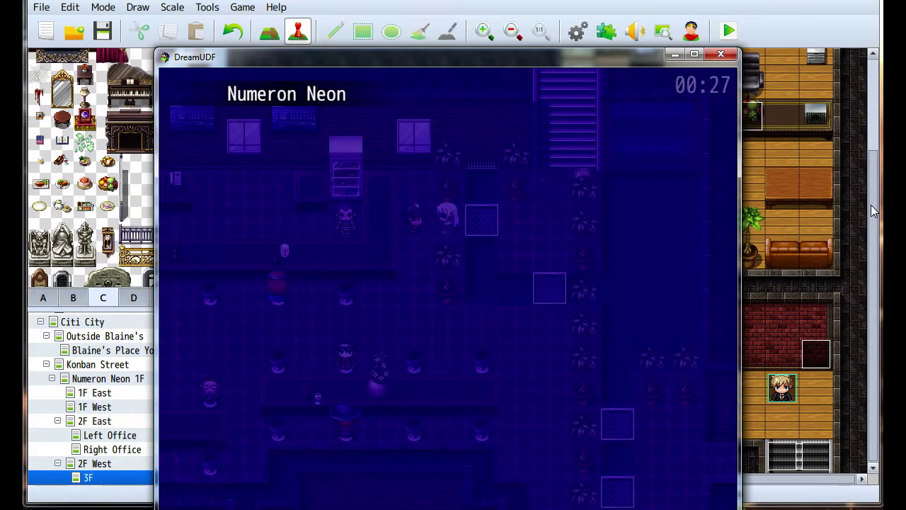
Deliver the Box of Wine behind the Numeron Neon bar, advance the barkeep's dialogue and close the playtest.
key(Down)
key(Left)
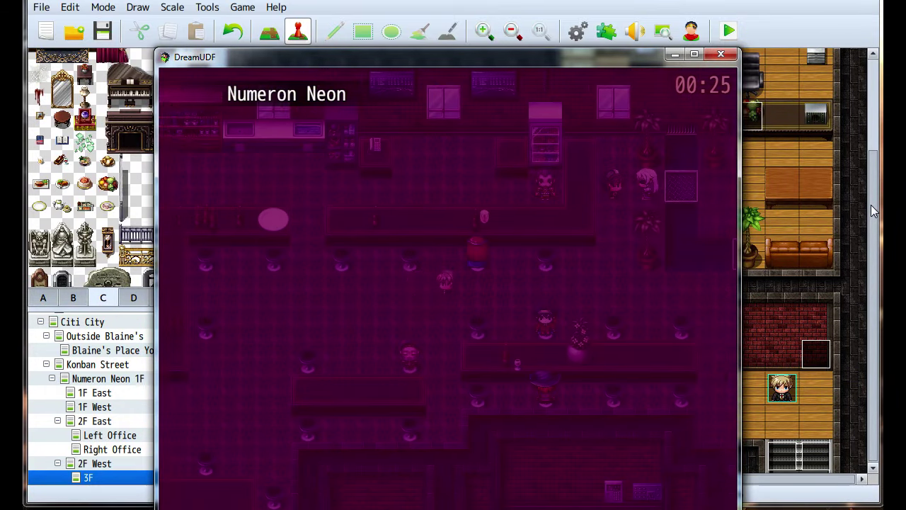
key(Left)
key(Up)
key(Right)
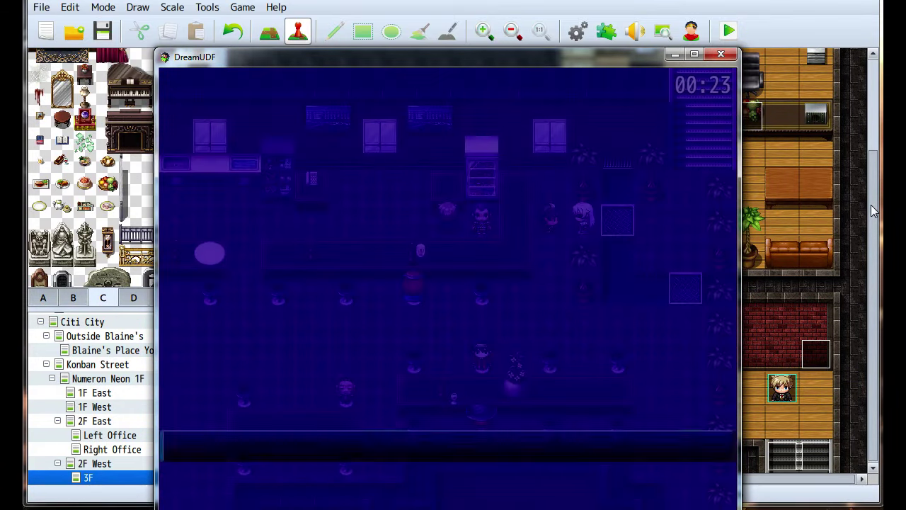
key(Return)
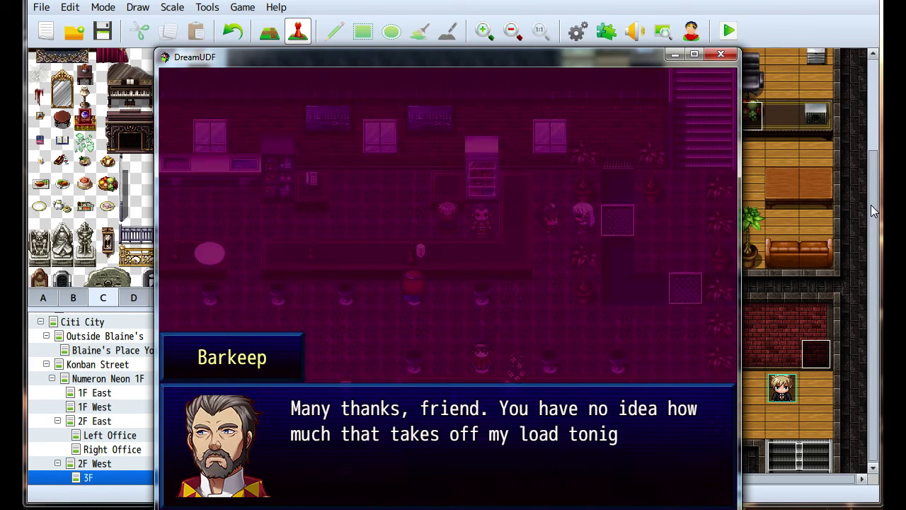
key(Return)
key(Return)
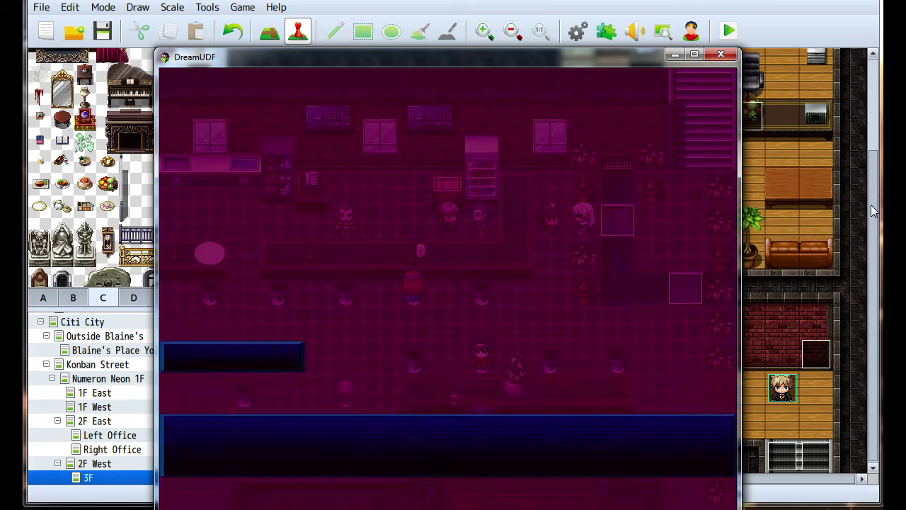
key(Return)
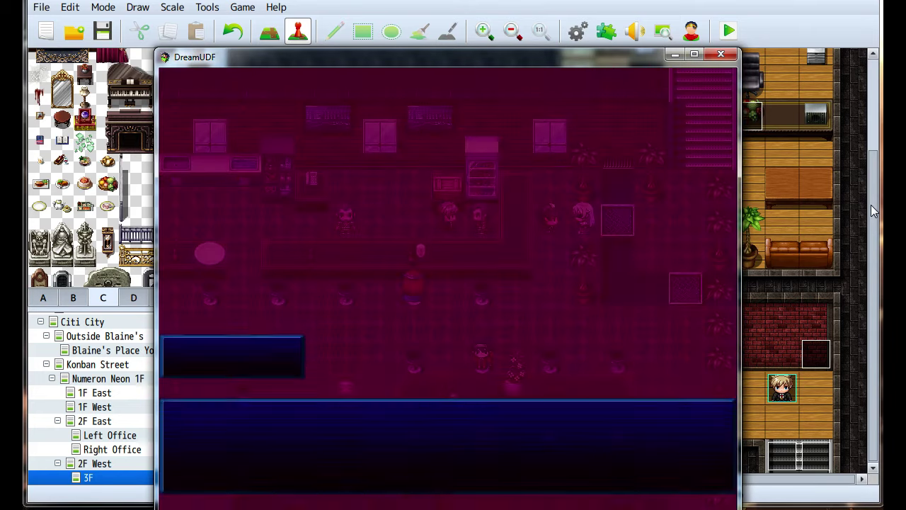
key(Return)
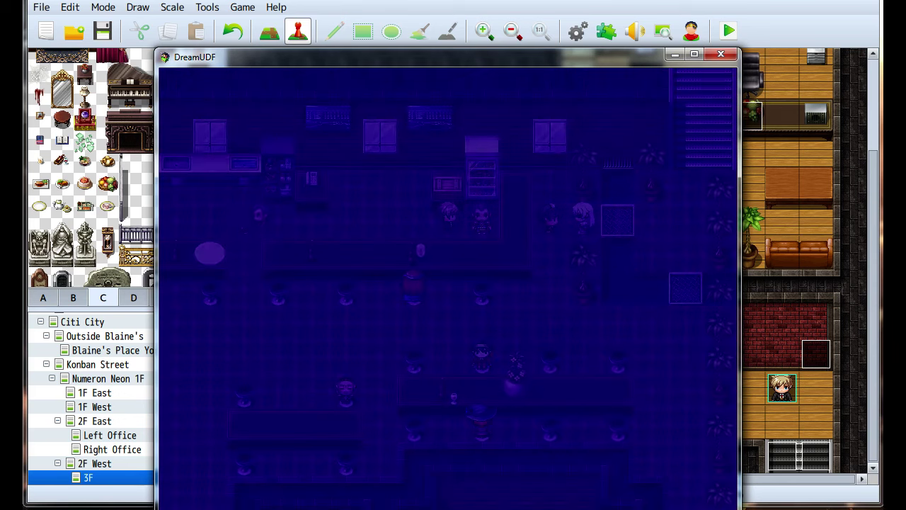
key(alt+F4)
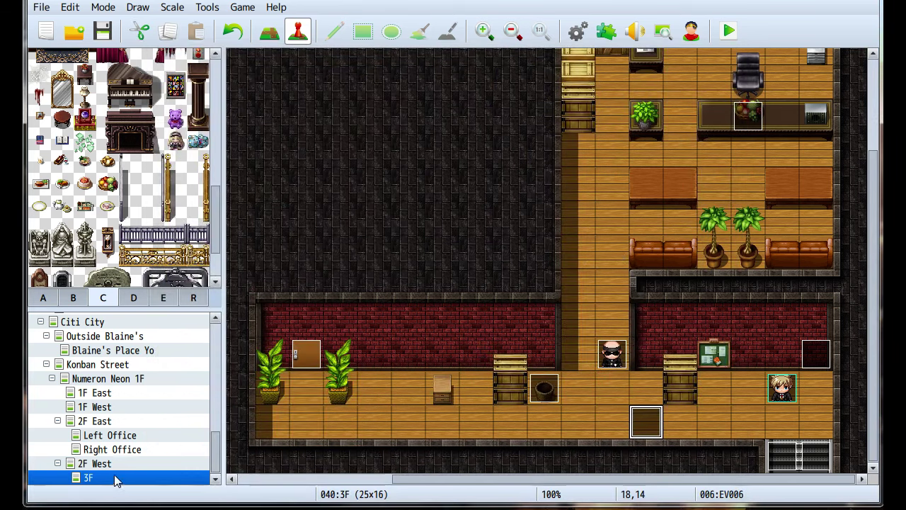
In EV031 on the Numeron Neon 1F map, move Control Self Switch A = ON above Control Timer: Stop.
click(93, 383)
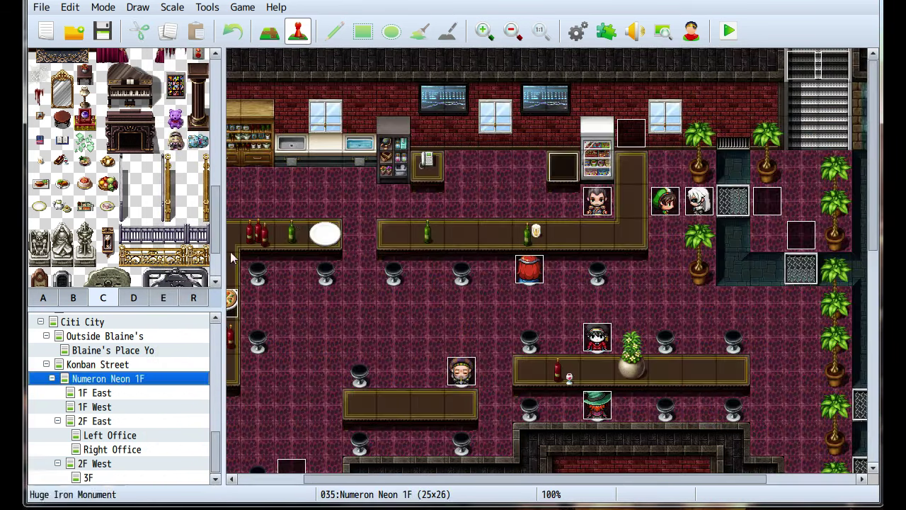
double_click(564, 167)
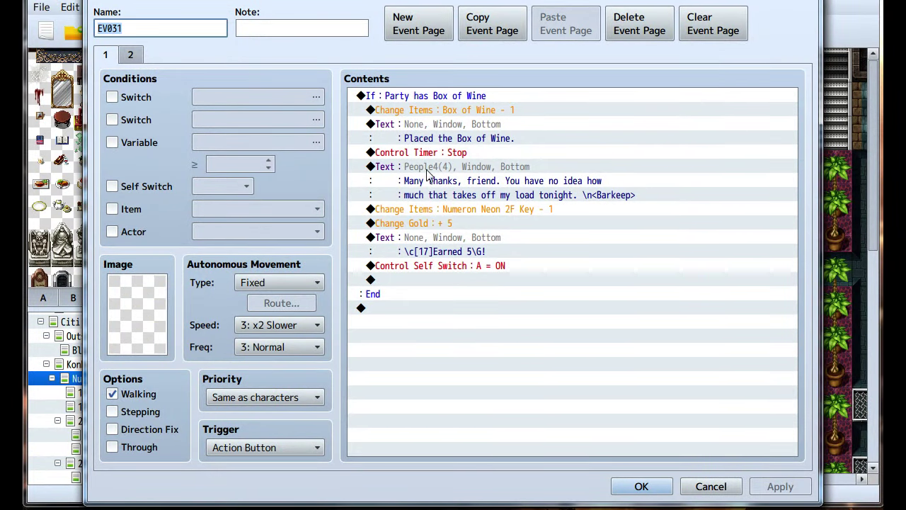
click(437, 267)
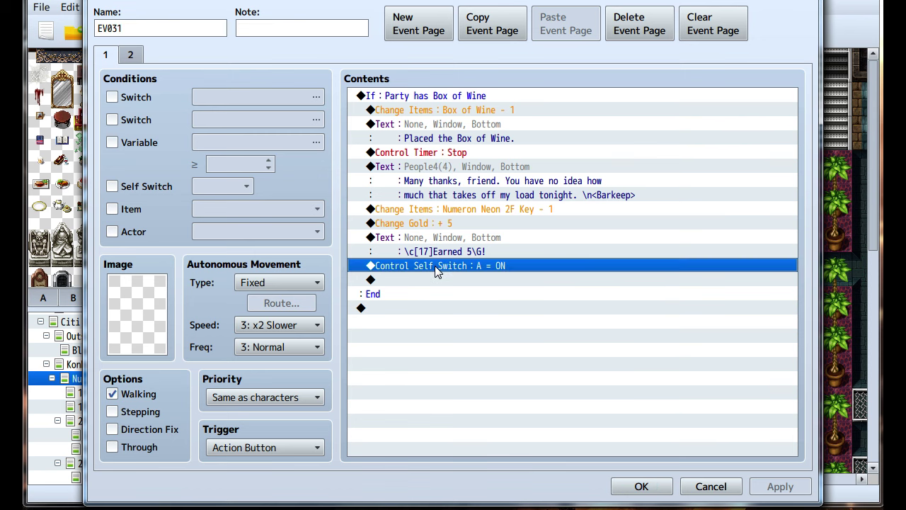
key(Delete)
click(431, 152)
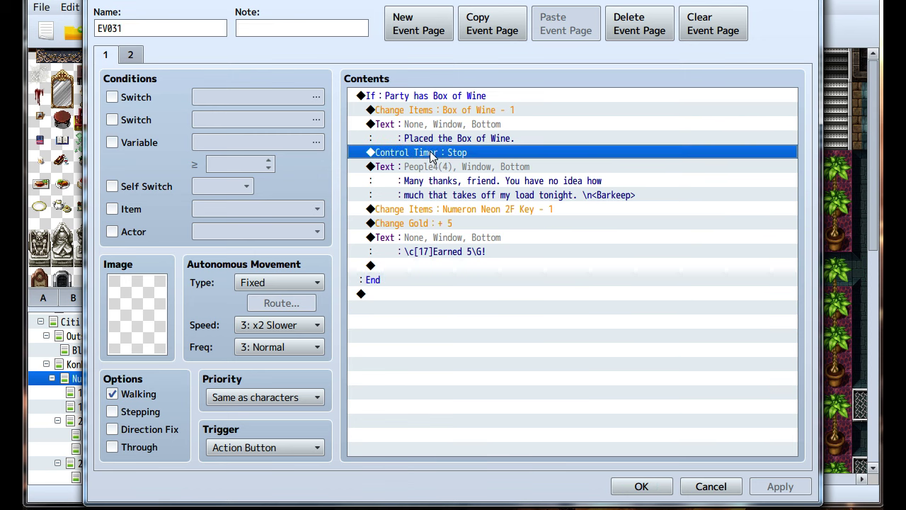
key(ctrl+v)
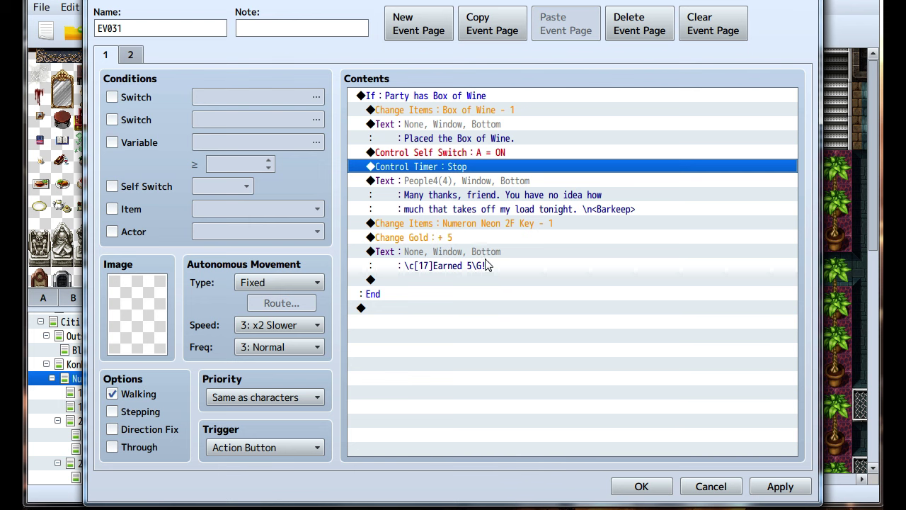
Add a Play SE command with the Item1 sound above the "Earned 5\G!" message in EV031 and save the event.
right_click(437, 260)
click(459, 262)
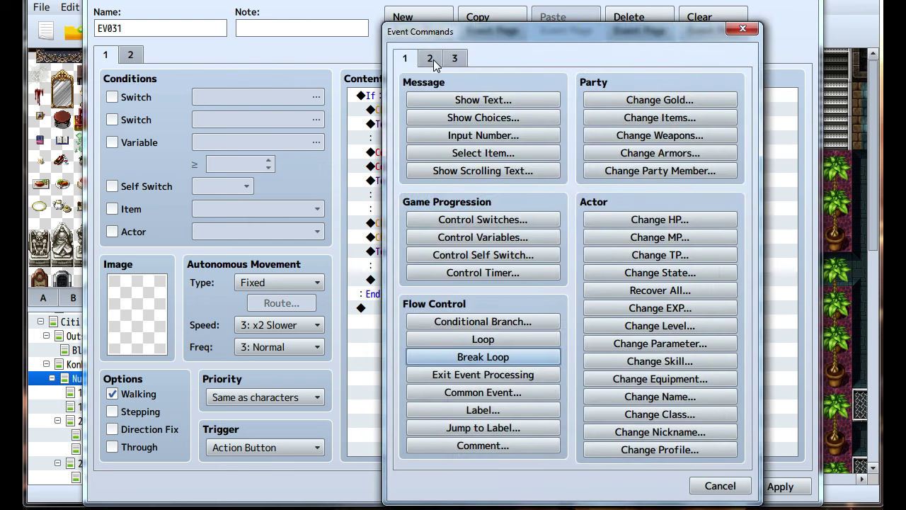
click(430, 58)
click(638, 414)
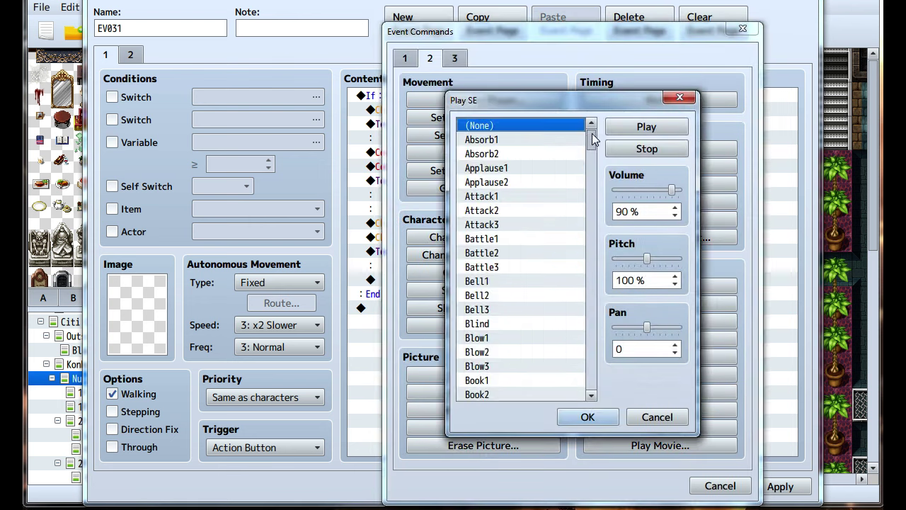
drag(593, 137, 597, 243)
click(538, 296)
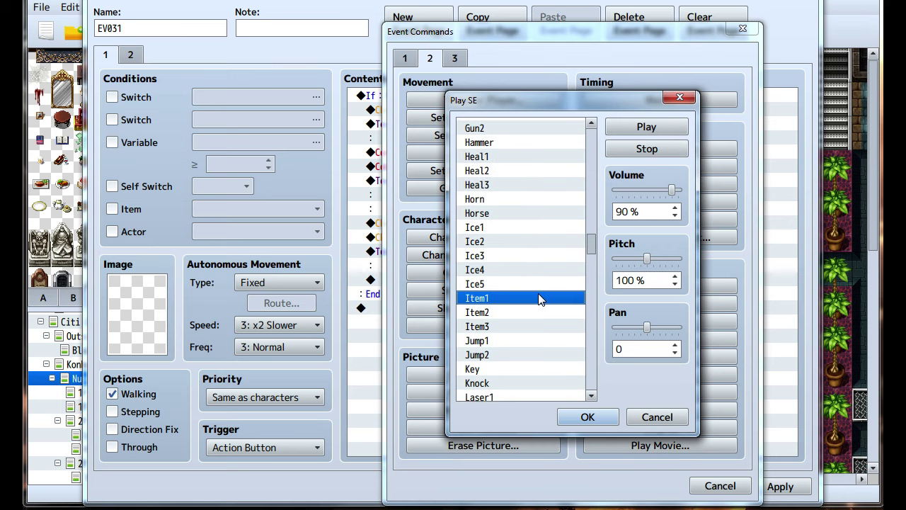
click(582, 417)
click(777, 487)
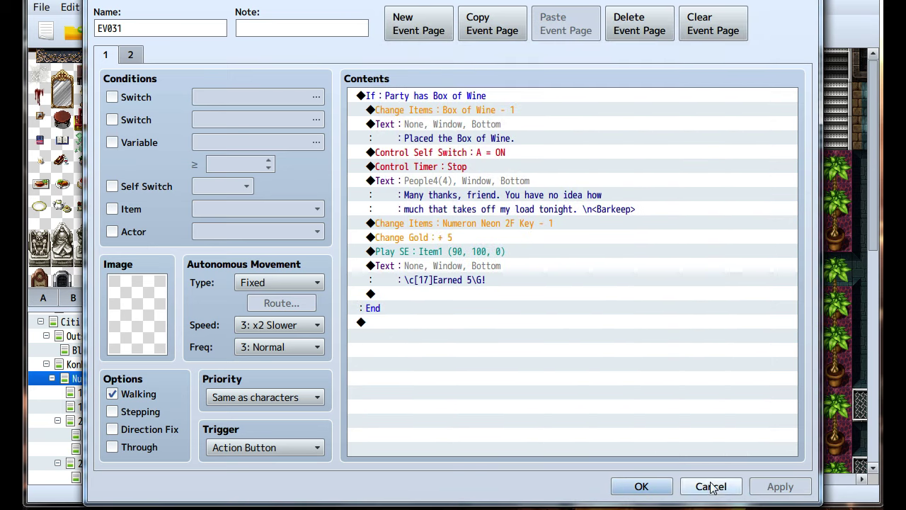
click(645, 487)
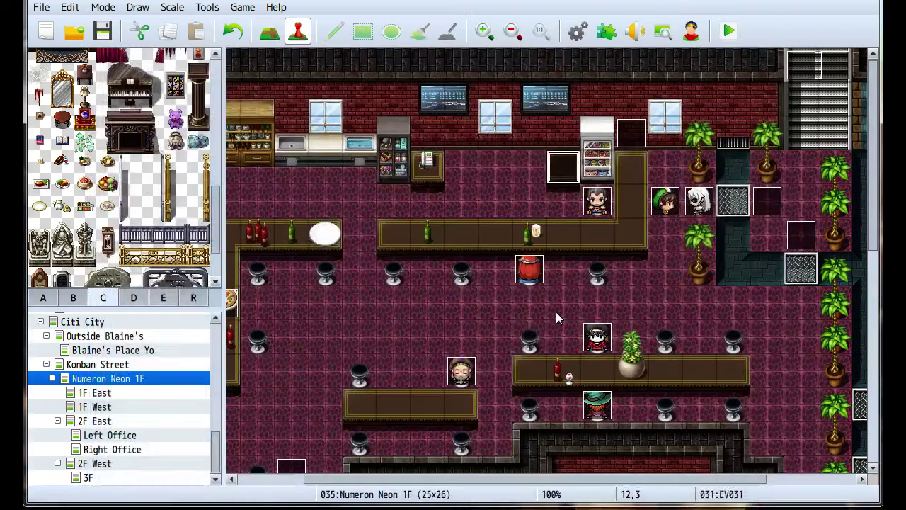
Look over the Numeron Neon 1F, 2F West and 2F East maps, ending back on Numeron Neon 1F.
click(556, 317)
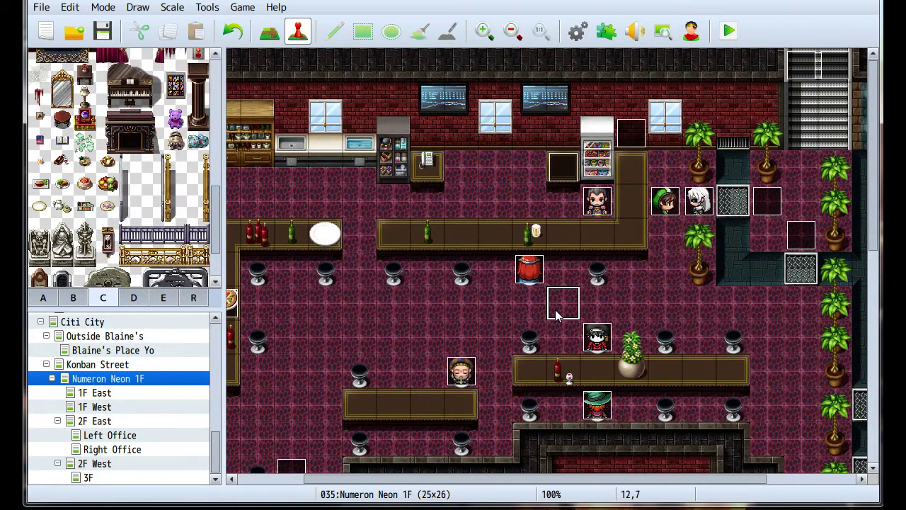
middle_drag(522, 303, 512, 309)
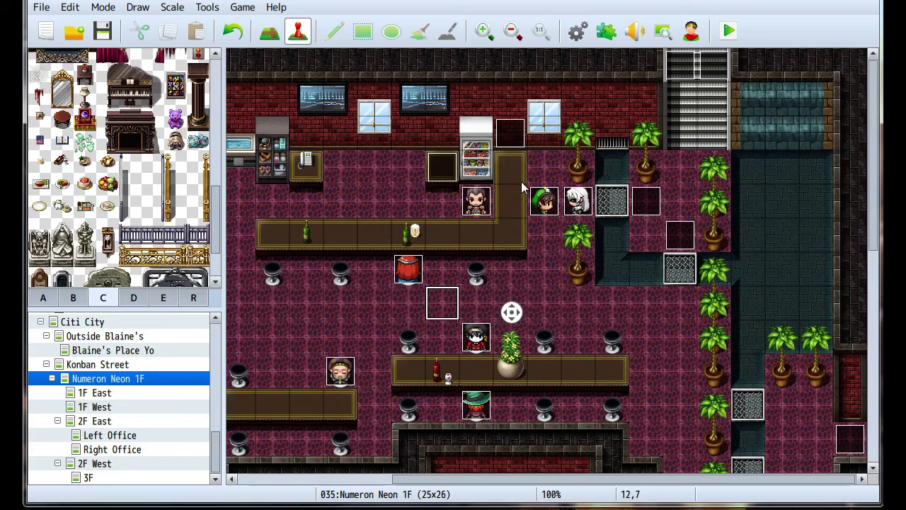
click(98, 465)
scroll(320, 309, down, 3)
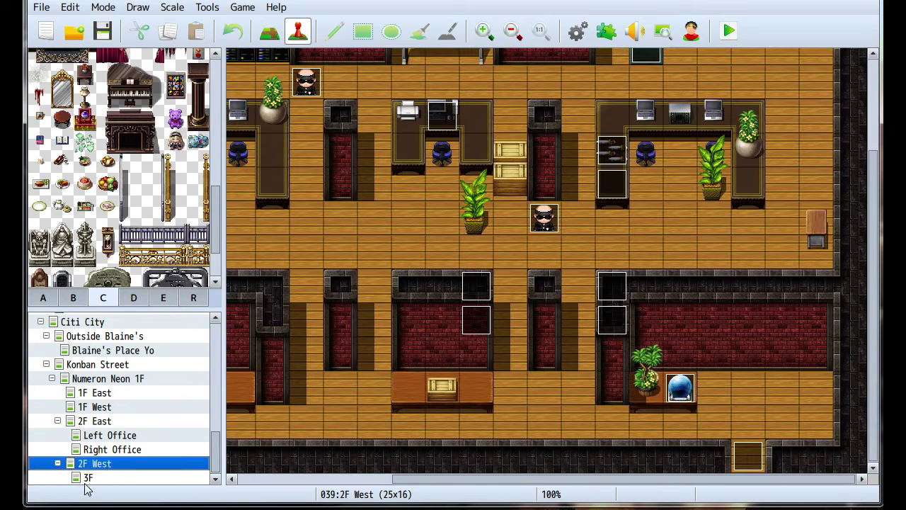
click(99, 420)
middle_drag(546, 252, 736, 278)
middle_drag(575, 251, 705, 141)
middle_drag(679, 198, 657, 291)
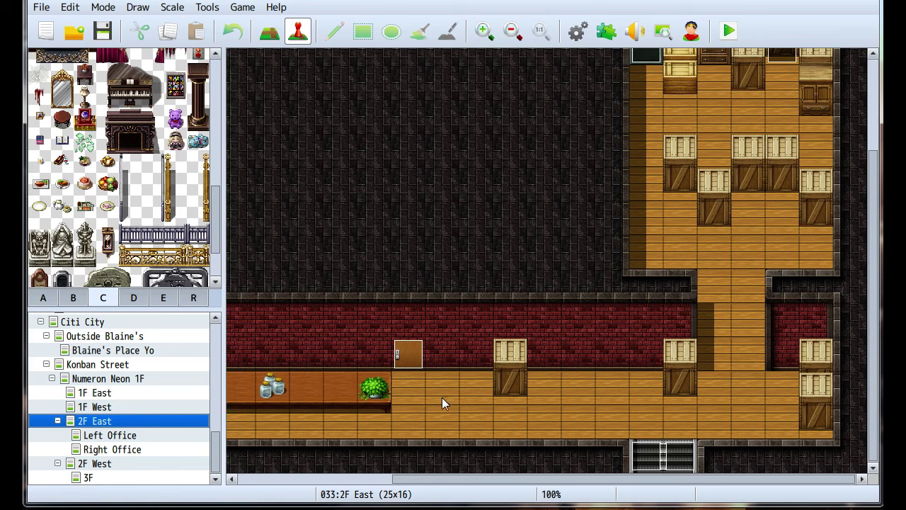
mouse_move(442, 397)
middle_down()
mouse_move(446, 297)
mouse_move(456, 397)
middle_up()
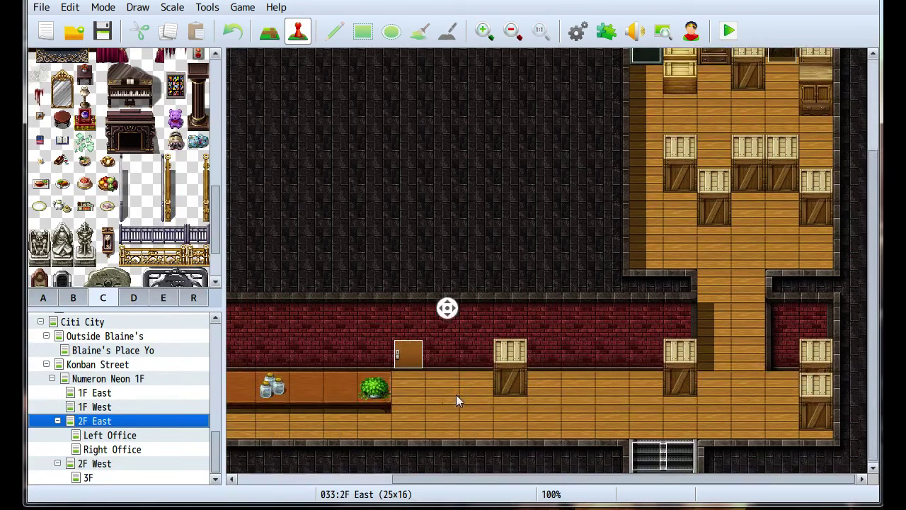
click(127, 383)
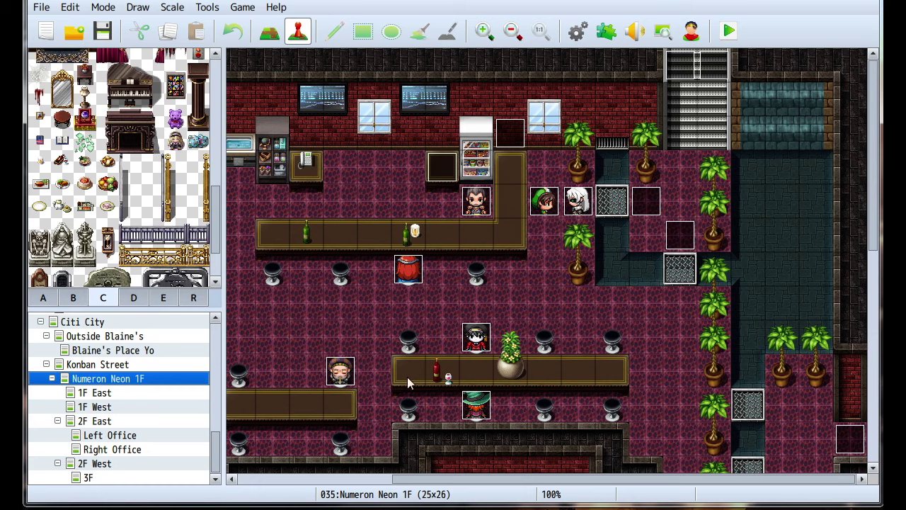
middle_drag(564, 311, 553, 416)
middle_drag(478, 267, 643, 195)
Review the Box of Wine delivery event EV031 and the barkeep's event EV010 on the Numeron Neon 1F map.
click(442, 170)
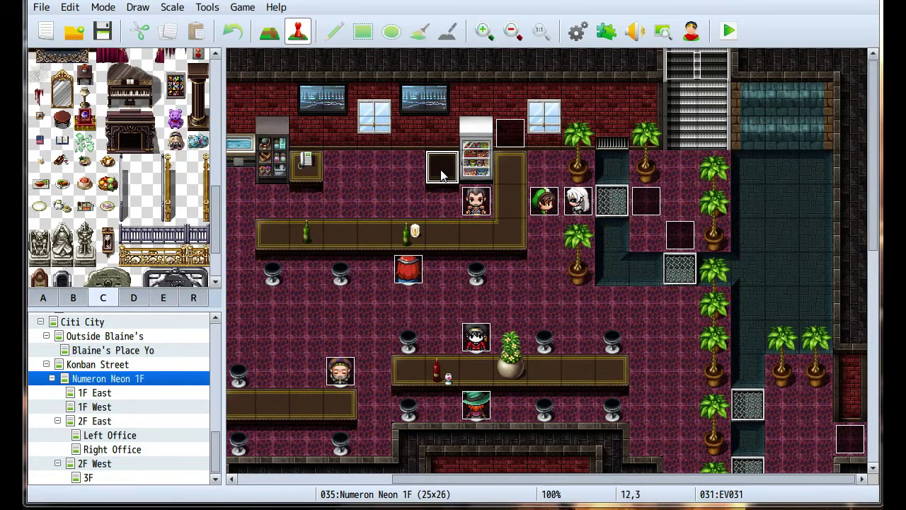
double_click(441, 175)
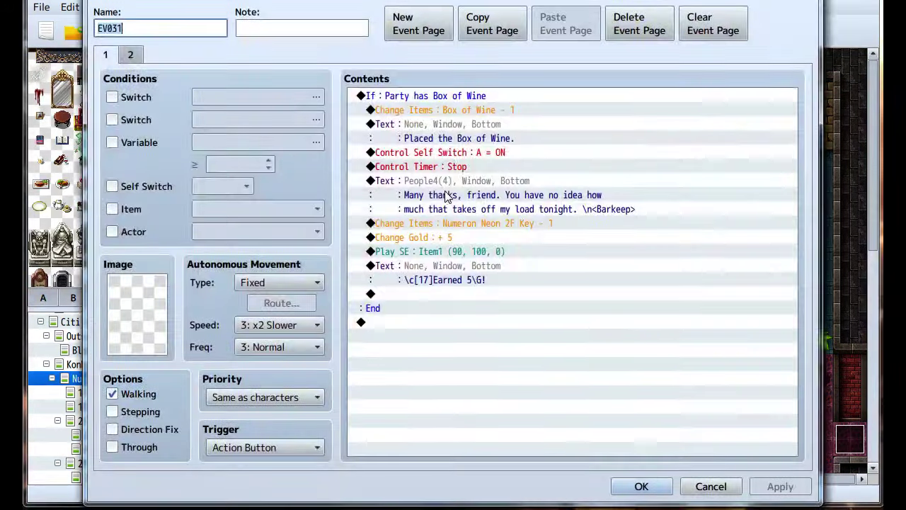
click(626, 486)
scroll(481, 303, left, 1)
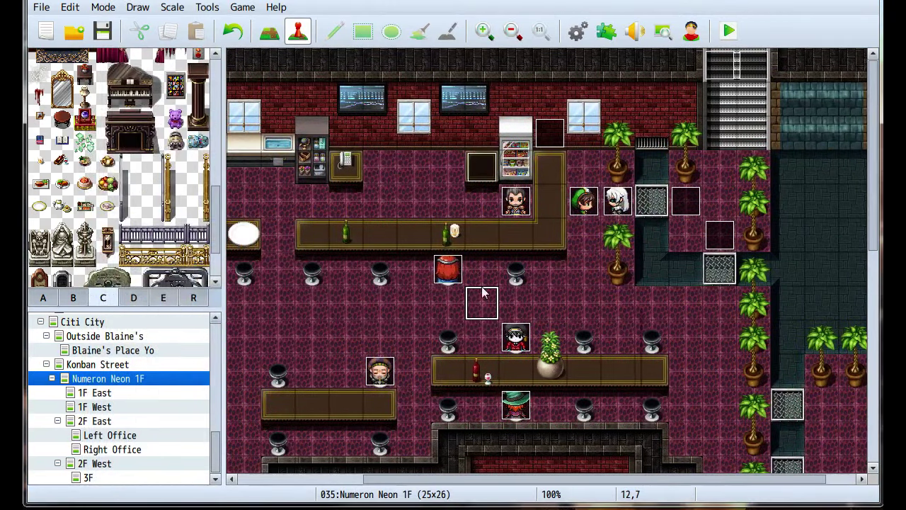
click(484, 270)
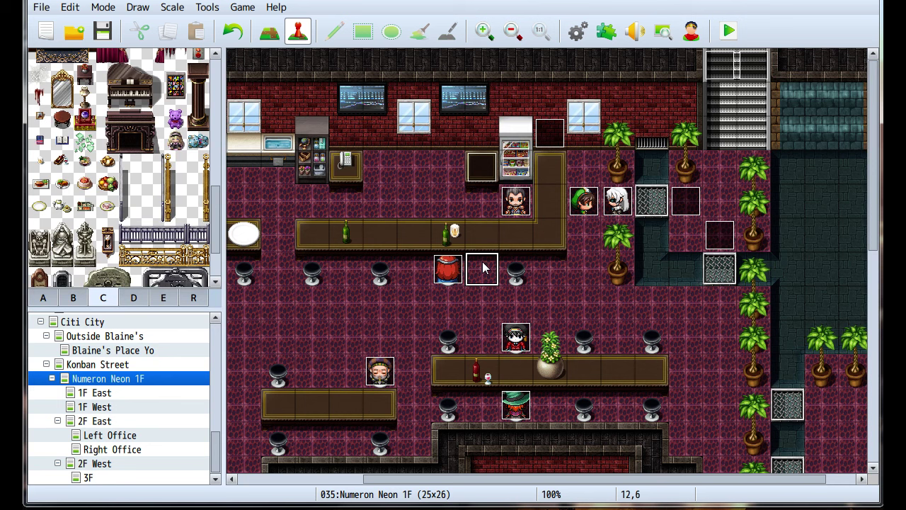
scroll(443, 307, left, 5)
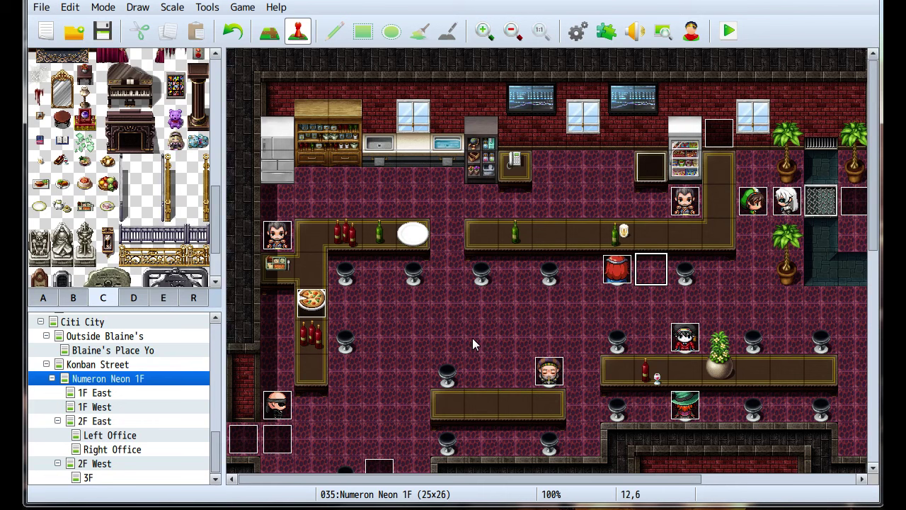
scroll(470, 341, right, 2)
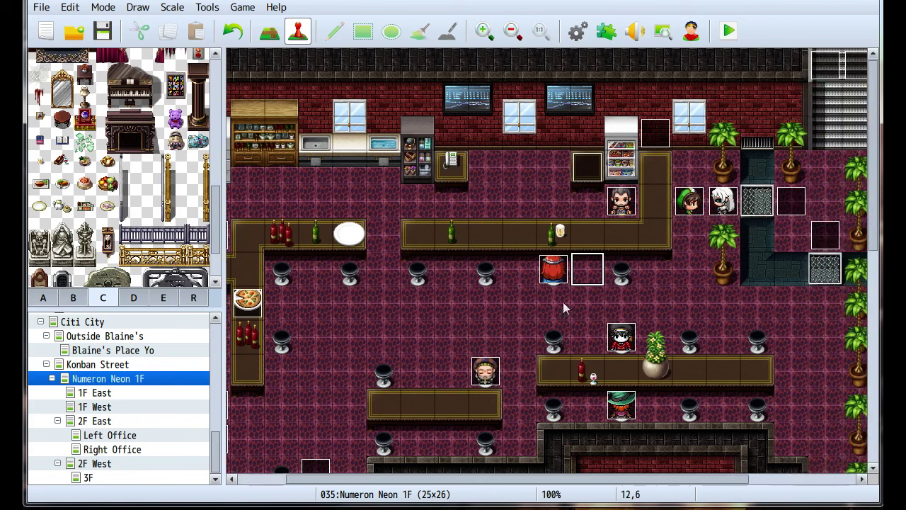
double_click(614, 201)
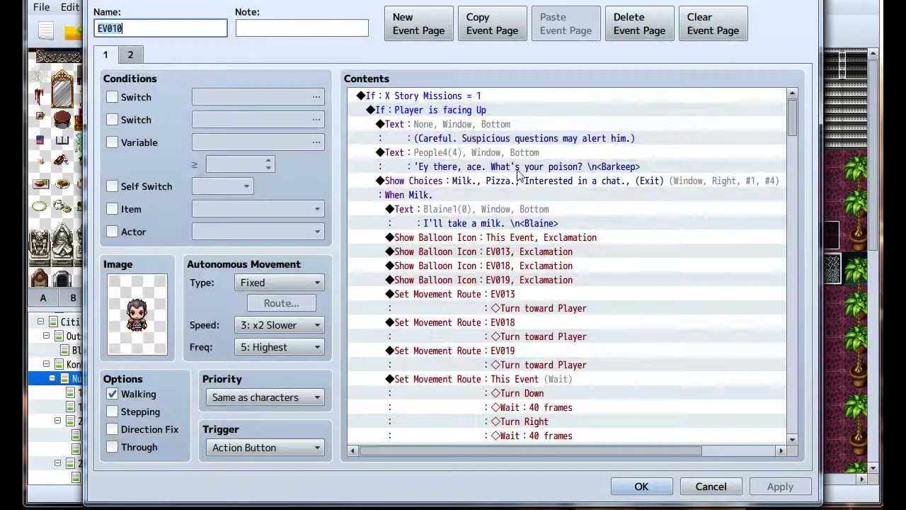
click(706, 487)
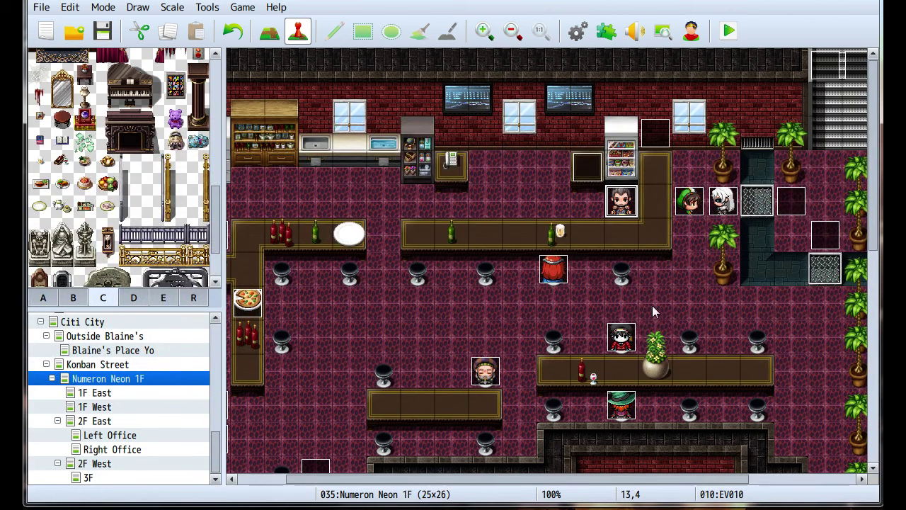
In EV031, add a Control Switches command above the barkeep's thank-you text that turns ON switch 0004, named Gave Box, and save the event.
click(599, 167)
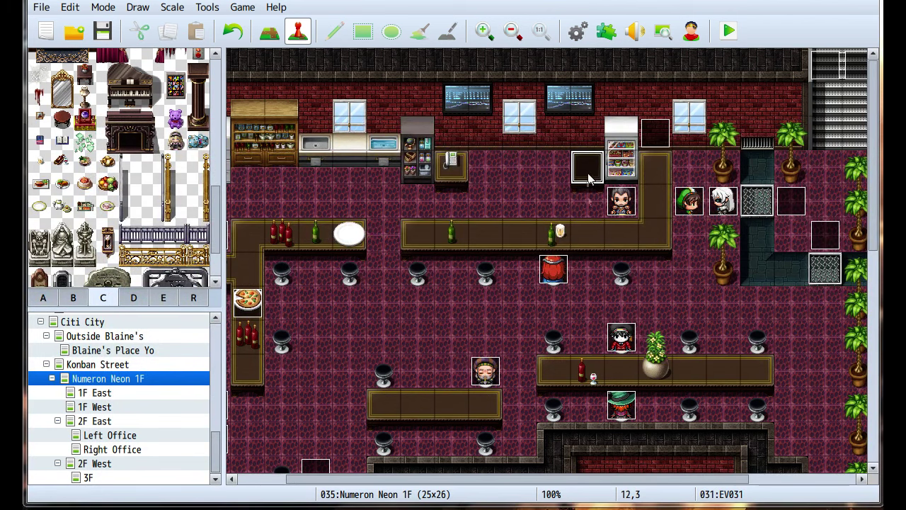
double_click(594, 176)
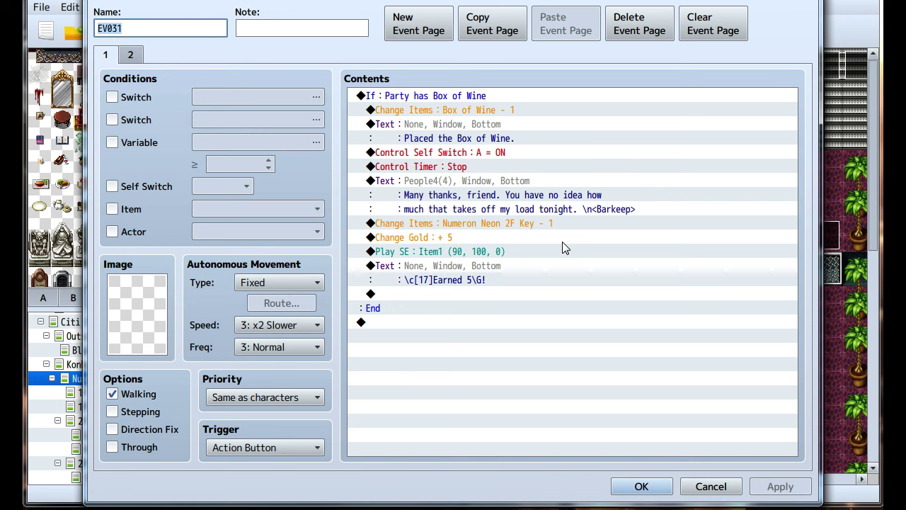
click(442, 184)
right_click(451, 191)
click(459, 191)
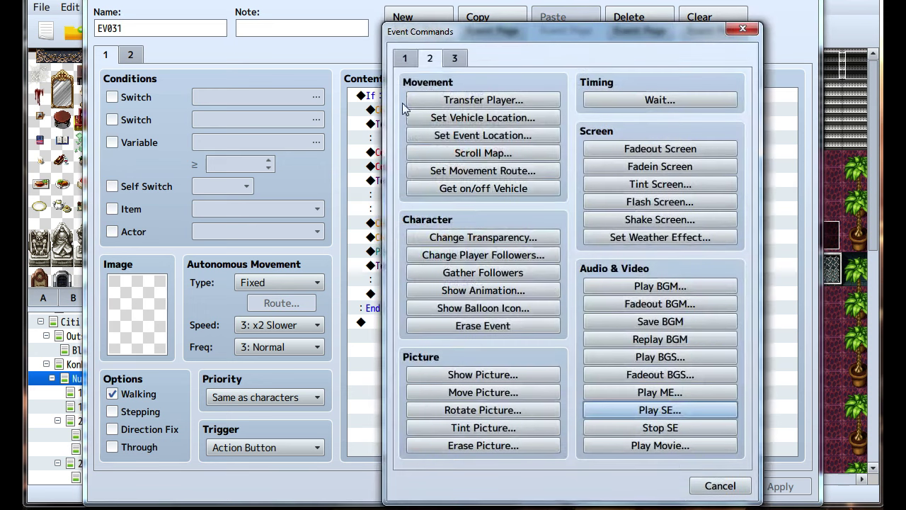
click(409, 59)
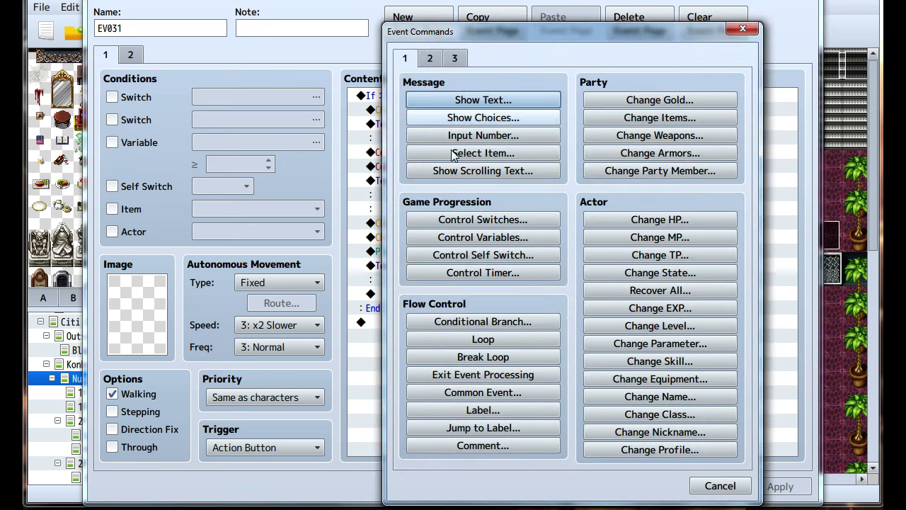
click(481, 219)
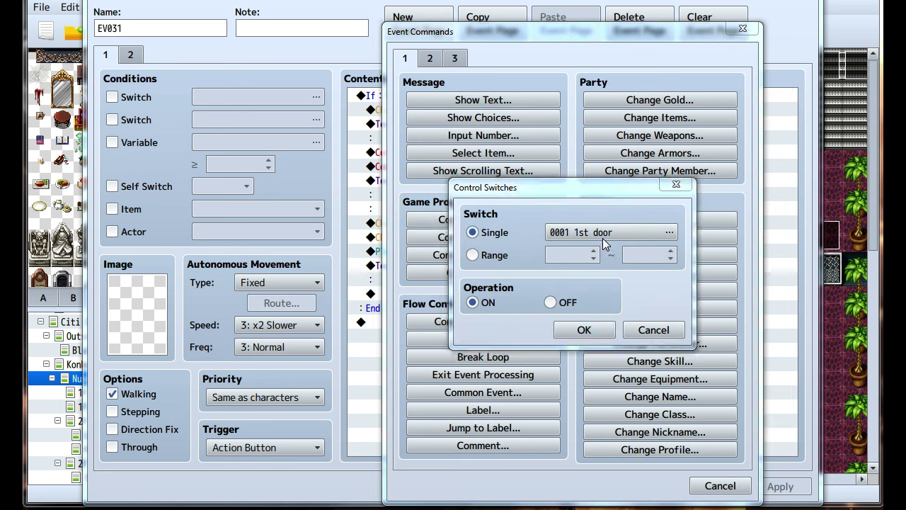
click(603, 238)
key(Down)
click(645, 401)
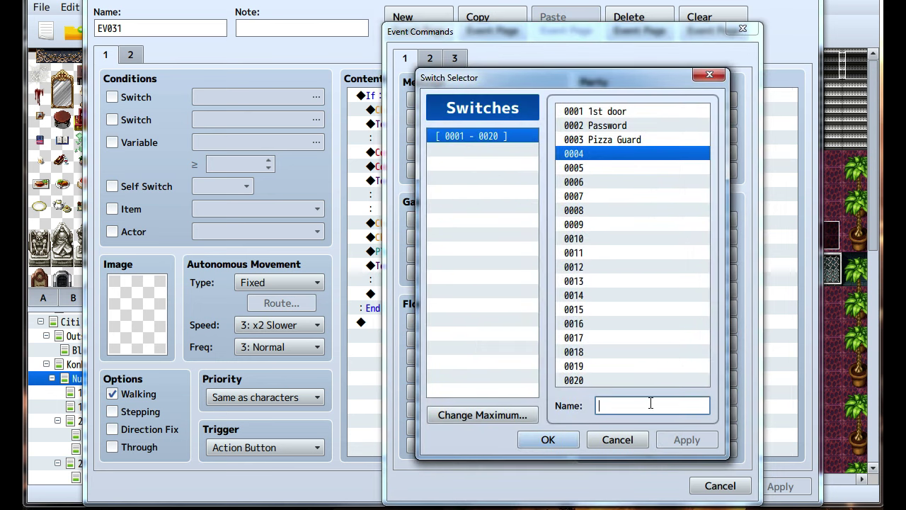
text(Gave B)
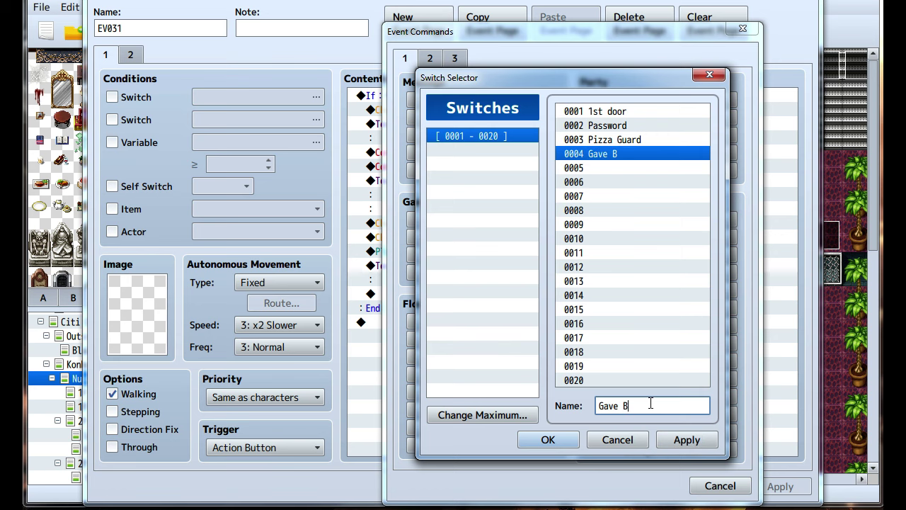
text(ox)
key(Return)
click(578, 330)
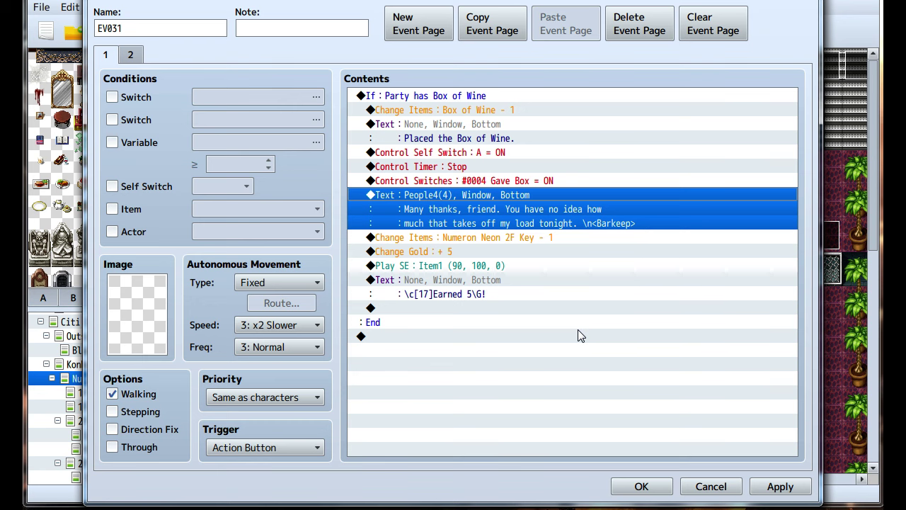
click(772, 486)
click(642, 486)
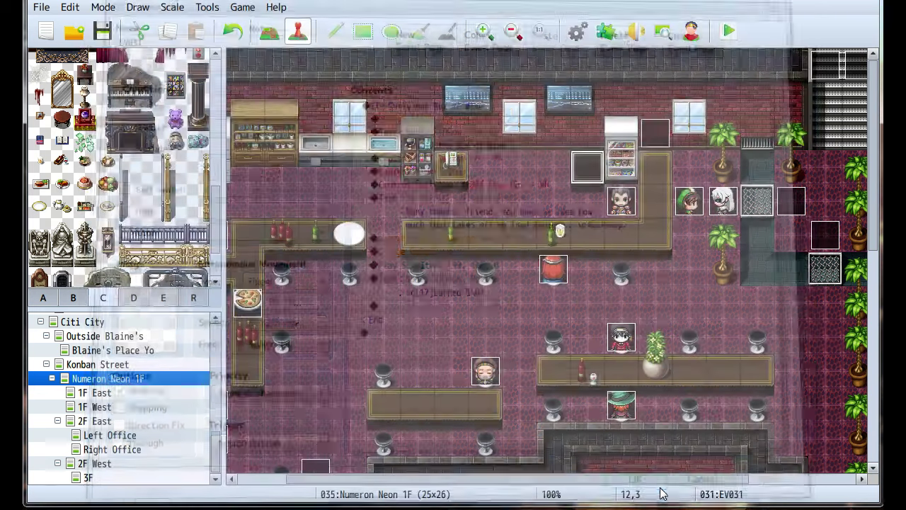
Examine both pages of the barkeep's event EV010 for the condition that tracks the box delivery, and close it without changes.
double_click(621, 204)
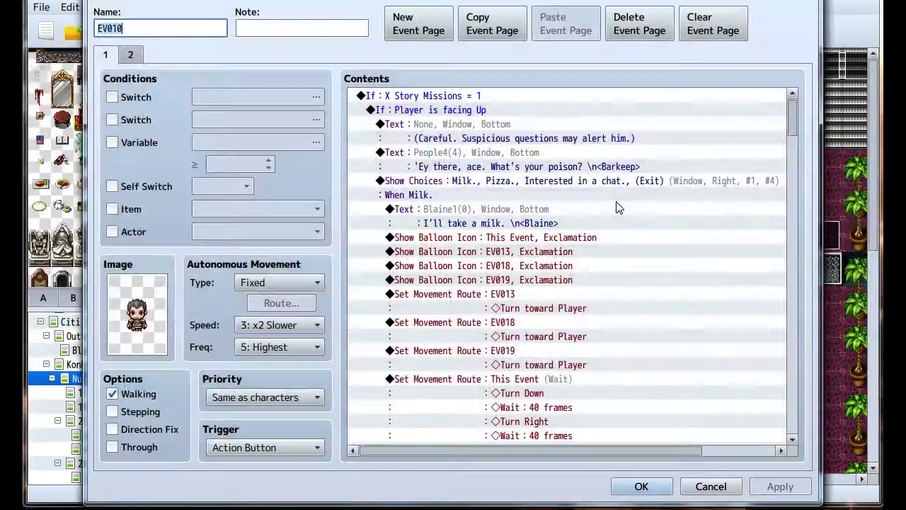
scroll(609, 247, down, 2)
scroll(627, 219, up, 2)
drag(791, 122, 793, 142)
click(130, 55)
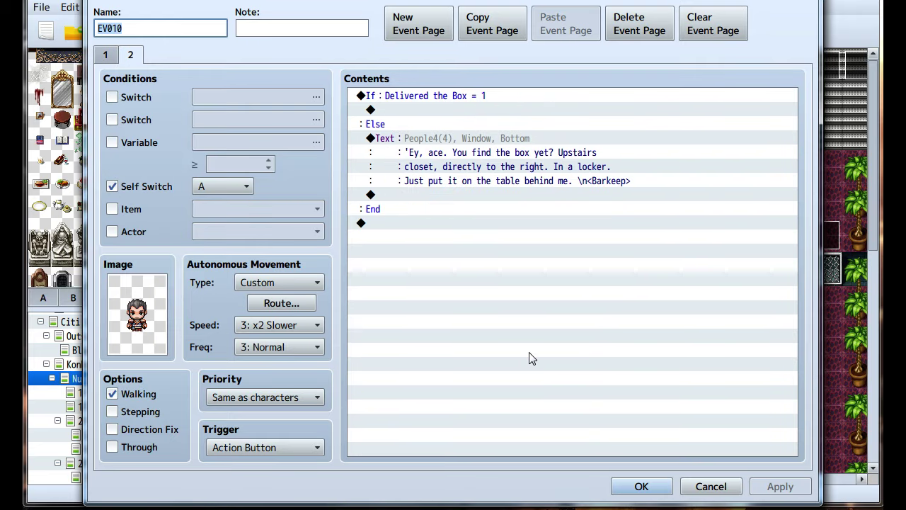
click(416, 97)
click(415, 138)
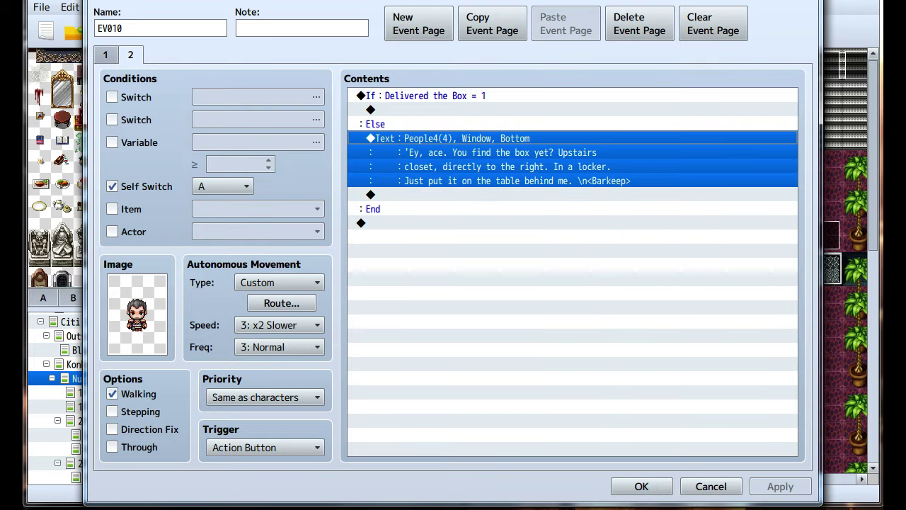
click(706, 484)
Delete the Control Switches command for 0004 Gave Box from the box delivery event EV031.
double_click(597, 173)
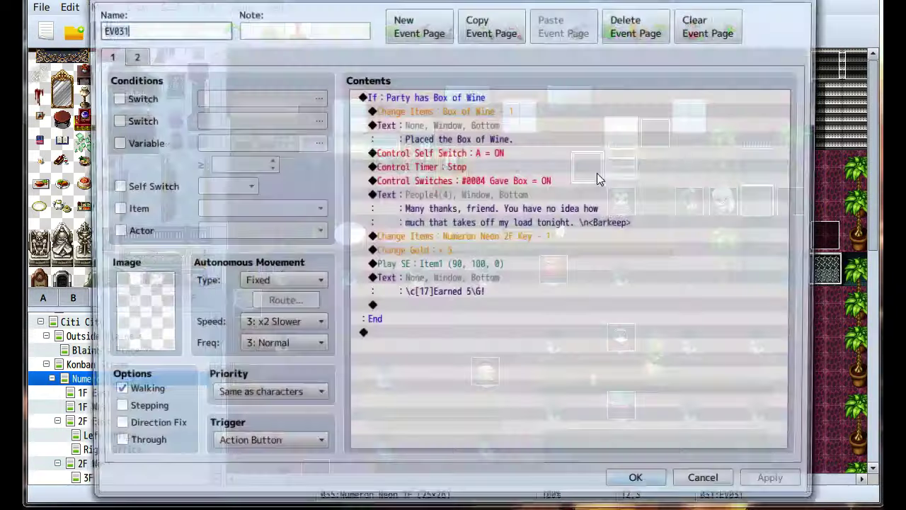
click(448, 182)
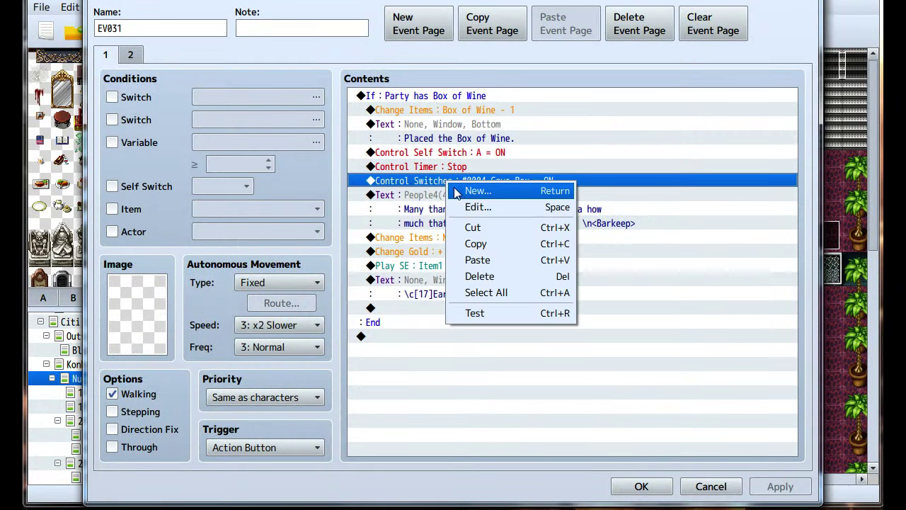
click(473, 276)
Above the barkeep's thank-you text in EV031, insert a Control Variables command that adds 1 to 0015 Delivered the Box, and save the event.
key(Return)
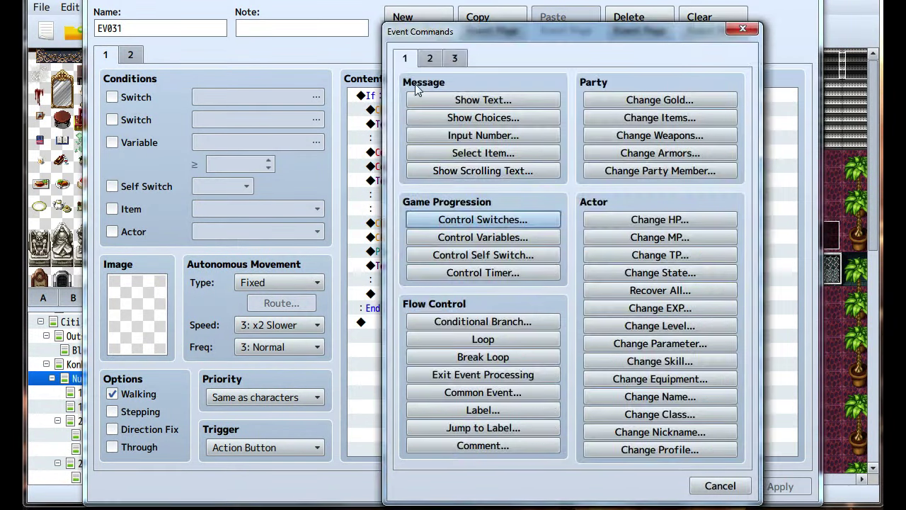
click(476, 235)
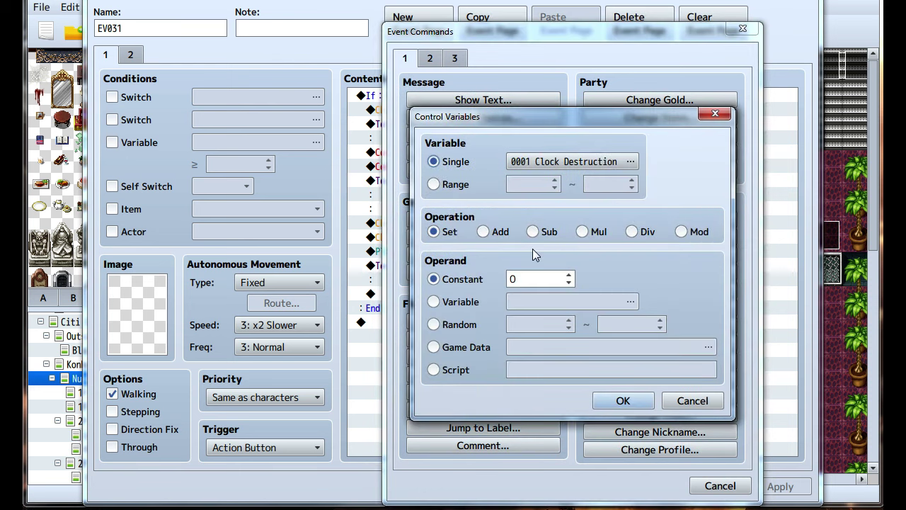
click(568, 275)
click(606, 161)
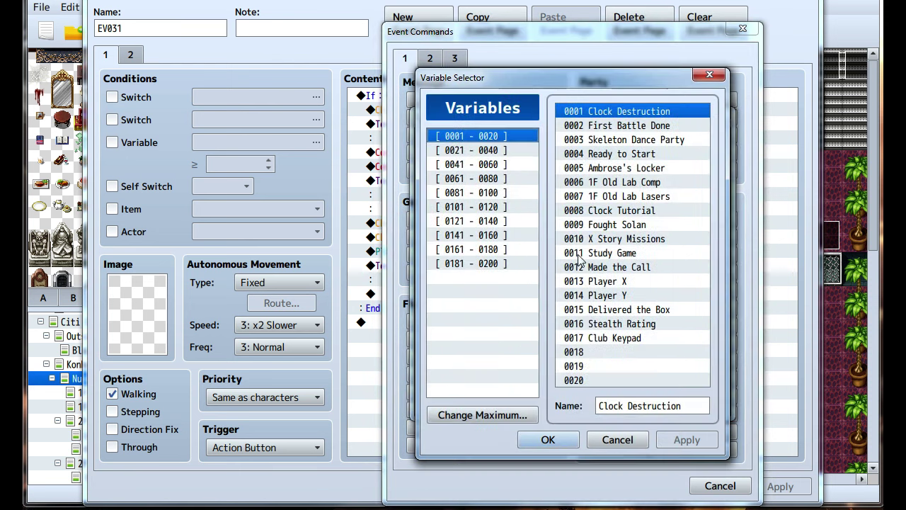
click(594, 309)
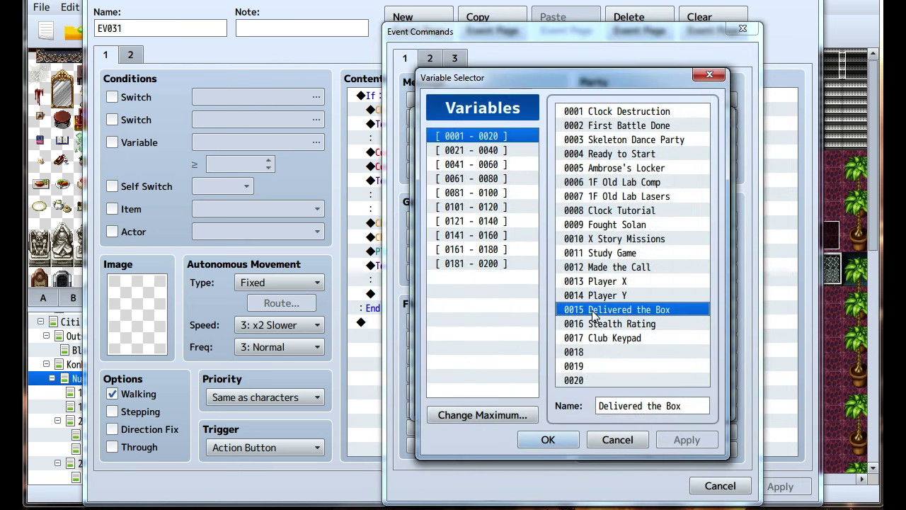
click(548, 440)
click(623, 401)
click(779, 486)
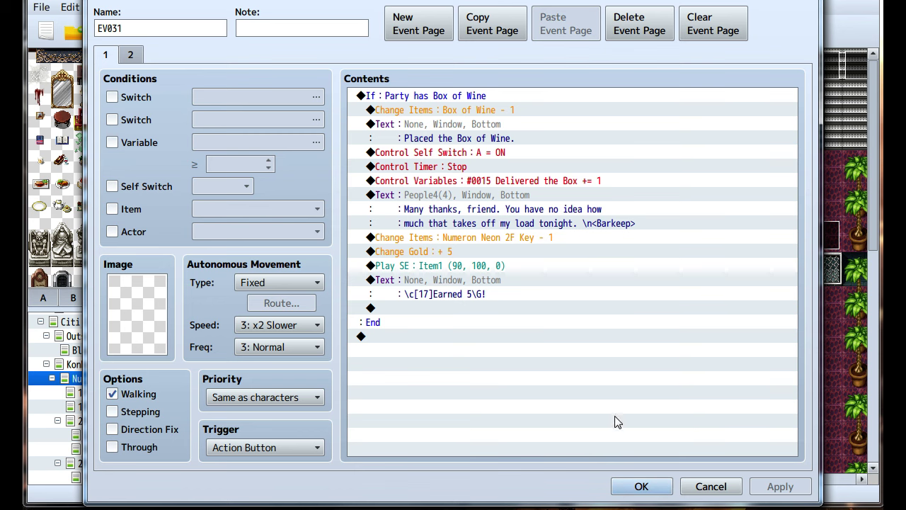
click(640, 486)
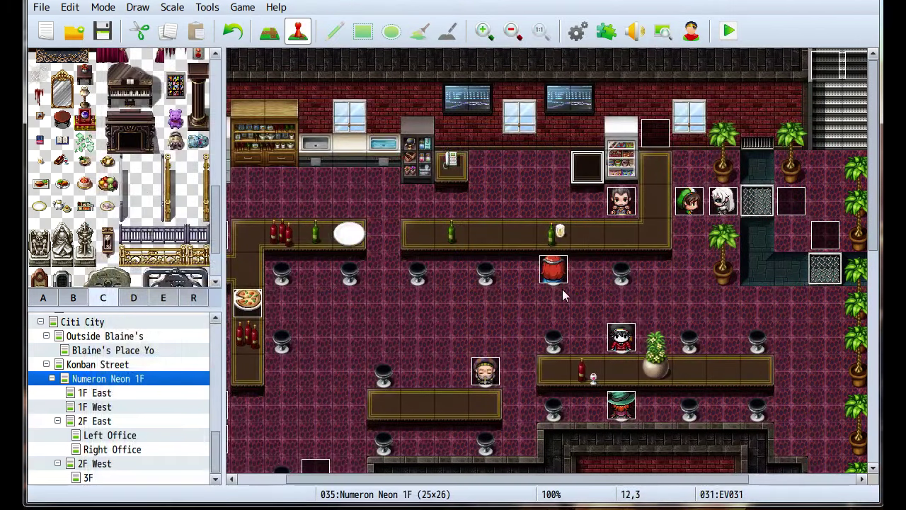
On page 2 of the barkeep's event EV010, add the text "Thanks for your help." under the Delivered the Box = 1 branch.
click(628, 204)
double_click(627, 204)
click(130, 54)
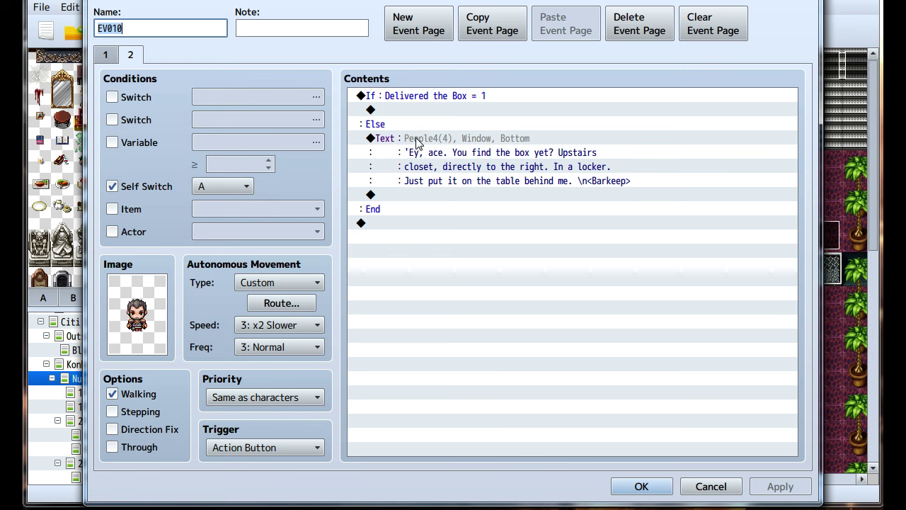
double_click(384, 110)
click(457, 100)
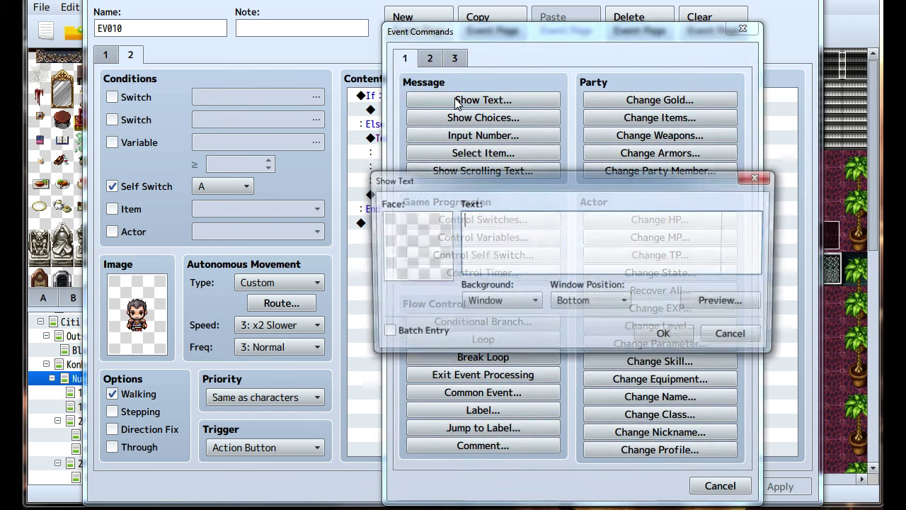
text(Thanksfor)
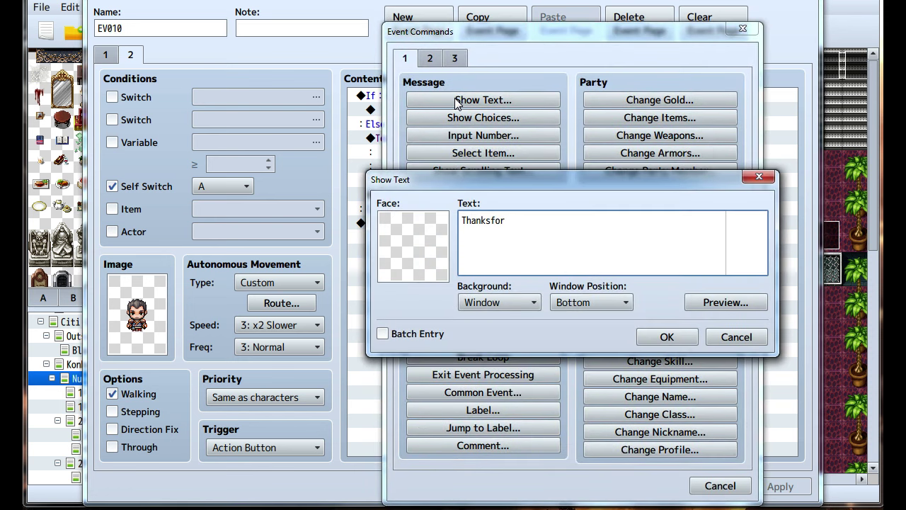
key(BackSpace)
key(BackSpace)
text(for eyour help.d)
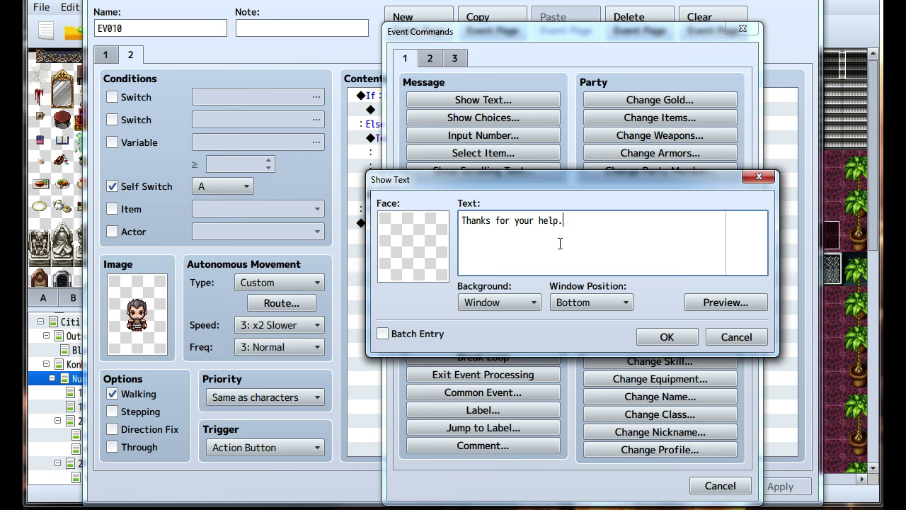
Give the "Thanks for your help." message the barkeep's bearded face from the People4 set and save the event.
double_click(413, 225)
drag(458, 217, 459, 261)
click(374, 282)
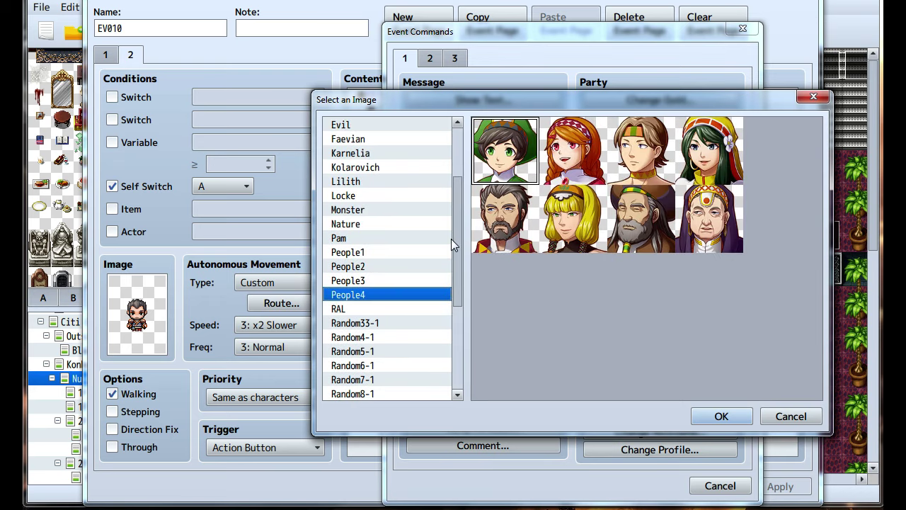
click(505, 218)
click(701, 416)
click(652, 337)
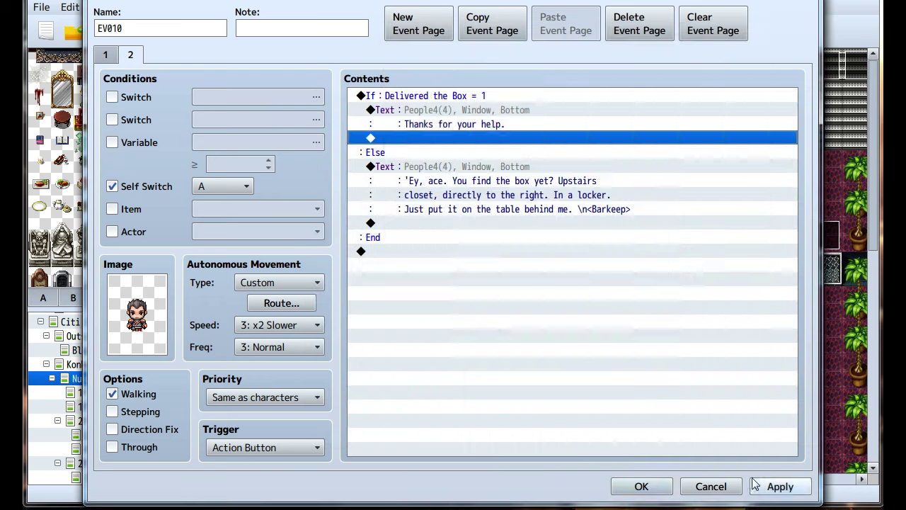
click(641, 486)
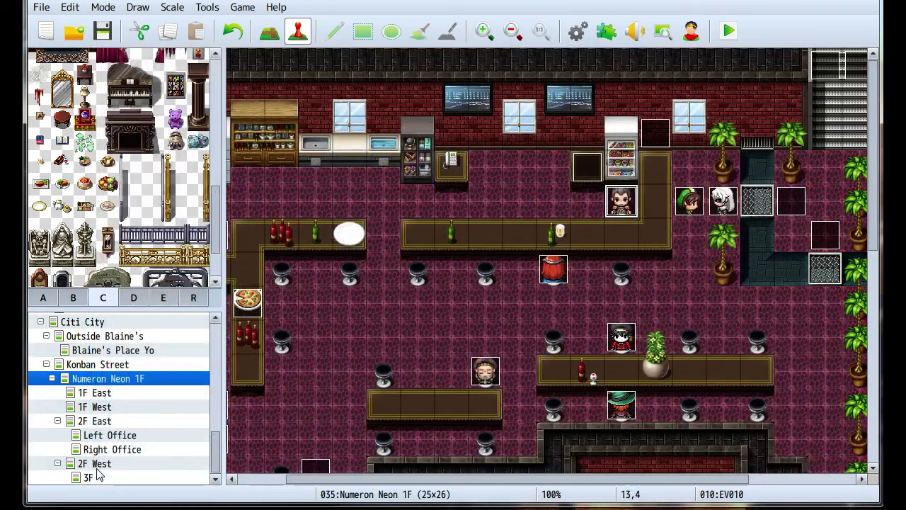
Open the pizza event EV006 on the 3F map and find its "Give him the pizza" branch.
click(91, 477)
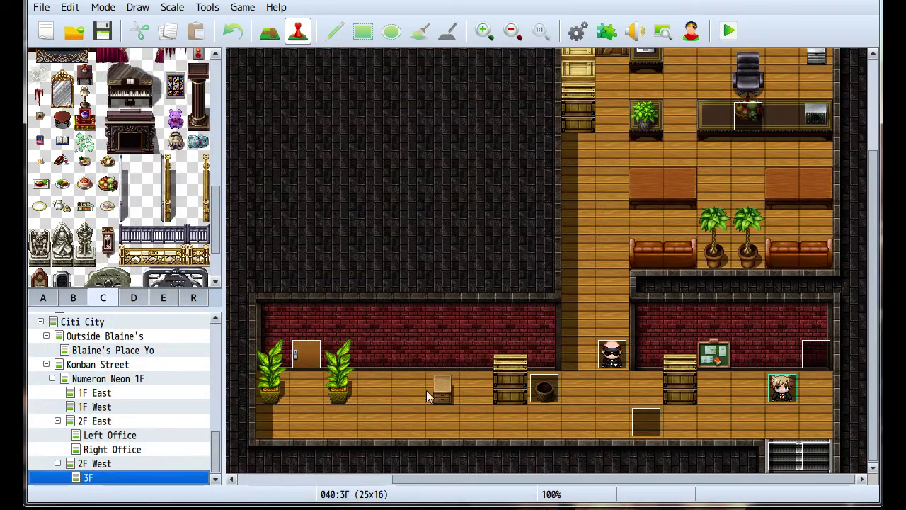
double_click(642, 421)
scroll(456, 296, down, 2)
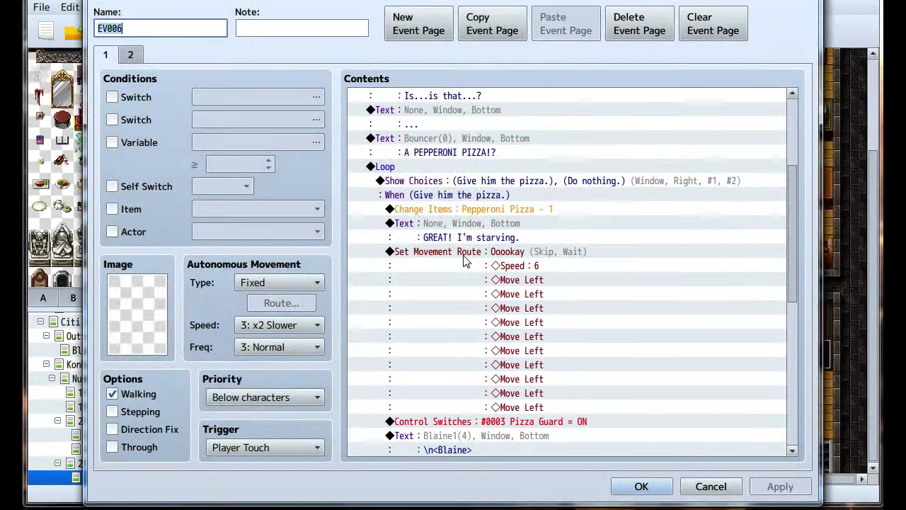
Assign the Bouncer face to the "GREAT! I'm starving." text in EV006 and save the event.
click(460, 237)
key(ctrl+a)
right_click(467, 240)
click(446, 237)
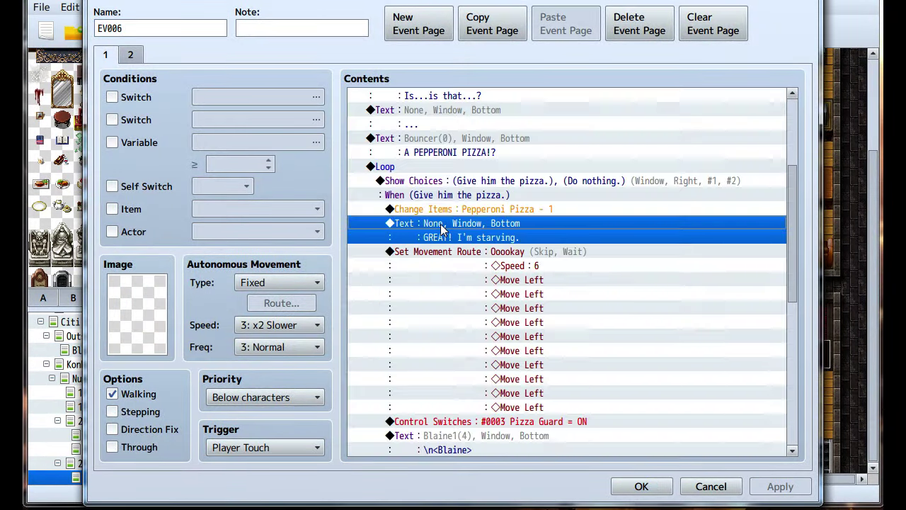
right_click(449, 228)
click(468, 252)
double_click(394, 262)
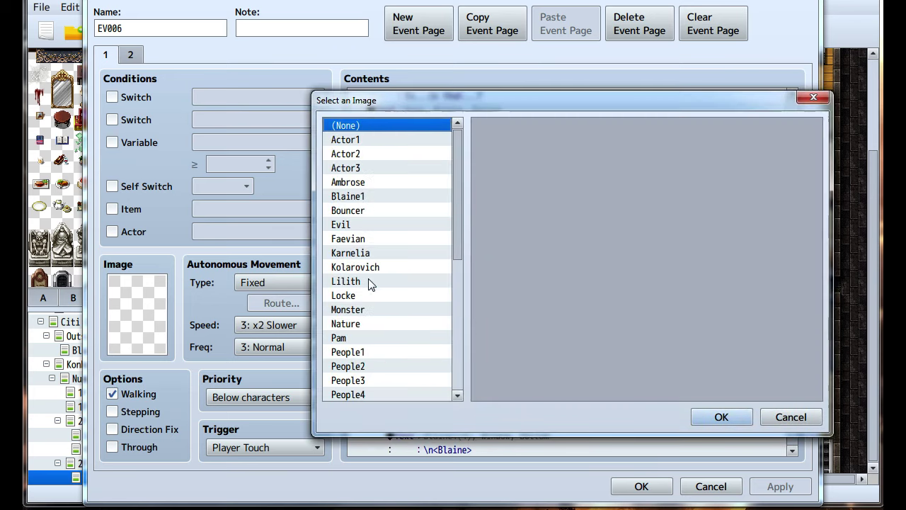
click(412, 210)
click(722, 417)
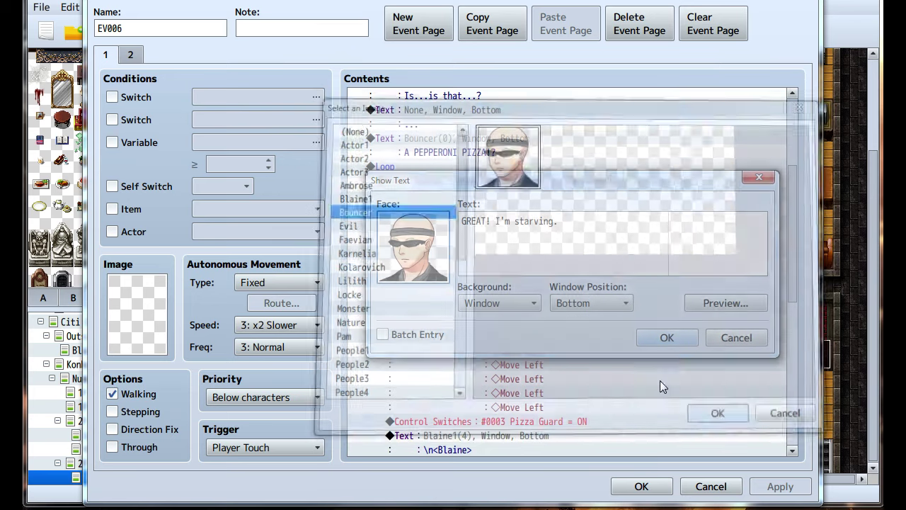
click(666, 339)
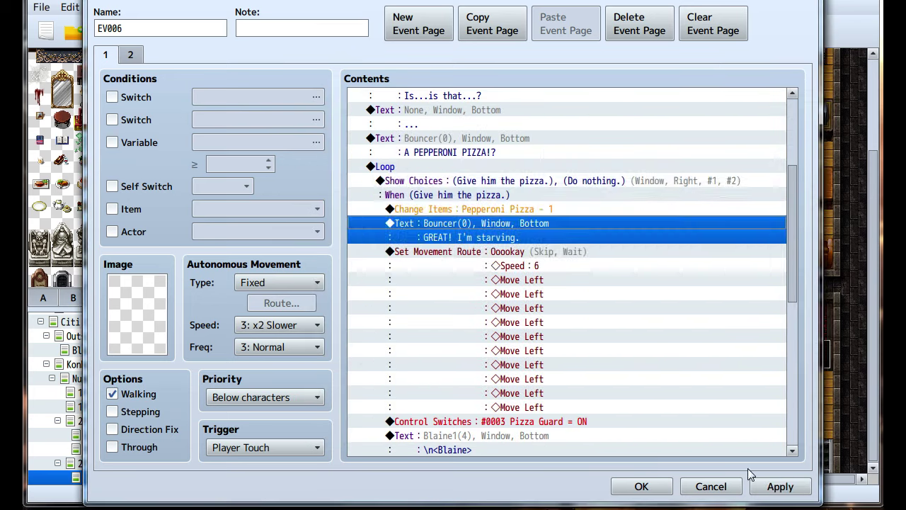
click(779, 487)
click(641, 487)
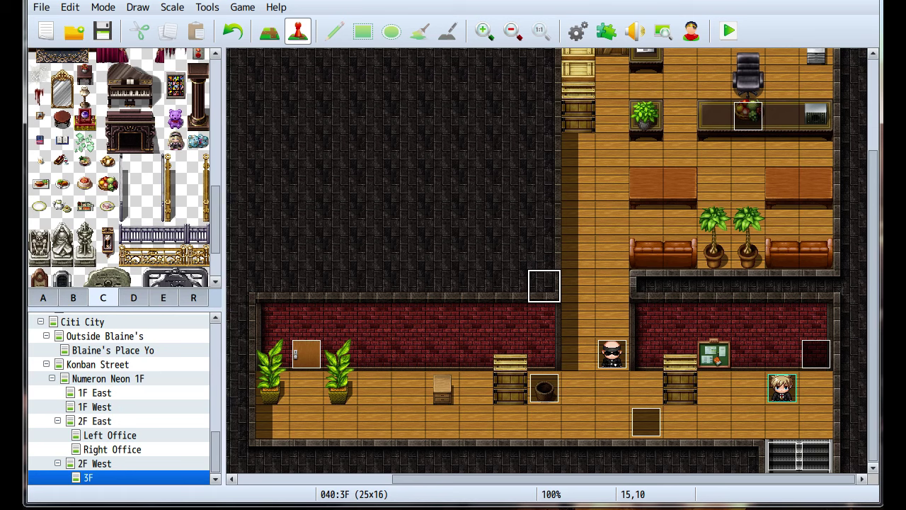
Return to the Numeron Neon 1F map.
click(92, 363)
click(107, 378)
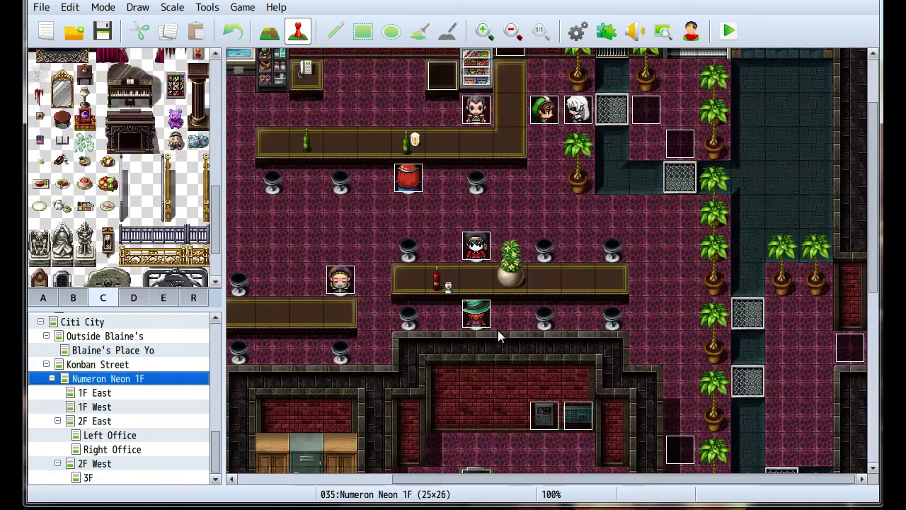
Look over the Numeron Neon 1F map, from the bar and waterfall down to the walled rooms below.
scroll(489, 310, up, 3)
scroll(536, 277, left, 3)
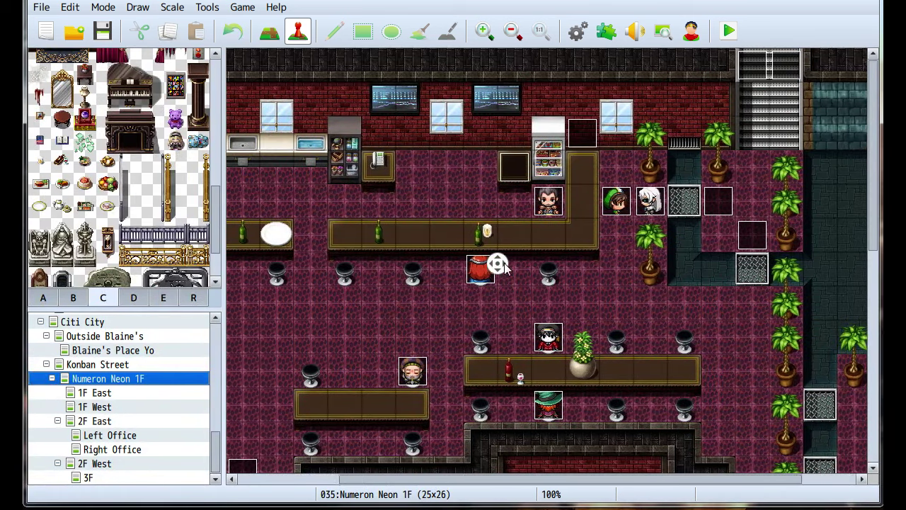
scroll(495, 318, right, 3)
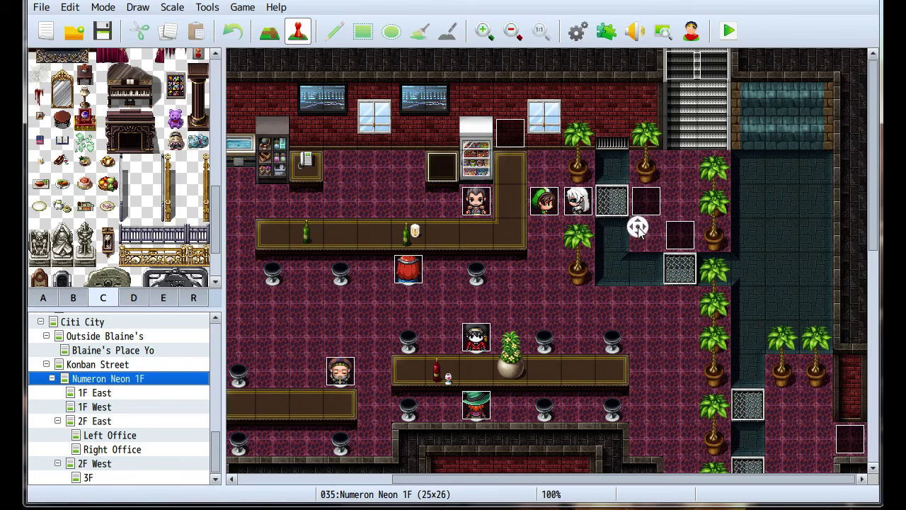
scroll(495, 318, left, 9)
scroll(502, 447, down, 10)
scroll(502, 447, right, 12)
middle_drag(502, 447, 469, 255)
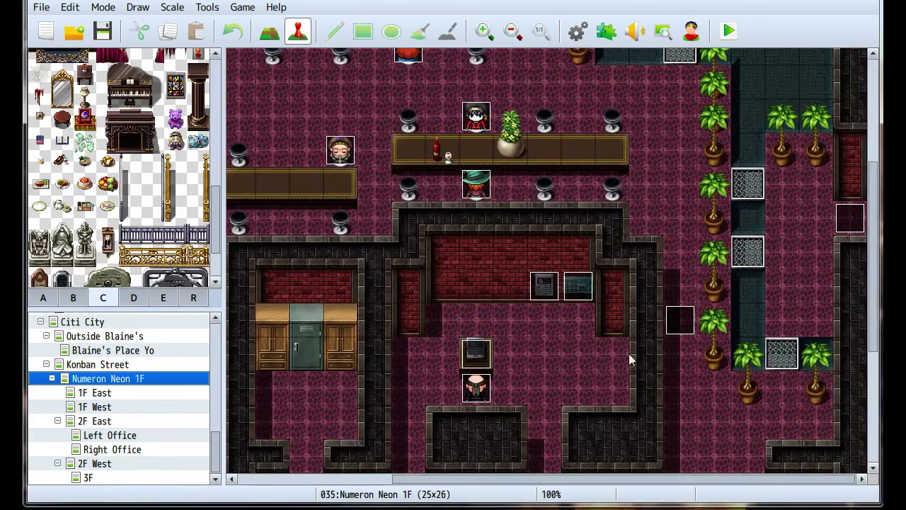
middle_drag(621, 300, 665, 196)
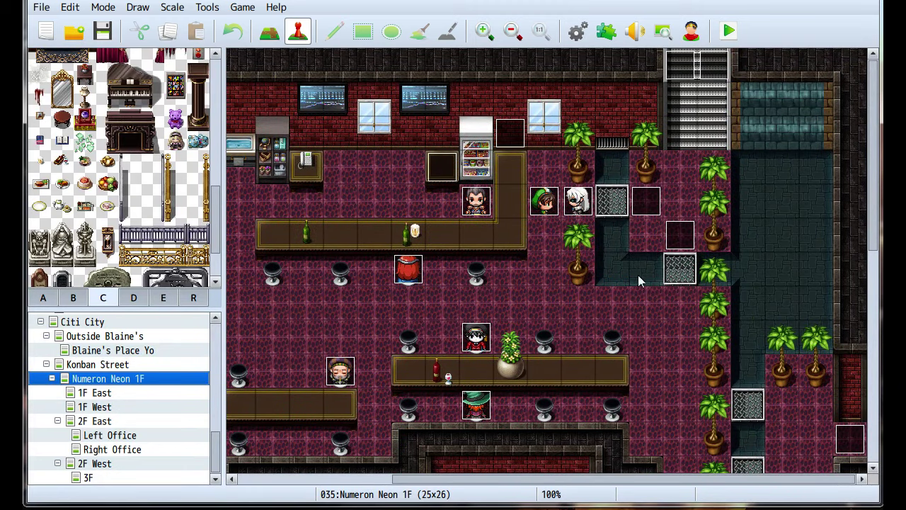
On the 3F map, copy the office's bottle shelf, wall monitor and vent one tile to the right.
click(105, 480)
middle_drag(510, 205, 544, 231)
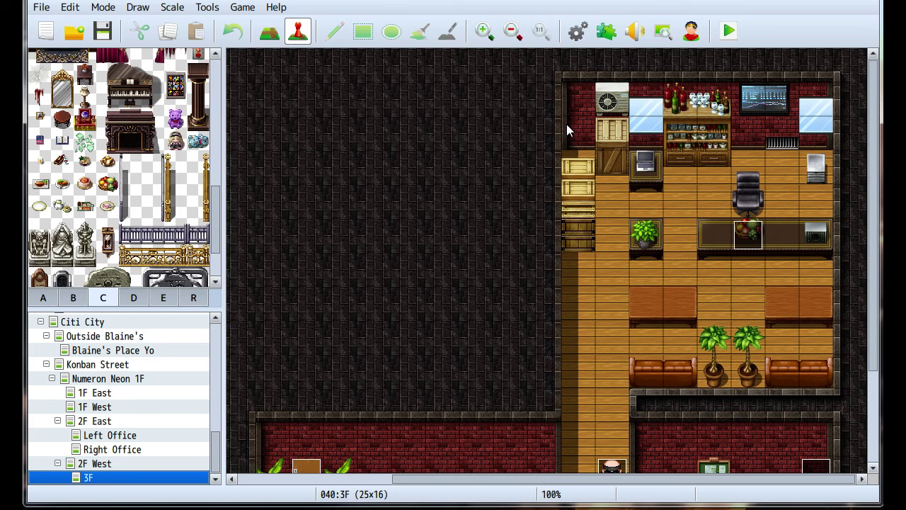
click(269, 31)
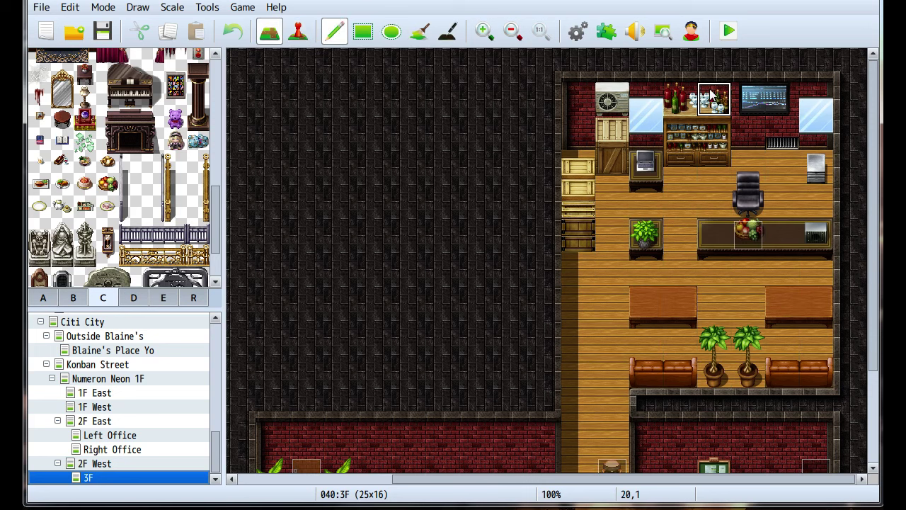
right_drag(680, 99, 790, 163)
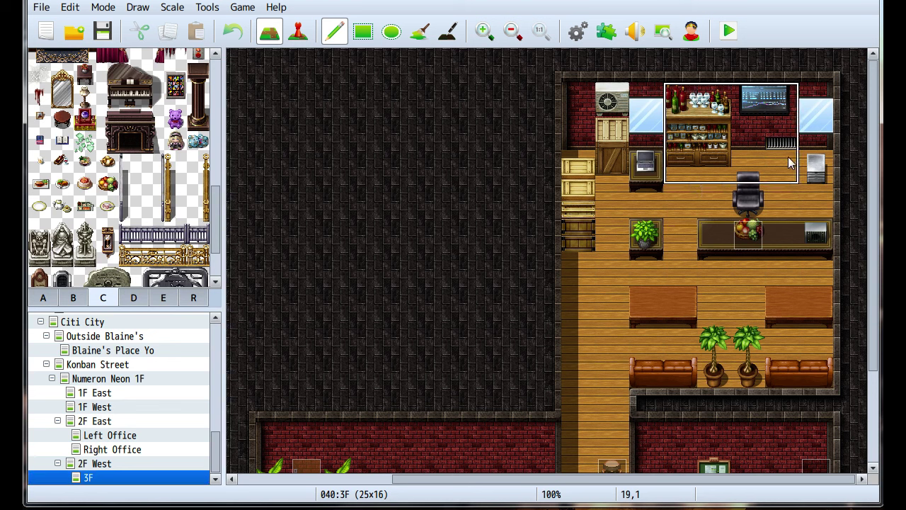
click(805, 158)
Copy the vent and the floor tile beneath it one tile left, covering the stray chair top below the monitor.
right_click(806, 158)
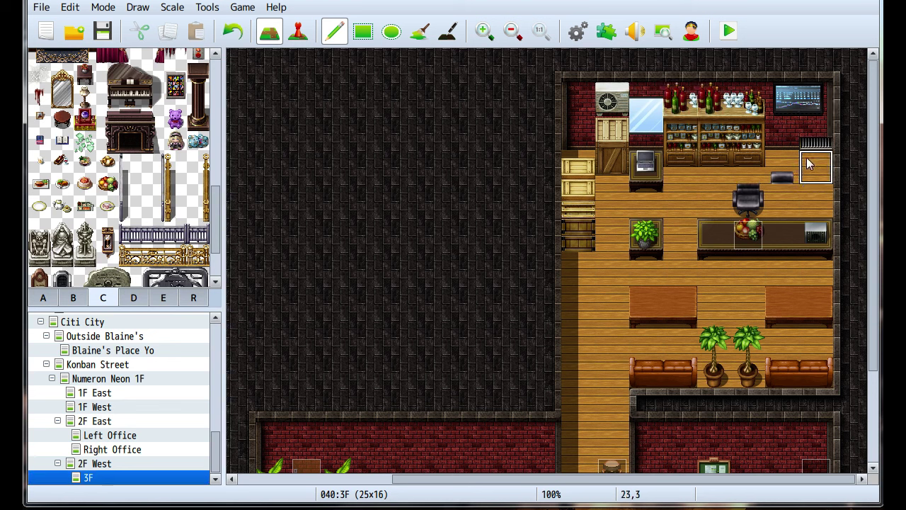
right_drag(808, 146, 805, 176)
click(783, 177)
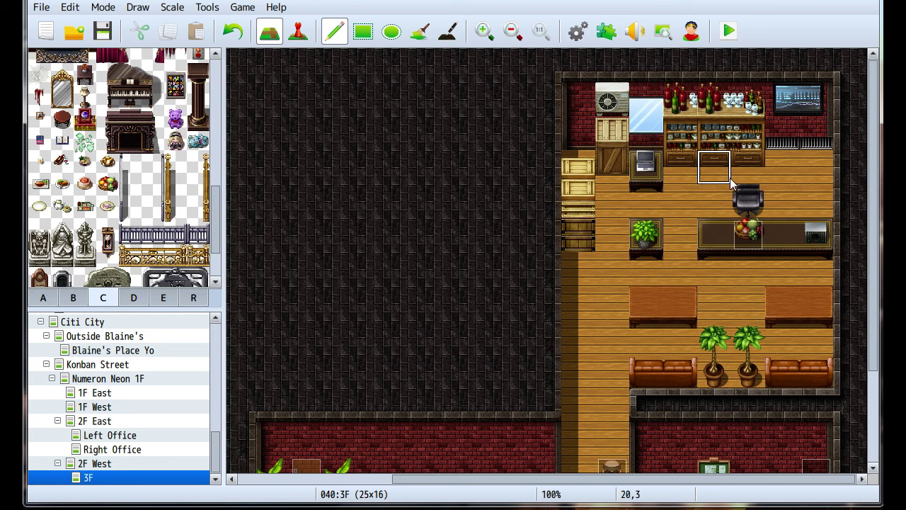
Replace the leftover left column of the bottle shelf with floor and brick wall tiles.
click(682, 158)
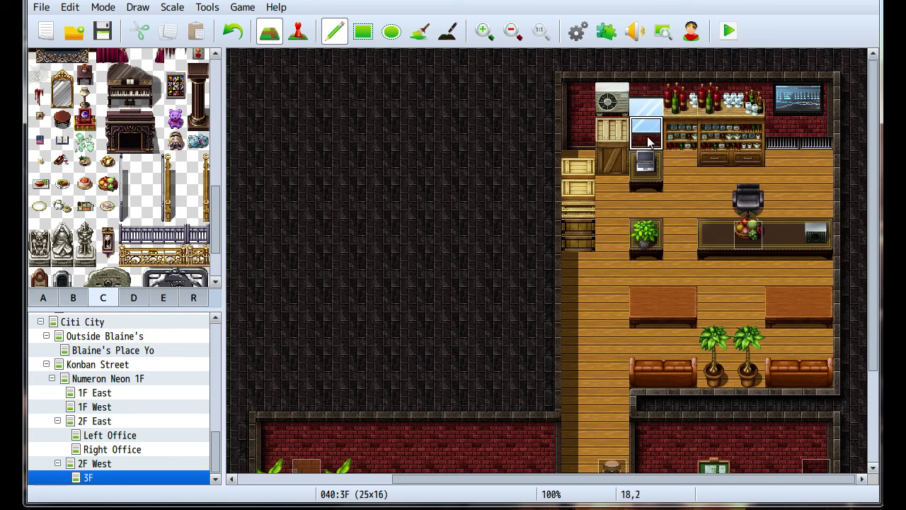
right_drag(577, 99, 577, 133)
click(680, 99)
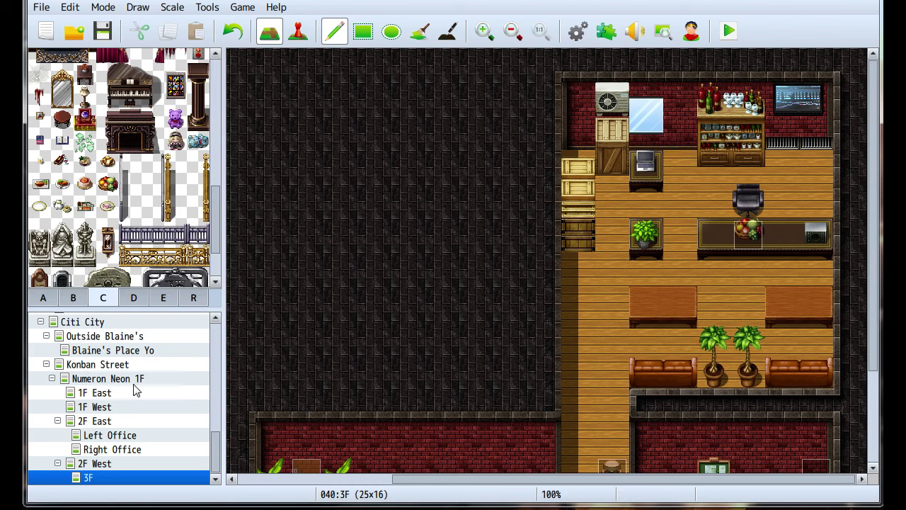
Restore the top of the office chair behind the desk and replace the far-right vent with plain wall.
click(73, 298)
scroll(108, 225, down, 6)
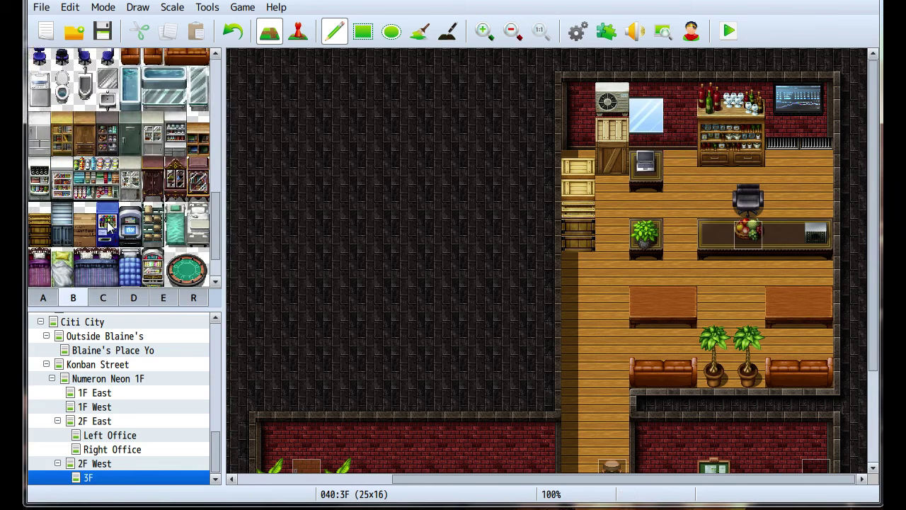
scroll(108, 225, down, 2)
click(102, 297)
scroll(141, 206, down, 6)
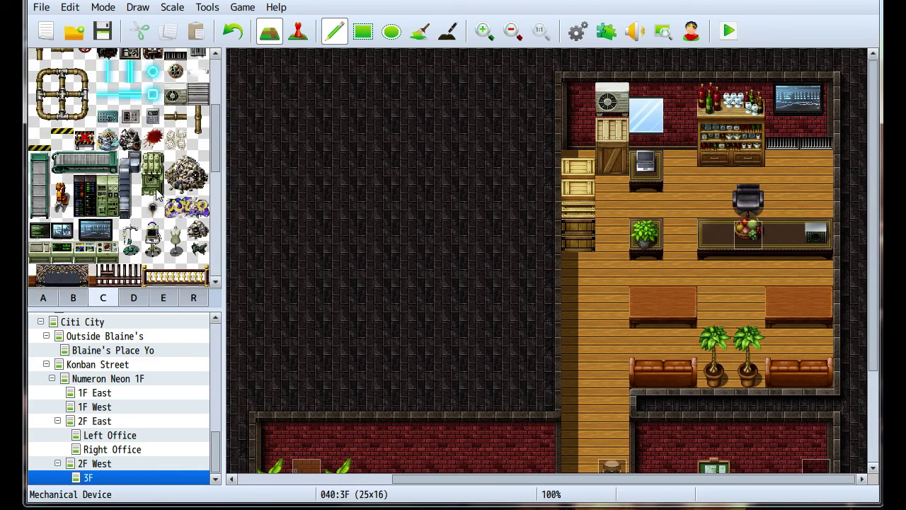
scroll(158, 195, up, 3)
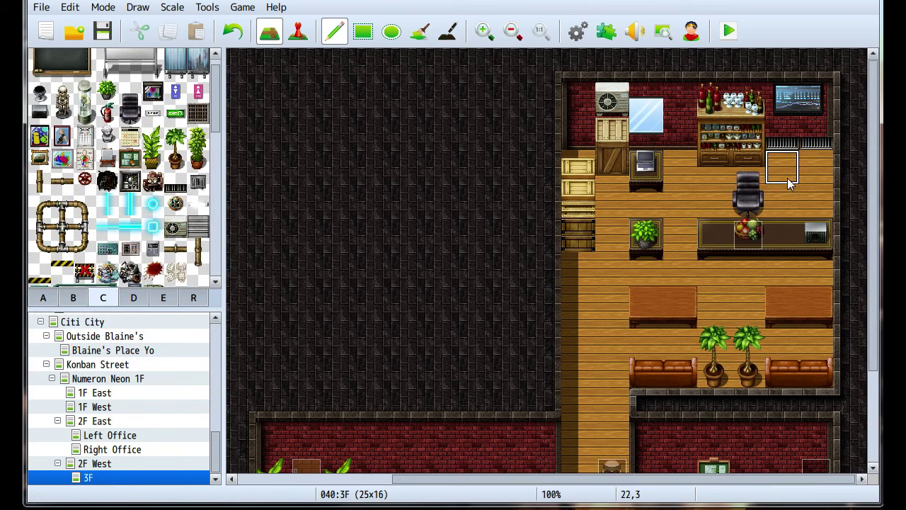
click(817, 133)
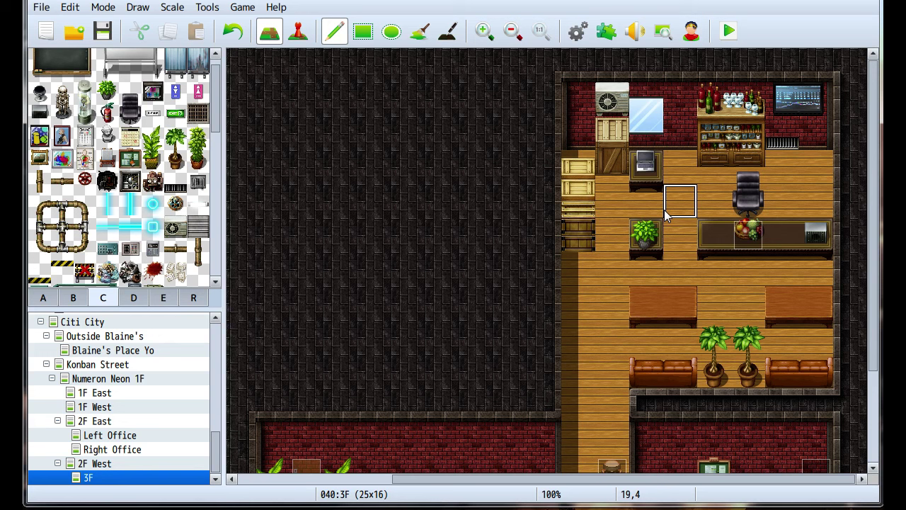
Change the image of the brown door event in the 3F corridor to the dark mesh door from !SF_Door2.
middle_drag(664, 210, 662, 206)
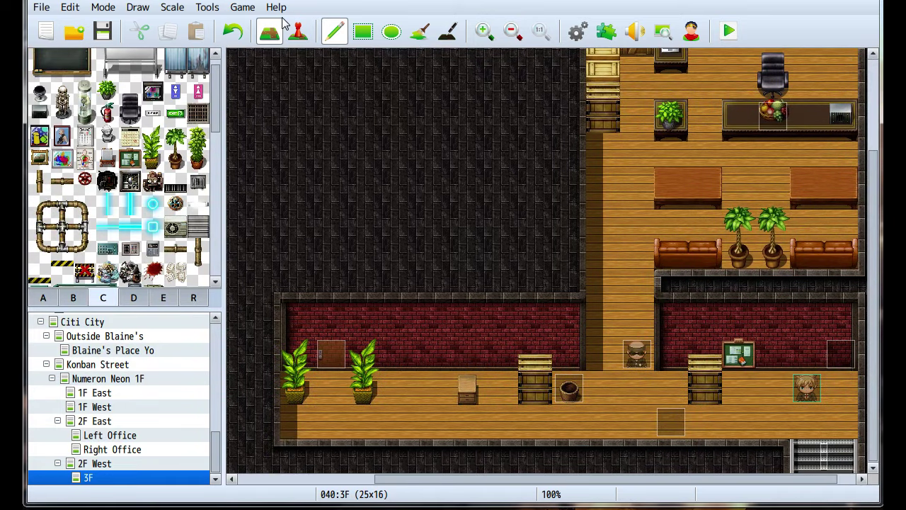
click(298, 31)
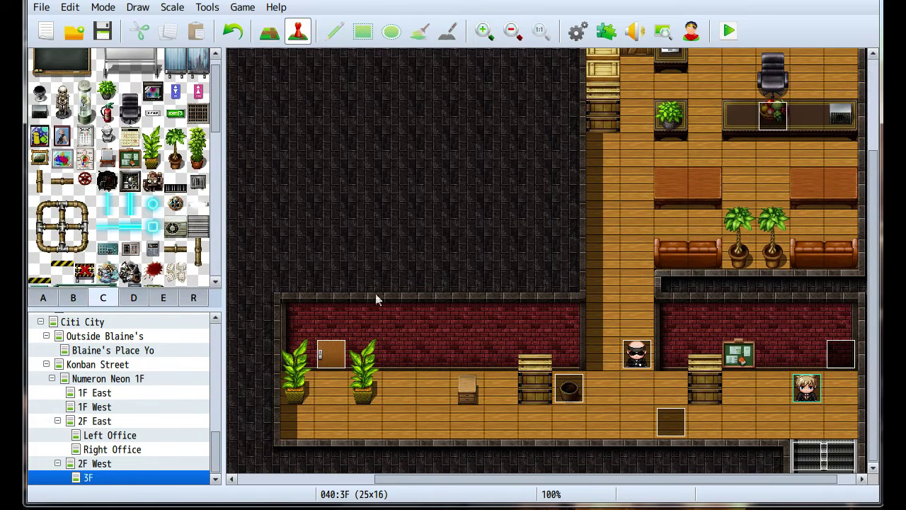
double_click(326, 360)
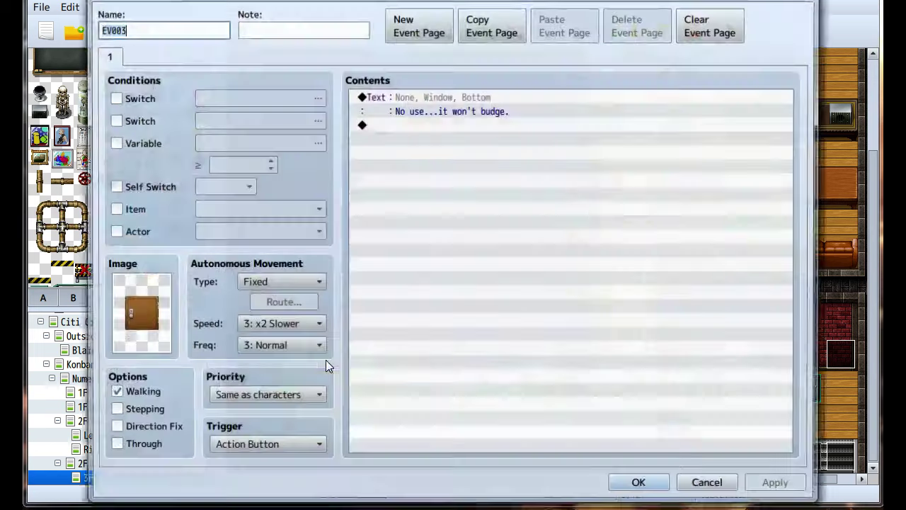
double_click(159, 316)
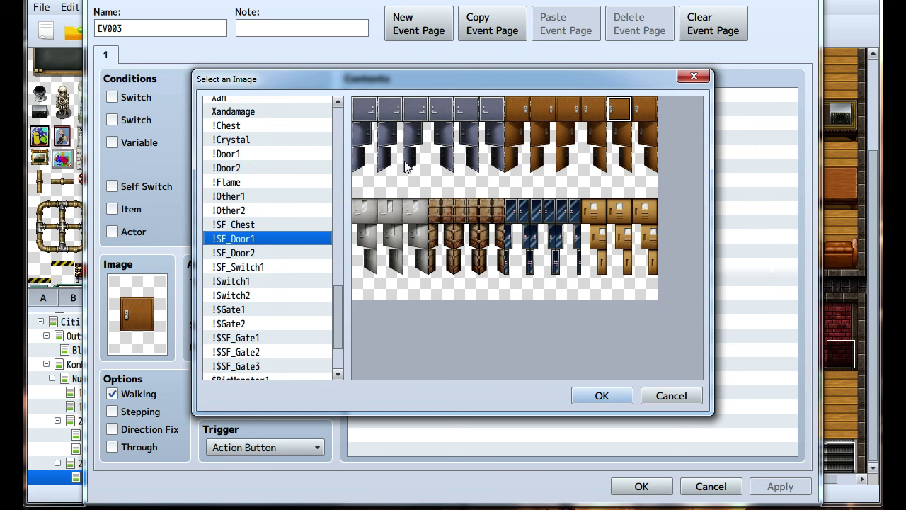
click(254, 256)
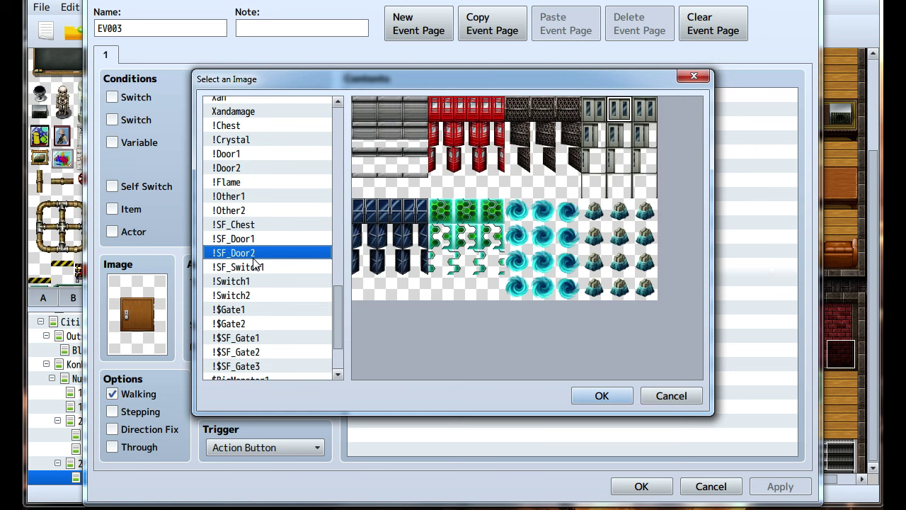
click(537, 112)
click(609, 400)
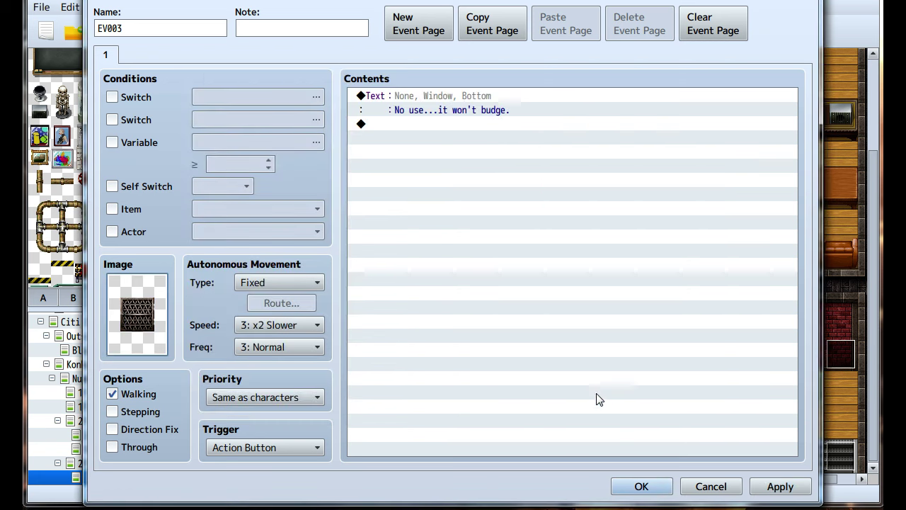
Replace the door event's "No use...it won't budge." text with a conditional branch checking that variable 0017 Club Keypad equals 322.
click(457, 99)
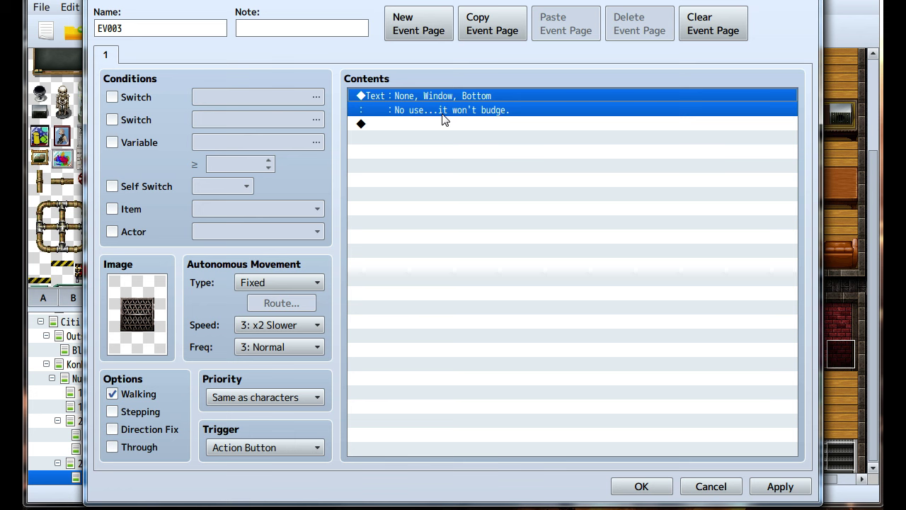
key(Delete)
double_click(432, 116)
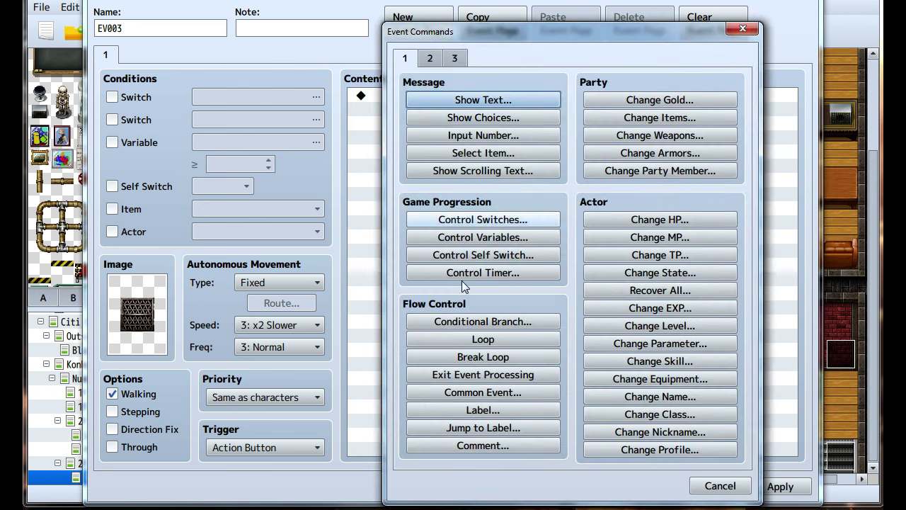
click(473, 323)
click(444, 204)
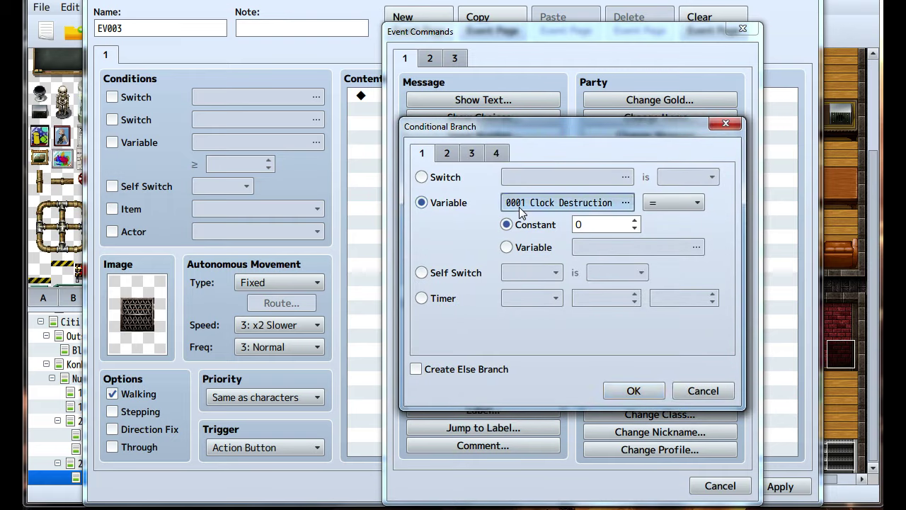
double_click(521, 204)
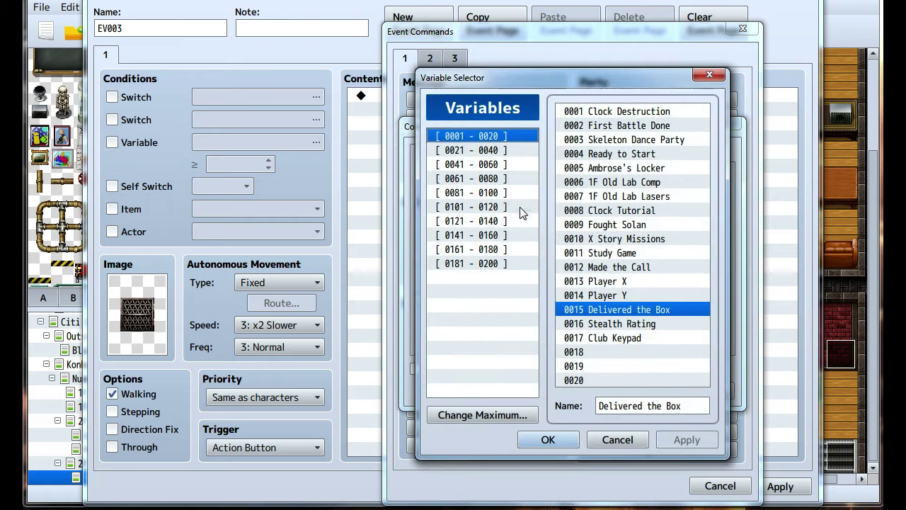
click(594, 339)
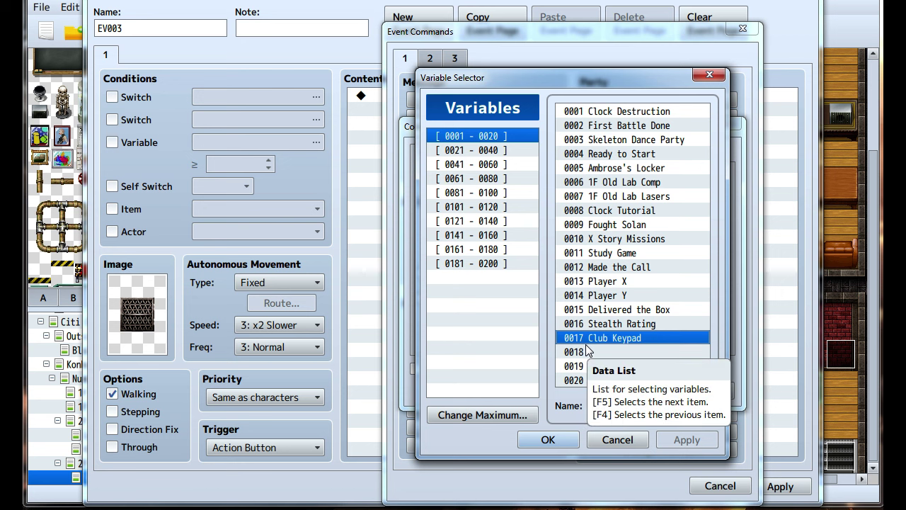
key(F4)
key(F5)
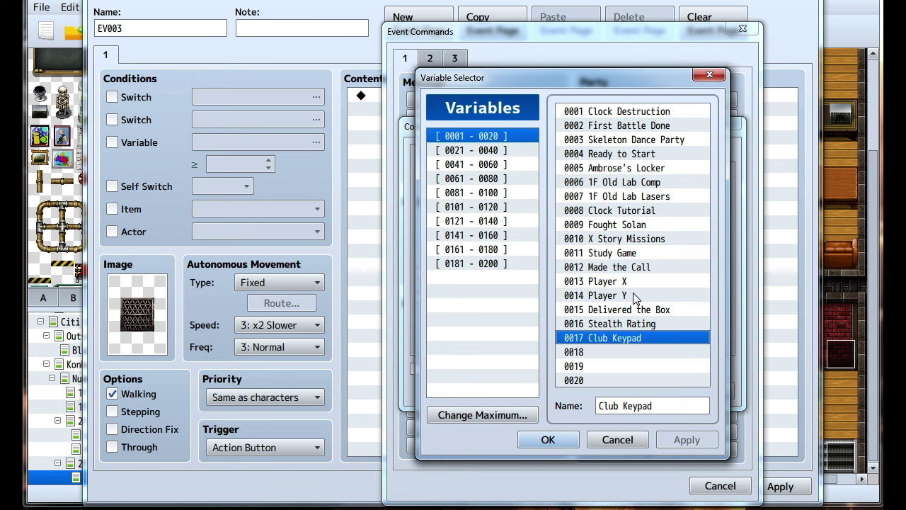
click(548, 440)
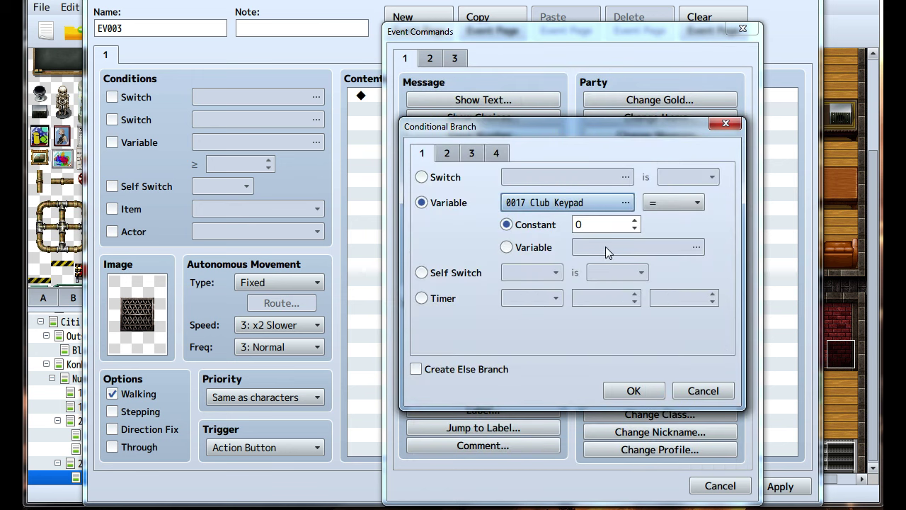
click(604, 225)
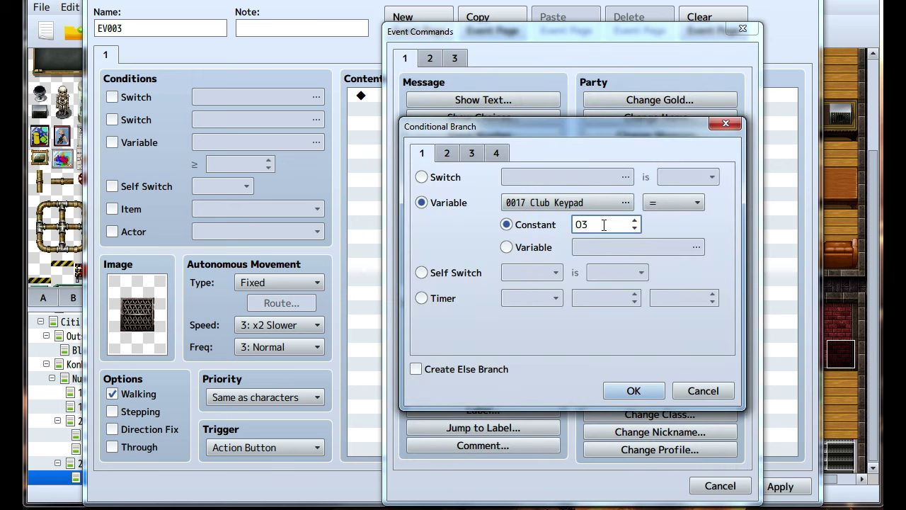
click(632, 390)
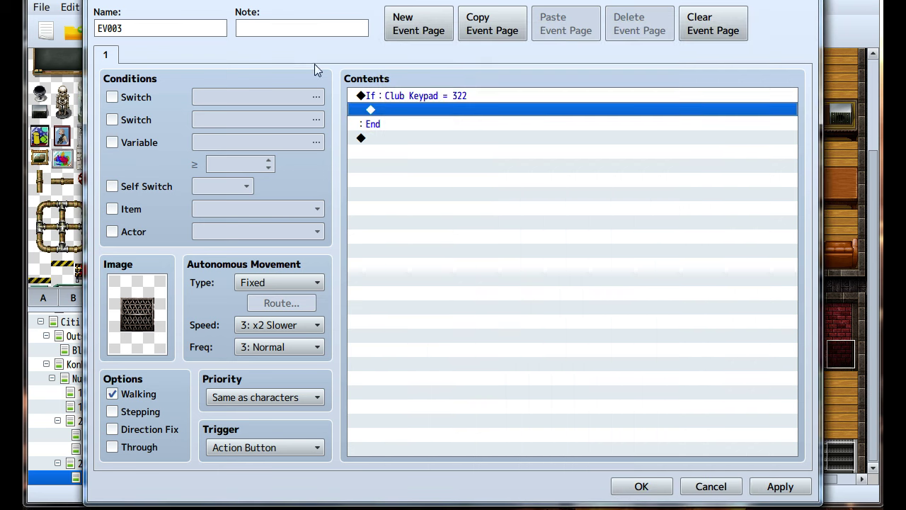
right_click(415, 97)
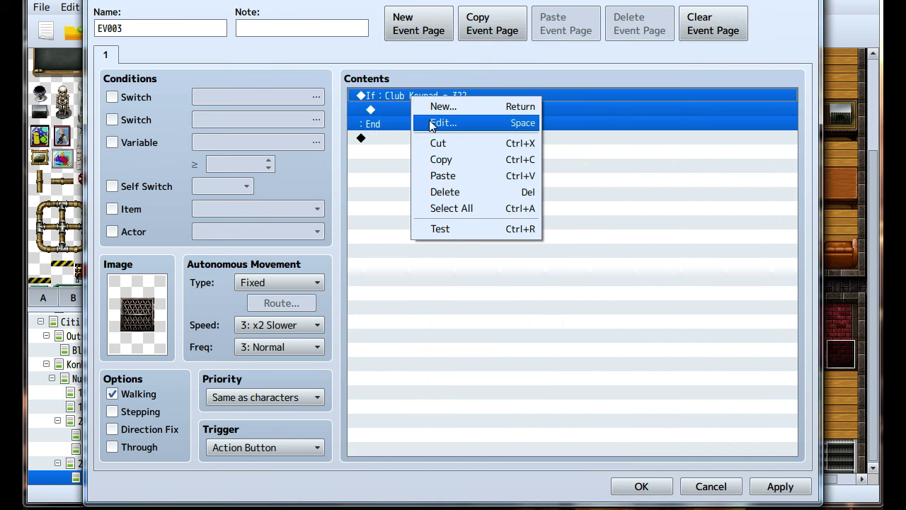
click(437, 123)
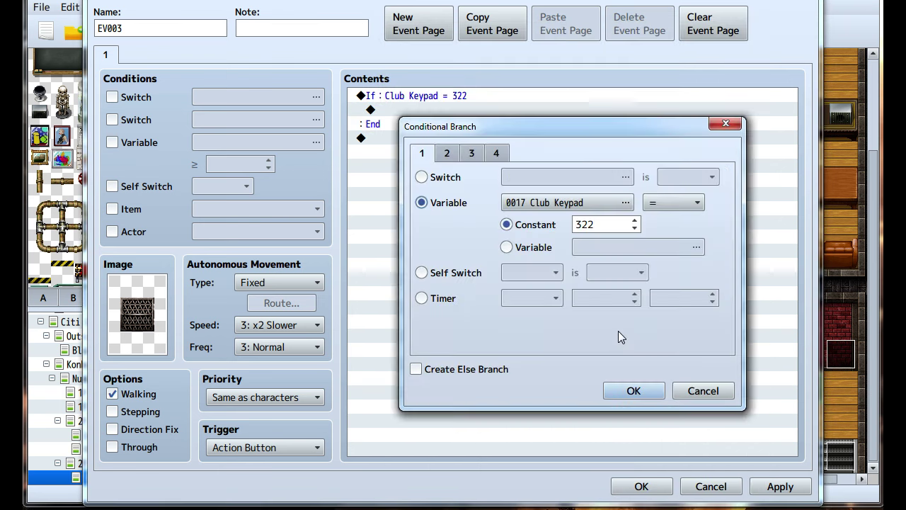
click(634, 391)
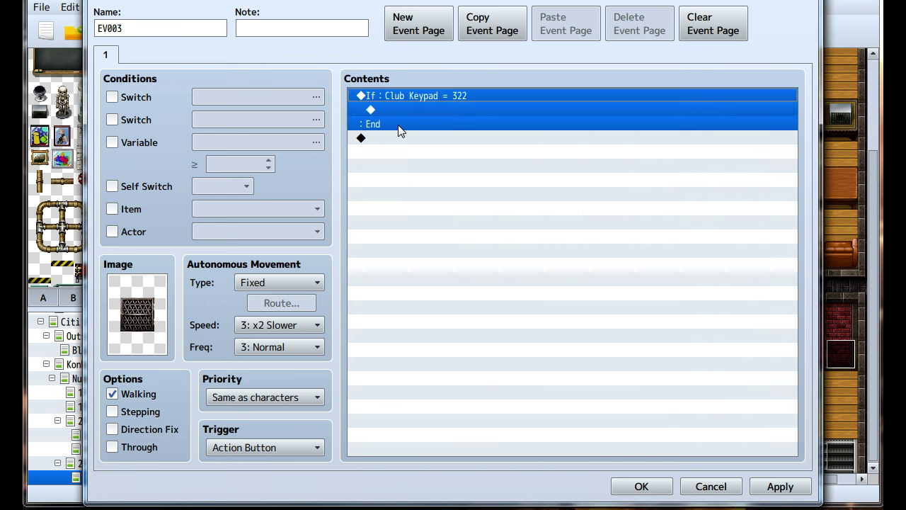
Add an Else branch to the Club Keypad conditional branch.
click(394, 120)
click(390, 106)
right_click(390, 102)
click(418, 123)
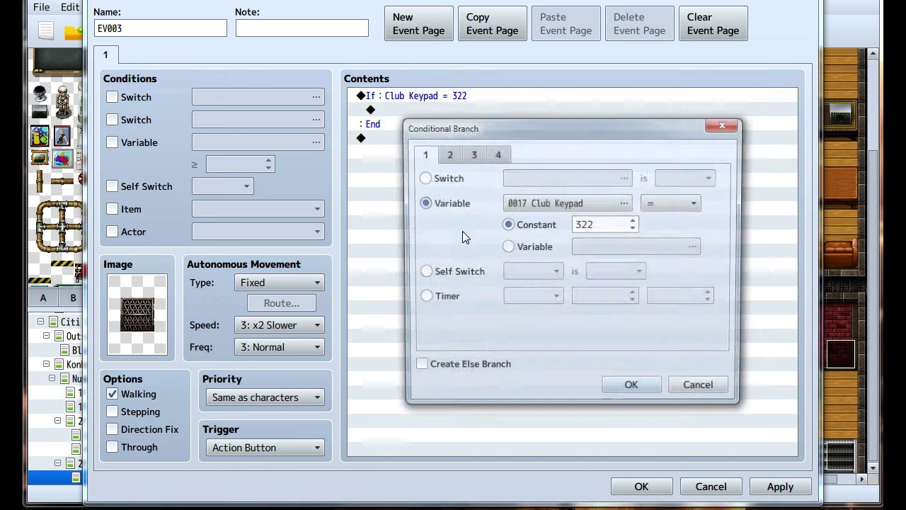
click(423, 363)
click(631, 384)
click(386, 130)
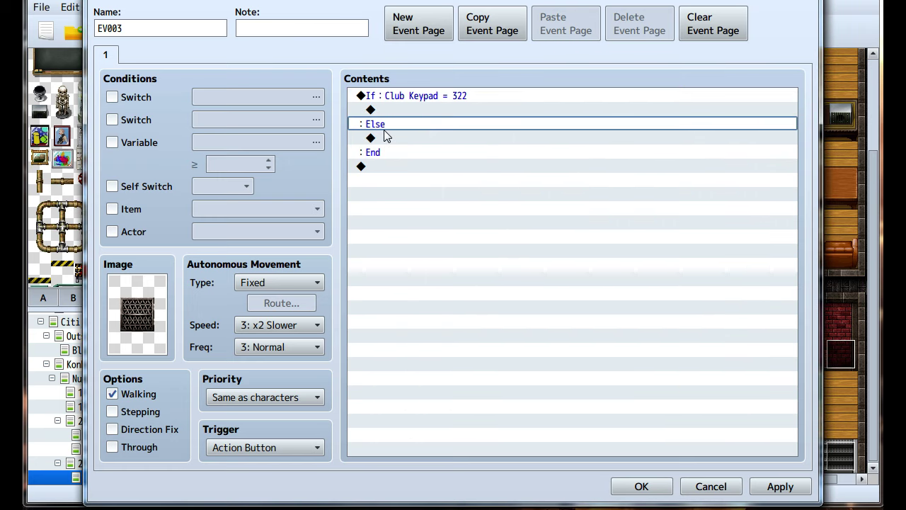
Show the text "What's a door like this doing here!?" in the door event's Else branch and apply the change.
double_click(385, 138)
click(436, 100)
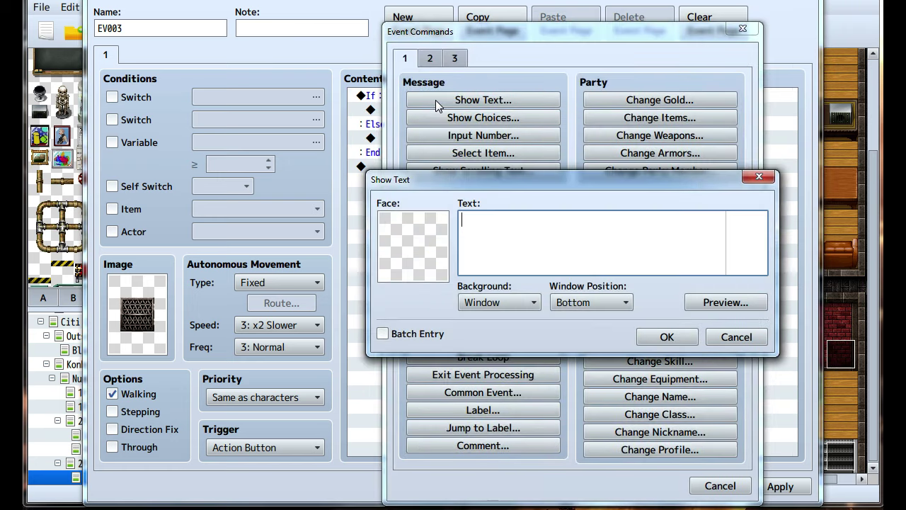
text(What's a door like thi)
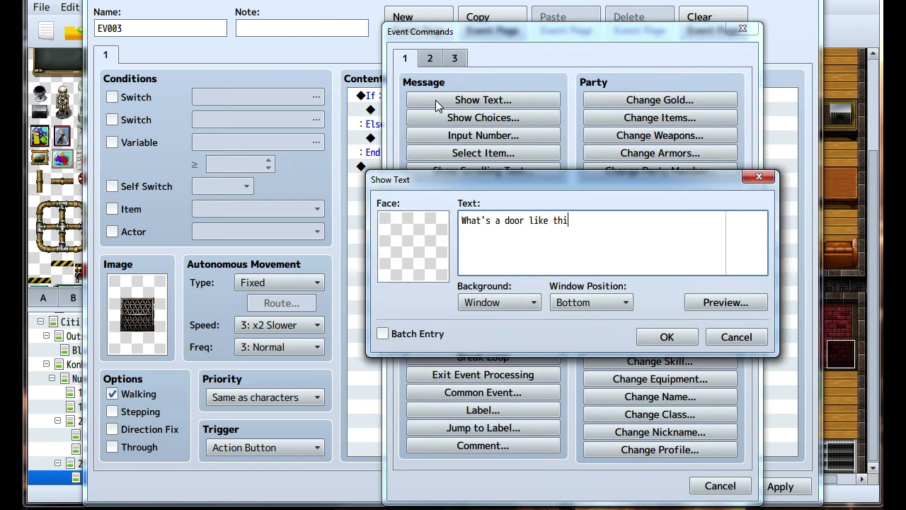
text(s doing here!?)
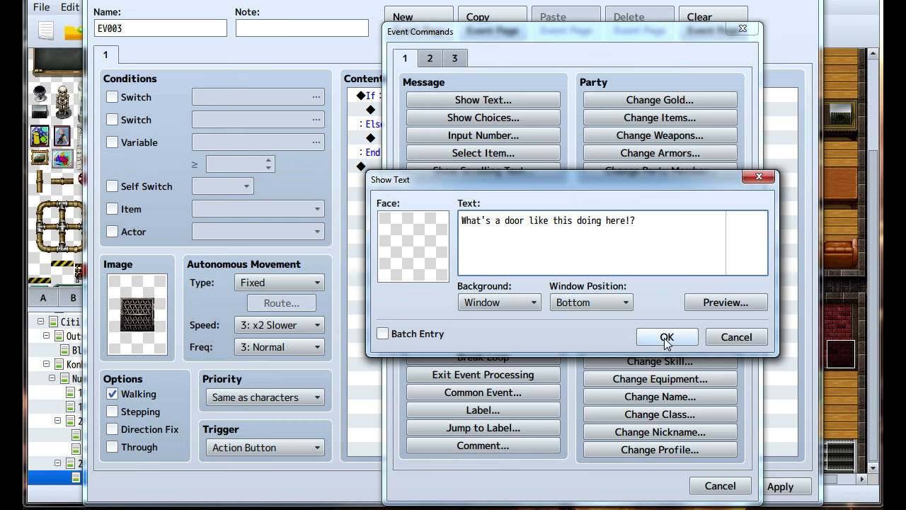
click(665, 337)
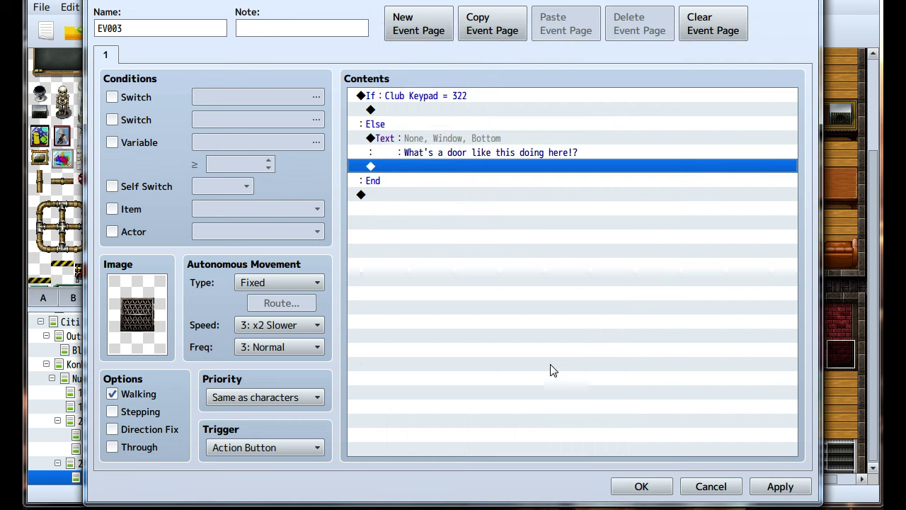
click(793, 486)
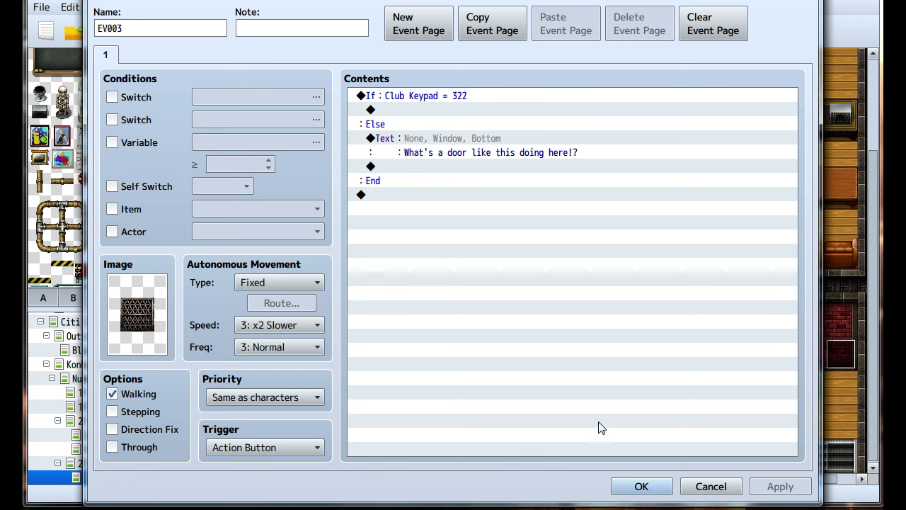
Show the text "The keypad downstairs must have unlocked it..." when Club Keypad equals 322, and save the door event.
double_click(391, 112)
click(443, 102)
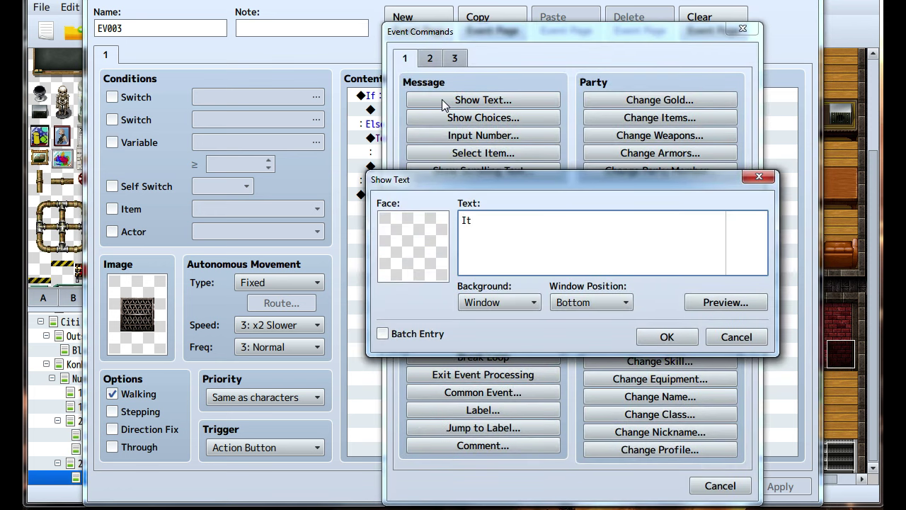
text(The keyb)
text(ad downstairs must have unlocked it...)
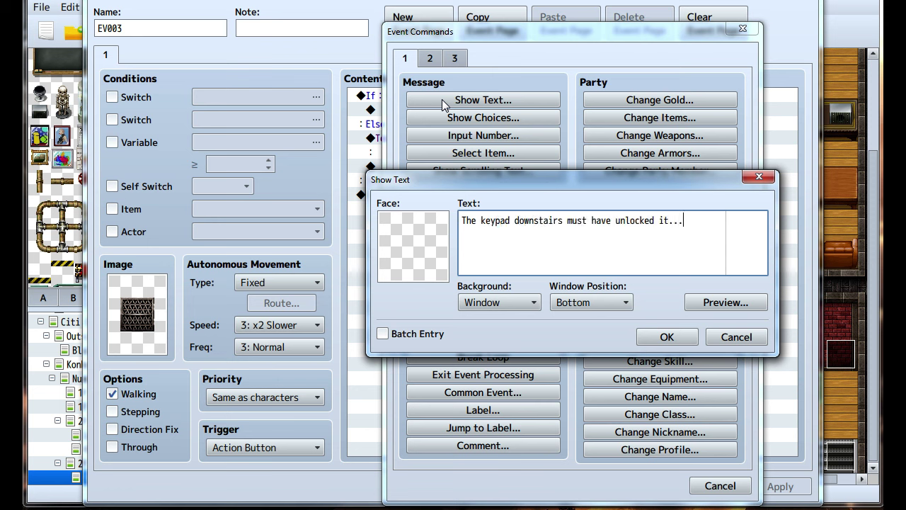
click(644, 337)
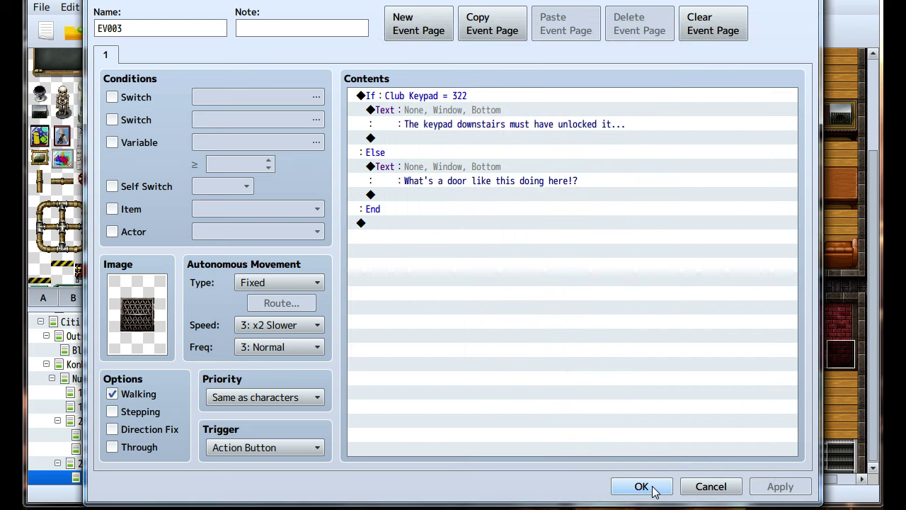
click(652, 489)
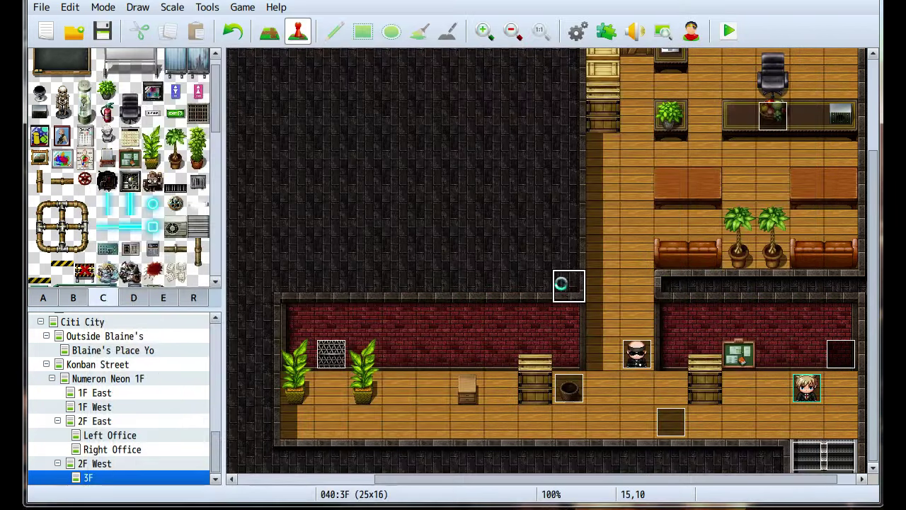
middle_drag(554, 289, 600, 238)
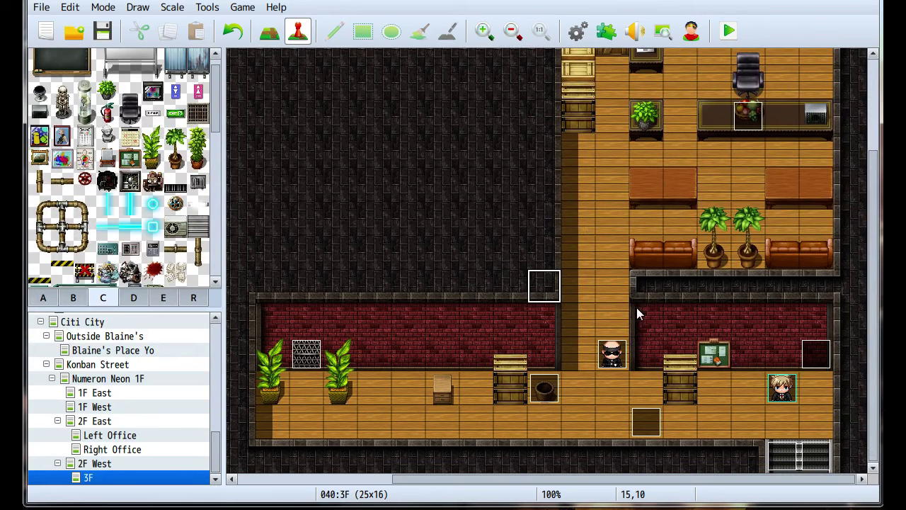
middle_drag(342, 282, 660, 232)
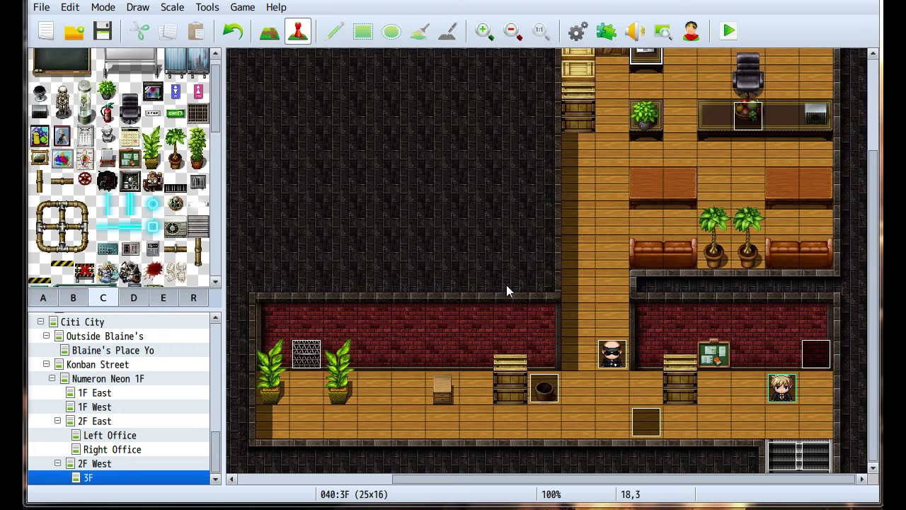
scroll(506, 284, up, 3)
scroll(565, 178, down, 3)
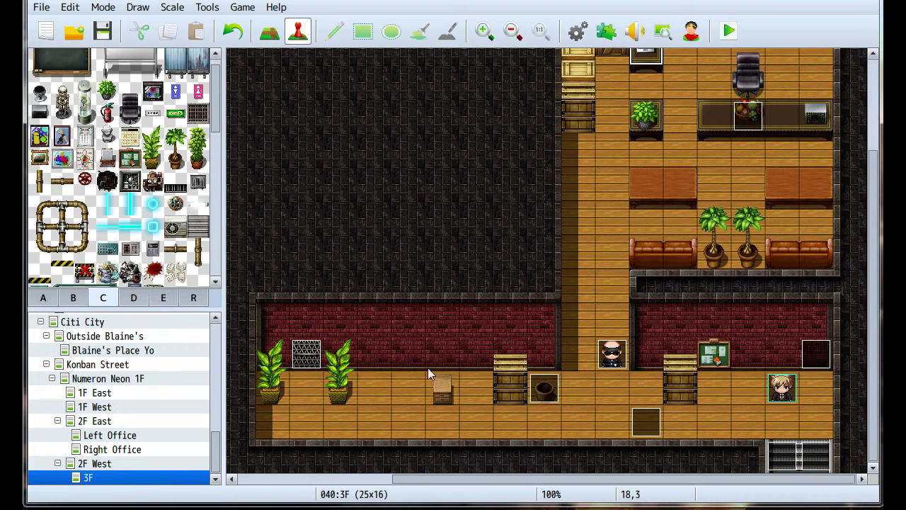
Open page 2 of the barkeeper's event on the Numeron Neon 1F map and review the "Thanks for your help." message settings.
click(103, 379)
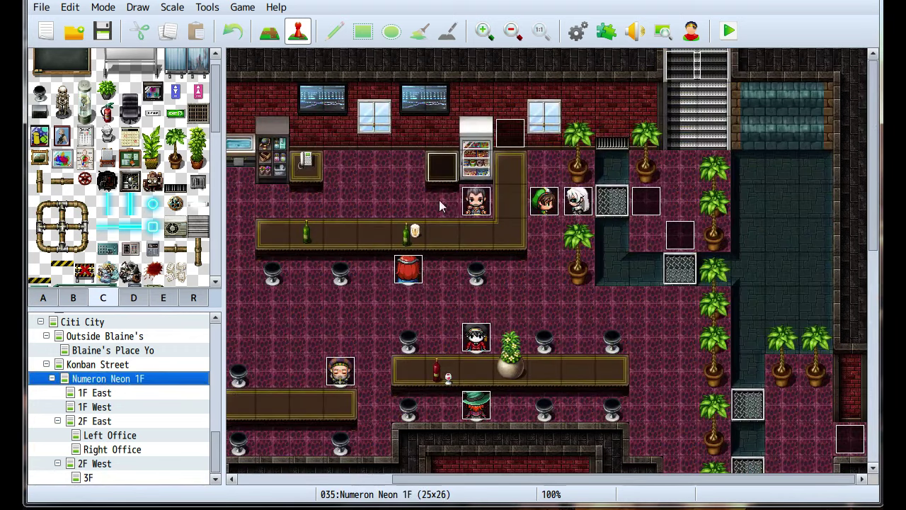
double_click(475, 201)
click(130, 56)
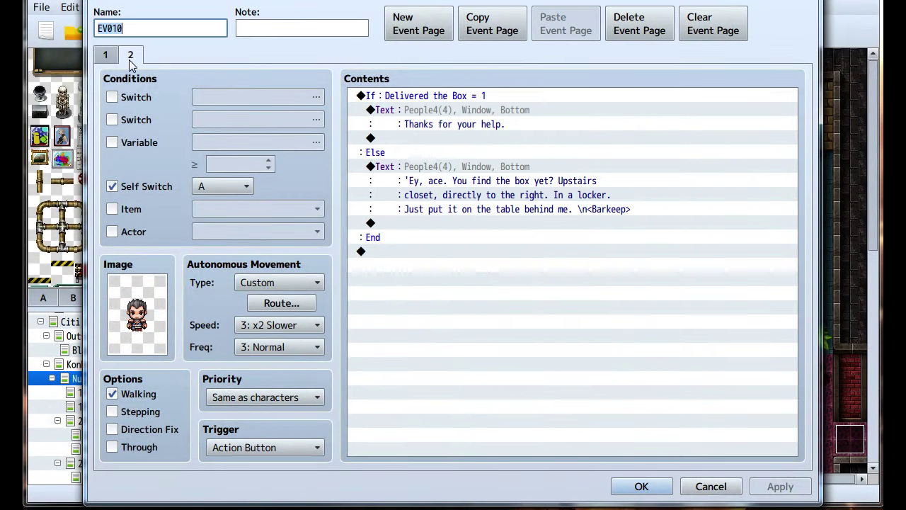
click(435, 112)
right_click(434, 111)
click(465, 137)
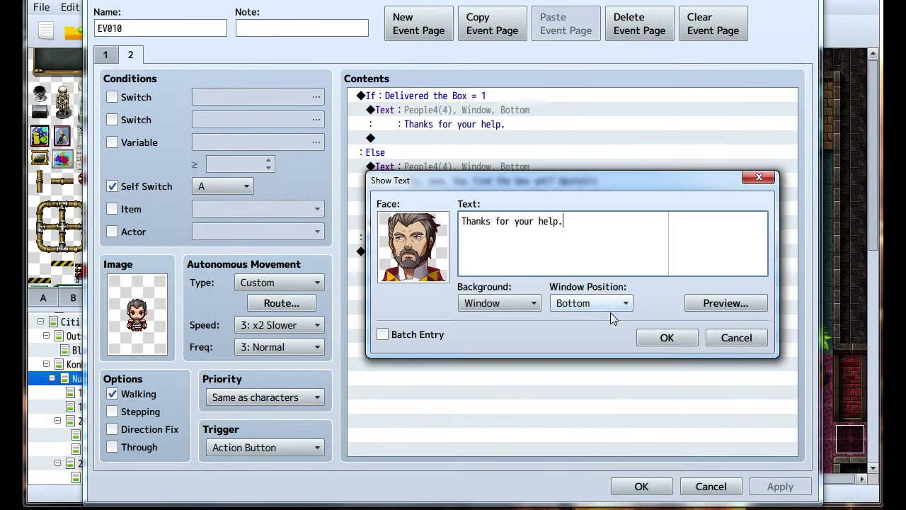
click(732, 336)
Add a Show Choices command after the "Thanks for your help." text with the options "Now maybe you can help me." and "No problem!".
double_click(389, 138)
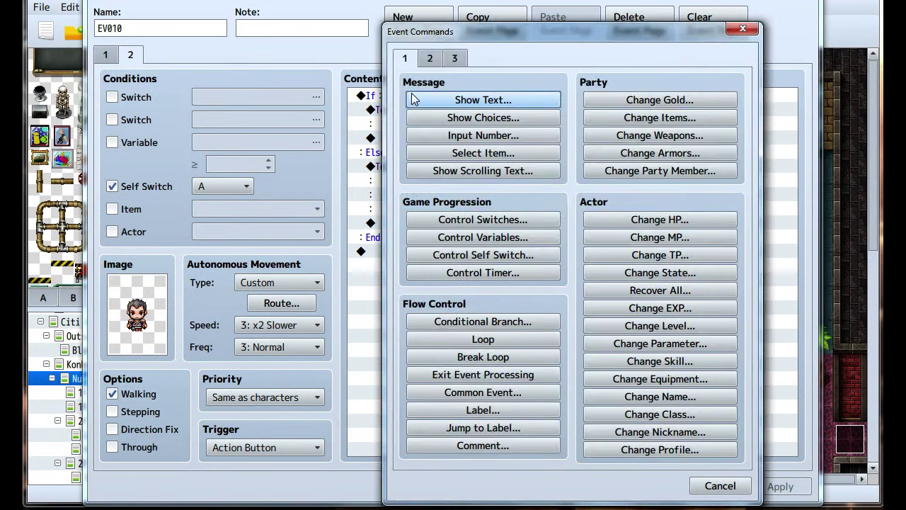
click(446, 118)
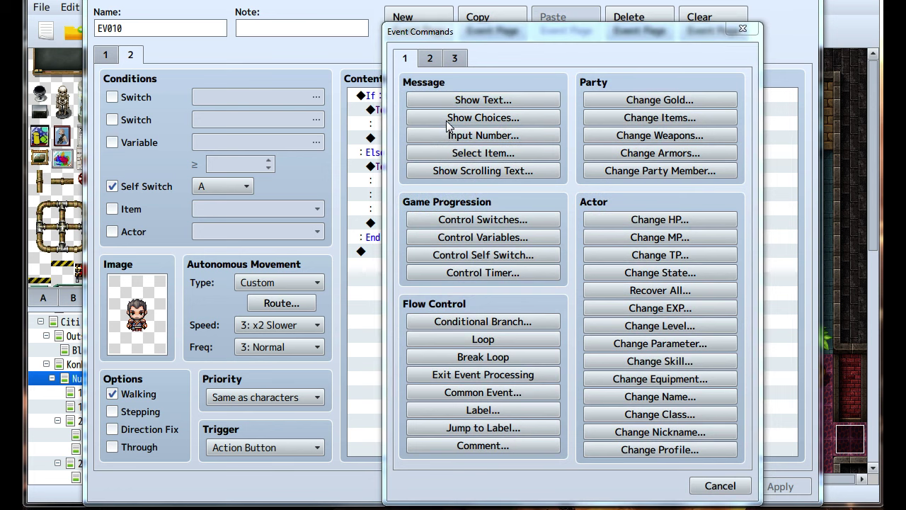
text(/)
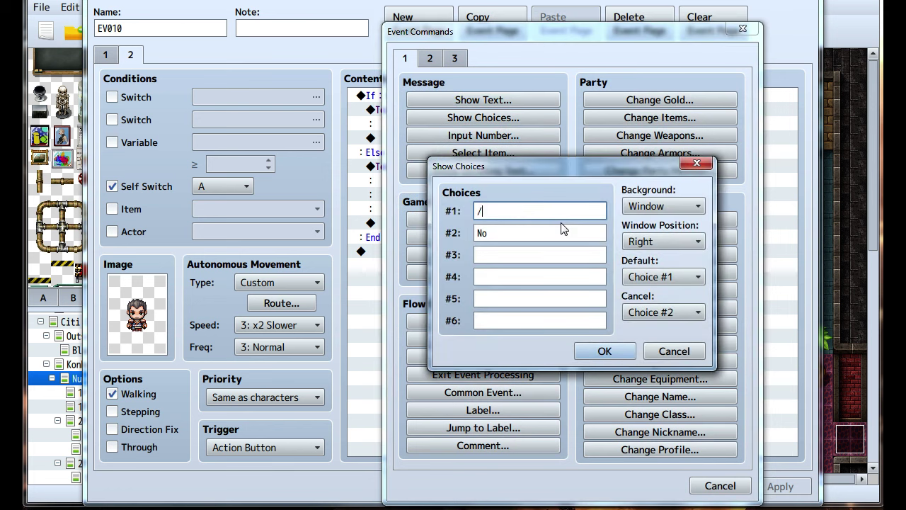
text(biNow maybe you can help me.)
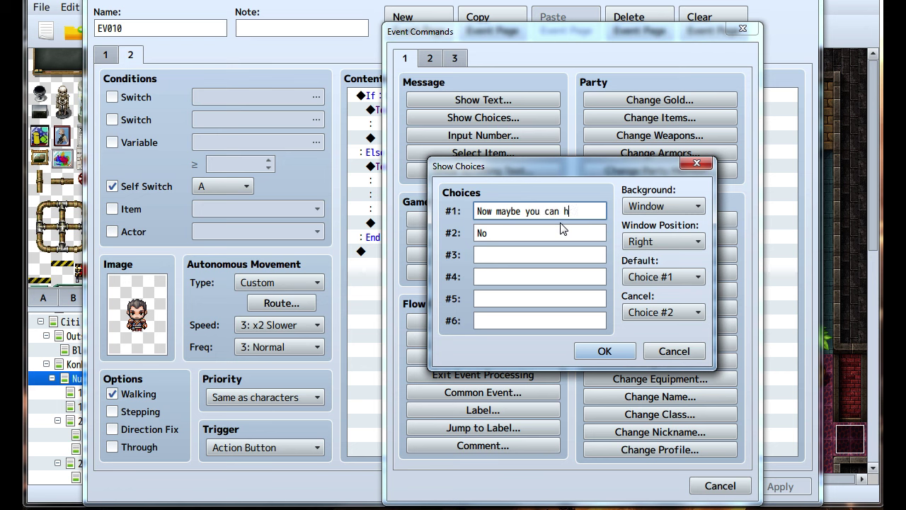
key(Tab)
text(No problem!)
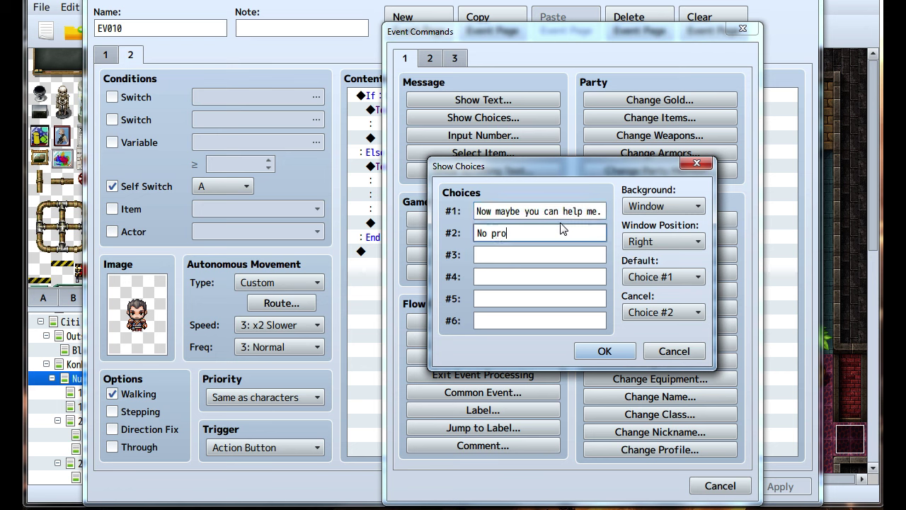
click(551, 254)
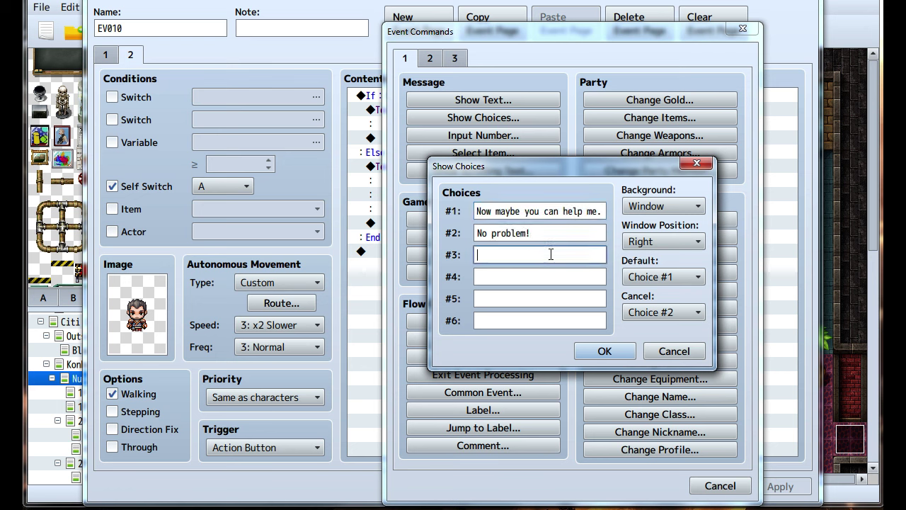
click(601, 351)
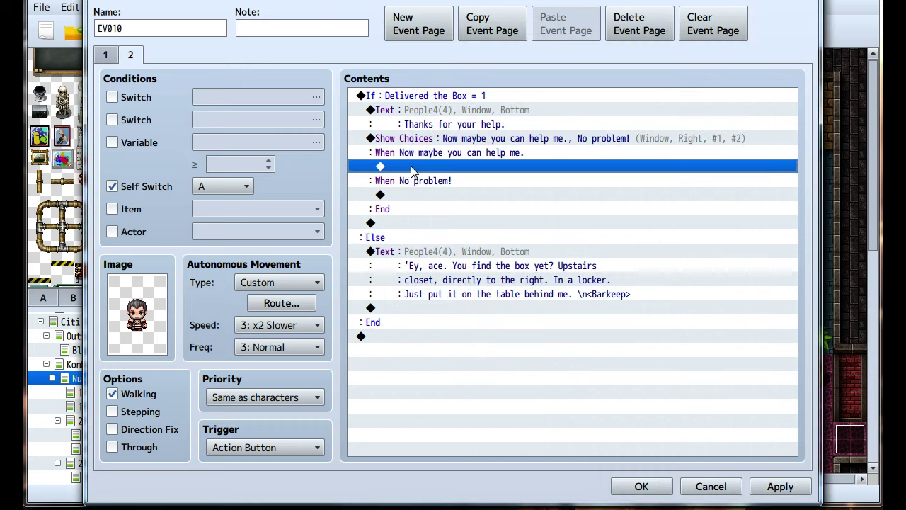
Start a Show Text message under the "Now maybe you can help me." choice with the bearded barkeeper's face from People4.
double_click(413, 167)
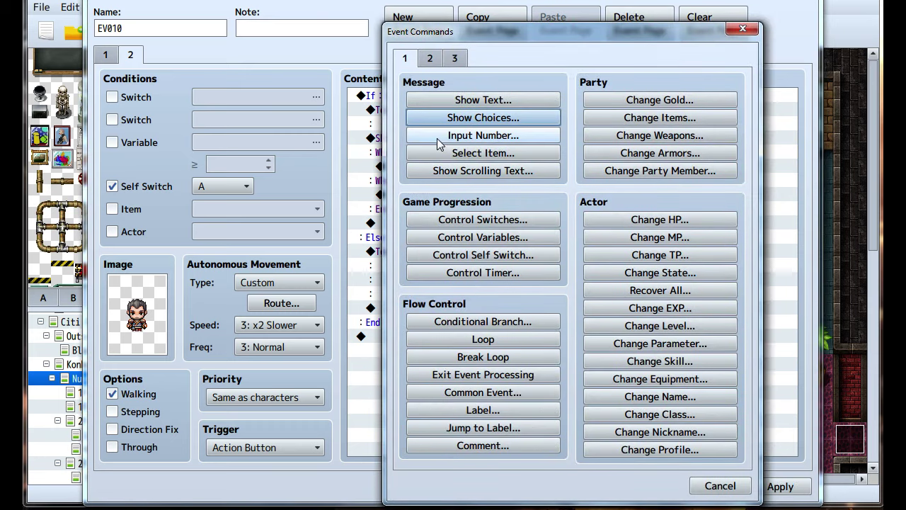
click(443, 99)
double_click(428, 253)
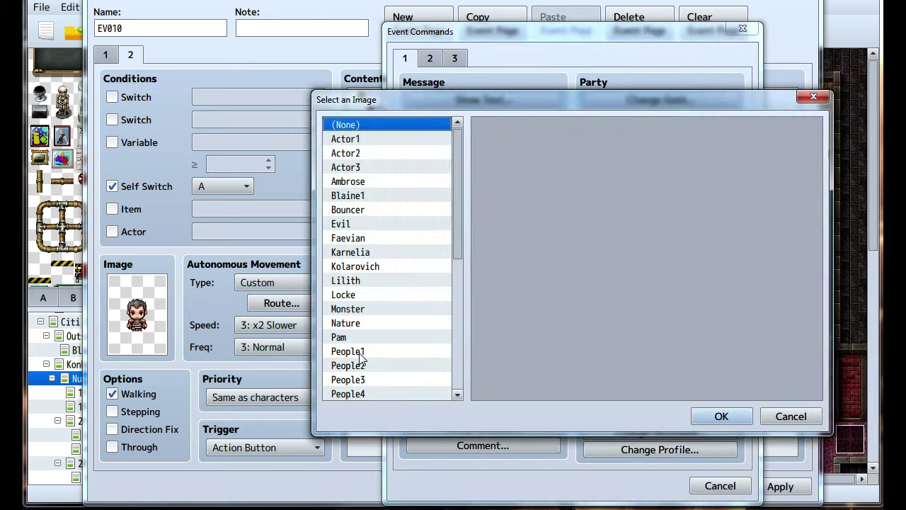
click(360, 391)
click(497, 233)
click(713, 415)
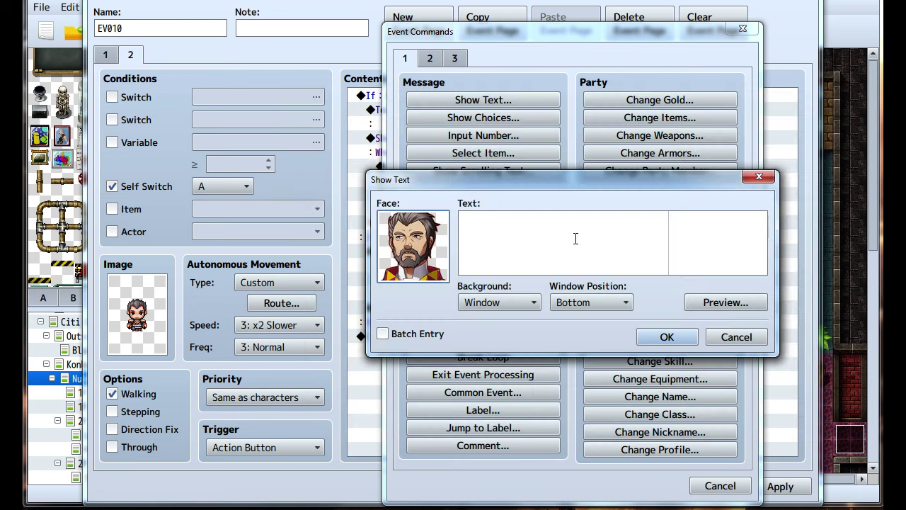
Enter the message "Heh, shoulda known...never seen you in here before. You weren't fooling me. But I guess I won't keep you here too long. Whatcha need? \n<Barkeep>".
text(Heh, shoul)
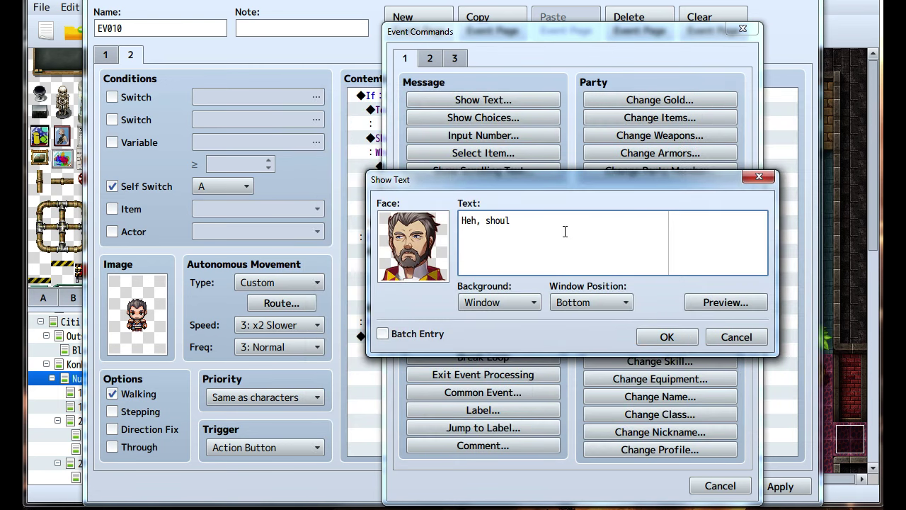
text(da known...never seen you in h)
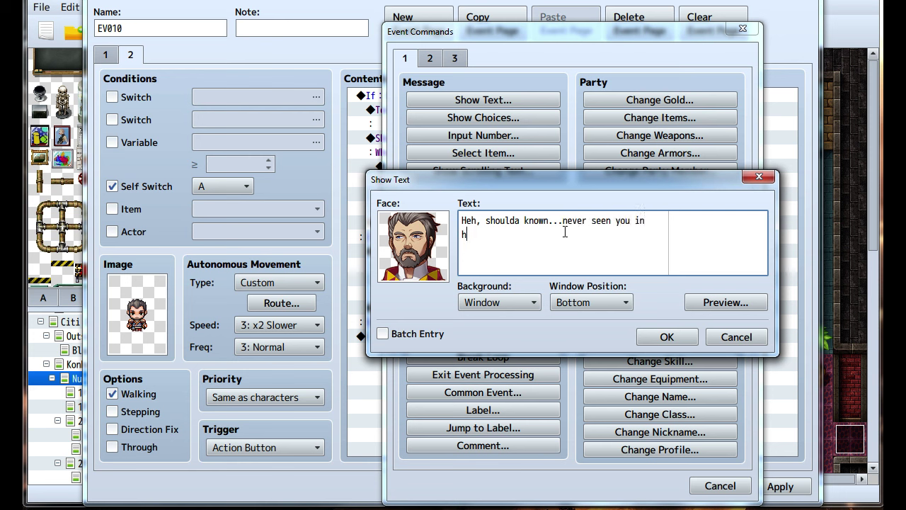
text(ere before. You weren't fo)
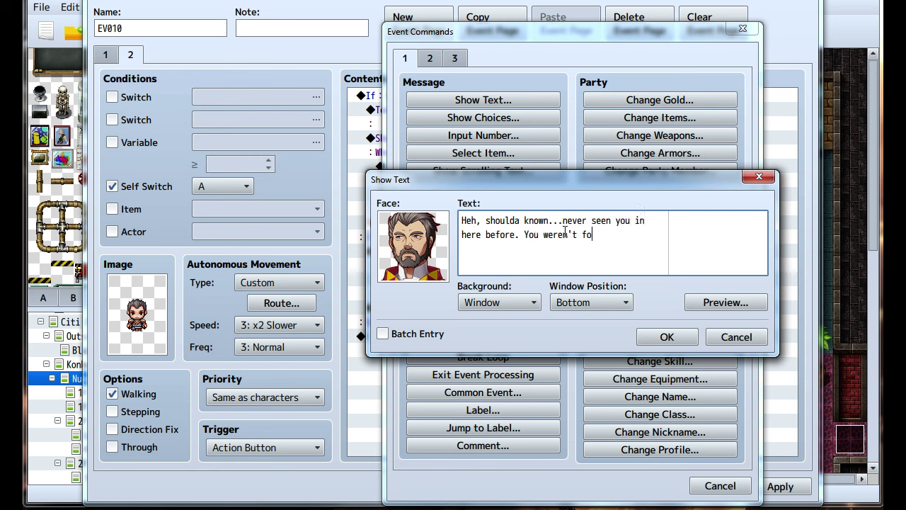
text(oling )
text(me. But I guess I won't keep ou k)
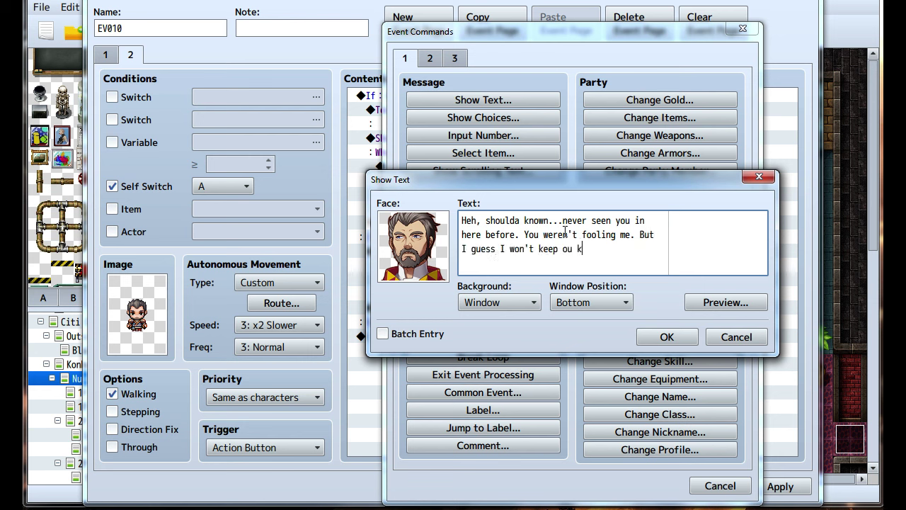
text(you )
text(here too l)
text(ong. Whatcha need? \n<Barkeep>)
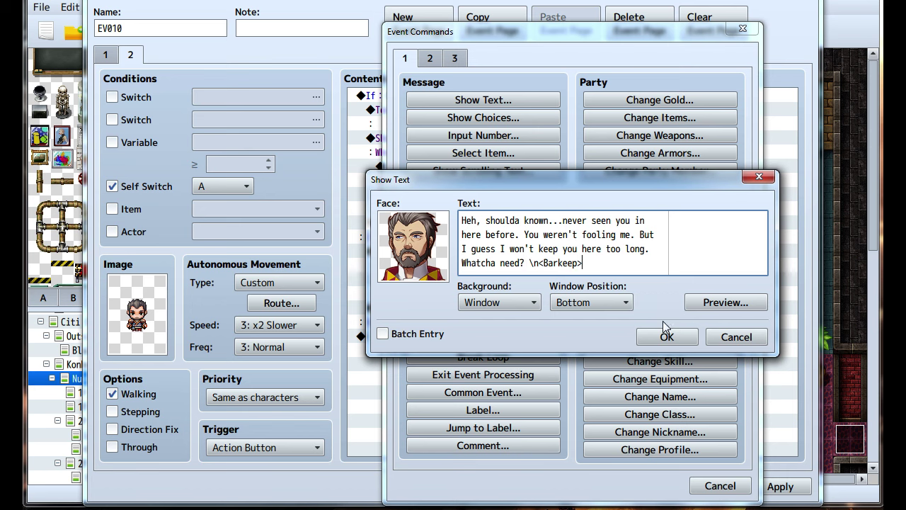
click(666, 333)
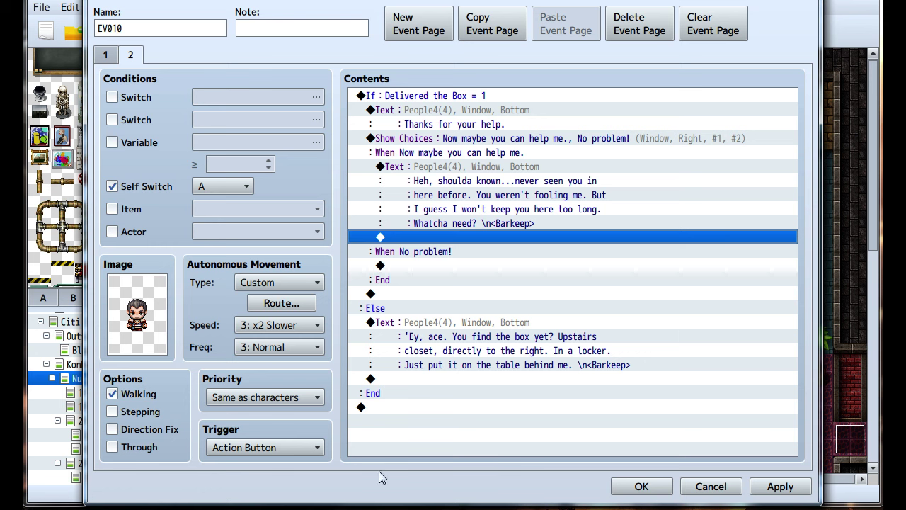
Reword the end of the barkeeper's reply to "But I guess one good deed leads to another. Whatcha need? \n<Barkeep>" and save the event.
double_click(439, 170)
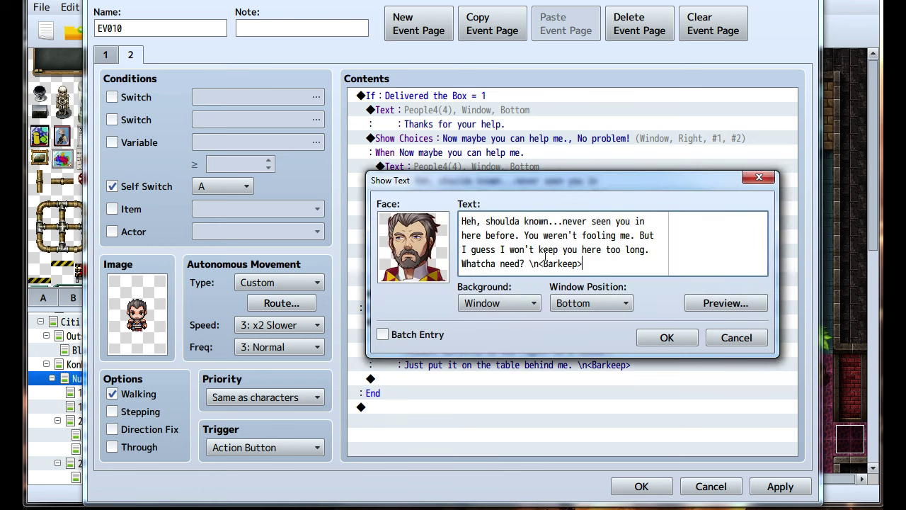
drag(596, 263, 501, 252)
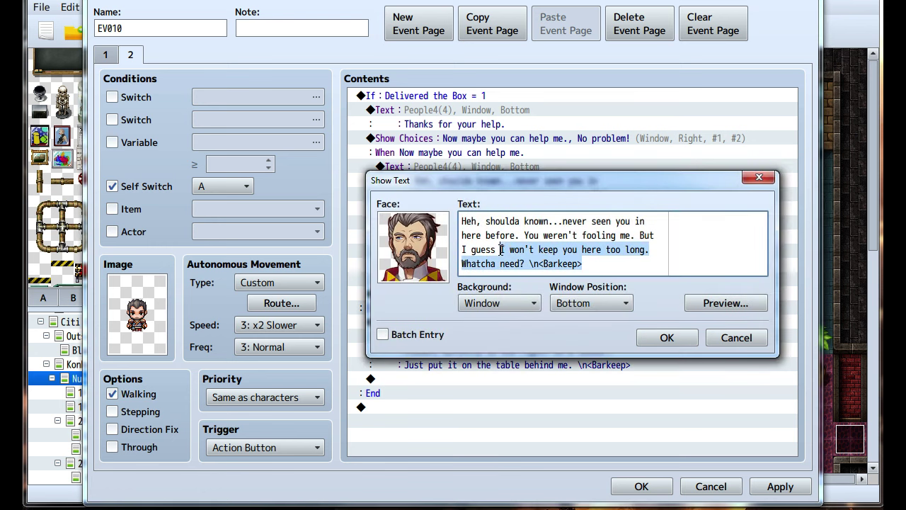
text(one good deed l)
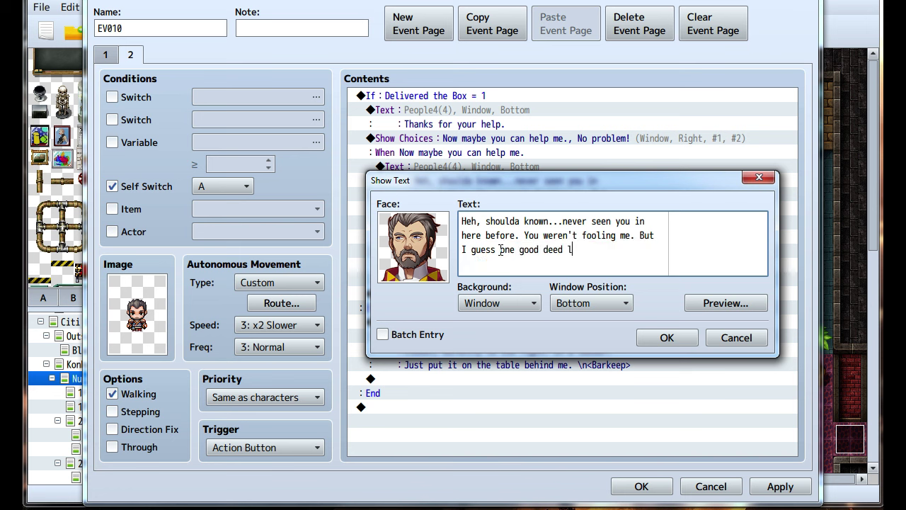
text(eads to another.)
key(Return)
text(Whatcha need? \n<)
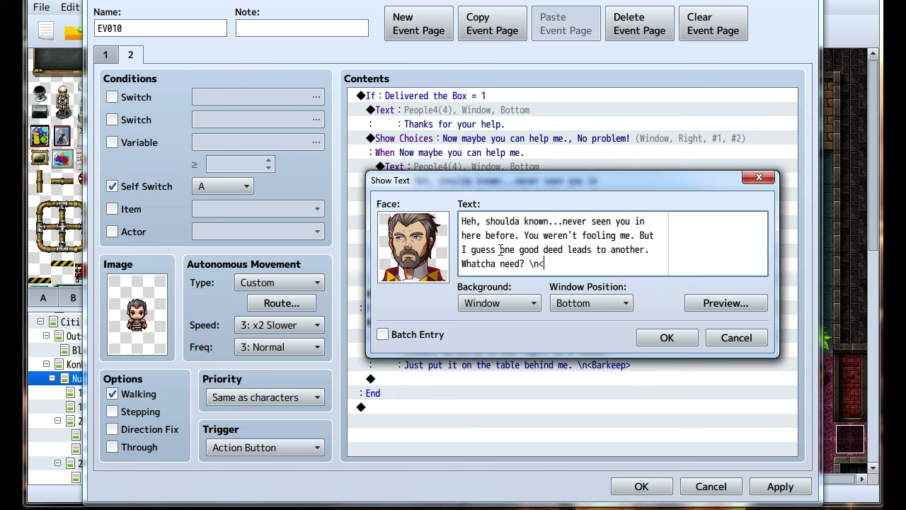
text(Bla)
key(BackSpace)
key(BackSpace)
text(arke)
click(641, 337)
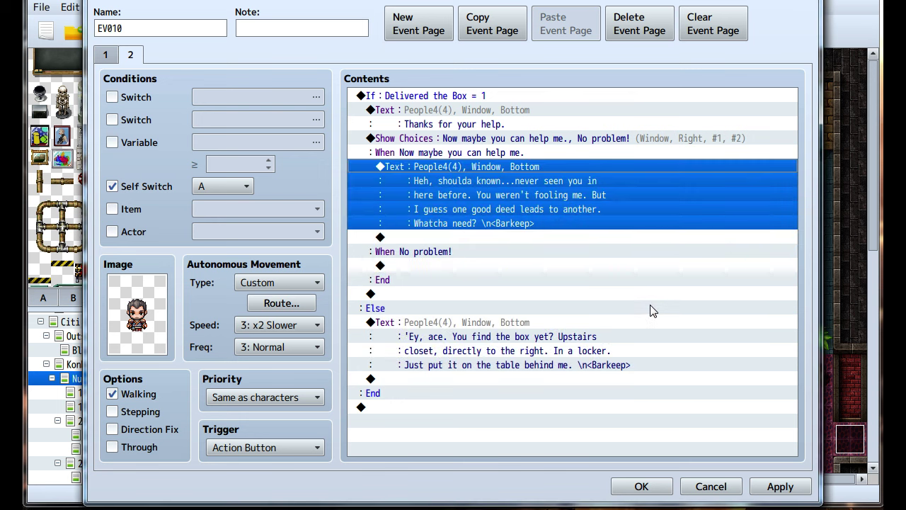
click(791, 487)
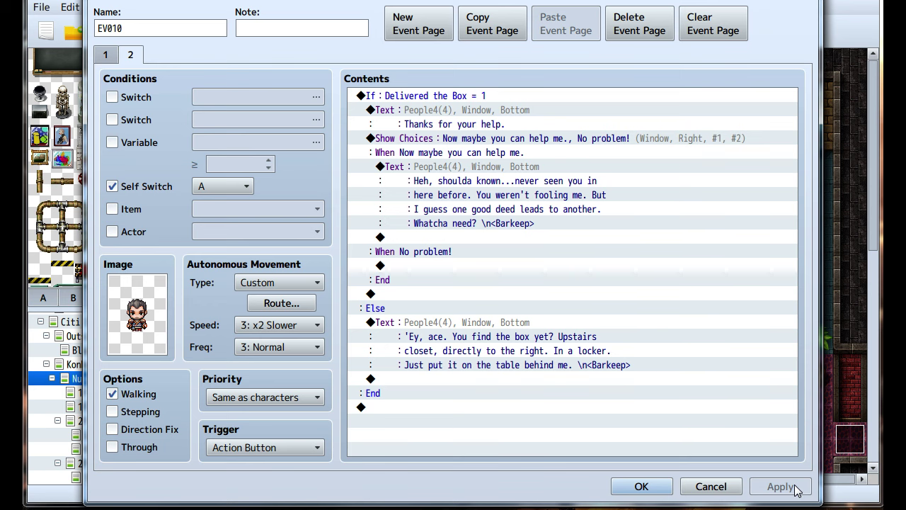
click(642, 487)
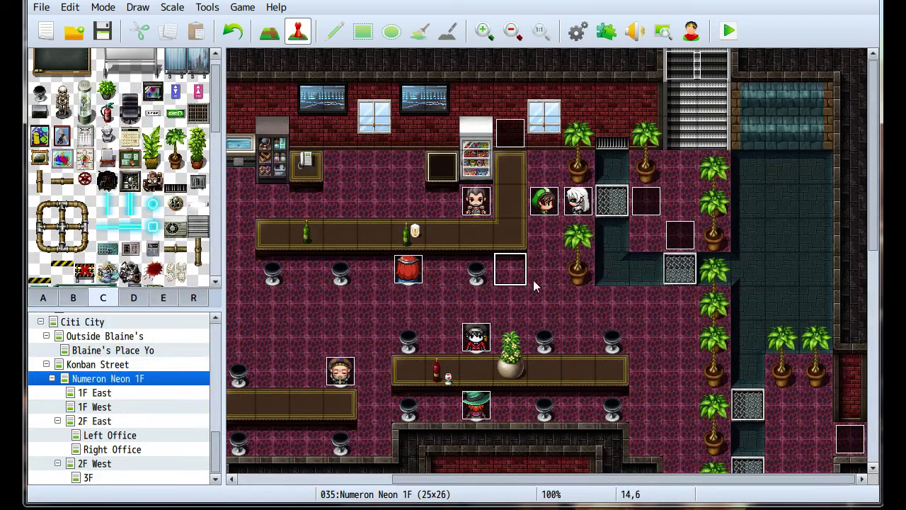
Look over the Numeron Neon 1F map, from the bar and stairs down to the keypad room and reception.
scroll(533, 280, down, 5)
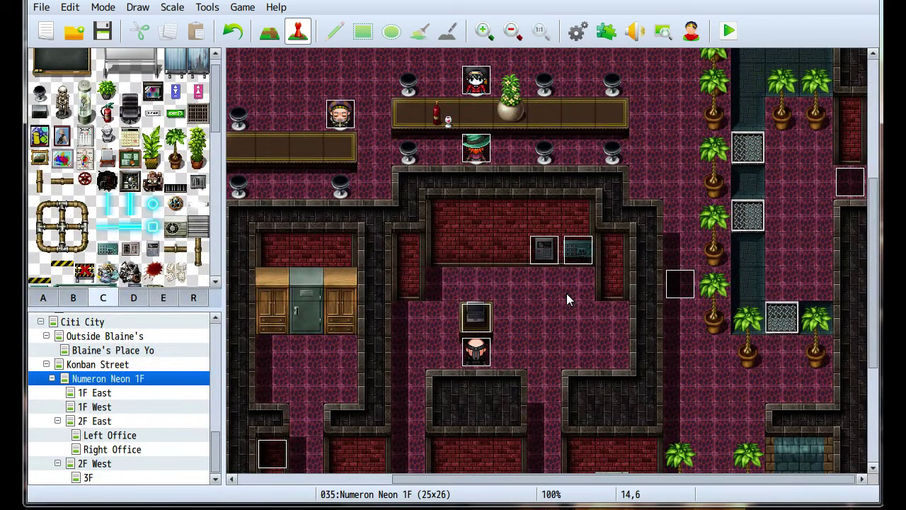
mouse_move(567, 293)
middle_down()
mouse_move(554, 158)
mouse_move(476, 183)
mouse_move(440, 264)
mouse_move(658, 357)
mouse_move(575, 374)
mouse_move(625, 145)
middle_up()
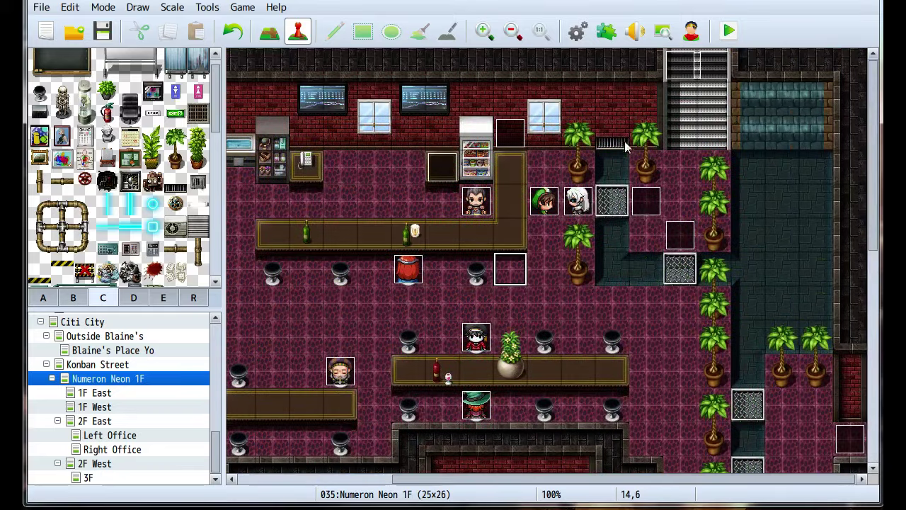
mouse_move(541, 223)
middle_down()
mouse_move(549, 340)
mouse_move(400, 346)
mouse_move(399, 174)
mouse_move(500, 242)
mouse_move(540, 160)
middle_up()
mouse_move(555, 229)
middle_down()
mouse_move(568, 367)
mouse_move(559, 376)
mouse_move(525, 176)
mouse_move(542, 181)
middle_up()
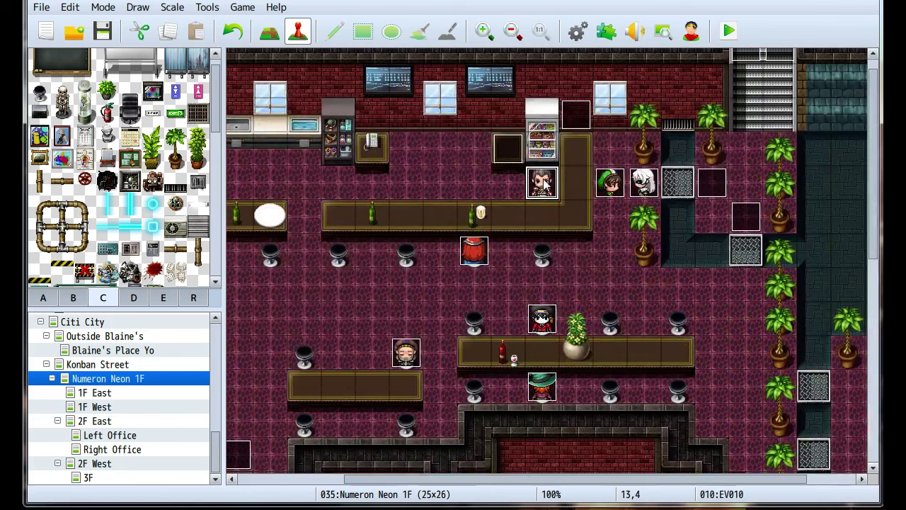
mouse_move(586, 271)
middle_down()
mouse_move(557, 283)
mouse_move(618, 271)
mouse_move(505, 269)
mouse_move(689, 206)
mouse_move(661, 138)
mouse_move(680, 332)
middle_up()
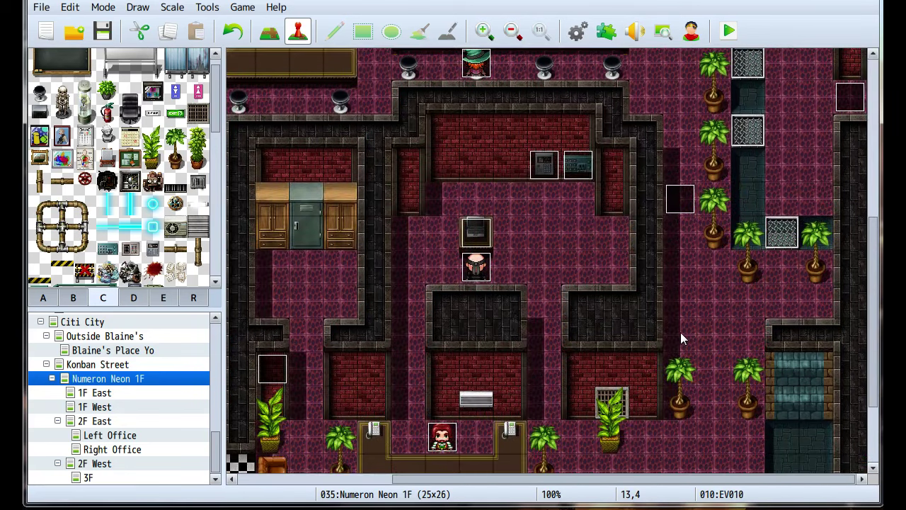
mouse_move(611, 416)
middle_down()
mouse_move(594, 250)
mouse_move(580, 242)
mouse_move(626, 309)
mouse_move(590, 303)
middle_up()
mouse_move(482, 266)
middle_down()
mouse_move(486, 275)
mouse_move(383, 326)
middle_up()
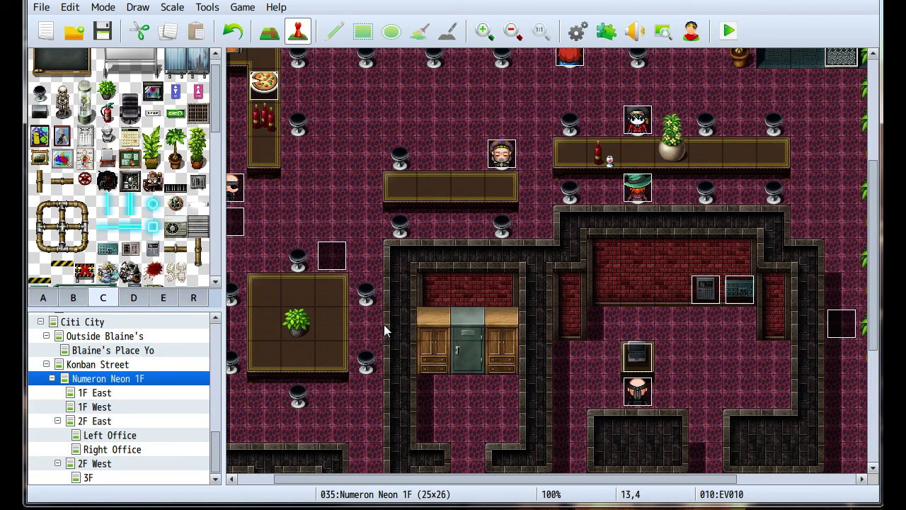
middle_drag(384, 326, 458, 210)
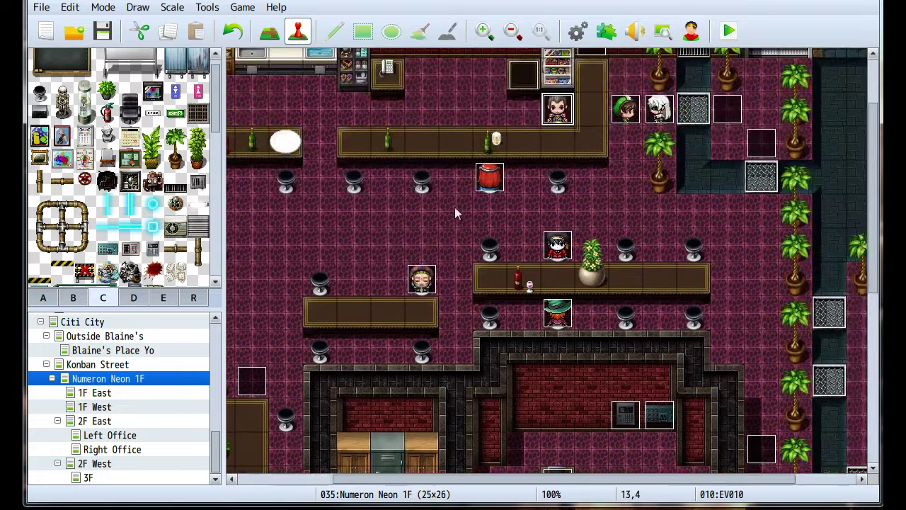
Open the 2F West map and inspect the event on the middle desk's computer without changing it.
click(118, 464)
middle_drag(602, 154, 609, 280)
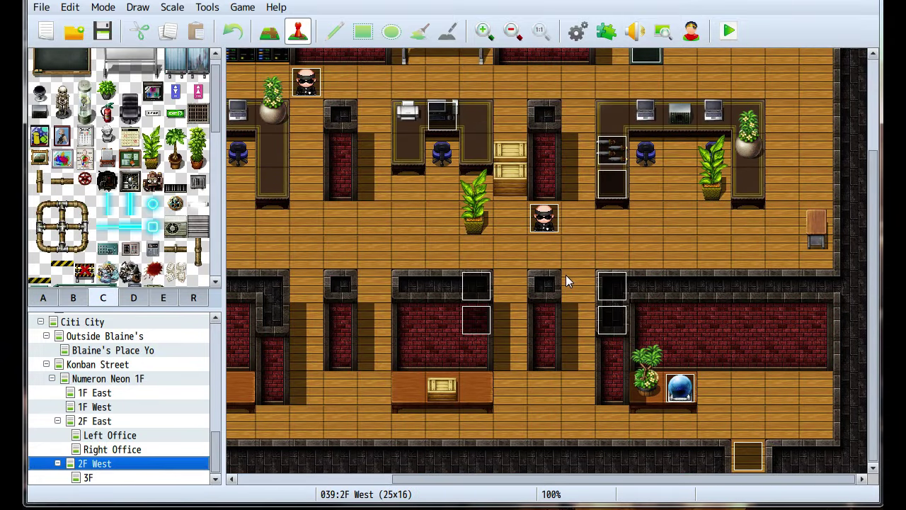
middle_drag(544, 326, 585, 218)
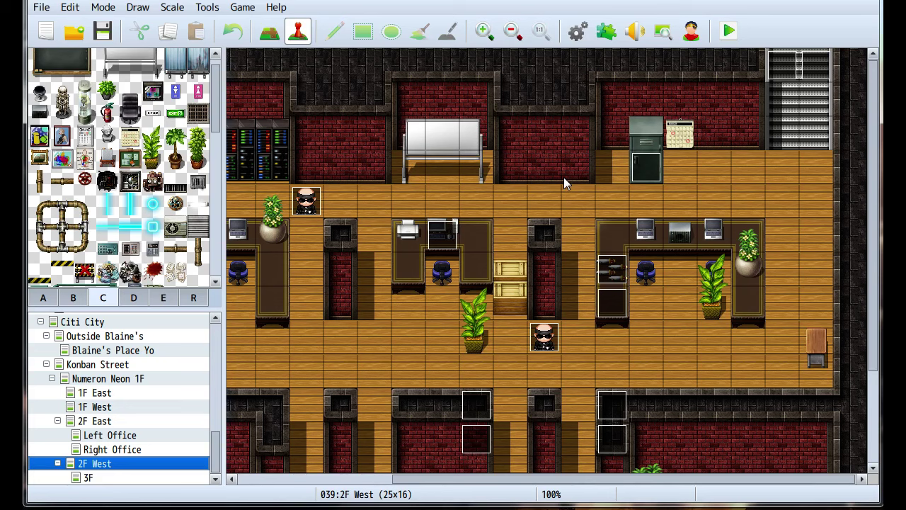
mouse_move(563, 182)
middle_down()
mouse_move(446, 192)
mouse_move(515, 284)
mouse_move(505, 277)
mouse_move(617, 257)
mouse_move(568, 354)
middle_up()
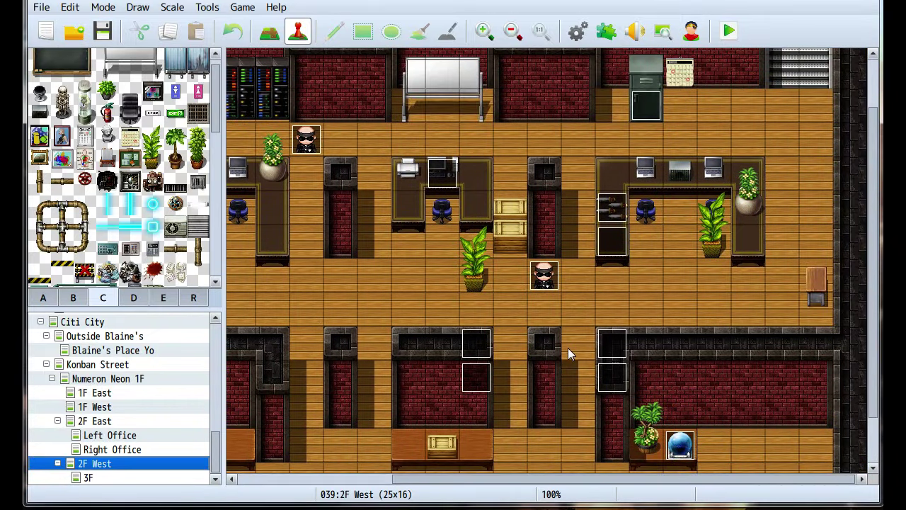
double_click(457, 164)
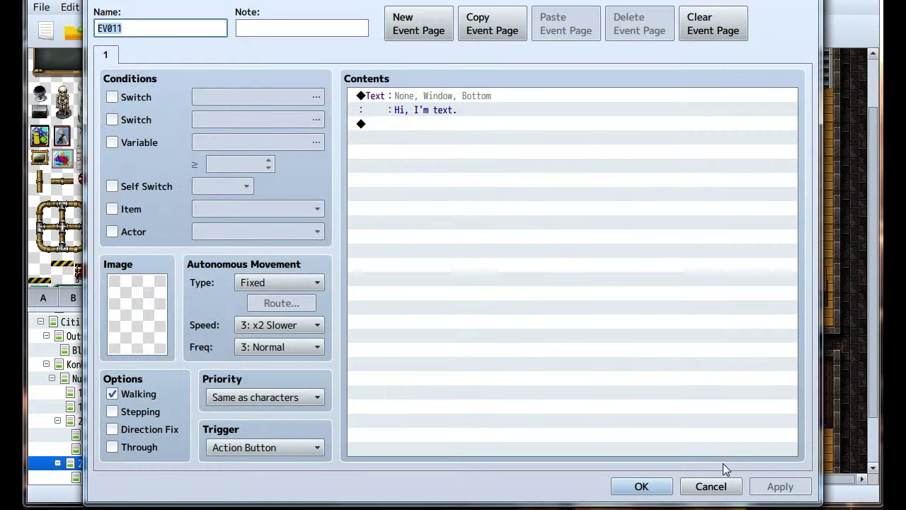
click(711, 486)
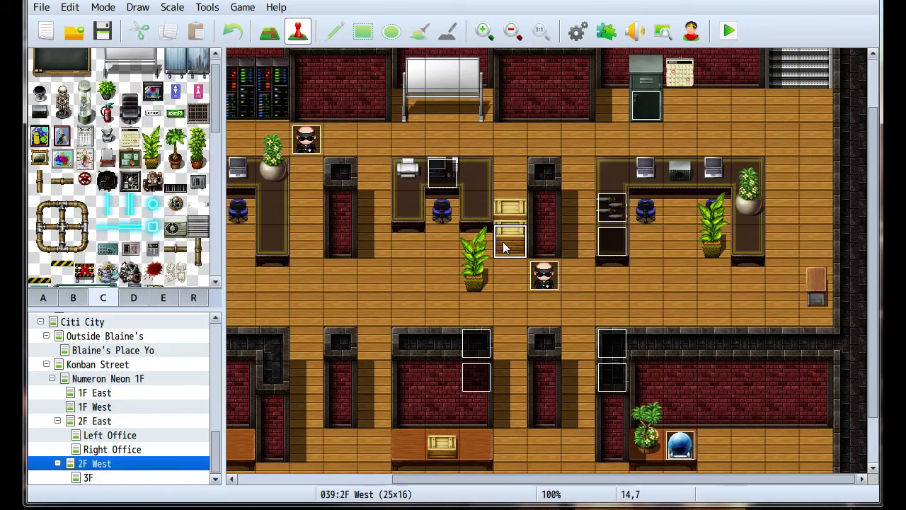
Return to the Numeron Neon 1F map and look over the bar seating and the area beside the stairs.
click(113, 378)
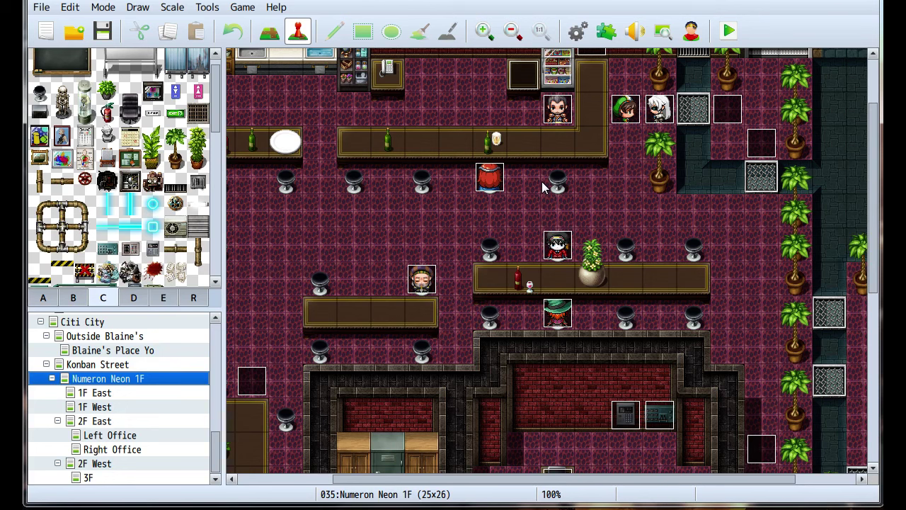
mouse_move(488, 225)
middle_down()
mouse_move(546, 247)
mouse_move(427, 205)
mouse_move(438, 251)
middle_up()
mouse_move(425, 325)
middle_down()
mouse_move(434, 303)
mouse_move(460, 286)
mouse_move(602, 238)
mouse_move(439, 254)
mouse_move(543, 203)
mouse_move(550, 239)
middle_up()
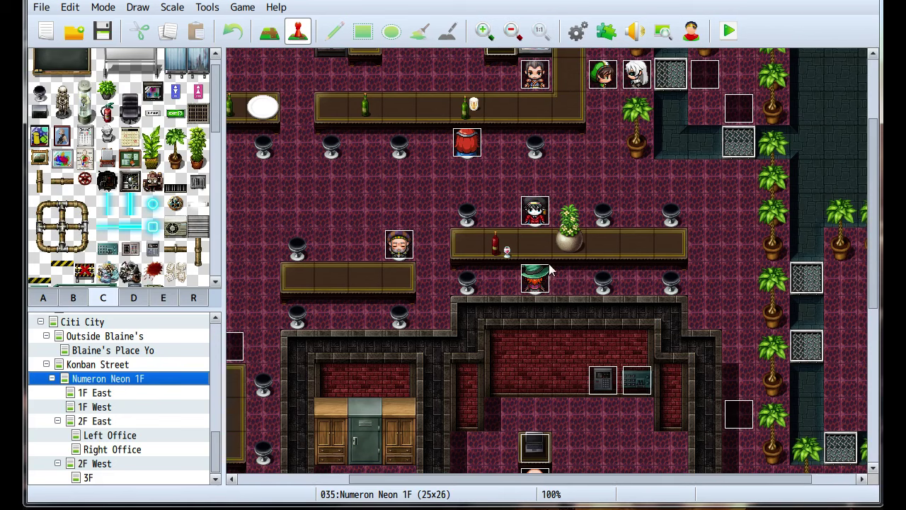
mouse_move(550, 239)
middle_down()
mouse_move(613, 243)
mouse_move(609, 237)
middle_up()
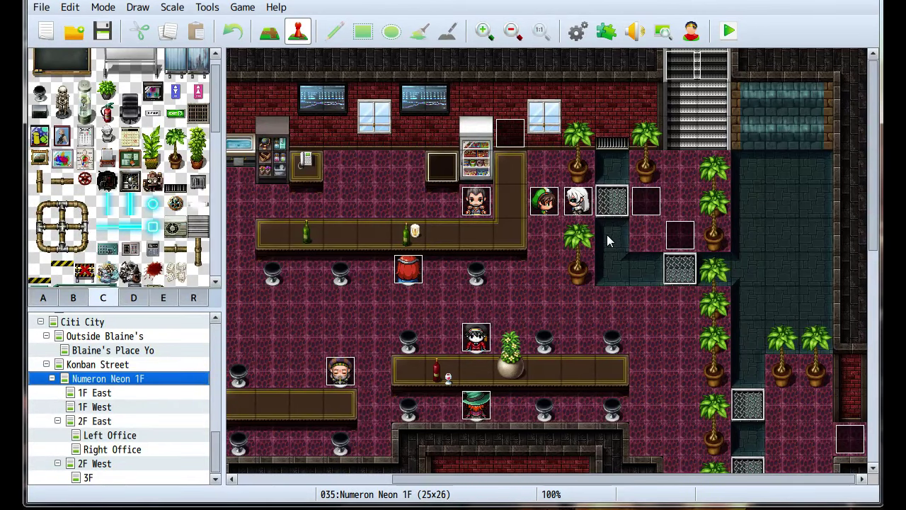
Create an event on the potted plant at the western desk of the 2F West map with priority Same as characters.
click(119, 464)
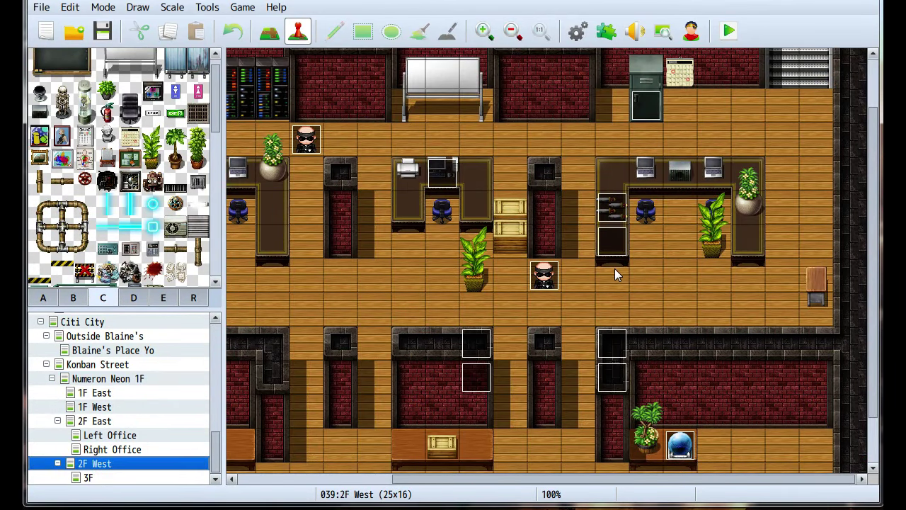
middle_drag(615, 269, 526, 277)
middle_drag(443, 243, 519, 250)
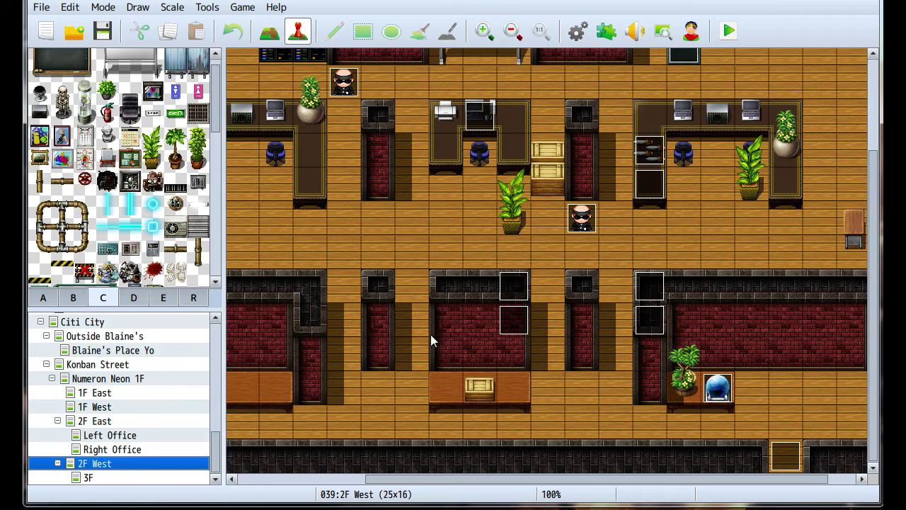
middle_drag(431, 340, 293, 296)
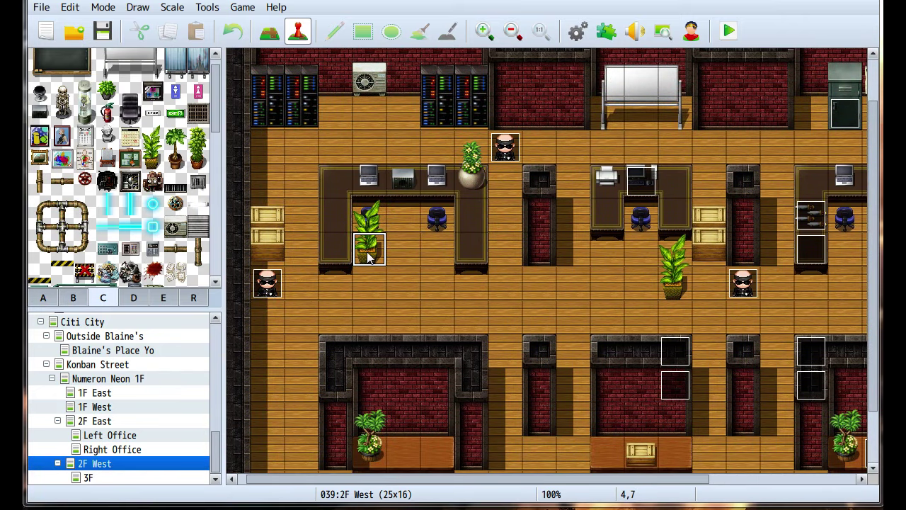
double_click(380, 311)
click(266, 398)
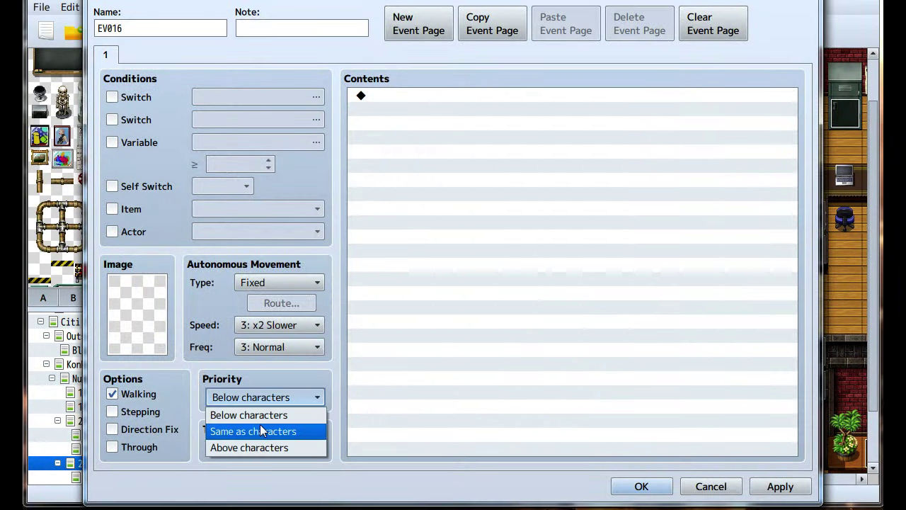
click(263, 429)
Add a Show Text command reading "There's a note inside." to the plant event.
double_click(527, 228)
click(457, 102)
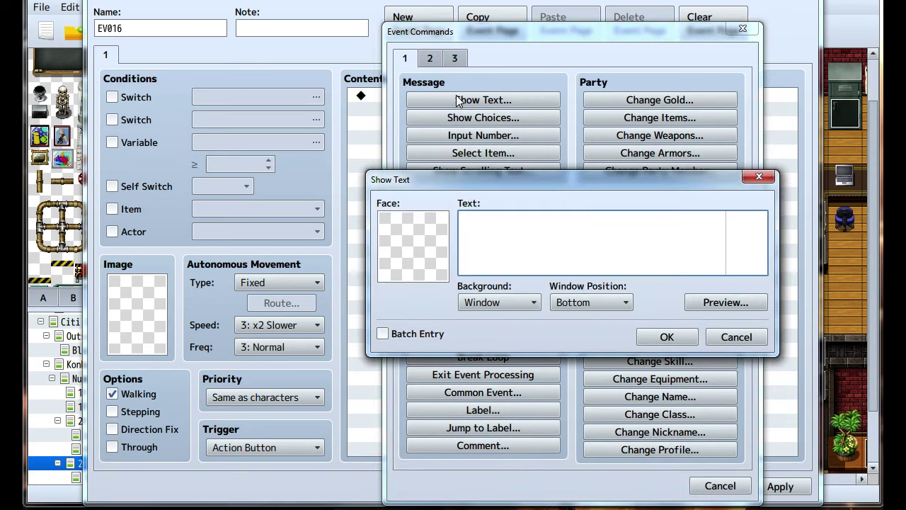
text(There's a note inside.)
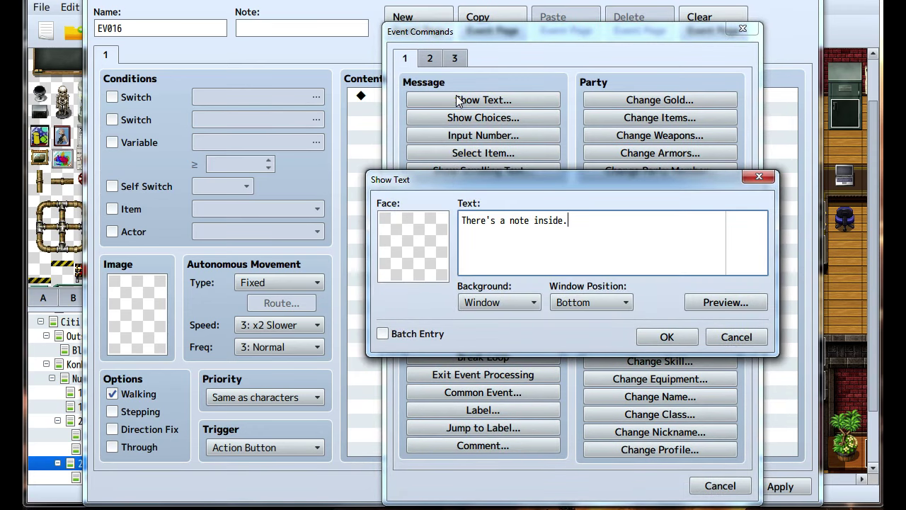
click(675, 338)
Add a second Show Text message reading "\c[8]0 3 2 2", preview it and save the plant event.
double_click(475, 243)
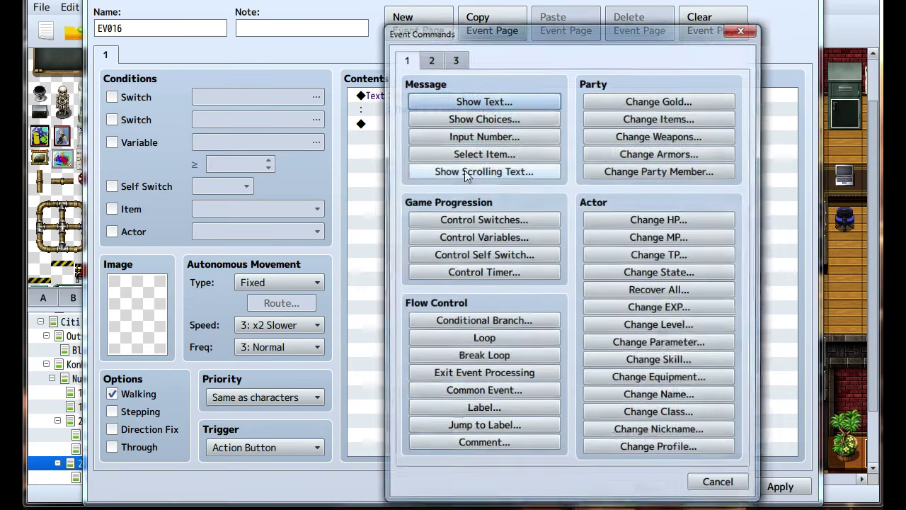
click(455, 100)
text(\c[8)
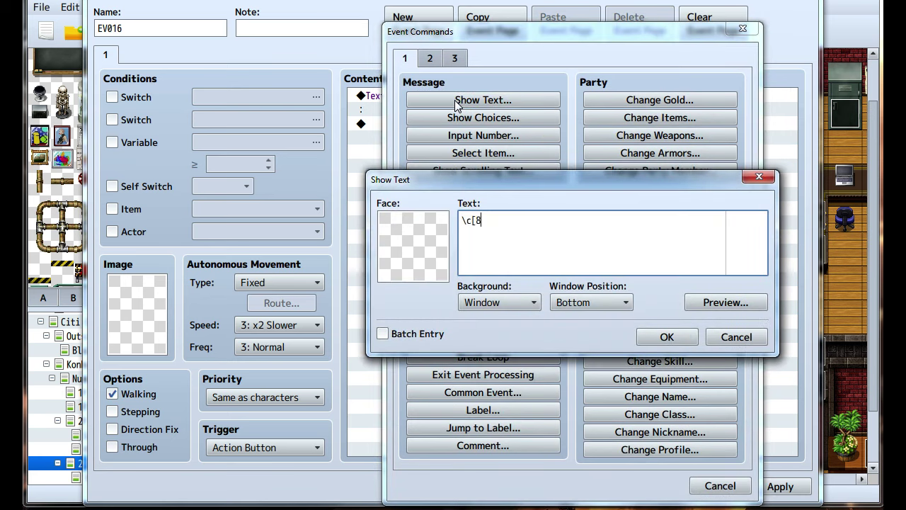
text(]0 3 2 2)
click(751, 304)
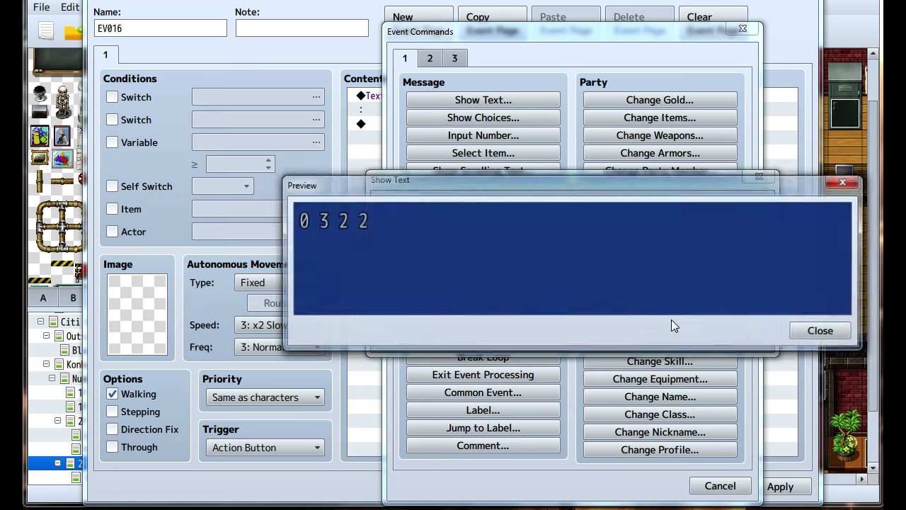
click(834, 334)
click(659, 335)
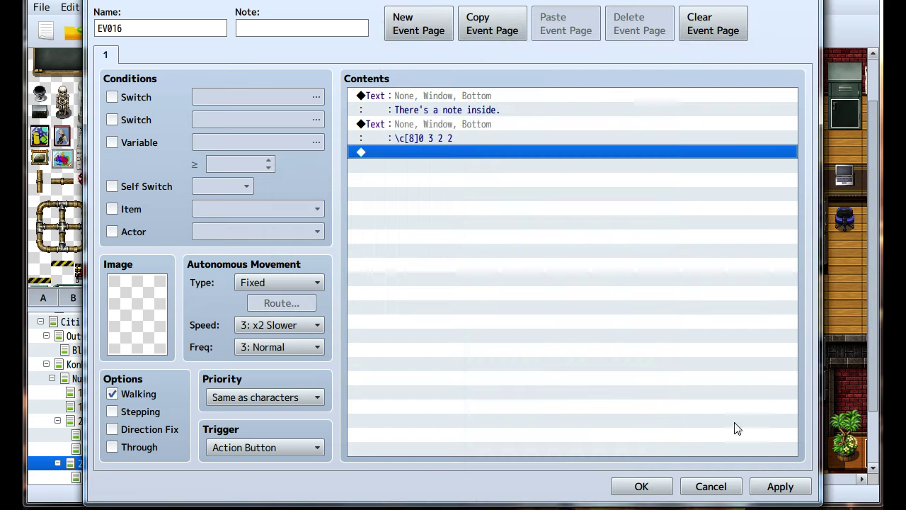
click(643, 488)
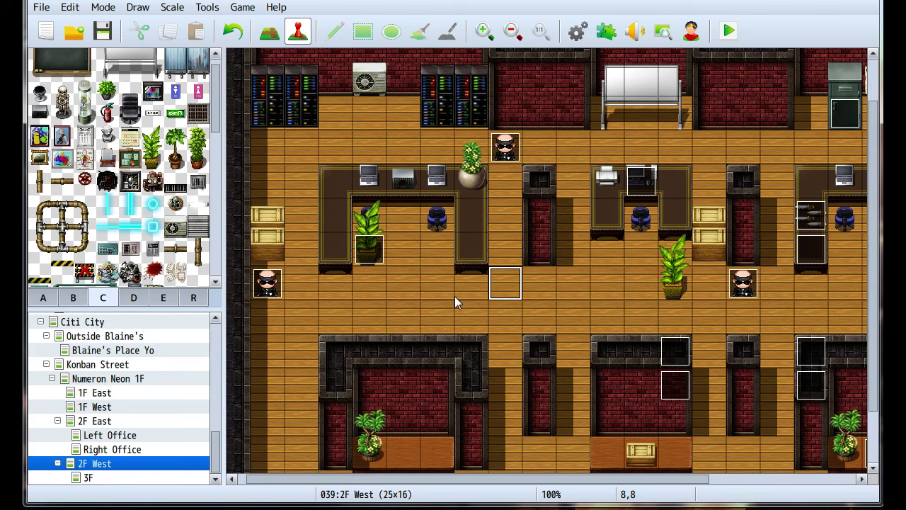
mouse_move(455, 296)
middle_down()
mouse_move(629, 217)
mouse_move(533, 288)
mouse_move(465, 284)
middle_up()
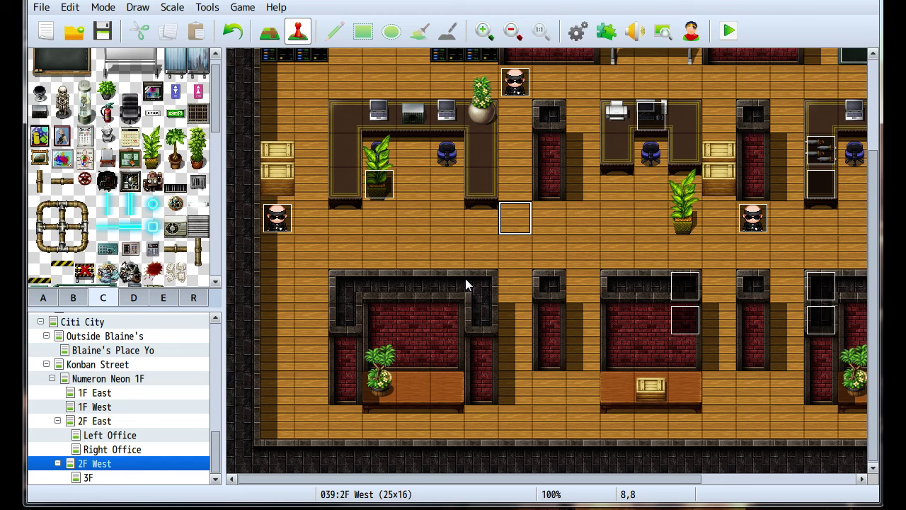
middle_click(465, 278)
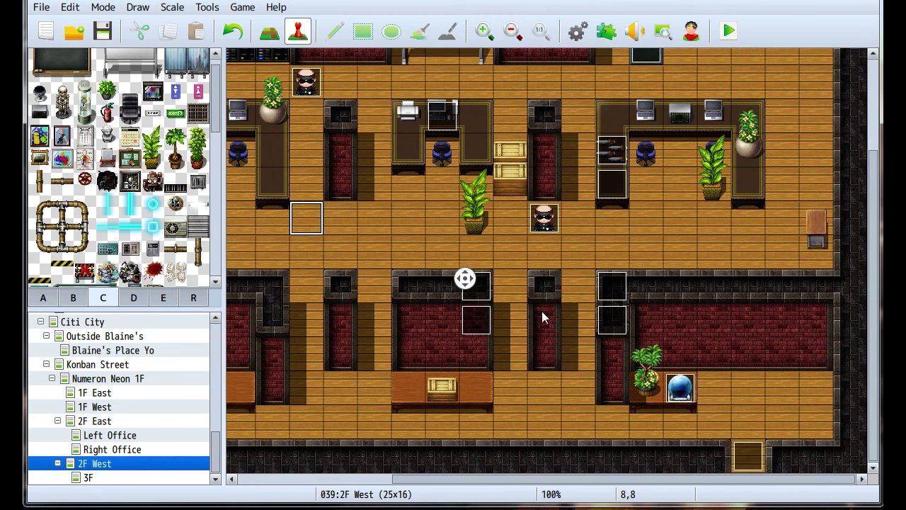
middle_click(543, 317)
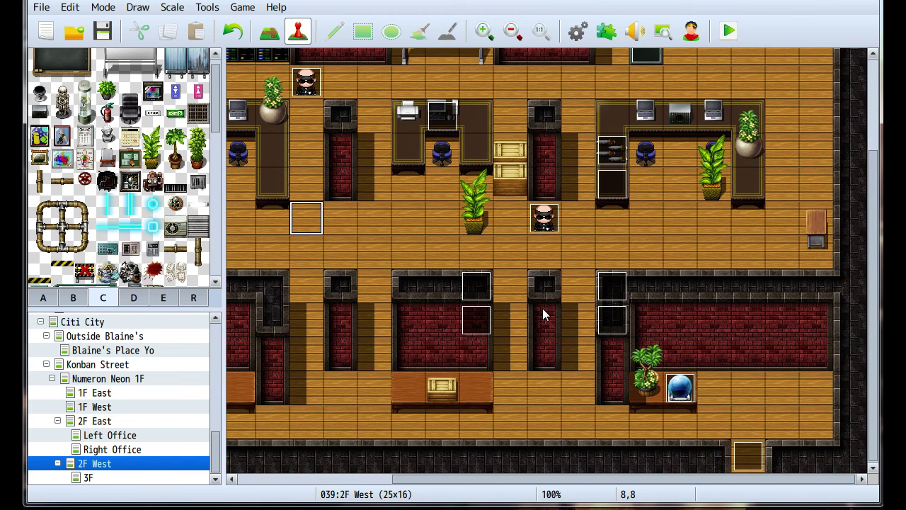
Look through the 3F and 2F office maps, then examine the 2F West floor for another spot for a code note.
click(95, 479)
click(107, 450)
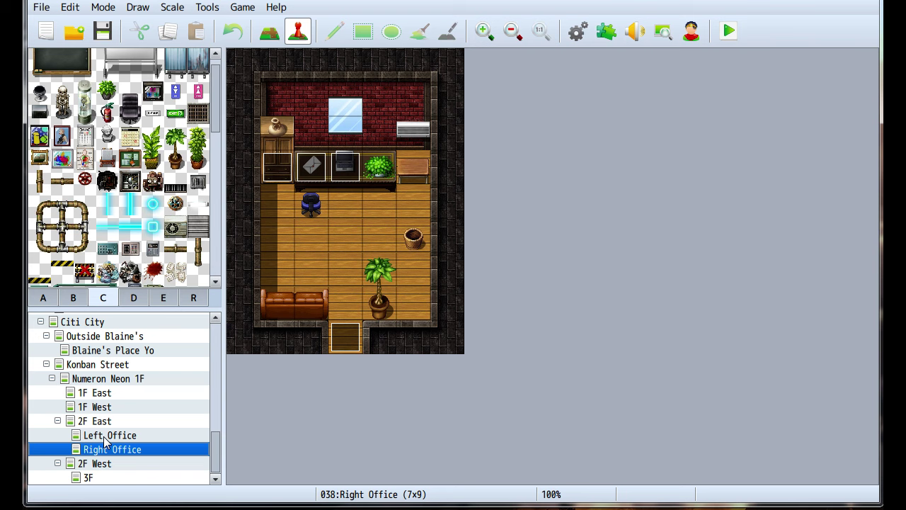
click(106, 436)
click(92, 464)
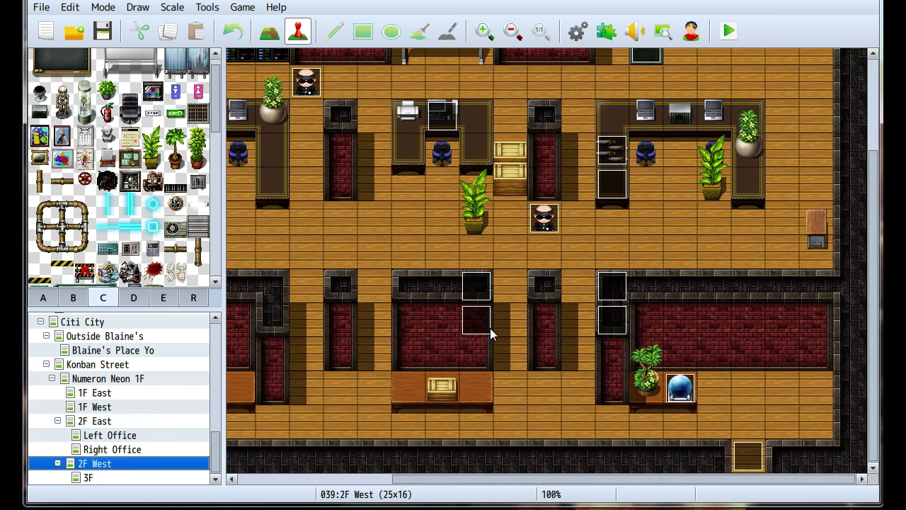
middle_drag(501, 308, 402, 268)
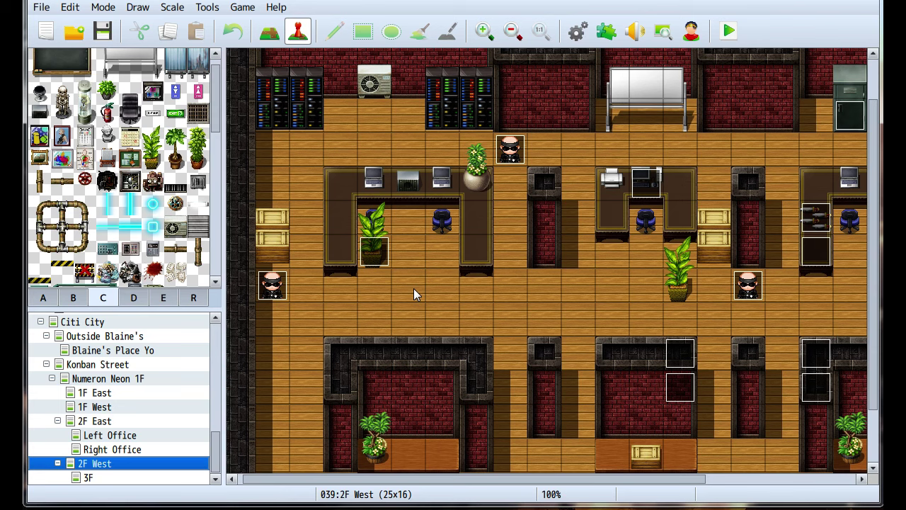
mouse_move(413, 289)
middle_down()
mouse_move(476, 297)
mouse_move(493, 309)
middle_up()
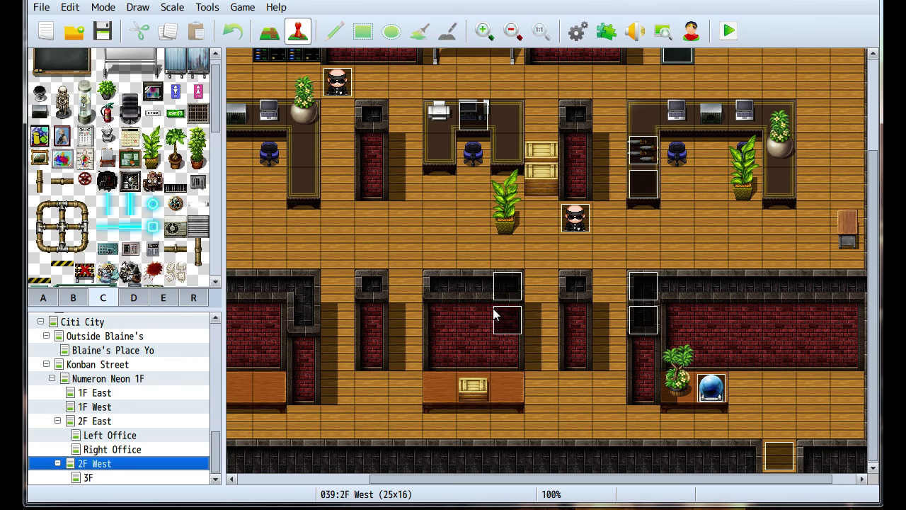
middle_drag(494, 315, 328, 233)
click(334, 234)
middle_drag(425, 290, 559, 306)
Set the second page image of the bouncer event beside the 2F West crates to the middle Bouncerdamage sprite.
double_click(560, 250)
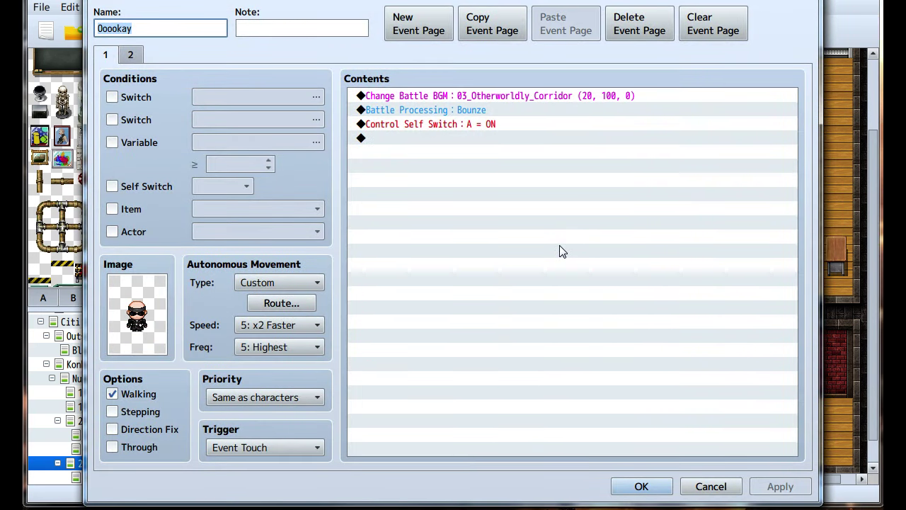
click(560, 251)
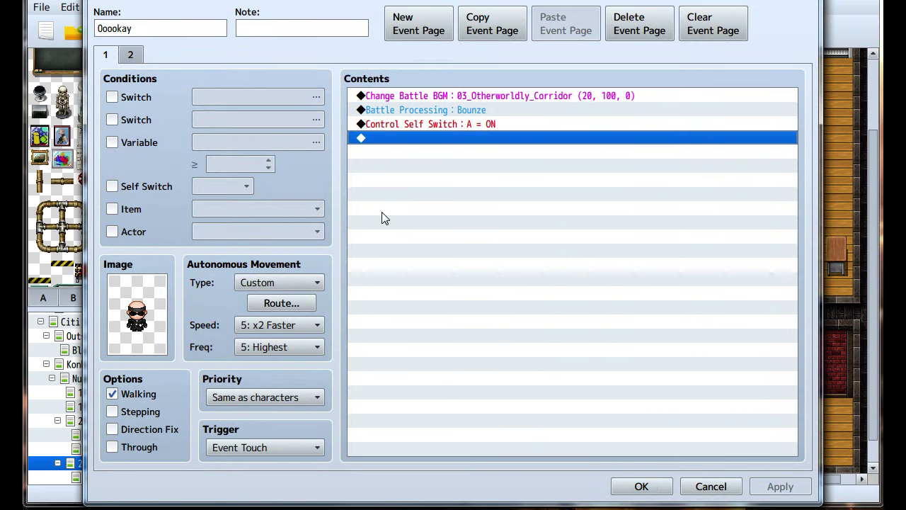
click(131, 55)
double_click(126, 323)
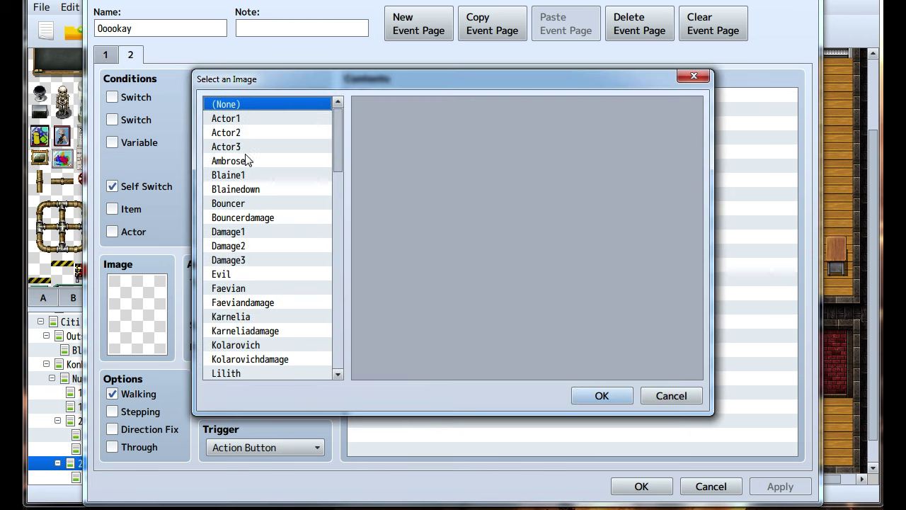
click(243, 217)
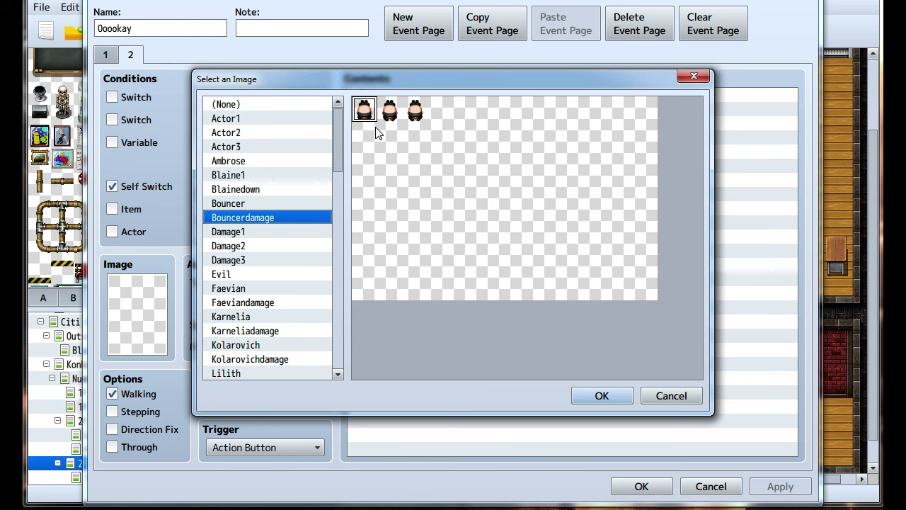
click(390, 109)
click(602, 397)
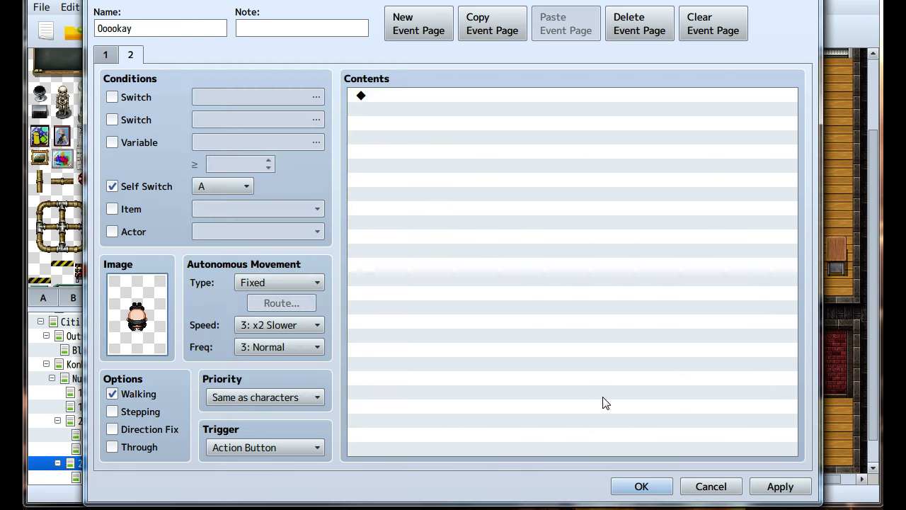
Add a Show Text command reading "\c[8]0 3 2 2" to the bouncer event's second page and apply it.
double_click(480, 270)
click(437, 103)
text(\c[8] 0)
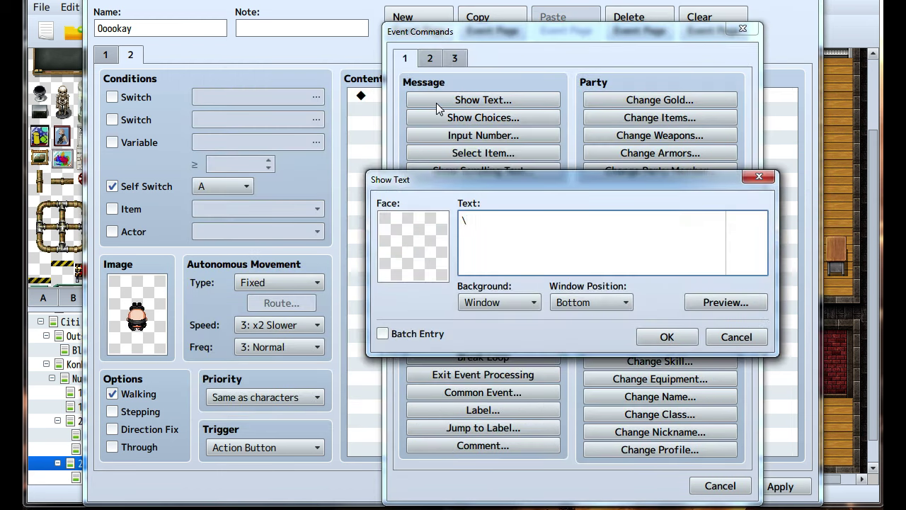
key(BackSpace)
key(BackSpace)
text(0 3 2 2)
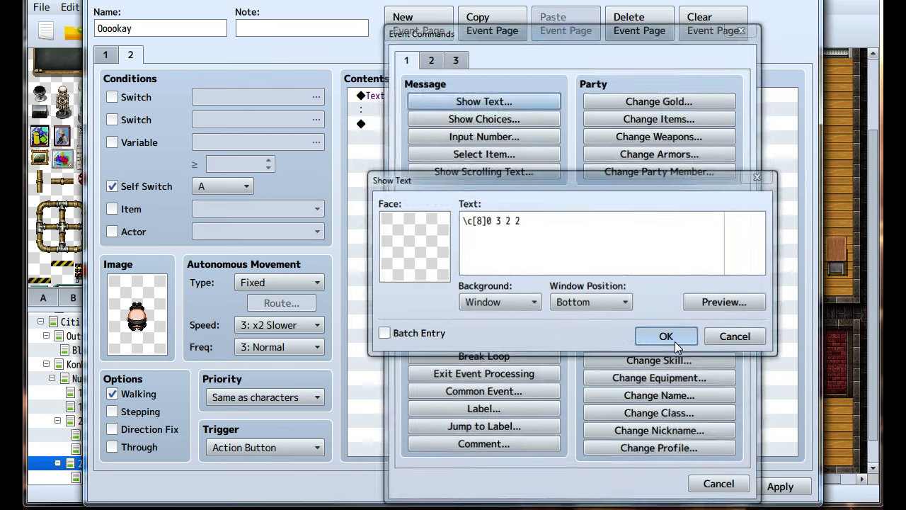
click(673, 338)
click(779, 487)
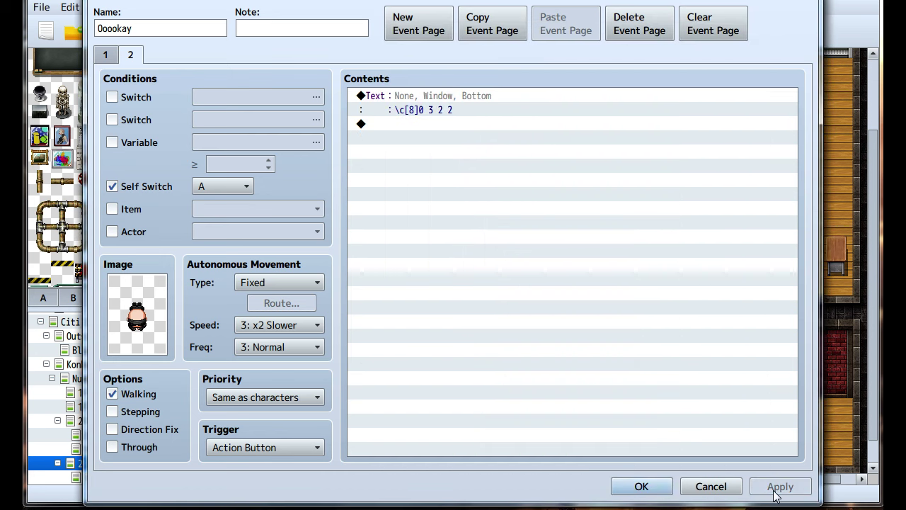
Insert a Show Text message reading "He was carrying a note." above the code message and apply the change.
click(410, 93)
right_click(410, 94)
click(429, 97)
click(427, 98)
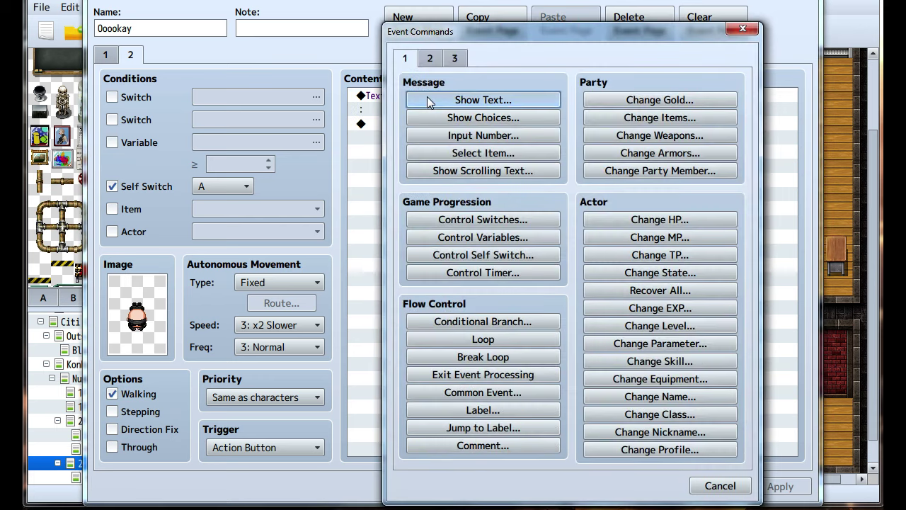
text(He was carrying an ote.)
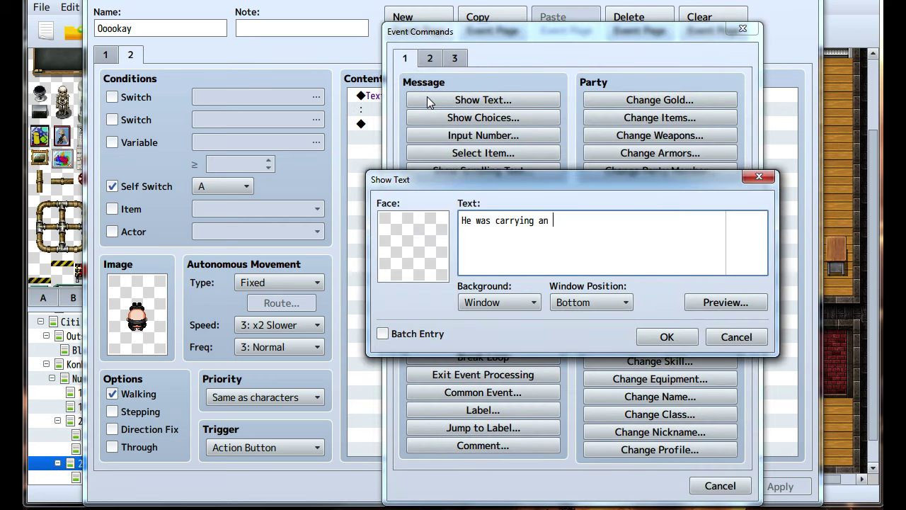
key(BackSpace)
key(BackSpace)
key(BackSpace)
key(BackSpace)
key(BackSpace)
key(BackSpace)
text(note.)
click(650, 334)
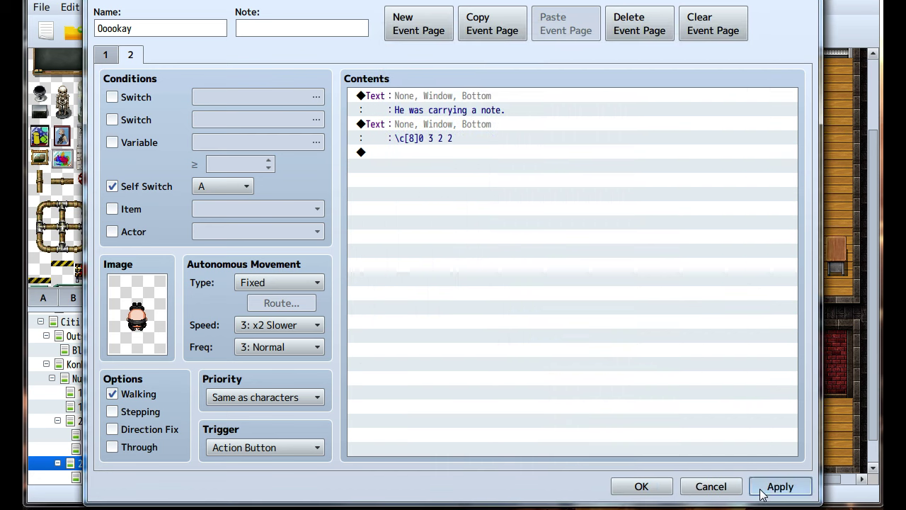
click(776, 487)
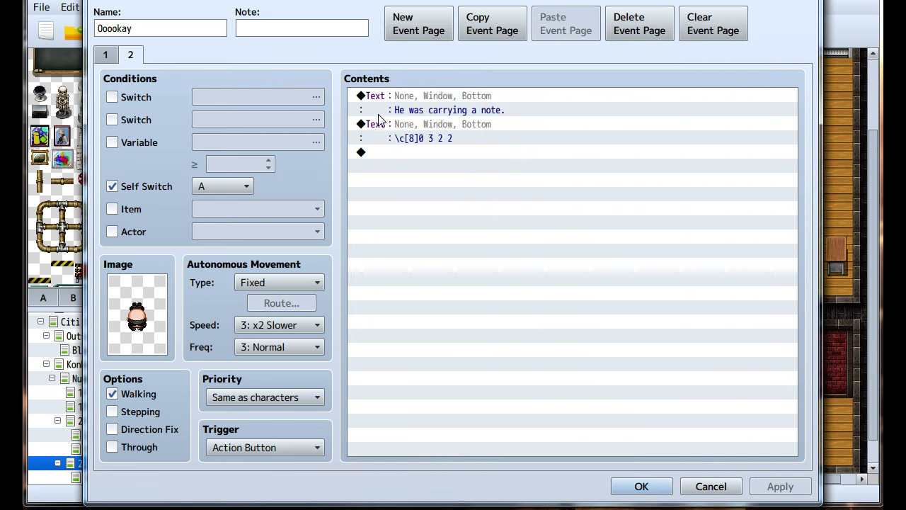
Copy both note messages to the end of the bouncer event's first page, after the self switch command, and save the event.
click(399, 101)
shift+click(397, 124)
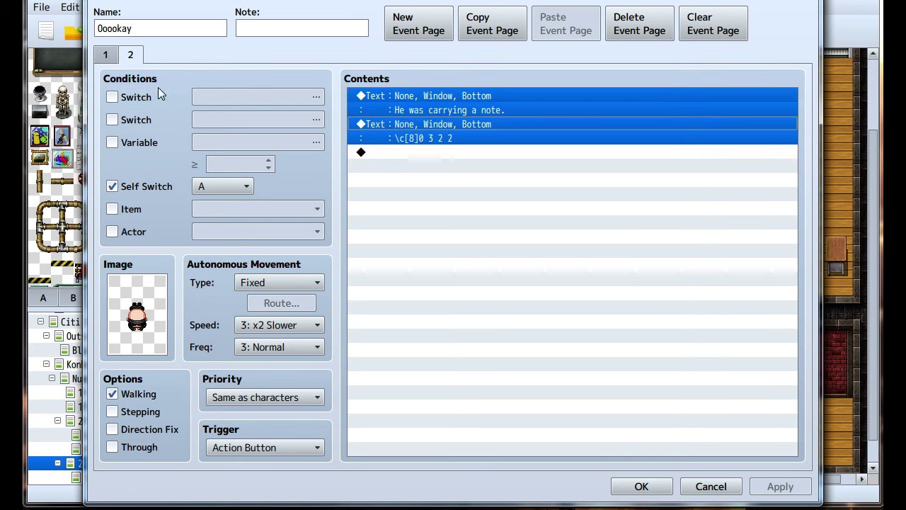
click(104, 57)
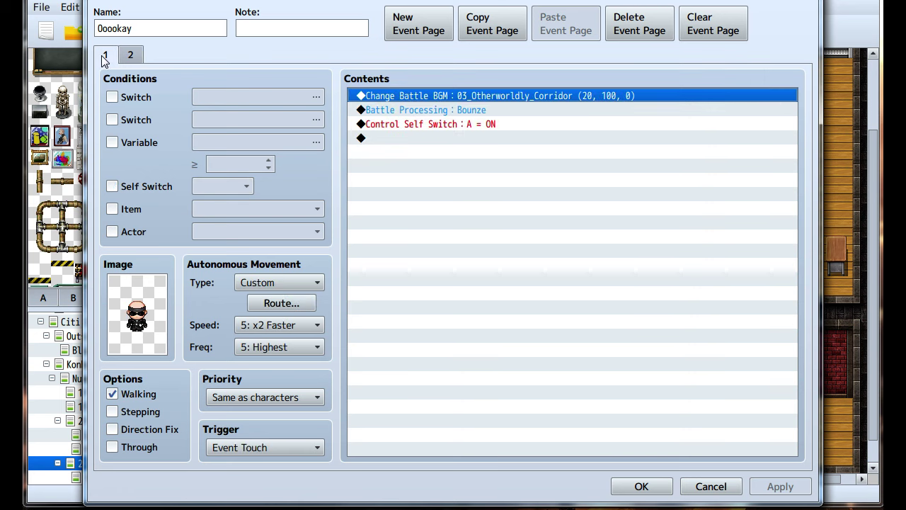
click(130, 56)
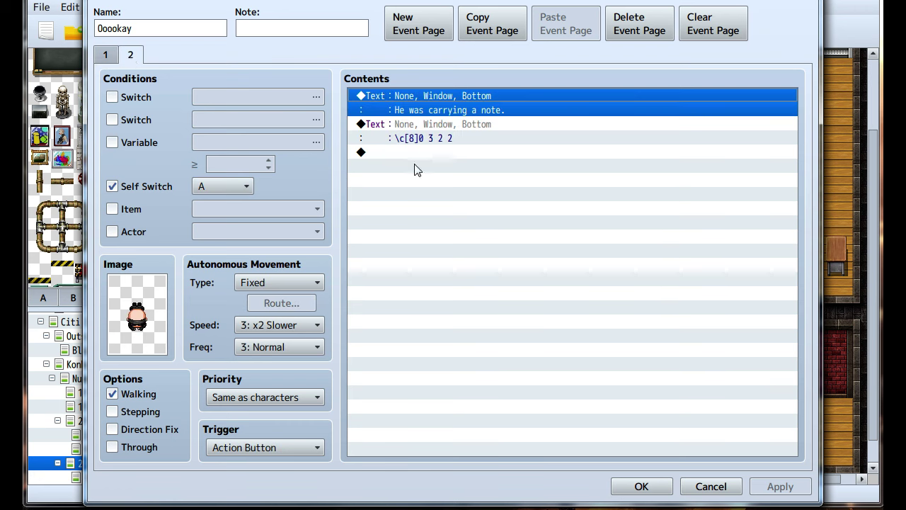
click(413, 134)
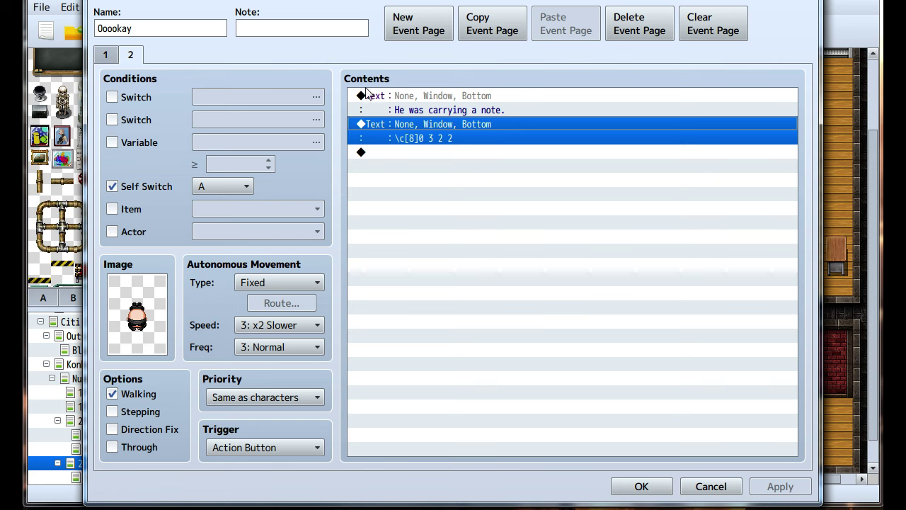
click(390, 112)
click(395, 124)
click(395, 111)
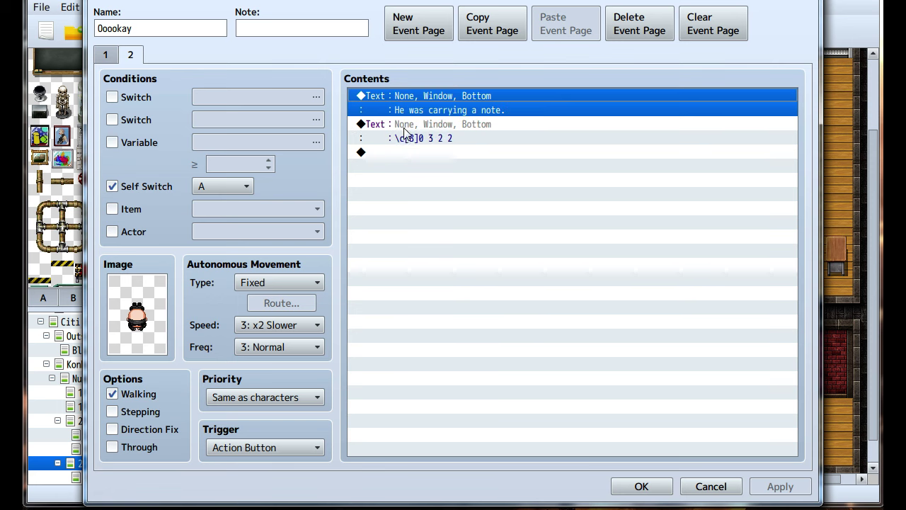
shift+click(402, 126)
key(ctrl+c)
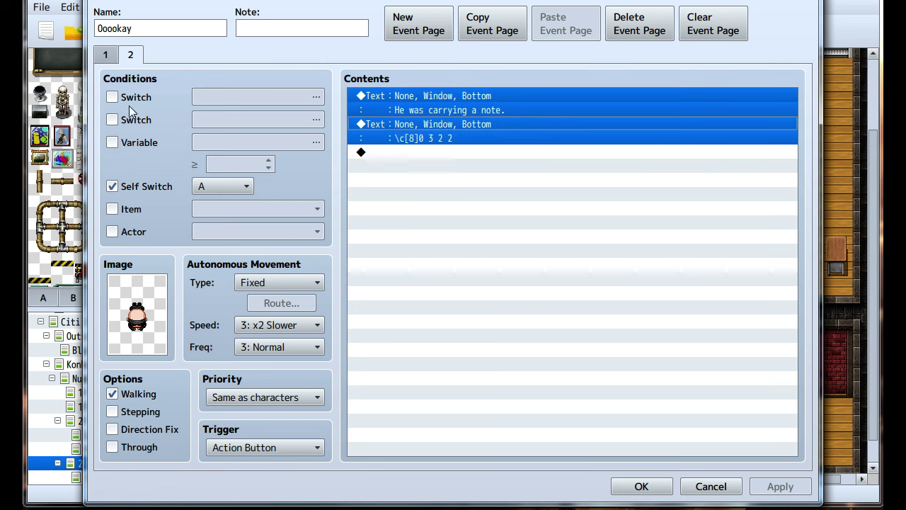
click(105, 55)
click(439, 137)
key(ctrl+v)
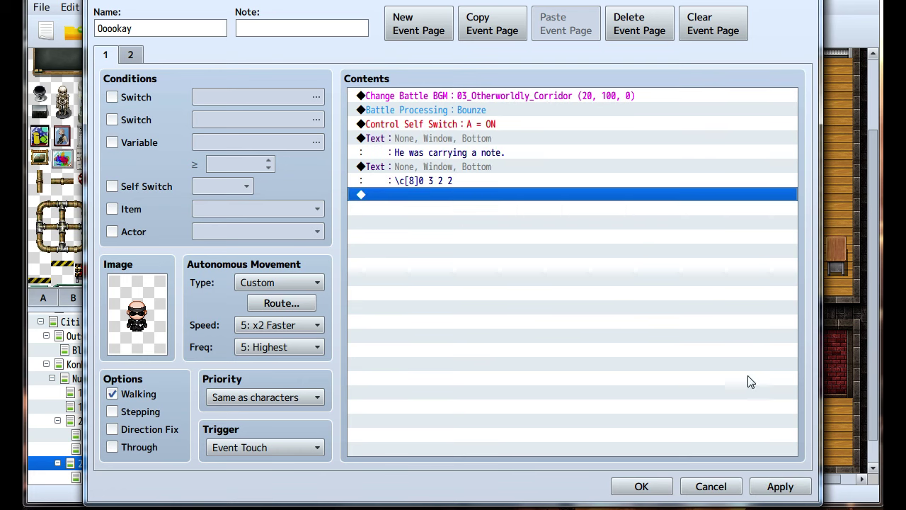
click(779, 487)
click(642, 486)
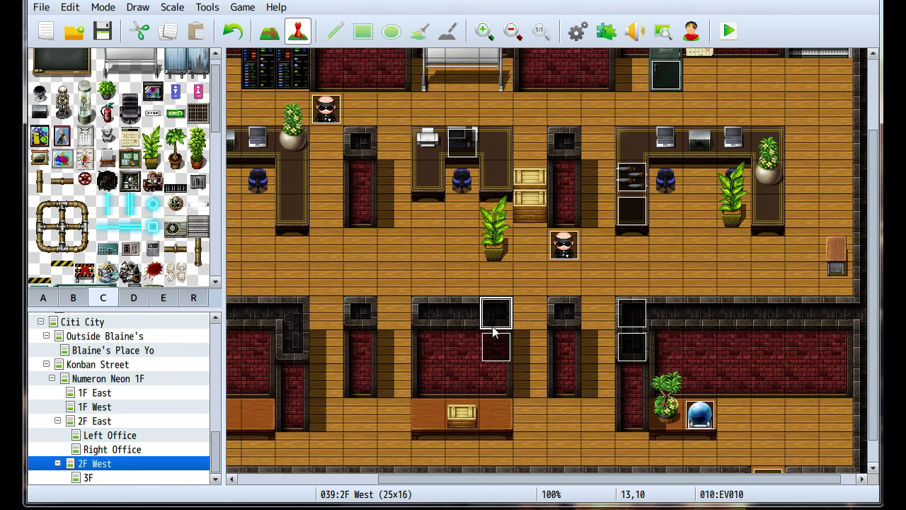
Examine the 2F West and 3F maps, comparing their rooms, desks and guard positions.
scroll(513, 335, down, 1)
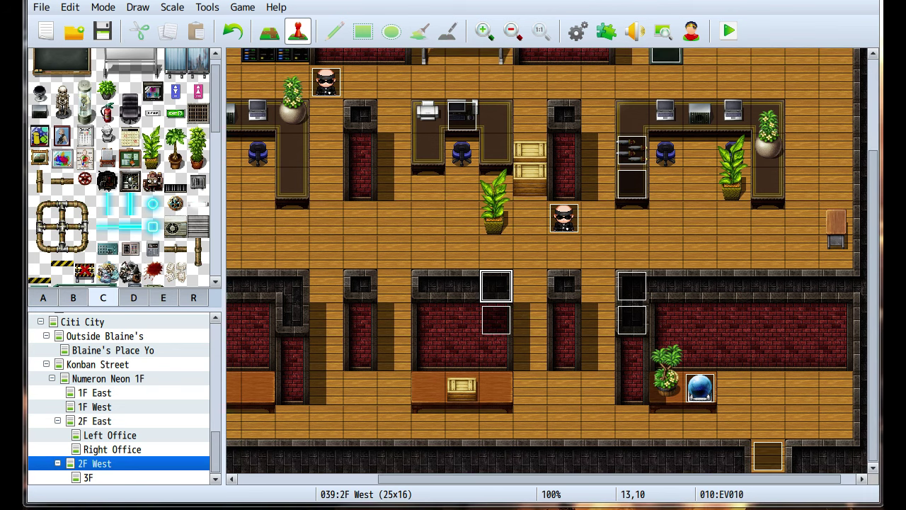
drag(25, 211, 0, 195)
middle_drag(455, 207, 551, 344)
click(117, 476)
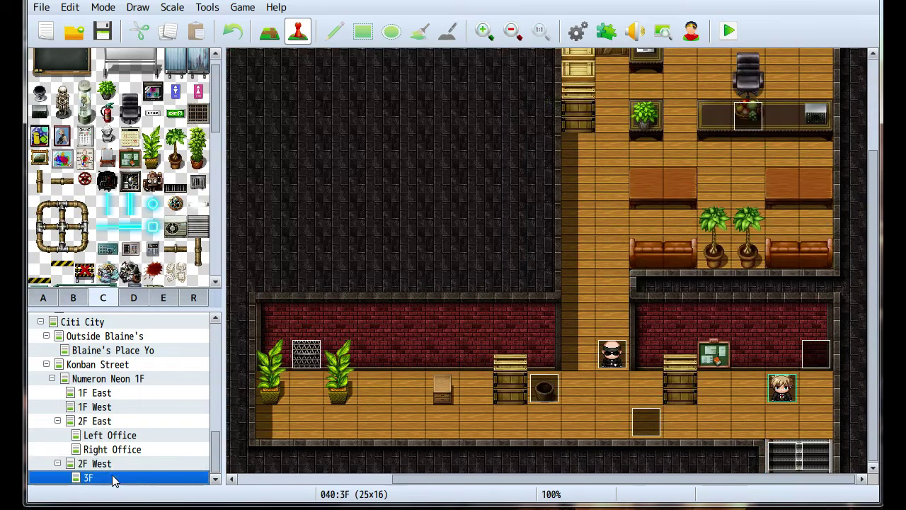
click(139, 463)
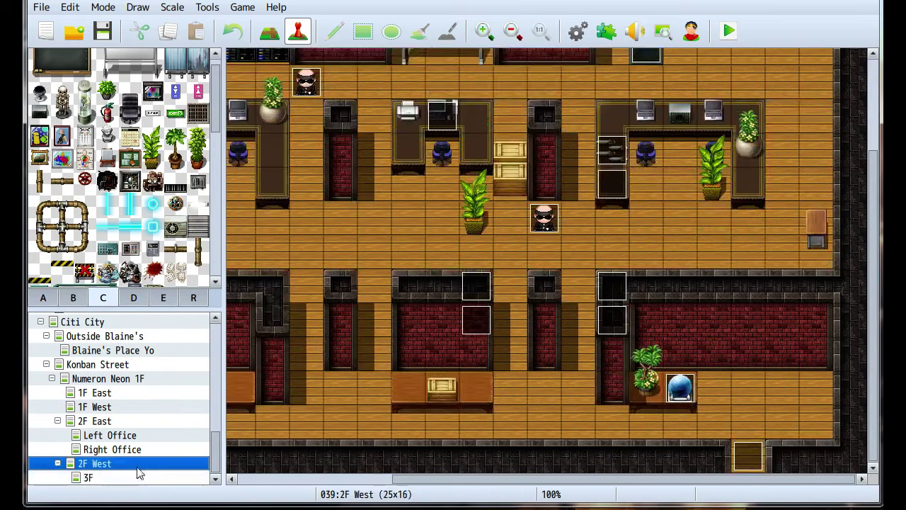
middle_drag(458, 271, 453, 247)
click(170, 478)
scroll(594, 256, up, 2)
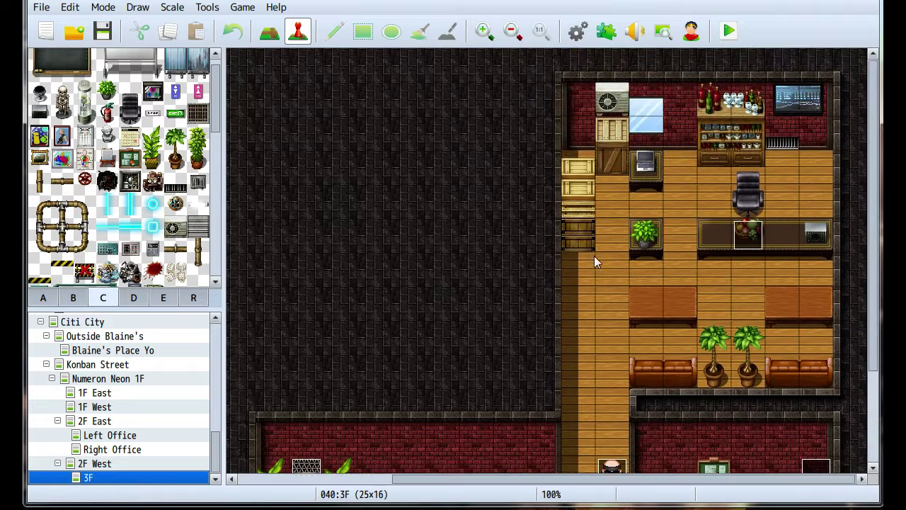
scroll(594, 255, down, 2)
click(92, 464)
middle_click(548, 307)
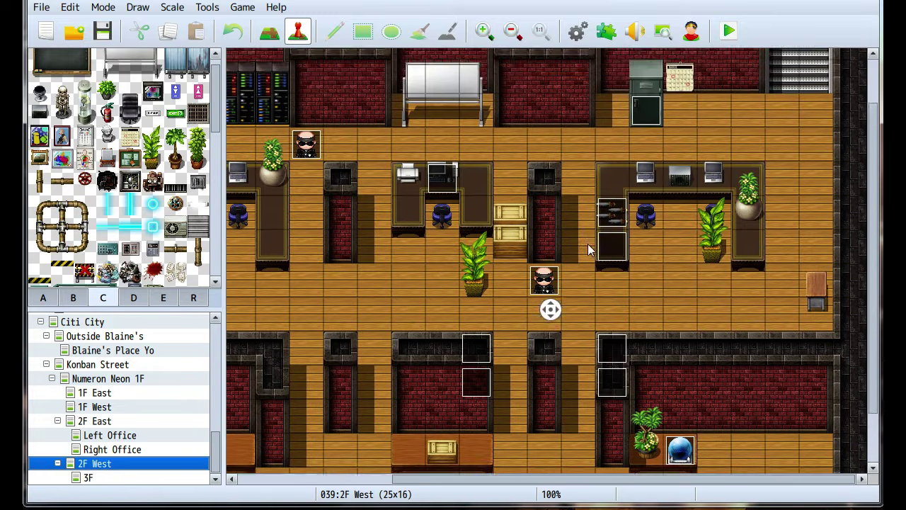
On the Numeron Neon 1F barkeeper event's second page, under "Now maybe you can help me.", insert choices "Yeager Solan." and "Any codes?".
click(106, 379)
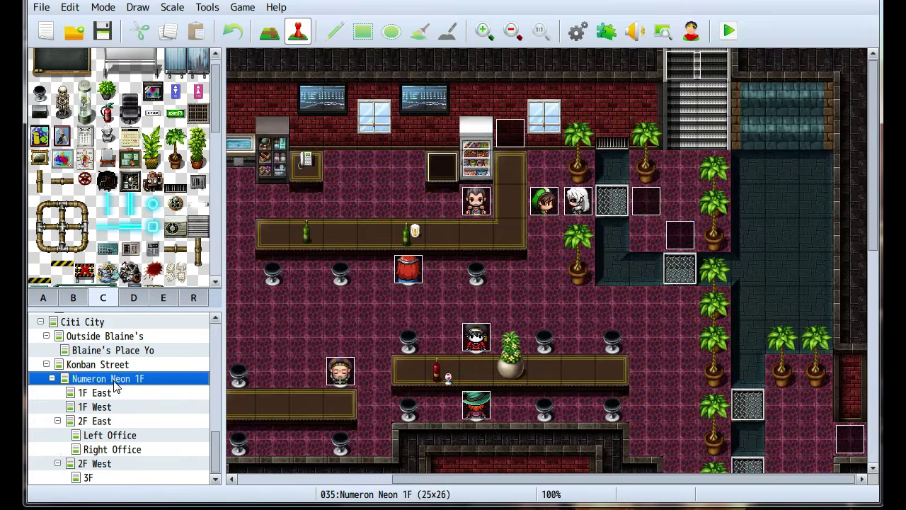
double_click(473, 202)
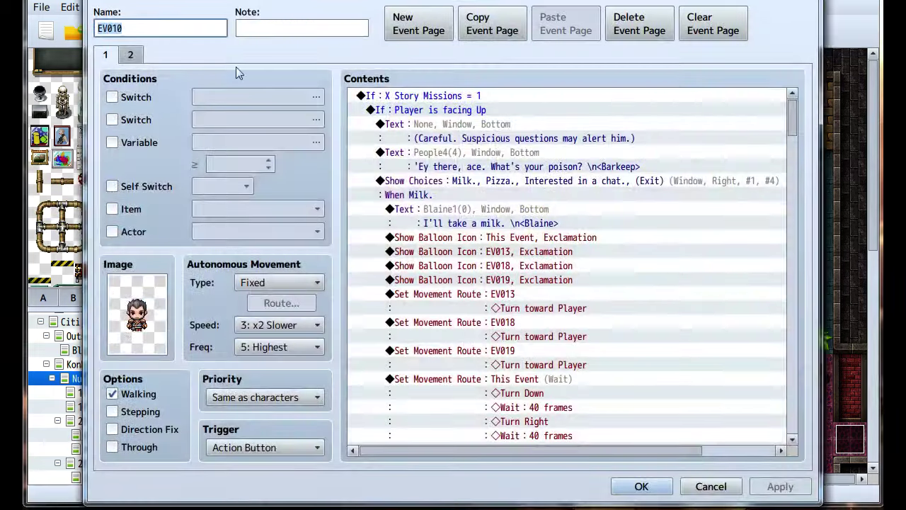
click(130, 55)
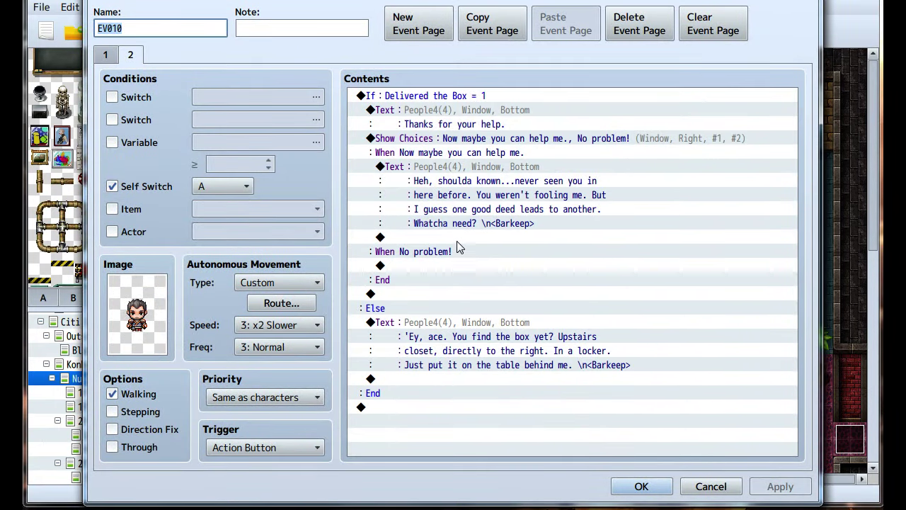
double_click(425, 238)
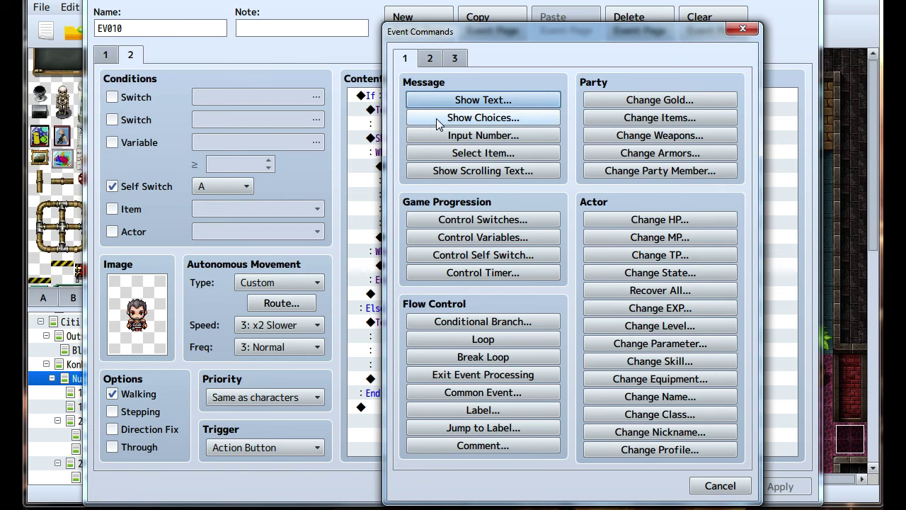
click(437, 119)
text(Yeager Soland)
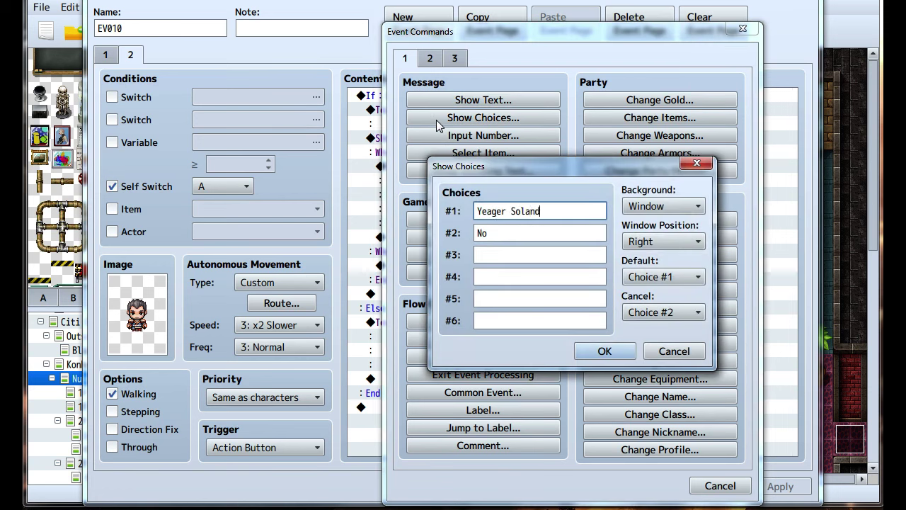
key(BackSpace)
key(Tab)
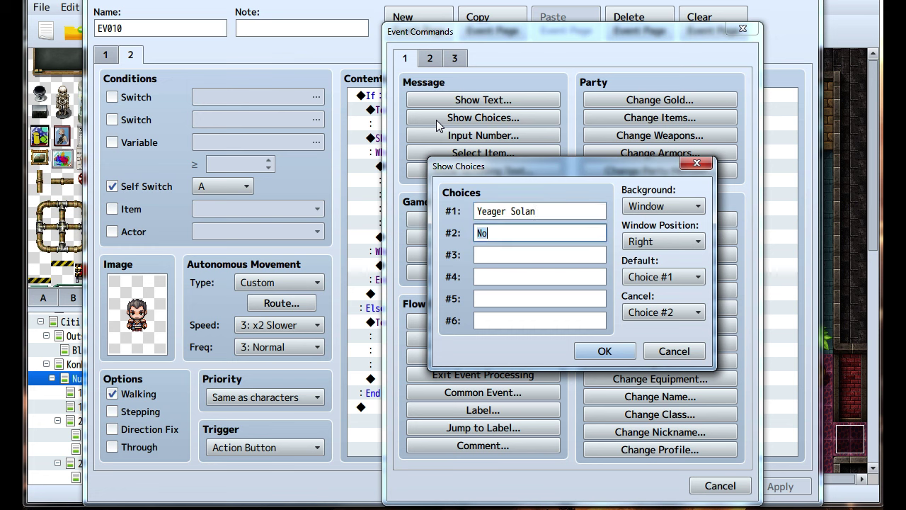
text(Any codes?)
click(576, 212)
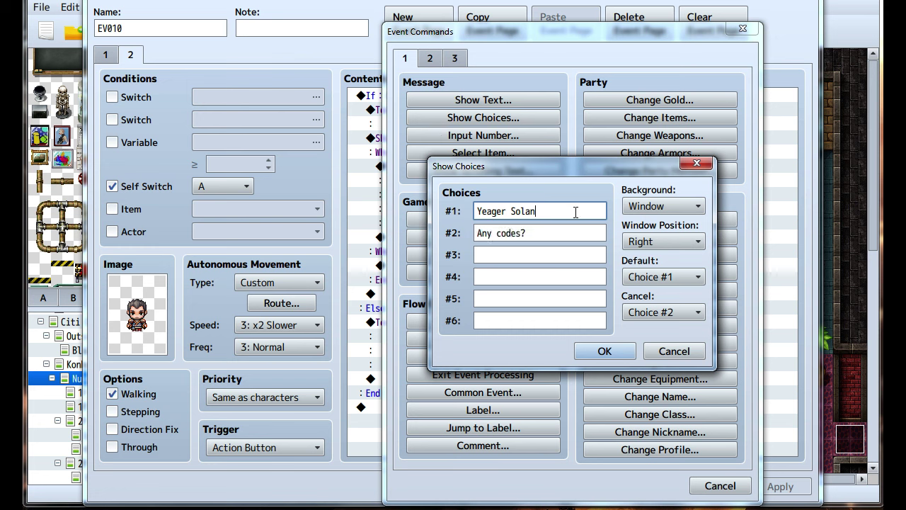
click(557, 253)
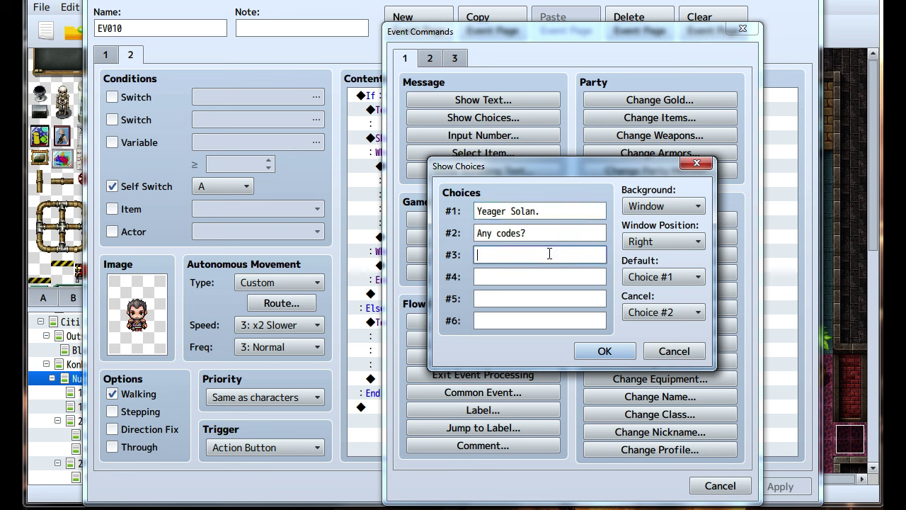
text(Files and information.)
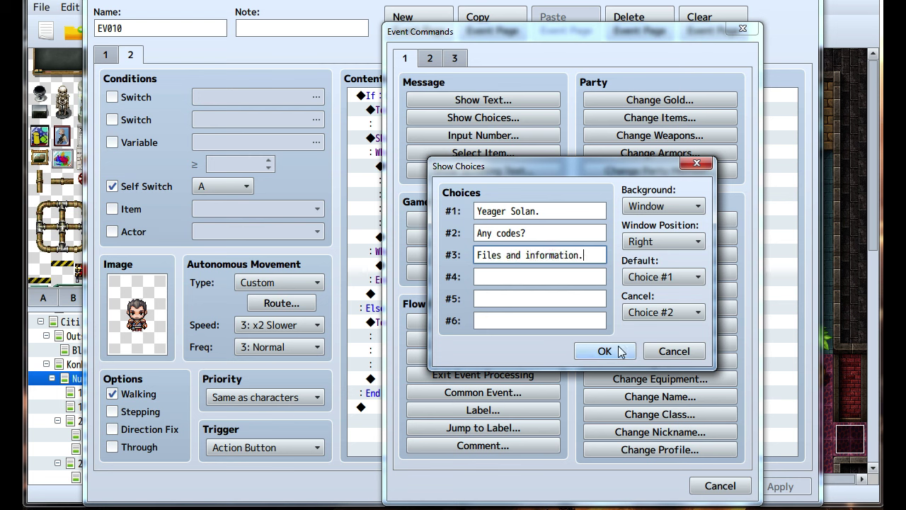
click(646, 315)
click(637, 411)
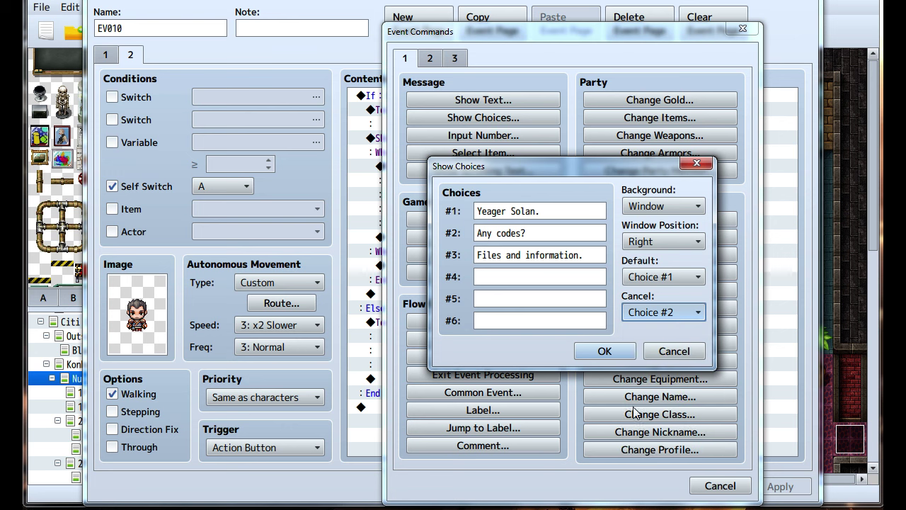
click(498, 286)
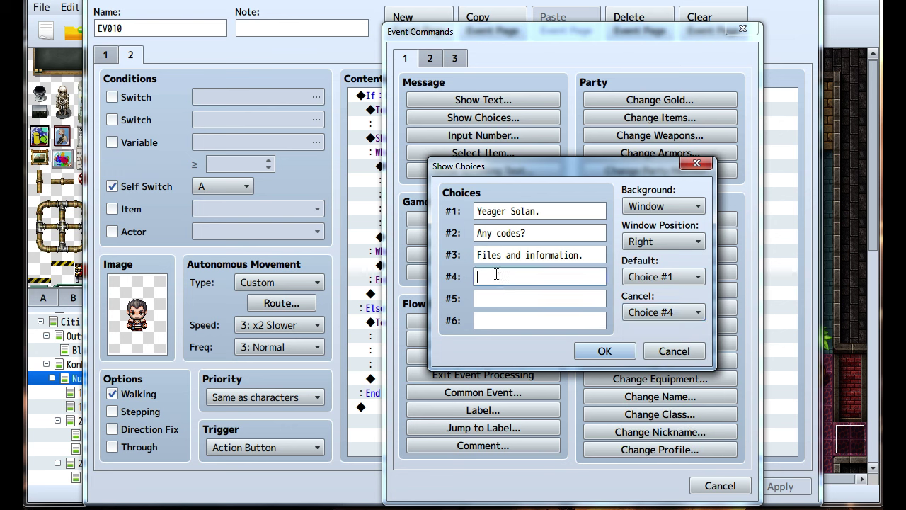
Set the third choice to "(Exit)", assign Choice #3 as the cancel option, and insert the Show Choices command.
triple_click(587, 254)
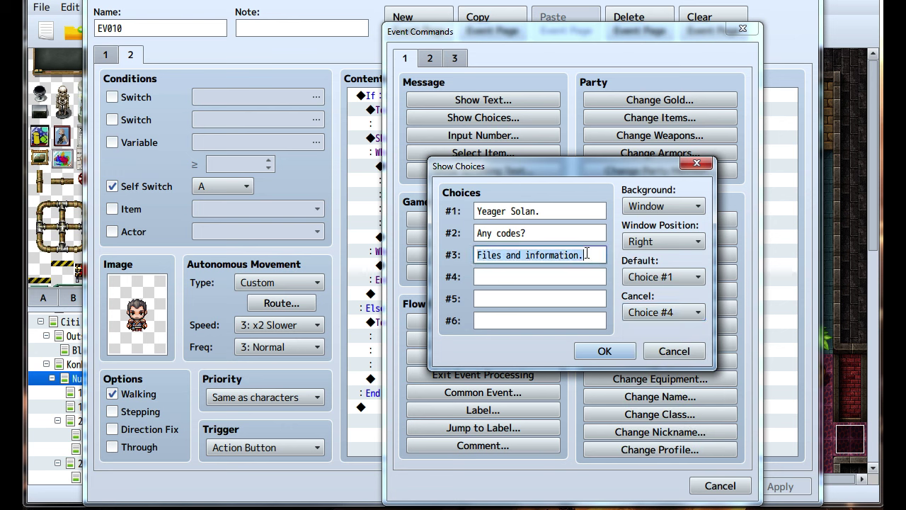
text((Exit))
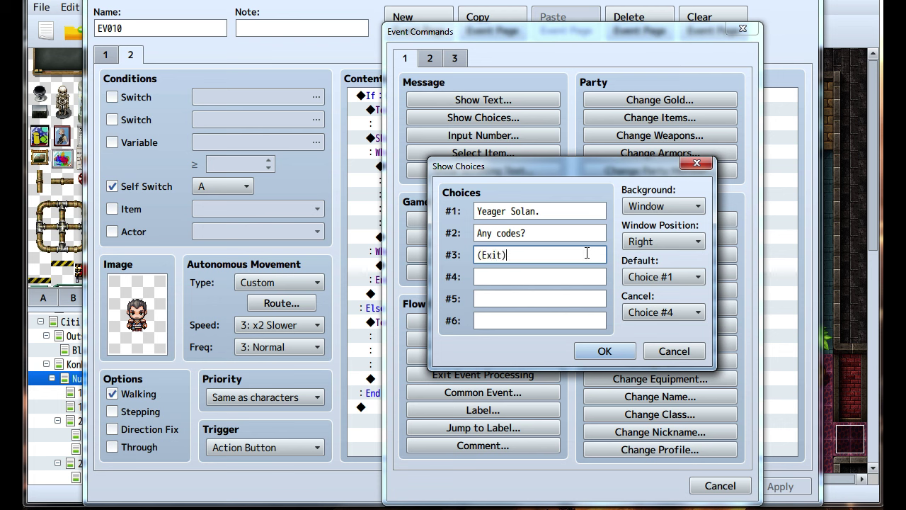
click(664, 312)
click(659, 394)
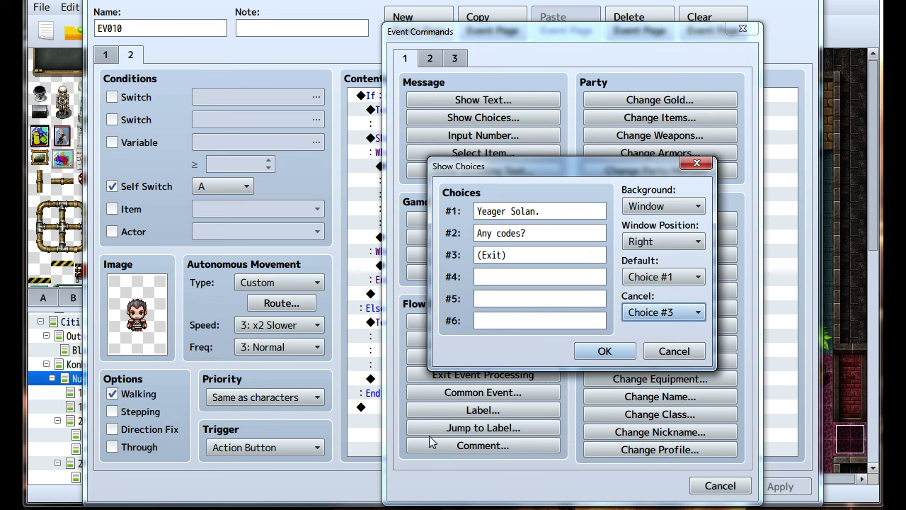
click(606, 351)
Add to the "Yeager Solan." branch, with Blaine1's third face: "Can you tell me anything about Yeager Solan? It's really important I find out where he's hiding. \n<Blaine>".
double_click(409, 267)
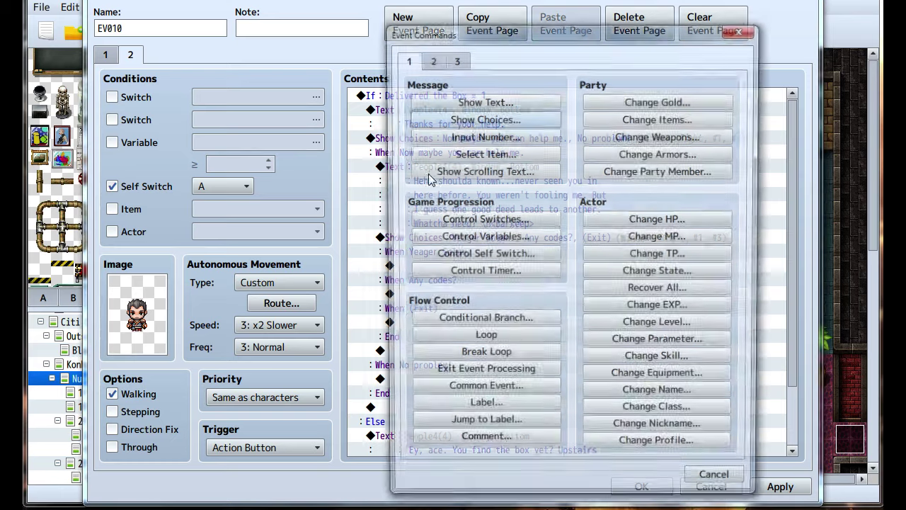
click(436, 99)
text(Can)
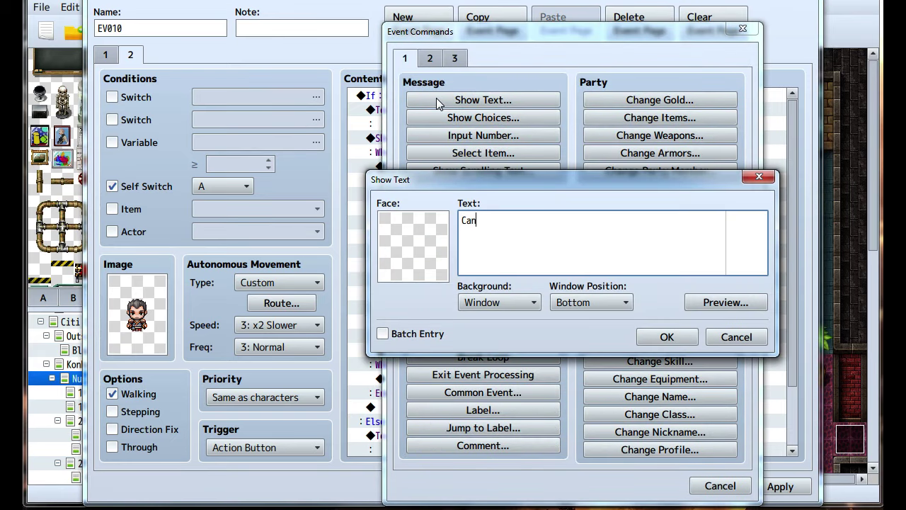
text( you tell me anything about)
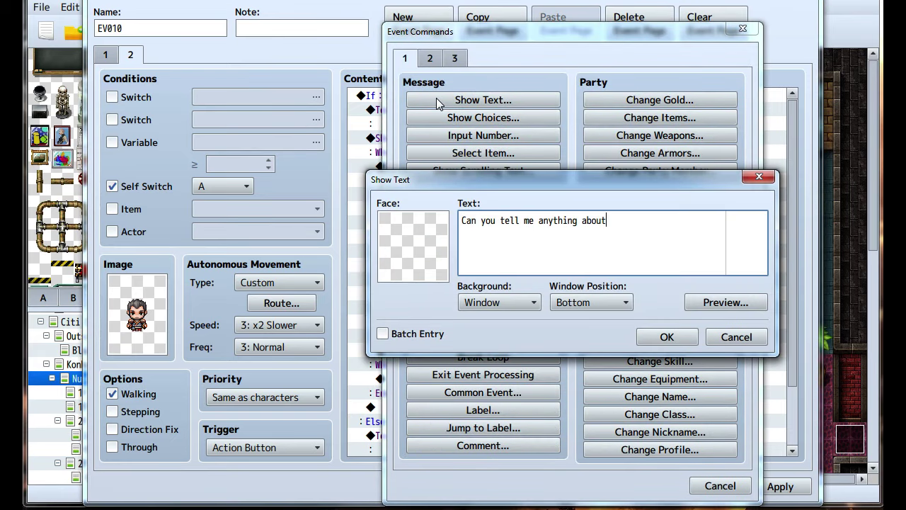
double_click(396, 247)
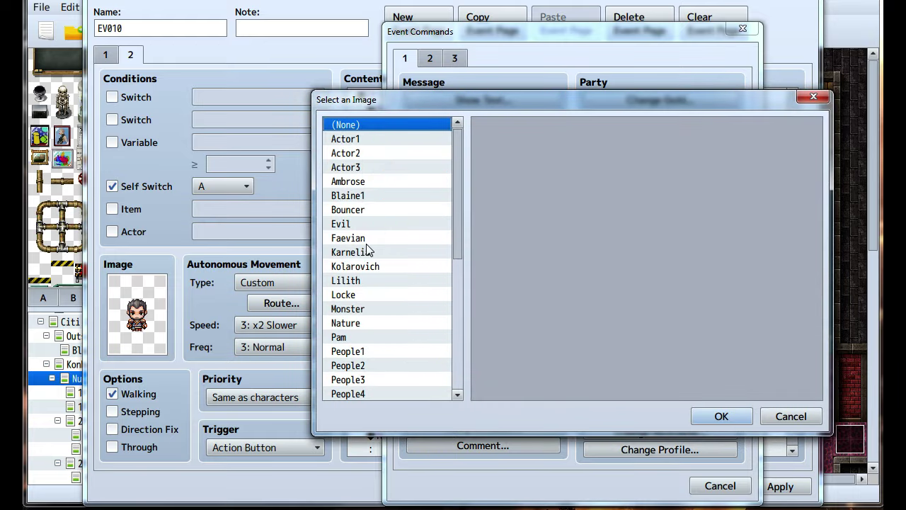
click(361, 200)
click(641, 167)
click(722, 417)
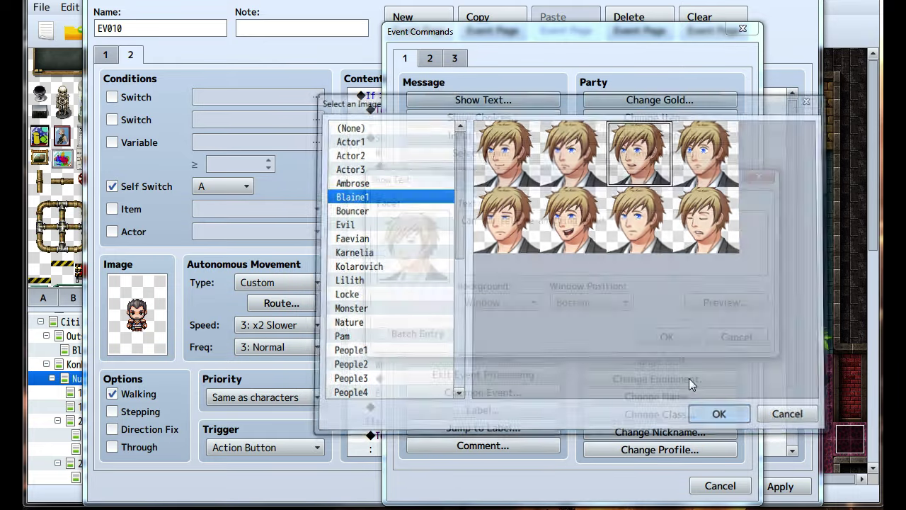
text(Yeager)
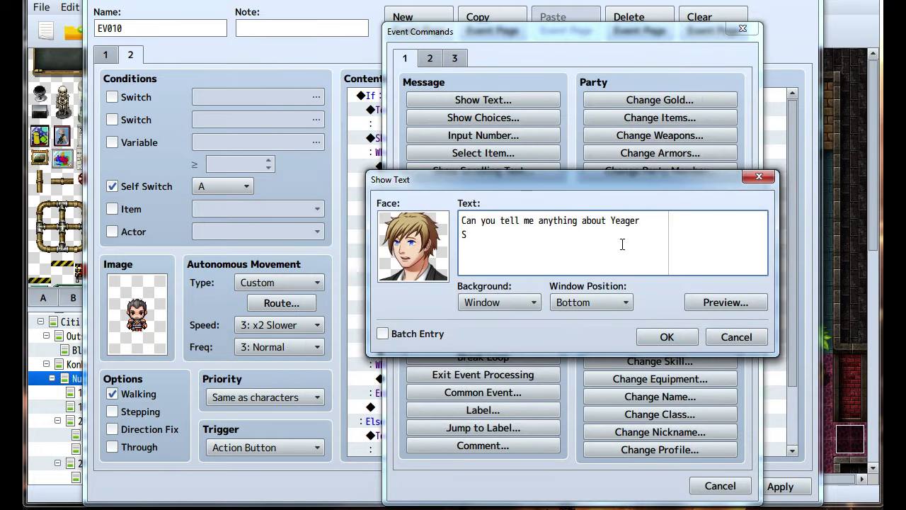
text( Solan? It's really important I find out wher)
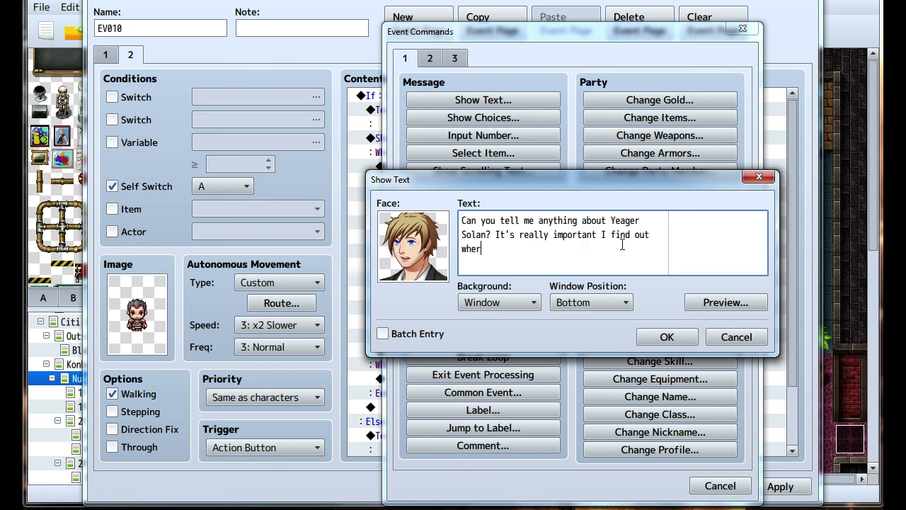
text(e he's hiding. \n<Bl)
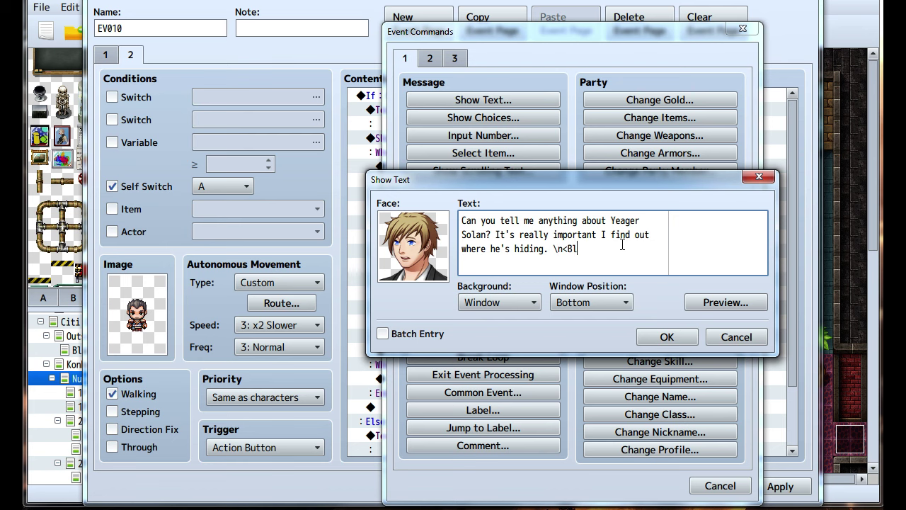
text(aine>)
click(662, 338)
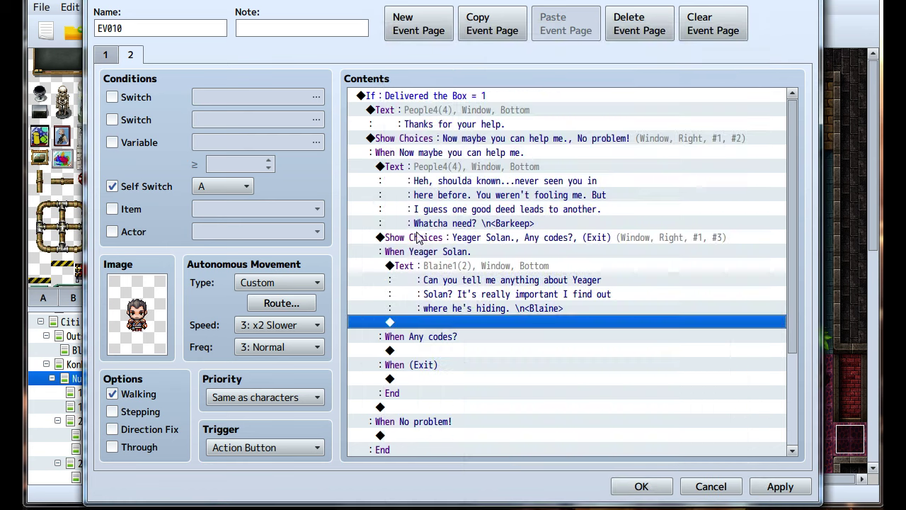
Follow Blaine's question with the bearded People4 face saying "Eehhh, sorry kid. I know he's been around, but don't got nothin' personal on him myself. \n<Barkeep>".
double_click(418, 327)
click(449, 100)
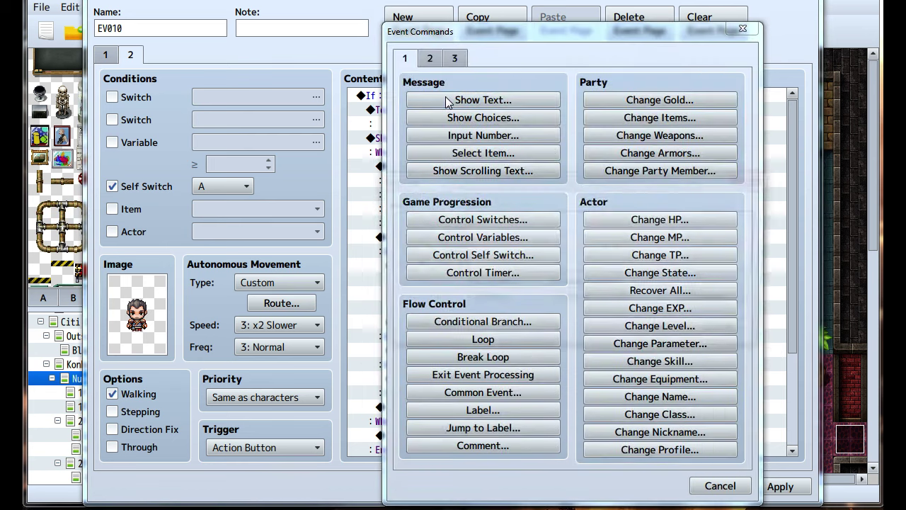
text(Eehhh, sorry k)
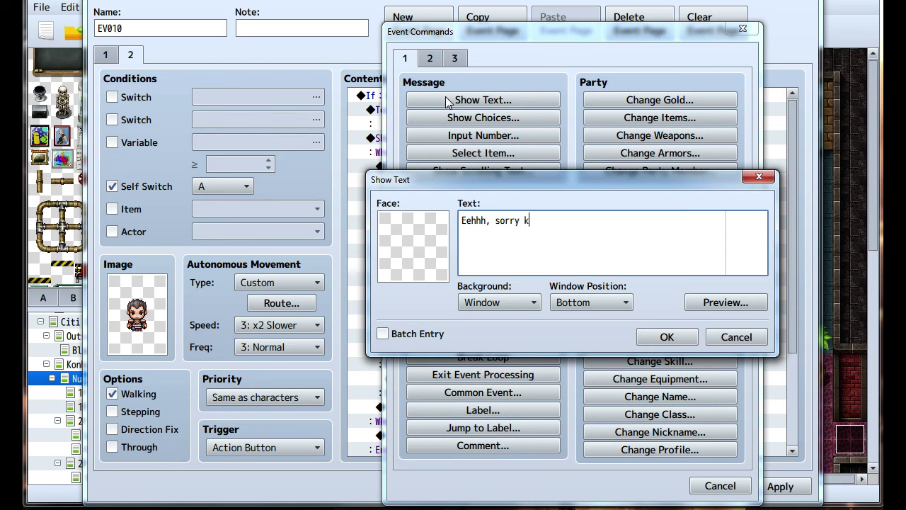
text(id. I know he's been)
double_click(414, 245)
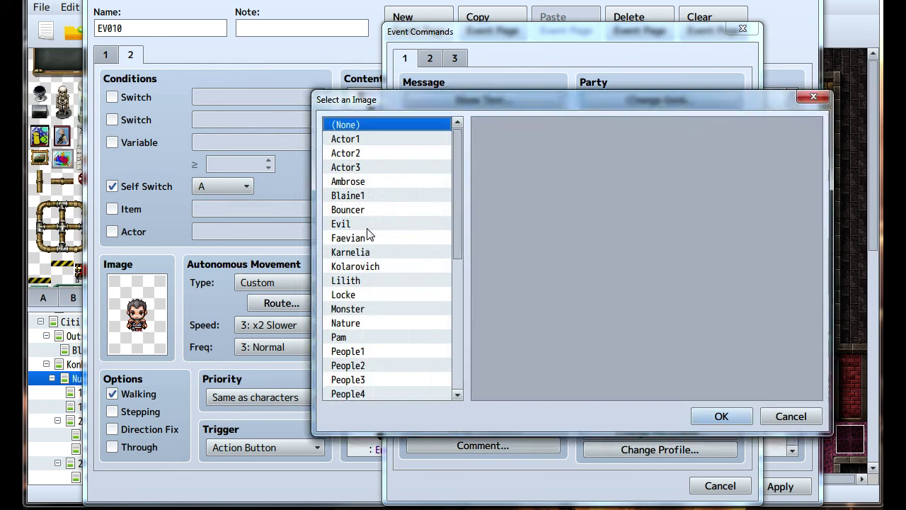
click(359, 394)
click(514, 247)
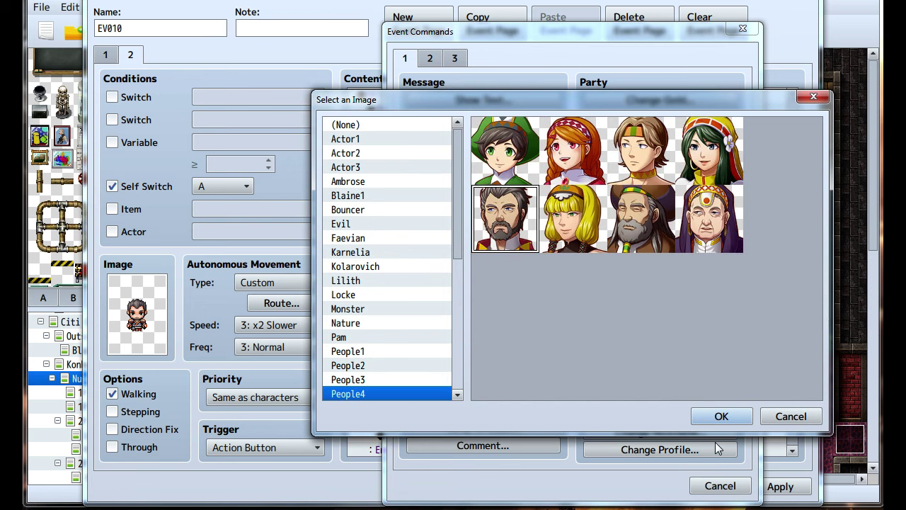
click(722, 417)
text(n ar)
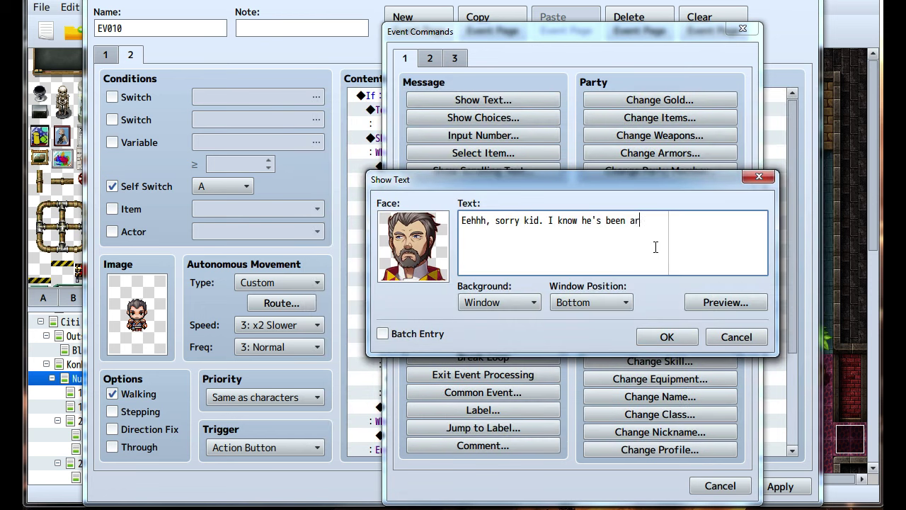
text(ound,)
key(Return)
text(but don't got n)
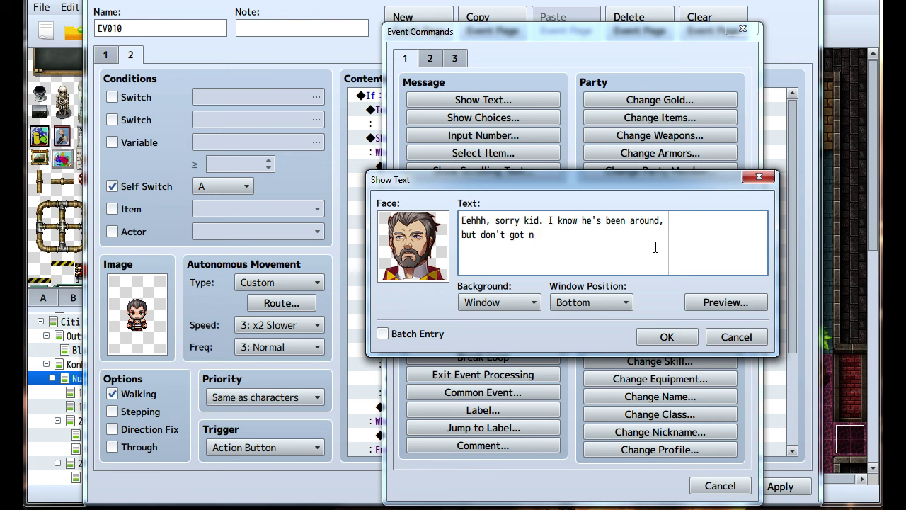
text(ithin' personal on mim)
key(Return)
text(myself. \)
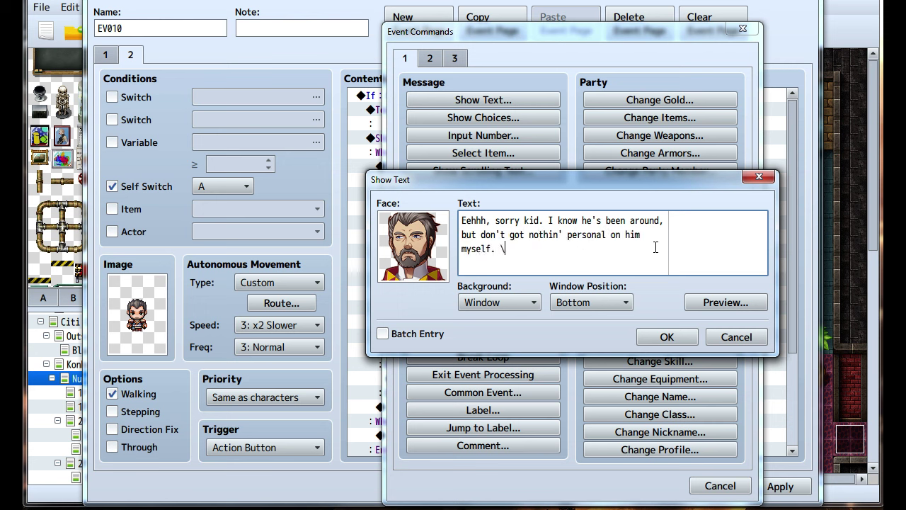
text(n<Bla)
key(BackSpace)
key(BackSpace)
text(ark)
click(681, 338)
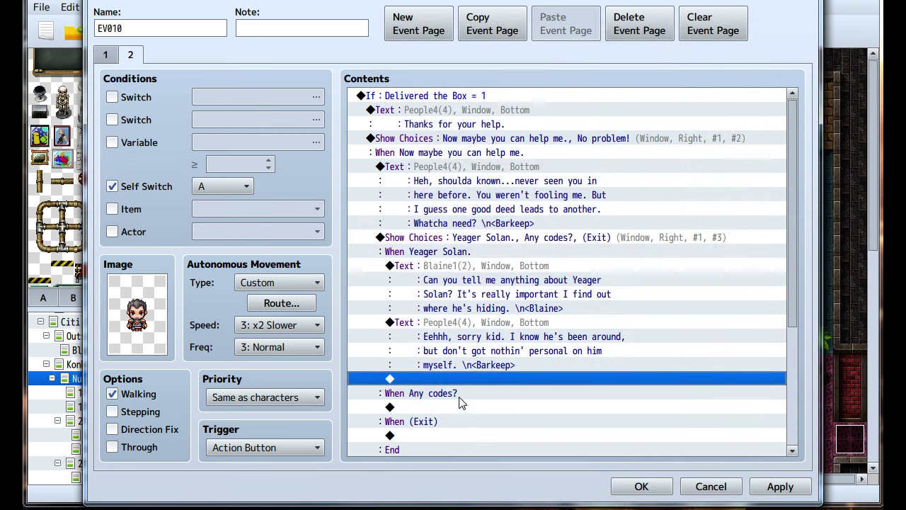
Add a text message to the "Any codes?" branch: "I may have to sneak around. Are there any security codes I should know about?".
scroll(453, 385, down, 2)
double_click(398, 335)
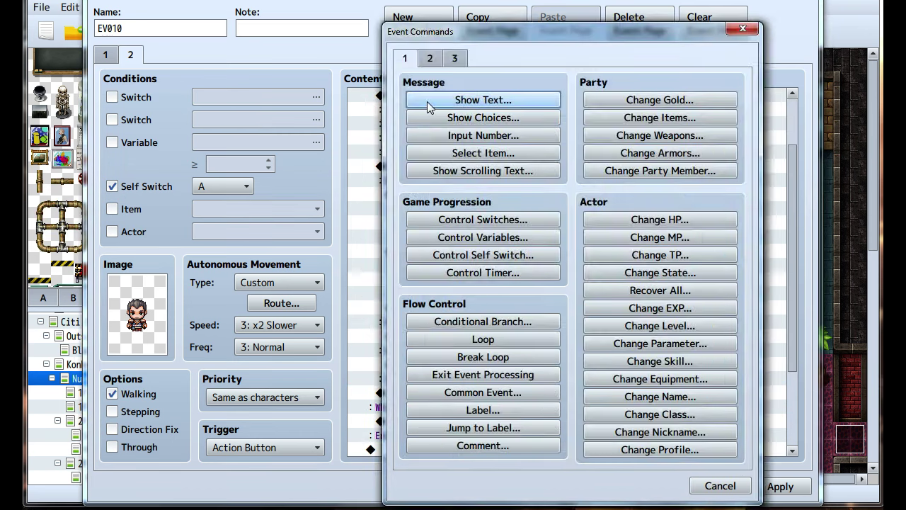
click(427, 101)
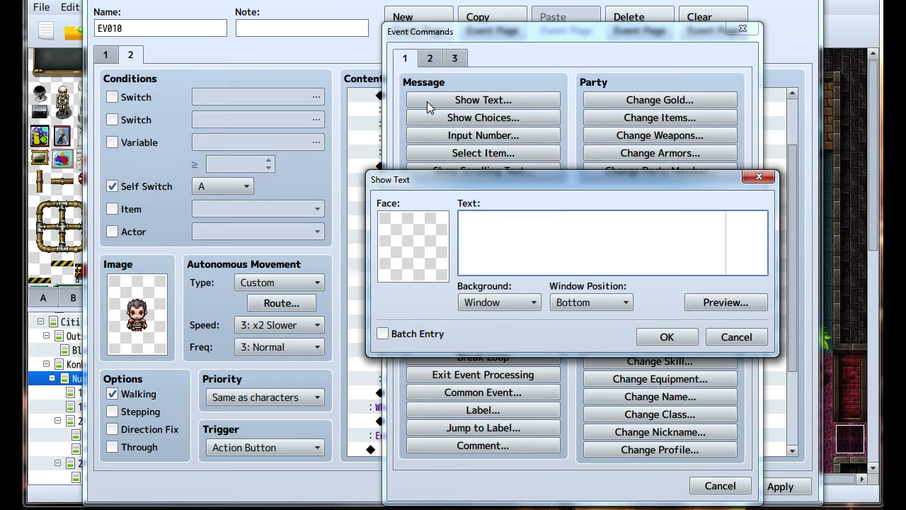
text(I may have to sneak around)
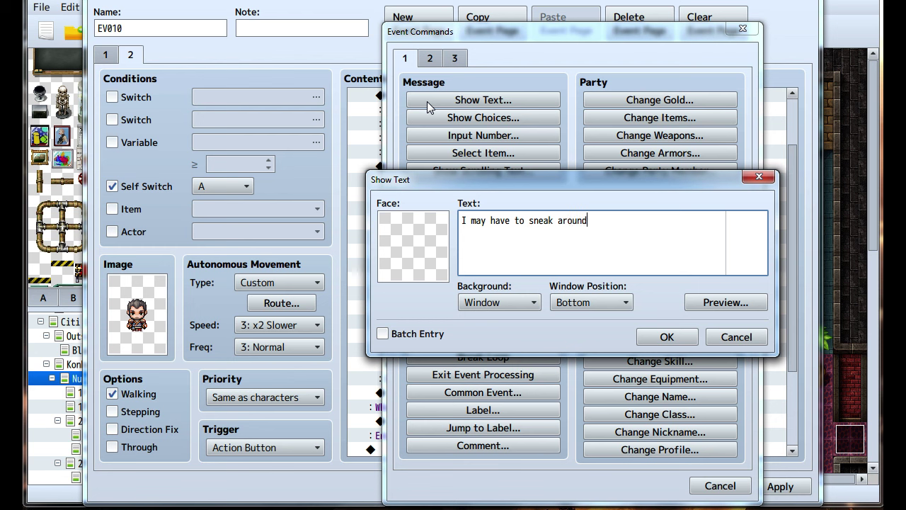
text(. Are there)
key(Return)
text(any security cod)
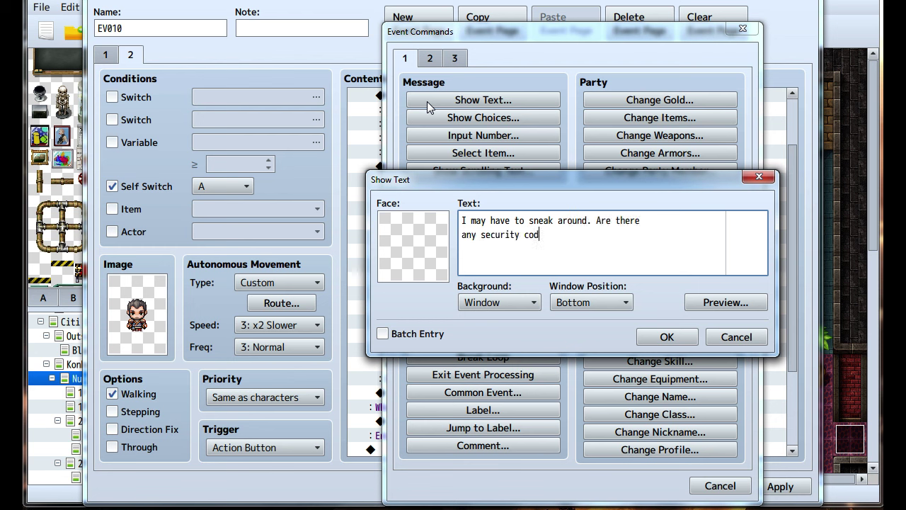
text(es I should know about?)
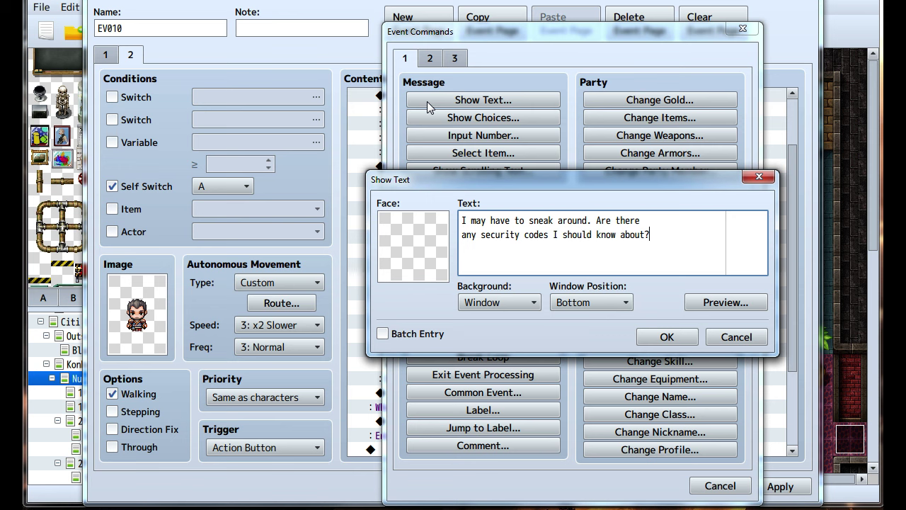
Give the security codes question Blaine1's third face, append the name tag "\n<Blaine>", and insert the message.
double_click(417, 248)
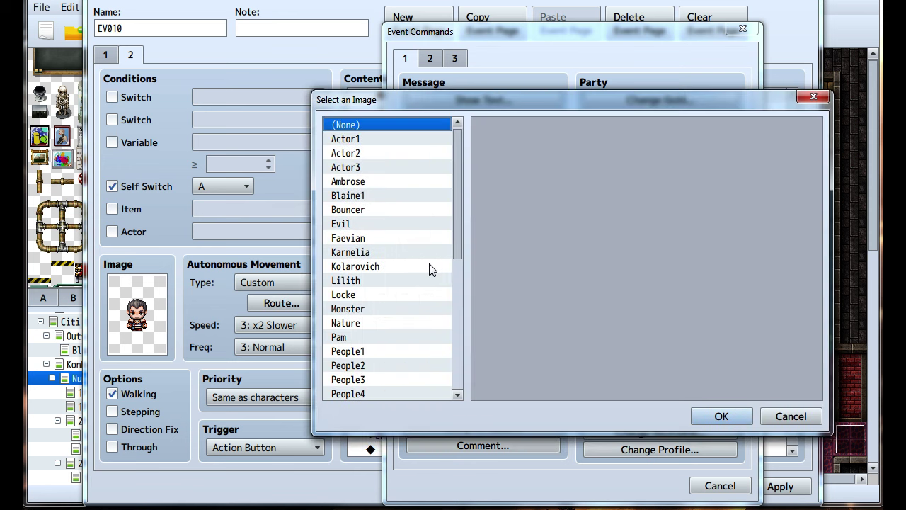
click(355, 201)
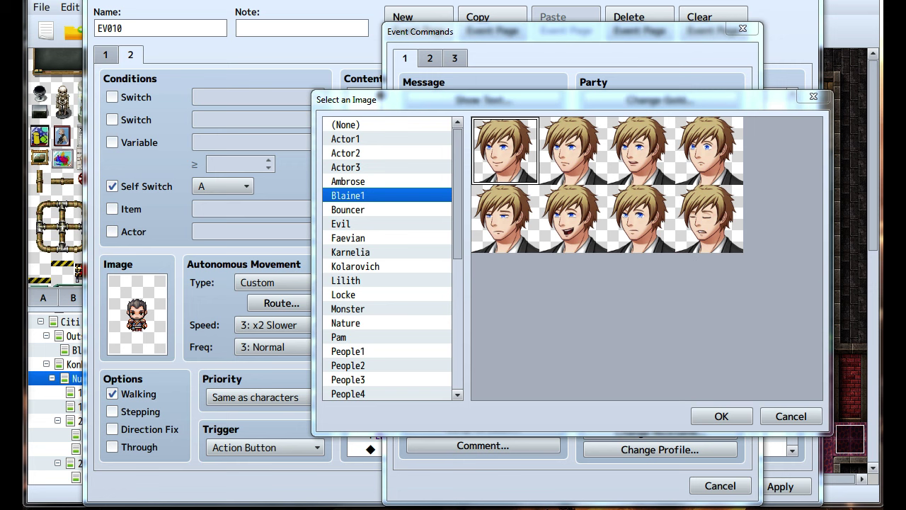
click(578, 268)
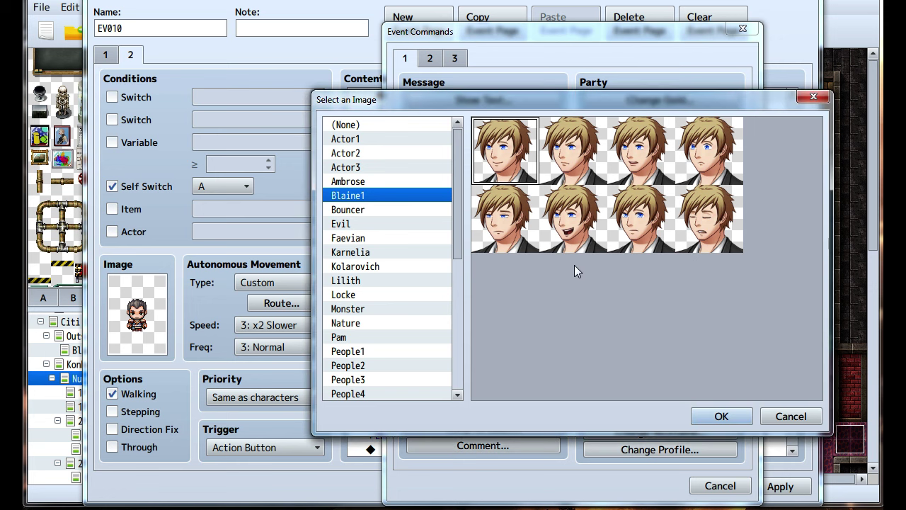
click(666, 177)
click(717, 416)
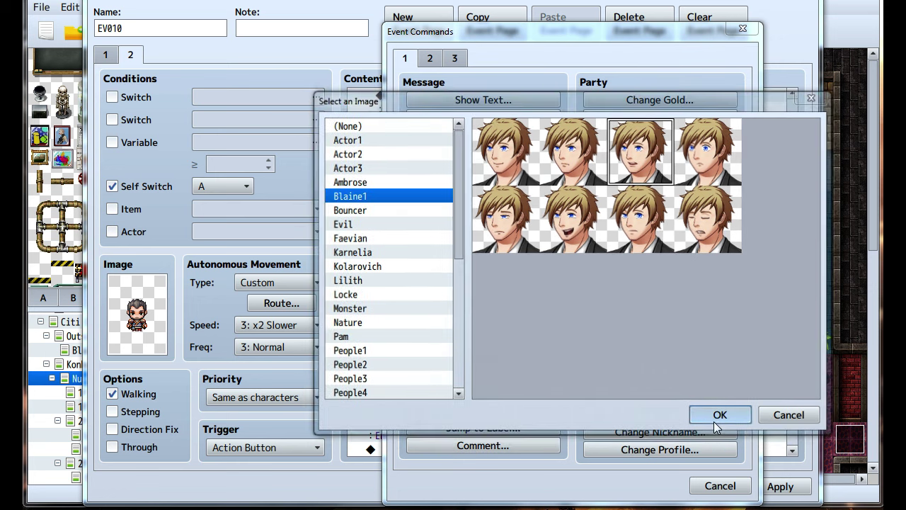
click(660, 261)
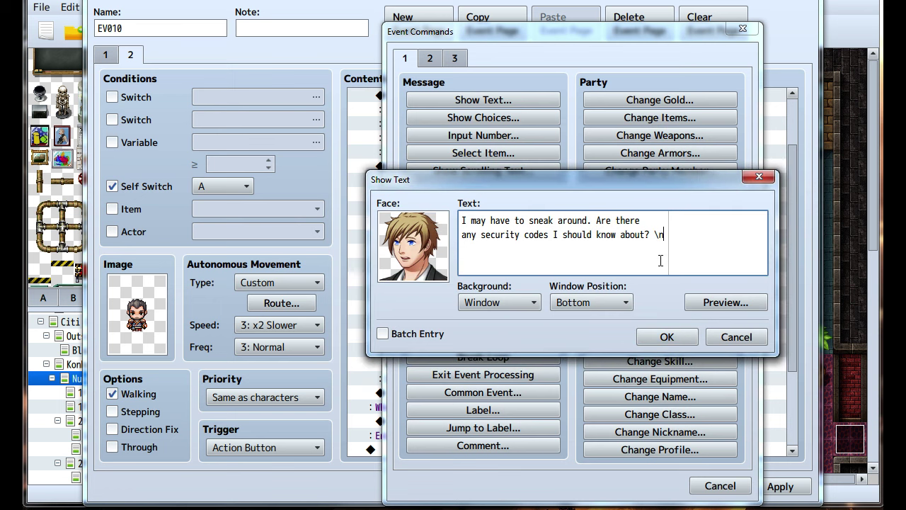
text(<Blaine>)
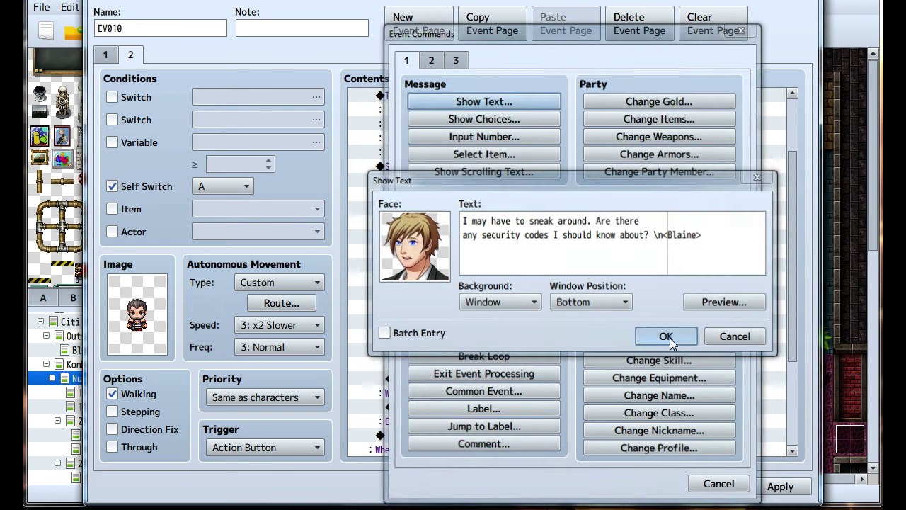
click(667, 337)
Start another text message after Blaine's codes question, using the bearded man's face from People4.
key(Return)
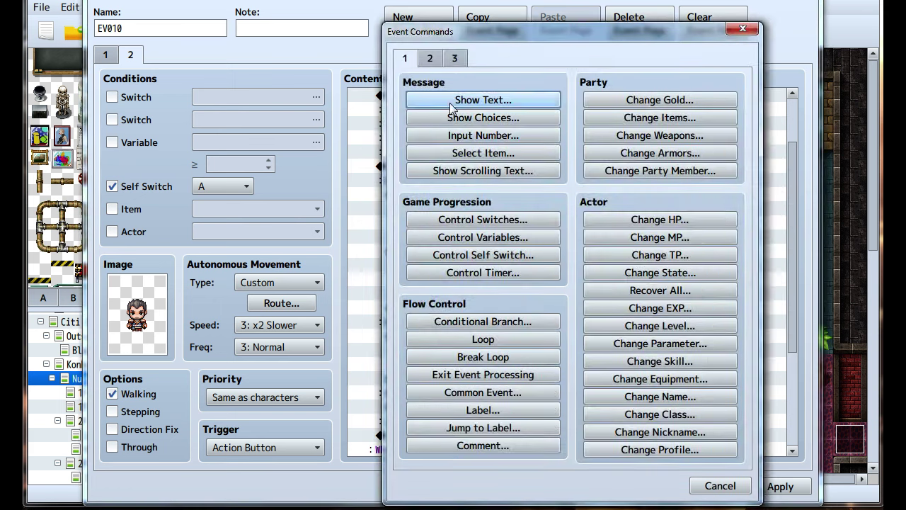
click(464, 102)
double_click(394, 256)
click(376, 394)
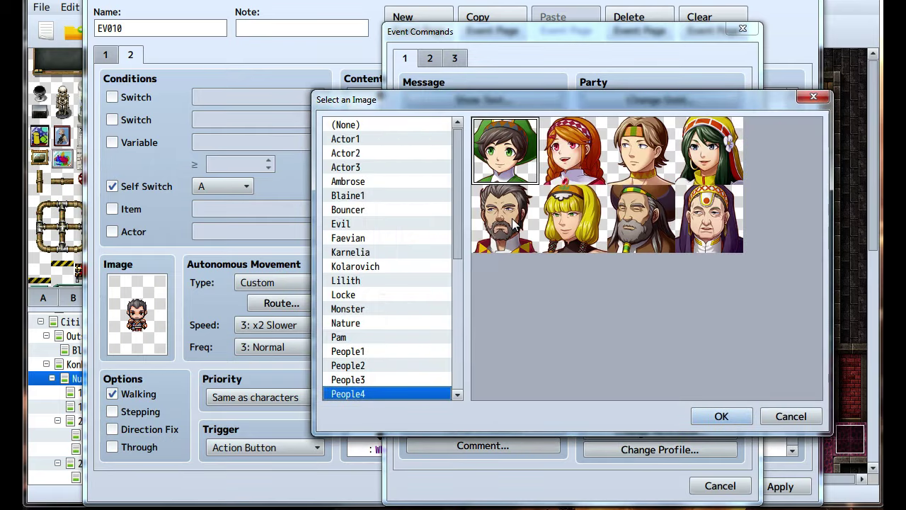
click(512, 218)
click(721, 416)
Write the barkeeper's reply "Mmm, well that keypad they got in the security office down here seems to do somethin' important. \n<Barkeep>" and insert it.
text(Mmm,)
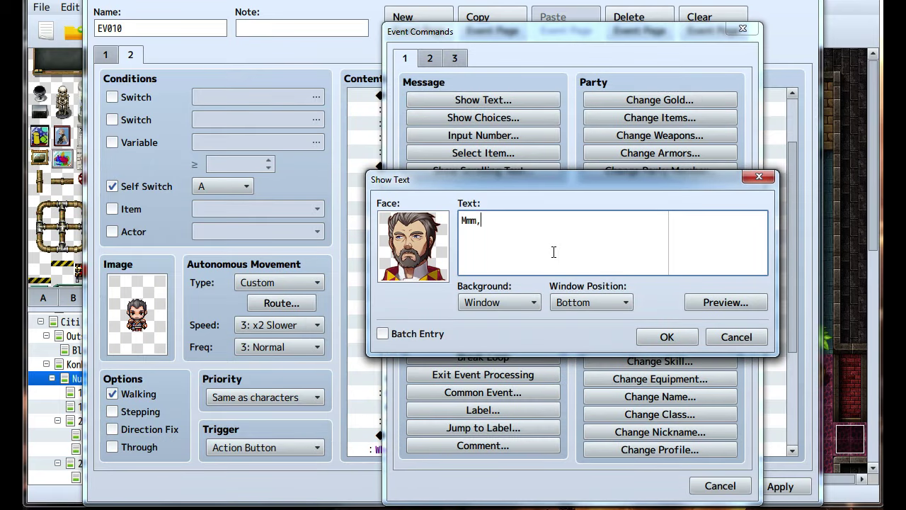
text( well that keypad they got in )
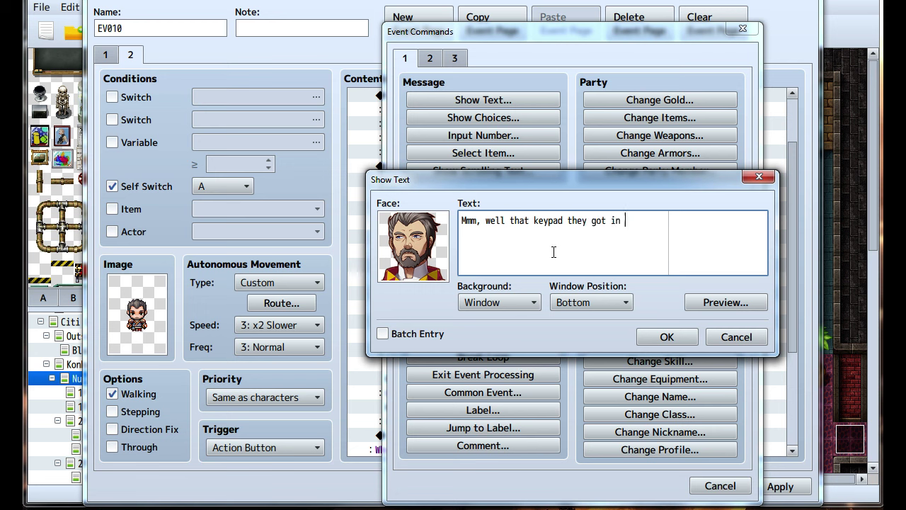
text(the)
key(Return)
text(security office dow)
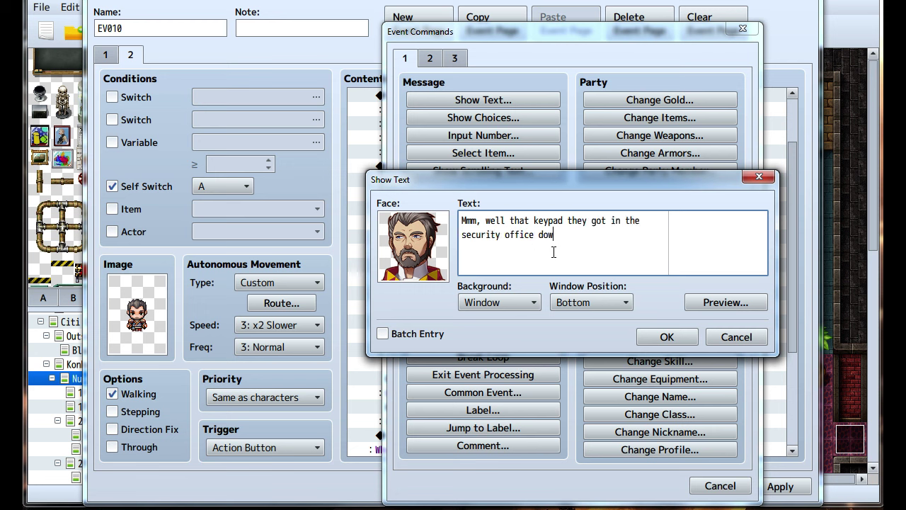
text(n here seems to do)
key(Return)
text(somethin')
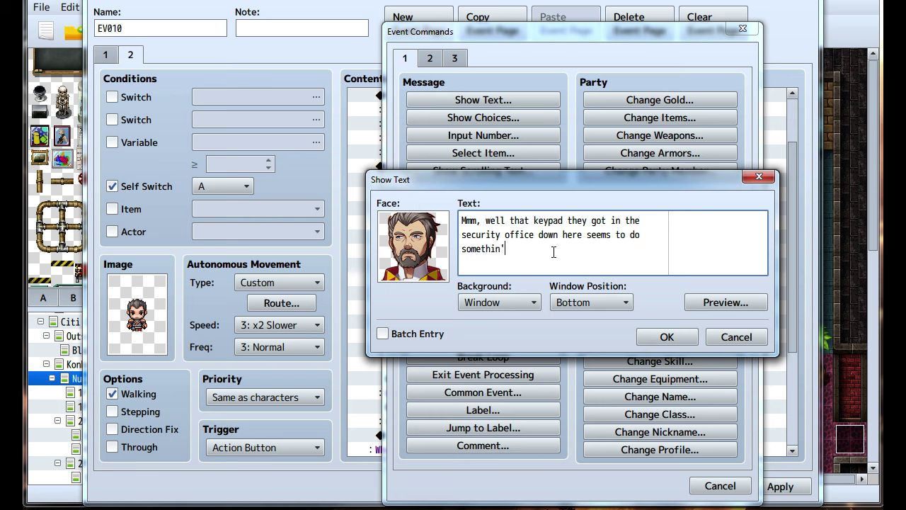
text( ipportant. I think)
key(BackSpace)
key(BackSpace)
key(BackSpace)
key(BackSpace)
key(BackSpace)
key(BackSpace)
key(BackSpace)
text(\n<Bl)
text(rkeep>)
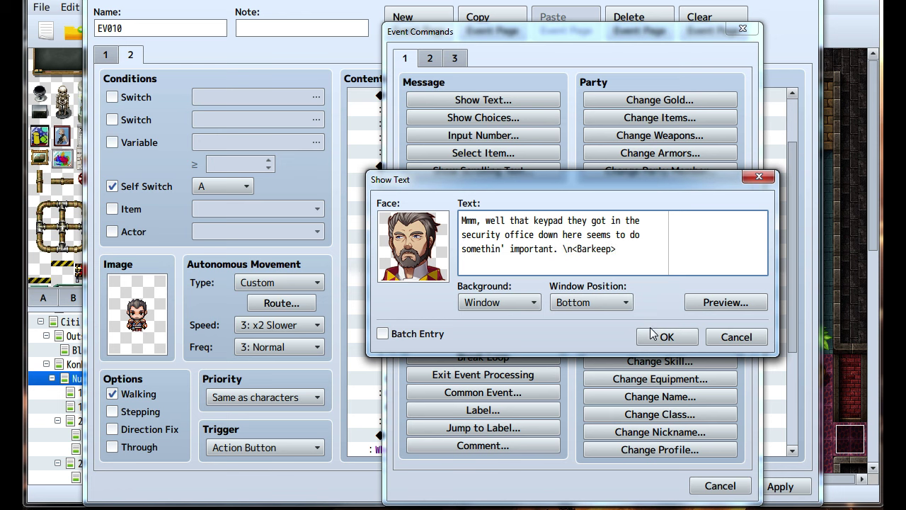
click(659, 338)
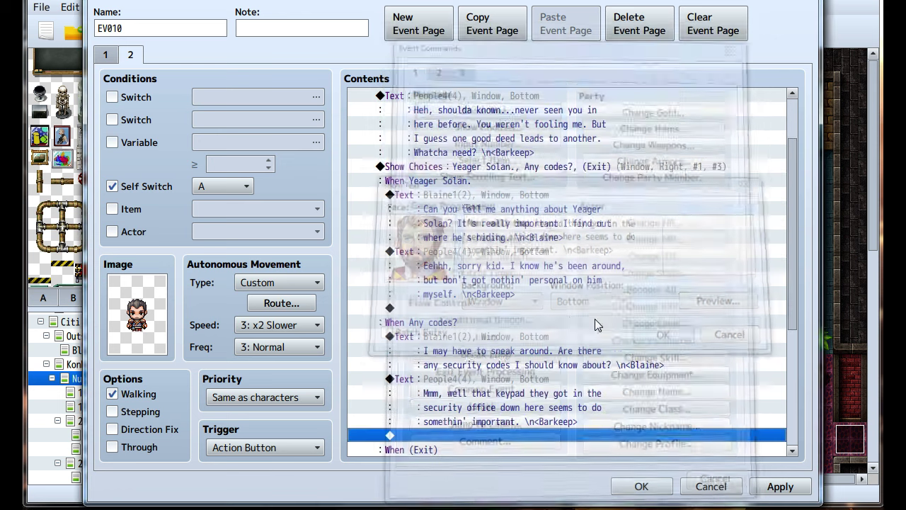
Duplicate the barkeeper's keypad reply directly below itself in the "Any codes?" branch.
click(488, 326)
key(ctrl+c)
key(Down)
key(ctrl+v)
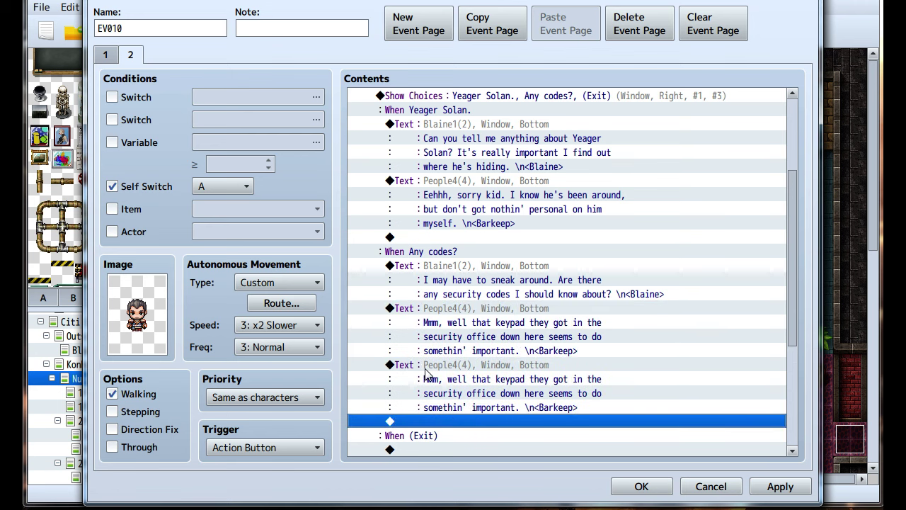
Replace the duplicated reply's sentence with "I think they gave it to the guy upstairs.", keeping the "\n<Barkeep>" tag.
right_click(427, 369)
click(454, 394)
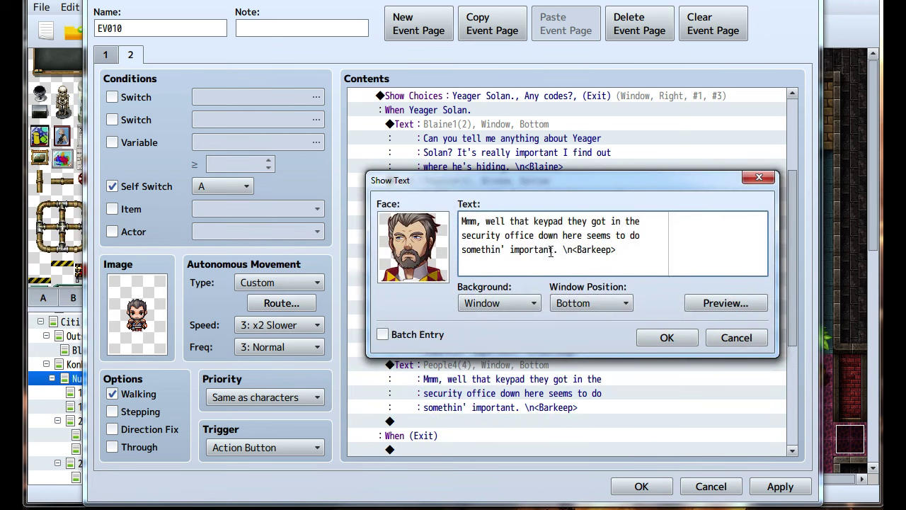
drag(561, 252, 416, 210)
key(BackSpace)
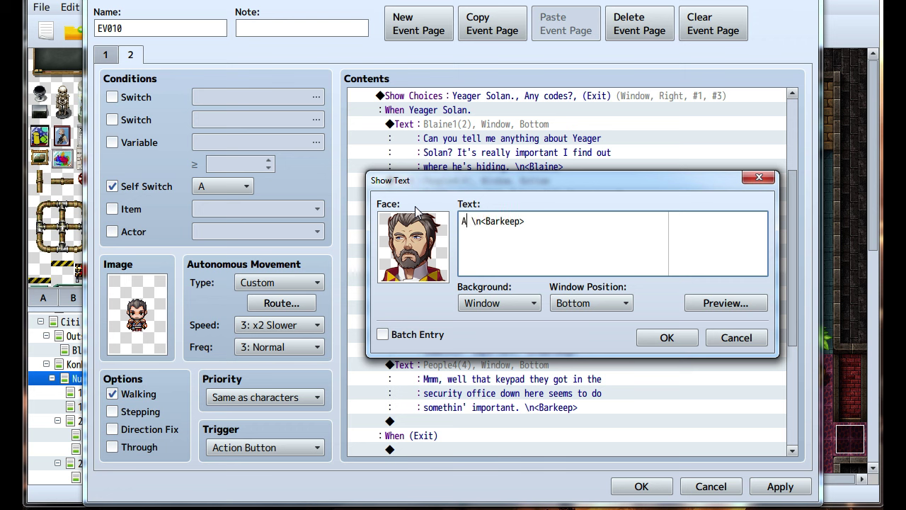
text(I think they )
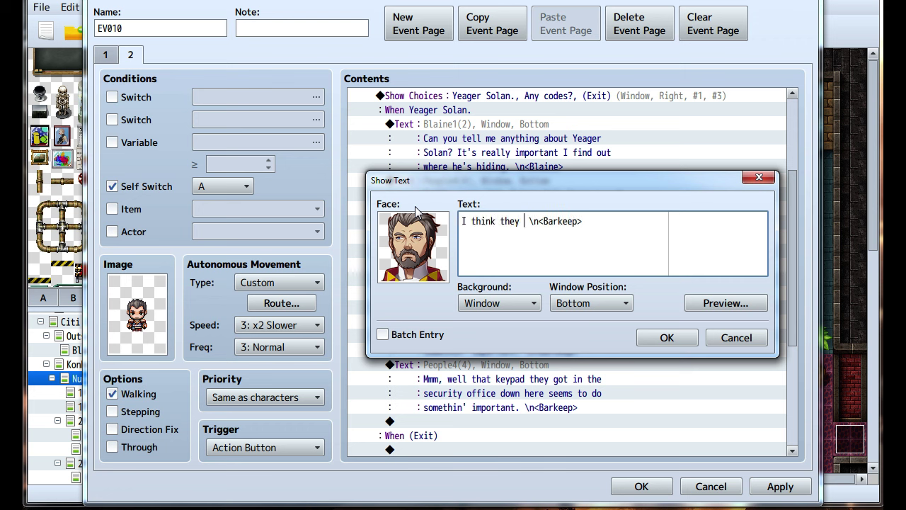
text(gave it t)
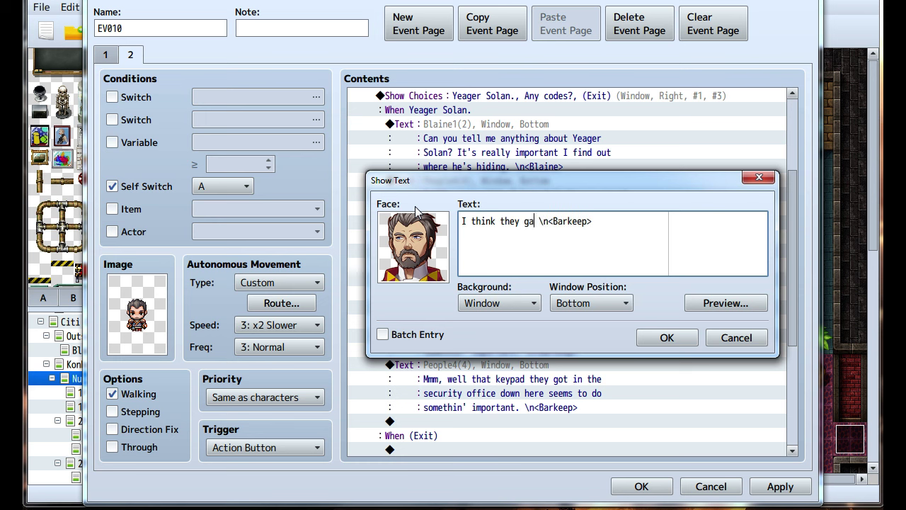
text(o )
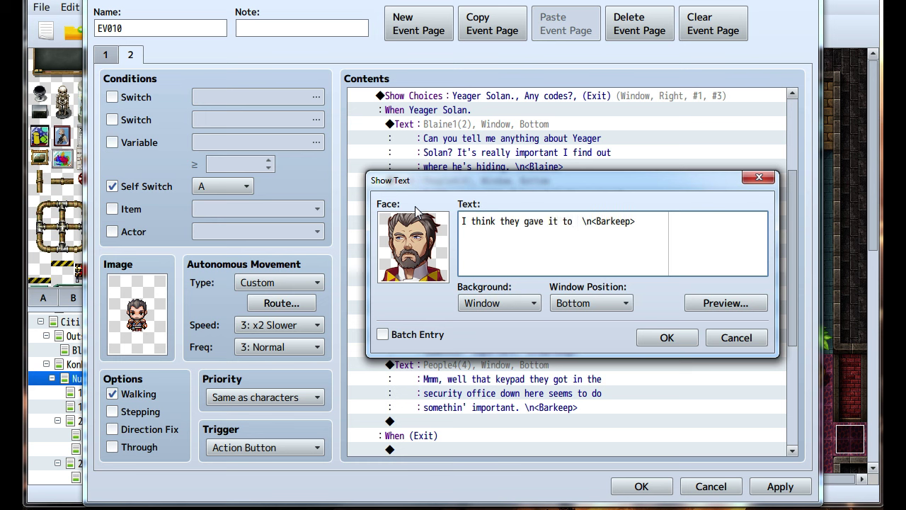
text(the guy)
text( upstairs.)
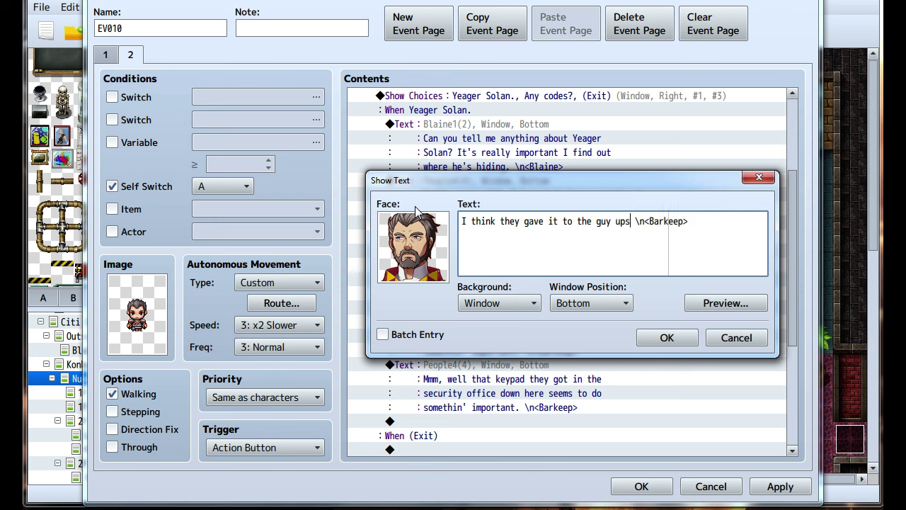
Continue the barkeeper's message before the name tag with "One of the patrols. Probably standin' around doin' nothin' as usual." and save the text.
key(Return)
text(One of the a)
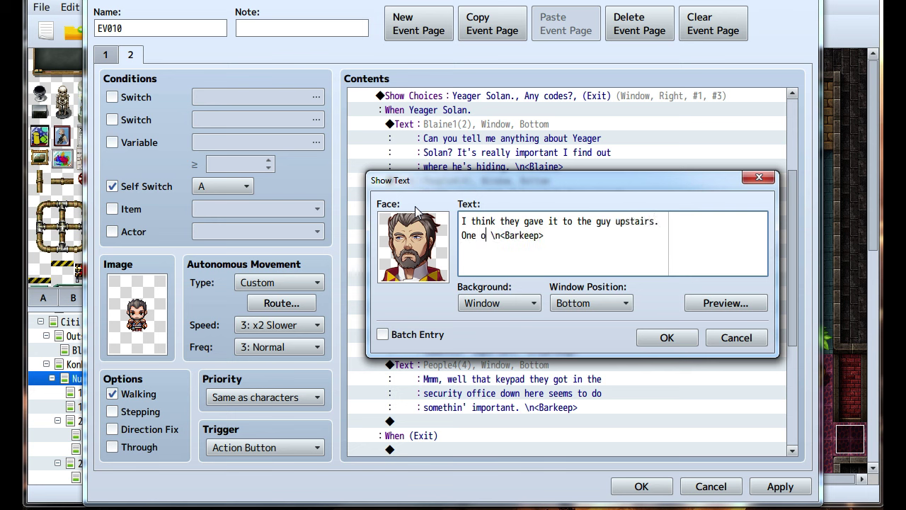
key(BackSpace)
text(patrols. Probably stand)
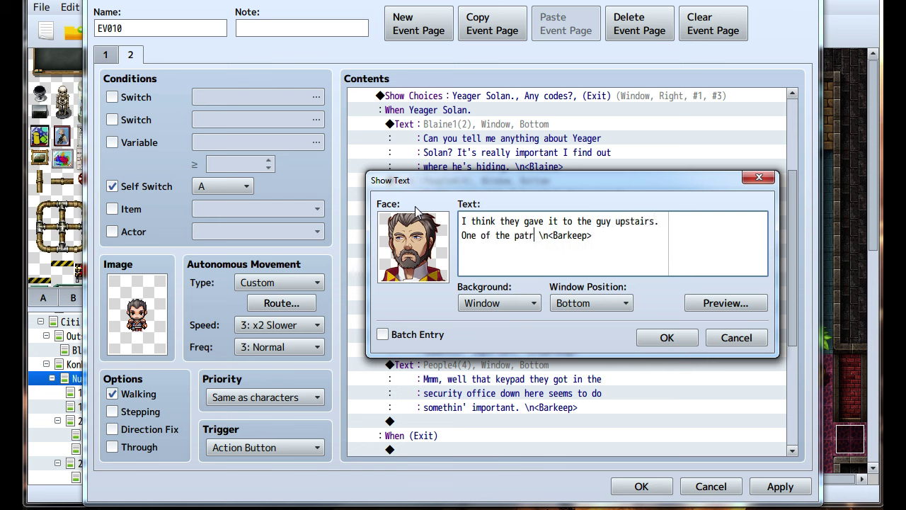
text(in')
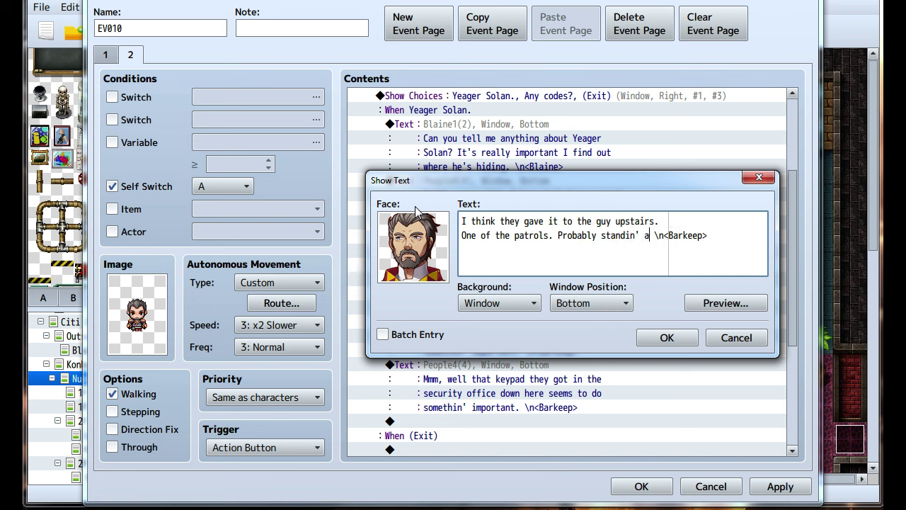
key(Return)
text(aru)
key(BackSpace)
text(ound doin' nothing as)
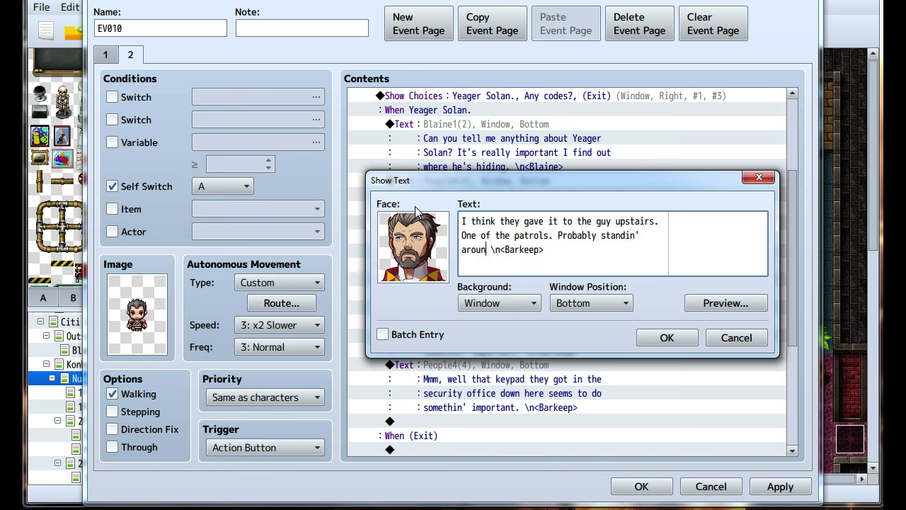
key(BackSpace)
key(BackSpace)
key(BackSpace)
key(BackSpace)
key(BackSpace)
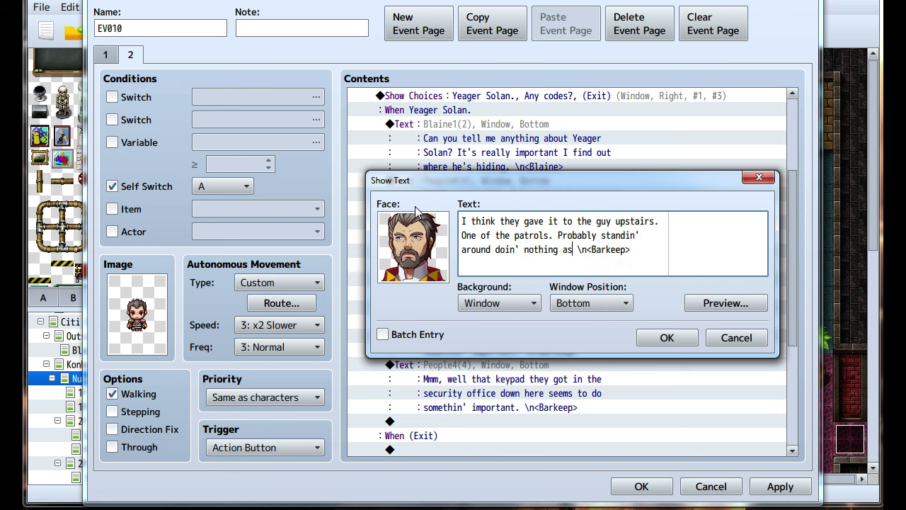
text(' as usual.)
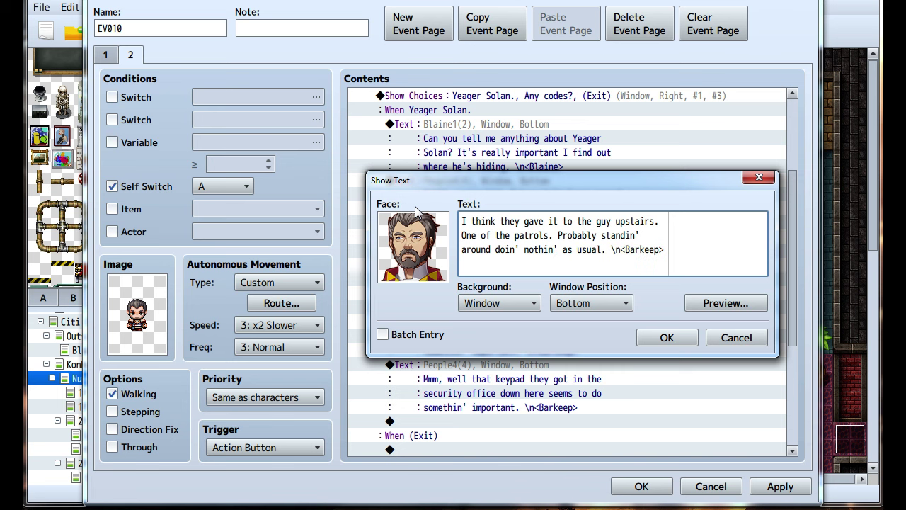
click(653, 337)
Check the finished dialogue branches and apply the changes to the barkeeper event.
scroll(649, 358, down, 4)
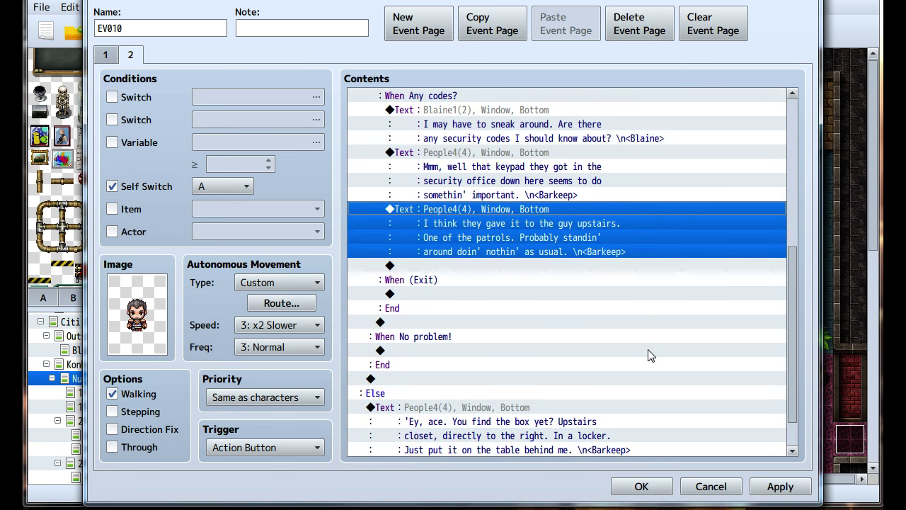
scroll(640, 351, up, 8)
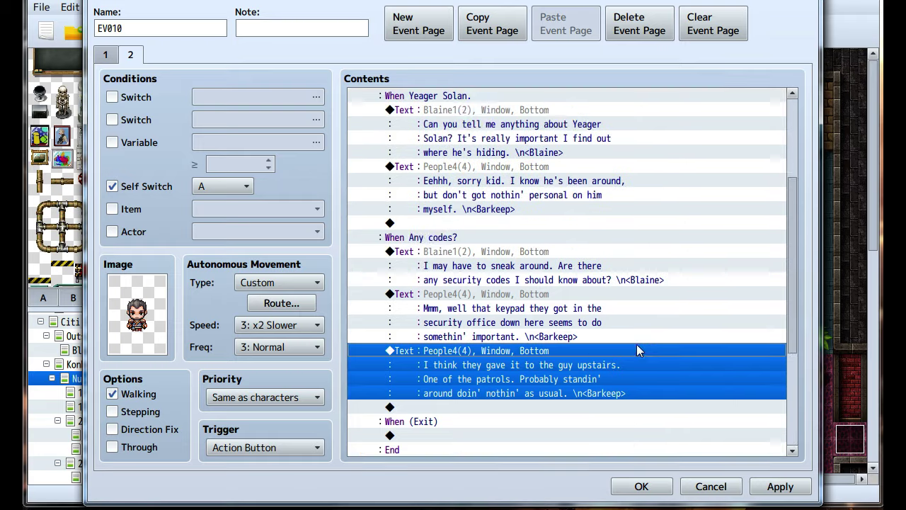
click(777, 486)
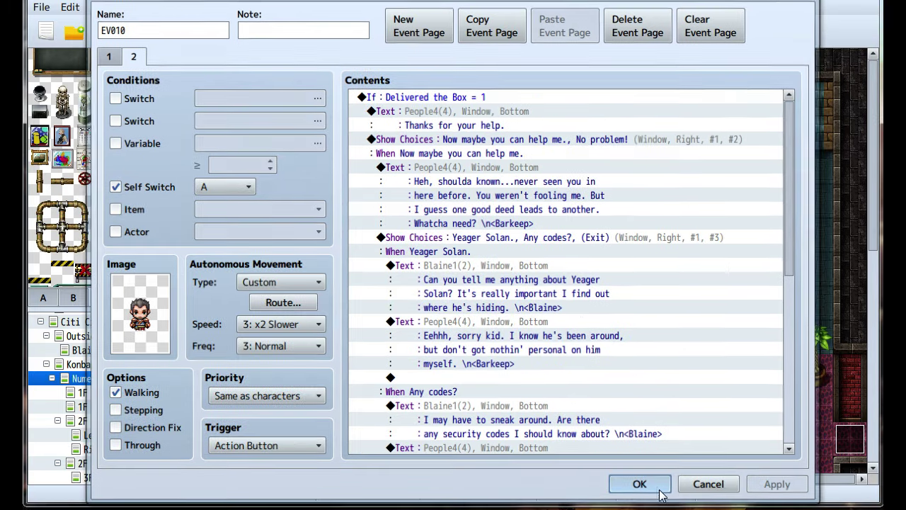
Close the barkeeper event and check the event commands of the note-carrying guard on the 2F West map.
click(641, 487)
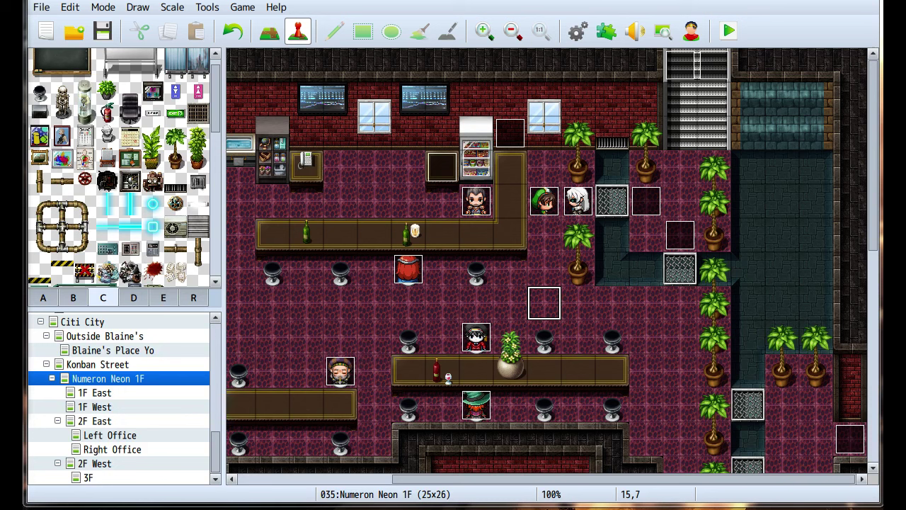
click(444, 314)
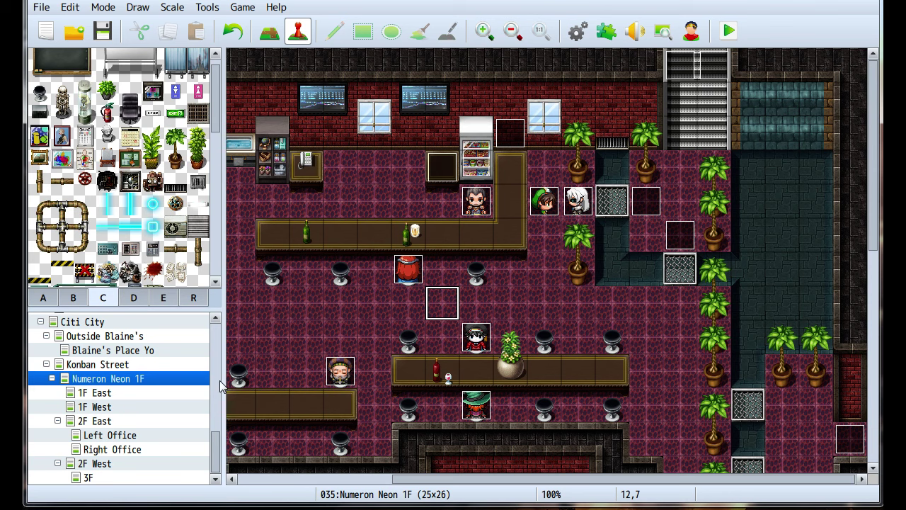
click(112, 476)
scroll(425, 347, up, 2)
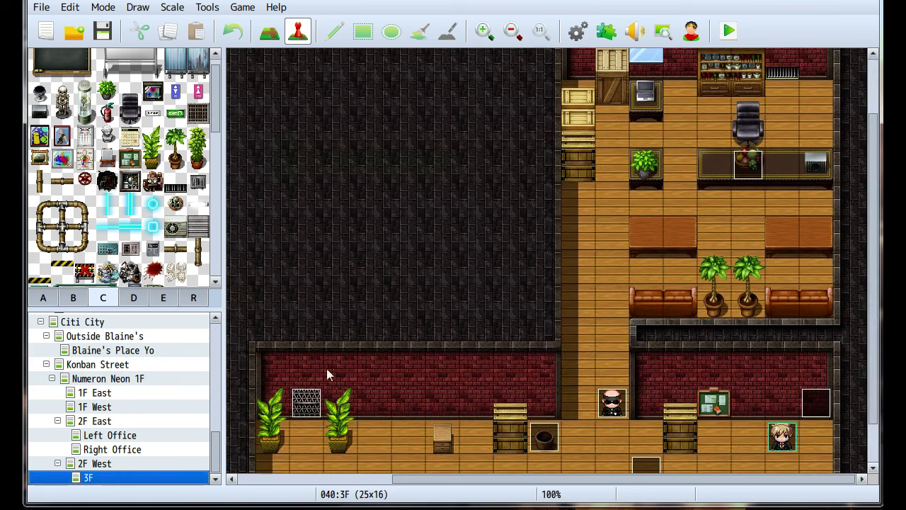
click(131, 463)
double_click(577, 231)
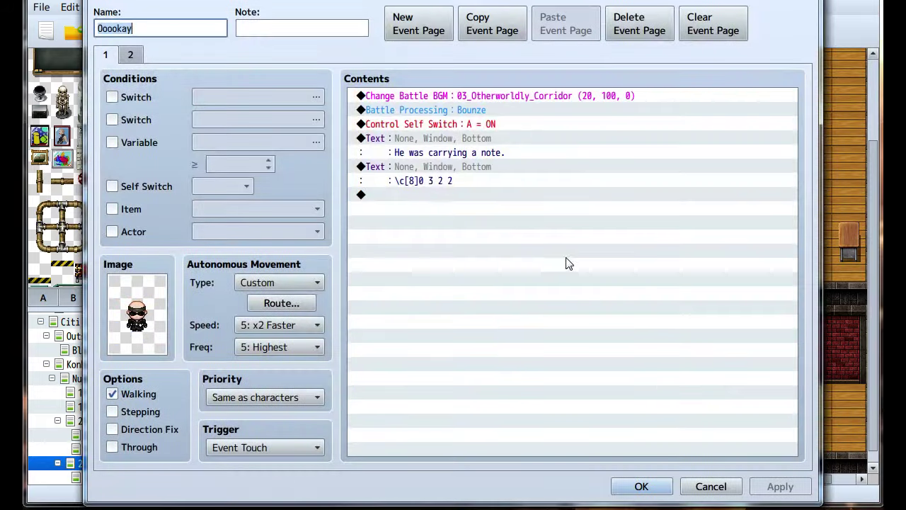
click(719, 487)
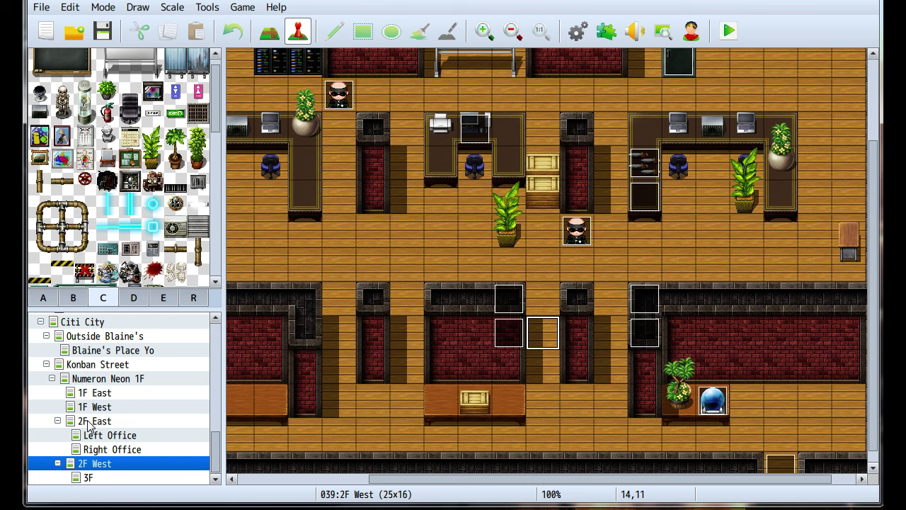
Open the autorun mission-start event on the Konban Street map and review its Mission 2 commands.
click(110, 381)
click(112, 365)
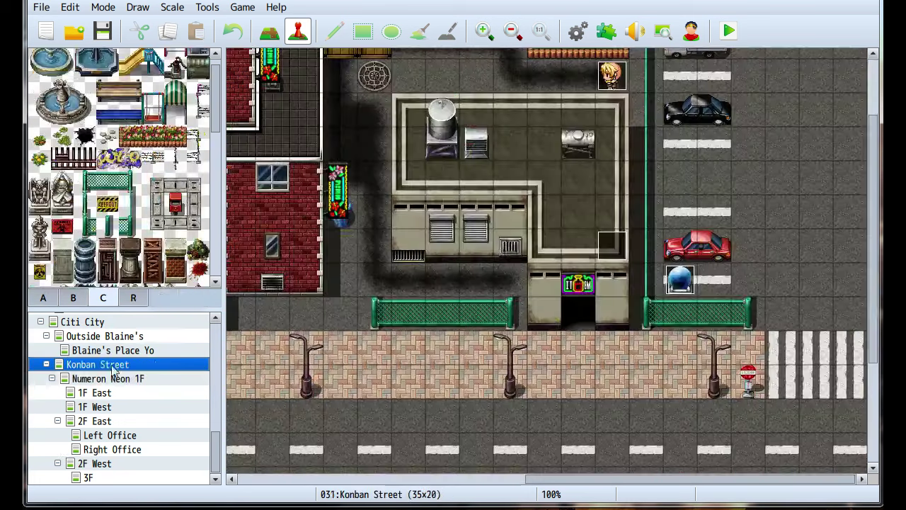
double_click(613, 260)
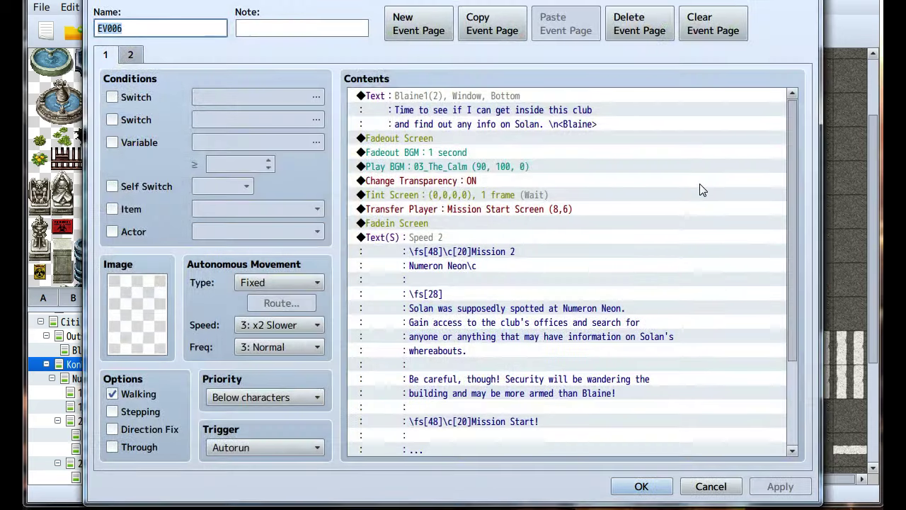
scroll(488, 251, down, 1)
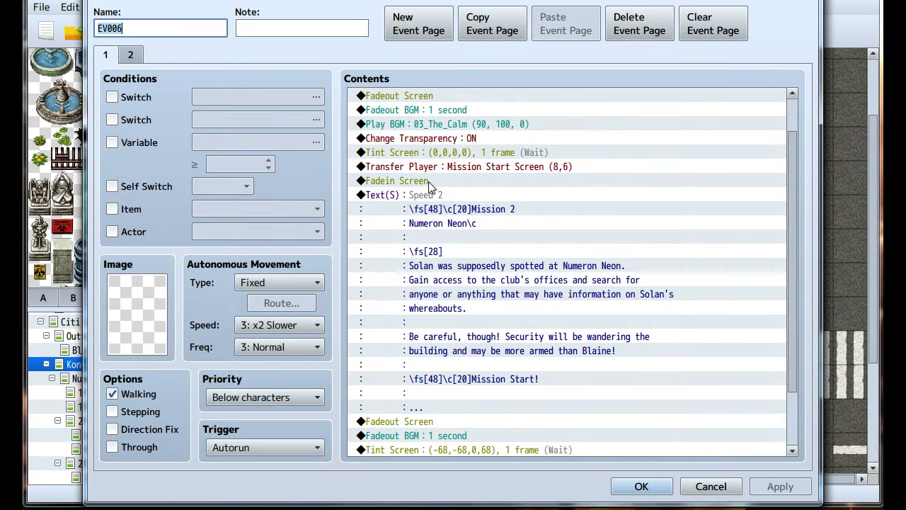
scroll(453, 265, down, 1)
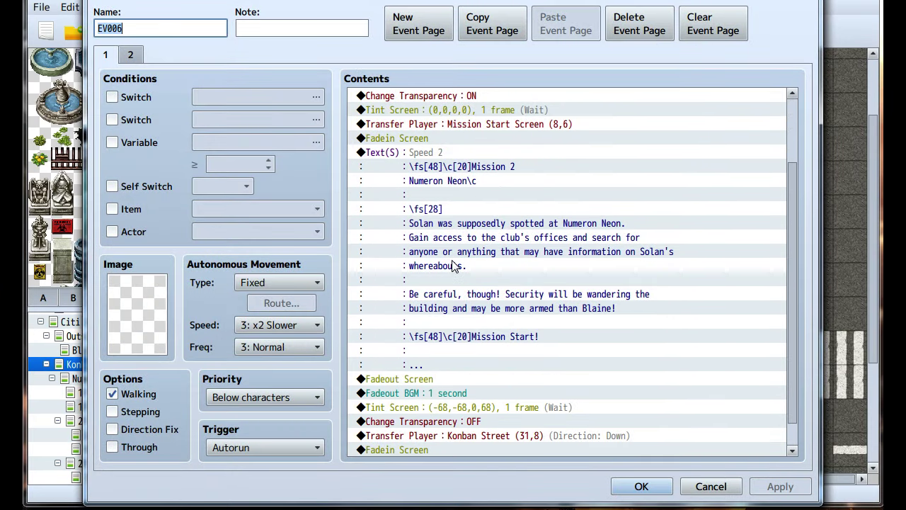
scroll(453, 265, up, 2)
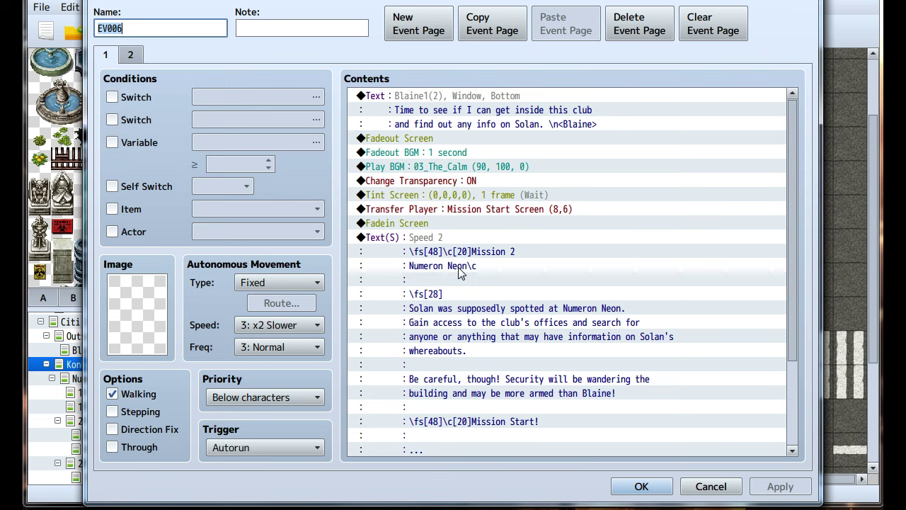
Insert a Control Variables command setting 0016 Stealth Rating to 3 before the Mission 2 scrolling text and save the event.
right_click(412, 239)
click(422, 244)
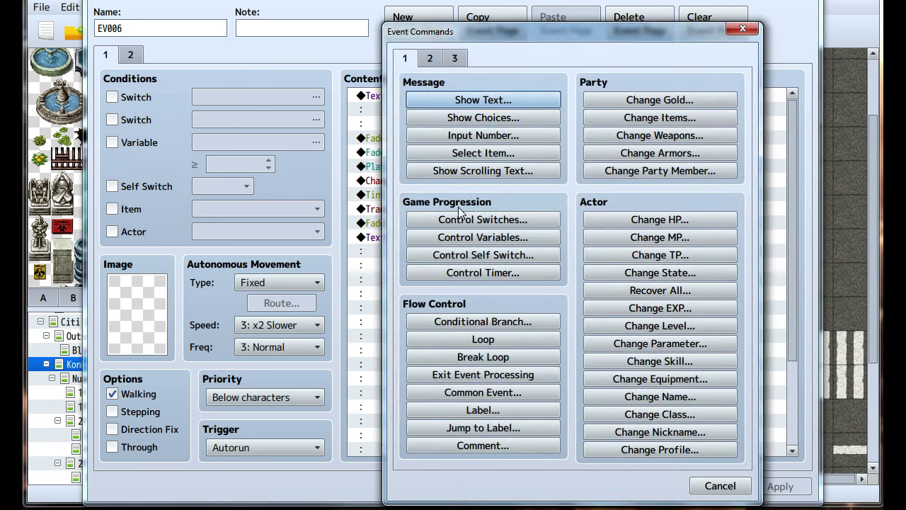
click(470, 235)
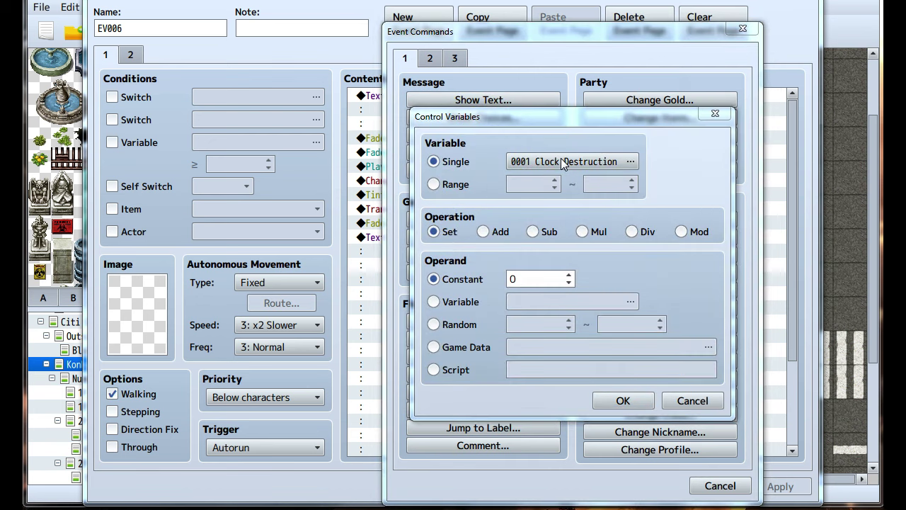
click(561, 158)
click(613, 325)
click(548, 440)
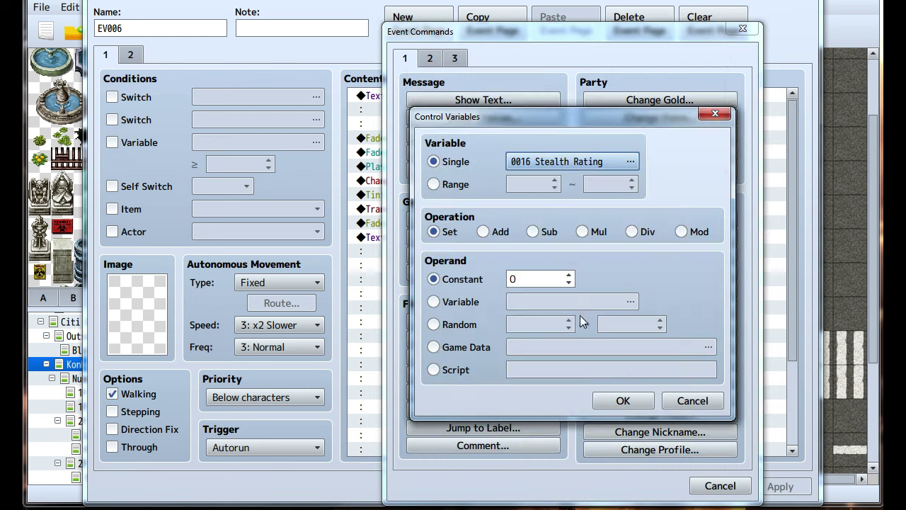
double_click(555, 276)
text(3)
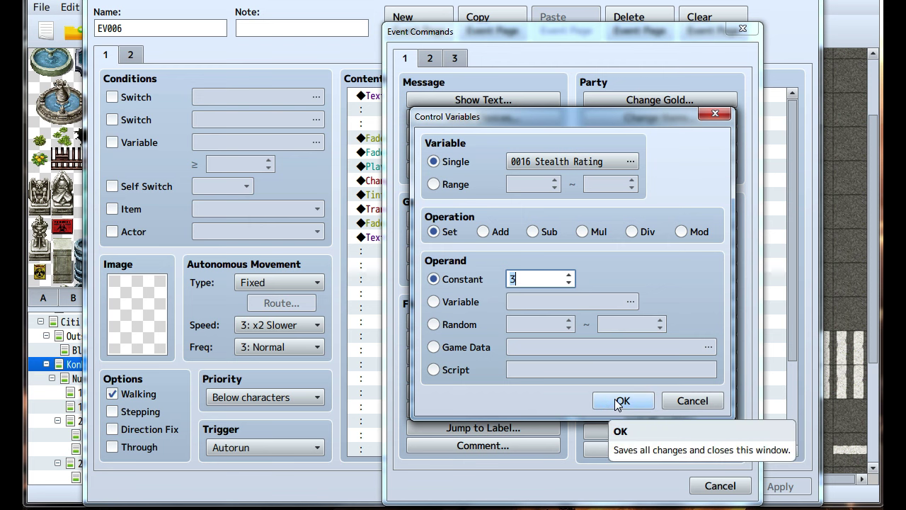
click(620, 401)
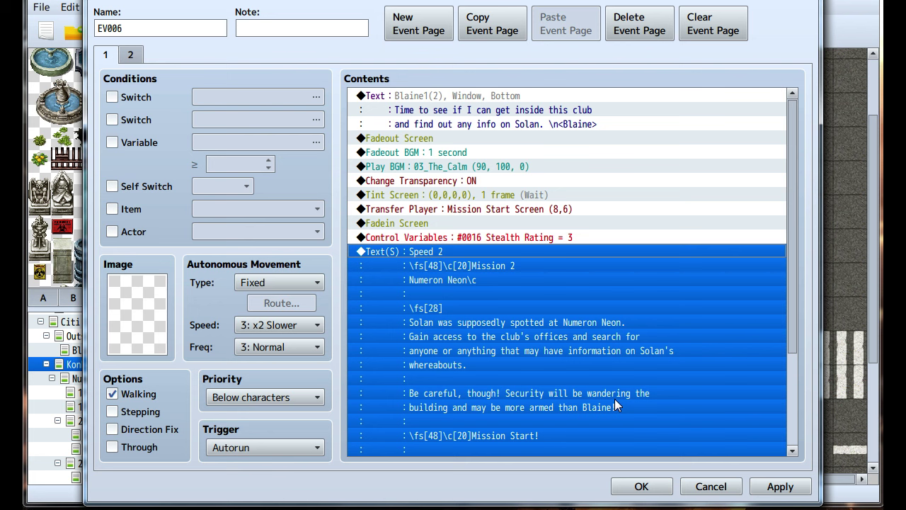
click(778, 487)
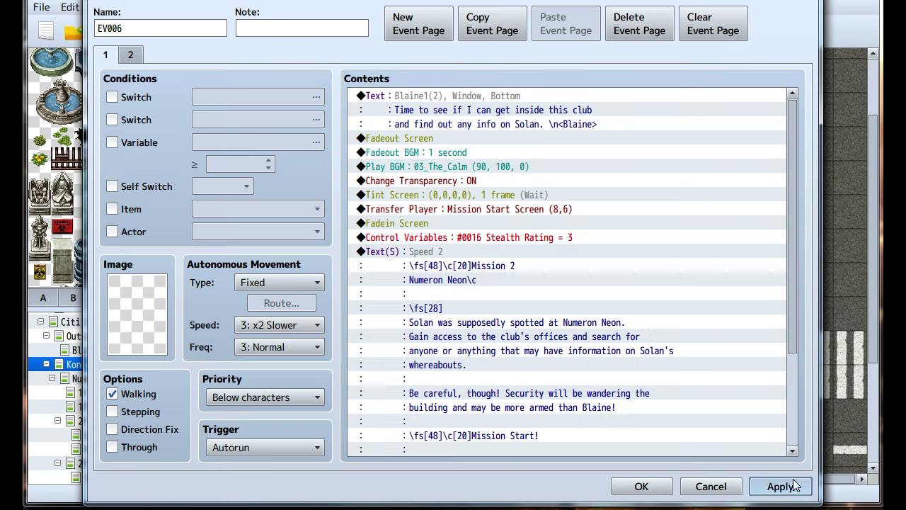
click(642, 485)
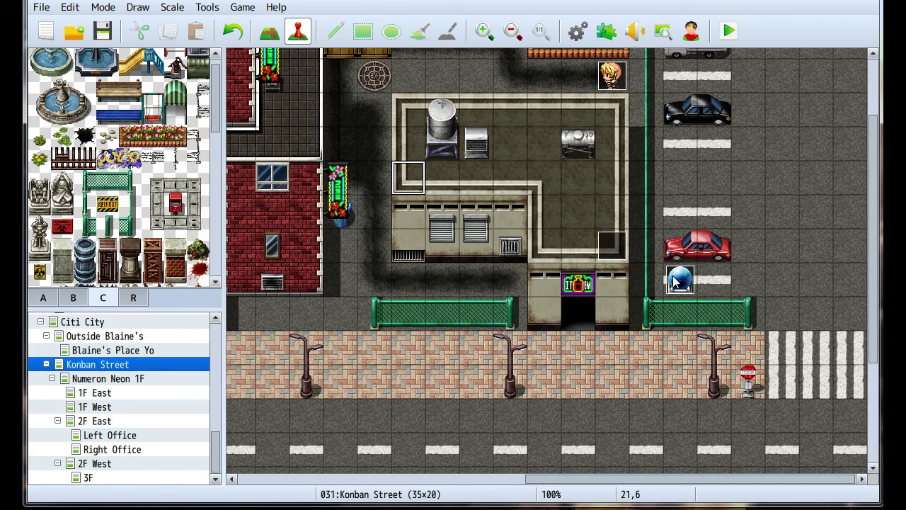
click(749, 259)
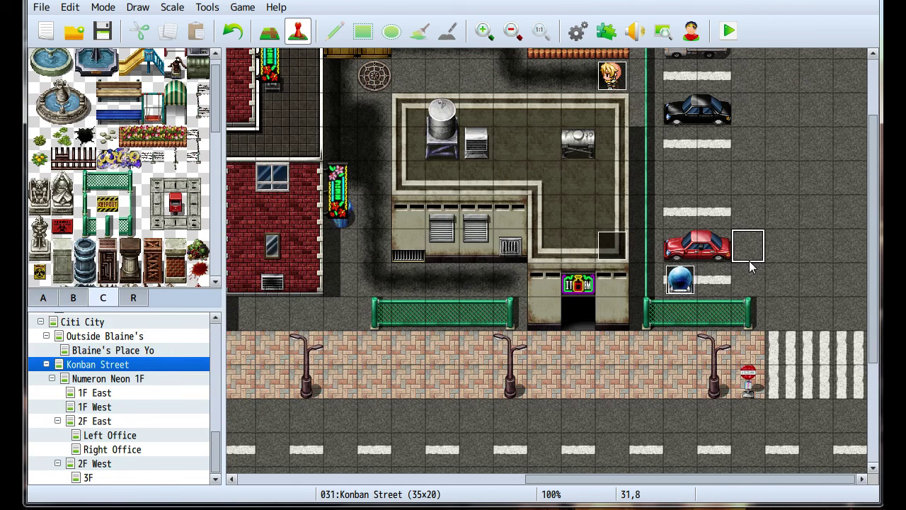
scroll(542, 213, up, 2)
scroll(425, 276, left, 5)
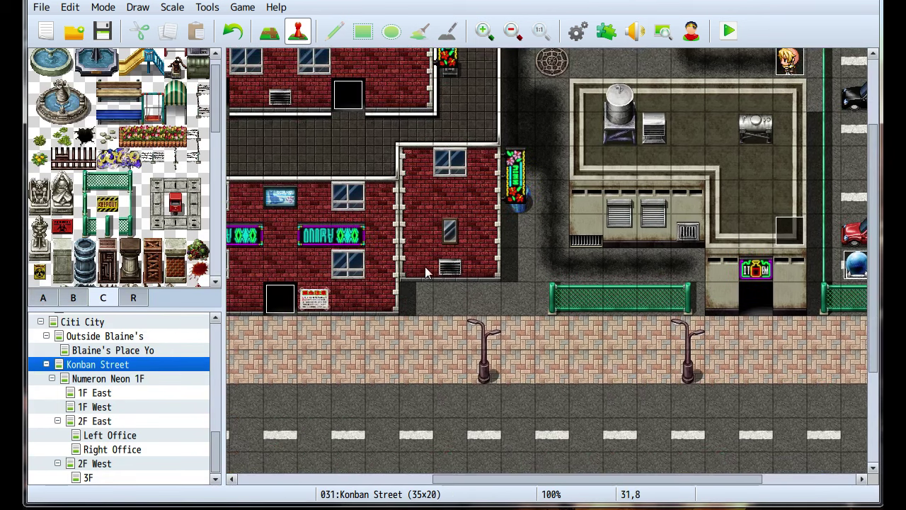
scroll(426, 273, right, 5)
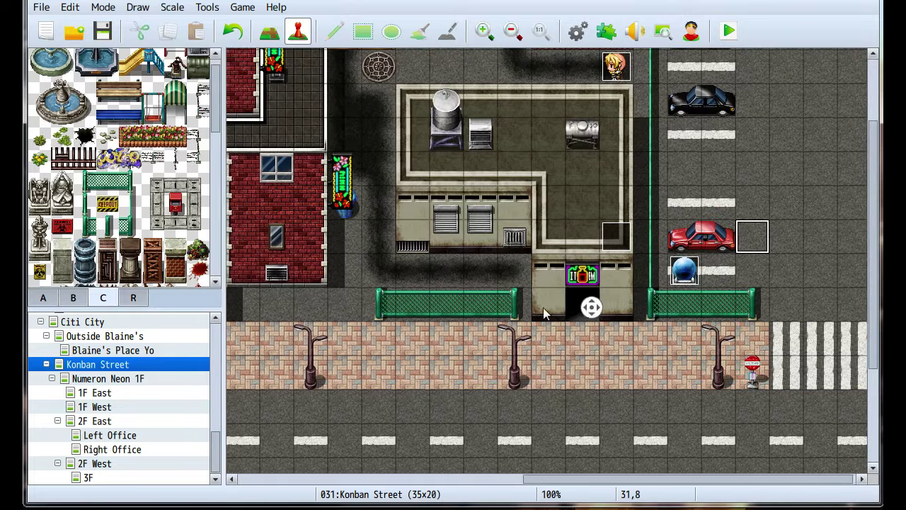
scroll(543, 307, left, 5)
scroll(485, 372, up, 2)
scroll(522, 256, down, 2)
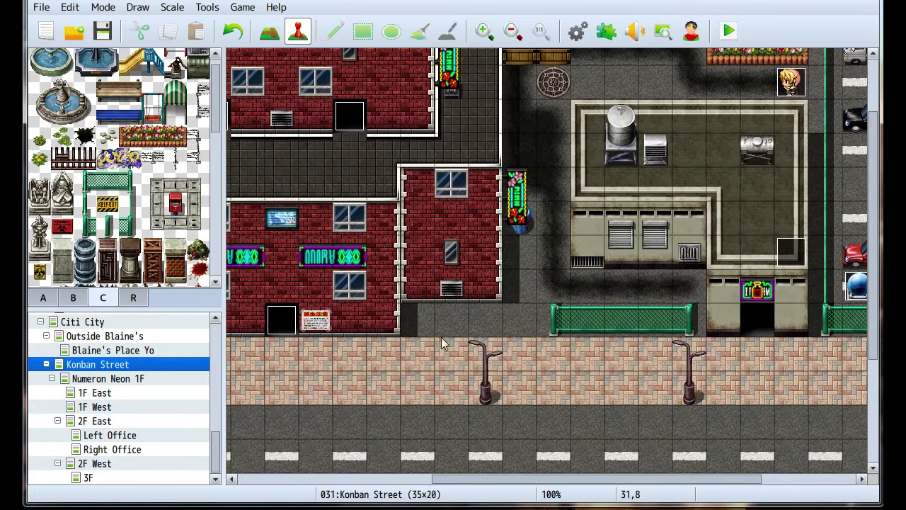
scroll(108, 411, up, 4)
scroll(114, 410, down, 4)
click(99, 478)
scroll(555, 313, down, 2)
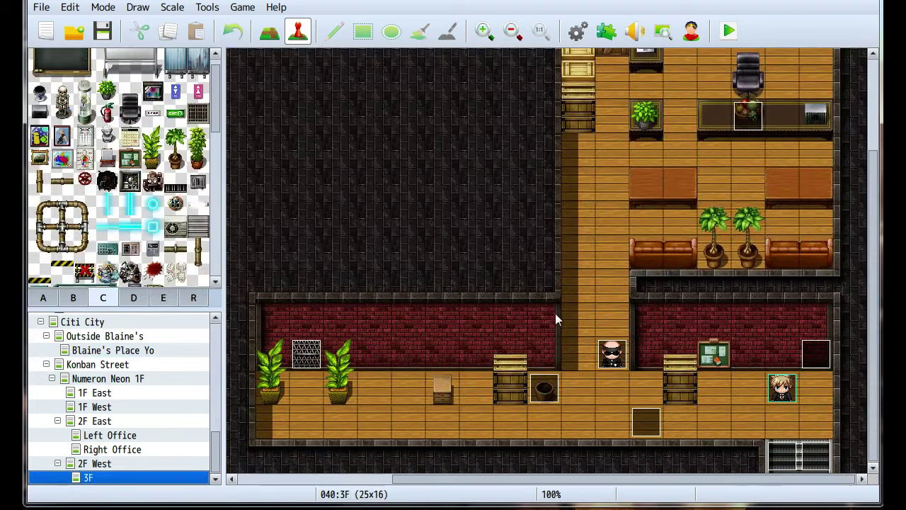
Open the event of the note-carrying guard on the 2F West map.
click(95, 463)
scroll(494, 349, up, 3)
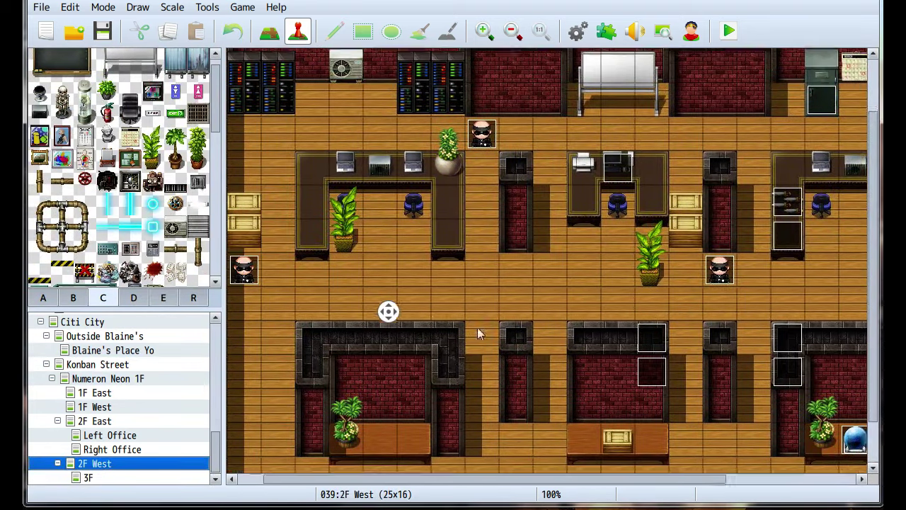
double_click(576, 243)
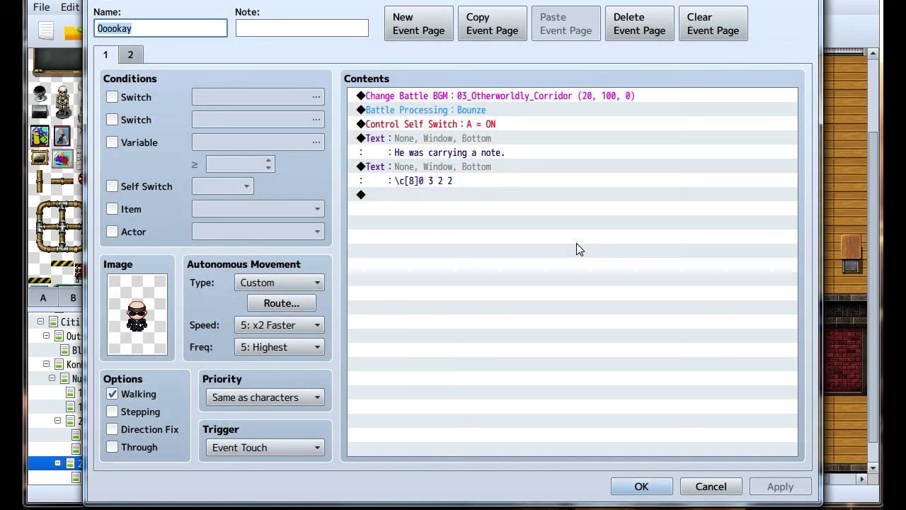
Insert a Control Variables command subtracting 1 from 0016 Stealth Rating before the "He was carrying a note." text.
click(452, 126)
click(450, 140)
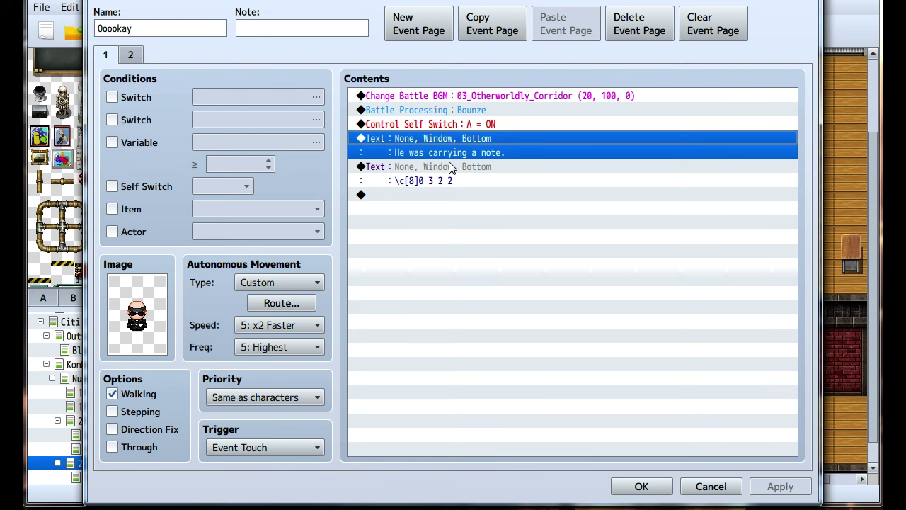
right_click(447, 141)
click(467, 148)
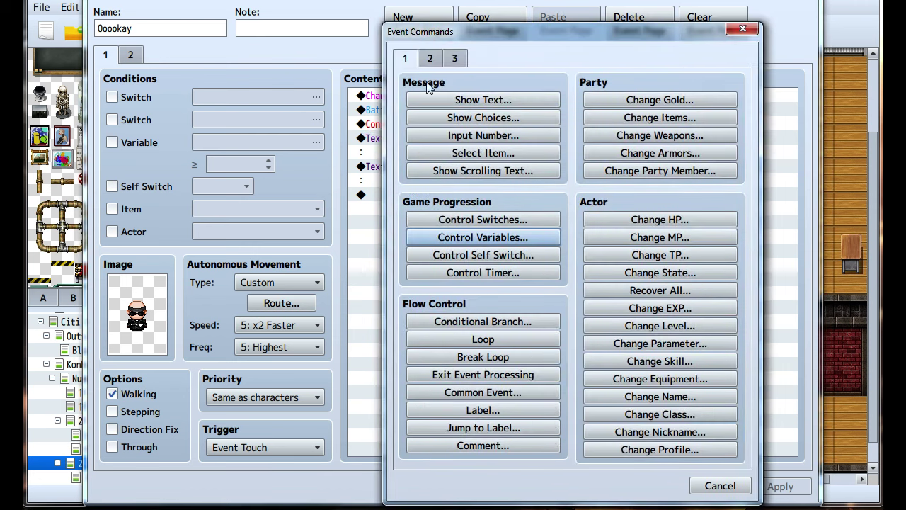
click(453, 239)
click(549, 164)
click(594, 322)
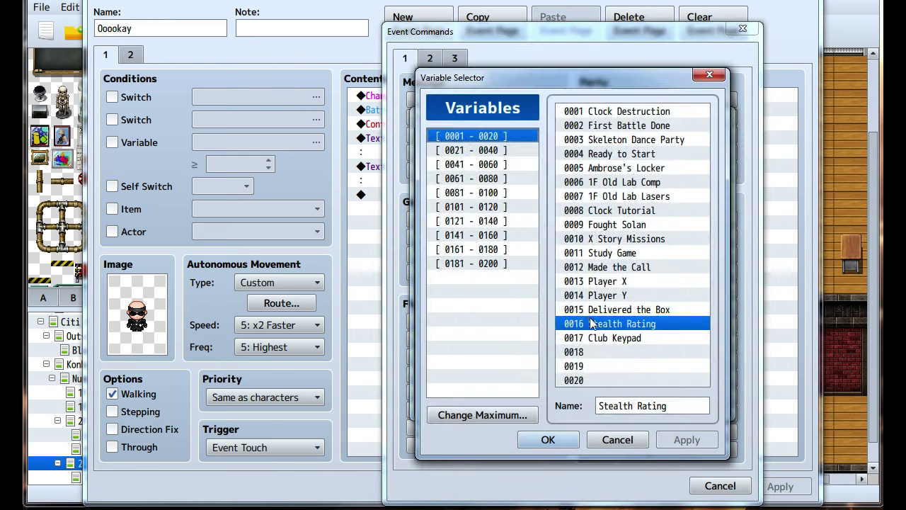
click(554, 442)
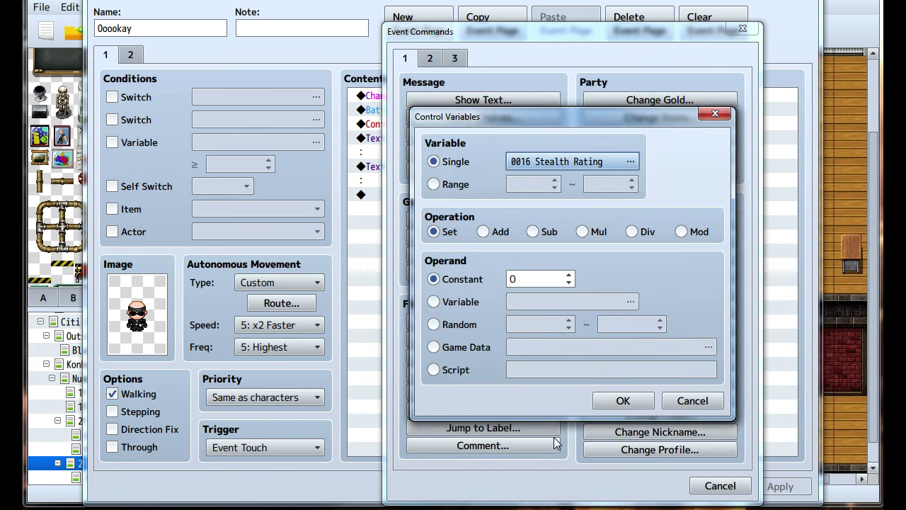
click(533, 232)
click(571, 275)
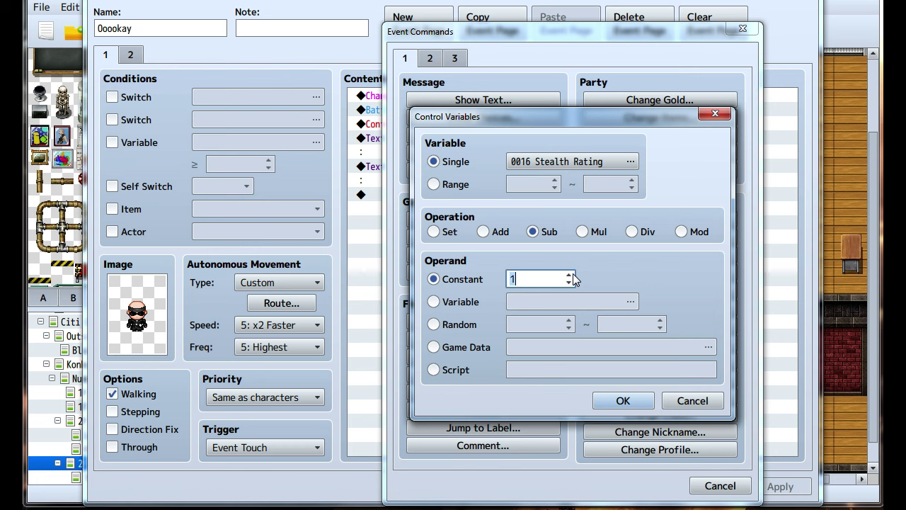
click(624, 401)
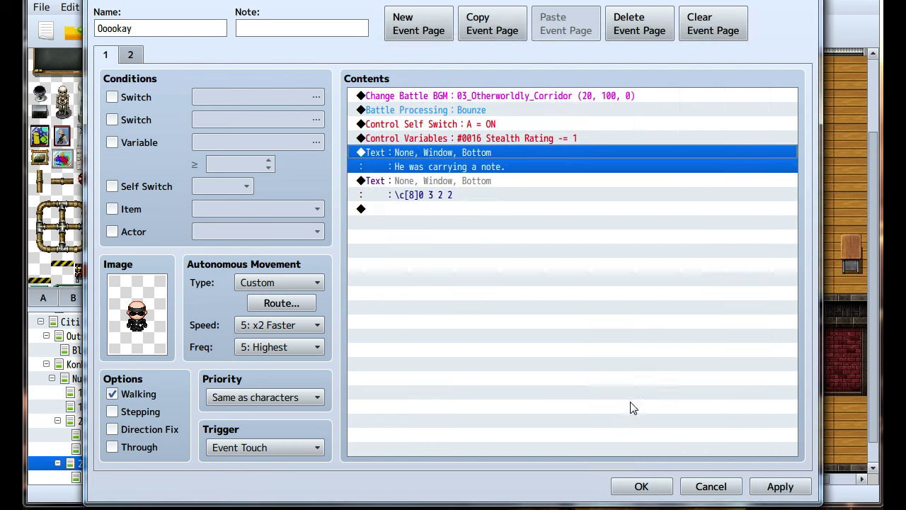
Copy the Stealth Rating subtraction command and save the note-carrying guard's event.
click(432, 140)
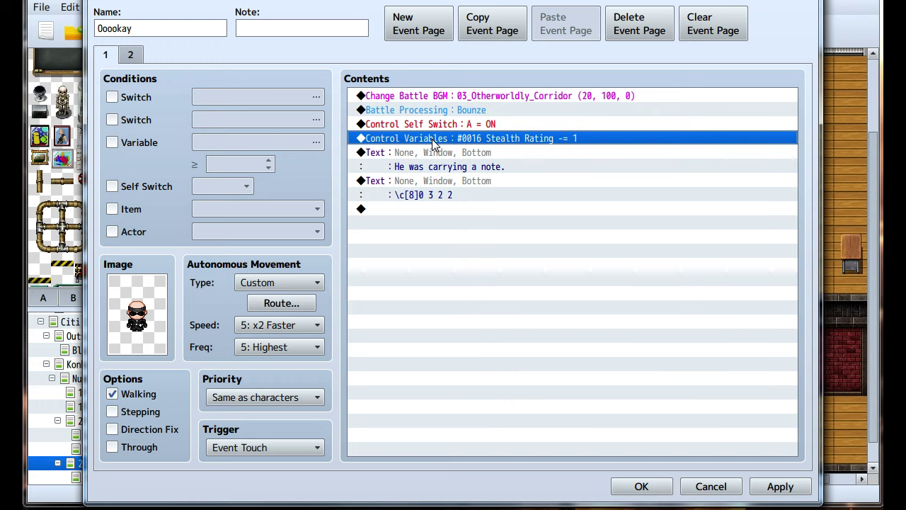
click(779, 487)
click(640, 486)
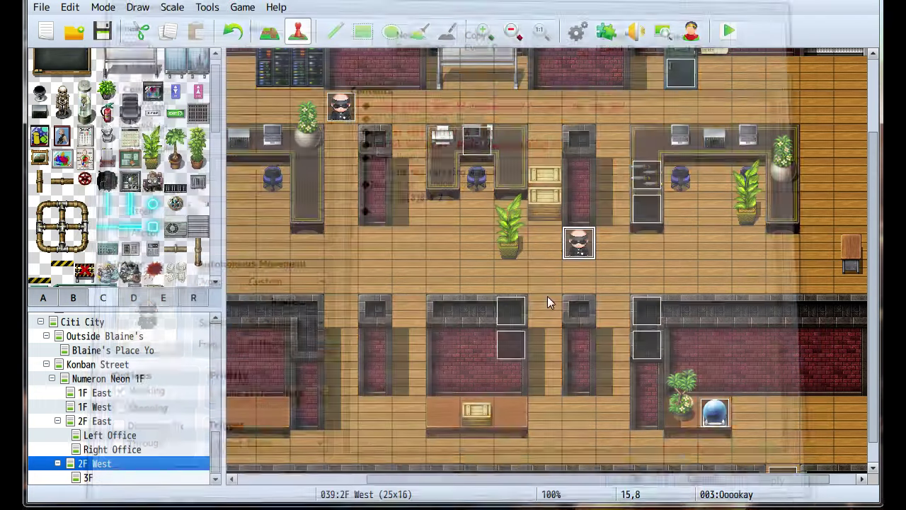
Paste the Stealth Rating subtraction after the self switch command in the event of the guard at 8,4 on 2F West and save it.
double_click(391, 142)
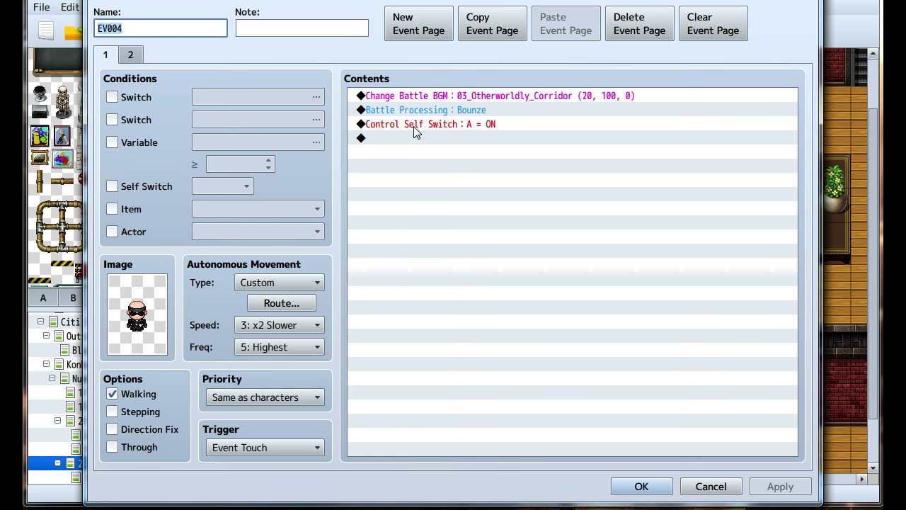
click(415, 154)
key(ctrl+v)
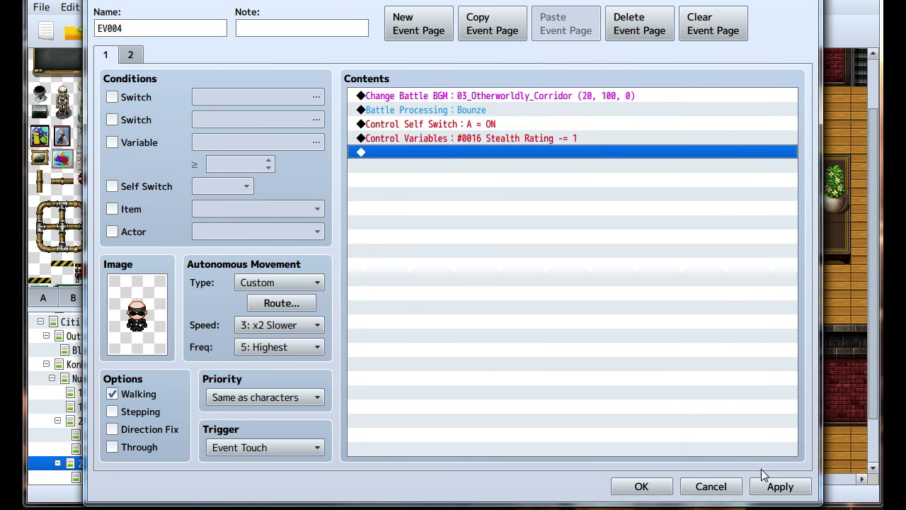
click(779, 485)
click(641, 486)
scroll(496, 311, down, 2)
shift+scroll(424, 297, left, 3)
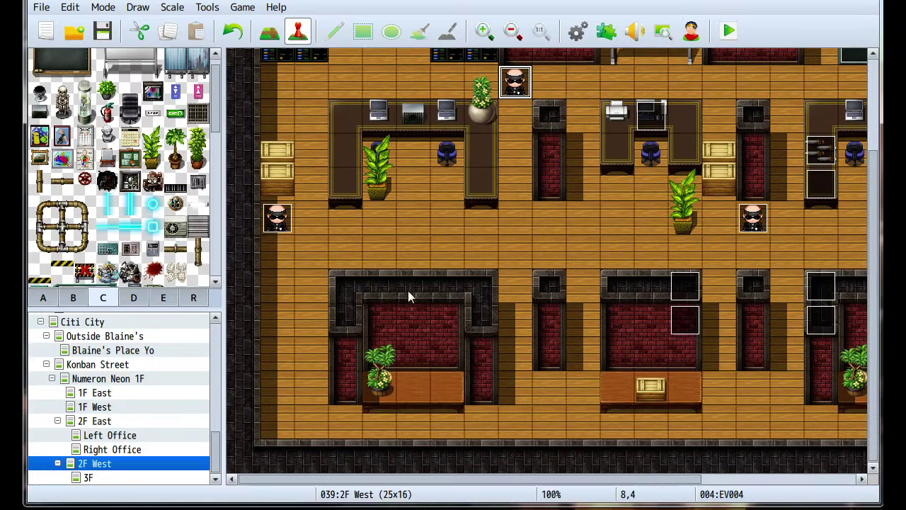
Paste the Stealth Rating subtraction after the self switch command in the EV005 guard event on 2F West and save it.
double_click(278, 222)
click(779, 485)
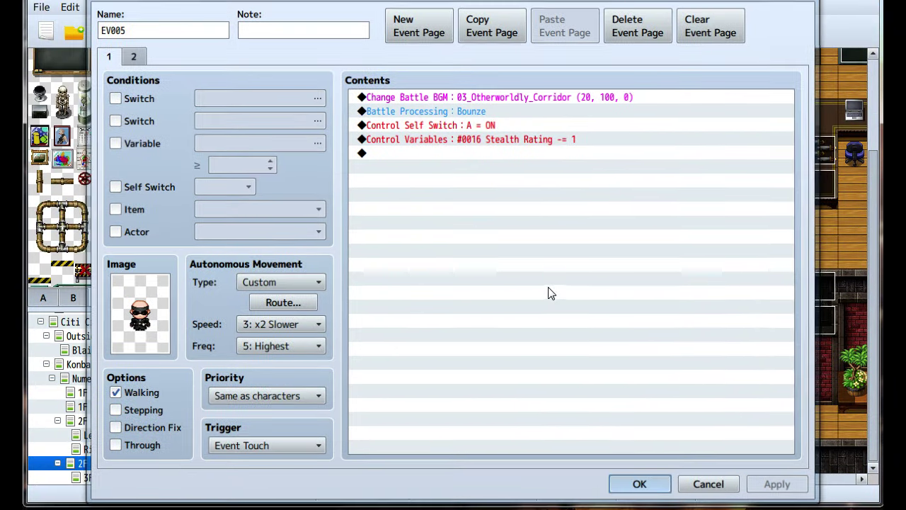
key(Escape)
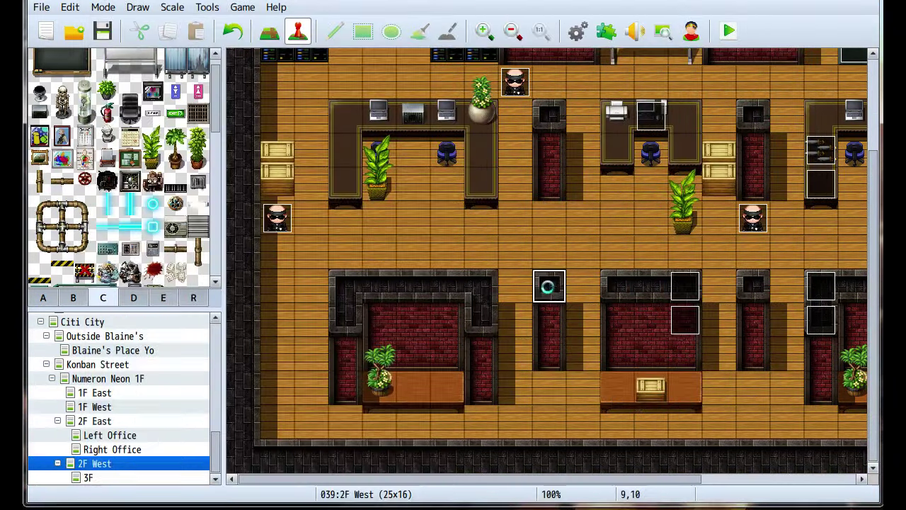
Look over the eastern part of the 2F West map and the 3F map for remaining guards.
shift+scroll(545, 287, right, 3)
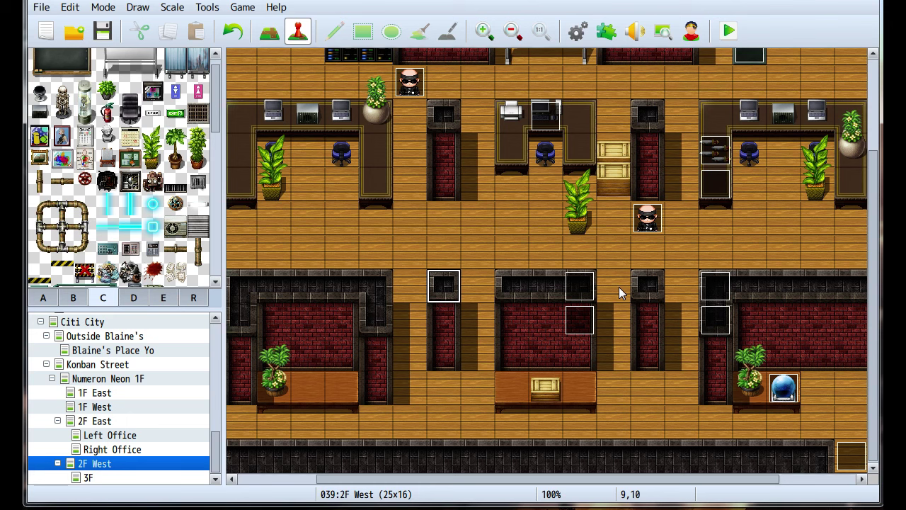
mouse_move(619, 286)
middle_down()
mouse_move(606, 310)
mouse_move(574, 230)
mouse_move(593, 294)
middle_up()
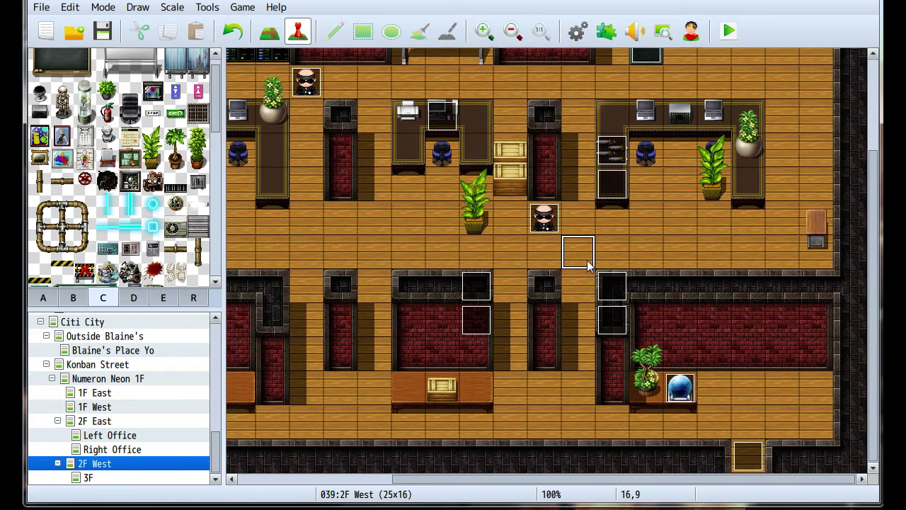
mouse_move(577, 253)
middle_down()
mouse_move(641, 251)
mouse_move(633, 238)
mouse_move(646, 269)
middle_up()
click(131, 479)
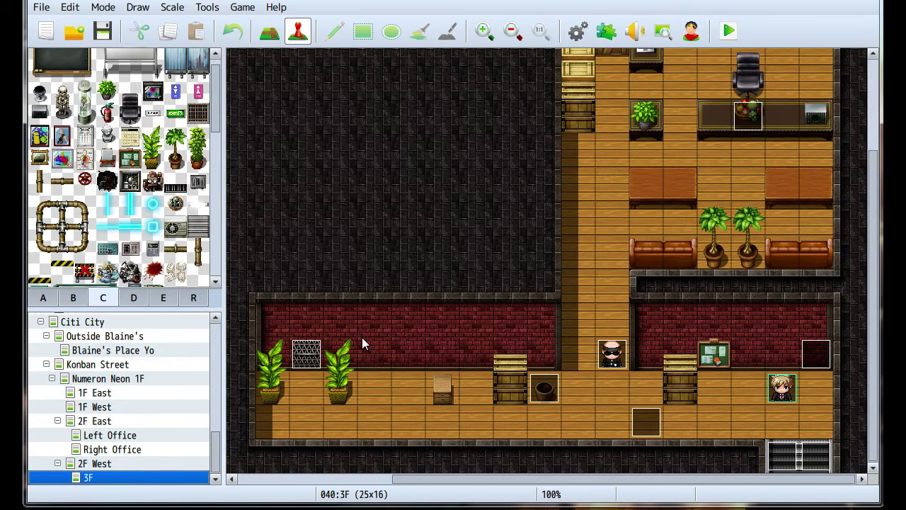
scroll(376, 283, up, 1)
scroll(357, 318, down, 1)
Delete the Transfer Player and Tint Screen commands from the correct-code branch of the wall keypad event on Numeron Neon 1F.
click(117, 383)
mouse_move(435, 259)
middle_down()
mouse_move(434, 348)
mouse_move(533, 341)
middle_up()
double_click(536, 296)
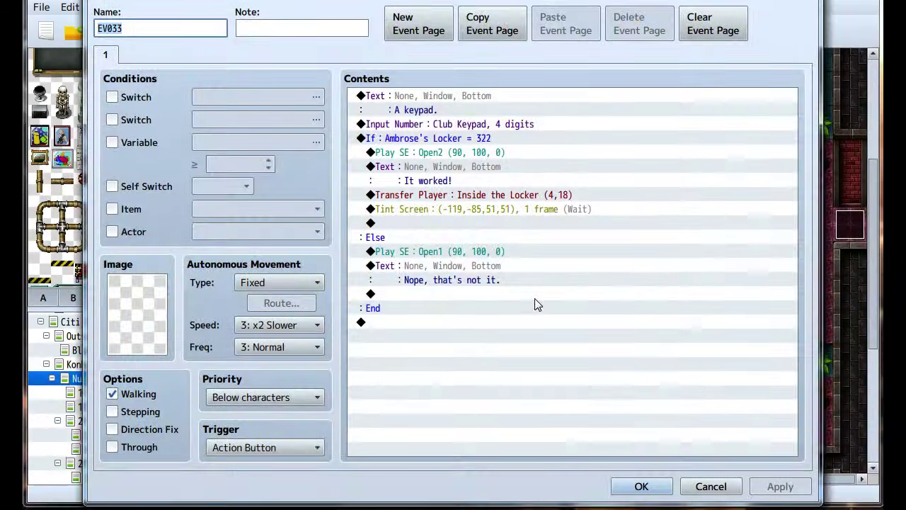
click(427, 197)
key(Delete)
key(Delete)
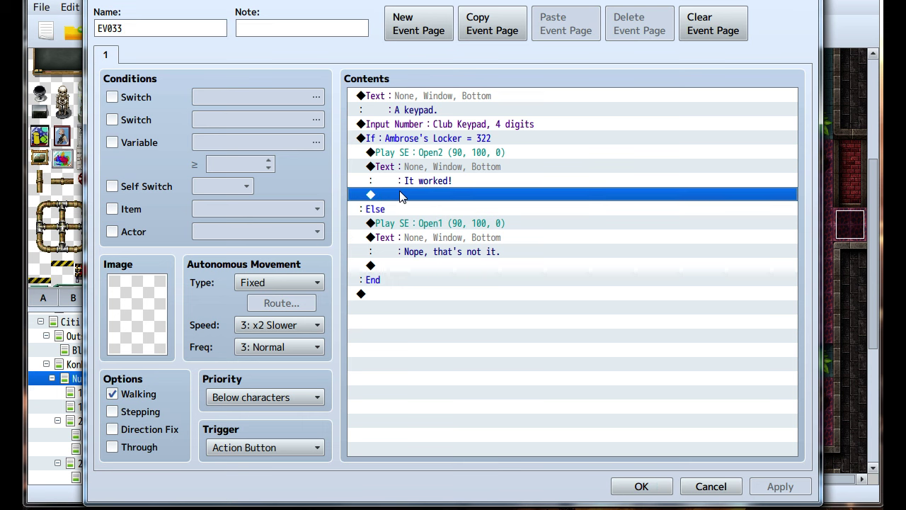
Add the text "...Now what the heck did it do?" after "It worked!" in the keypad event and save it.
right_click(407, 200)
click(409, 201)
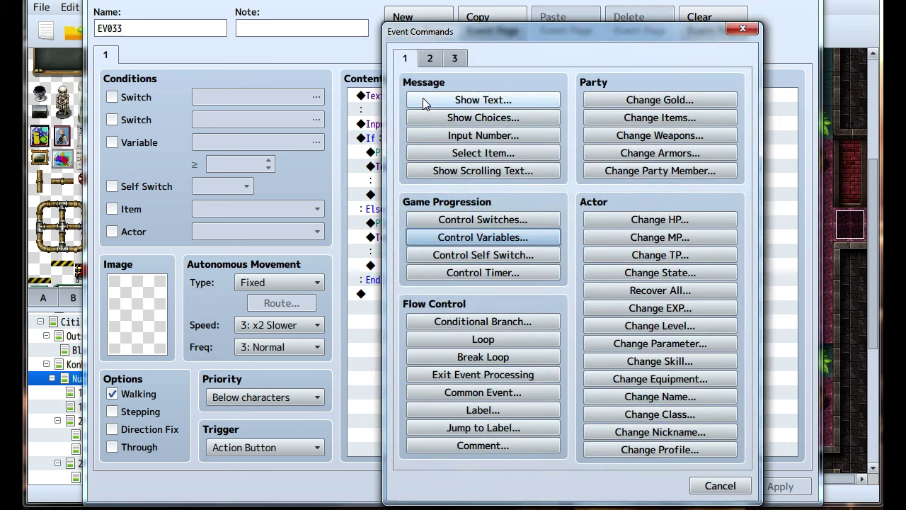
click(422, 98)
text(...Now what th)
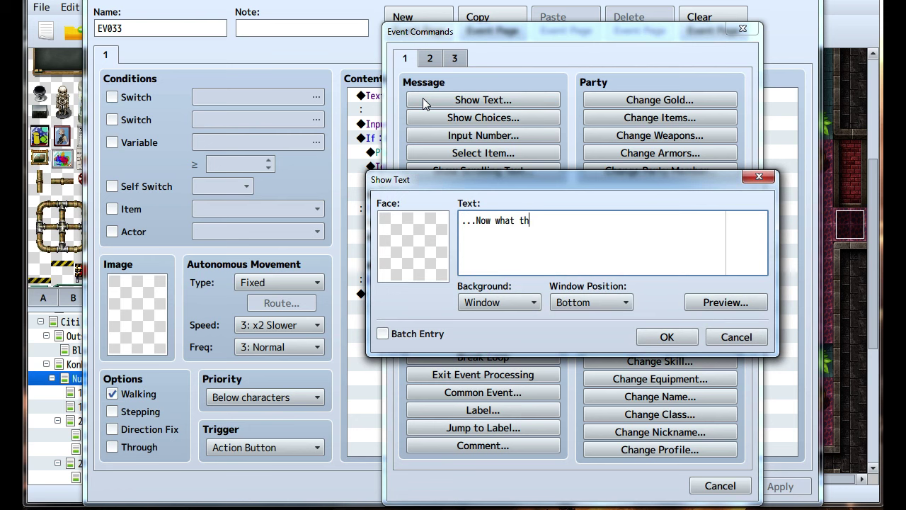
text(e heck did it do?)
click(669, 335)
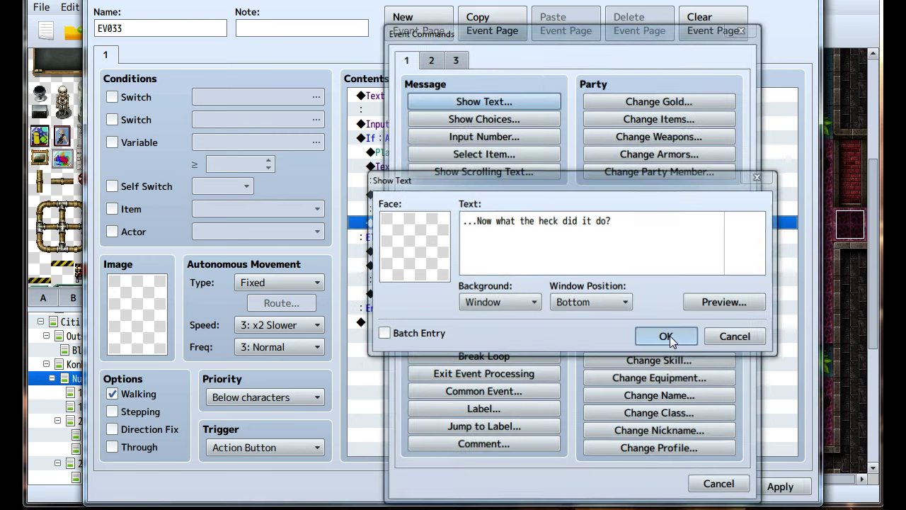
click(778, 487)
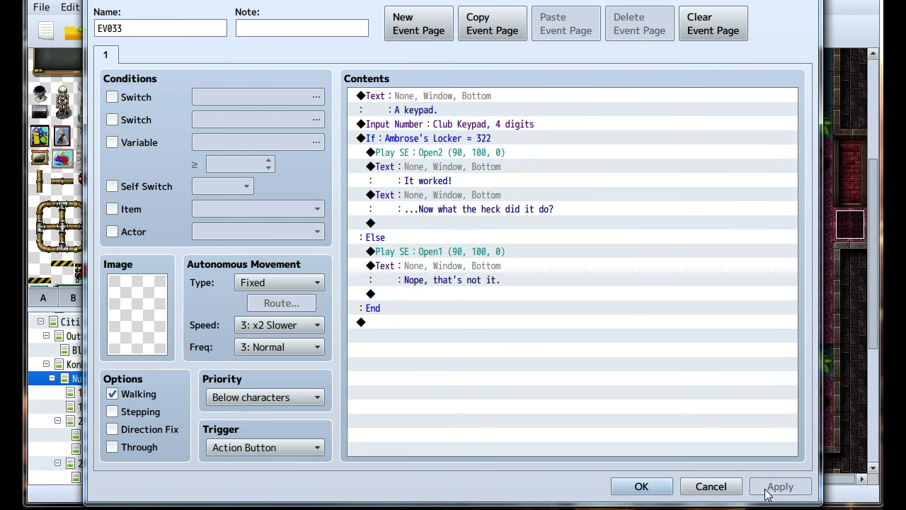
click(635, 487)
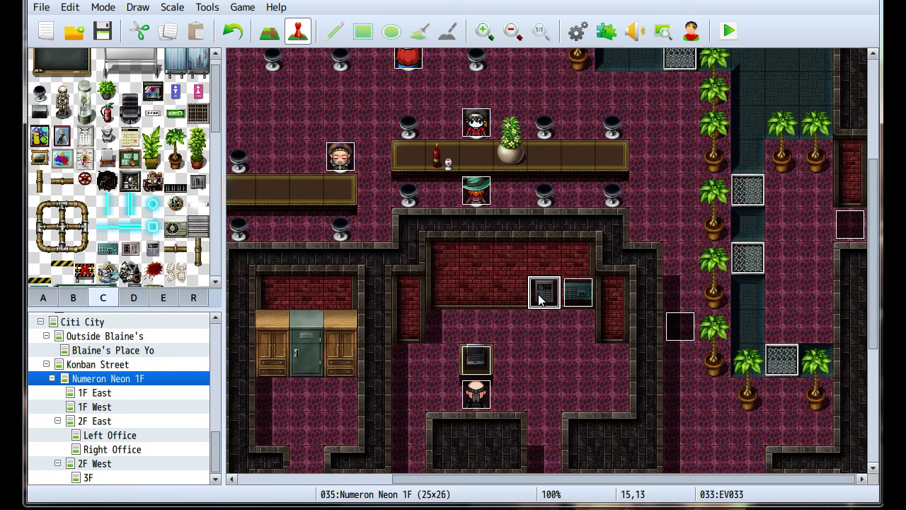
Review the layouts and event placement of the Numeron Neon 1F, 2F West and 3F maps.
click(549, 357)
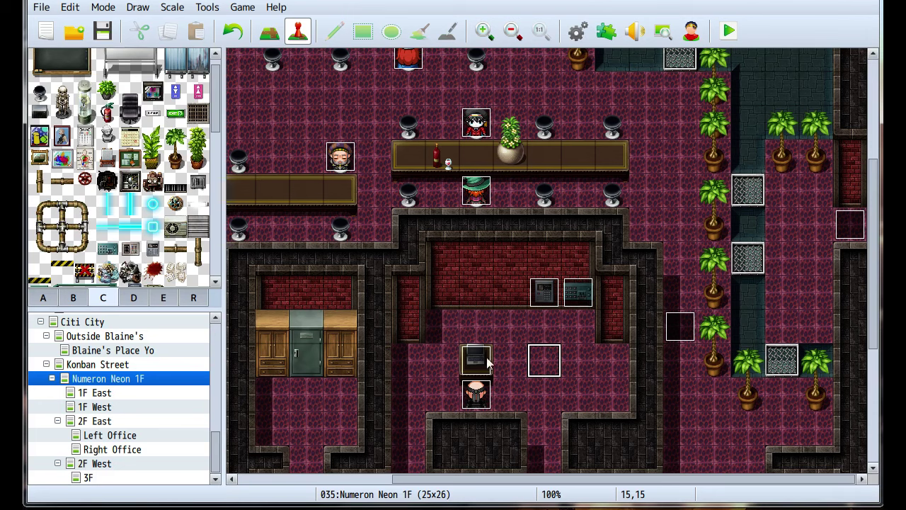
middle_drag(544, 358, 562, 305)
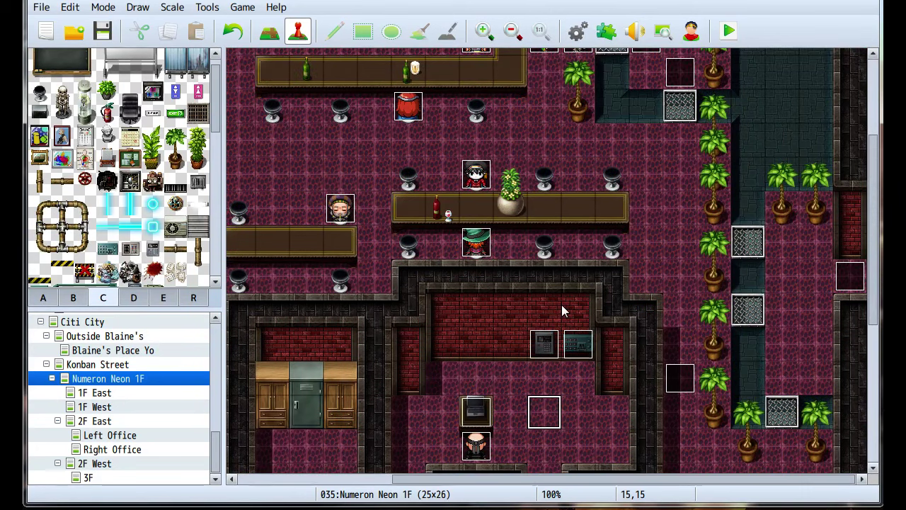
scroll(556, 311, up, 5)
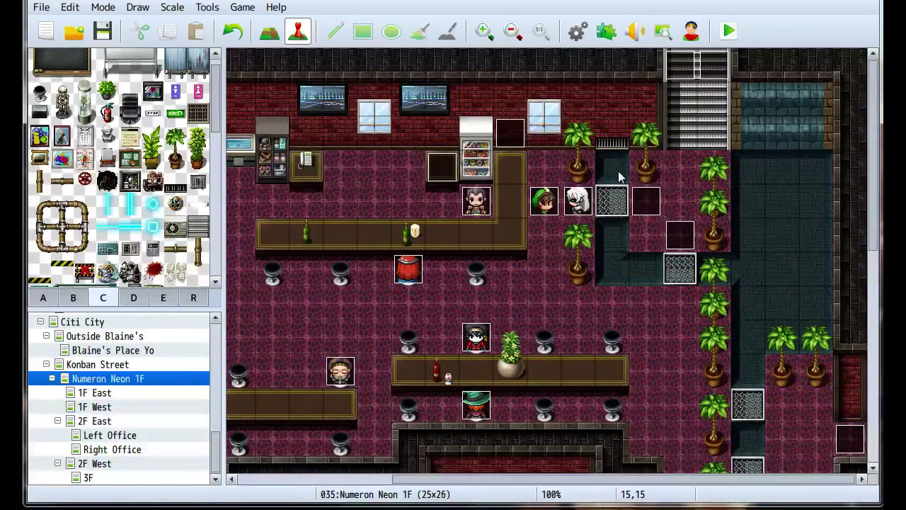
click(126, 465)
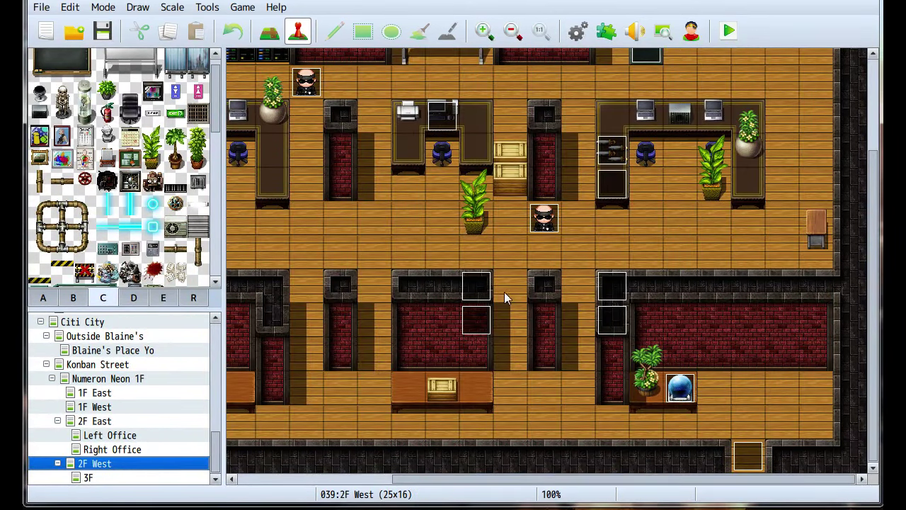
middle_drag(504, 292, 580, 195)
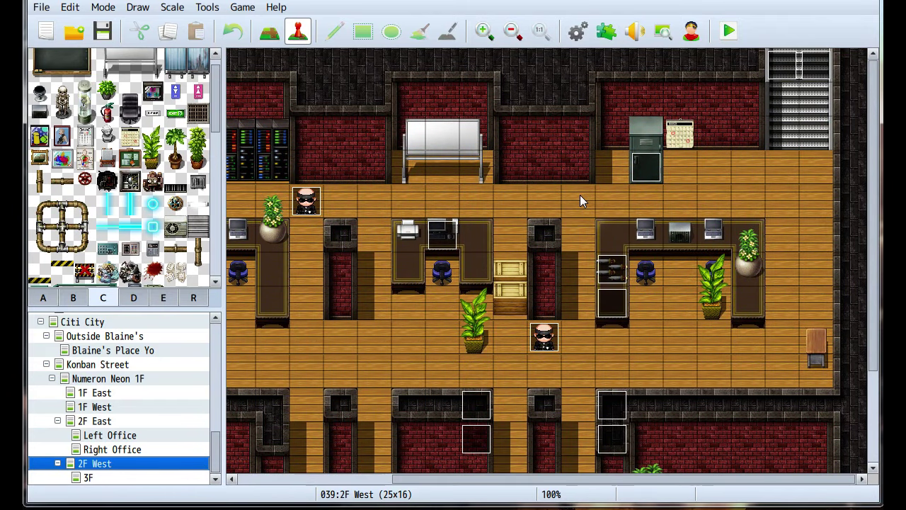
scroll(593, 212, down, 4)
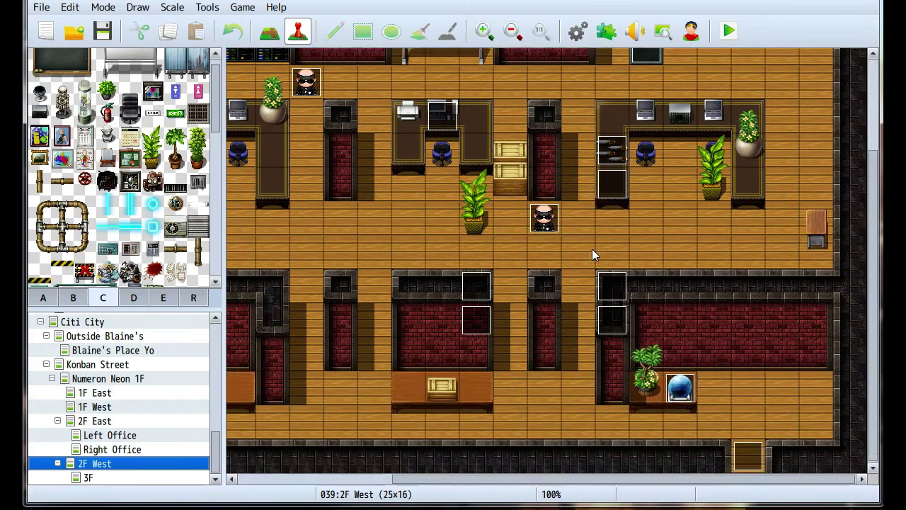
mouse_move(577, 261)
middle_down()
mouse_move(602, 202)
mouse_move(441, 269)
mouse_move(562, 269)
middle_up()
scroll(637, 354, up, 4)
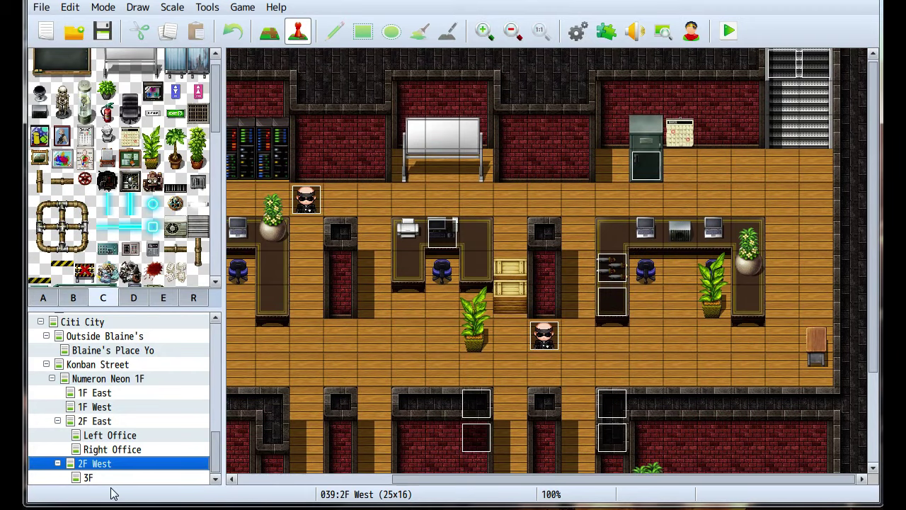
click(110, 479)
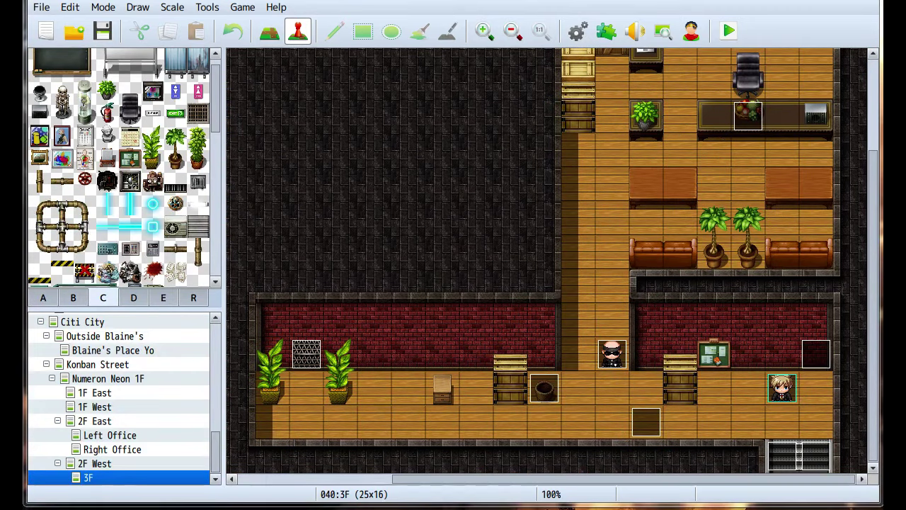
key(alt+Tab)
key(alt+Tab)
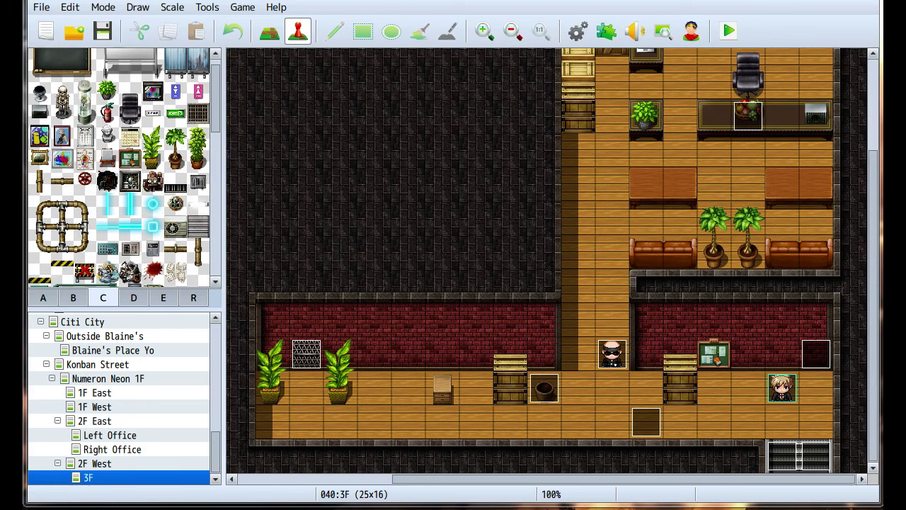
middle_drag(441, 350, 326, 327)
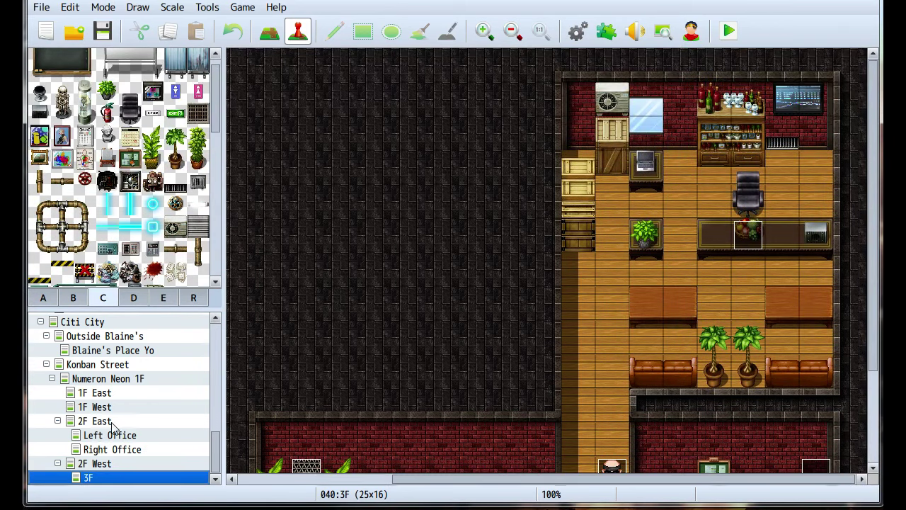
click(122, 381)
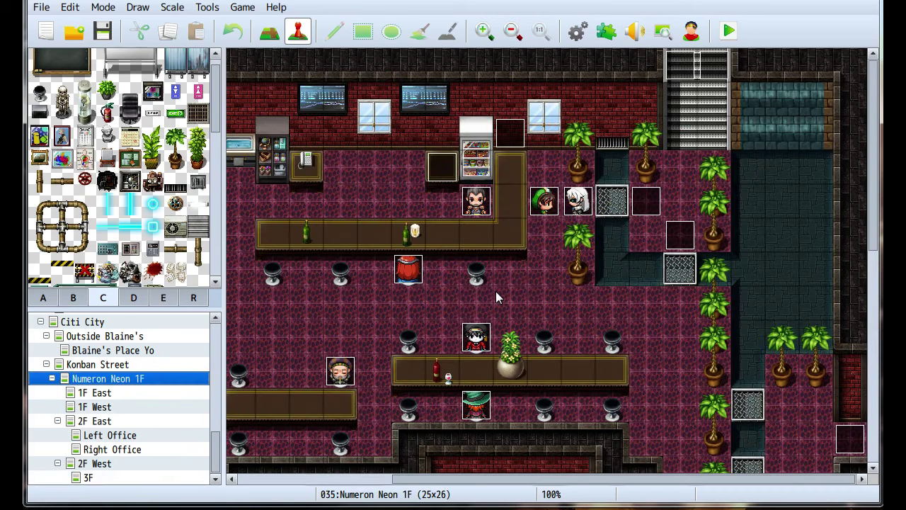
middle_drag(453, 198, 416, 326)
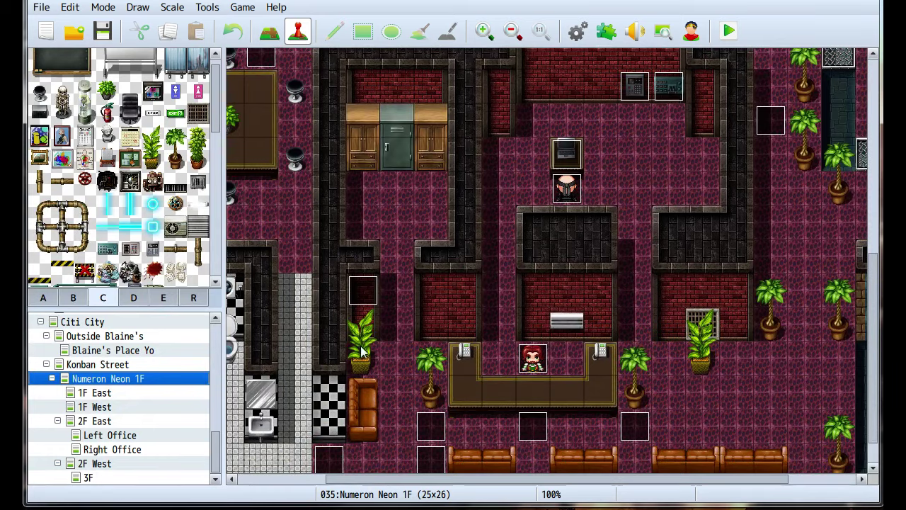
scroll(361, 350, up, 4)
scroll(402, 235, right, 2)
click(80, 477)
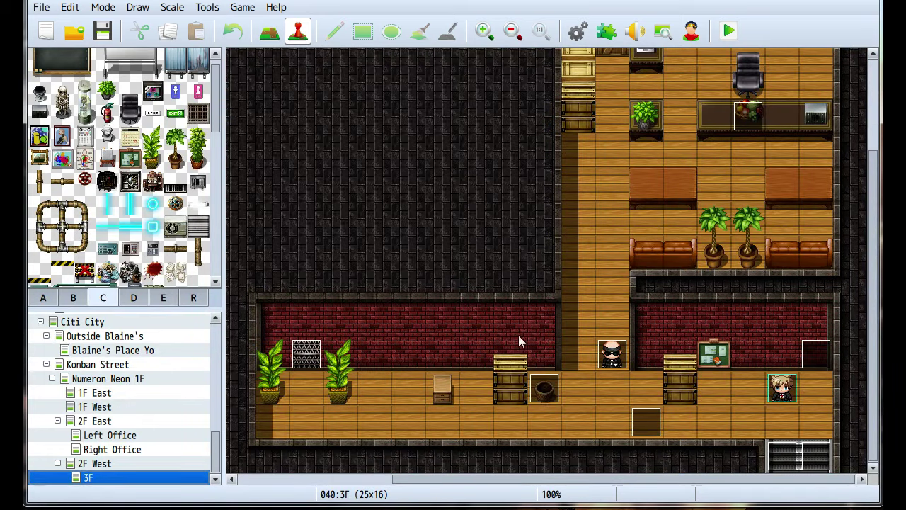
click(95, 464)
Playtest the game from the saved file, defeat the 2F West guard with attacks, and read his note.
click(729, 31)
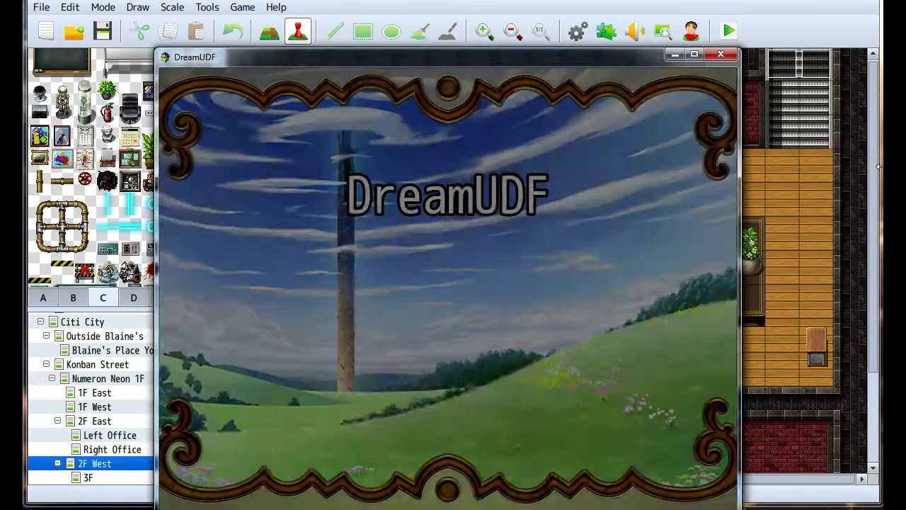
key(Return)
key(Return)
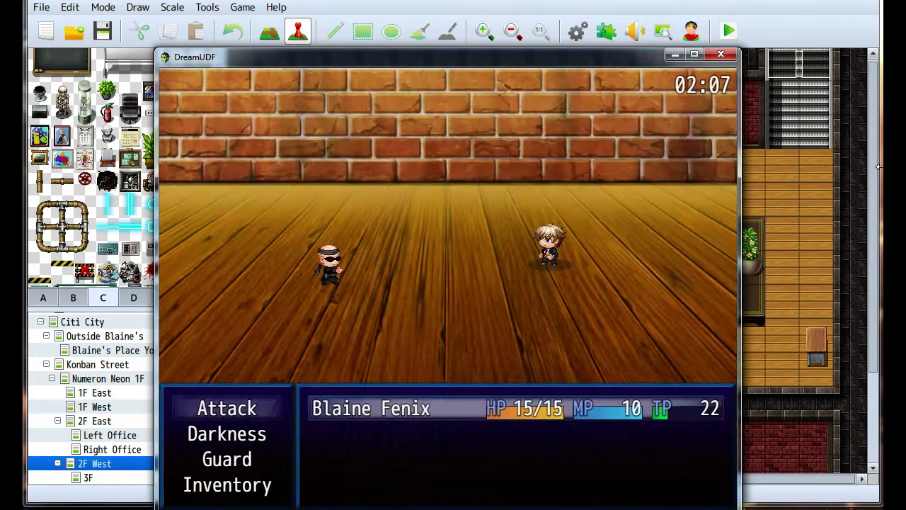
key(Return)
key(Return)
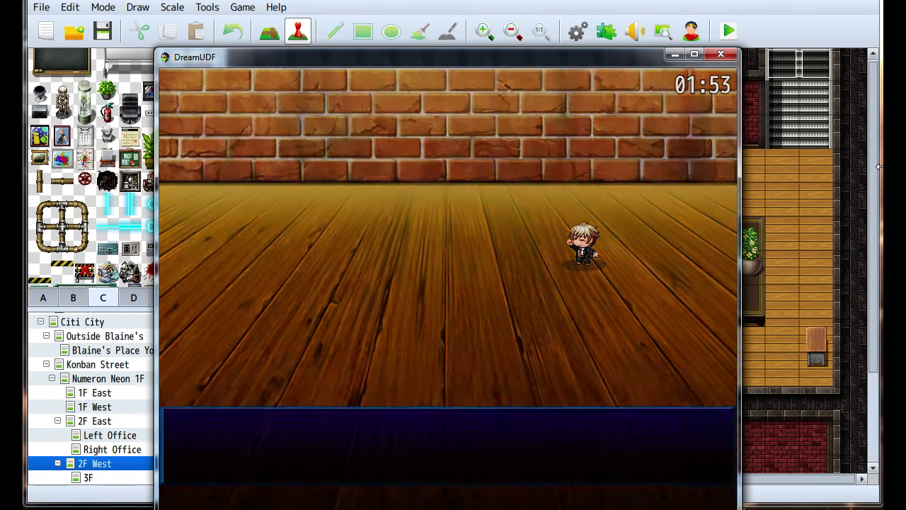
key(Return)
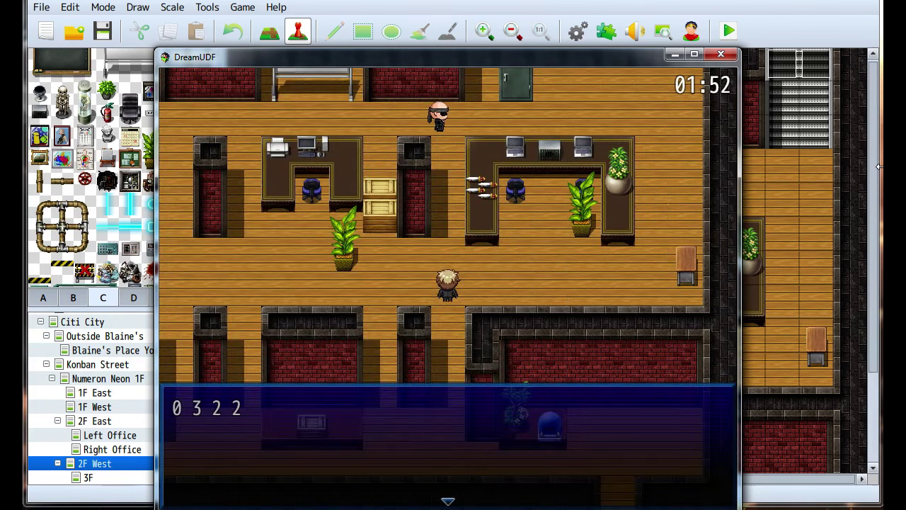
key(Return)
Walk around 2F West, check the defeated guard's note again, and end the playtest.
key(Right)
key(Up)
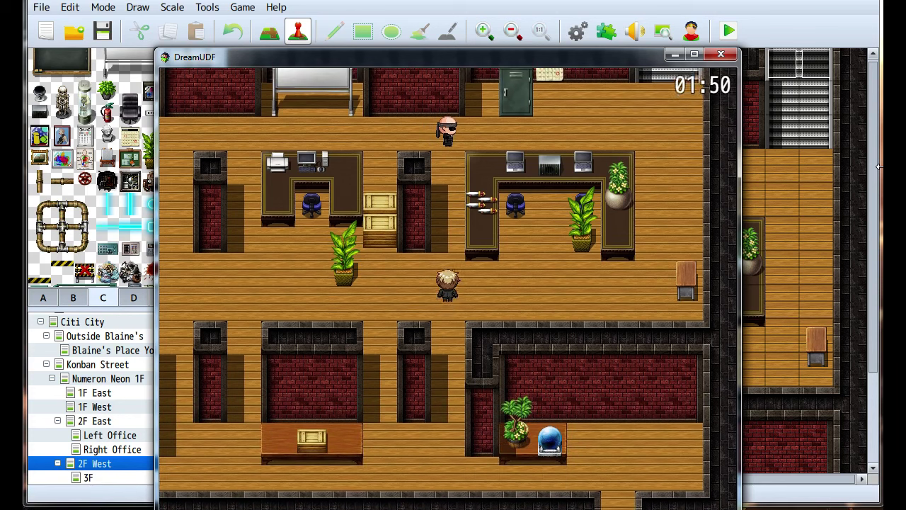
key(Left)
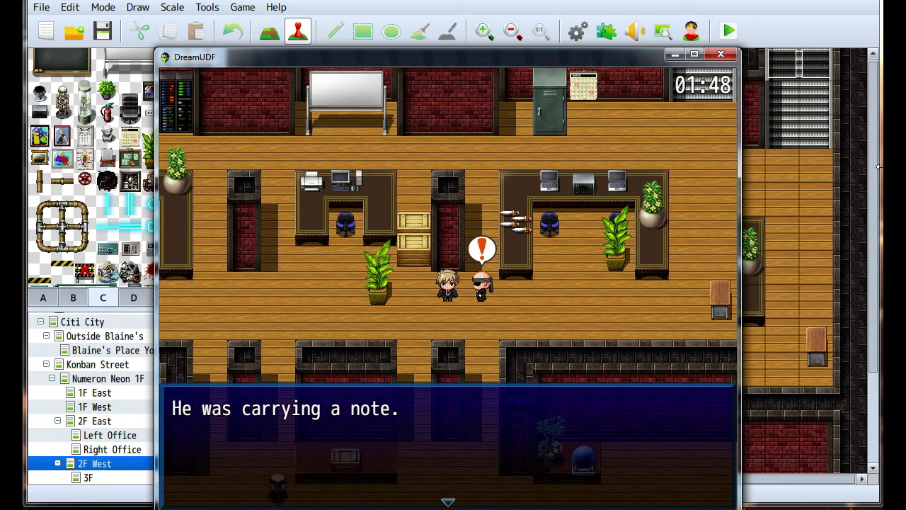
key(Return)
click(721, 54)
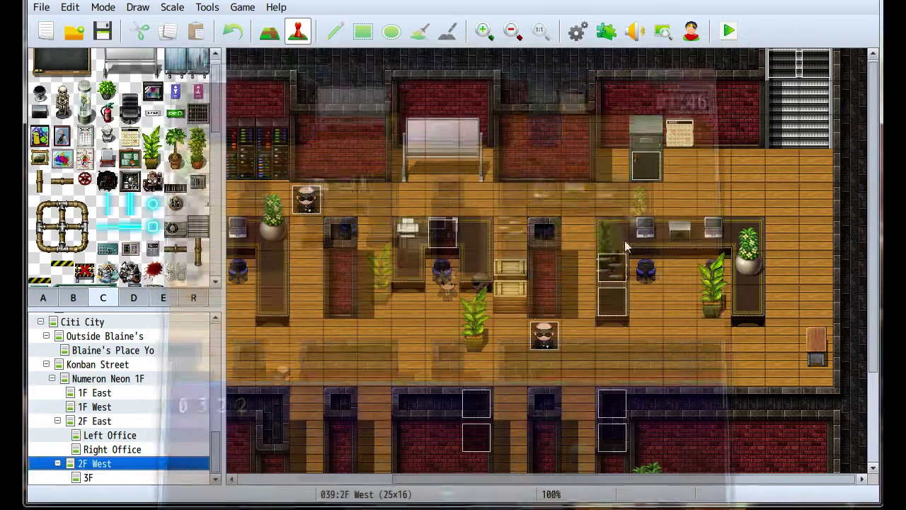
Turn on Direction Fix on page 2 of the note-carrying guard's event and save it.
double_click(542, 332)
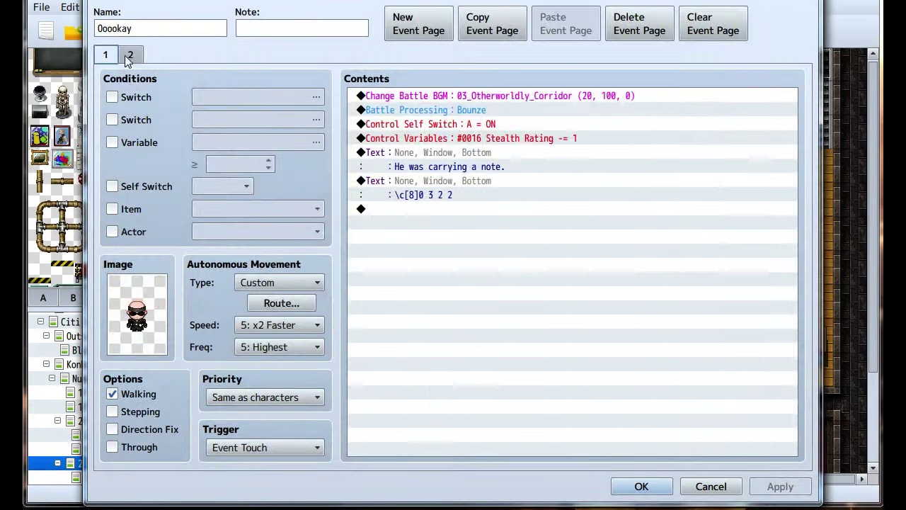
click(130, 55)
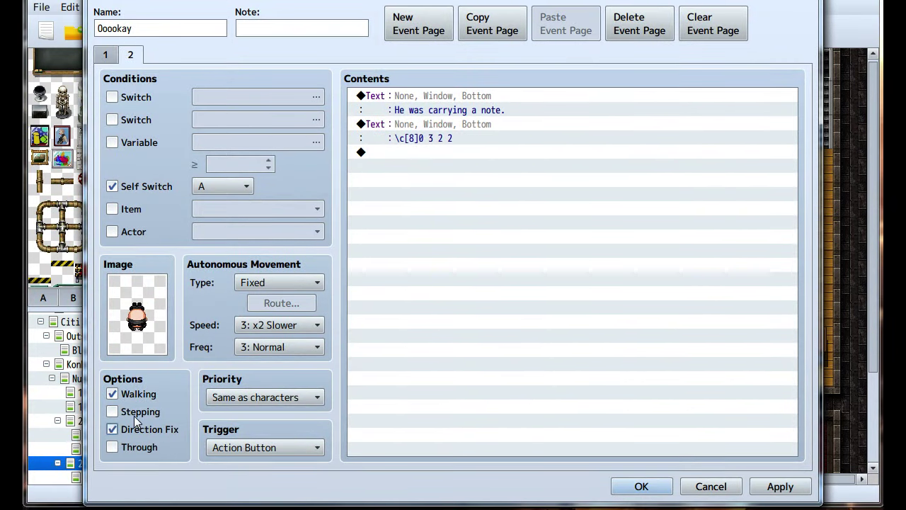
click(781, 486)
click(642, 487)
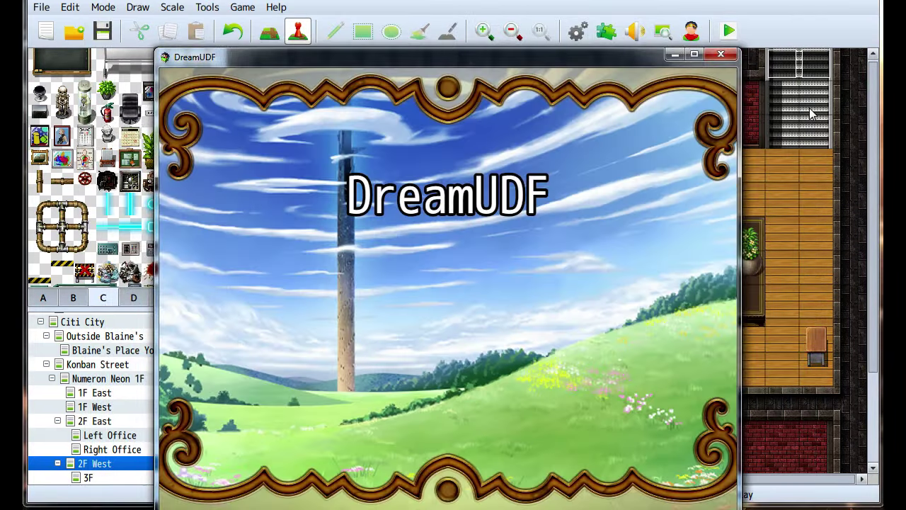
Continue the saved game in the playtest, defeat the 2F West guard in battle, and dismiss the messages that follow.
key(Return)
key(Return)
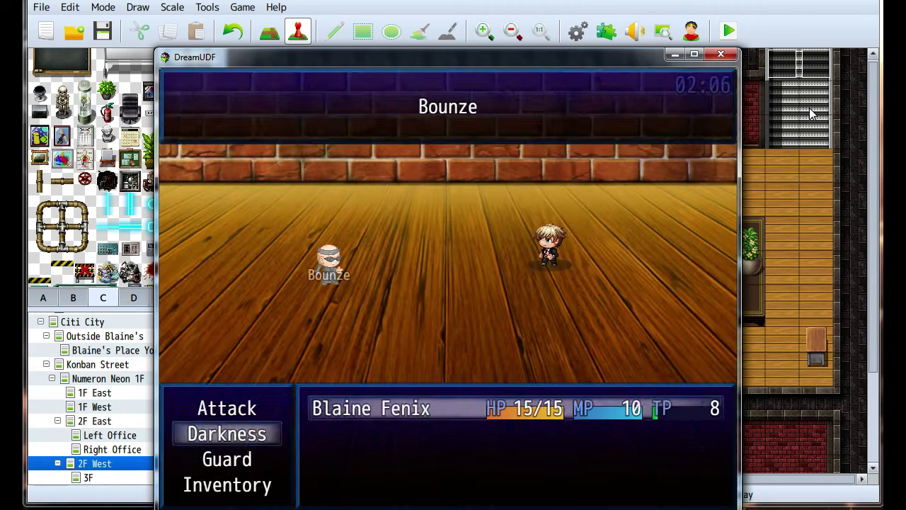
key(Return)
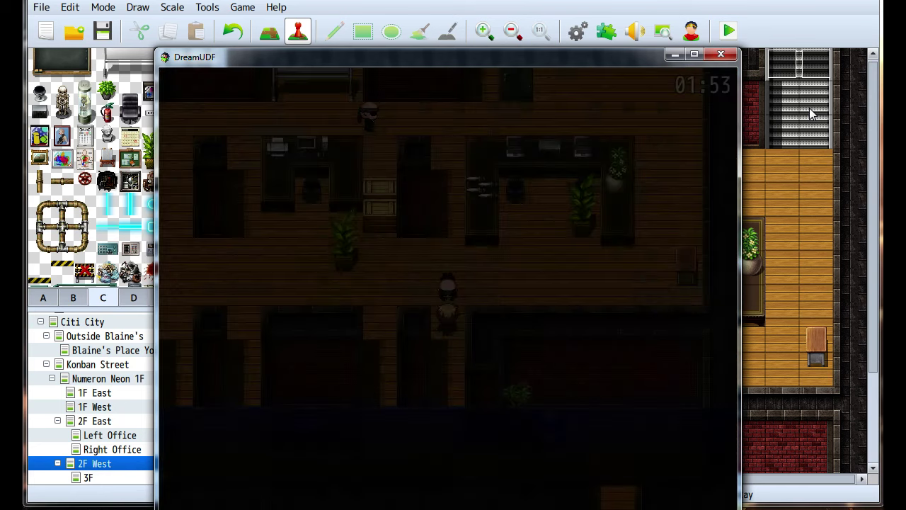
key(Return)
key(Return)
key(Return)
key(Return)
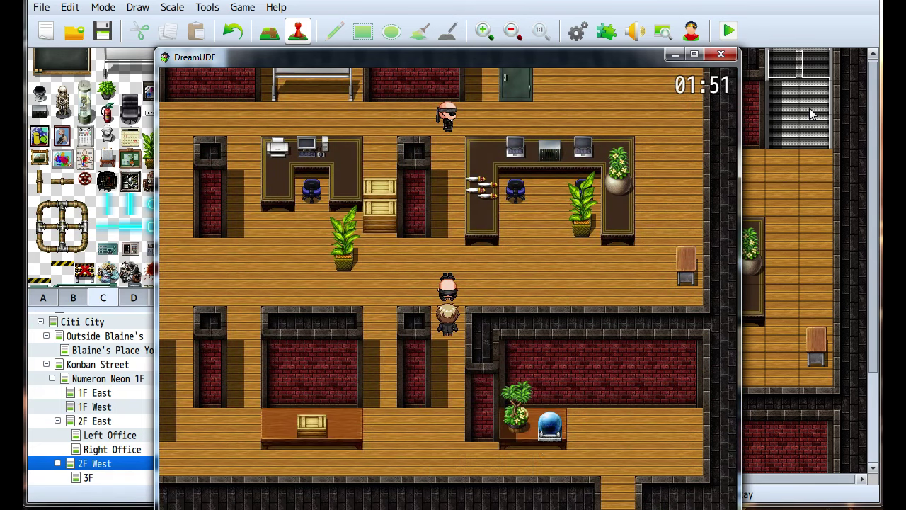
Walk around 2F West away from the defeated guard, evade the patrolling guards, and exit onto the Konban Street rooftop.
key(Left)
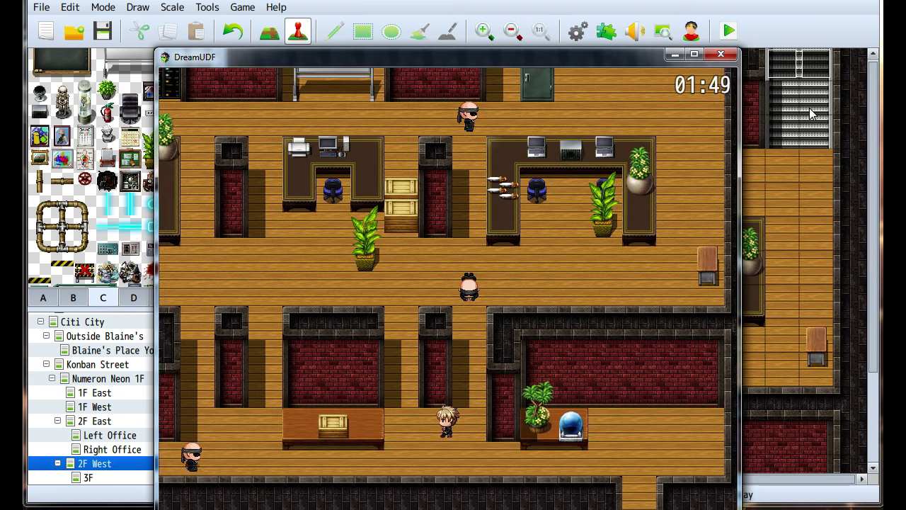
key(Up)
key(Left)
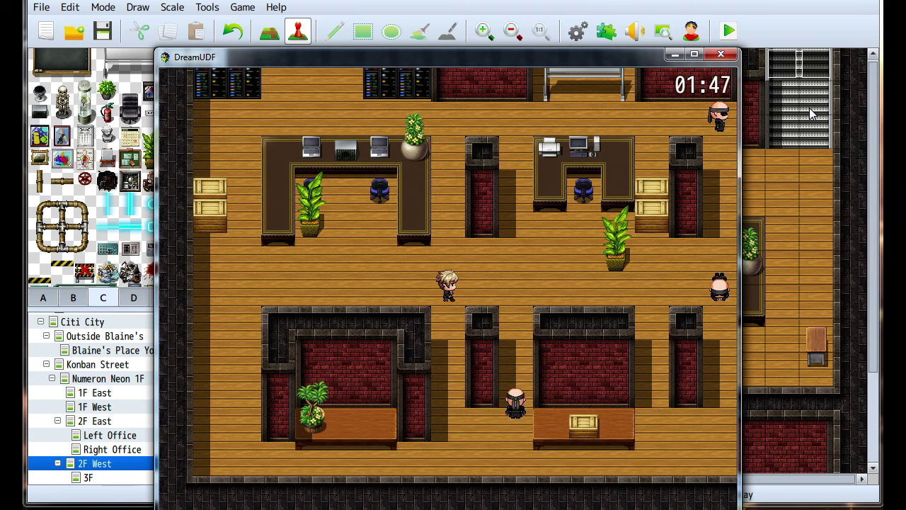
key(Up)
key(Left)
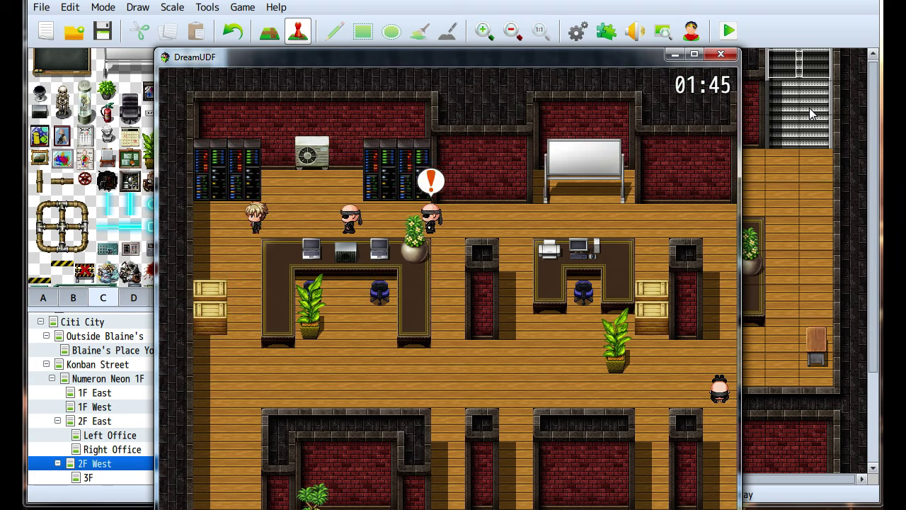
key(Down)
key(Right)
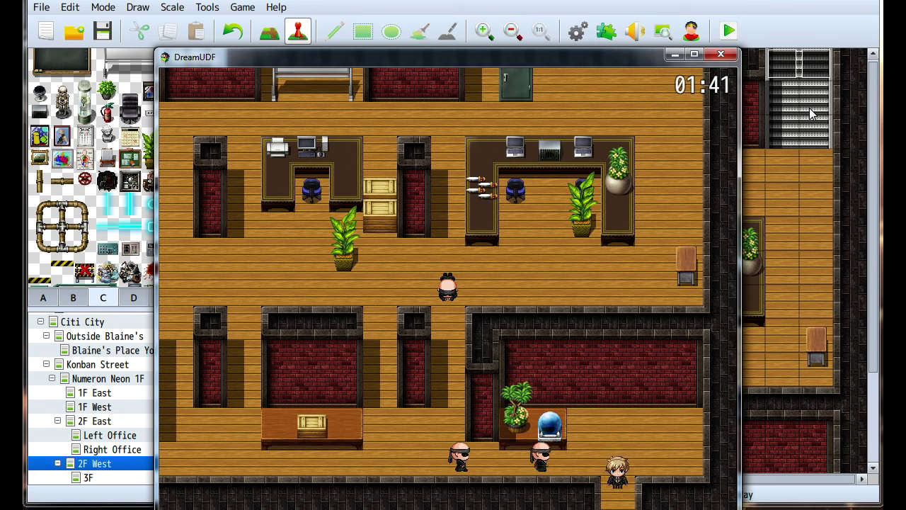
key(Right)
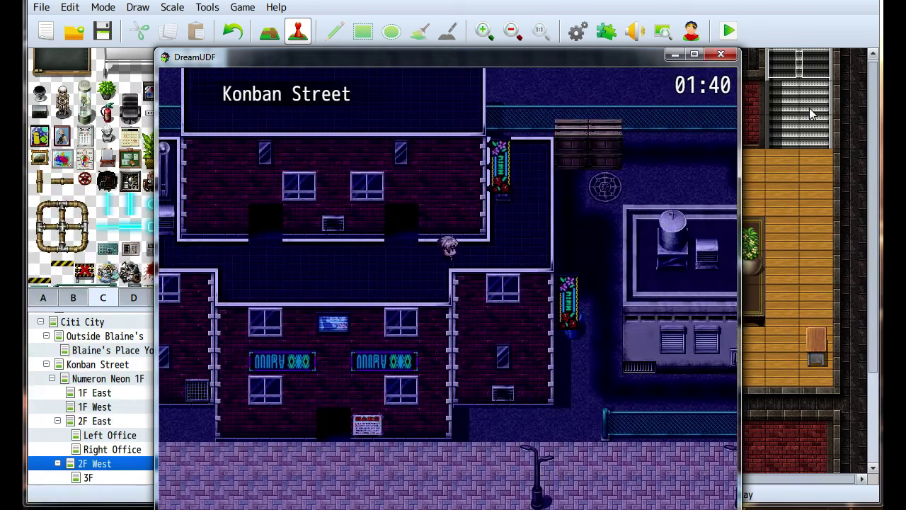
Walk to both ends of the Konban Street rooftop to test where the player can go, and end the playtest.
key(Up)
key(Down)
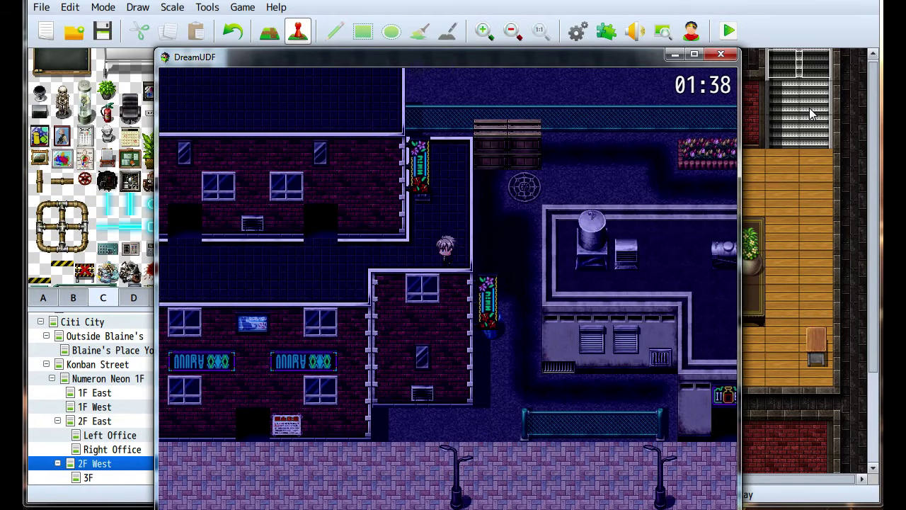
key(Left)
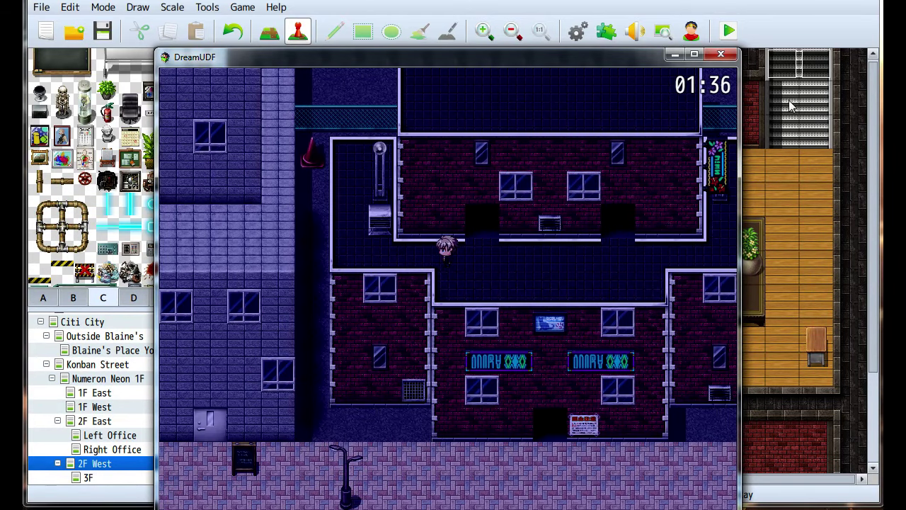
key(Left)
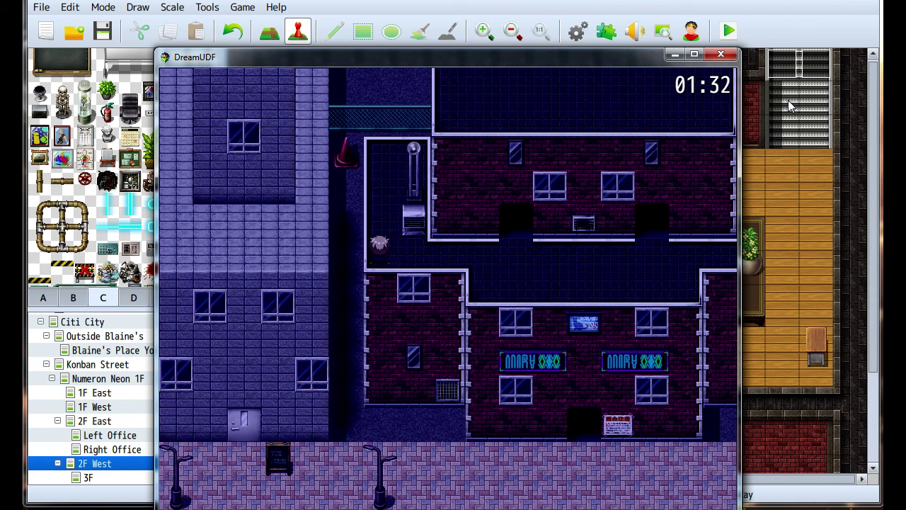
key(Right)
key(Down)
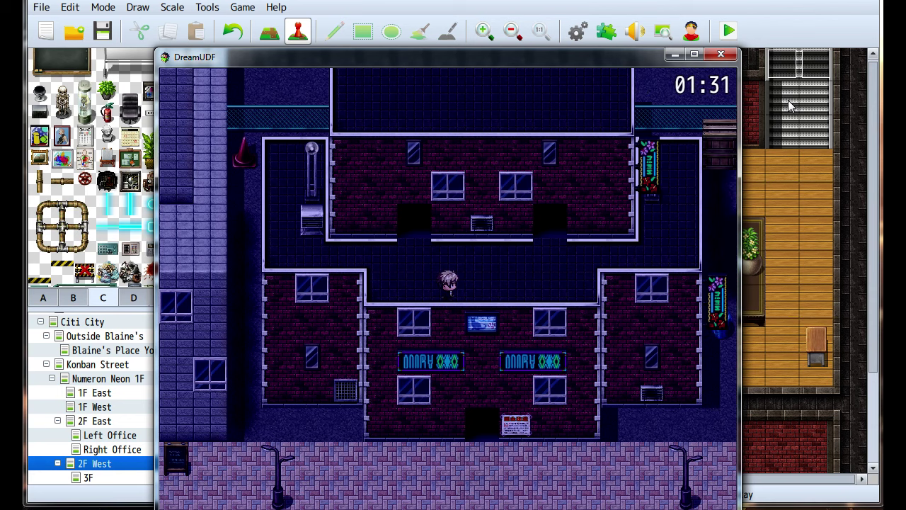
click(724, 55)
Open the Konban Street map and switch it to tile editing.
click(88, 383)
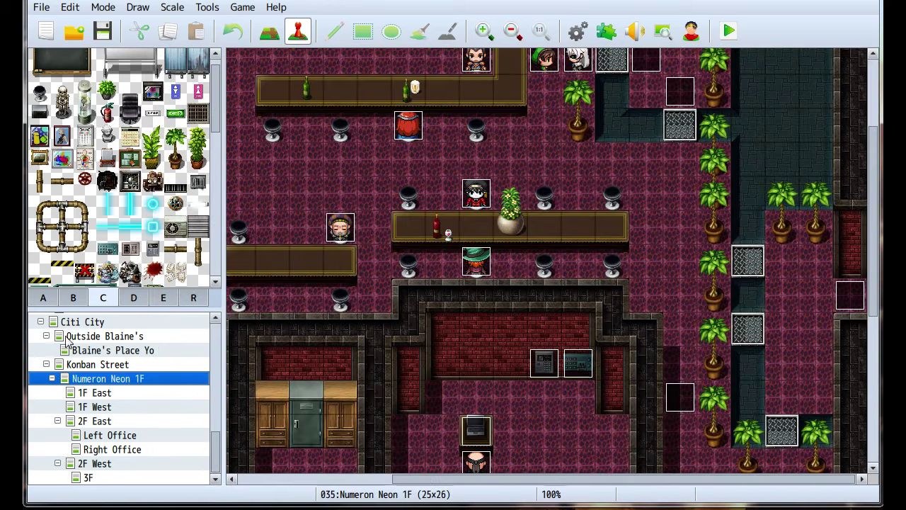
click(83, 364)
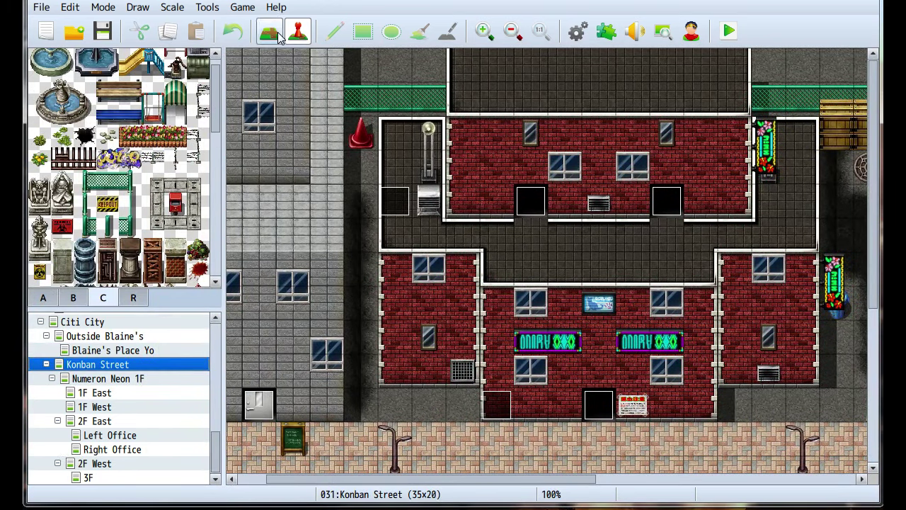
click(275, 33)
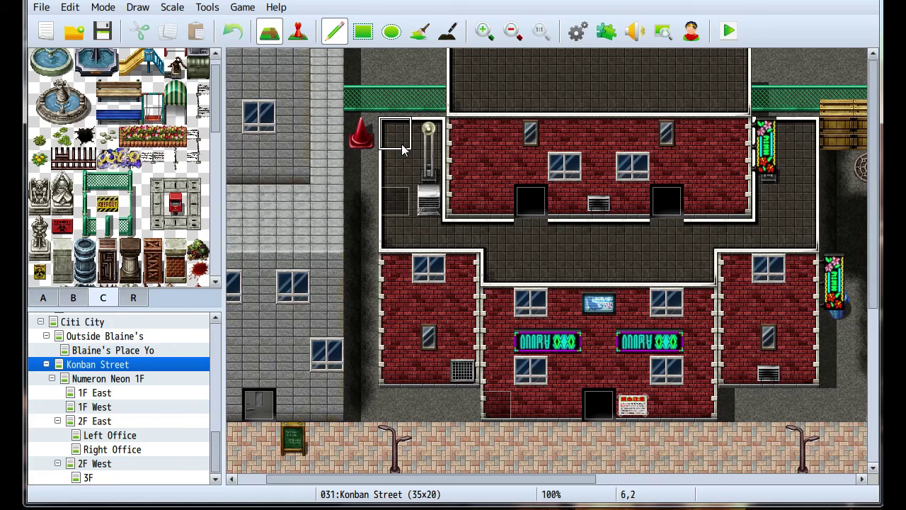
click(71, 298)
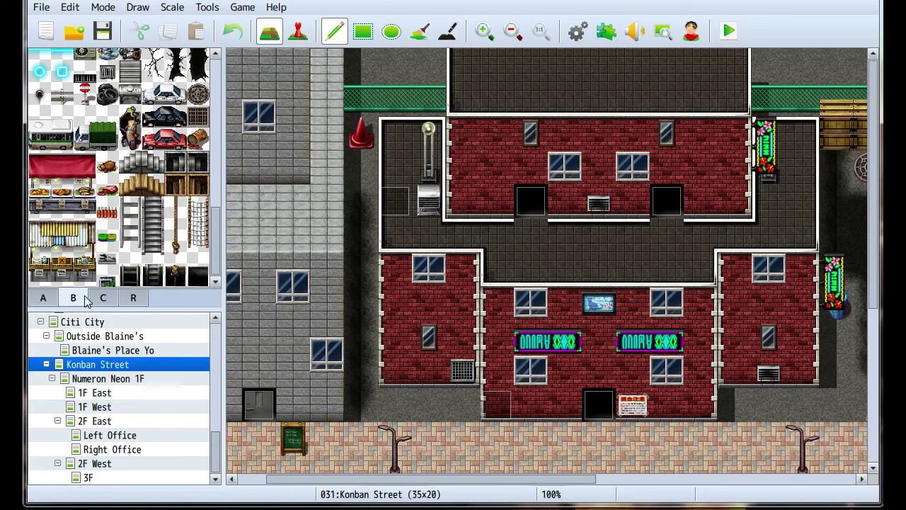
click(102, 298)
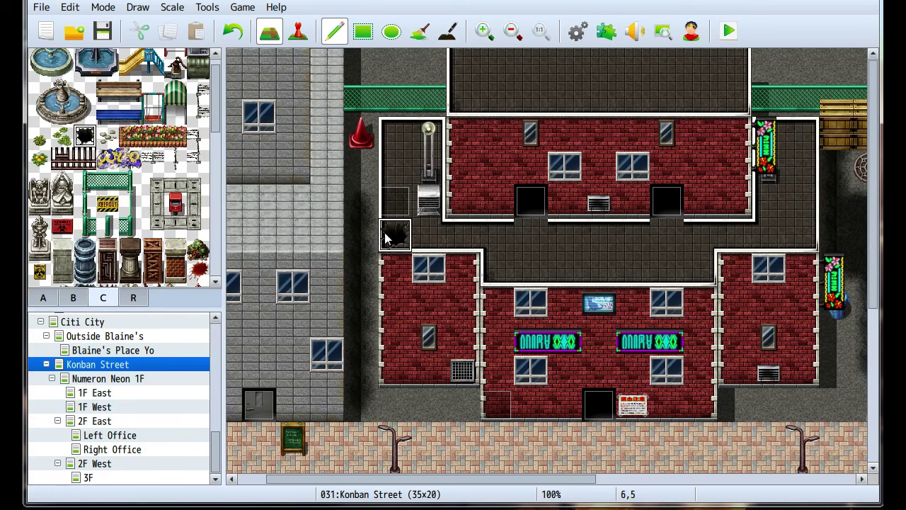
key(ctrl+z)
scroll(107, 202, down, 15)
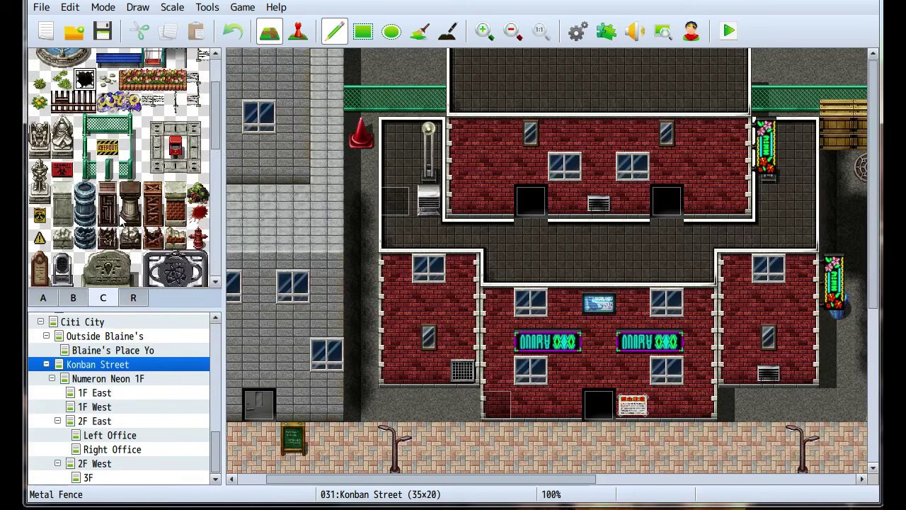
Place a red flower pot tile on the Konban Street rooftop's lower-left corner at 6,5 and another on its upper-right corner.
click(72, 298)
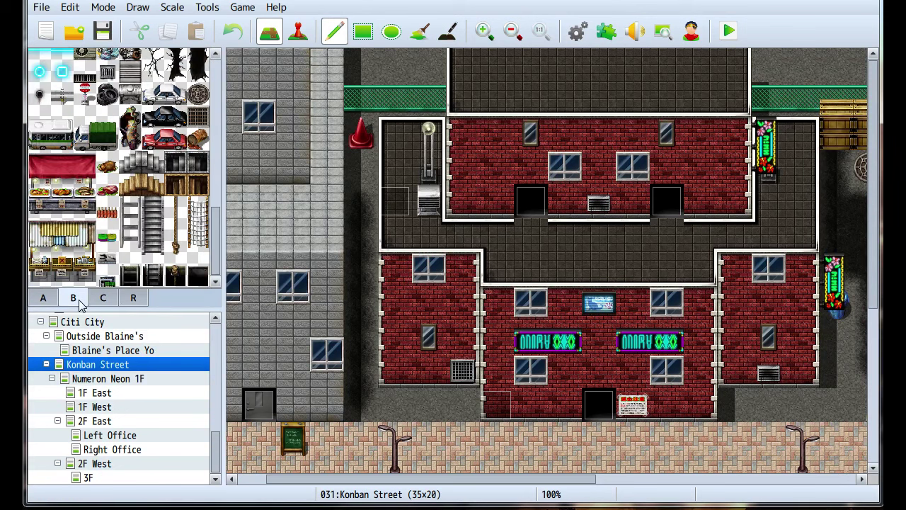
scroll(89, 241, up, 5)
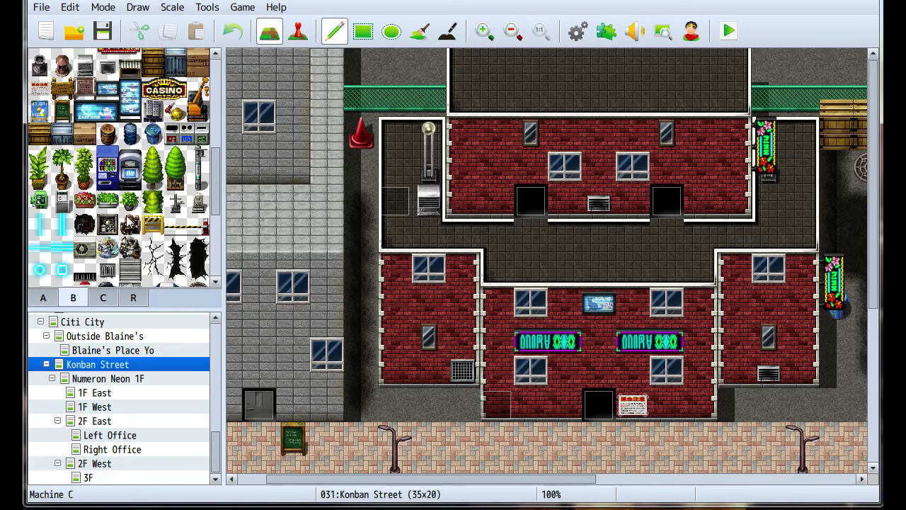
click(84, 202)
click(395, 231)
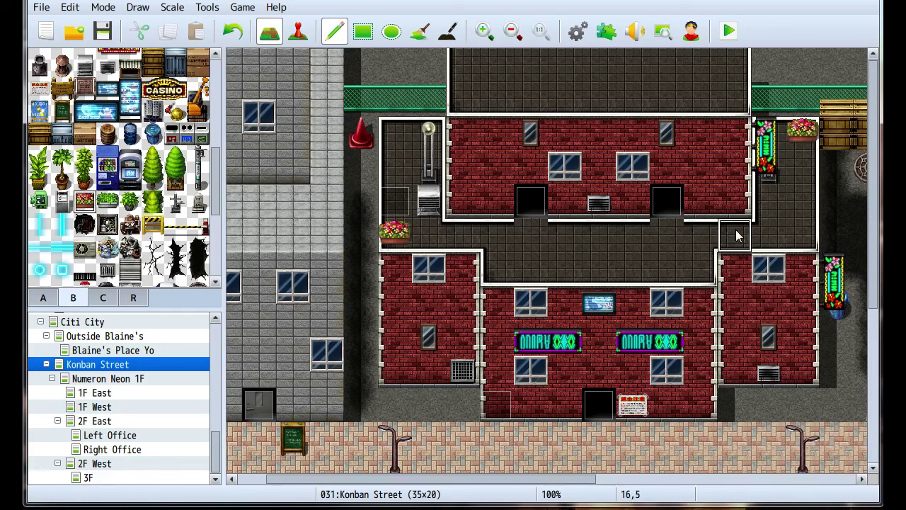
right_click(666, 235)
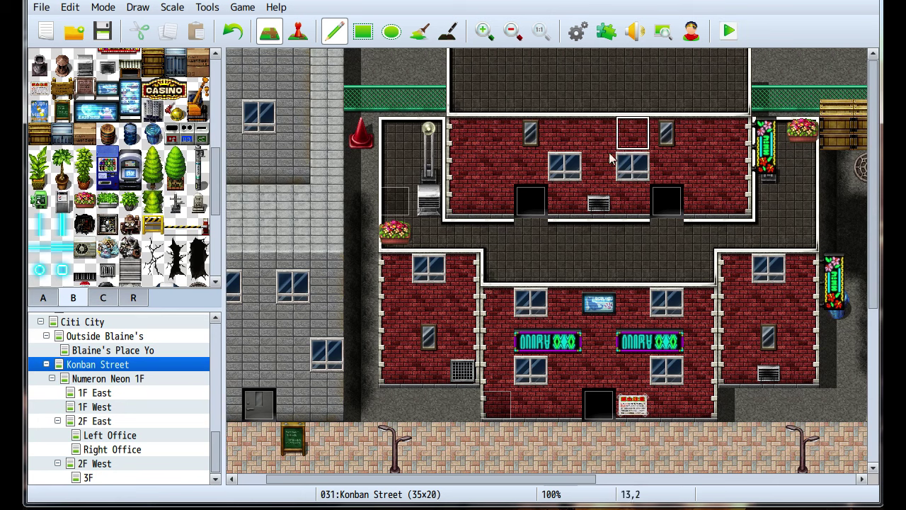
Create an empty event at 18,3 on the 3F map, over the small table's machine, with priority Same as characters.
click(88, 477)
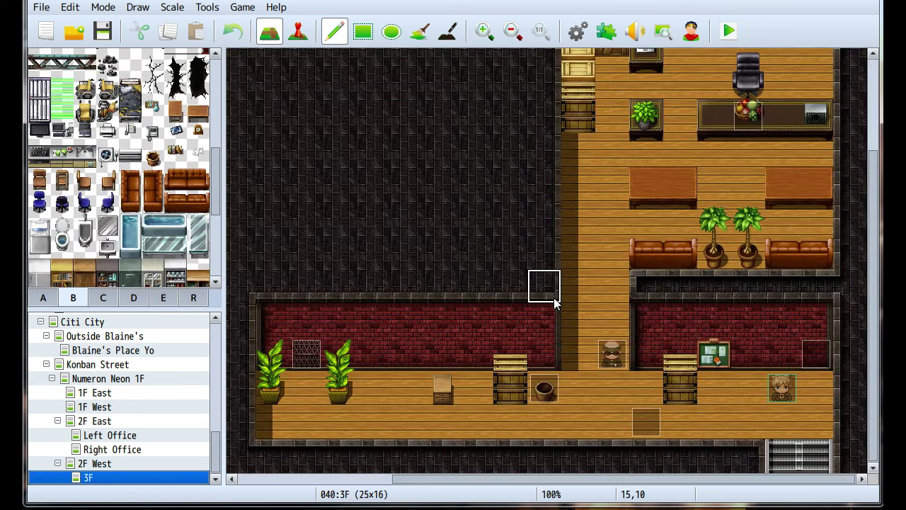
middle_drag(593, 225, 594, 239)
click(298, 30)
middle_drag(597, 296, 645, 153)
double_click(645, 153)
click(253, 397)
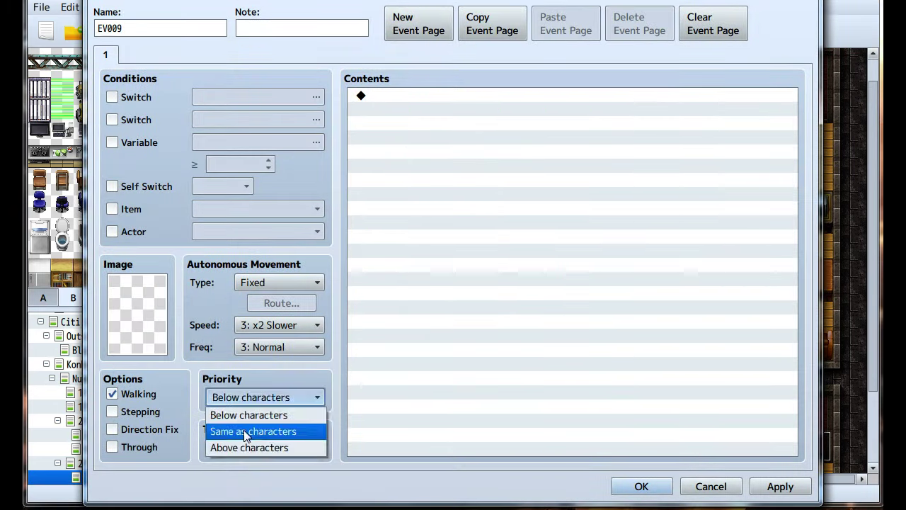
click(244, 430)
click(807, 487)
click(641, 486)
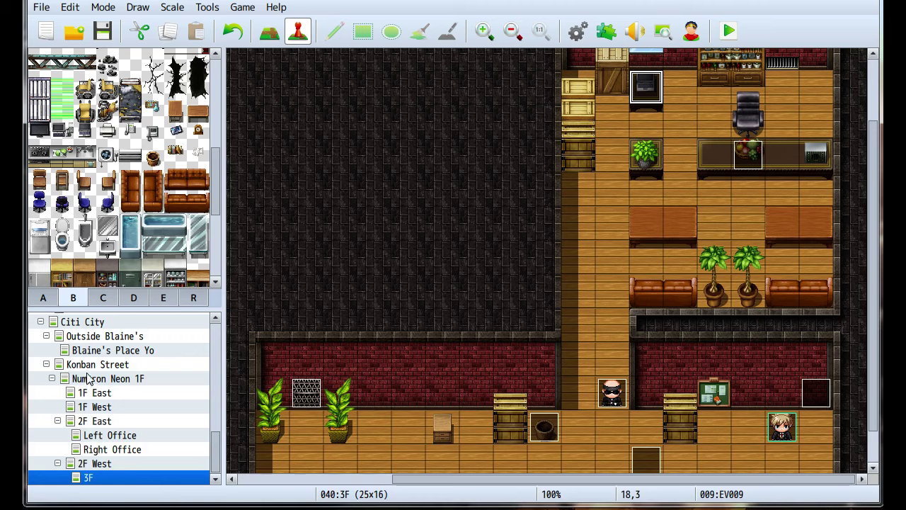
Examine the Numeron Neon 1F map's guard room, reception lobby and bar area for event placement.
click(89, 378)
middle_drag(436, 211, 451, 280)
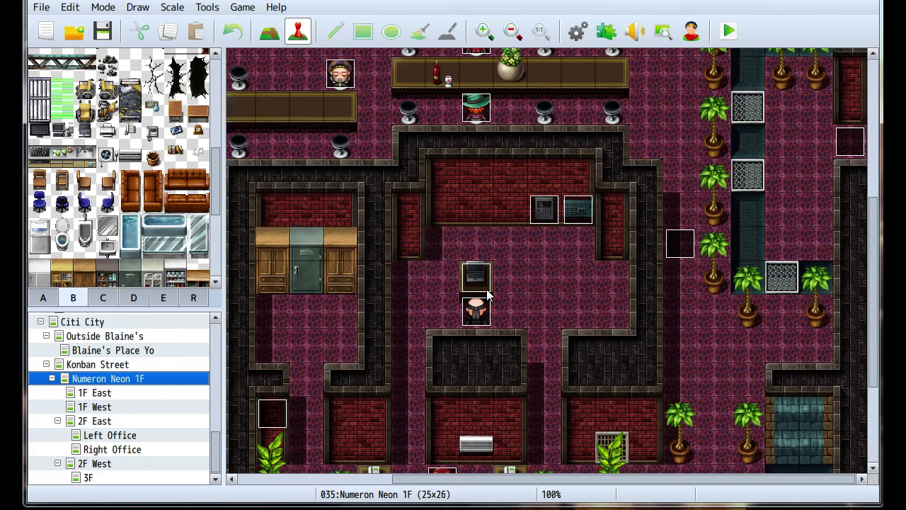
middle_click(575, 217)
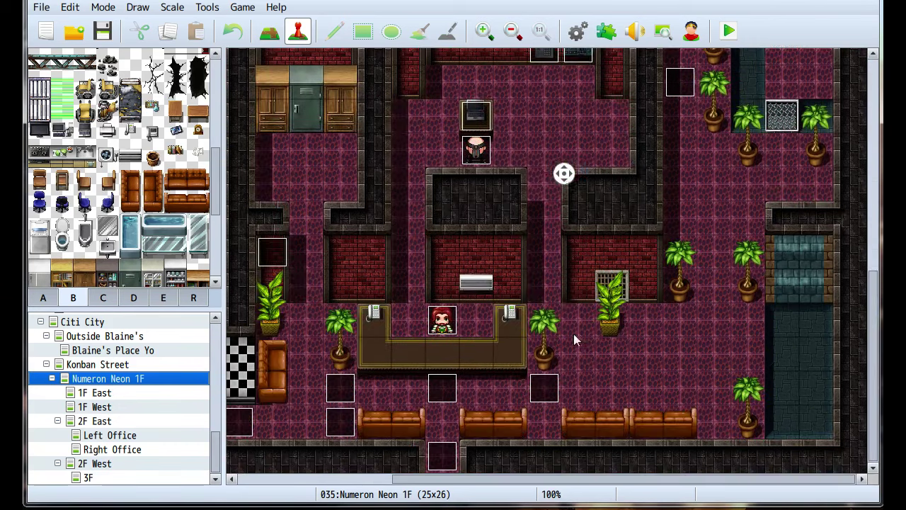
middle_click(573, 336)
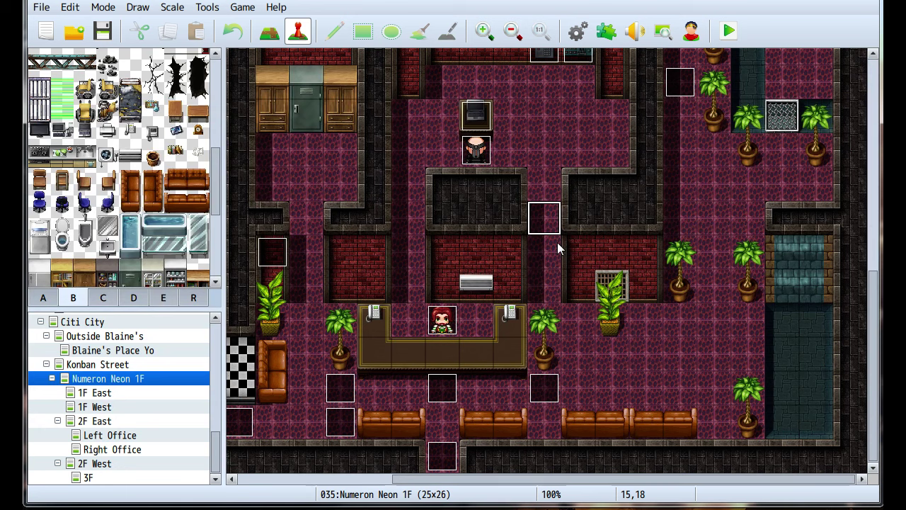
middle_click(578, 294)
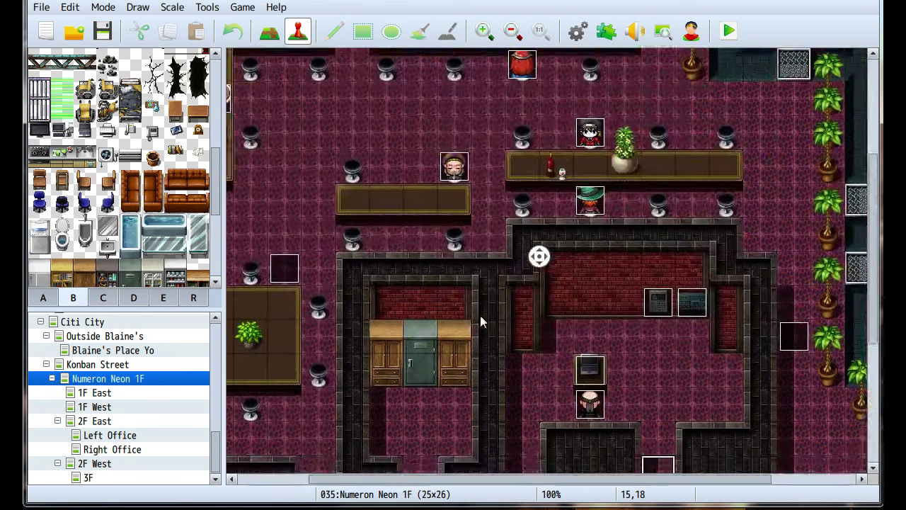
middle_click(453, 344)
middle_click(454, 344)
middle_click(539, 276)
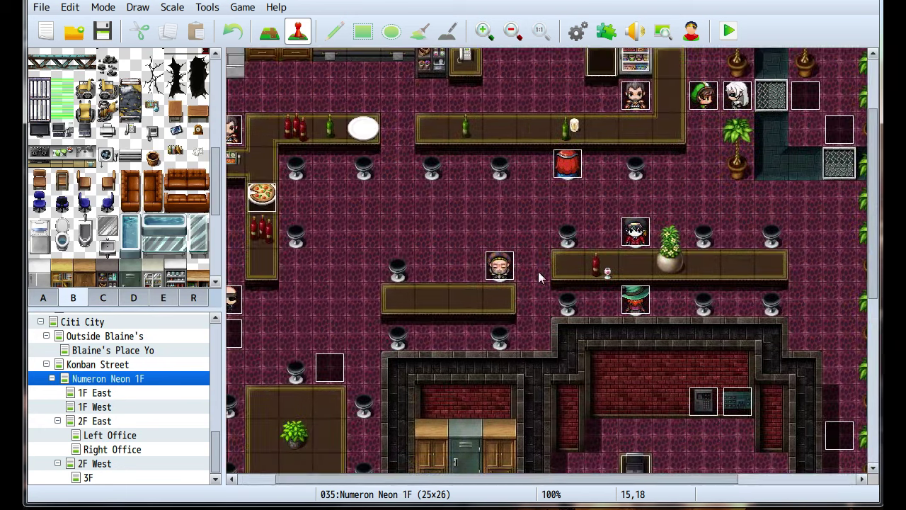
Copy the green-hatted guest event at 13,10 and paste it on the stool two tiles to its right.
click(635, 300)
middle_click(632, 300)
middle_click(632, 284)
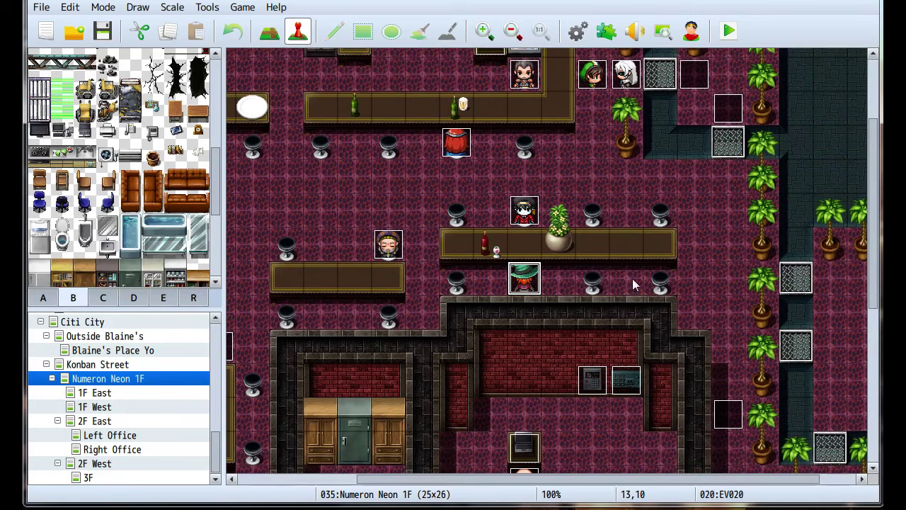
key(ctrl+c)
click(597, 284)
key(ctrl+v)
Change the pasted guest's image to the pink-haired, purple-winged character facing away from the Random7-1 sheet.
double_click(593, 284)
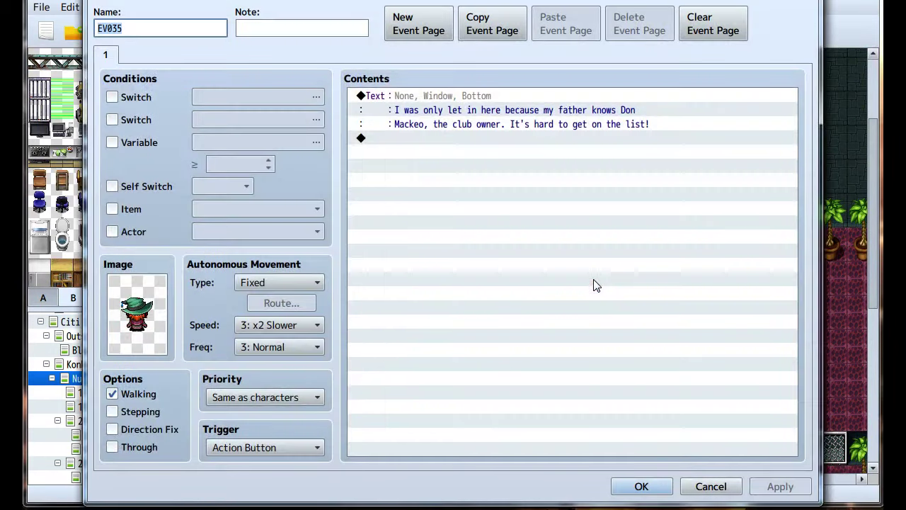
double_click(157, 328)
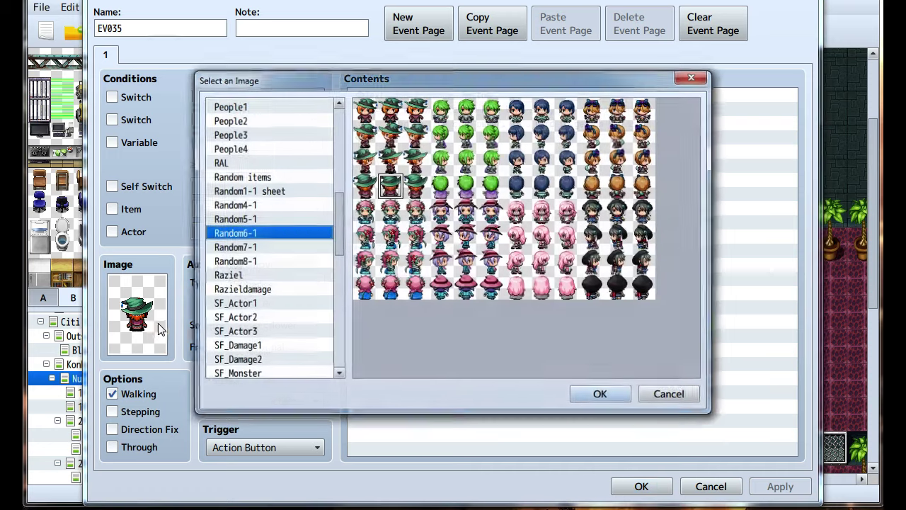
click(264, 247)
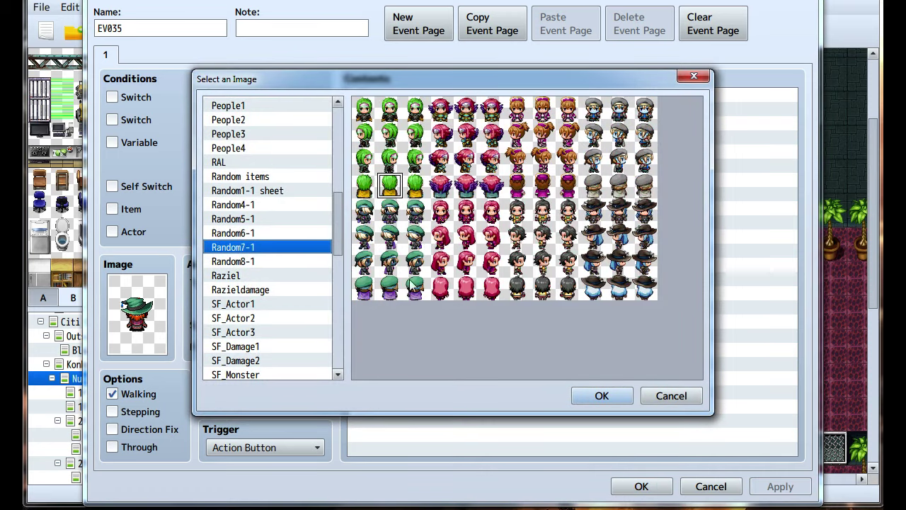
click(468, 187)
click(602, 396)
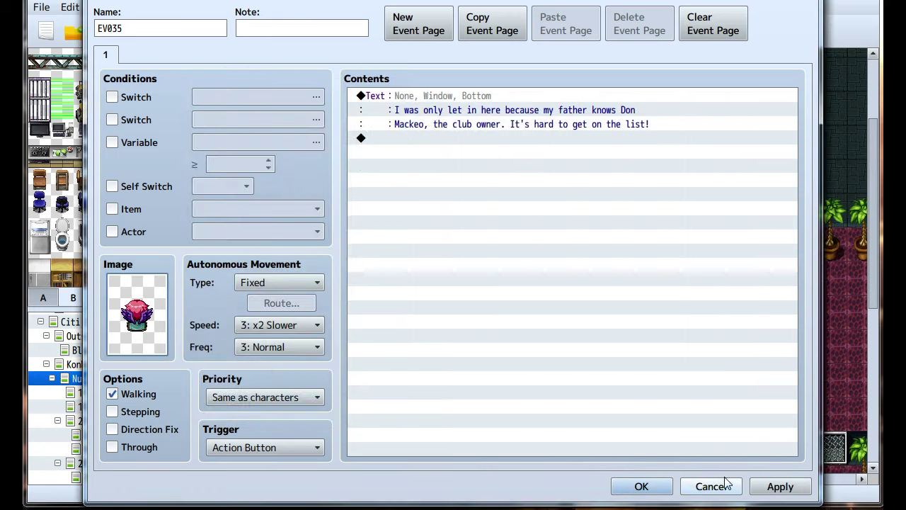
Delete the inherited dialogue text from the pink-haired guest's event at 15,10 and save the event.
click(453, 95)
key(Delete)
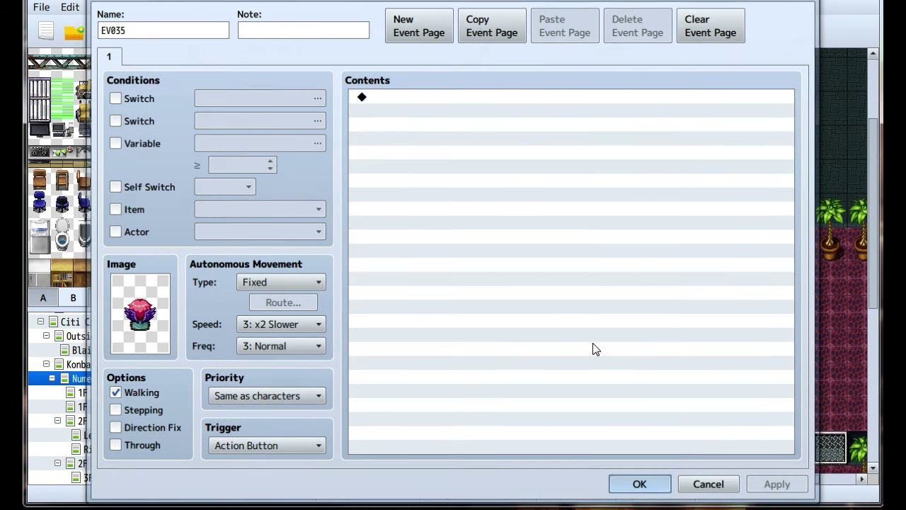
click(640, 484)
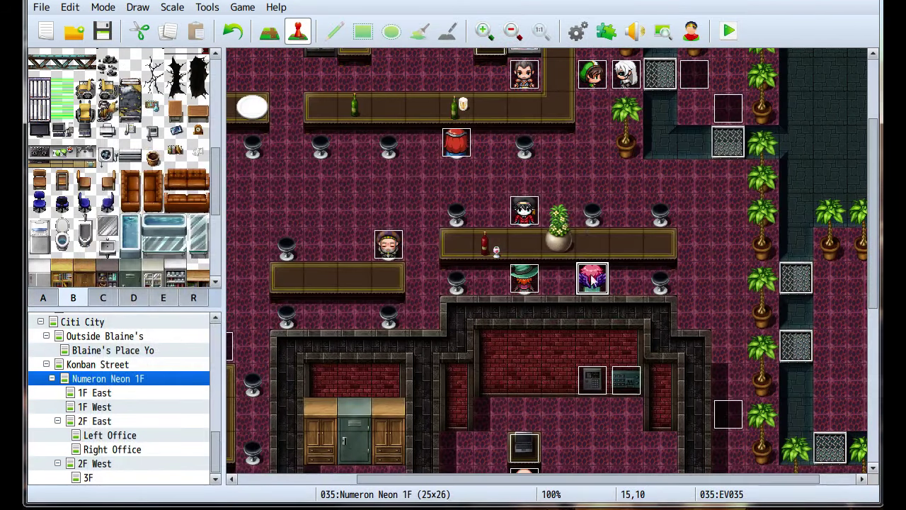
Duplicate the red-coated, black-haired guest event onto the stool at 15,8 and delete the duplicate's dialogue text.
drag(528, 212, 592, 210)
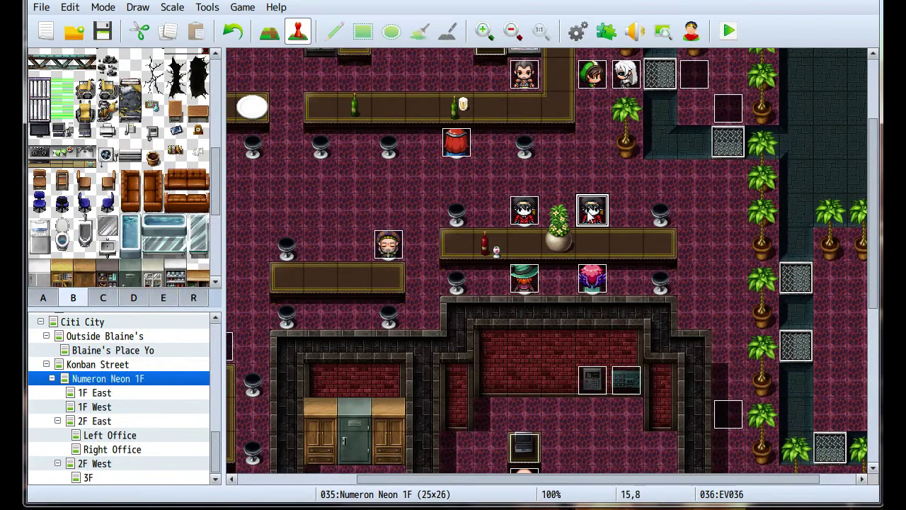
double_click(592, 209)
click(436, 110)
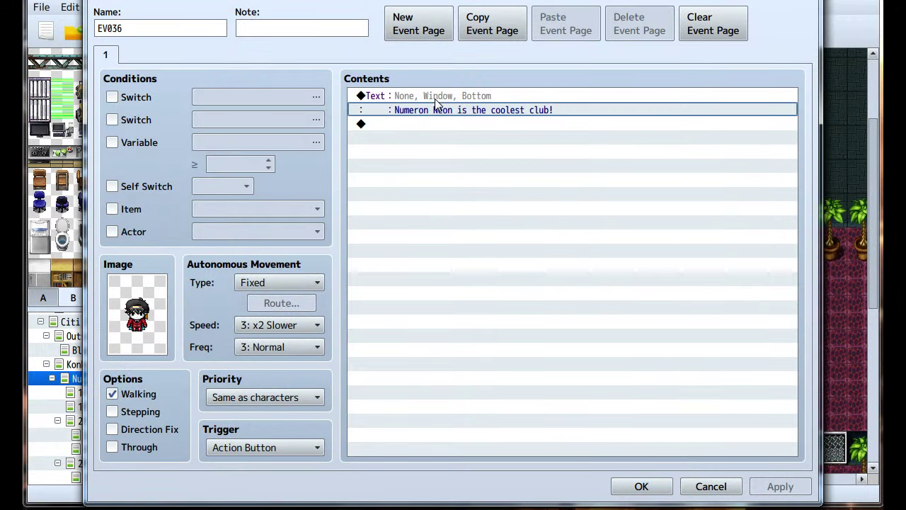
key(Delete)
Change the duplicated guest's image to the front-facing character in the blue beret from the People2 sheet.
double_click(137, 314)
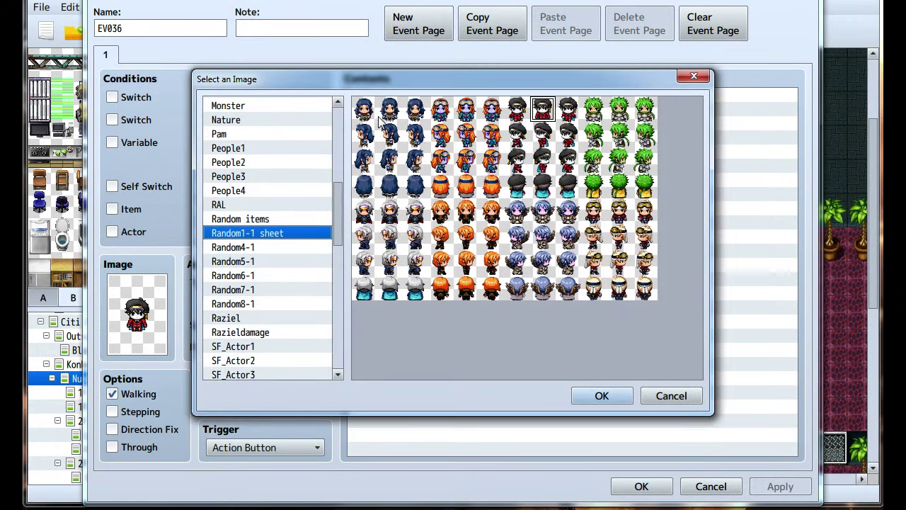
click(241, 163)
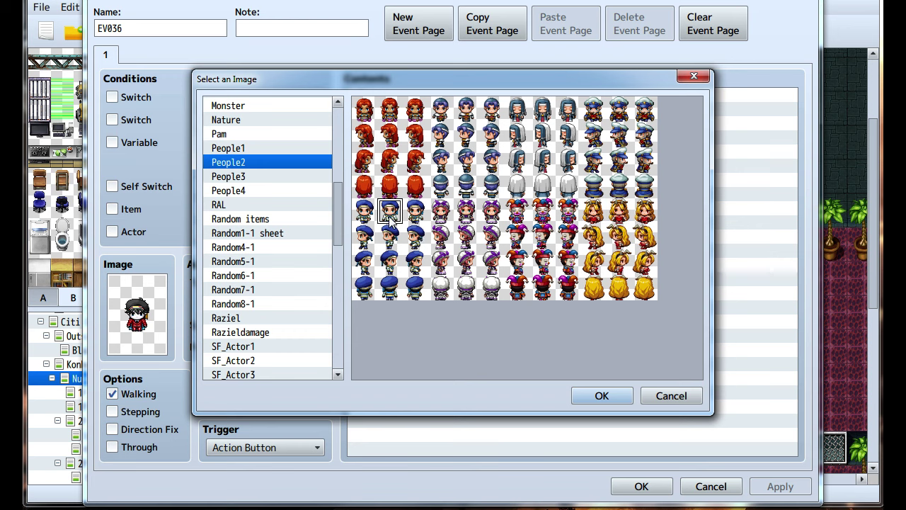
click(595, 397)
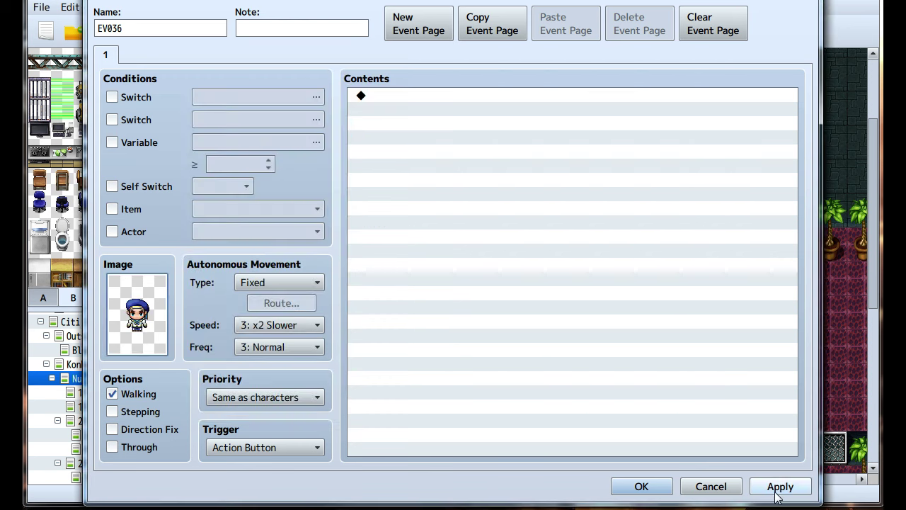
click(666, 488)
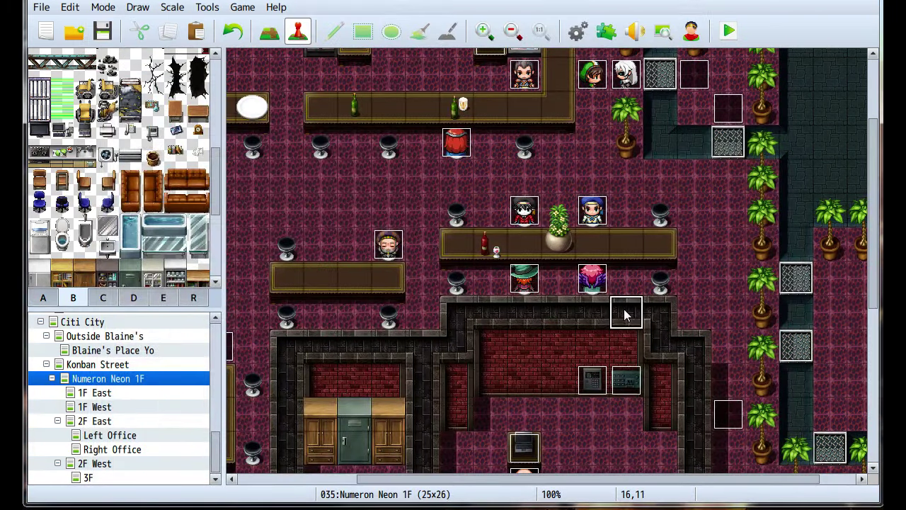
Paste the pink-haired guest onto the bar stool below the white plate and change its image to the bald man facing away from People1.
middle_drag(675, 225, 461, 328)
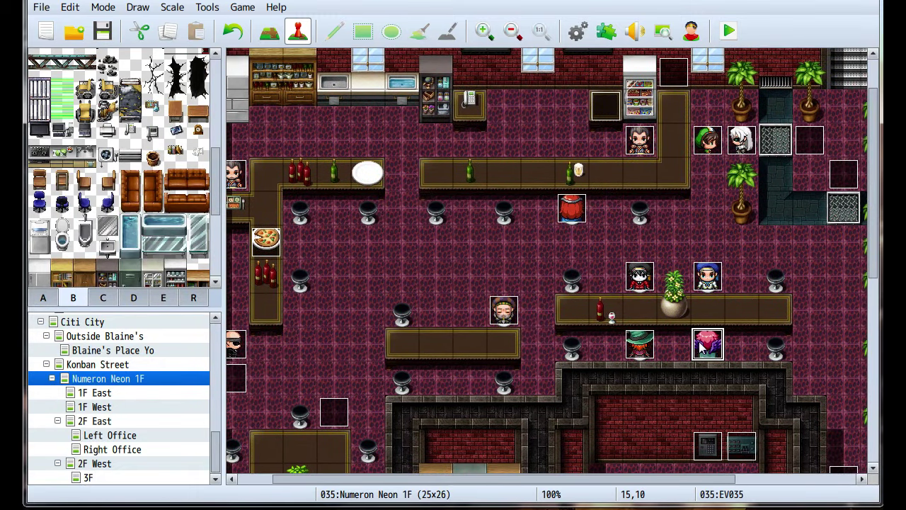
click(366, 220)
key(ctrl+v)
double_click(366, 220)
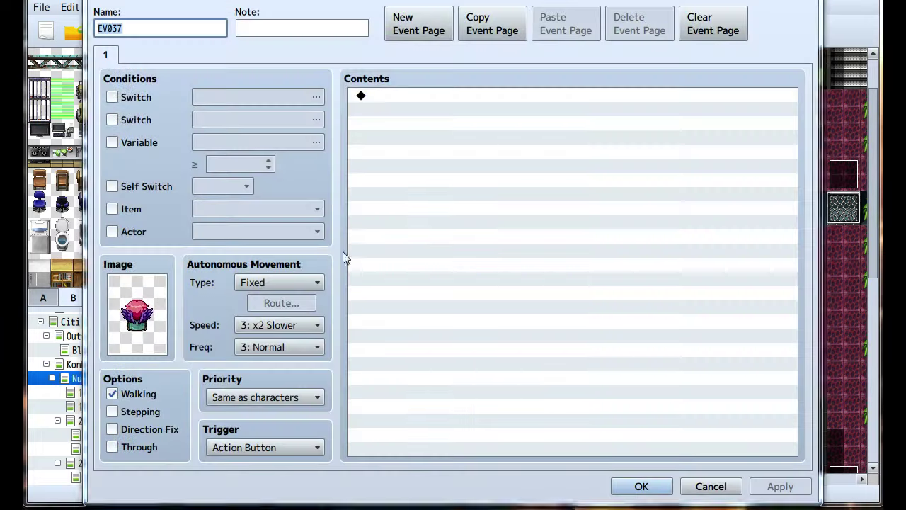
double_click(166, 321)
scroll(238, 200, up, 4)
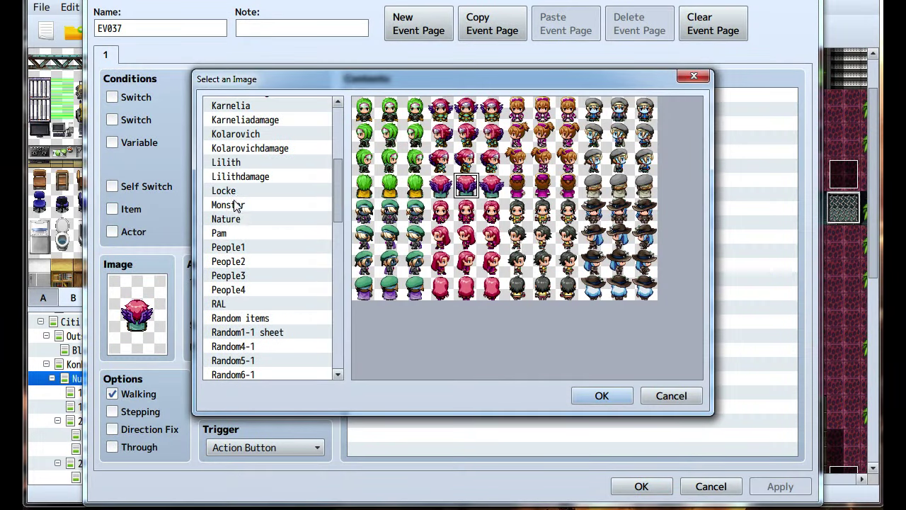
click(241, 248)
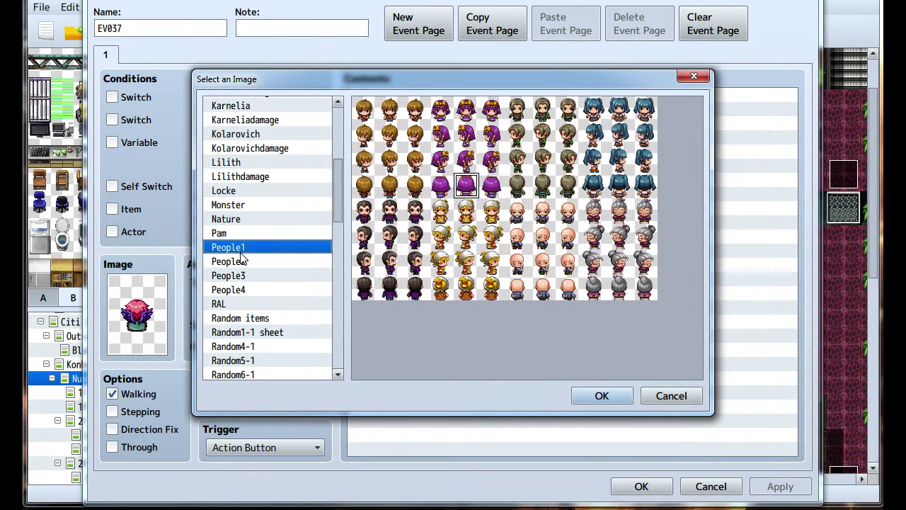
click(543, 296)
click(602, 396)
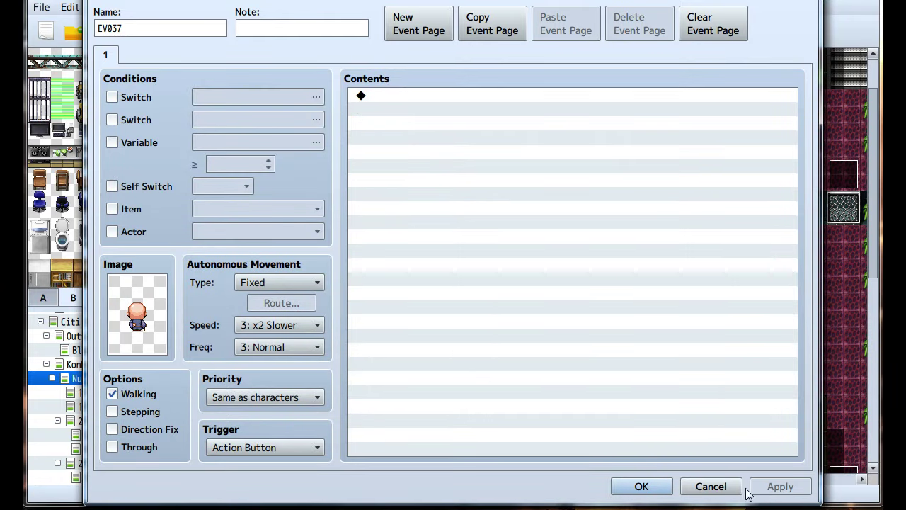
Set the bald guest's trigger to Parallel and add a Show Balloon Icon command for This Event with Exclamation and Wait for Completion.
click(244, 448)
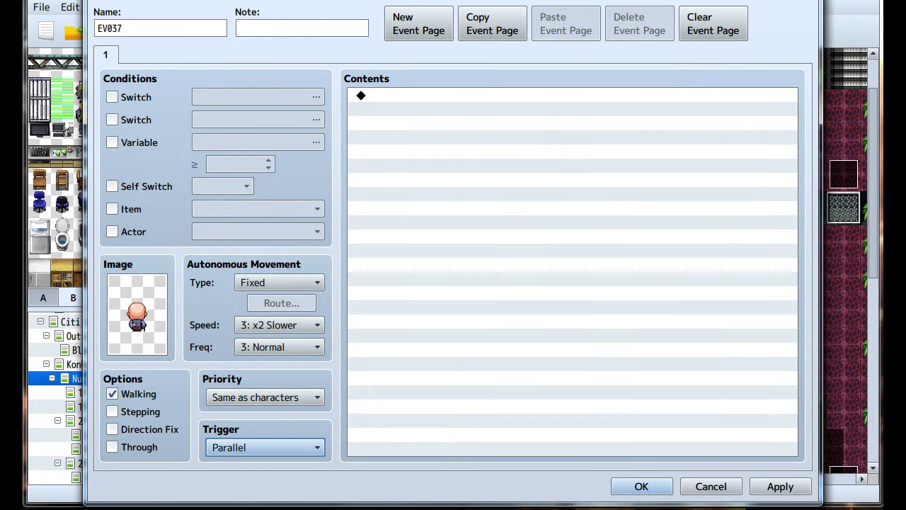
click(780, 486)
double_click(591, 265)
click(456, 59)
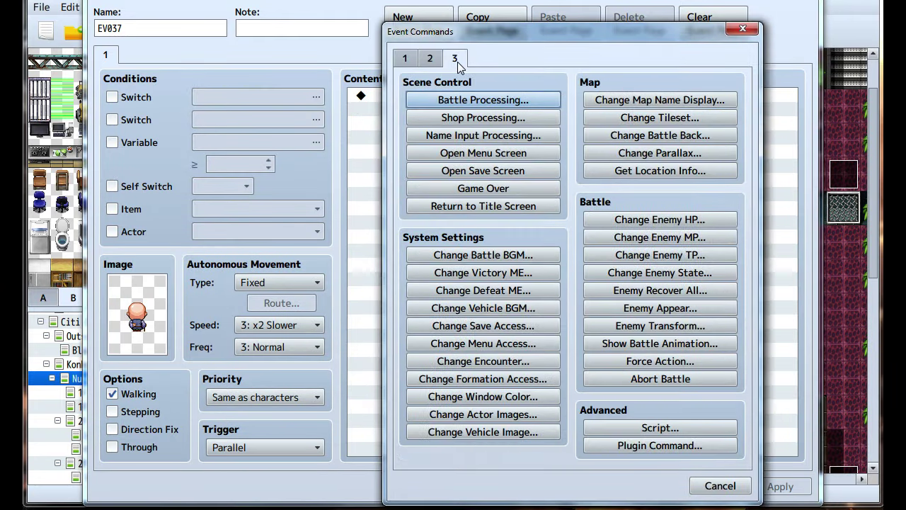
click(431, 59)
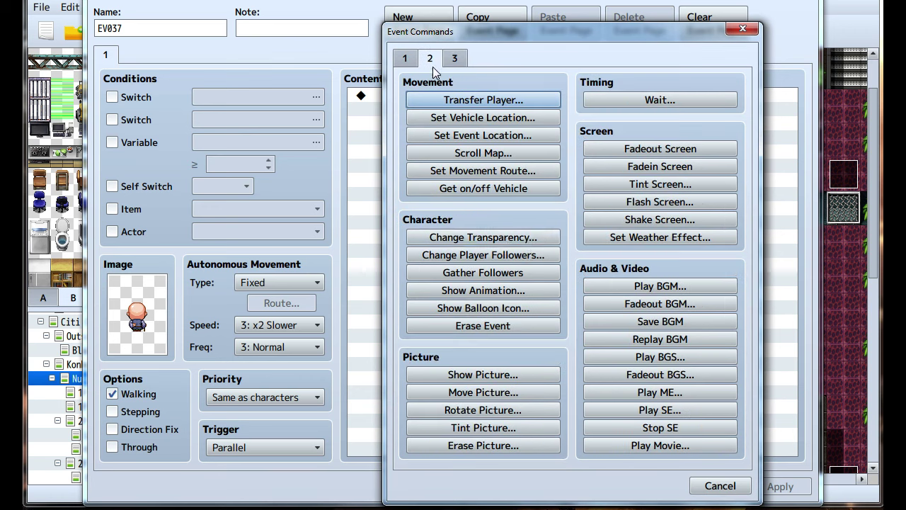
click(475, 312)
click(526, 242)
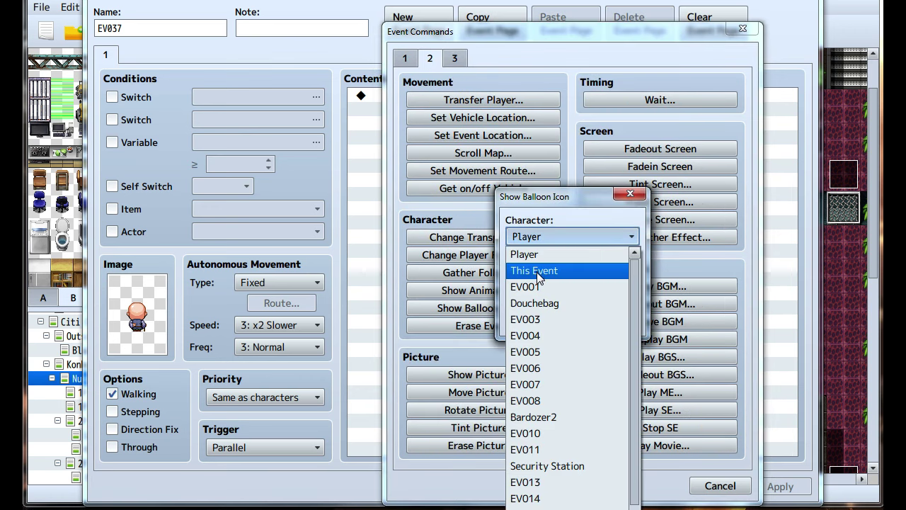
click(537, 272)
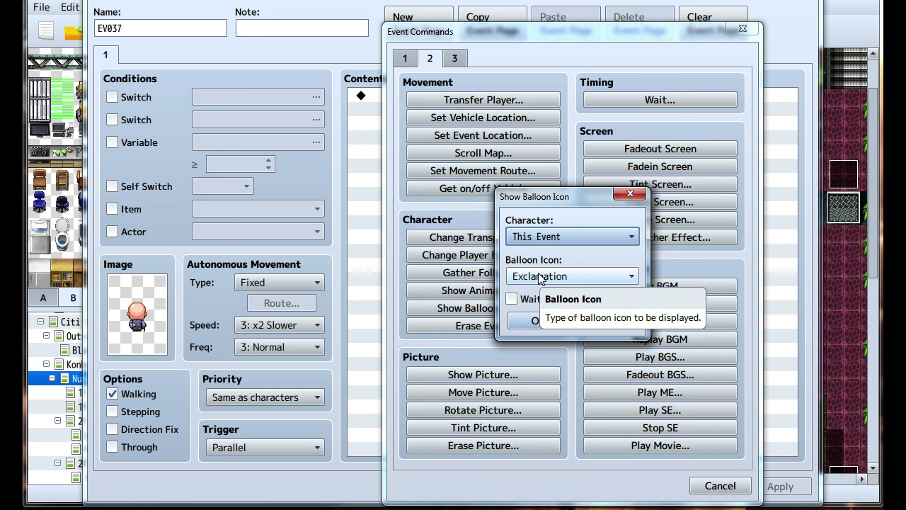
click(522, 301)
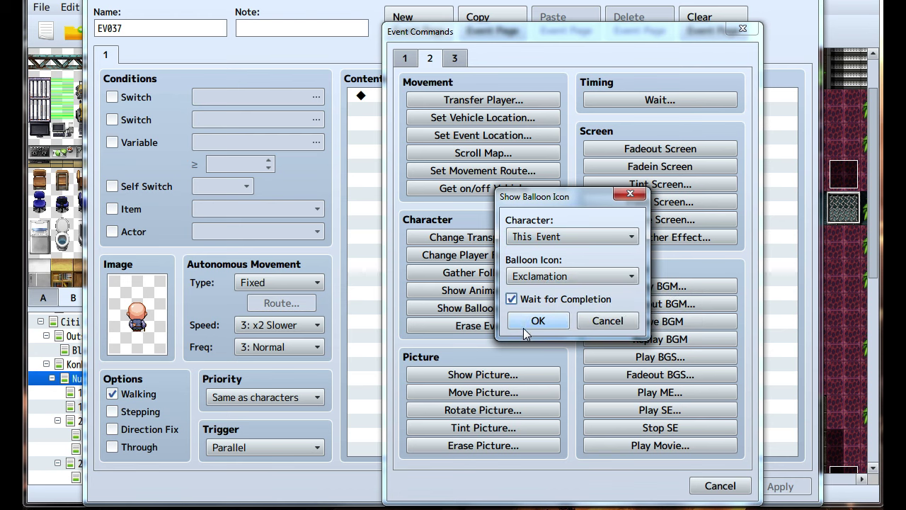
click(528, 323)
Change the balloon icon in the bald guest's Show Balloon Icon command to Music Note.
right_click(457, 96)
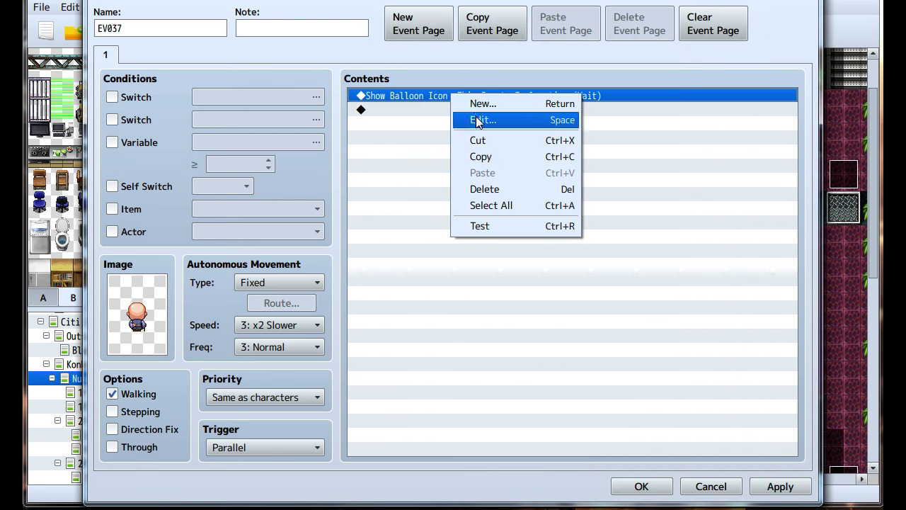
click(482, 119)
click(533, 276)
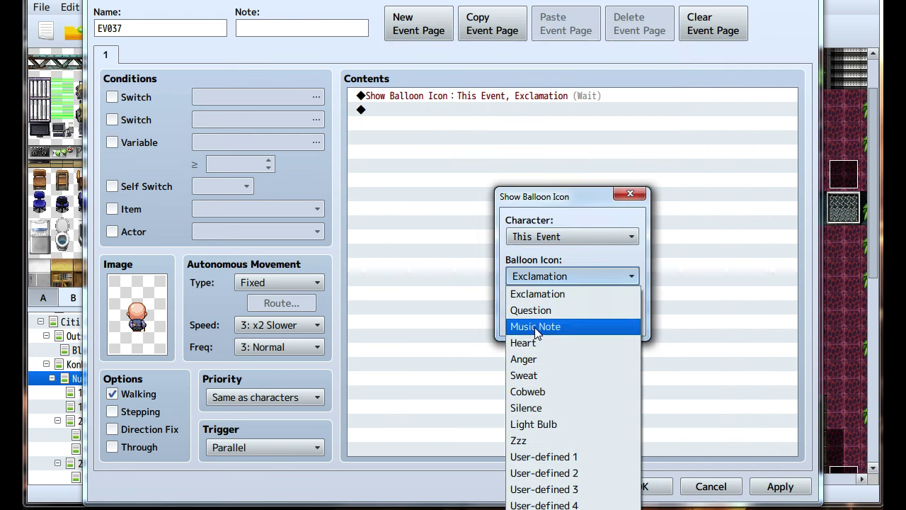